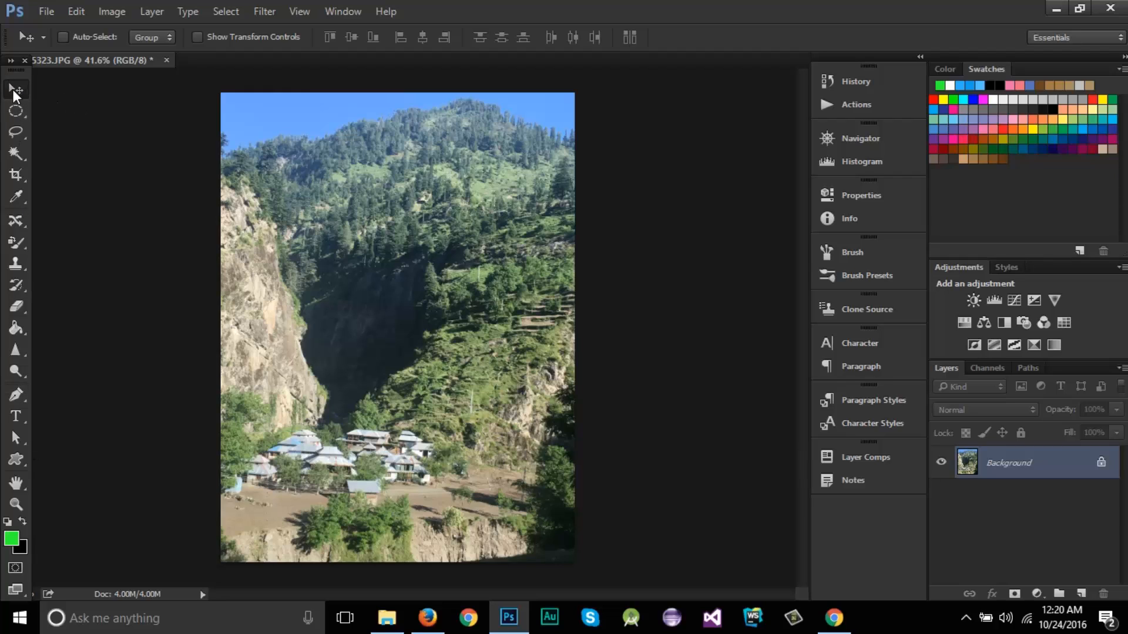
Review the options of the marquee, crop, brush, retouching and Pen tools, and end on the Move tool.
click(15, 111)
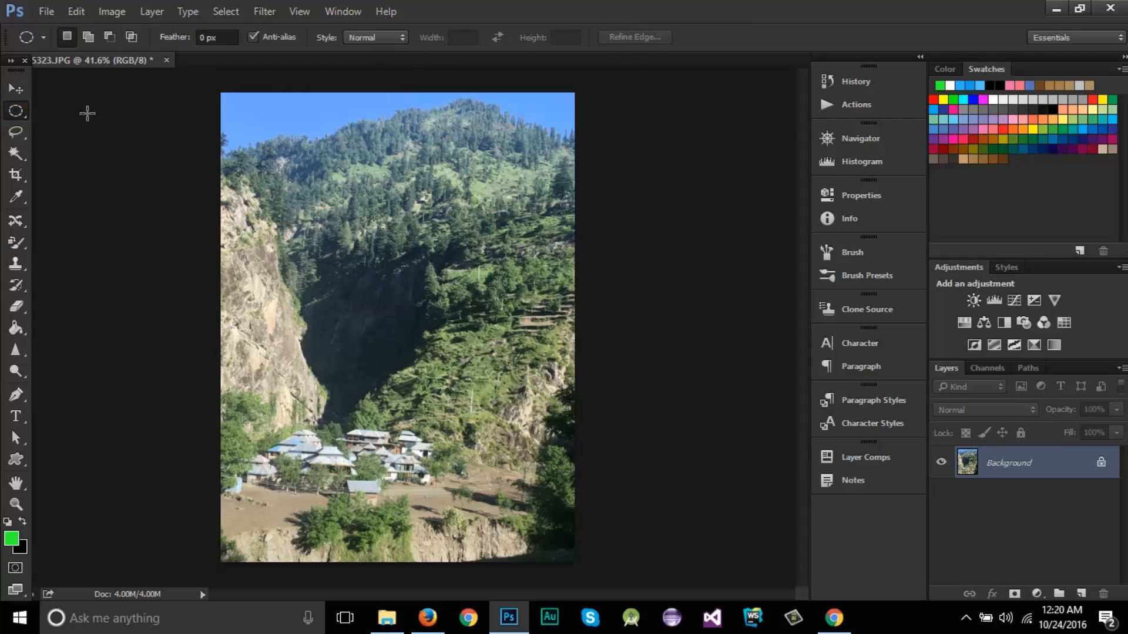
click(15, 132)
click(16, 173)
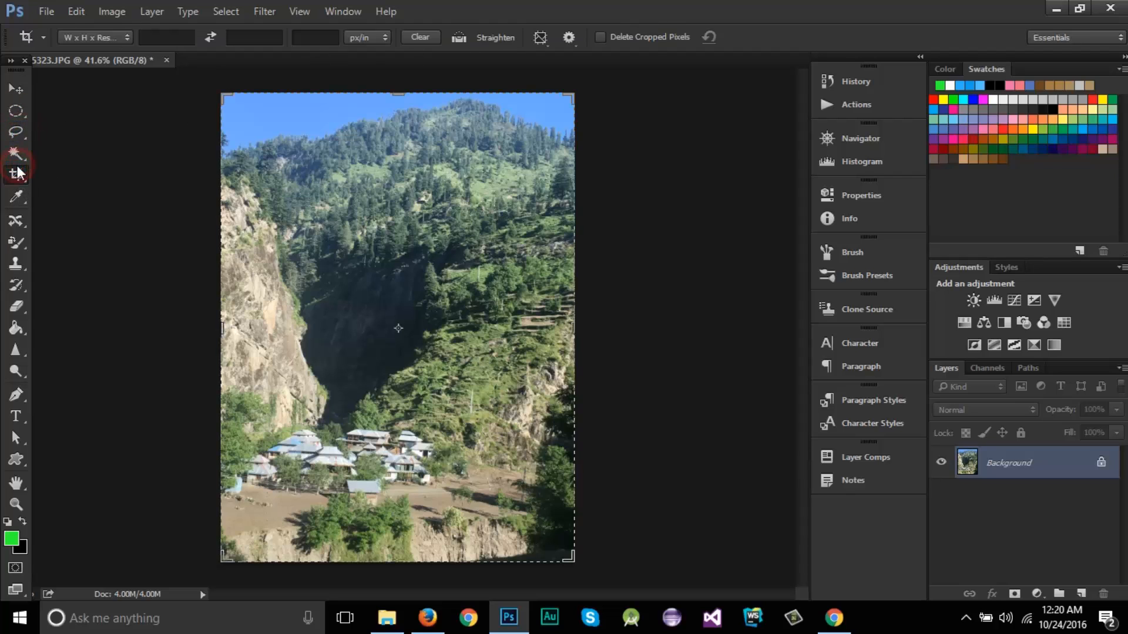
click(17, 198)
click(15, 243)
click(16, 285)
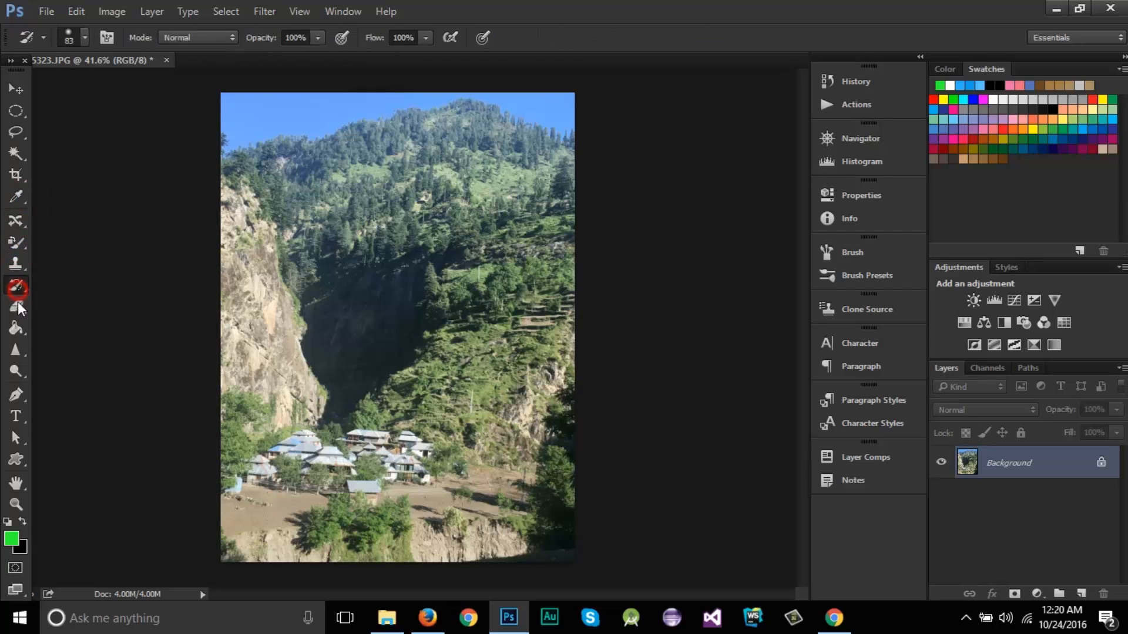
click(15, 327)
click(16, 349)
click(16, 371)
click(16, 394)
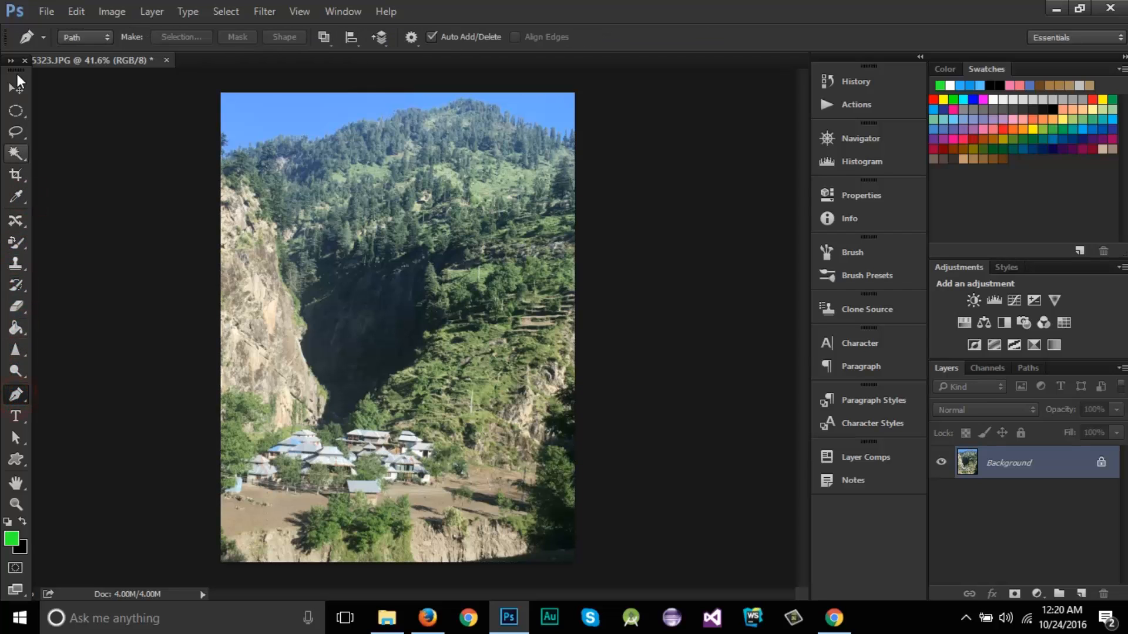
click(16, 90)
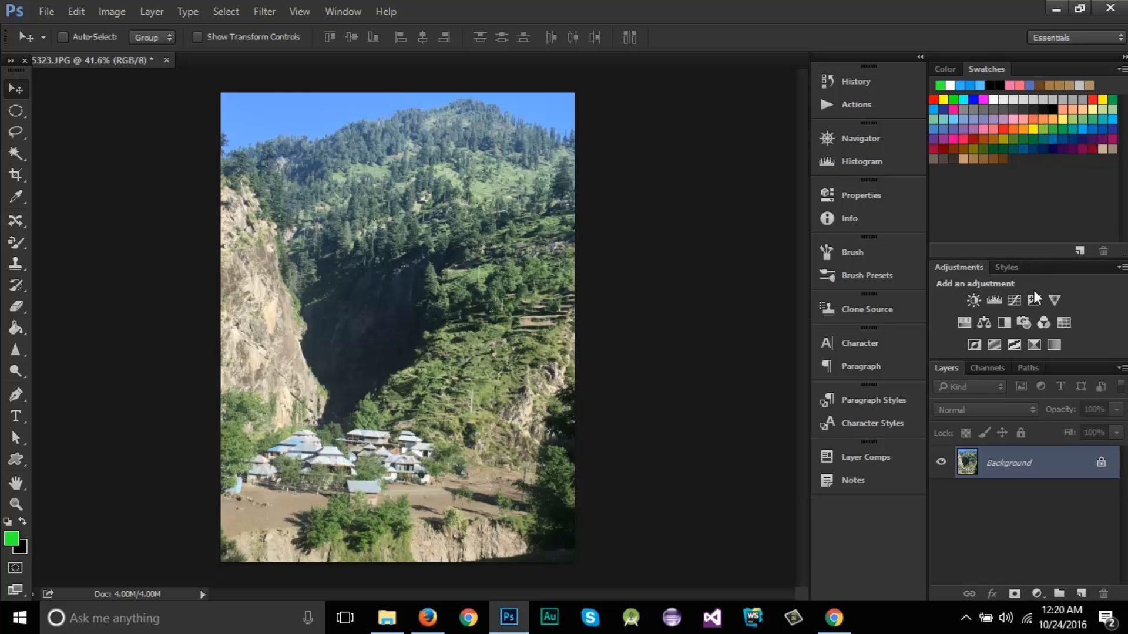
Shorten the Swatches panel, look at the Styles panel beneath it and bring Adjustments back to the front.
drag(1038, 257, 1041, 213)
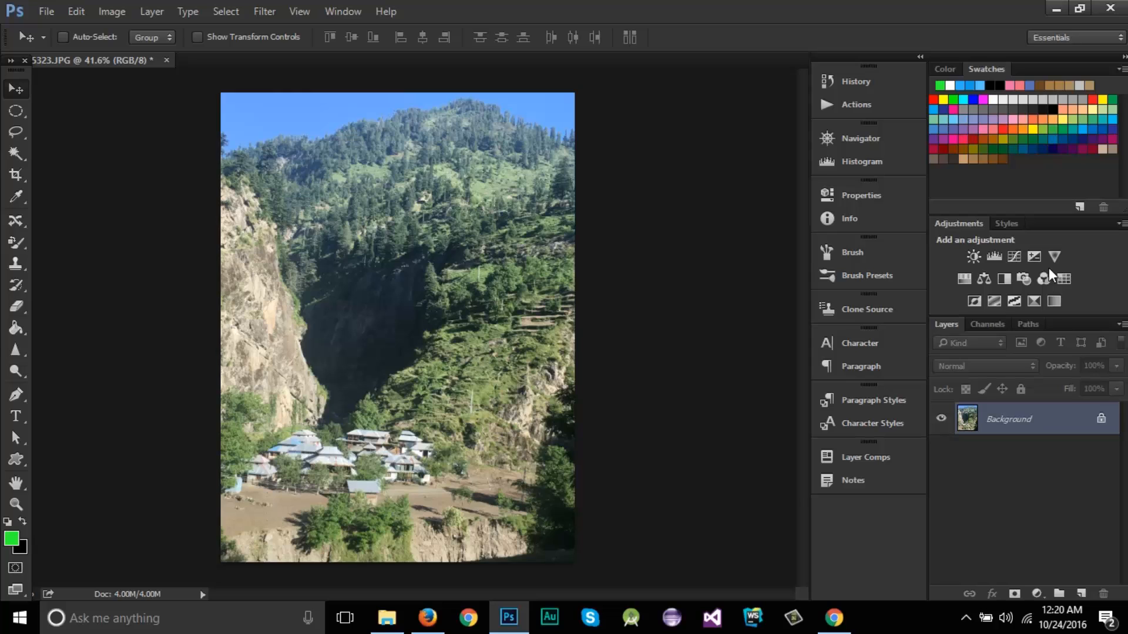
click(1008, 224)
click(963, 224)
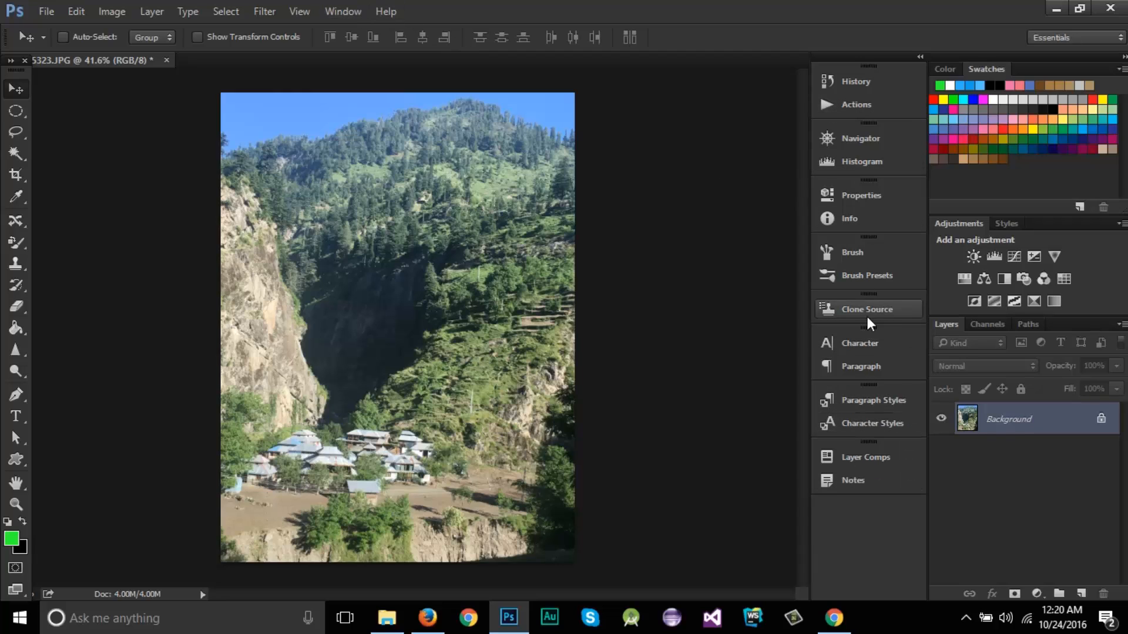
click(353, 11)
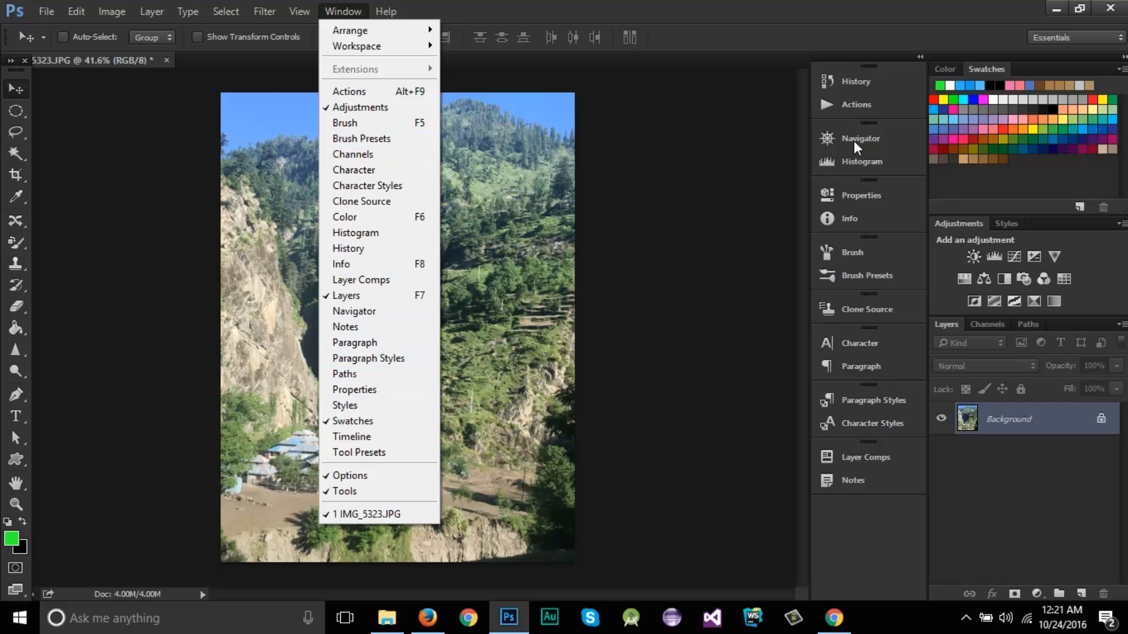
click(876, 529)
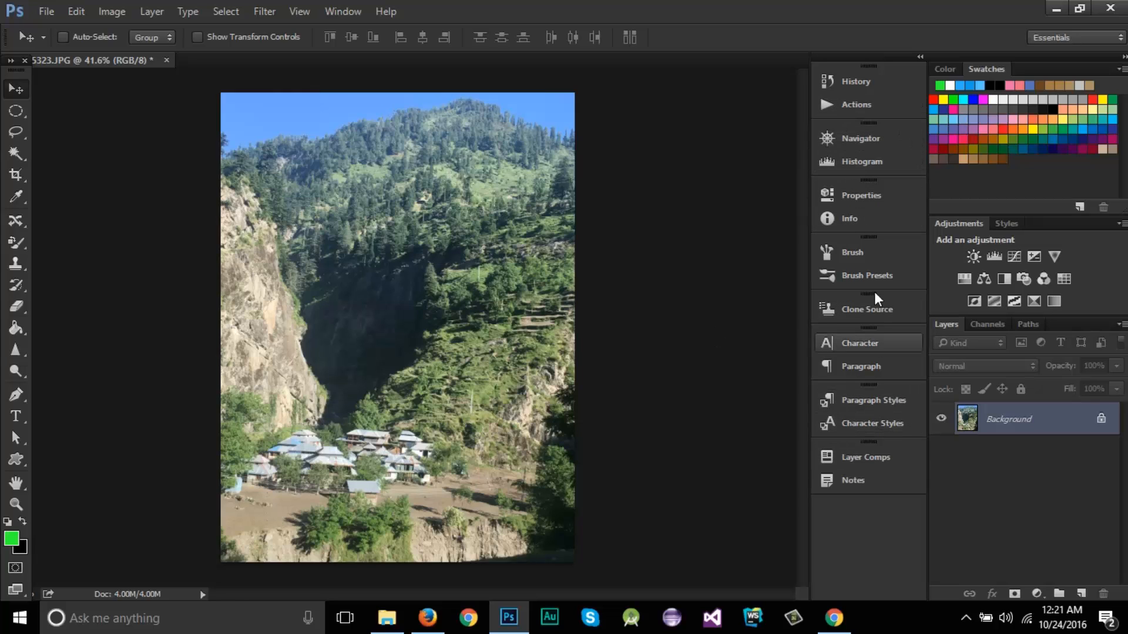
click(342, 12)
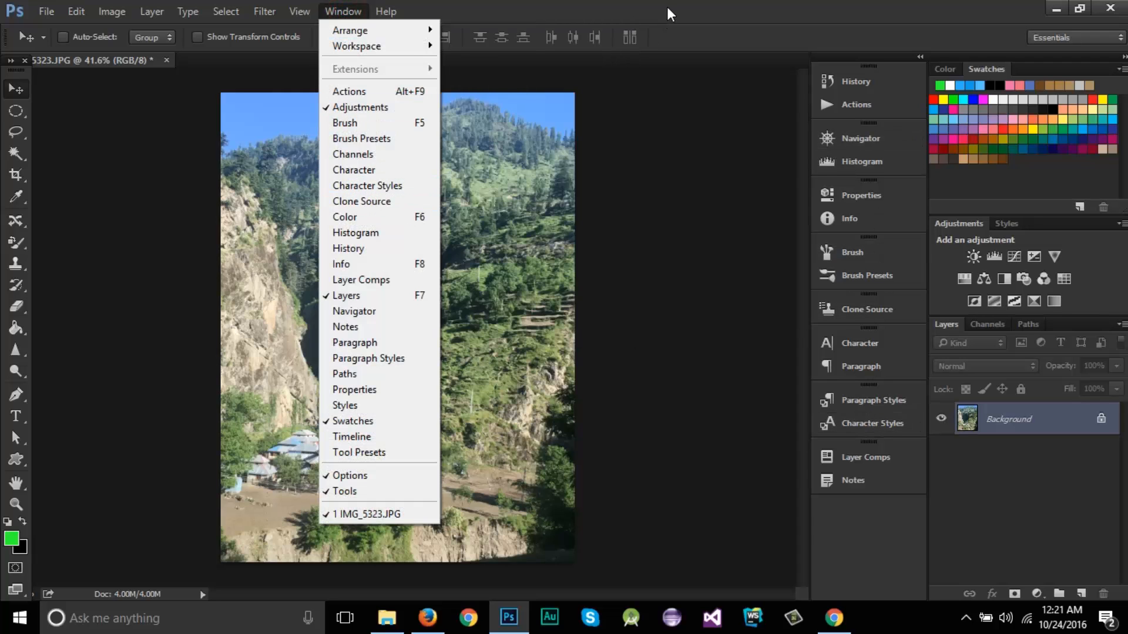
click(673, 15)
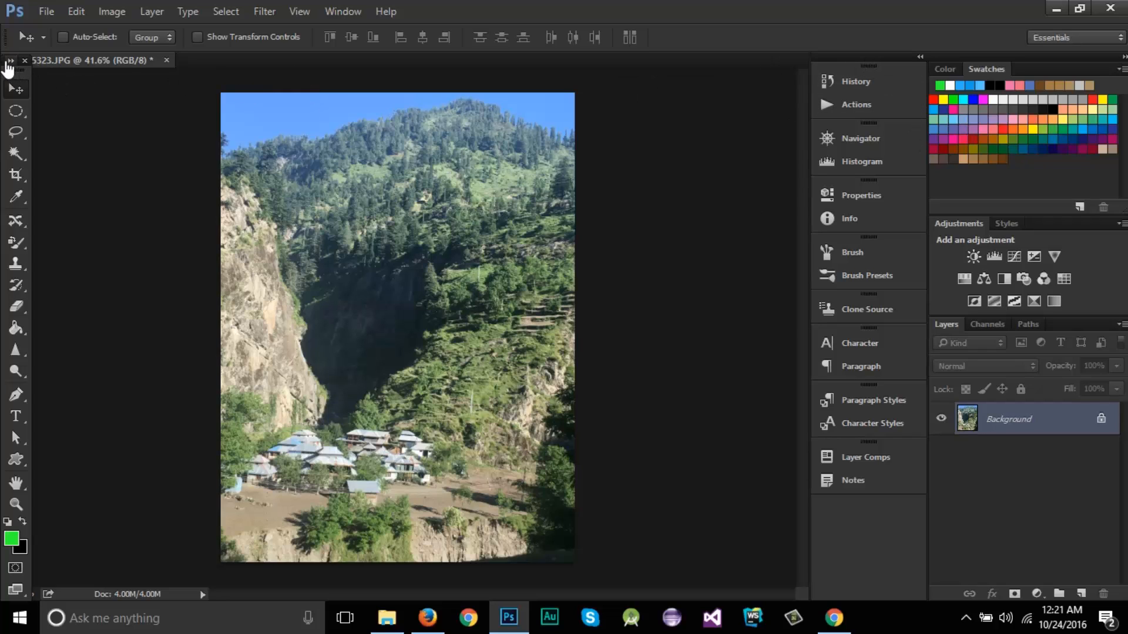
Move the floating toolbox over the image and dock it along the left side of the workspace.
drag(14, 69, 303, 100)
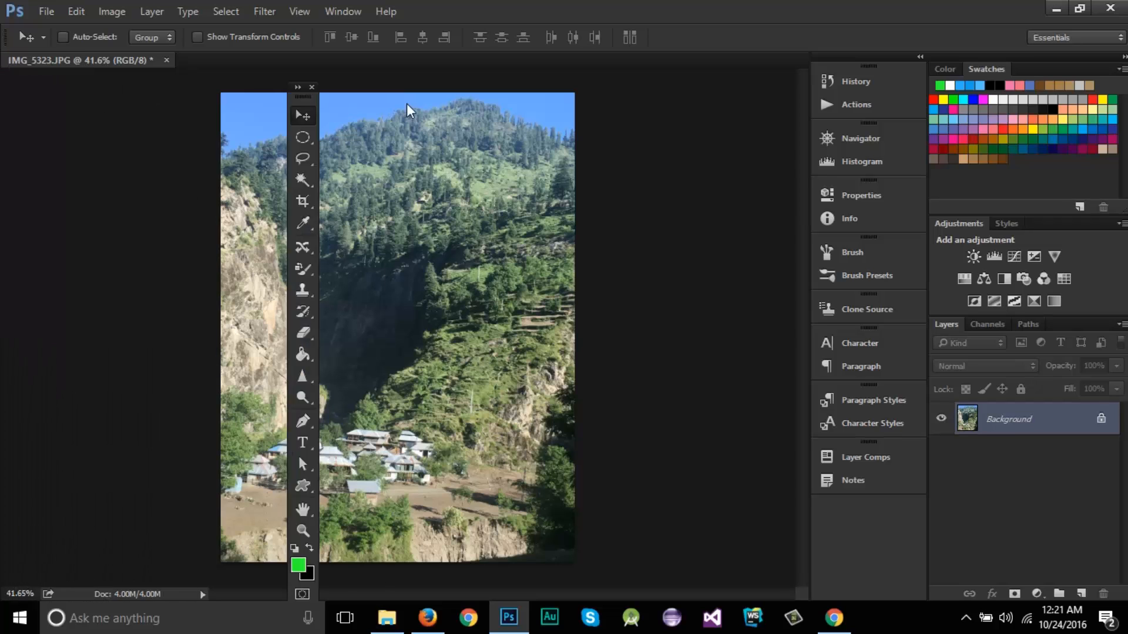
drag(406, 103, 7, 73)
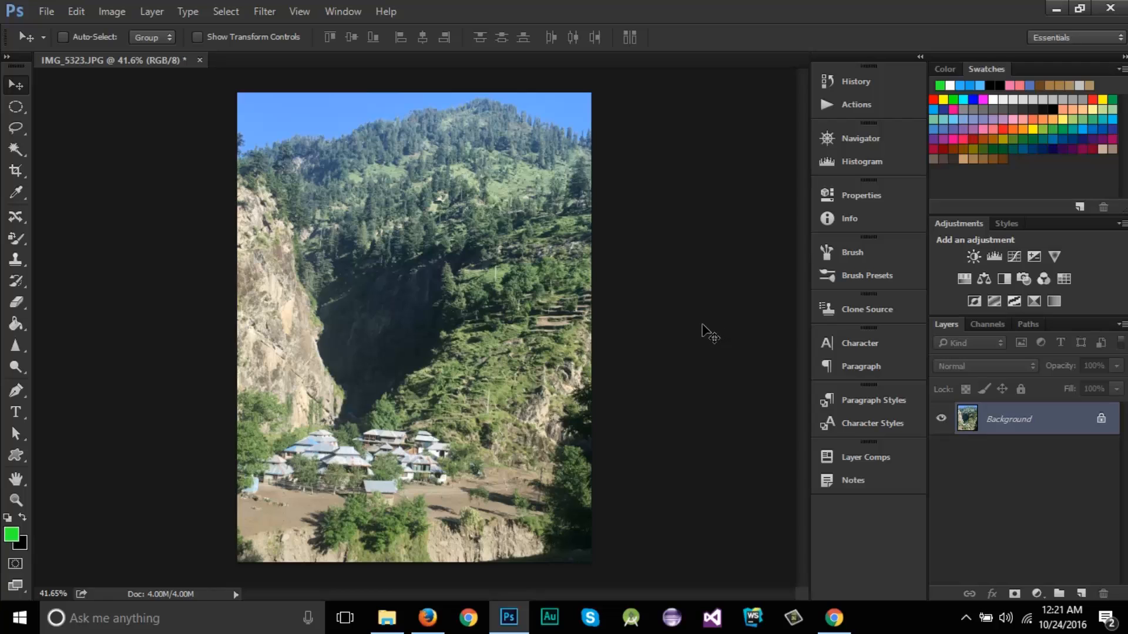
click(1067, 37)
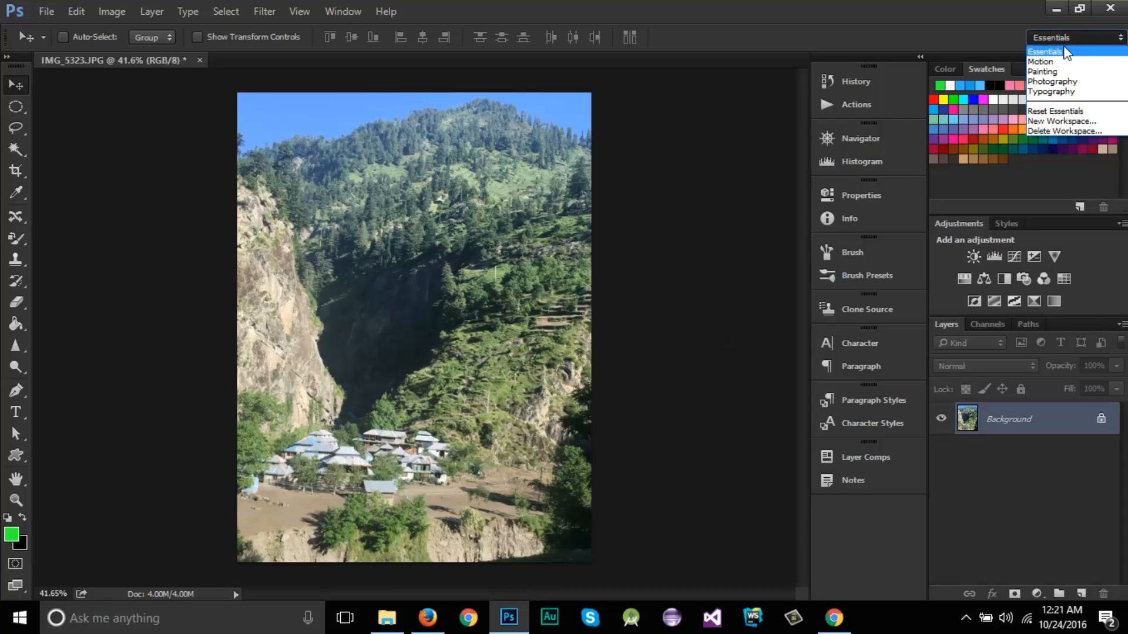
click(1053, 125)
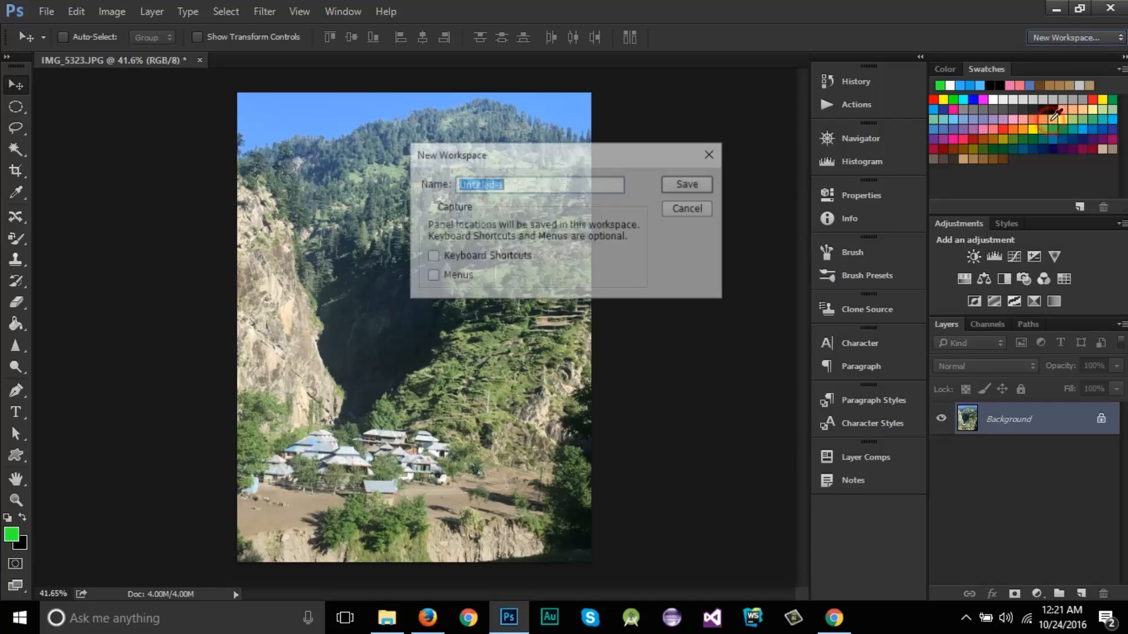
click(511, 186)
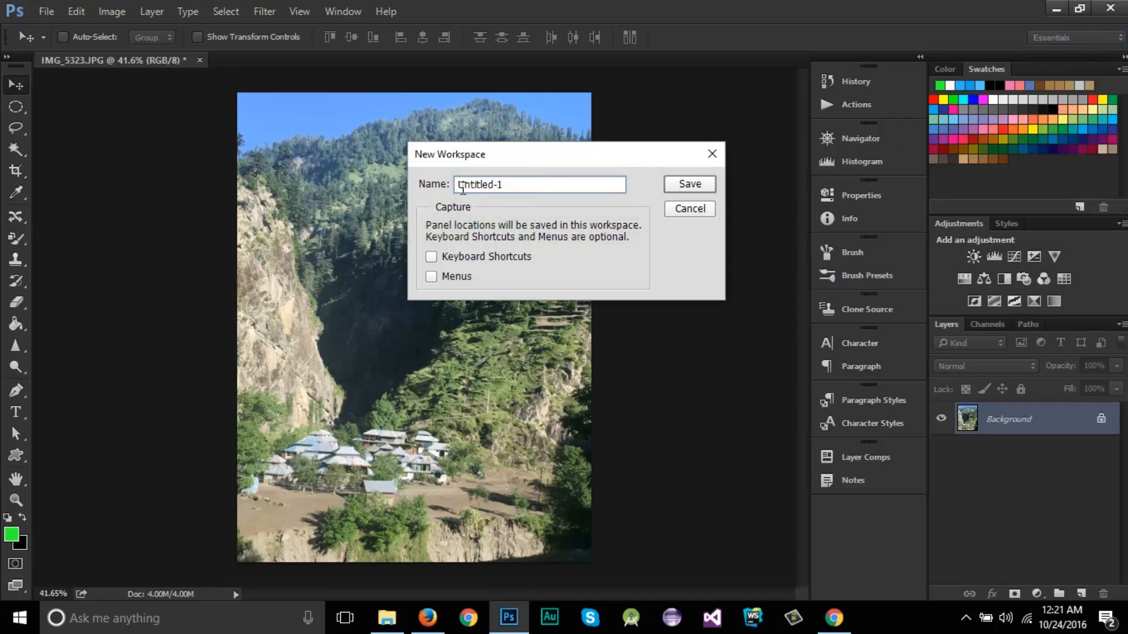
click(712, 153)
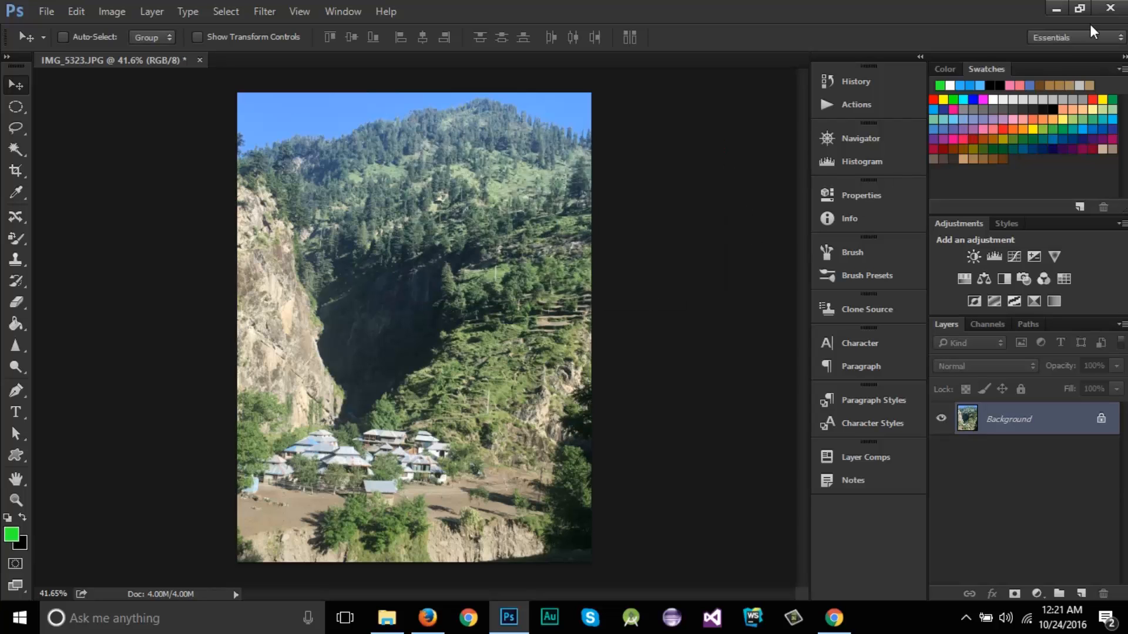
click(1077, 35)
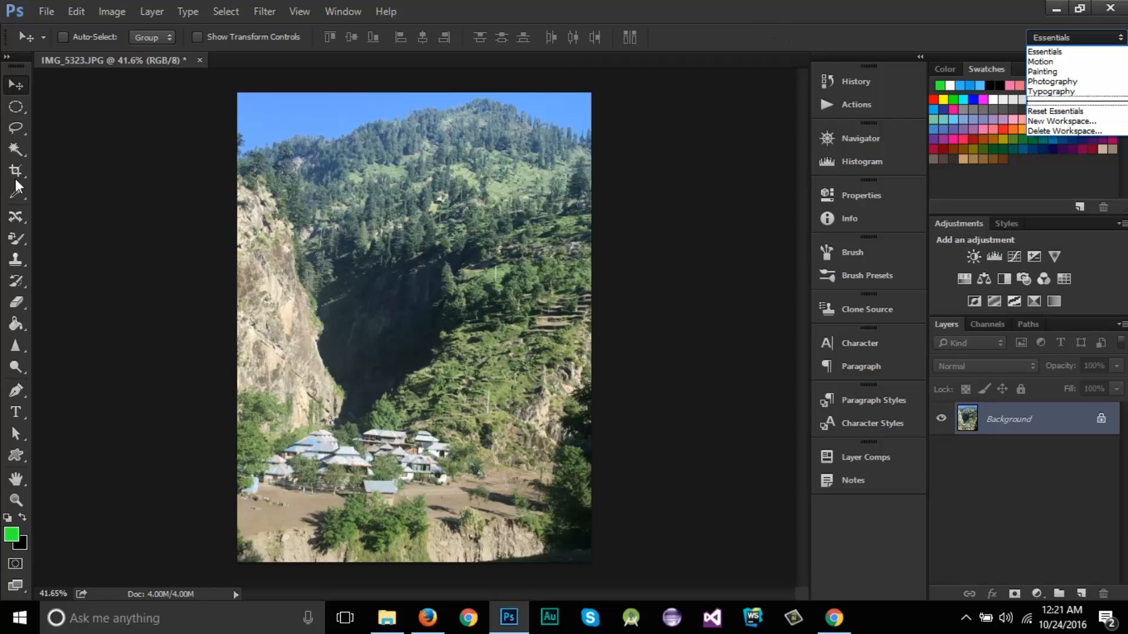
click(687, 13)
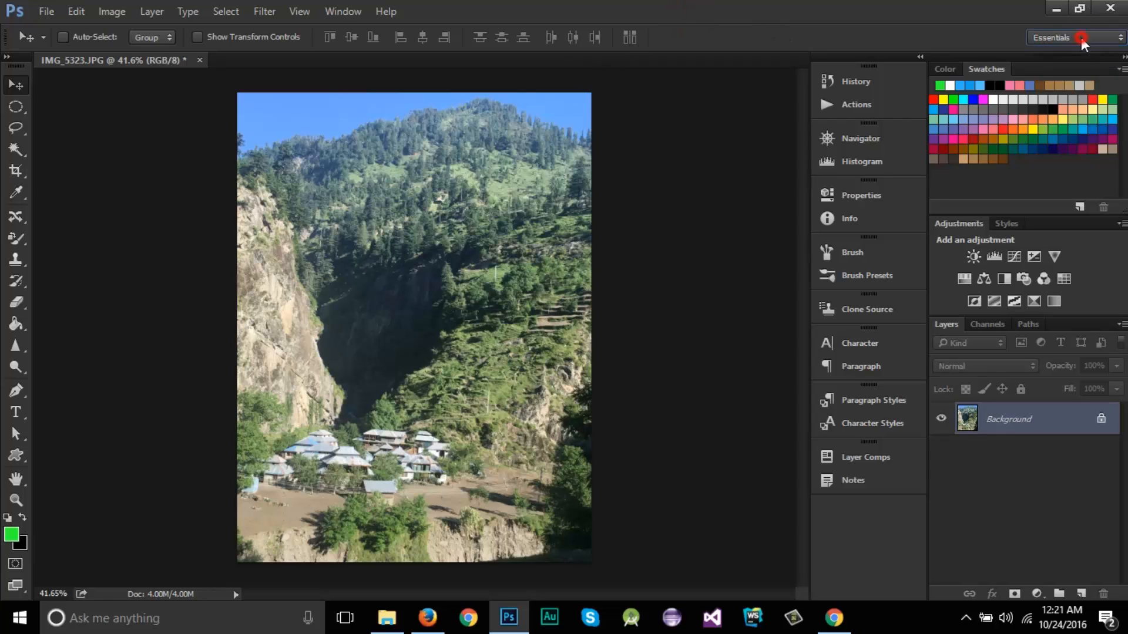
click(1081, 37)
click(717, 10)
Open the Preferences and examine the General and Interface settings.
click(74, 11)
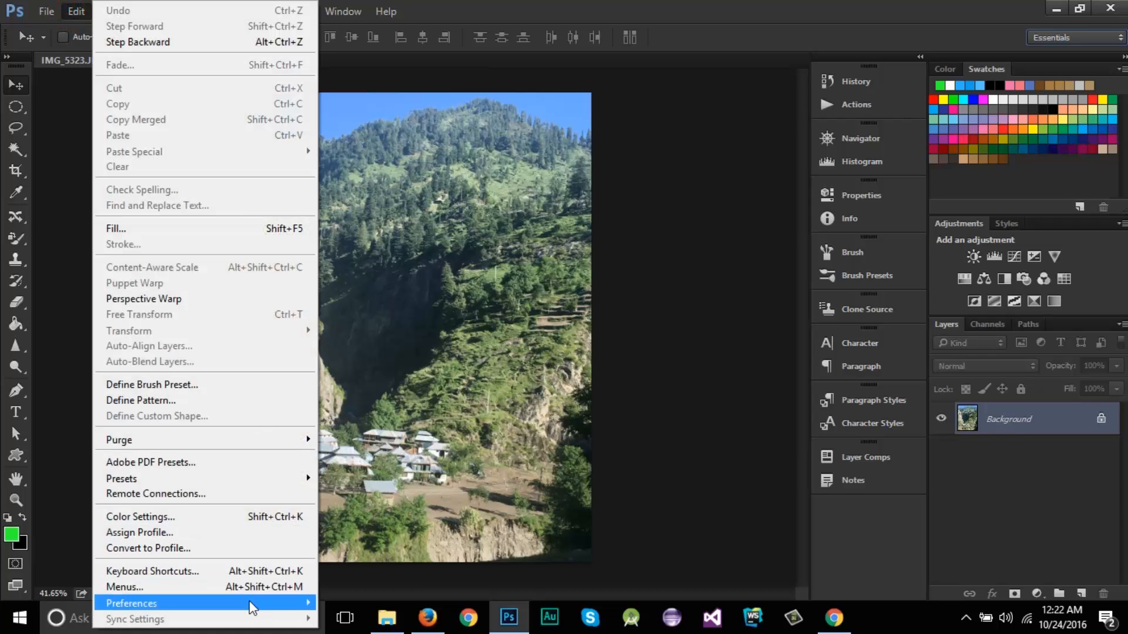
mouse_move(251, 604)
click(406, 401)
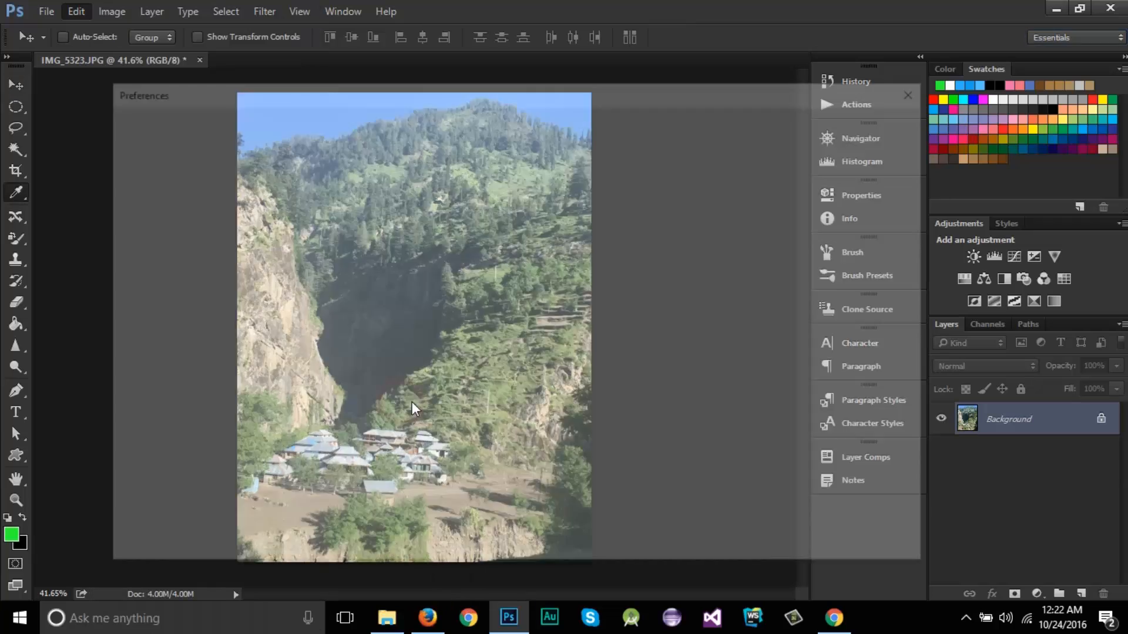
drag(535, 92, 531, 82)
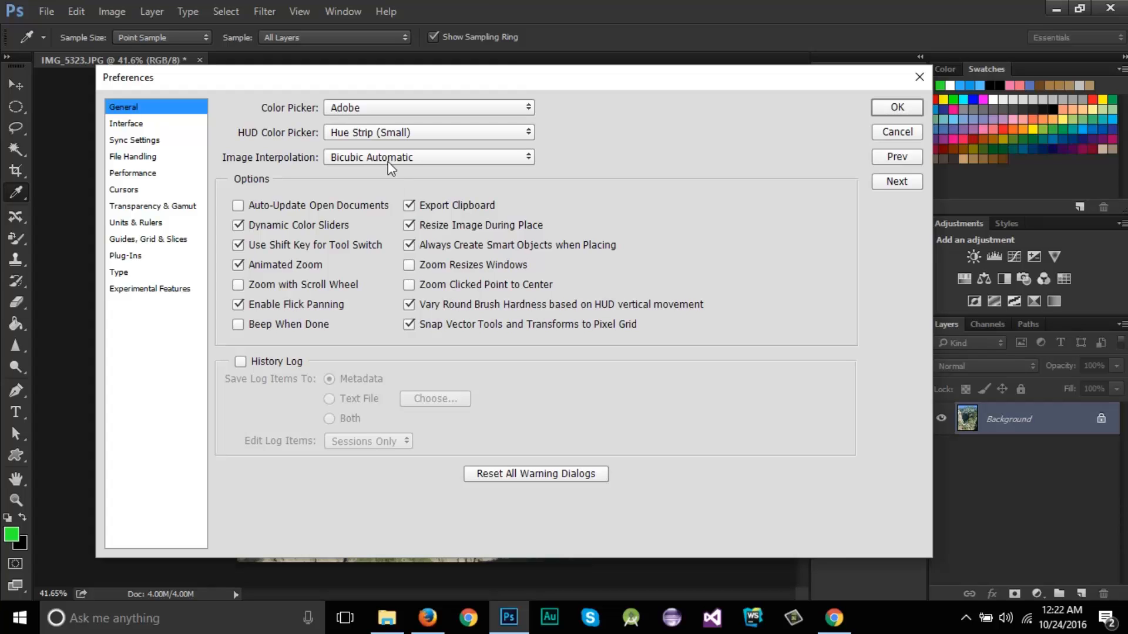
click(137, 124)
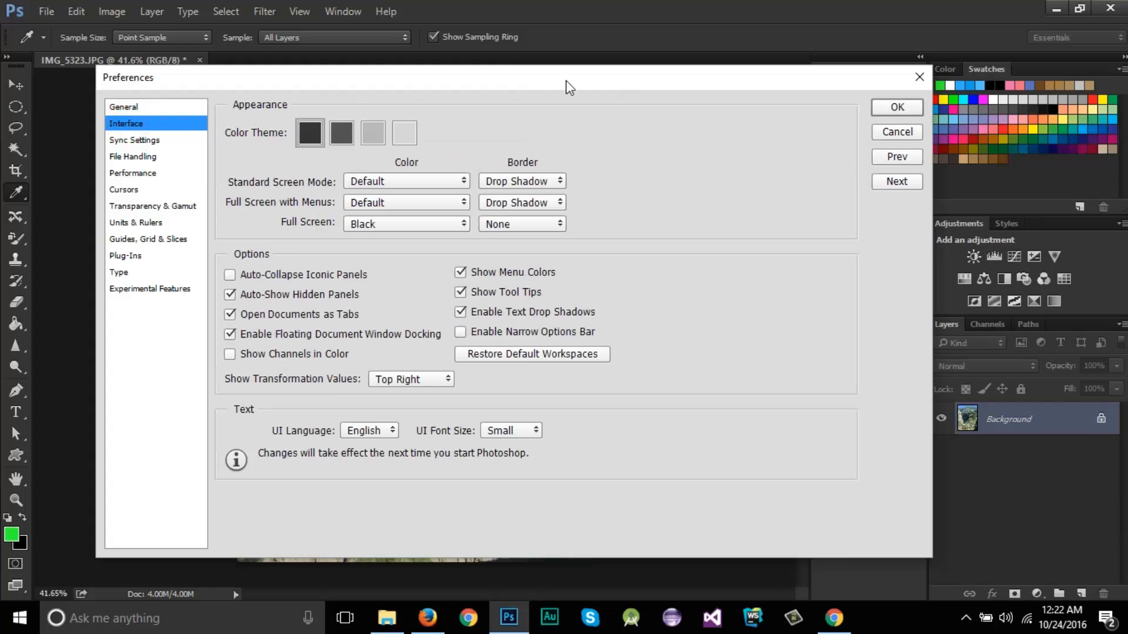
click(141, 108)
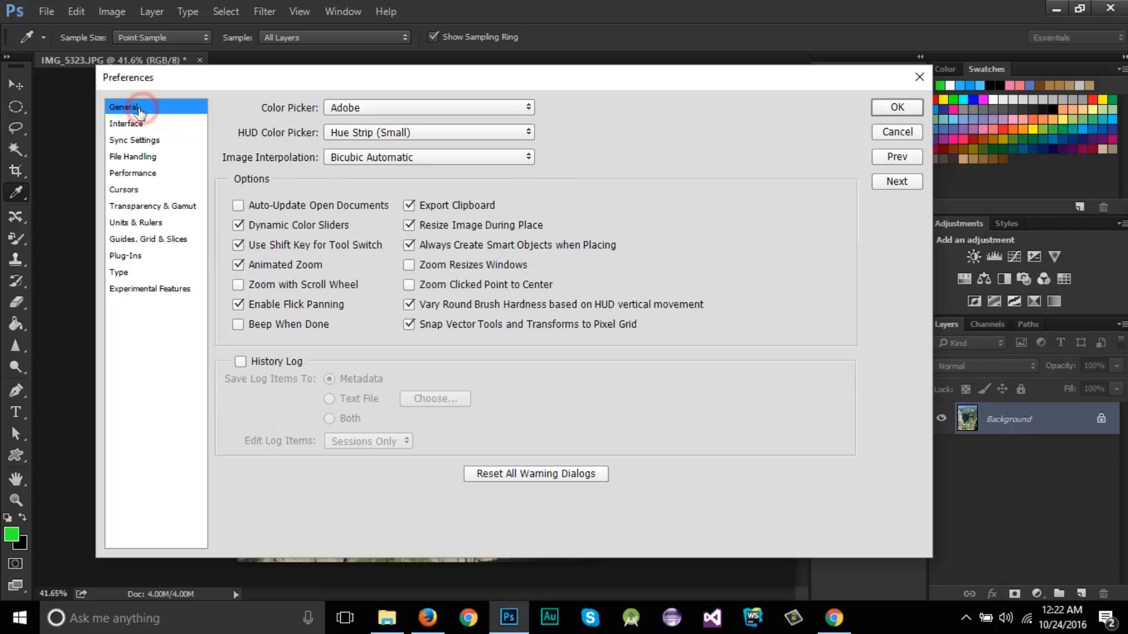
click(152, 124)
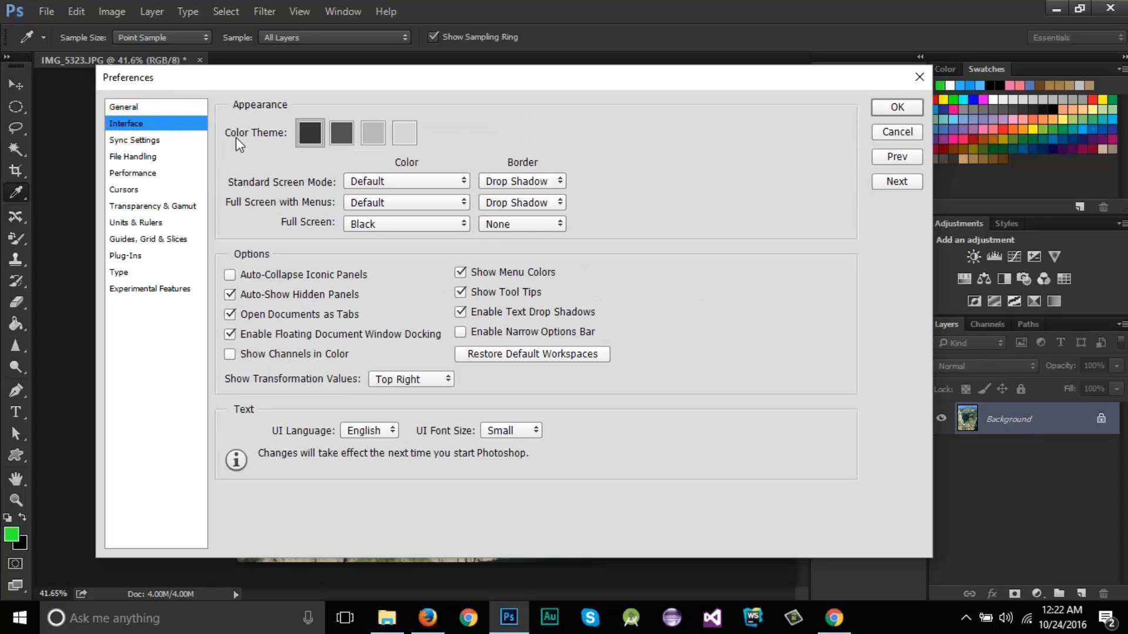
Try the two lightest interface color themes and set the theme back to the darkest one.
drag(374, 86, 375, 107)
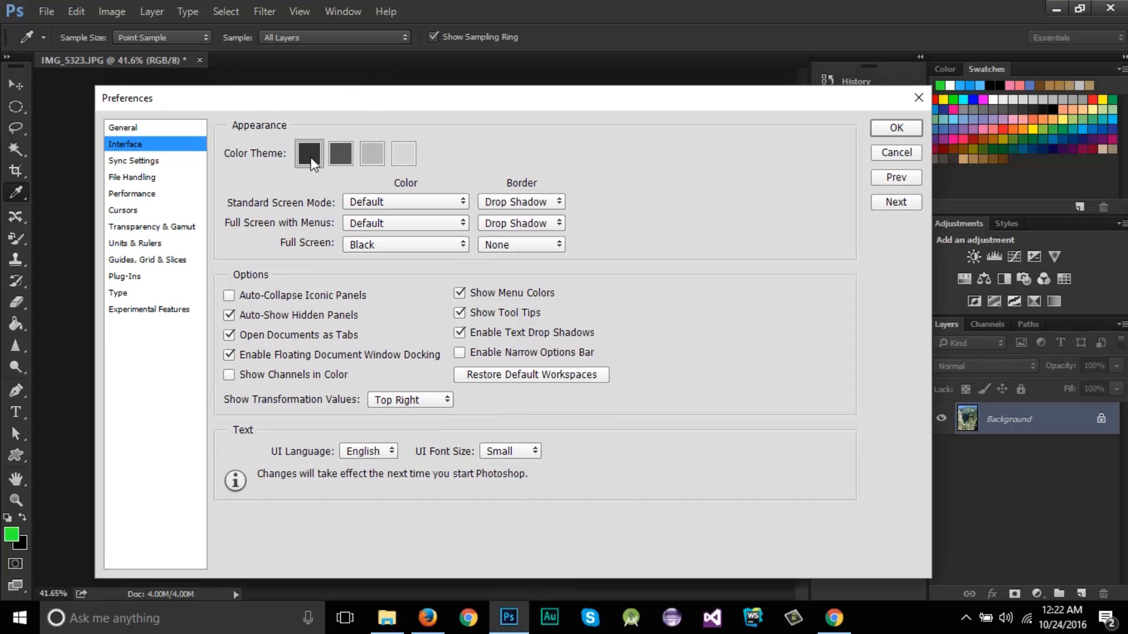
click(375, 157)
click(405, 154)
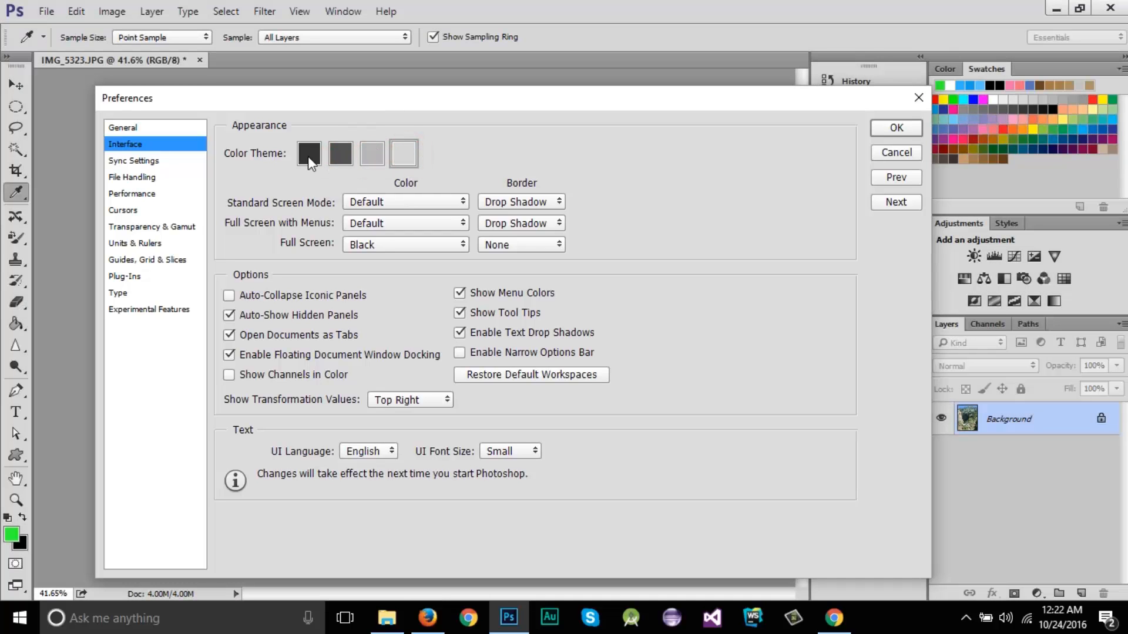
click(308, 157)
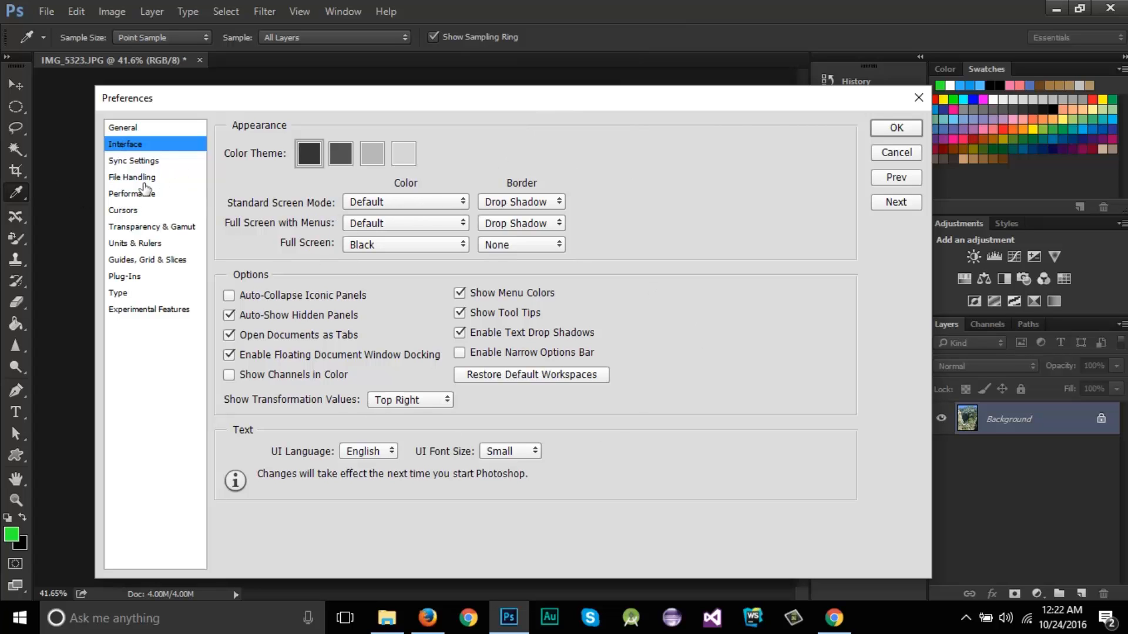
Examine the Sync Settings and File Handling preferences, including how many files the recent file list contains.
click(138, 162)
click(134, 178)
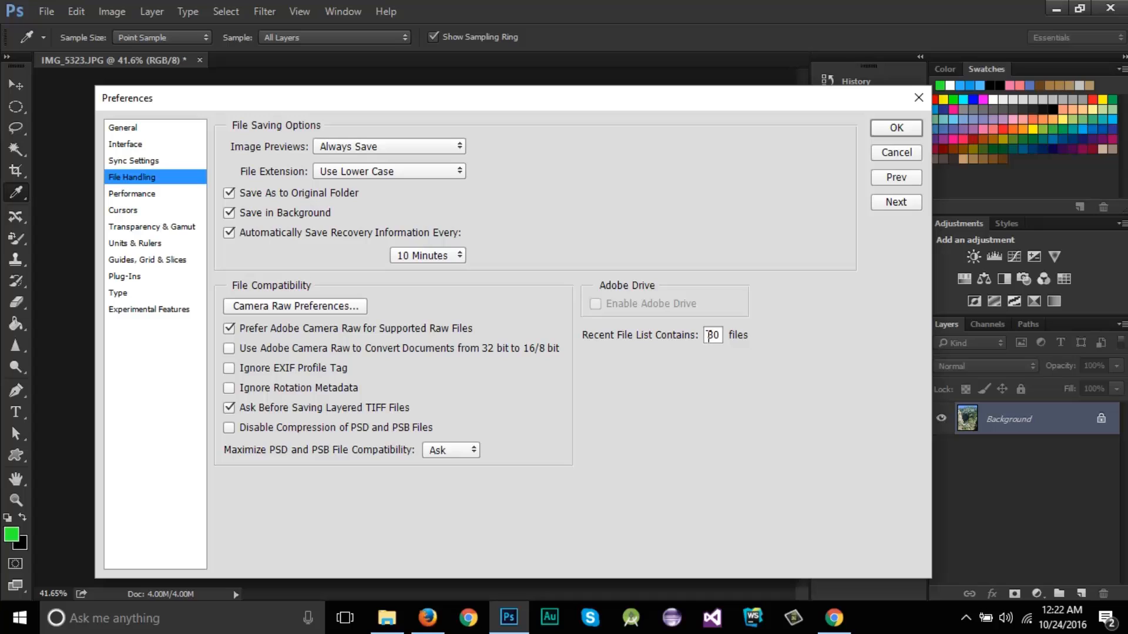
click(708, 333)
click(710, 336)
double_click(709, 336)
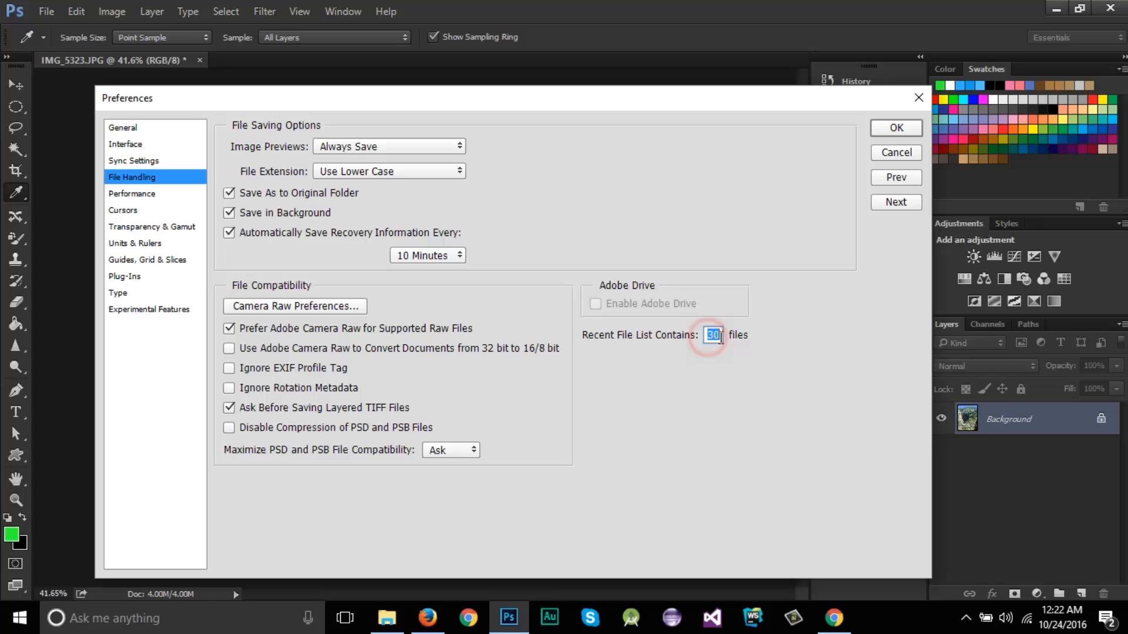
click(722, 368)
click(718, 335)
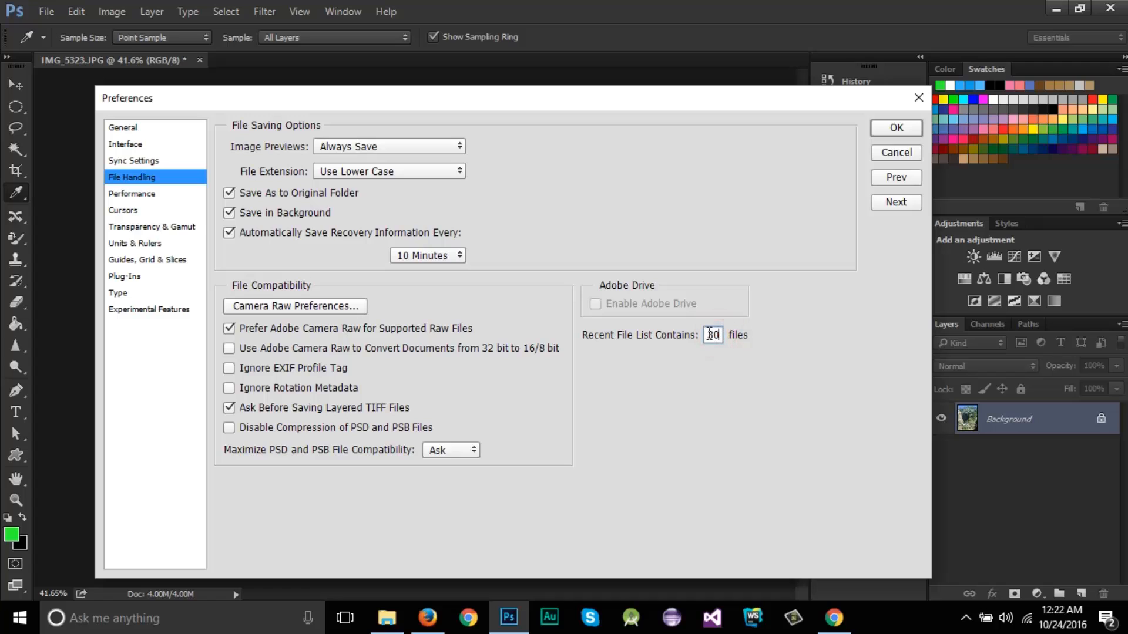
double_click(714, 335)
click(721, 389)
Examine the Performance and Cursors preferences, cancel the Preferences dialog and return to the Move tool.
click(144, 194)
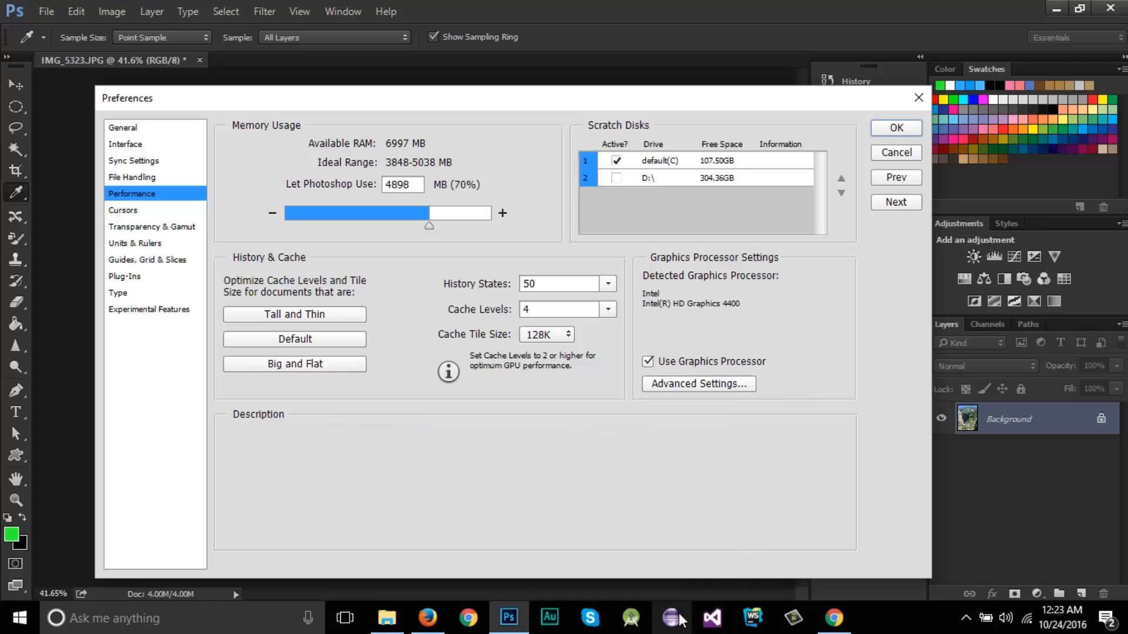
click(124, 210)
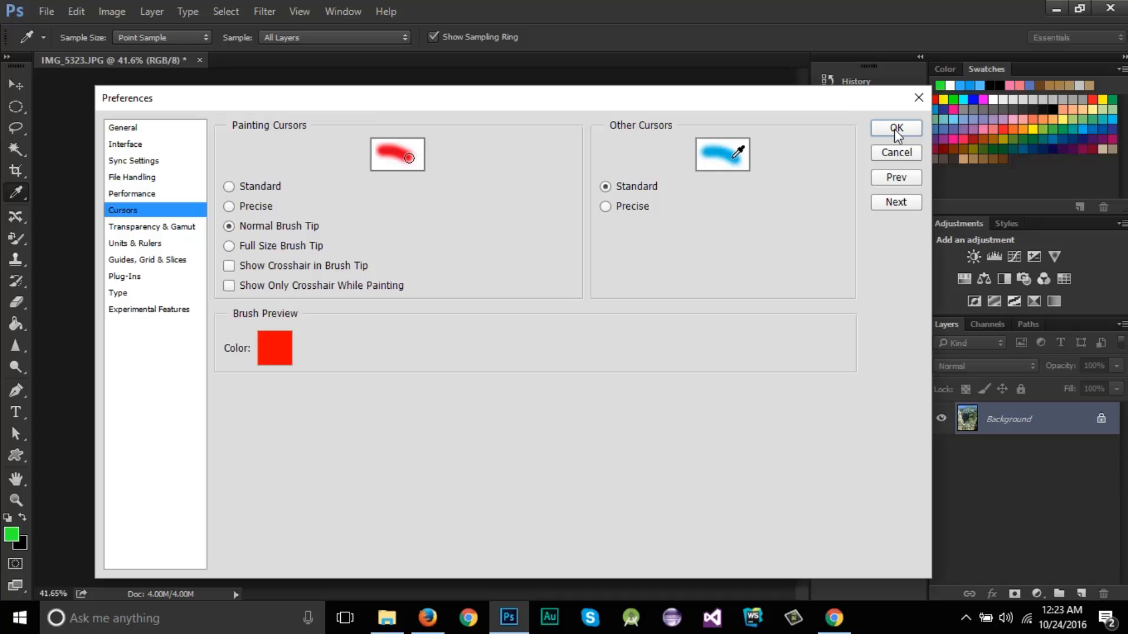
click(896, 153)
key(v)
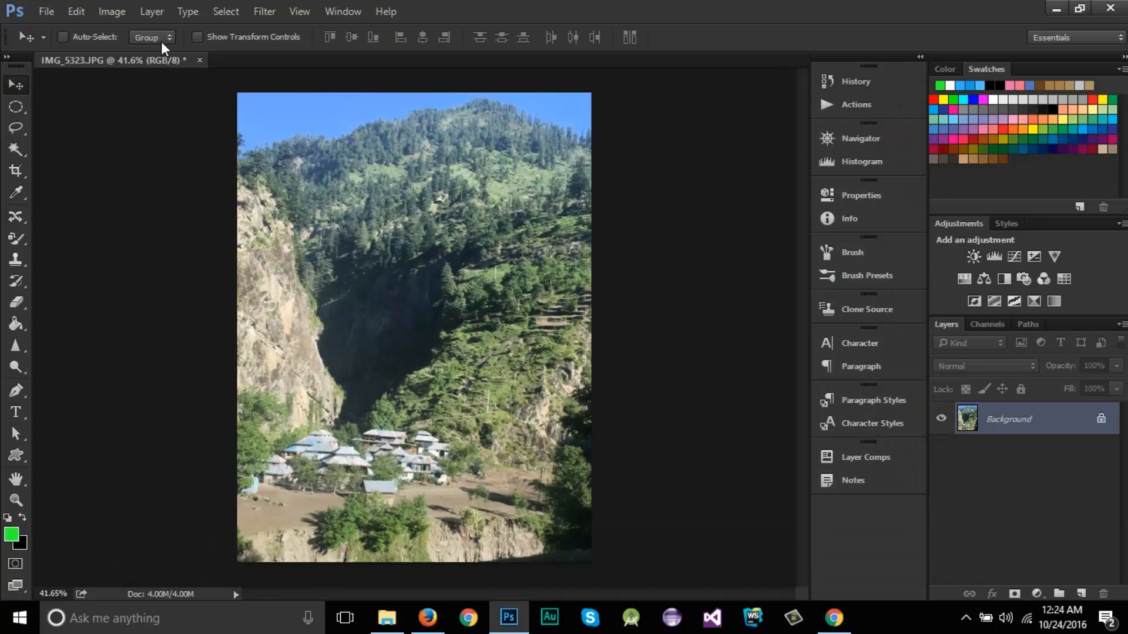
Examine the recent file list and choose IMG_5323.JPG from it.
click(45, 13)
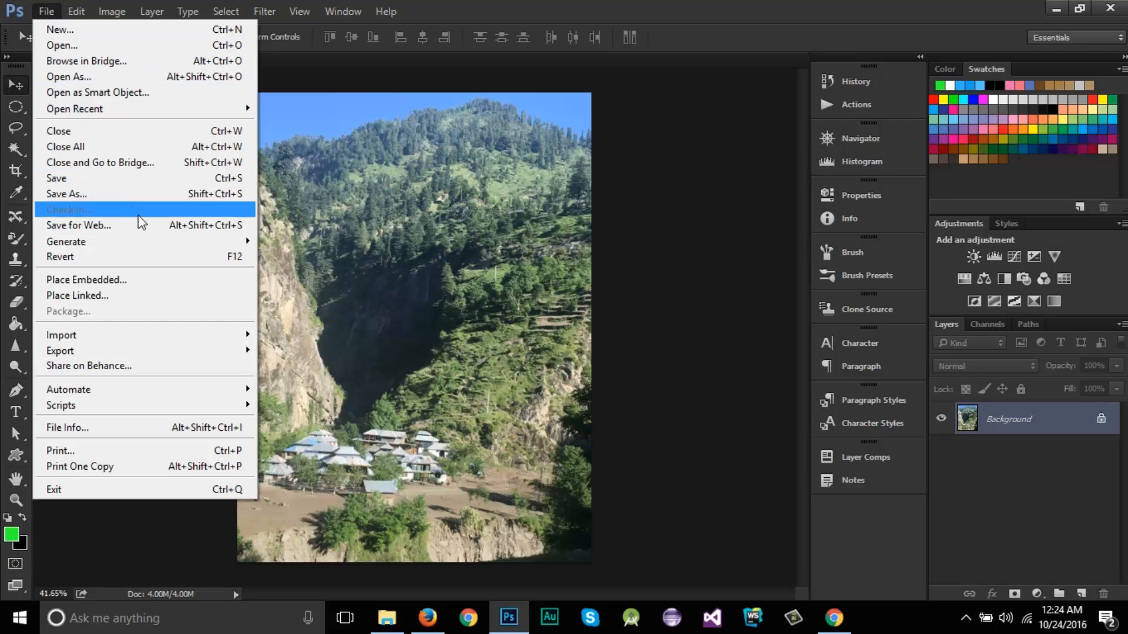
mouse_move(141, 110)
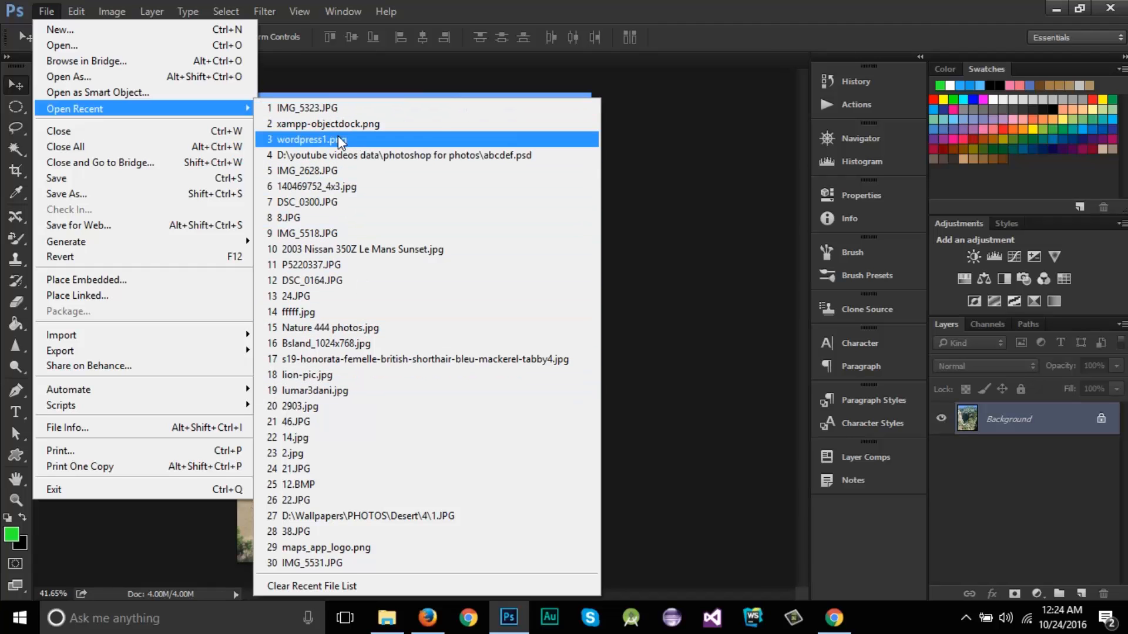
click(414, 107)
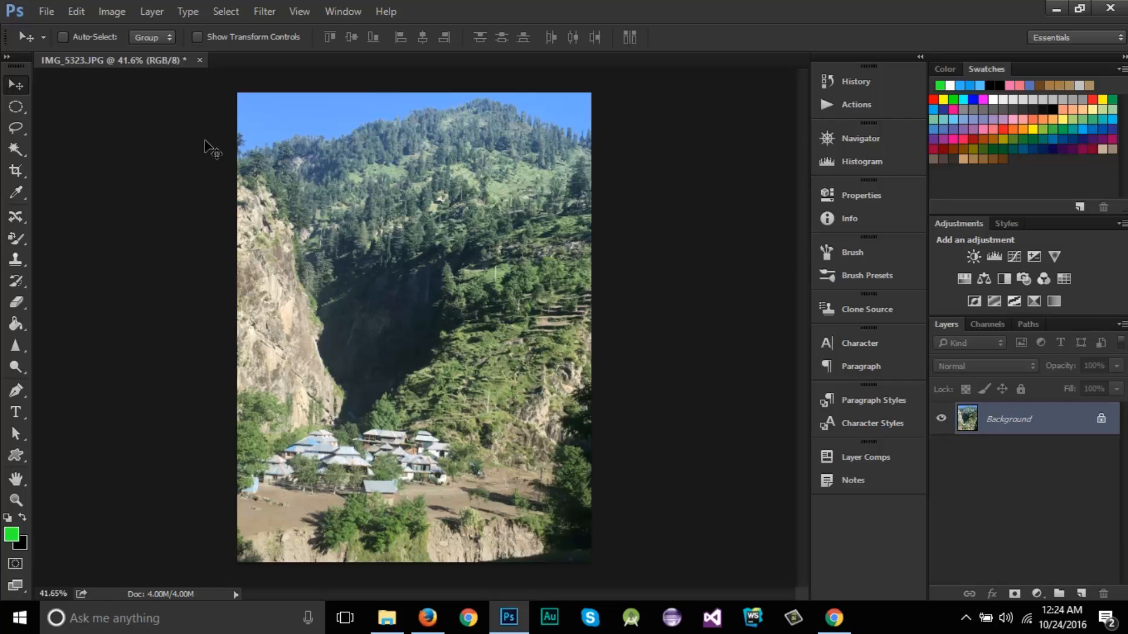
Open the photos IMG_5289, IMG_5290, IMG_5295 and IMG_5300 together from the current photo folder.
click(45, 11)
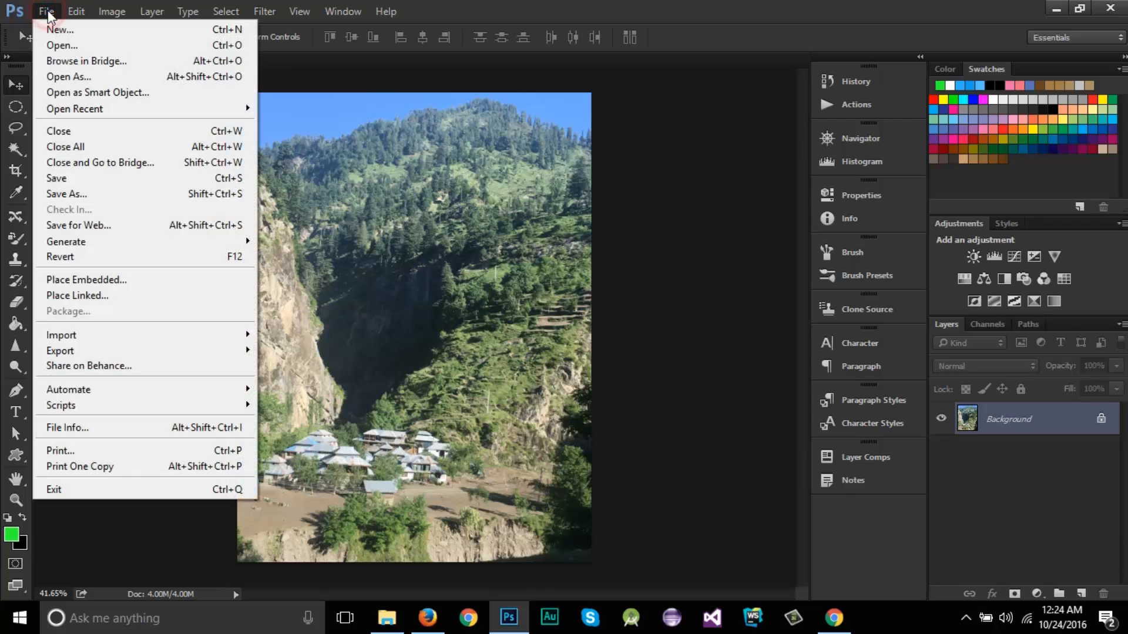
click(56, 42)
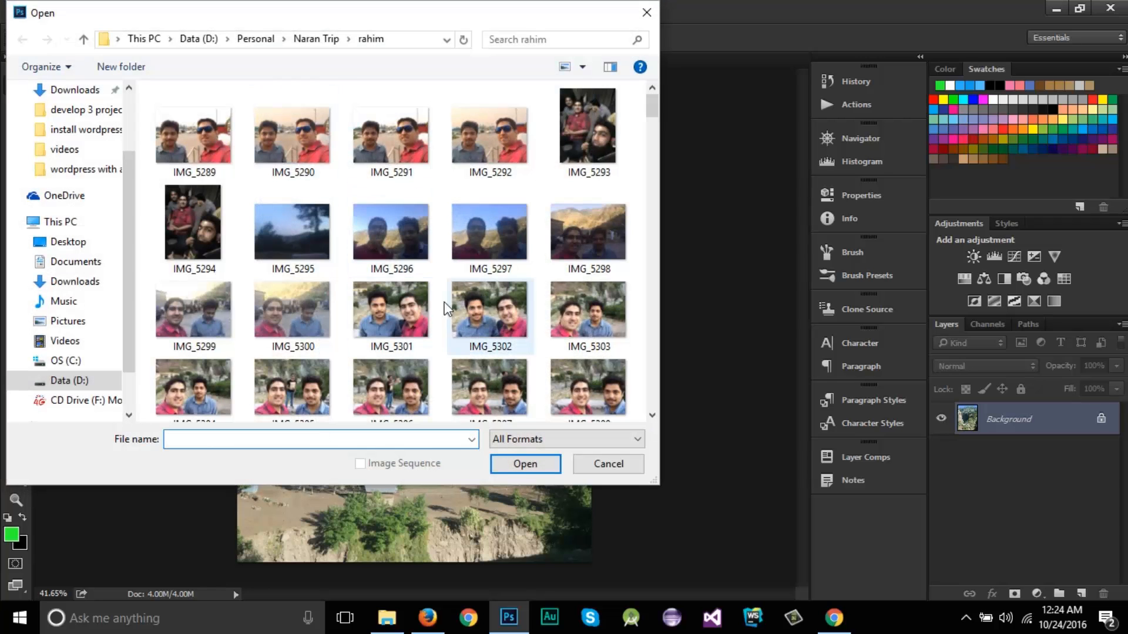
scroll(441, 296, down, 10)
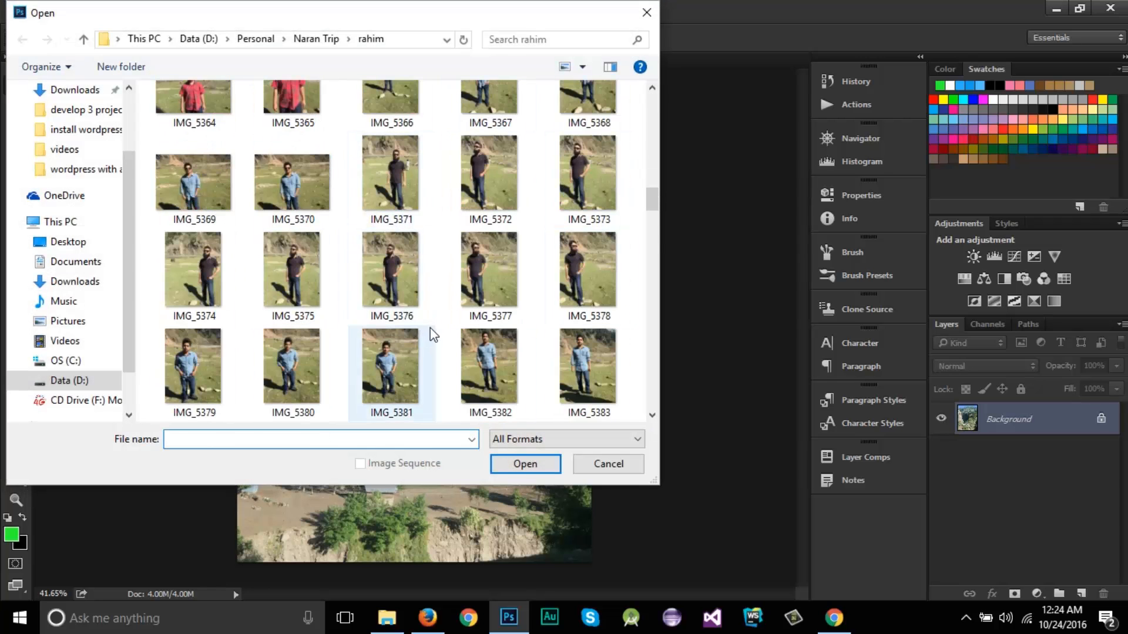
scroll(434, 327, down, 7)
scroll(435, 313, up, 15)
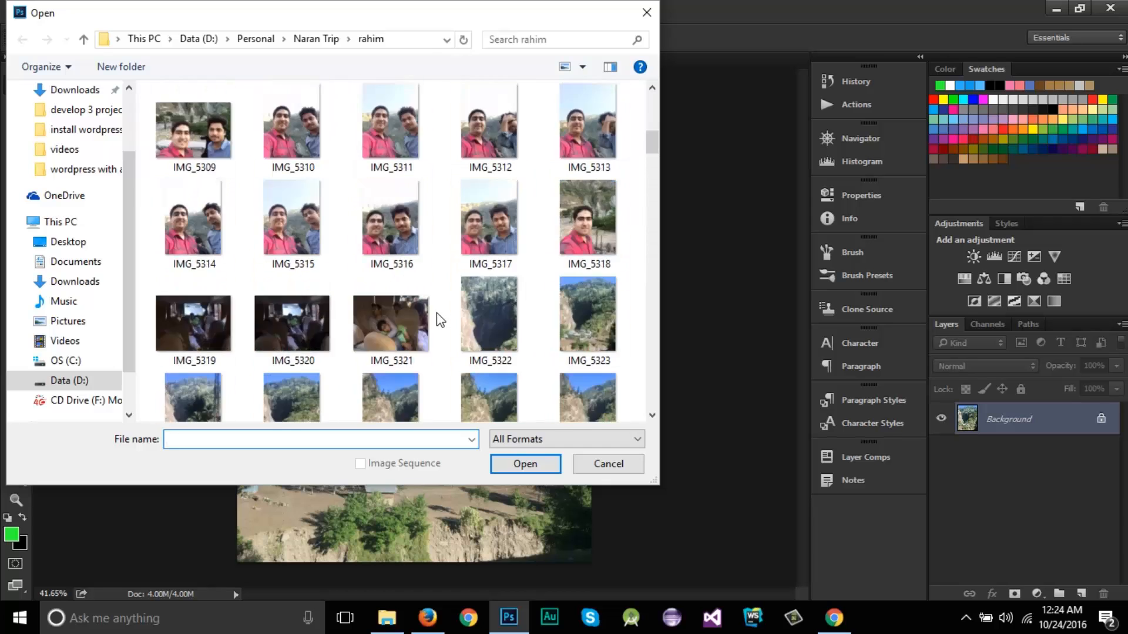
click(458, 132)
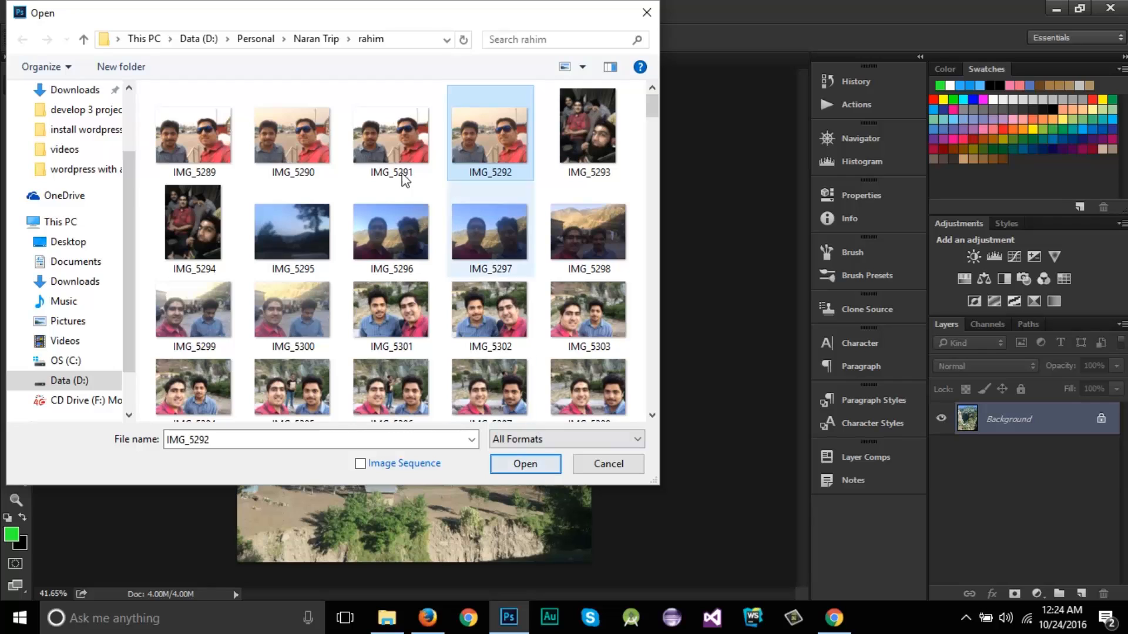
click(209, 146)
click(283, 130)
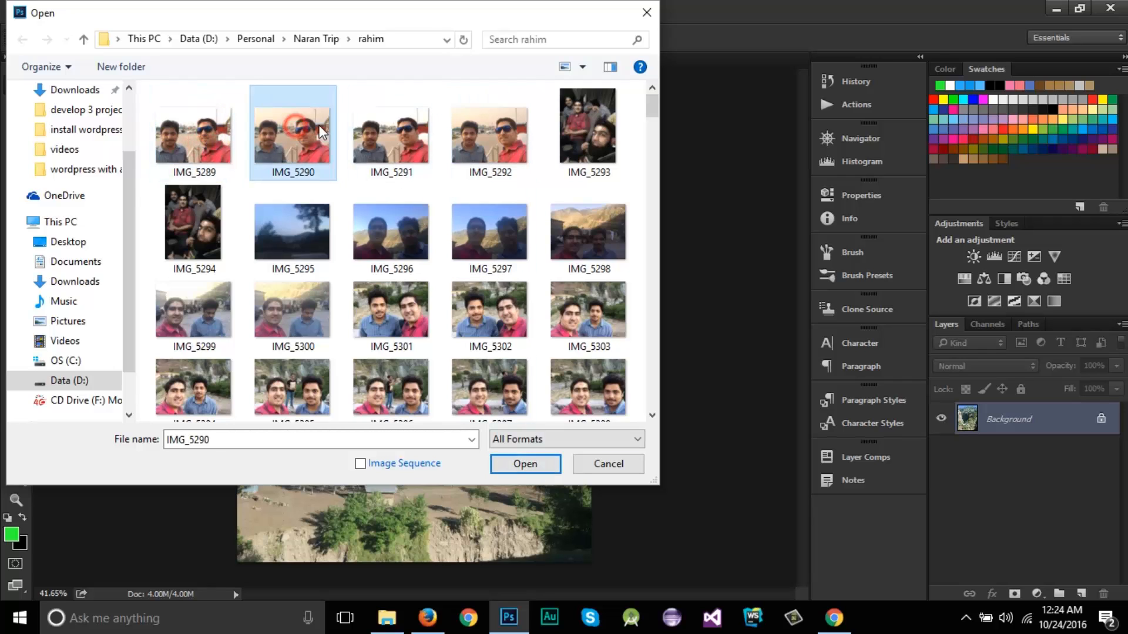
click(364, 129)
click(464, 132)
click(282, 136)
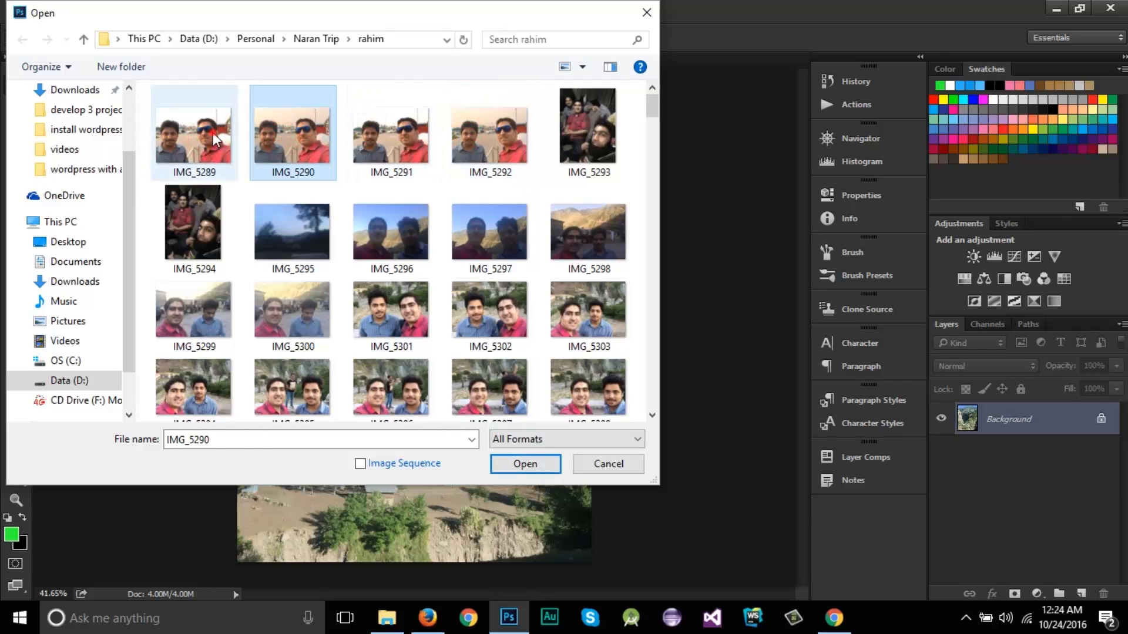
ctrl+click(211, 133)
ctrl+click(289, 231)
ctrl+click(304, 291)
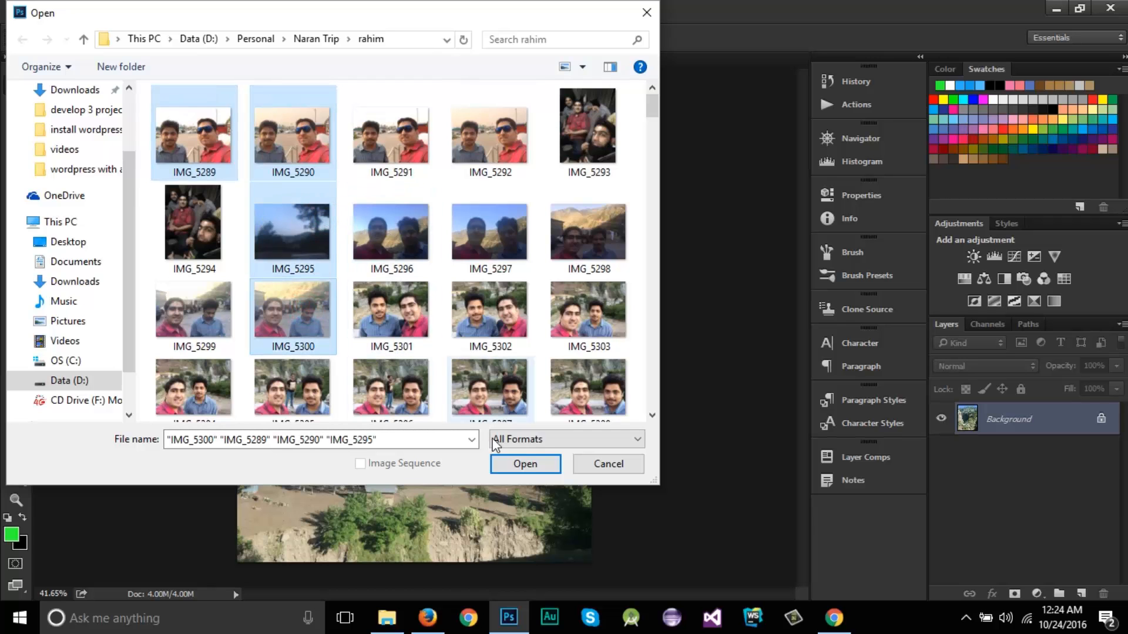
click(518, 456)
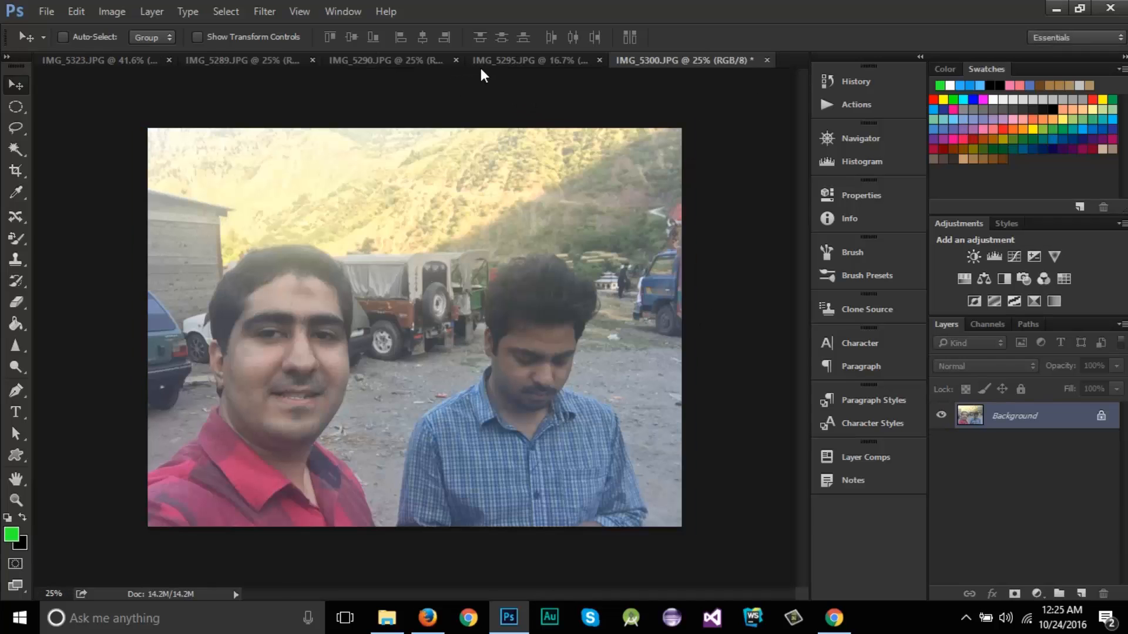
Switch back and forth between the newly opened photos to view each one, finishing on IMG_5300.JPG.
click(510, 59)
click(411, 57)
click(264, 61)
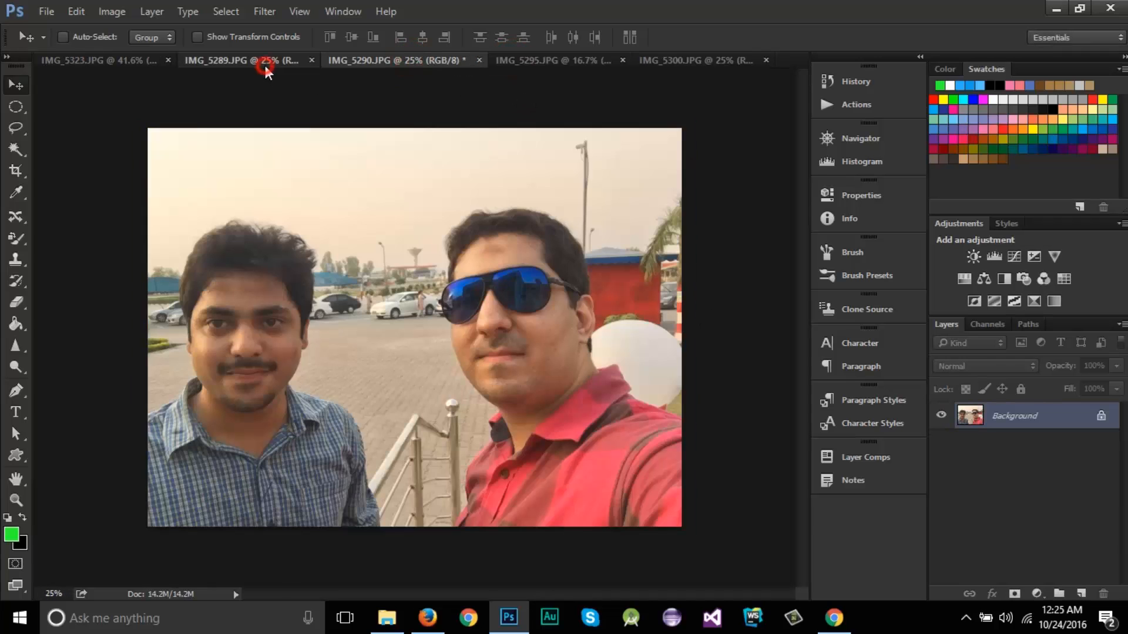
click(383, 61)
click(540, 60)
click(708, 62)
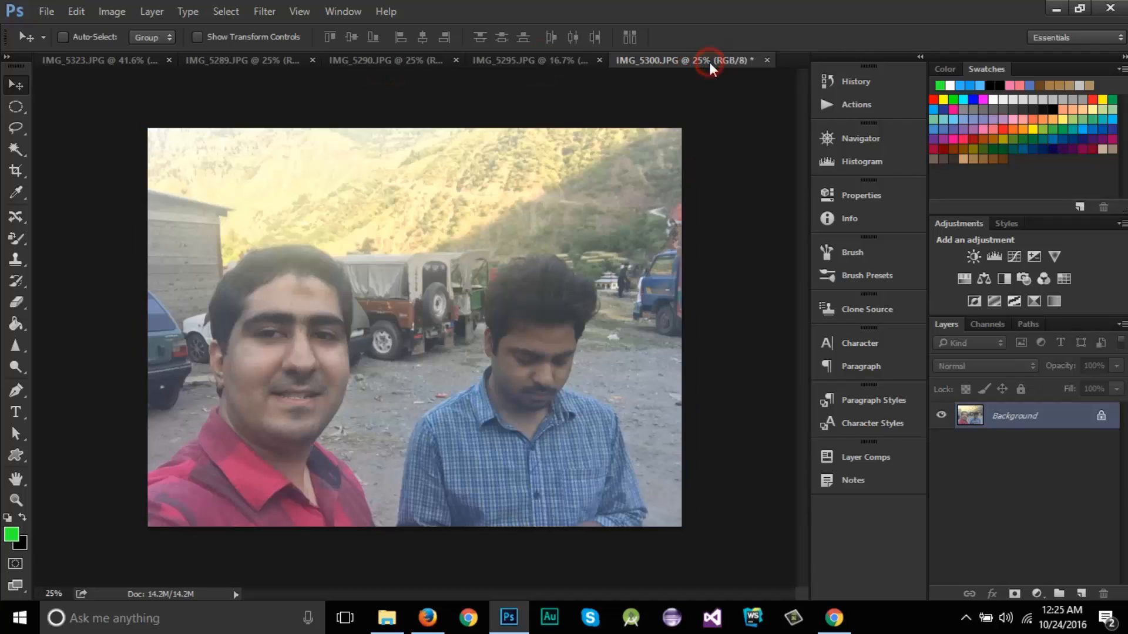
click(509, 61)
click(396, 61)
click(270, 68)
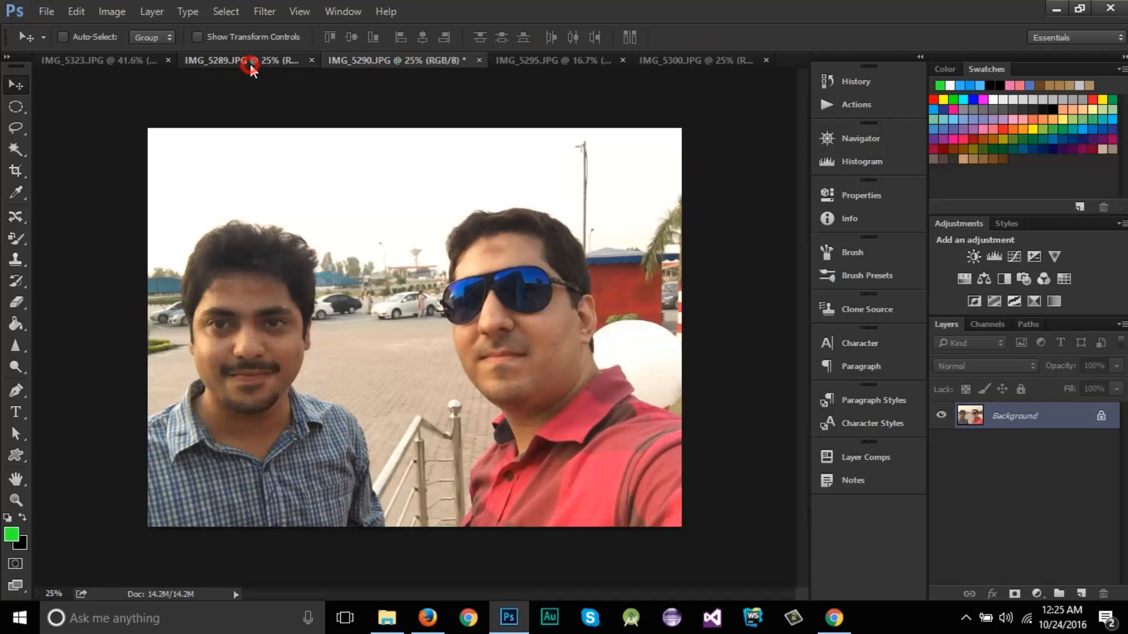
click(423, 59)
click(558, 61)
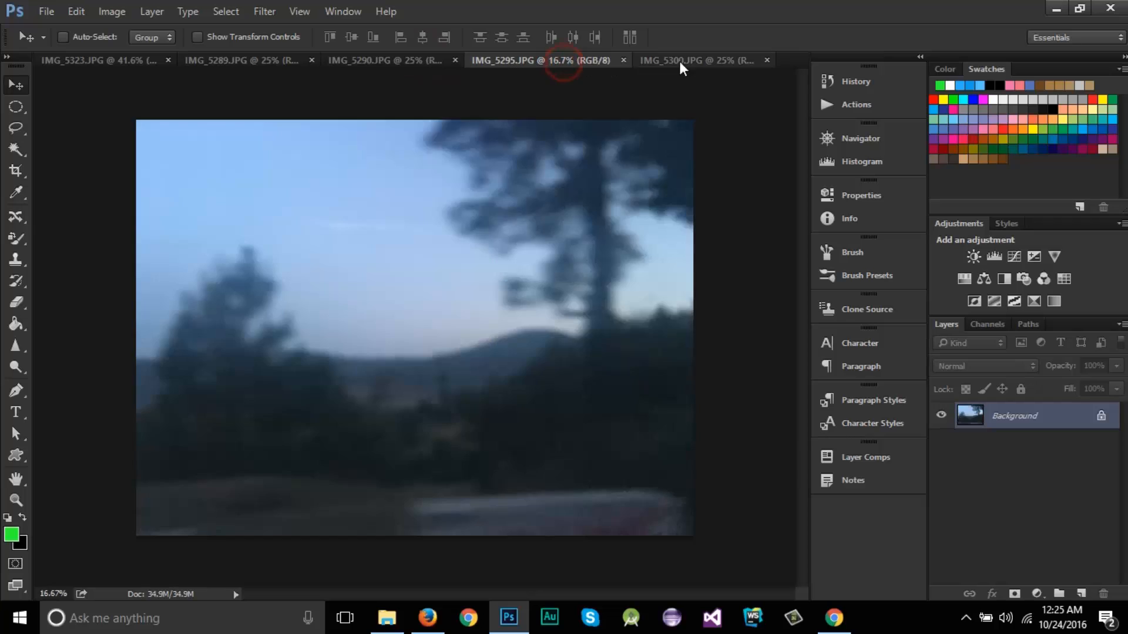
click(680, 61)
click(544, 61)
click(386, 58)
click(526, 60)
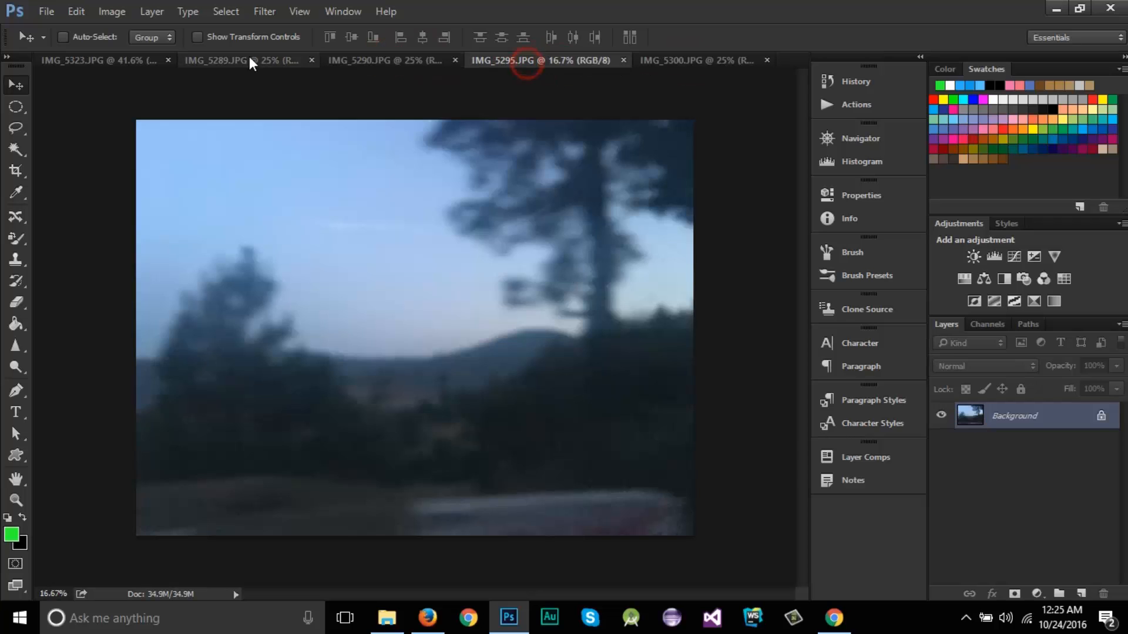
click(250, 59)
click(382, 59)
click(541, 59)
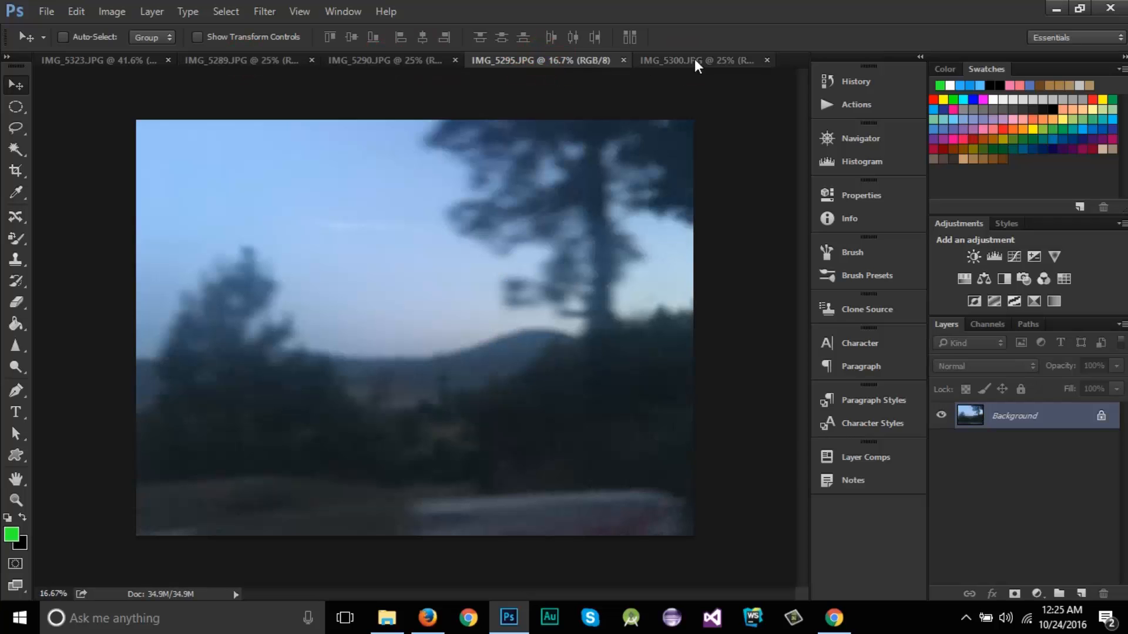
click(695, 60)
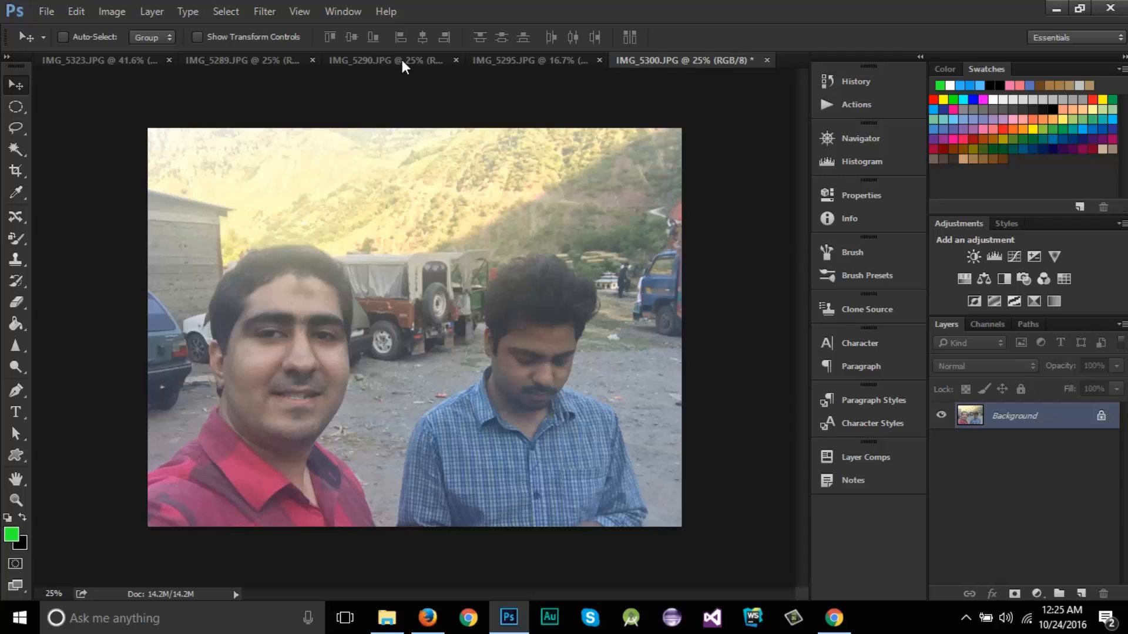
Try the Tile All Vertically and Tile All Horizontally arrangements on the five open documents.
click(340, 13)
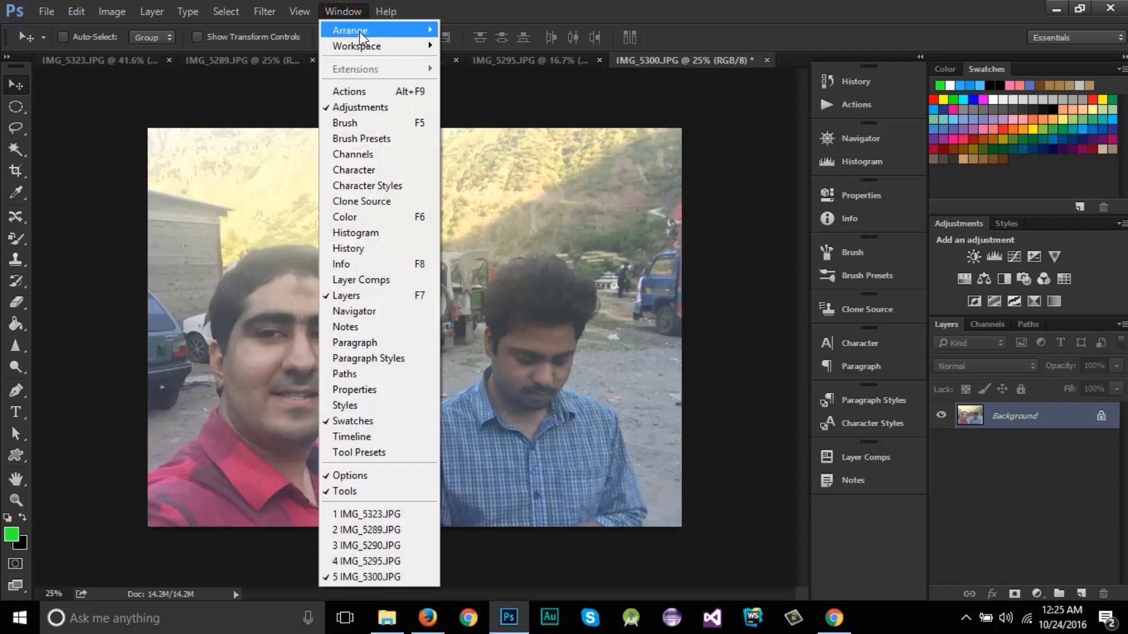
mouse_move(361, 32)
click(480, 31)
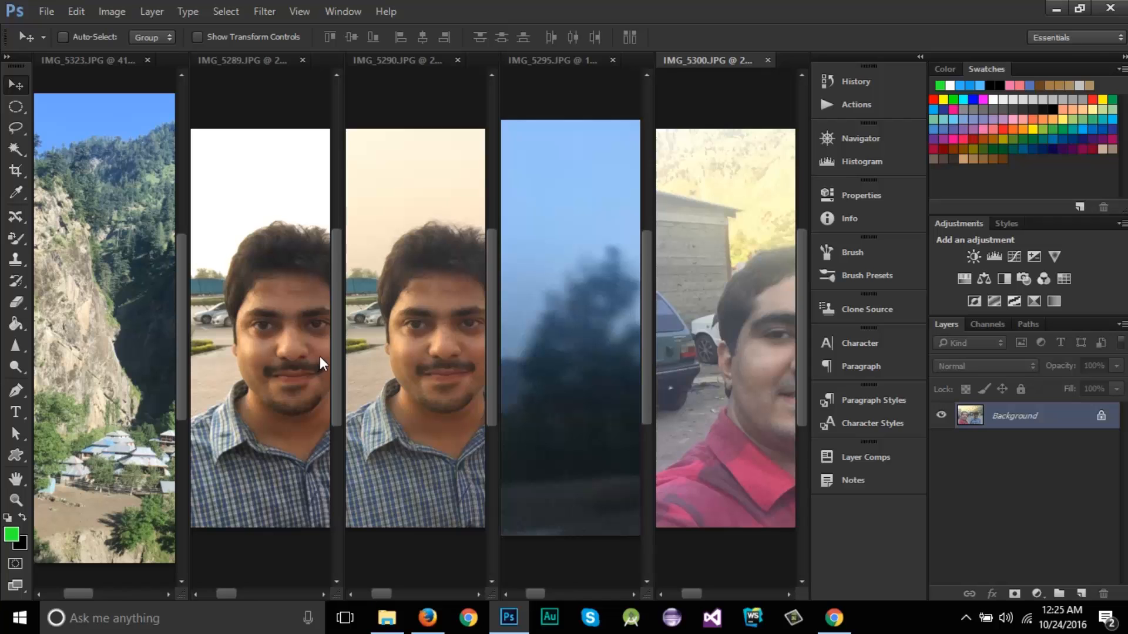
click(343, 11)
mouse_move(360, 30)
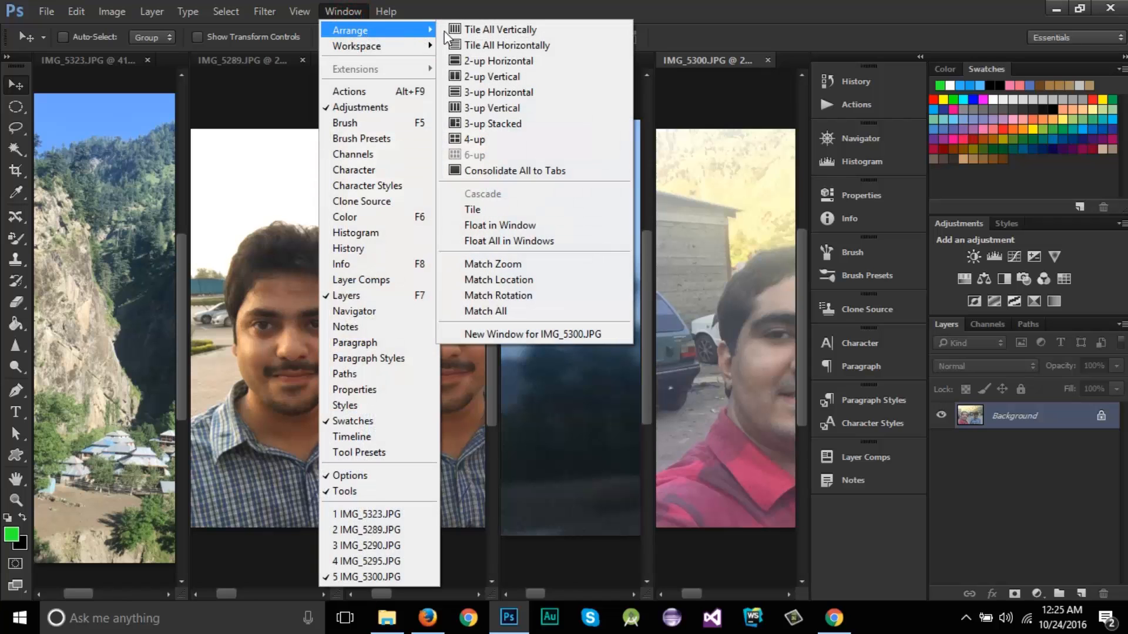
click(513, 46)
Try the 3-up Horizontal and 3-up Stacked arrangements on the open documents.
click(343, 12)
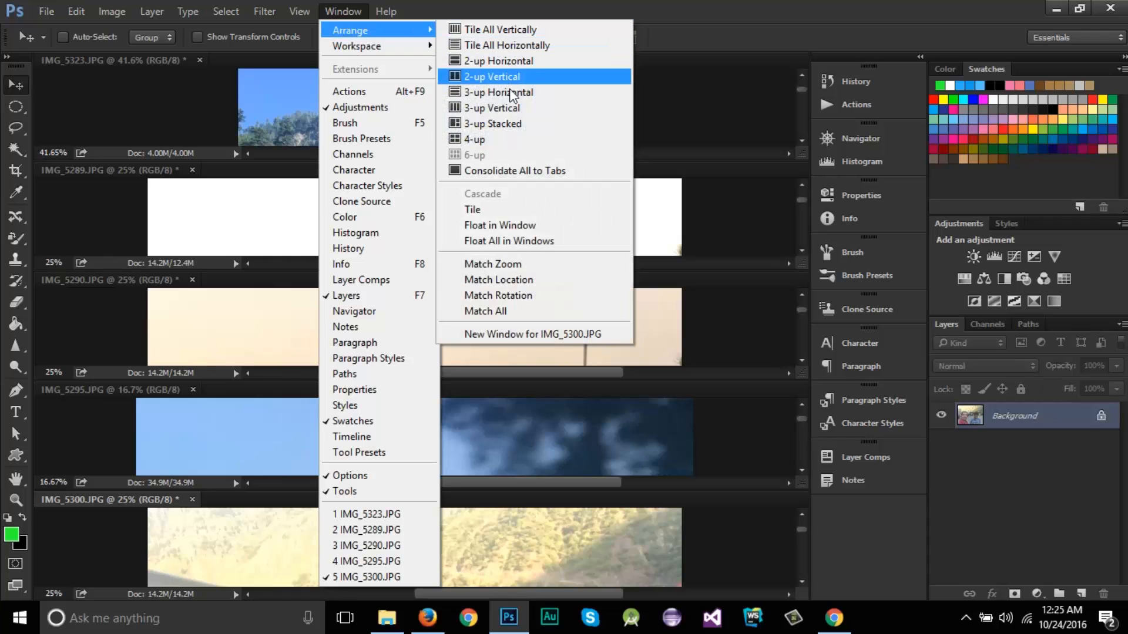
click(510, 94)
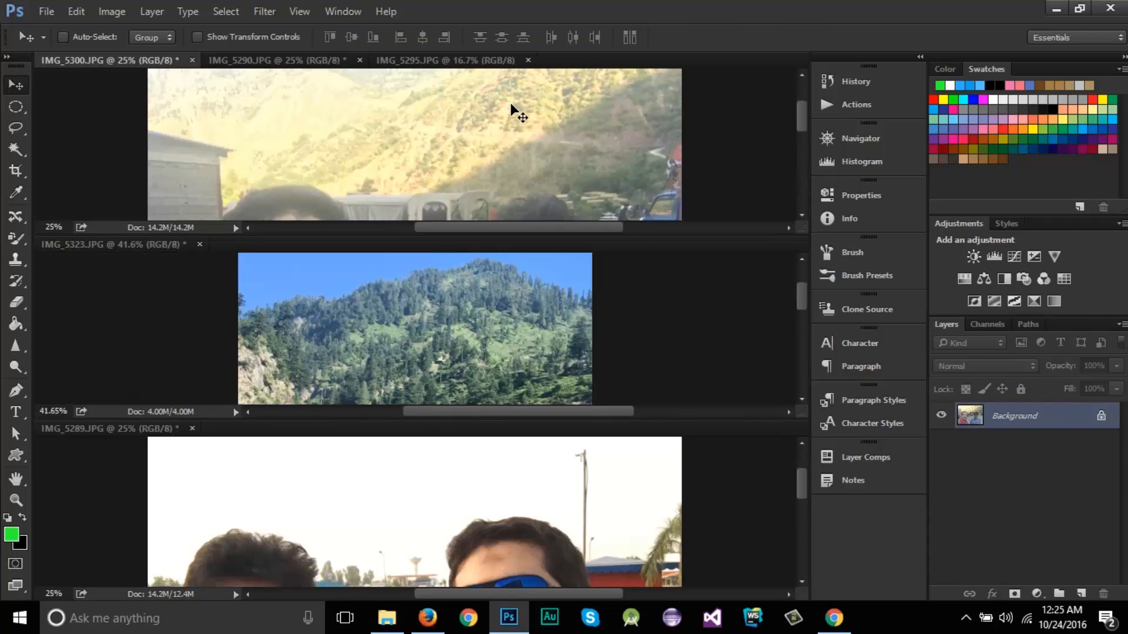
click(343, 11)
mouse_move(433, 34)
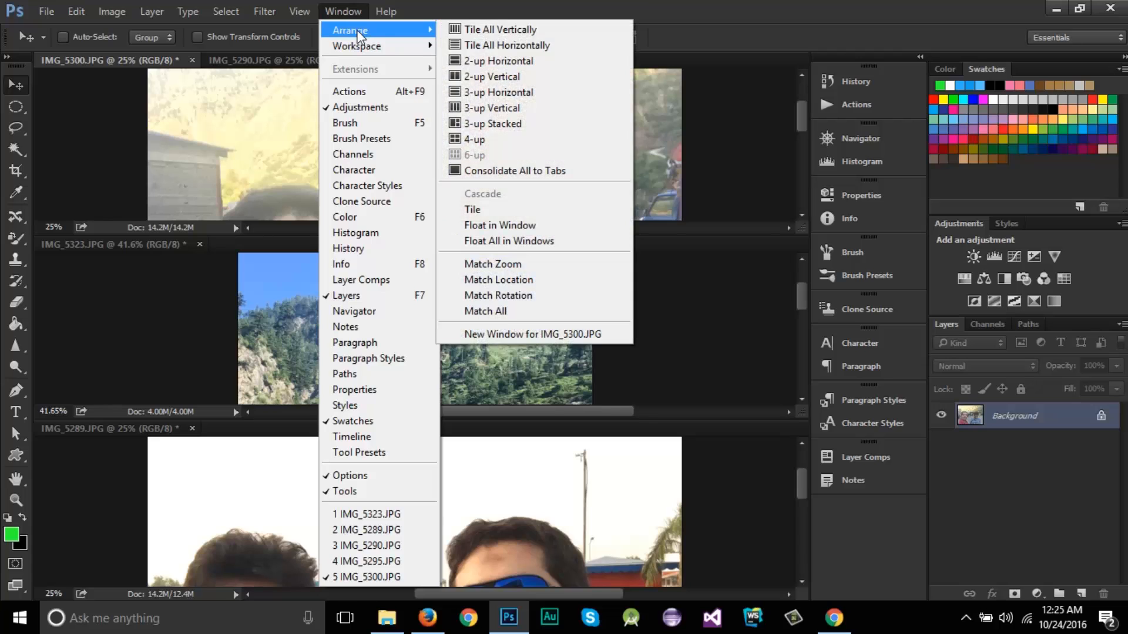
click(505, 124)
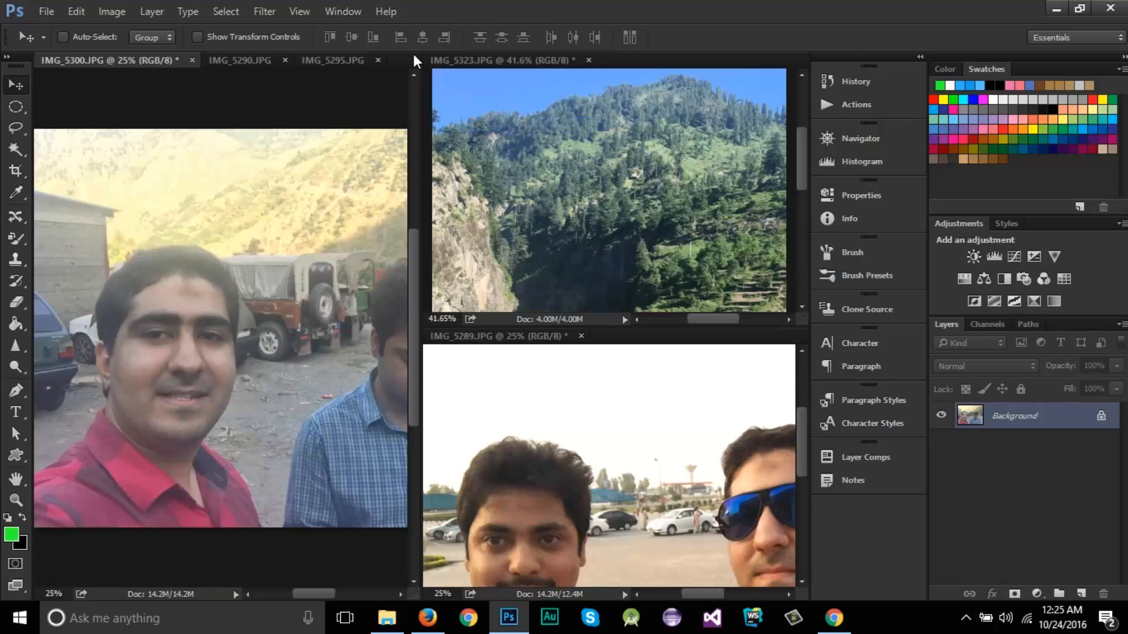
Consolidate all open document windows back into tabs.
click(333, 12)
mouse_move(354, 27)
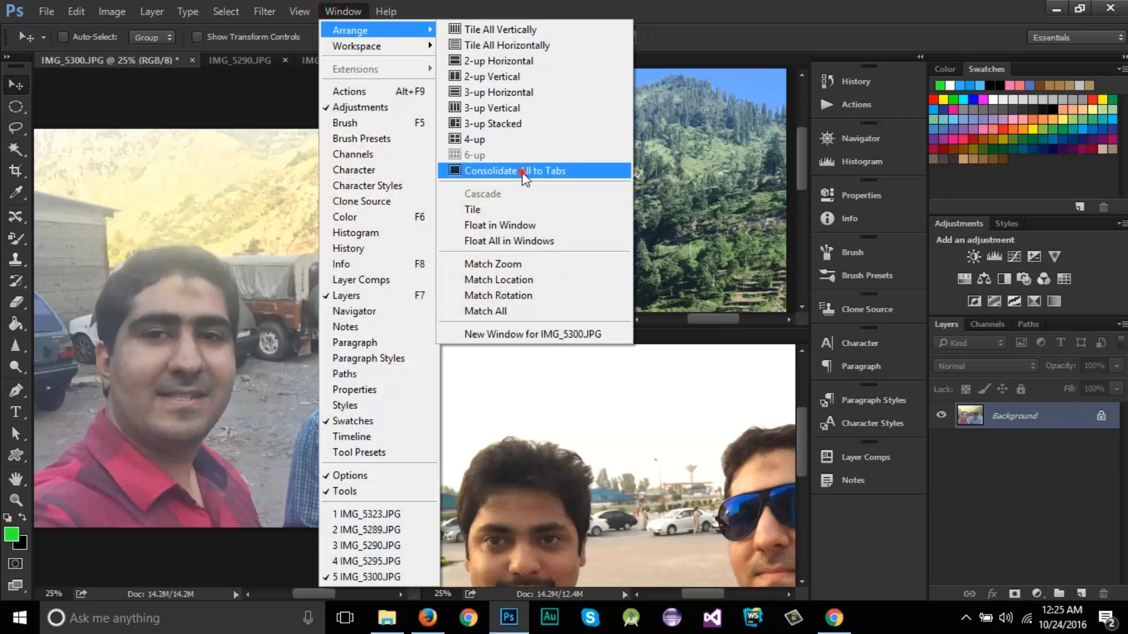
click(520, 171)
click(355, 11)
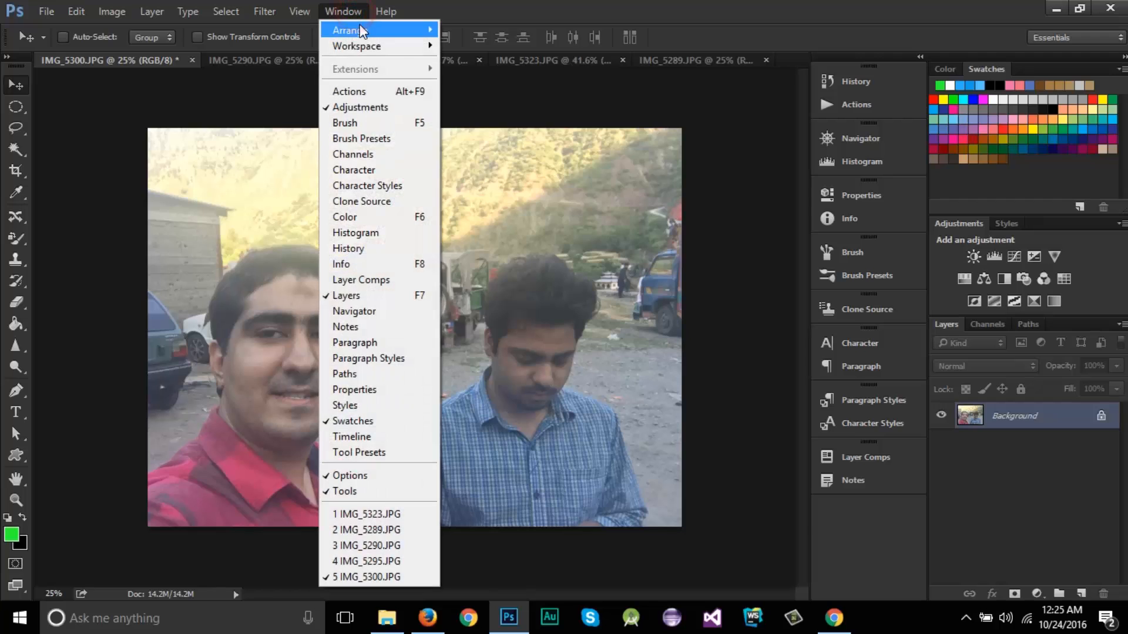
mouse_move(418, 29)
click(725, 23)
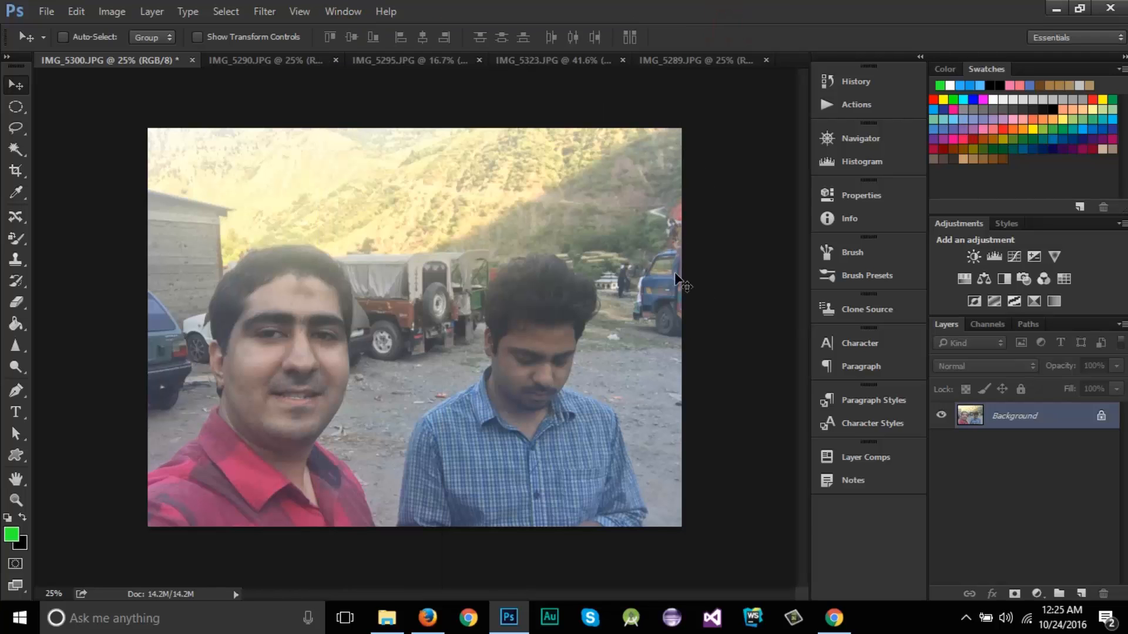
View the consolidated documents one after another in both directions, finishing on IMG_5295.JPG.
click(279, 60)
click(396, 59)
click(556, 60)
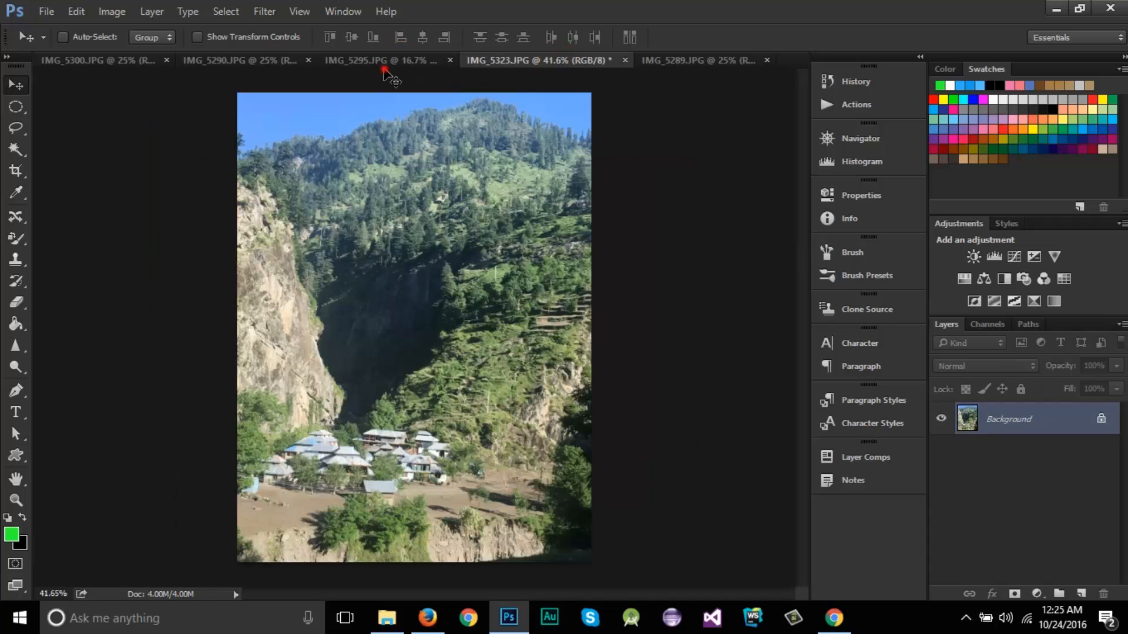
click(388, 61)
click(262, 61)
click(390, 63)
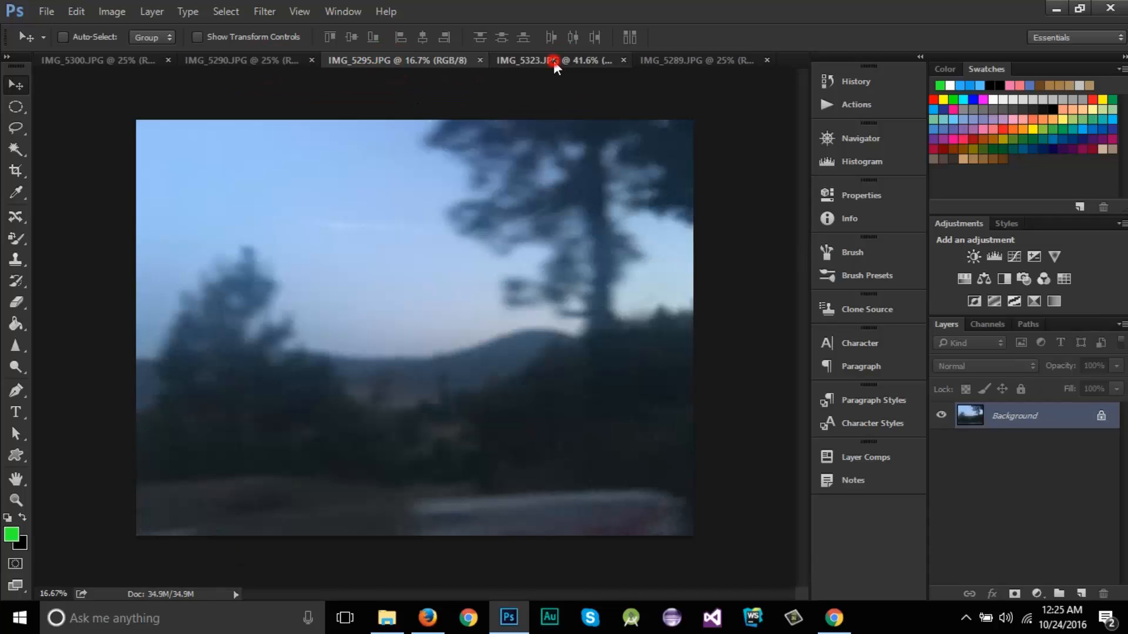
click(554, 62)
click(710, 62)
click(549, 66)
click(376, 59)
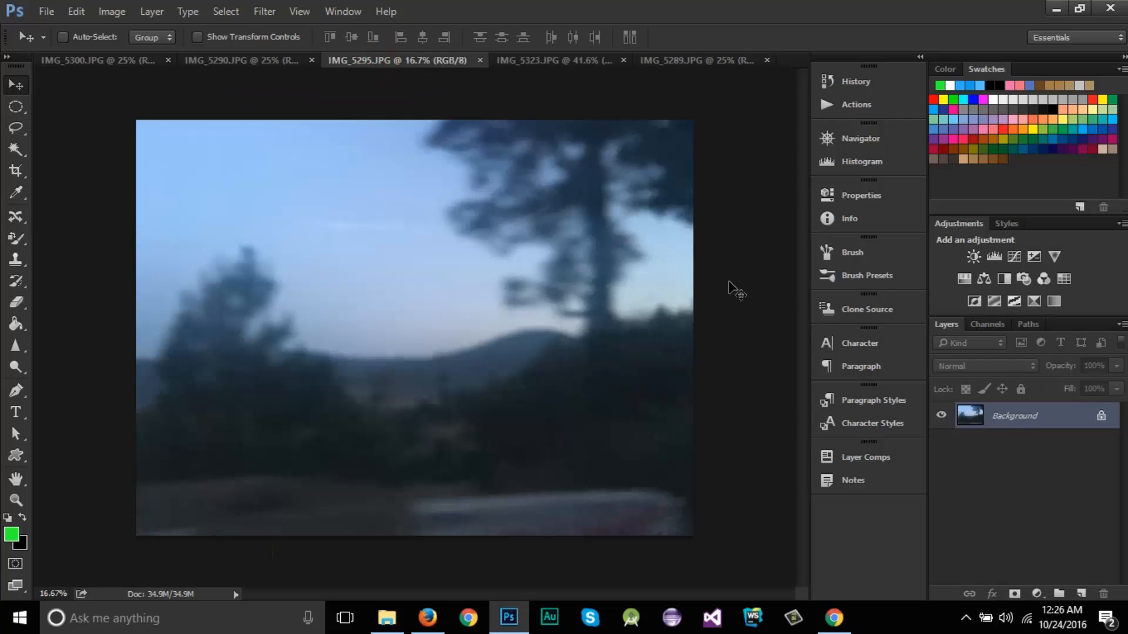
Cycle forward through the open documents to IMG_5289.JPG.
key(ctrl+Tab)
key(ctrl+Tab)
key(ctrl+Tab)
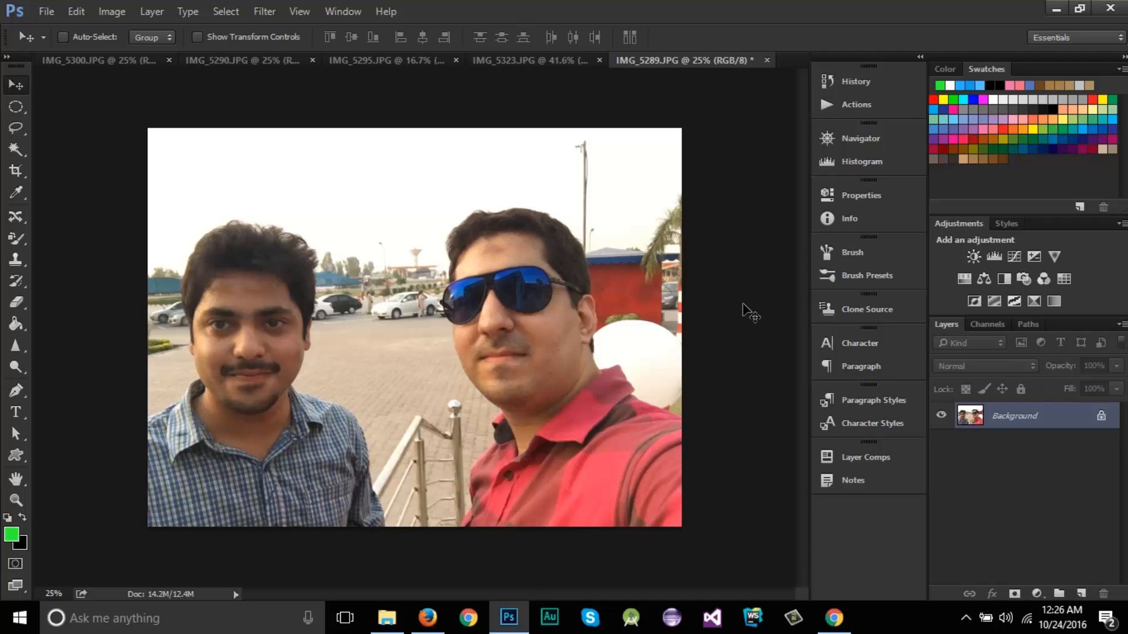
Cycle the screen mode through Full Screen Mode with Menu Bar to Full Screen Mode.
key(f)
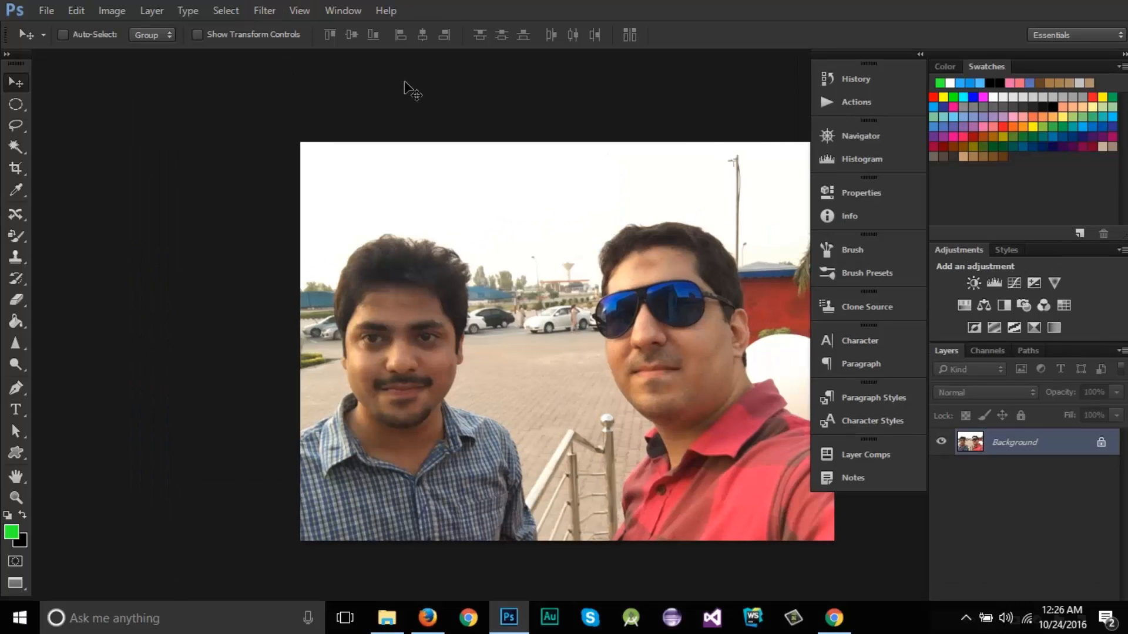
key(f)
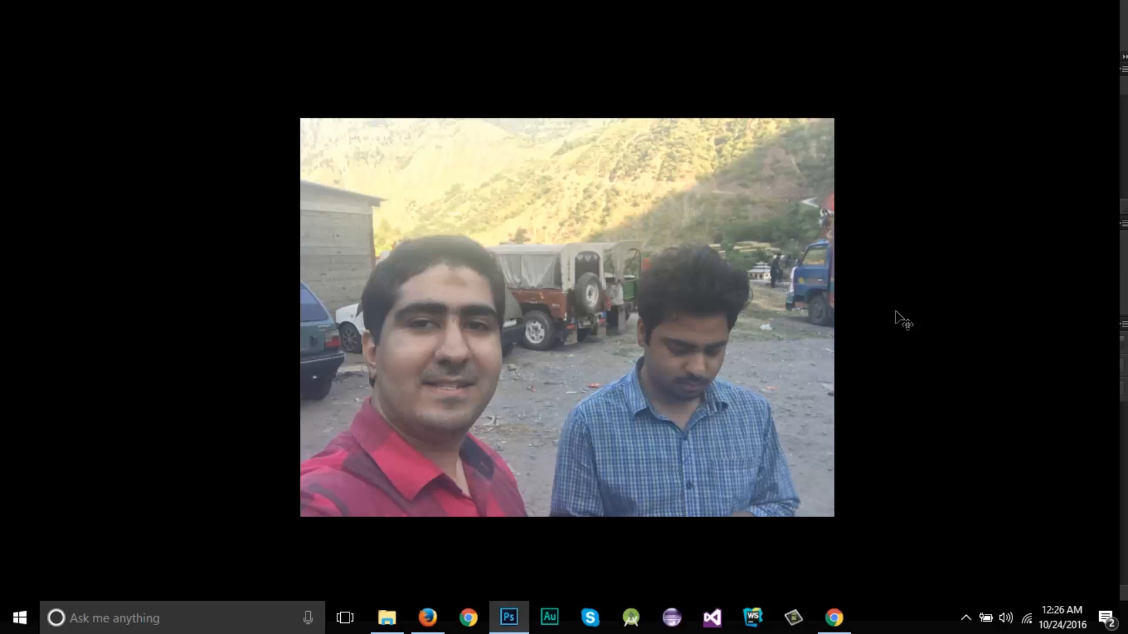
Return to the standard screen mode and close every open document except IMG_5323.JPG.
key(f)
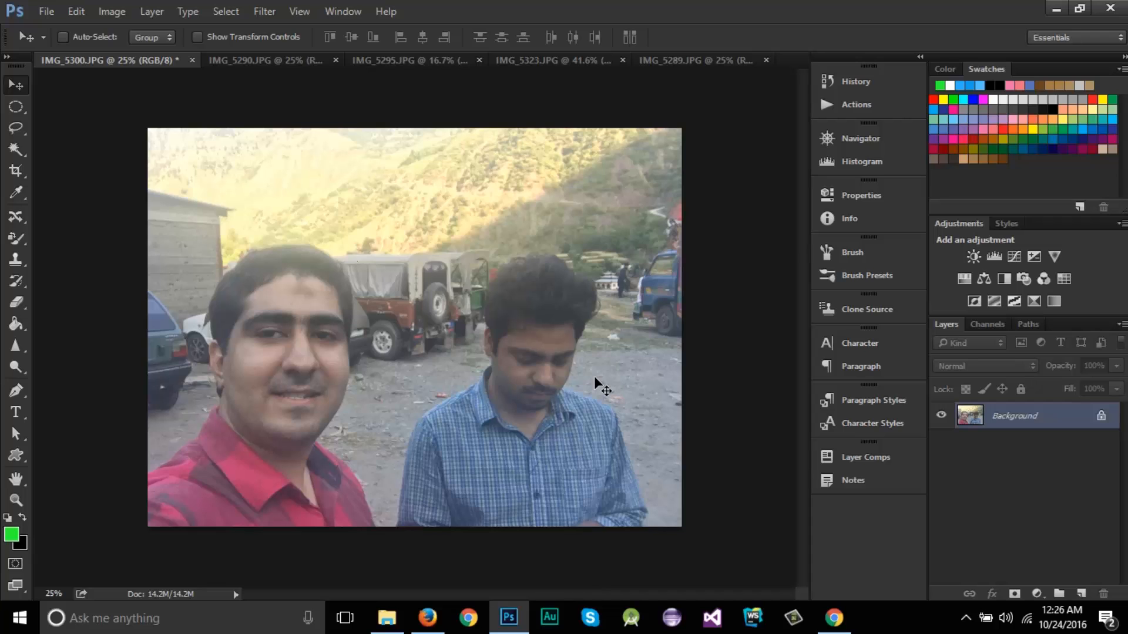
click(336, 60)
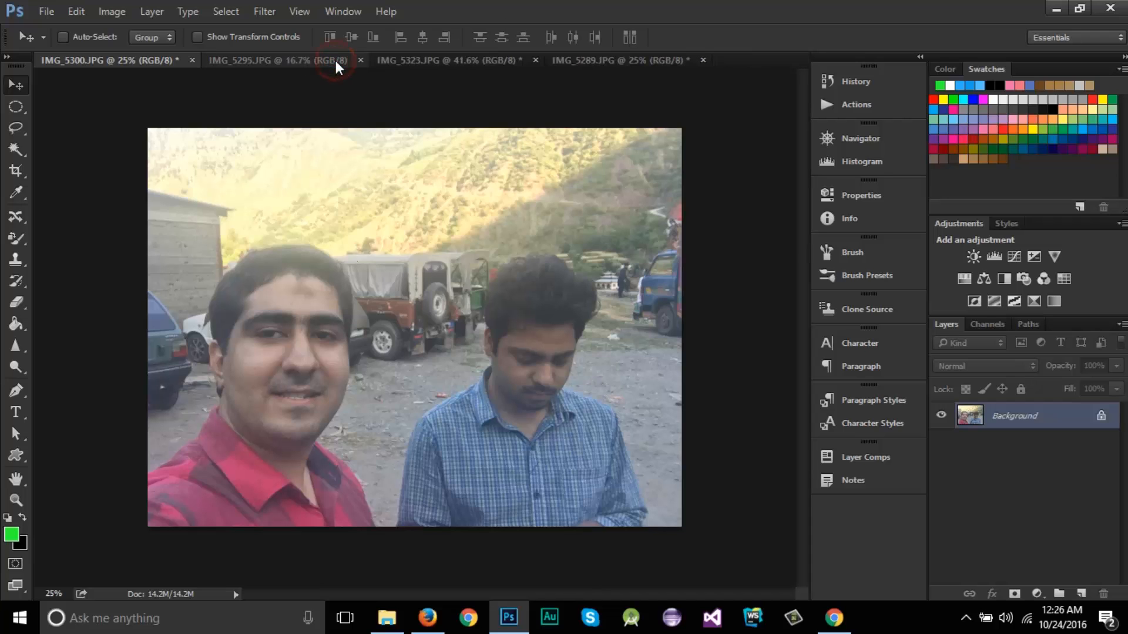
click(365, 59)
click(294, 58)
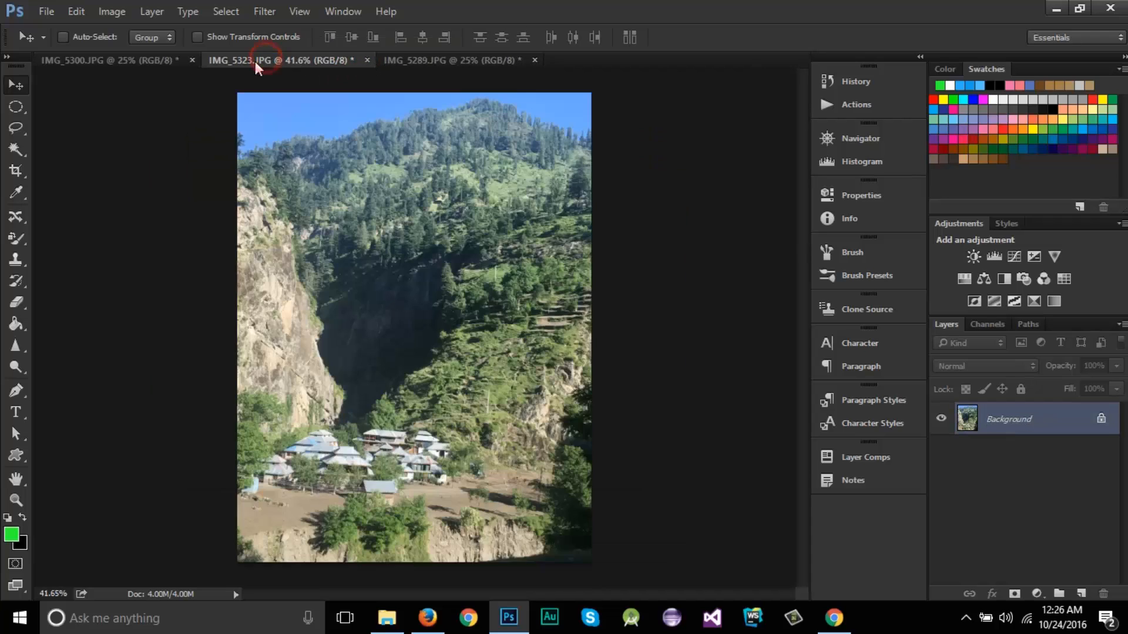
click(193, 61)
click(317, 60)
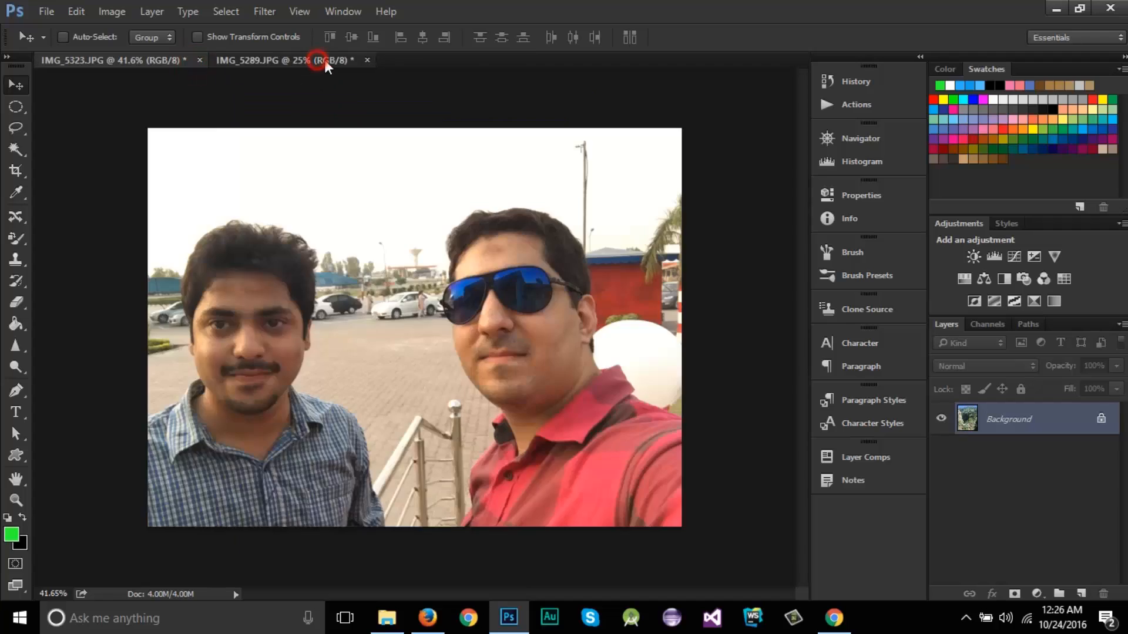
click(365, 60)
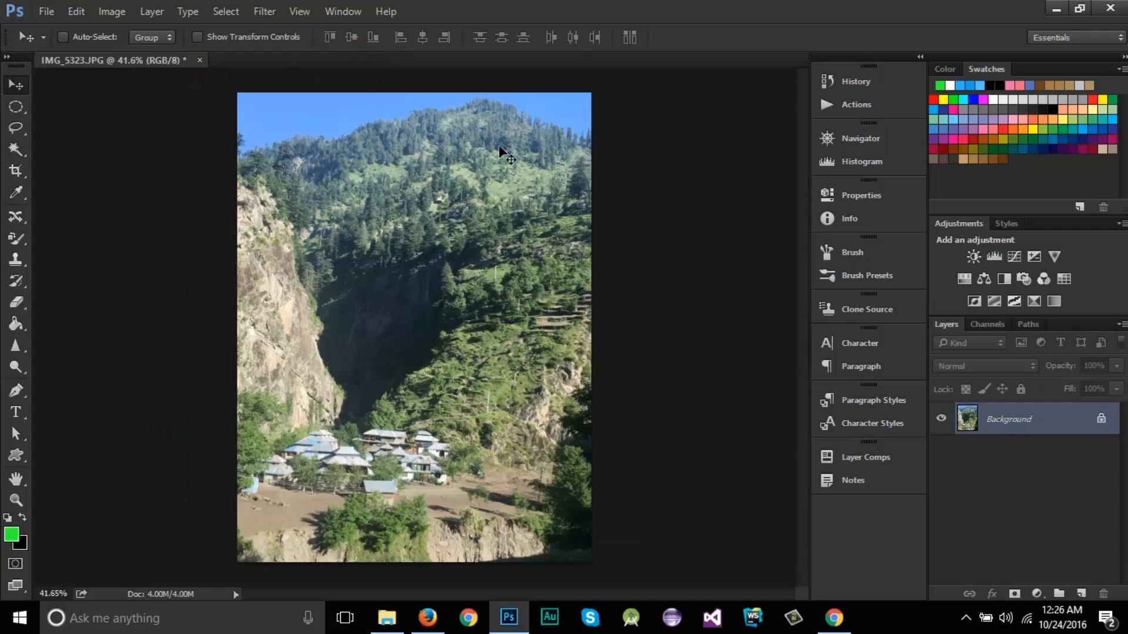
click(52, 10)
click(804, 18)
click(1029, 423)
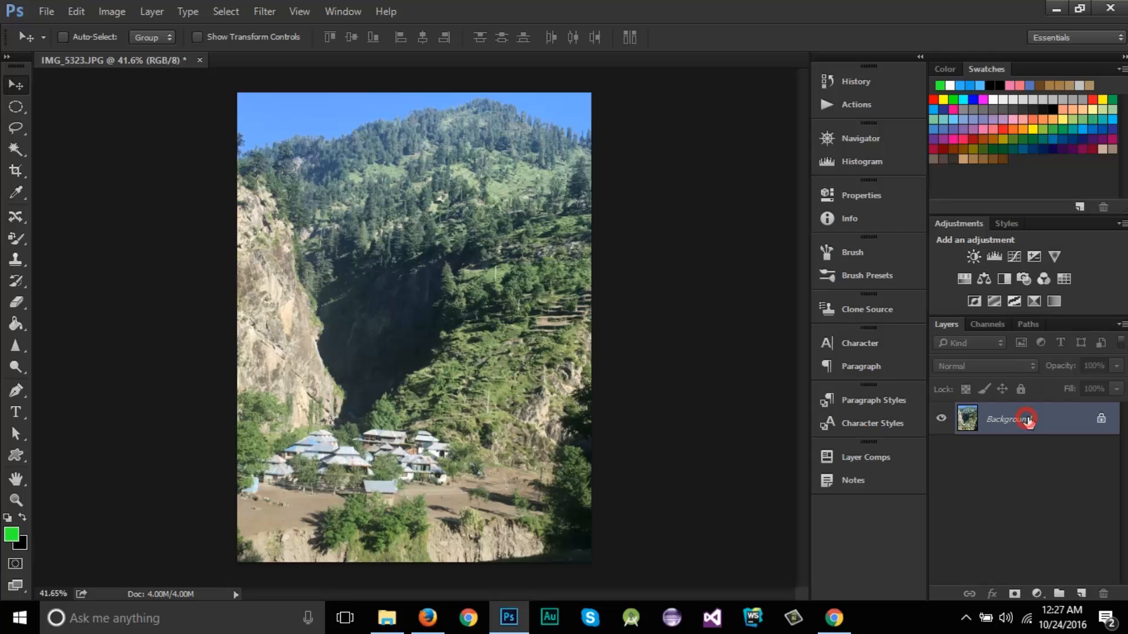
click(47, 11)
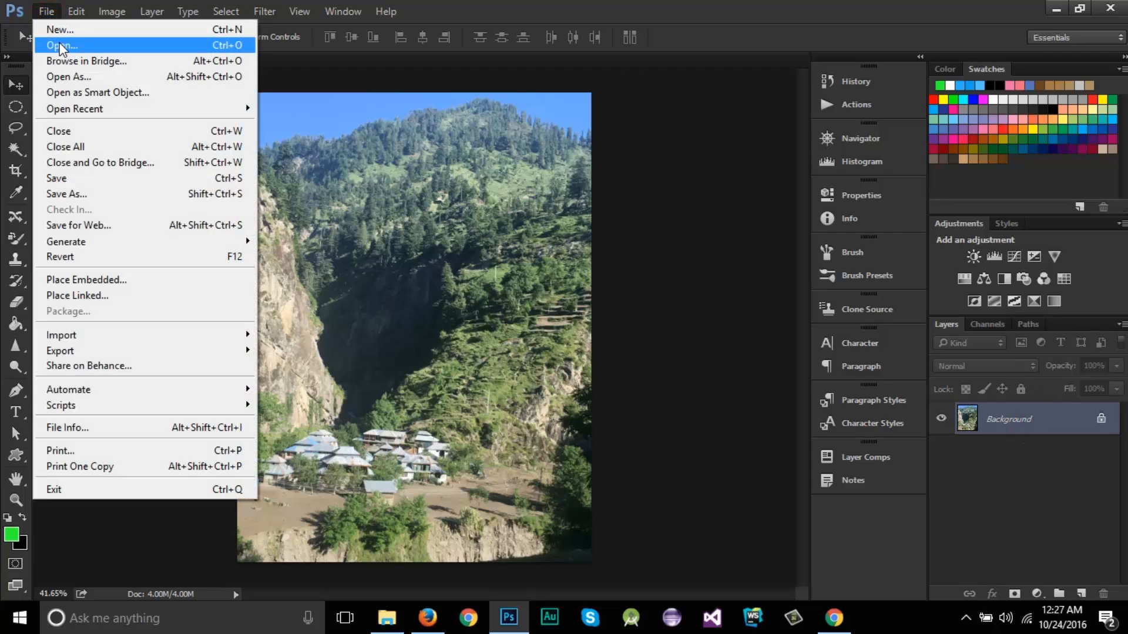
click(765, 10)
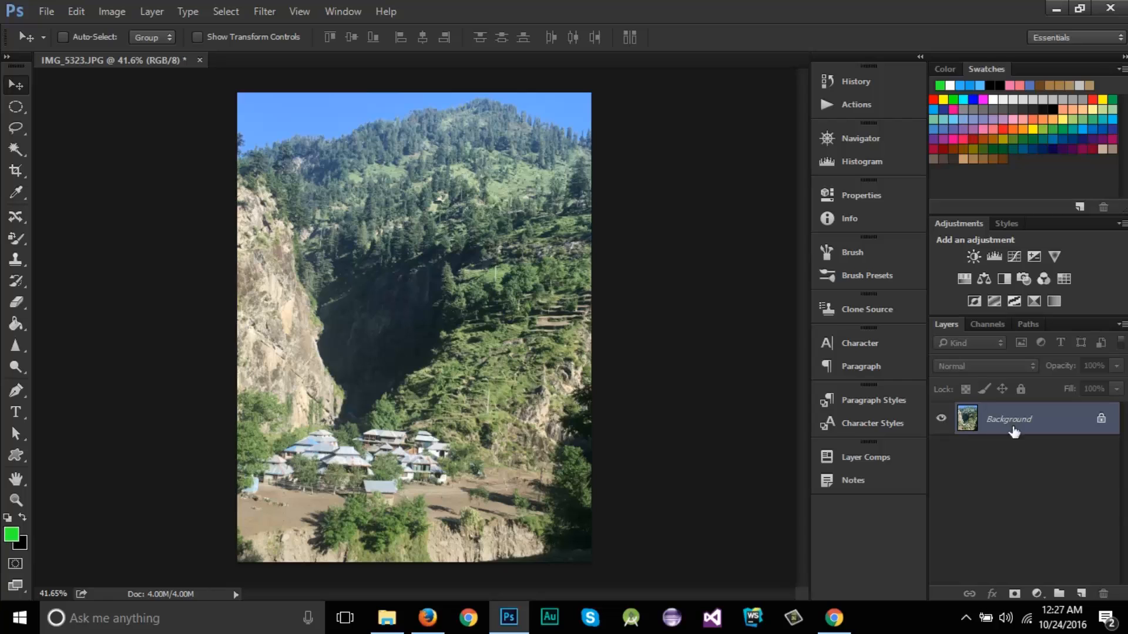
click(1041, 475)
click(1037, 502)
Add a blank layer above Background and alternate the selection between the two layers, finishing on the new layer.
click(1082, 595)
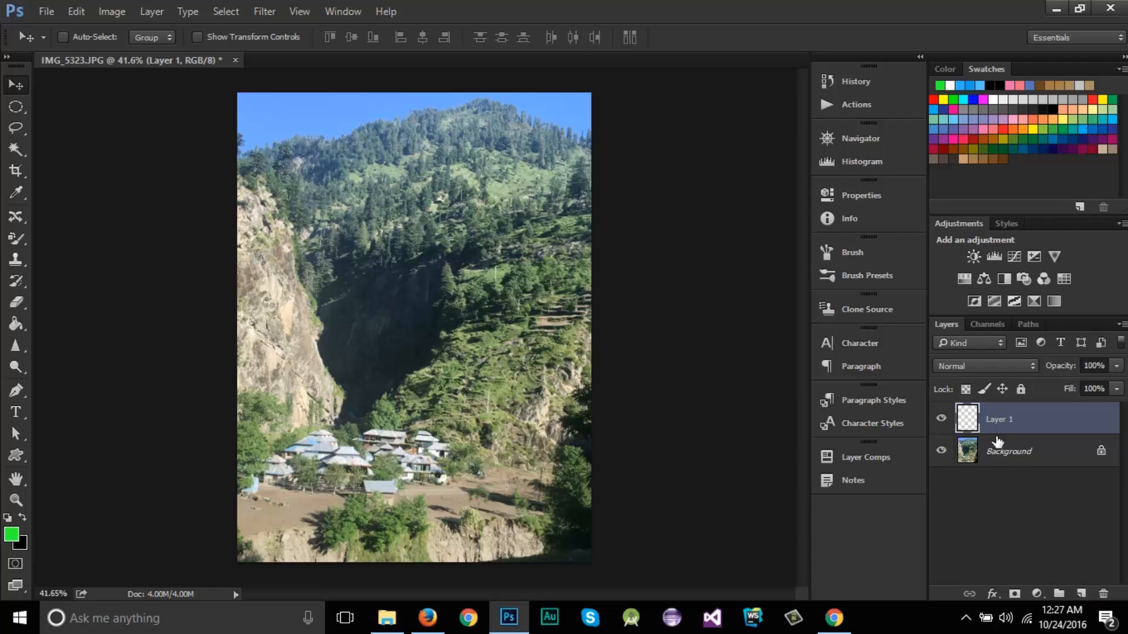
click(1011, 453)
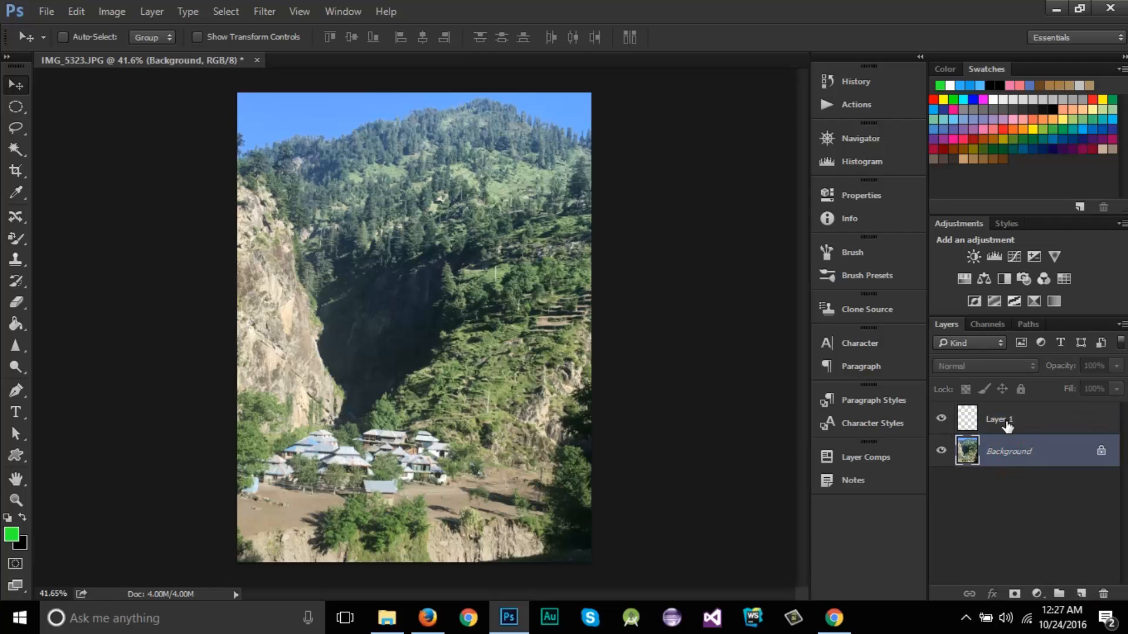
click(1022, 422)
click(1021, 453)
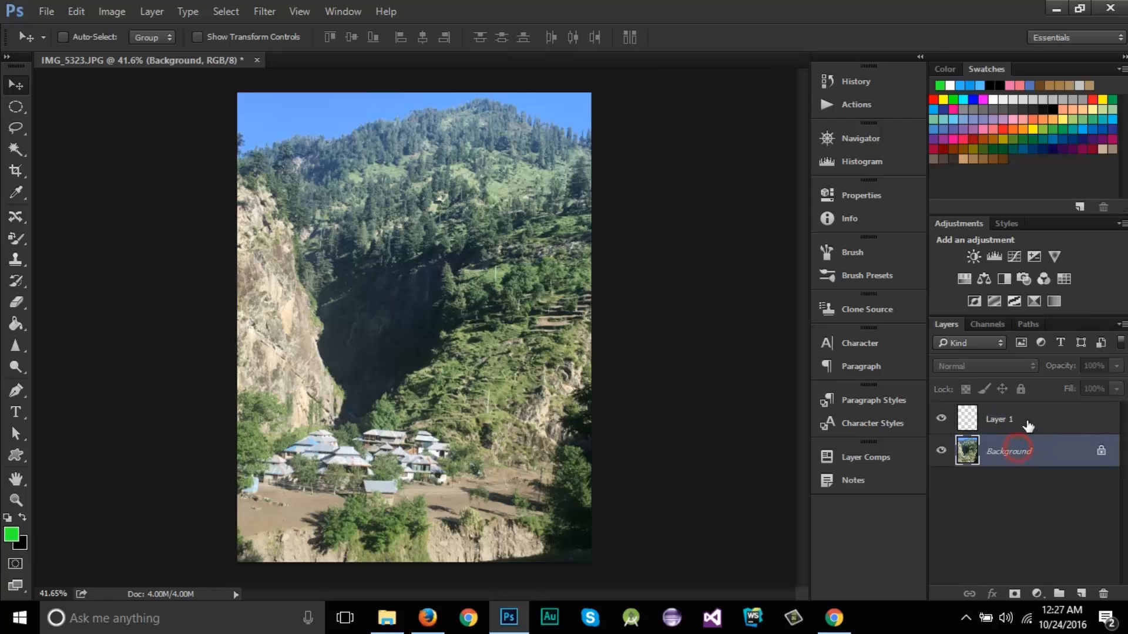
click(1025, 422)
click(1018, 455)
click(1027, 421)
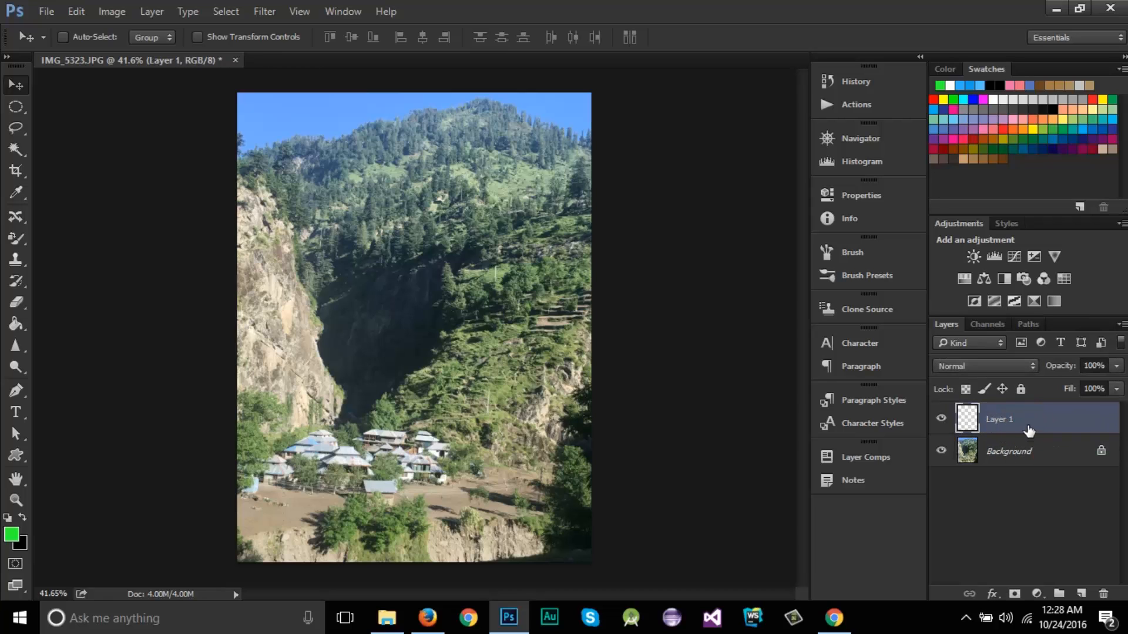
Choose the Brush Tool and set both its opacity and flow to 100%.
click(16, 238)
click(55, 235)
right_click(8, 242)
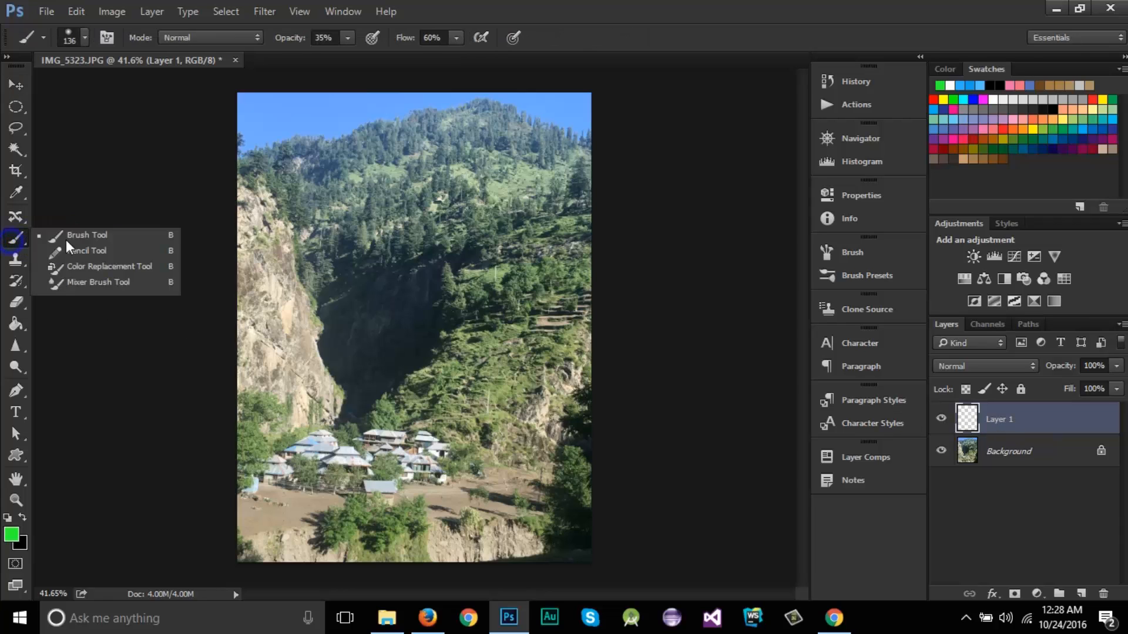
click(68, 237)
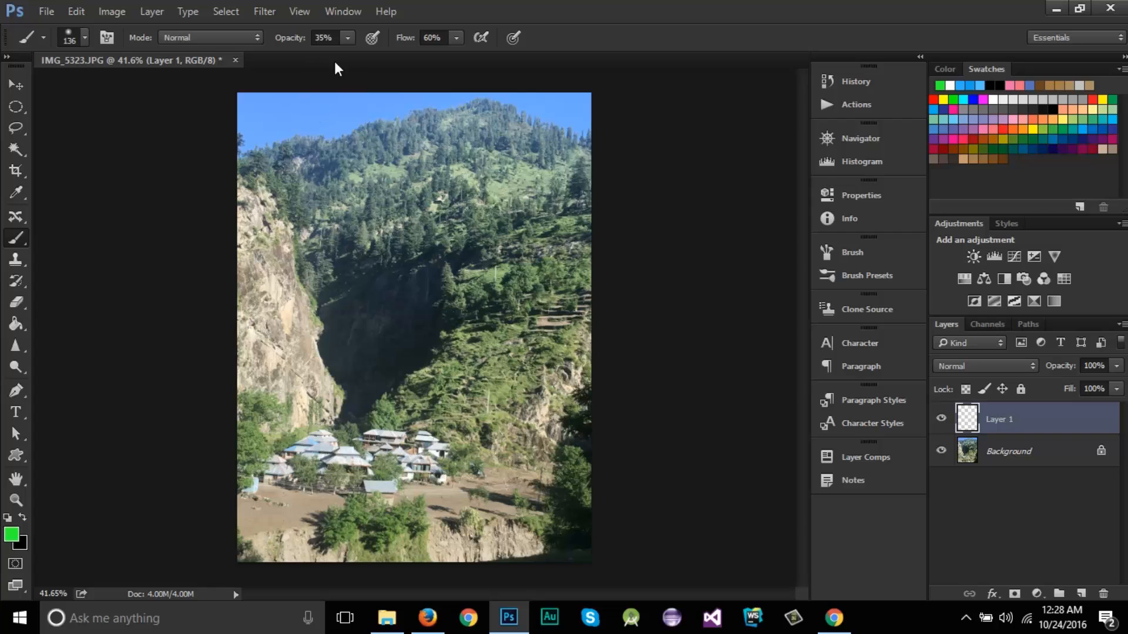
click(348, 38)
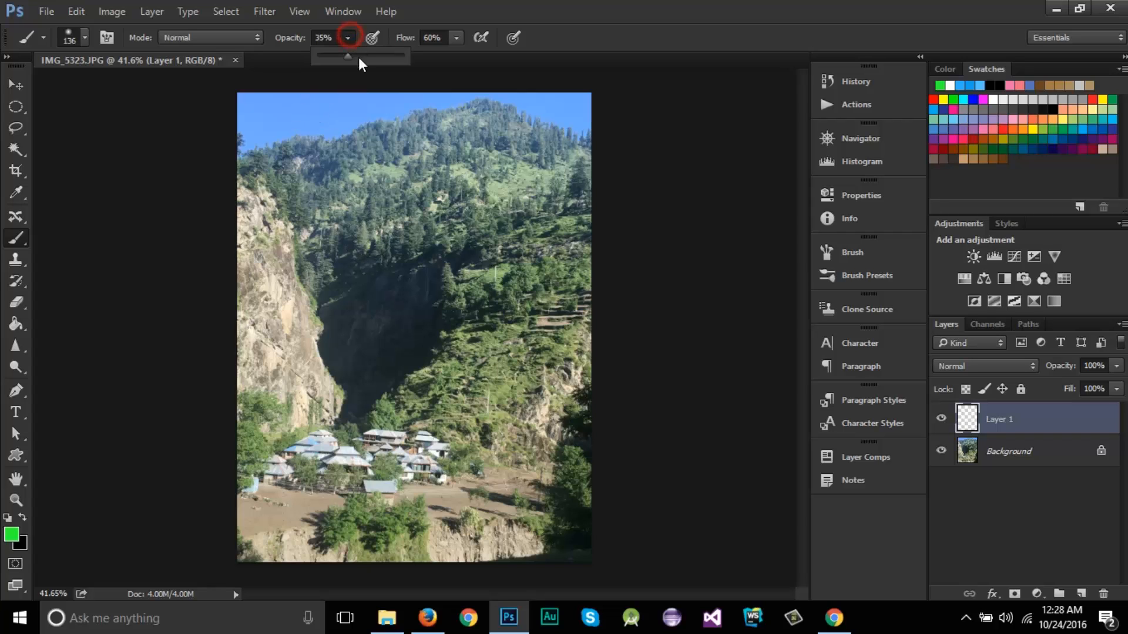
click(456, 38)
click(596, 20)
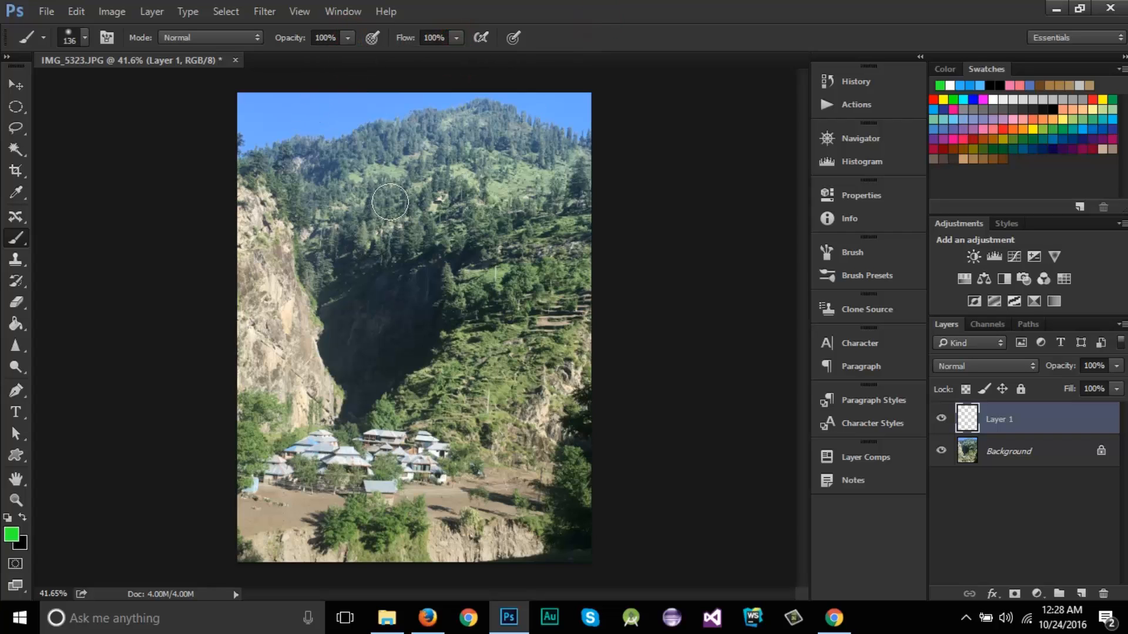
Paint a large green S-shaped curve over the middle of the landscape on Layer 1.
click(355, 211)
mouse_move(361, 211)
mouse_down()
mouse_move(426, 213)
mouse_move(454, 228)
mouse_move(470, 262)
mouse_move(456, 286)
mouse_move(350, 329)
mouse_move(341, 410)
mouse_move(416, 454)
mouse_move(507, 461)
mouse_up()
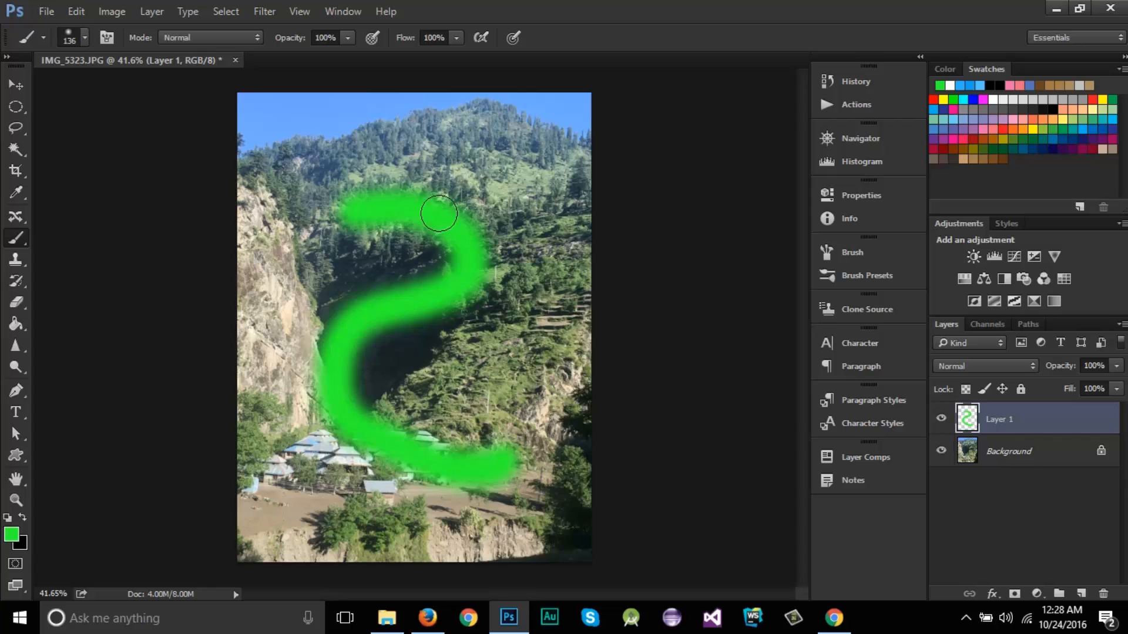
Unlock the Background layer so it becomes a regular layer.
click(1034, 423)
click(1023, 458)
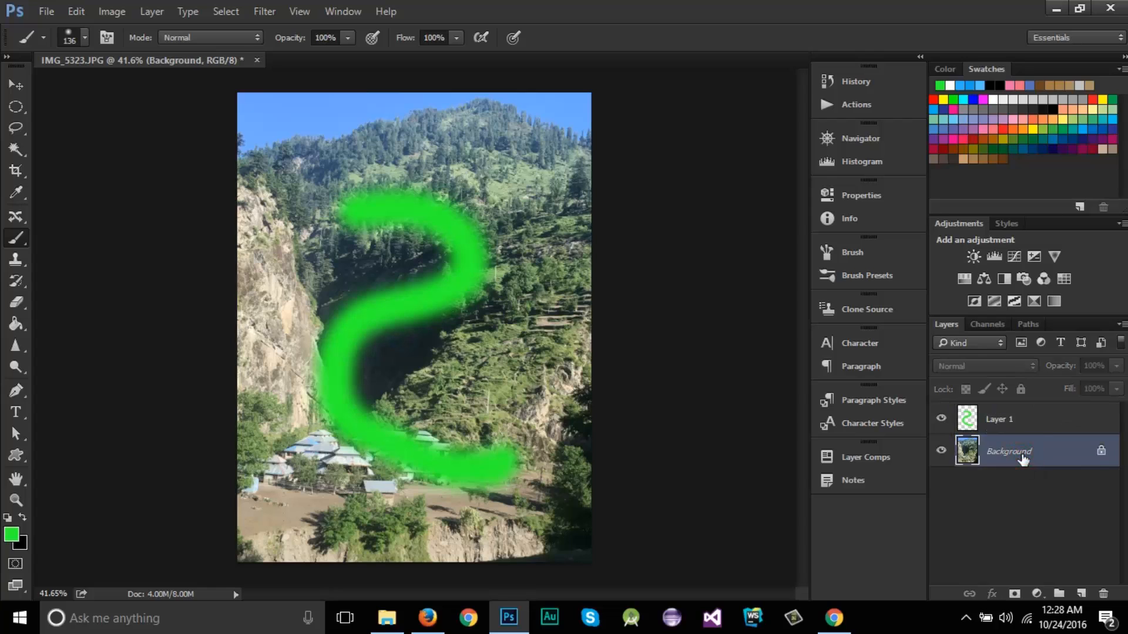
click(1100, 452)
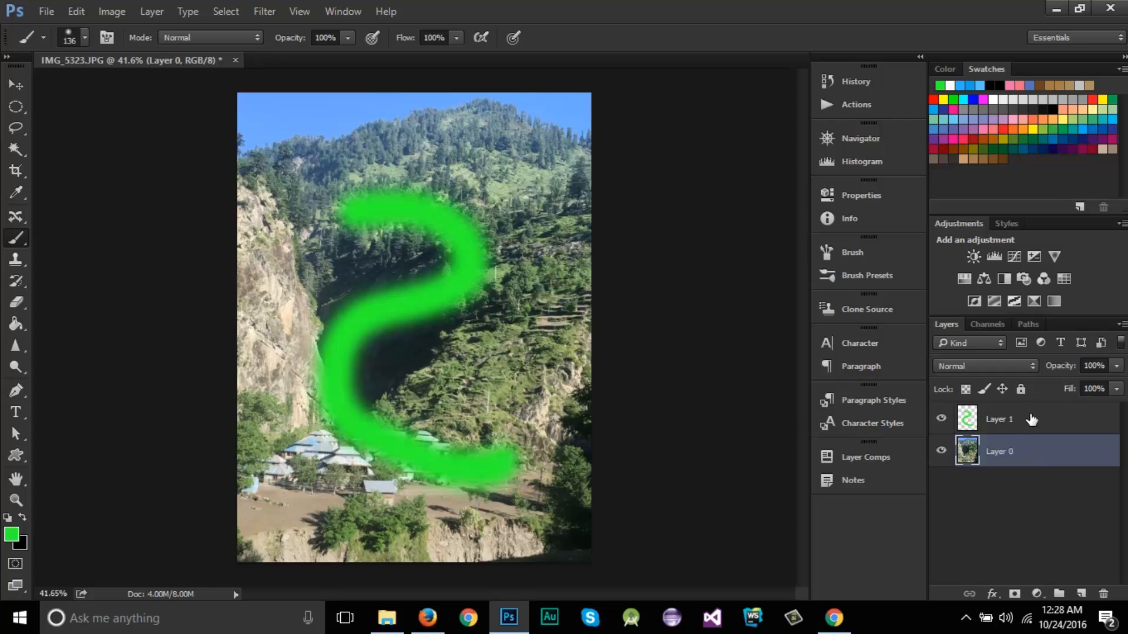
Move the green-stroke layer beneath the photo layer and return it to the top of the stack.
drag(1032, 419, 1030, 467)
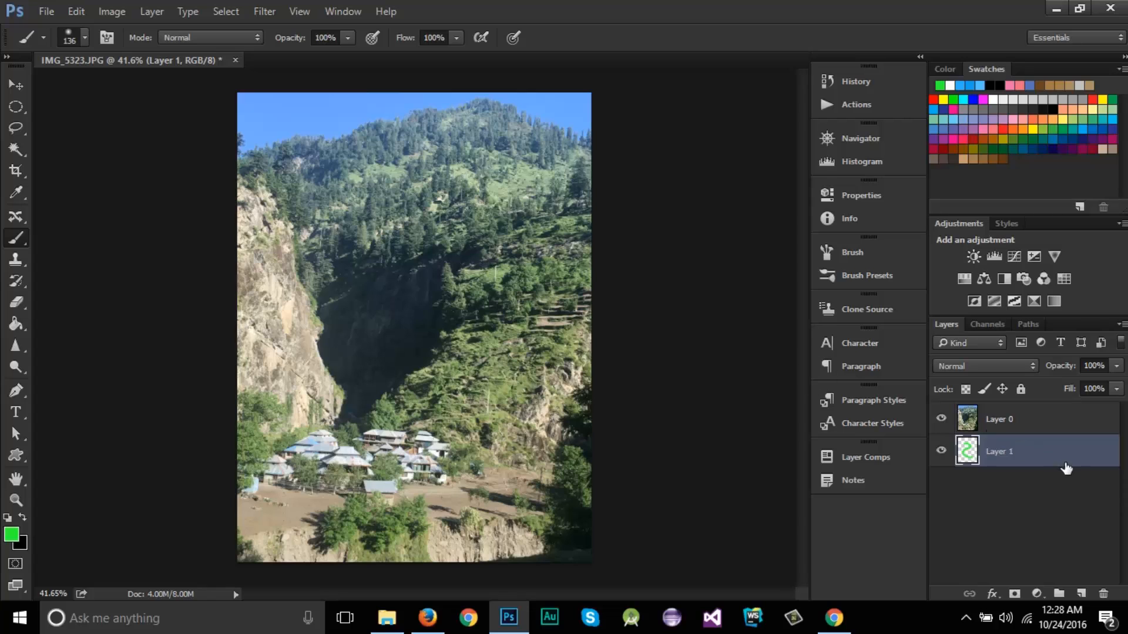
click(1034, 454)
drag(1034, 454, 1030, 418)
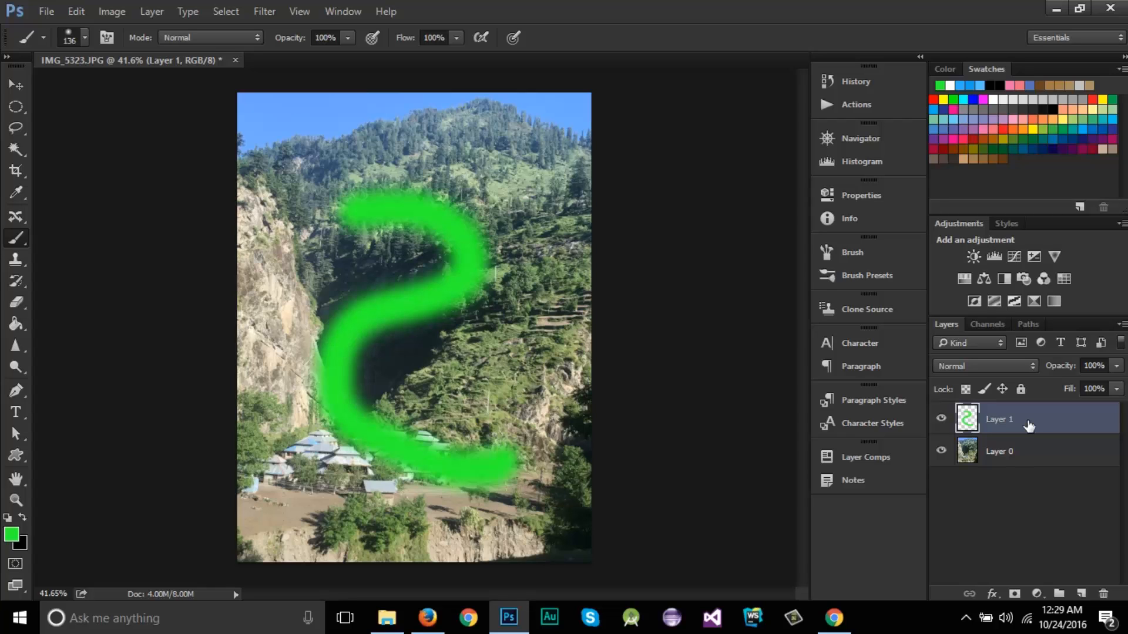
Add a blank layer on top and paint a wavy stroke across the green curve using the swapped black foreground color.
click(1081, 593)
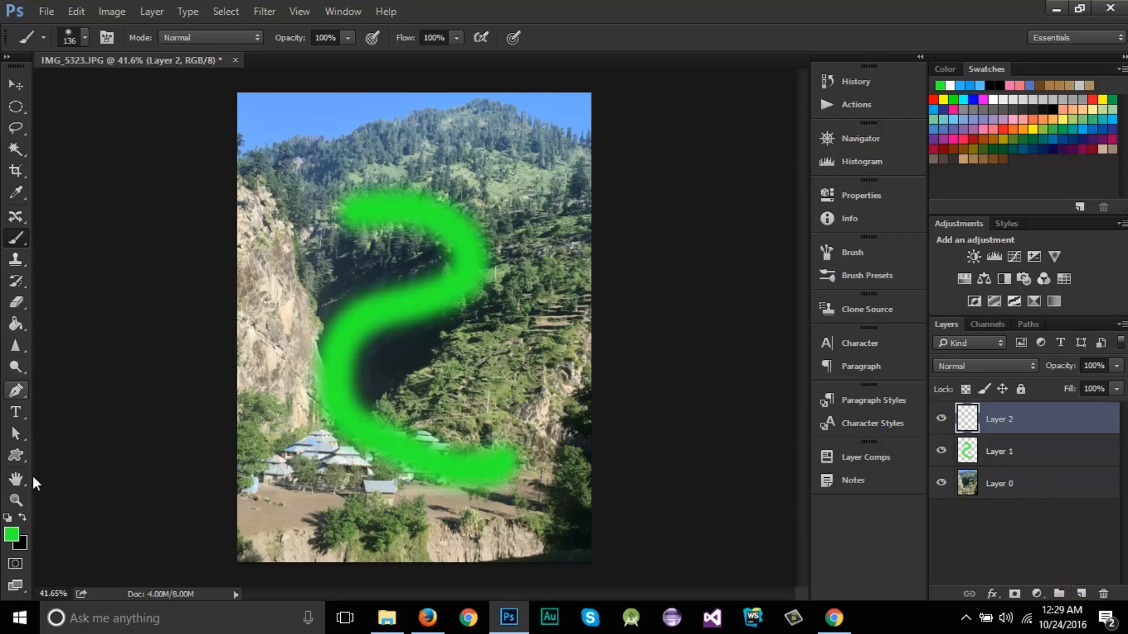
click(23, 517)
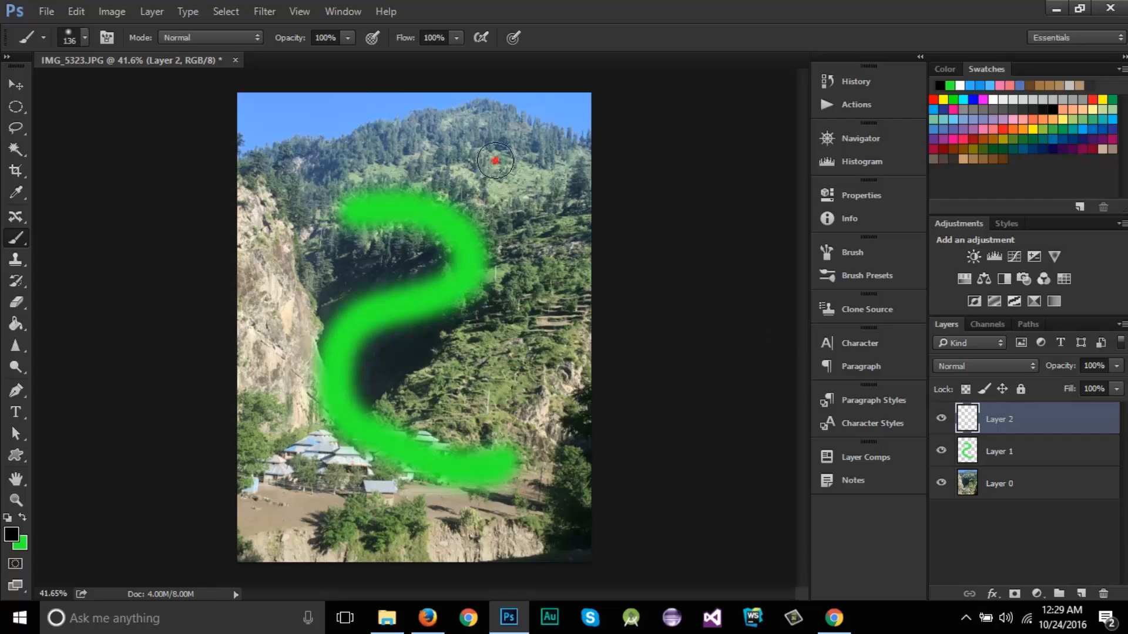
mouse_move(499, 151)
mouse_down()
mouse_move(414, 235)
mouse_move(405, 290)
mouse_up()
mouse_move(427, 335)
mouse_down()
mouse_move(468, 370)
mouse_move(459, 394)
mouse_move(398, 416)
mouse_move(352, 459)
mouse_move(352, 501)
mouse_up()
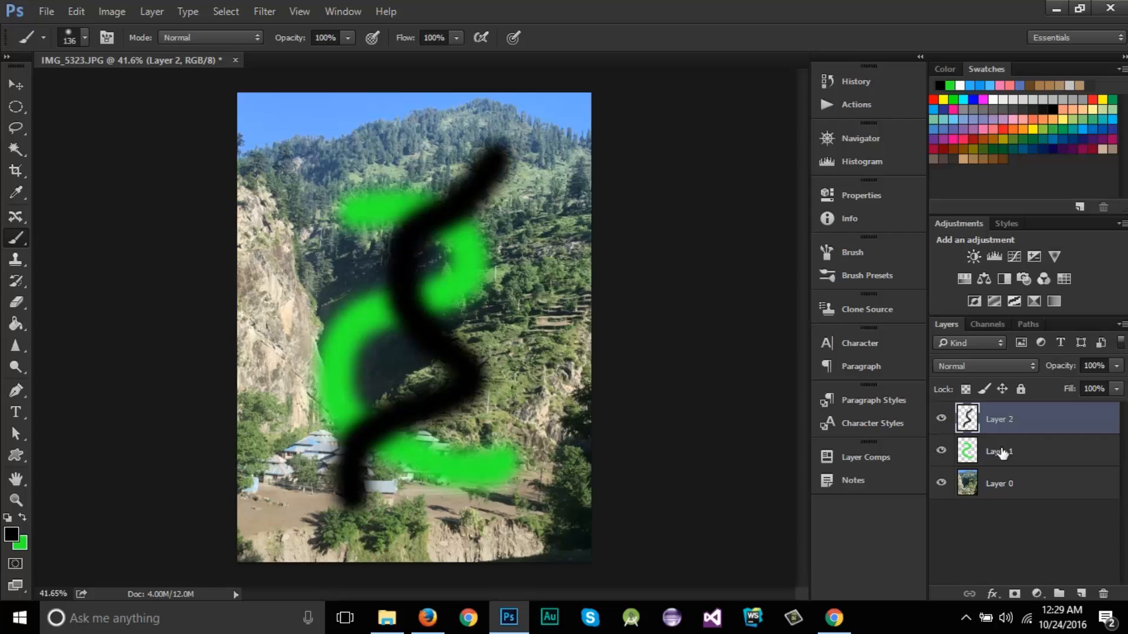
Move the green-stroke layer above the black-stroke layer and leave the green-stroke layer selected.
drag(1039, 450, 1038, 419)
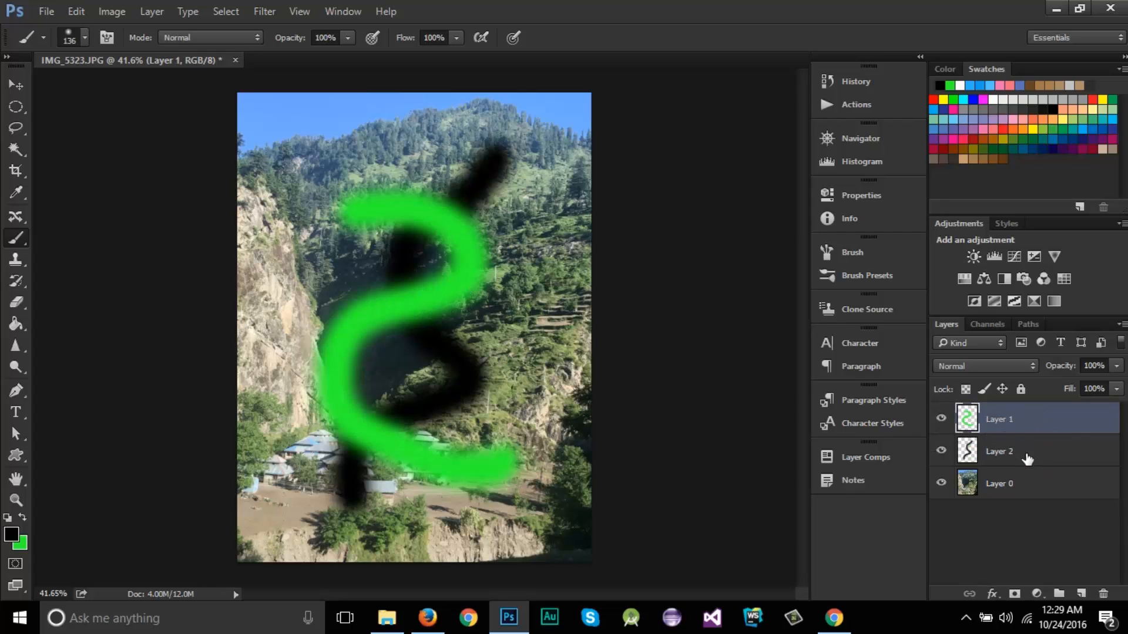
click(1025, 446)
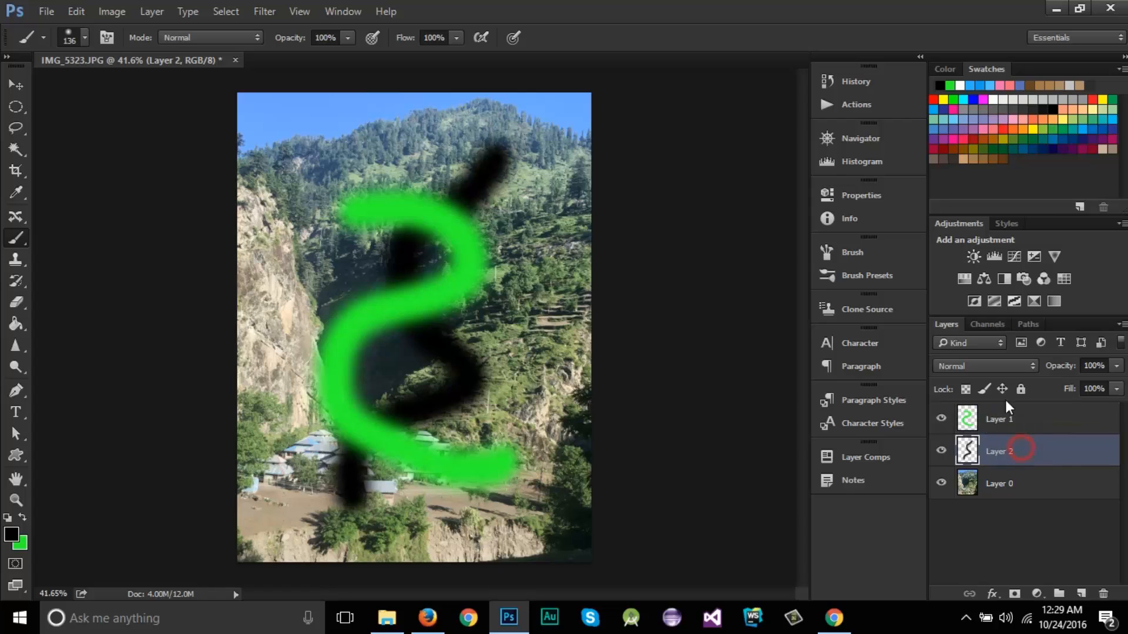
click(1026, 432)
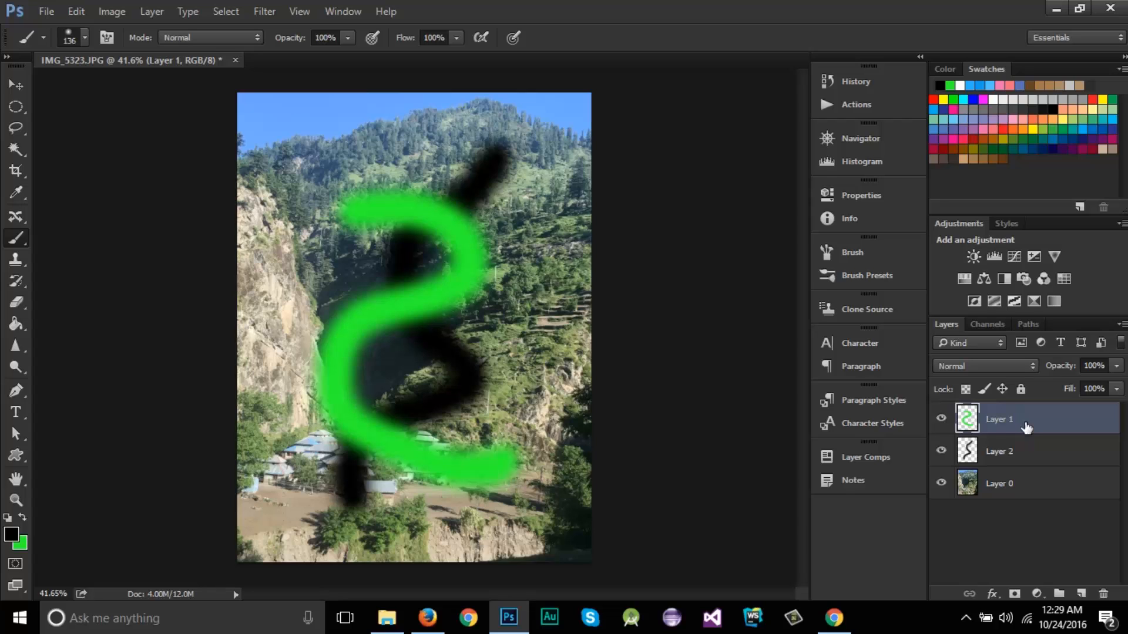
Select the three layers one after another several times, finishing on Layer 0.
click(1019, 451)
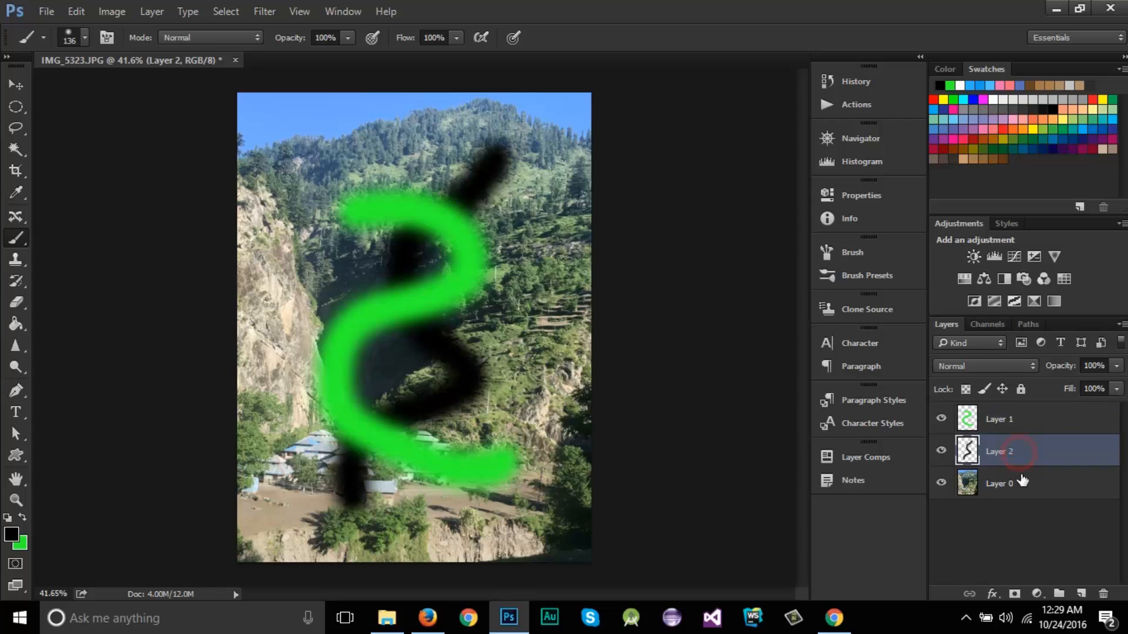
click(1022, 481)
click(1021, 454)
click(1020, 421)
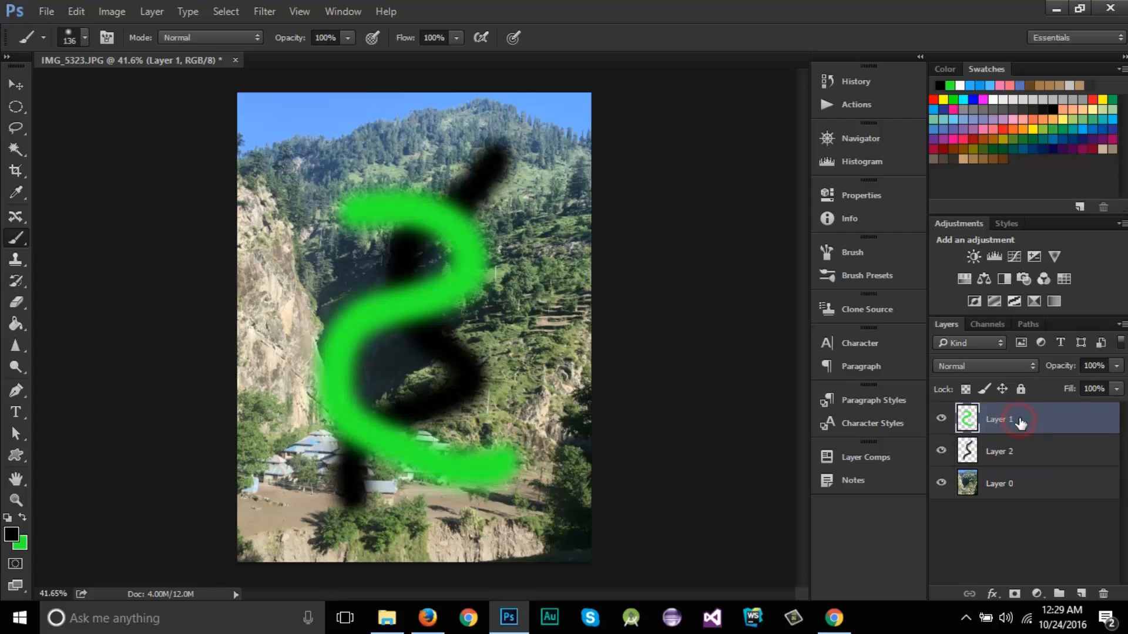
click(1029, 488)
click(1029, 451)
click(1019, 424)
click(1021, 470)
click(1024, 487)
click(1022, 451)
click(1022, 419)
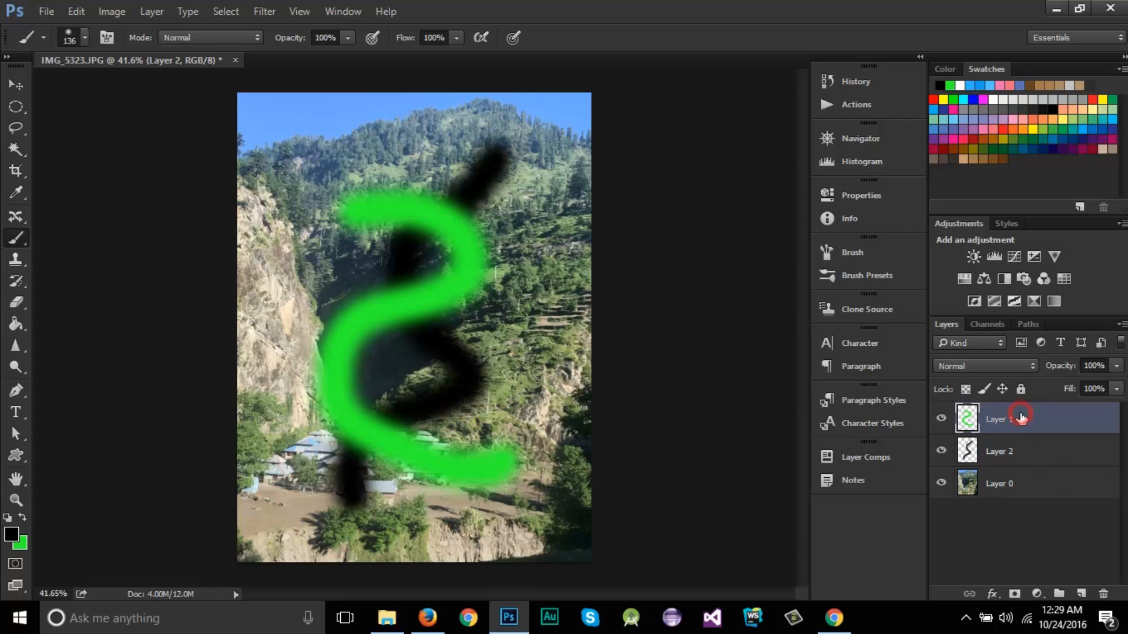
click(1032, 485)
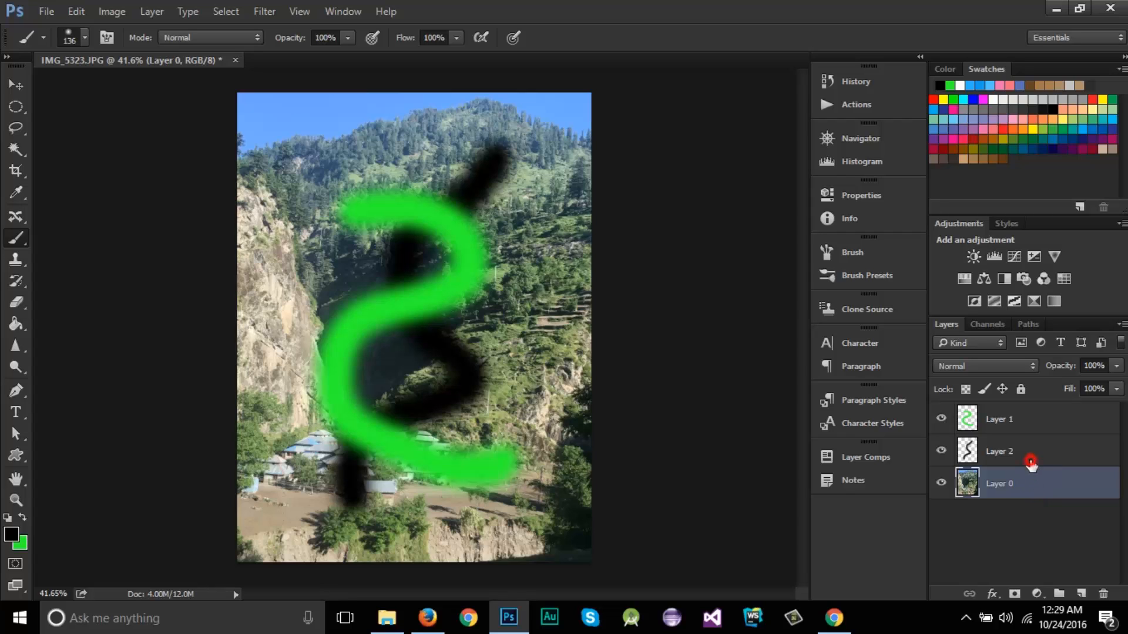
Create a new layer named abc directly above Layer 2 and reselect Layer 2.
click(1037, 457)
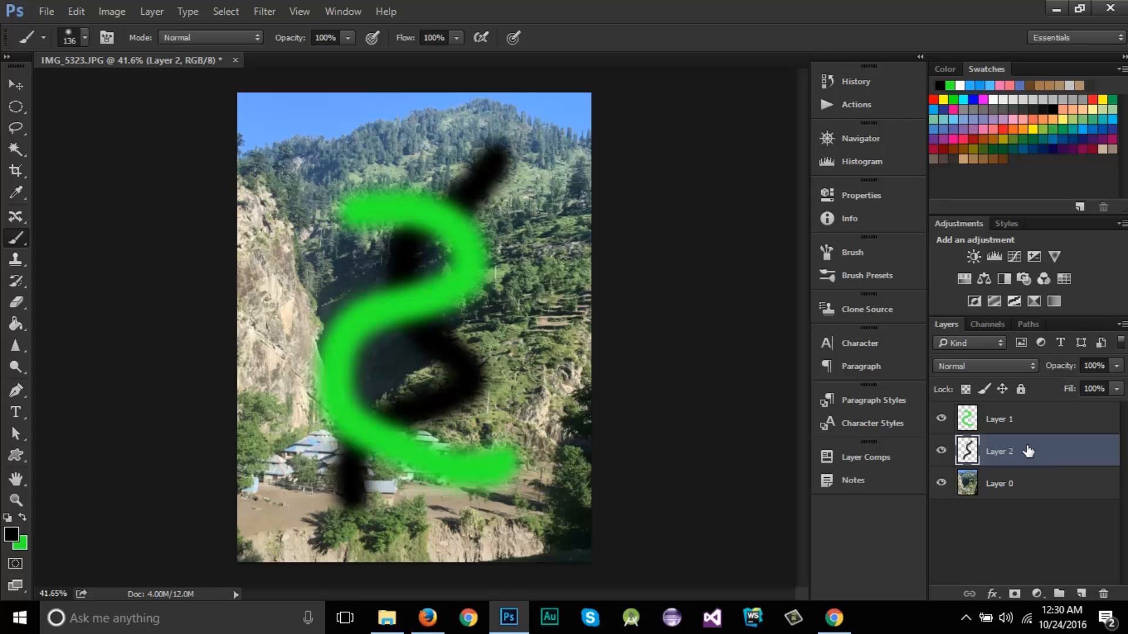
key(ctrl+shift+n)
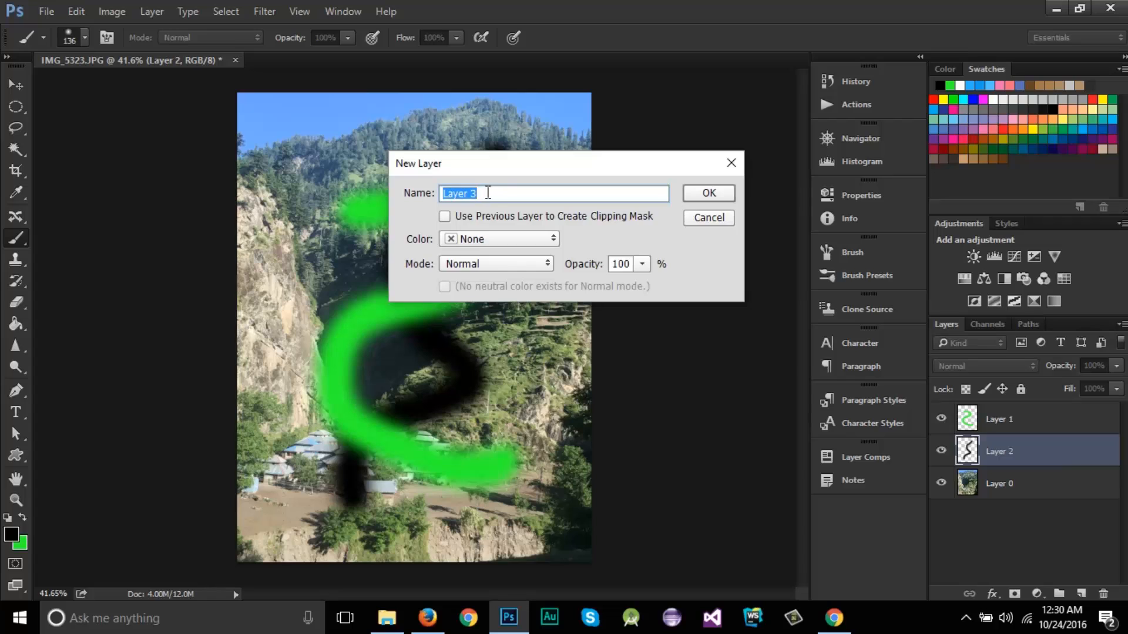
click(492, 193)
double_click(494, 193)
text(abc)
click(705, 192)
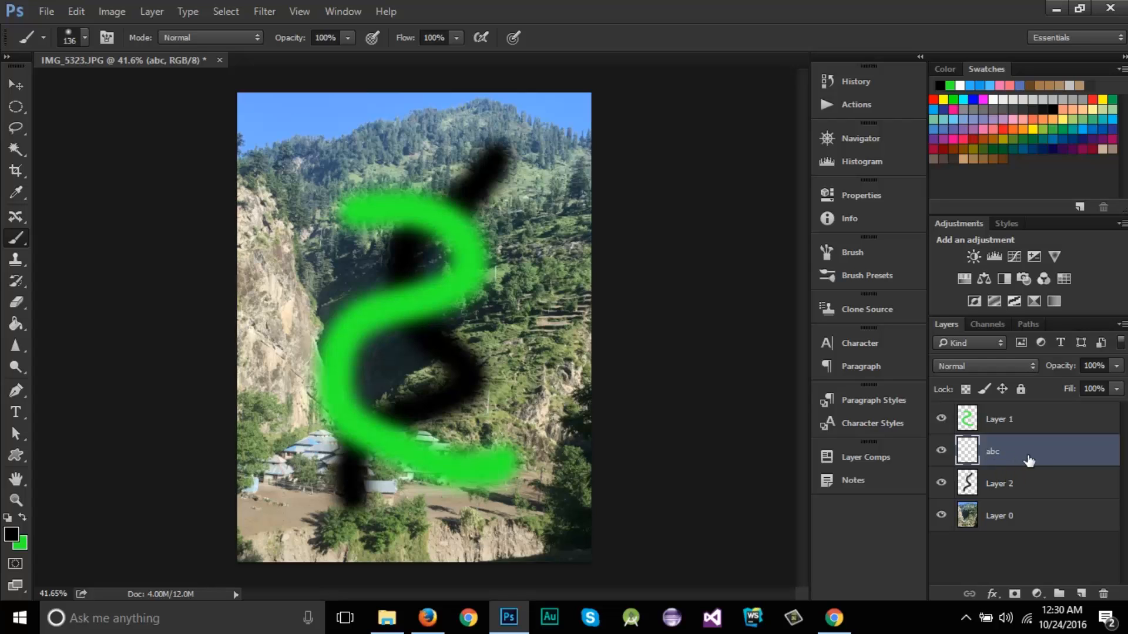
click(1011, 483)
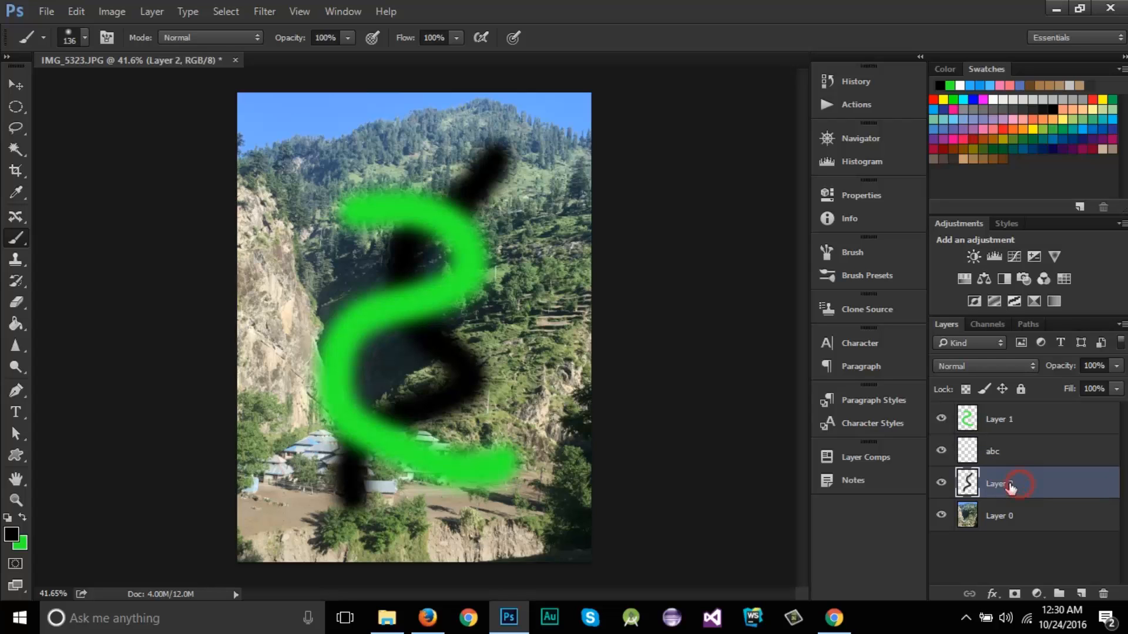
Move the green stroke on Layer 1 up and left so it clears most of the black stroke.
click(1025, 456)
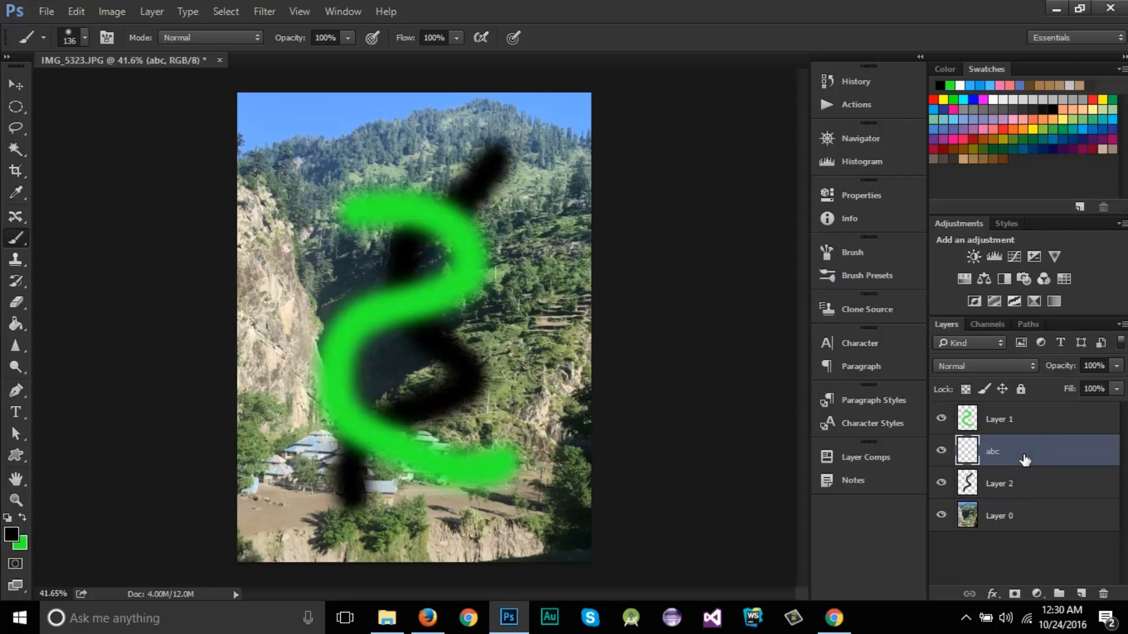
click(1017, 429)
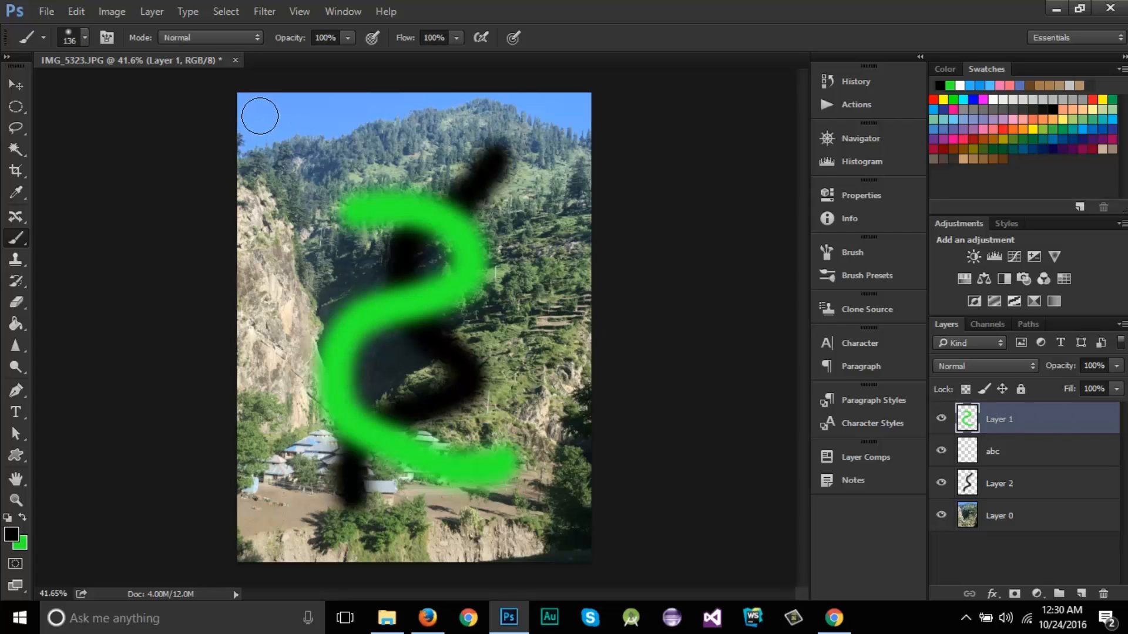
click(16, 87)
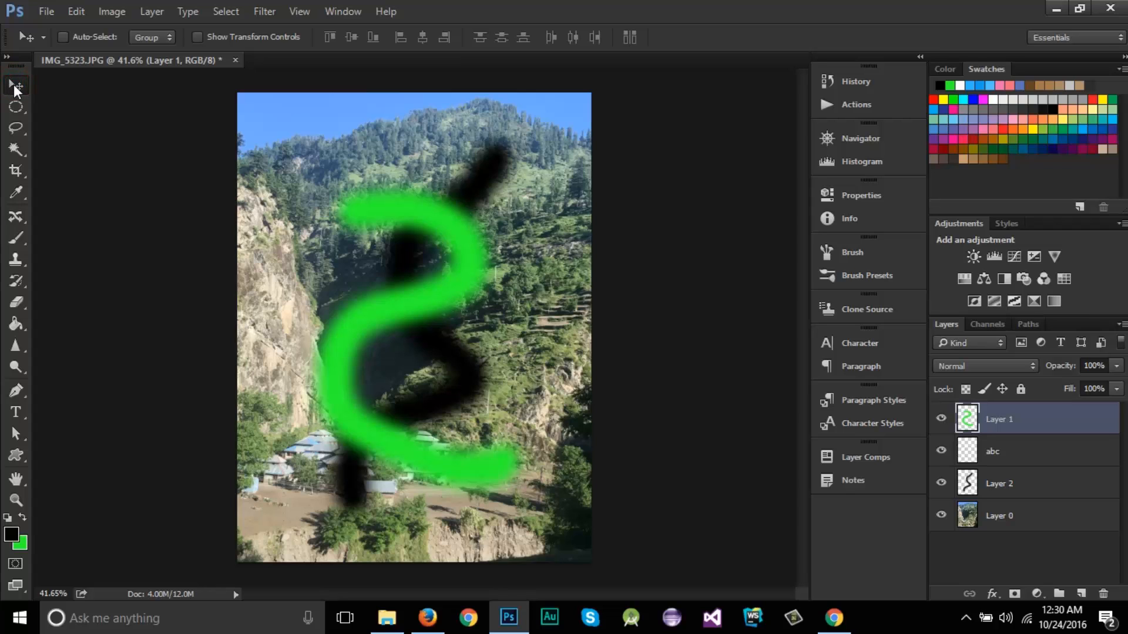
click(16, 241)
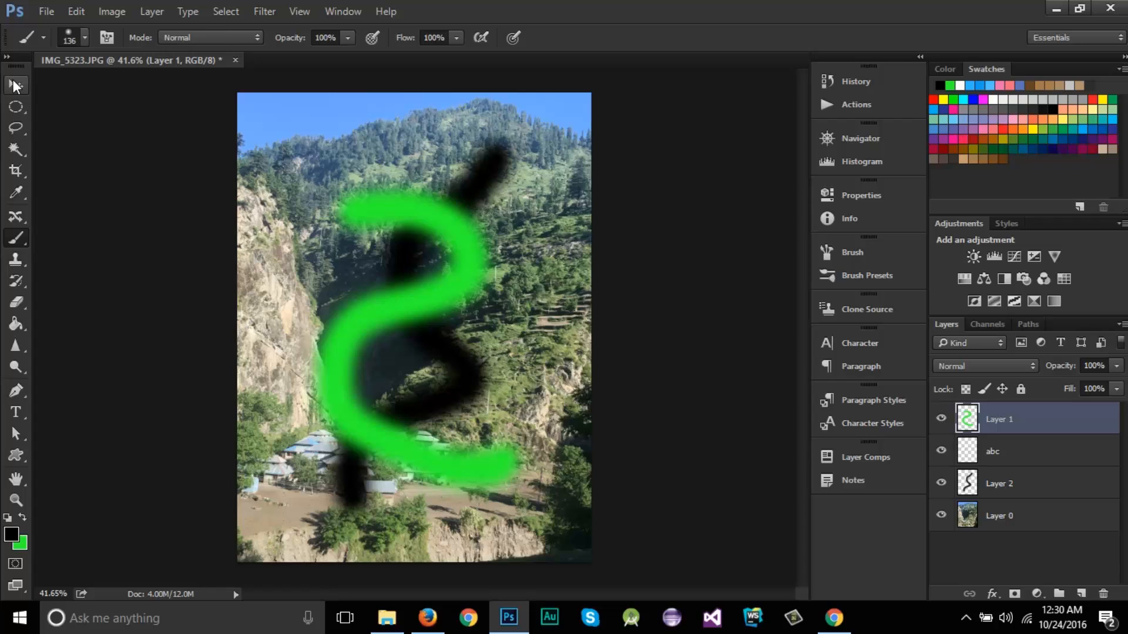
click(16, 86)
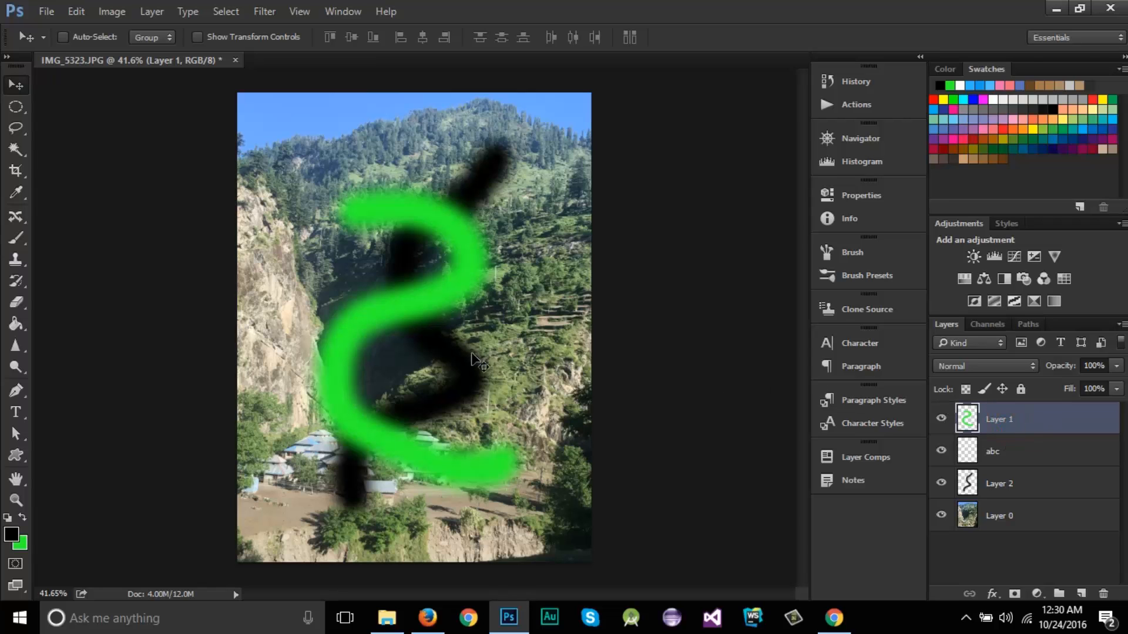
mouse_move(491, 418)
mouse_down()
mouse_move(470, 389)
mouse_move(446, 390)
mouse_move(505, 473)
mouse_move(489, 343)
mouse_move(442, 415)
mouse_move(479, 456)
mouse_move(471, 353)
mouse_move(461, 459)
mouse_move(499, 357)
mouse_move(415, 329)
mouse_move(246, 329)
mouse_move(411, 323)
mouse_move(671, 416)
mouse_move(409, 488)
mouse_move(449, 354)
mouse_move(396, 286)
mouse_move(427, 344)
mouse_up()
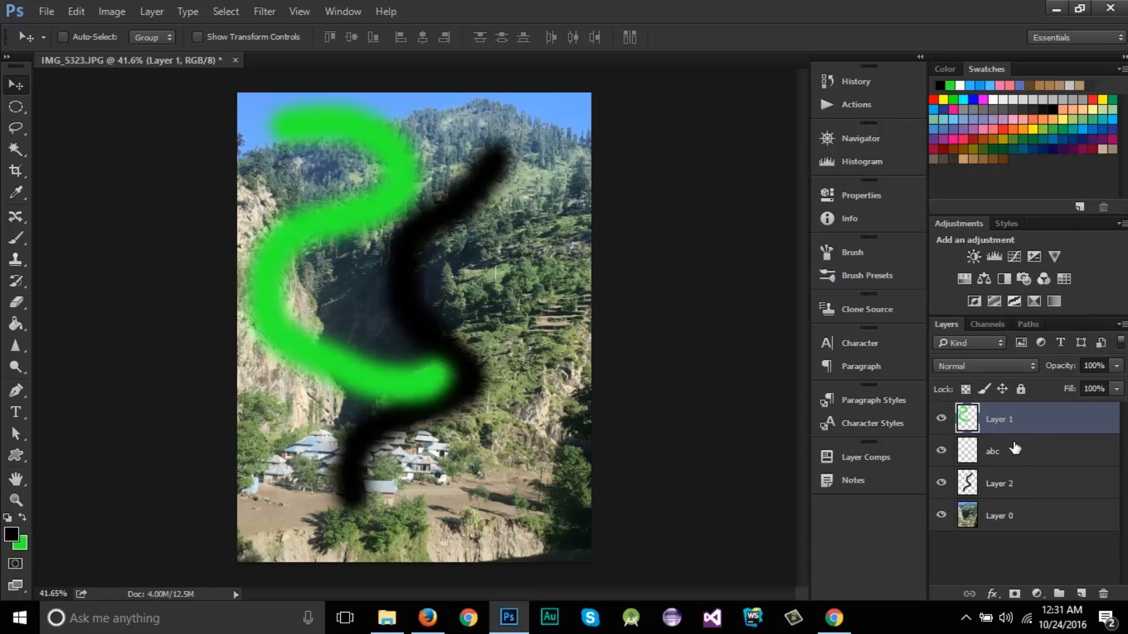
Add Layer 2 to the Layer 1 selection, move both strokes slightly down and right together, and select only the abc layer.
ctrl+click(1011, 489)
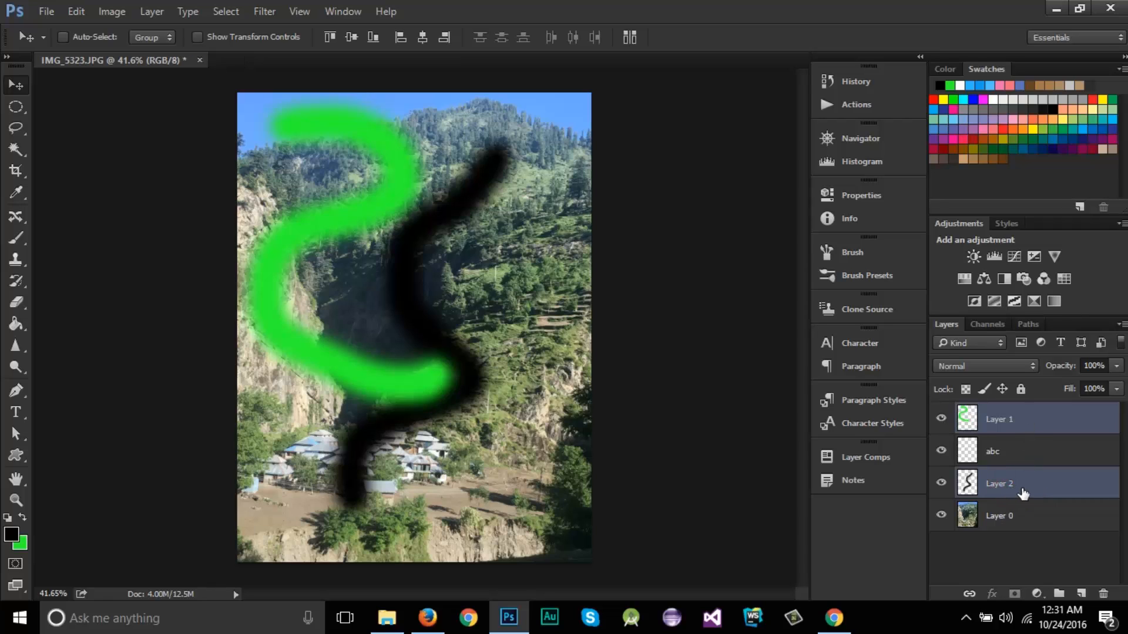
mouse_move(470, 326)
mouse_down()
mouse_move(505, 379)
mouse_move(480, 326)
mouse_move(539, 374)
mouse_move(496, 333)
mouse_move(514, 349)
mouse_move(506, 347)
mouse_up()
click(1011, 459)
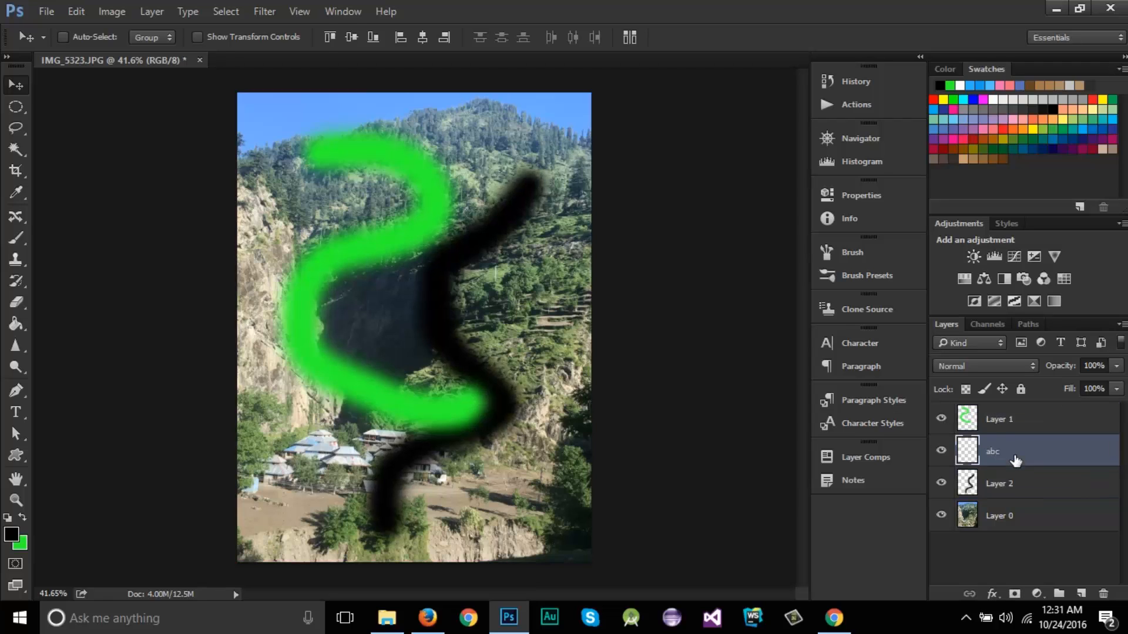
Select the continuous range of layers from Layer 1 through Layer 2, including abc.
click(1011, 420)
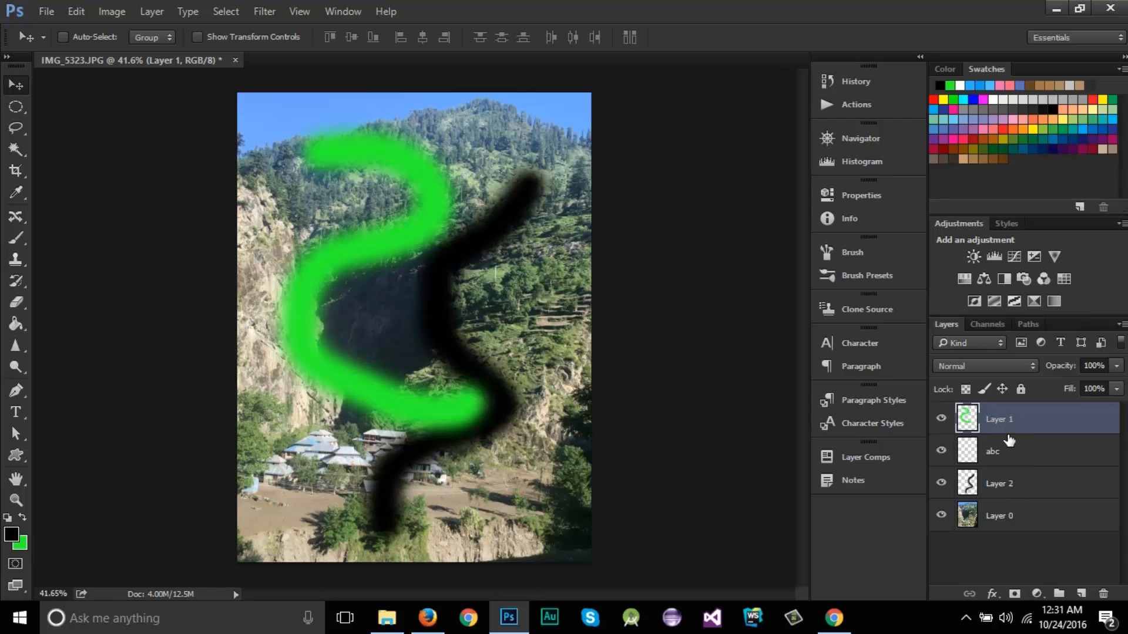
click(1021, 452)
click(1024, 425)
shift+click(1031, 487)
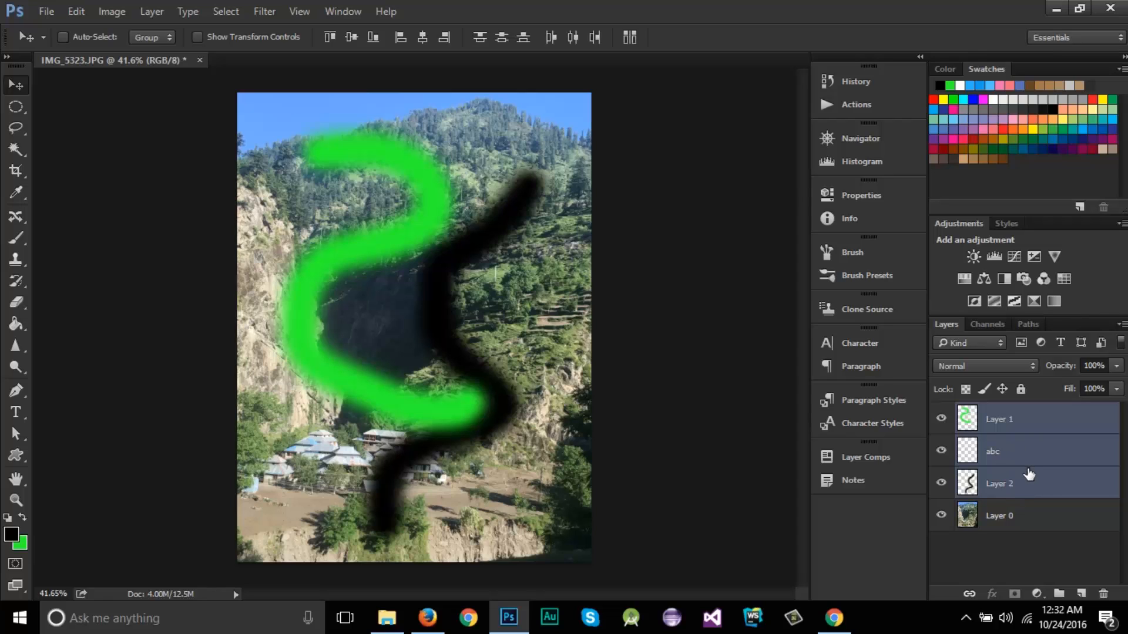
Set the foreground color to a strong red and paint a large freehand scribble across the photo on the abc layer.
click(1015, 456)
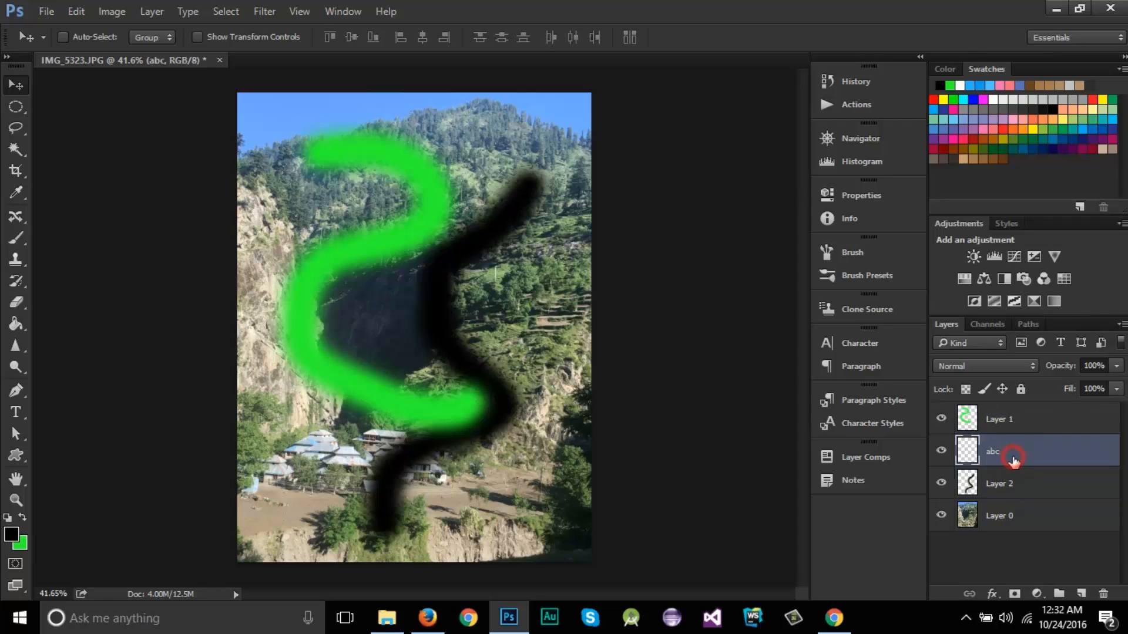
key(b)
click(18, 531)
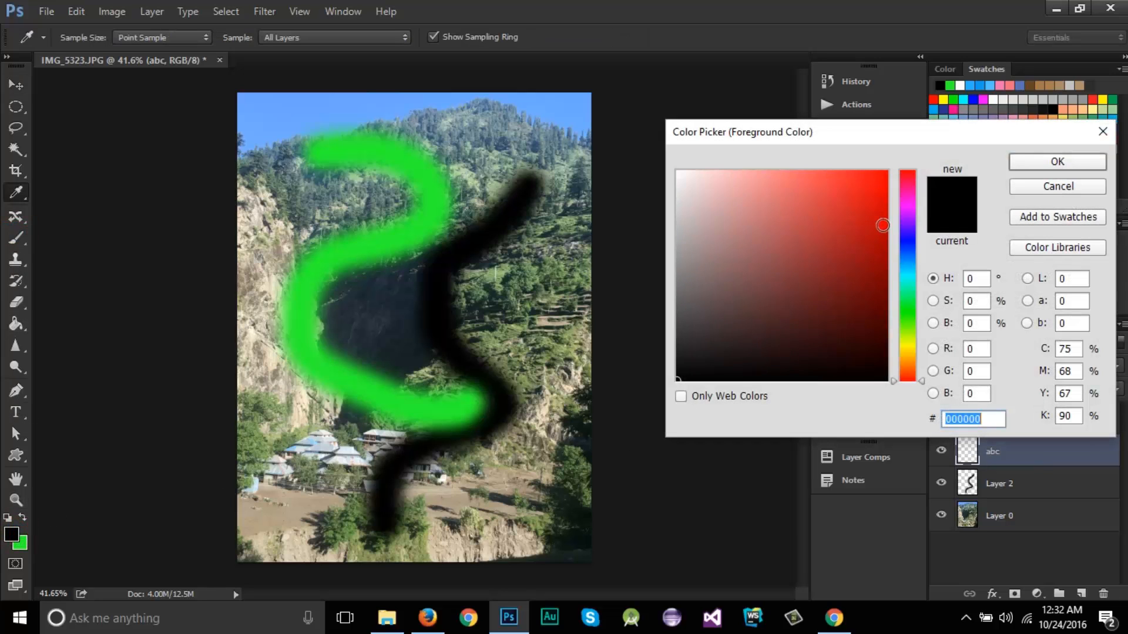
click(883, 224)
click(1053, 162)
mouse_move(321, 317)
mouse_down()
mouse_move(382, 264)
mouse_move(353, 376)
mouse_move(419, 187)
mouse_move(291, 221)
mouse_move(491, 325)
mouse_up()
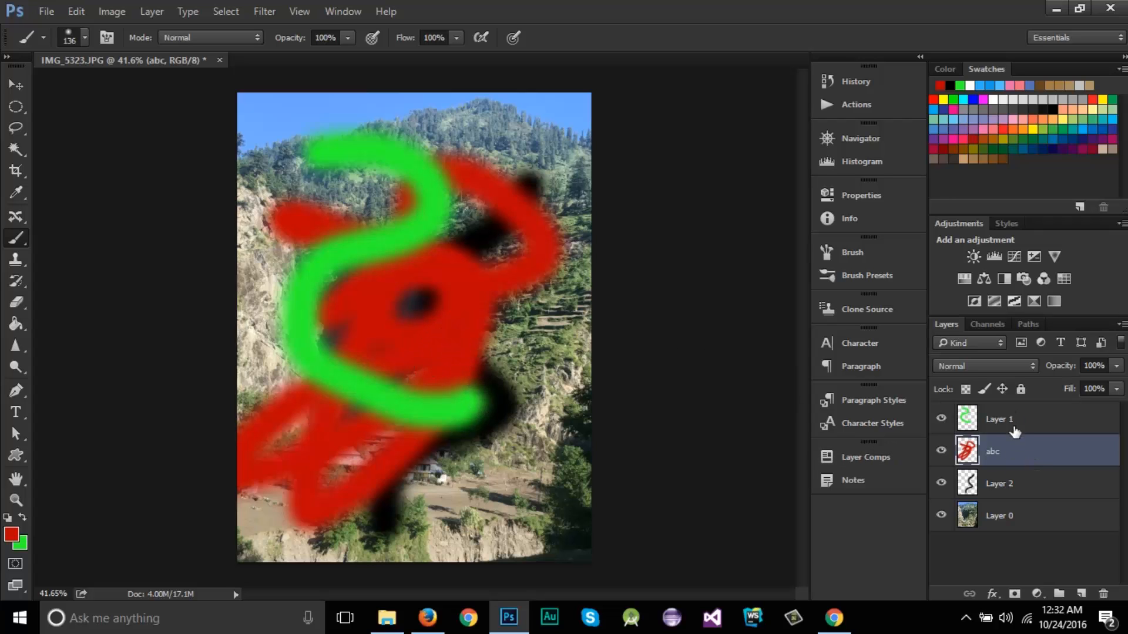
Select Layer 2 through Layer 1 and move the three painted layers together slightly up and right.
click(1018, 485)
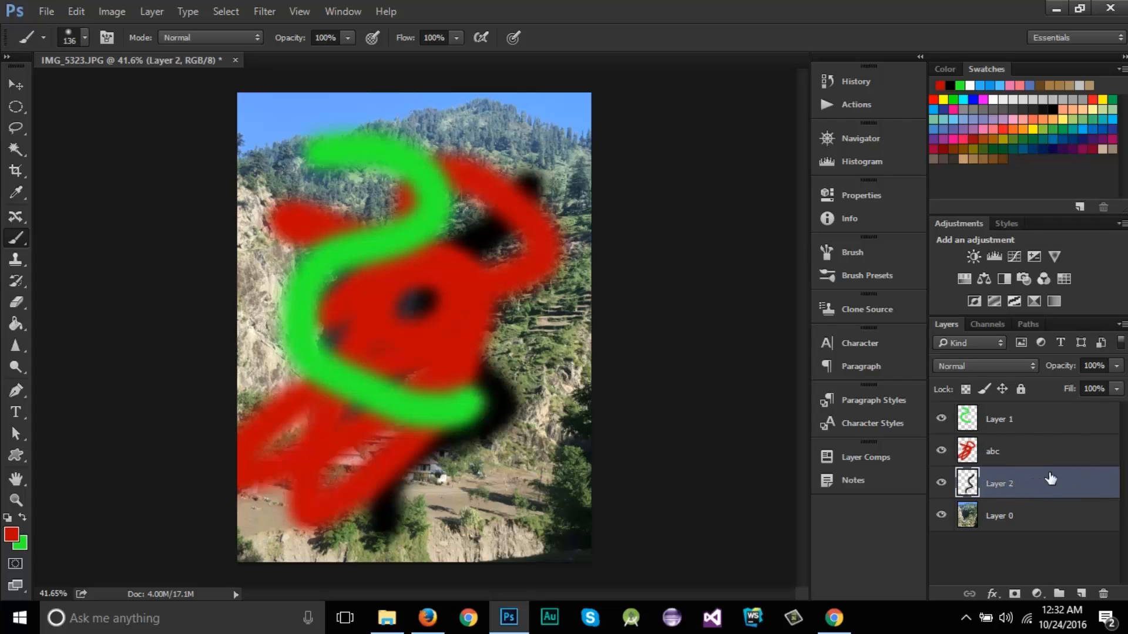
shift+click(1028, 427)
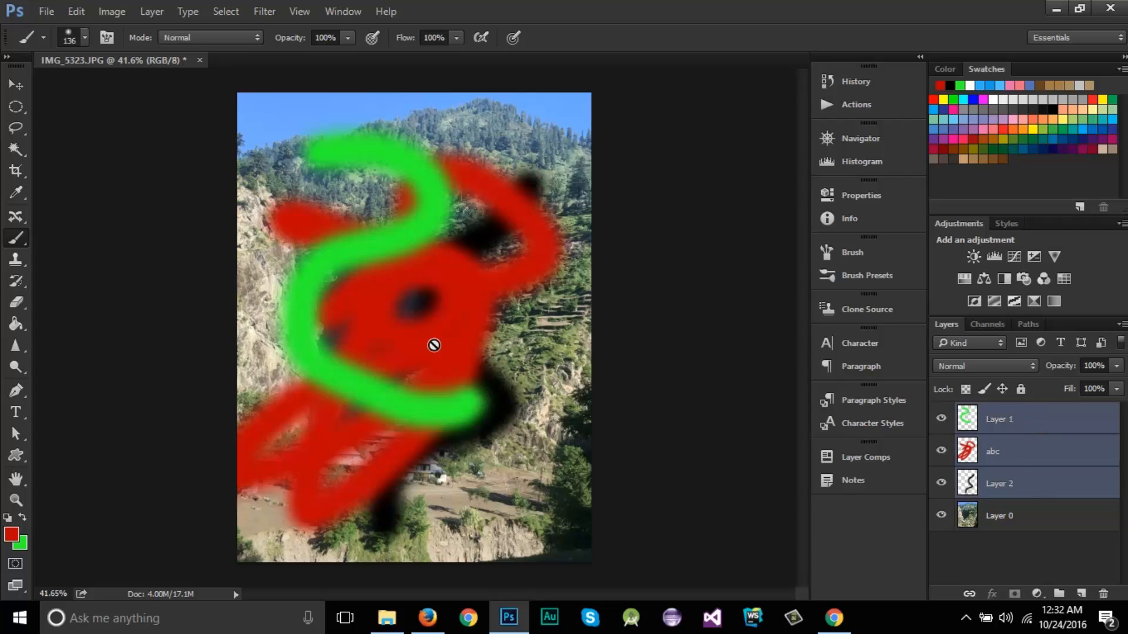
key(v)
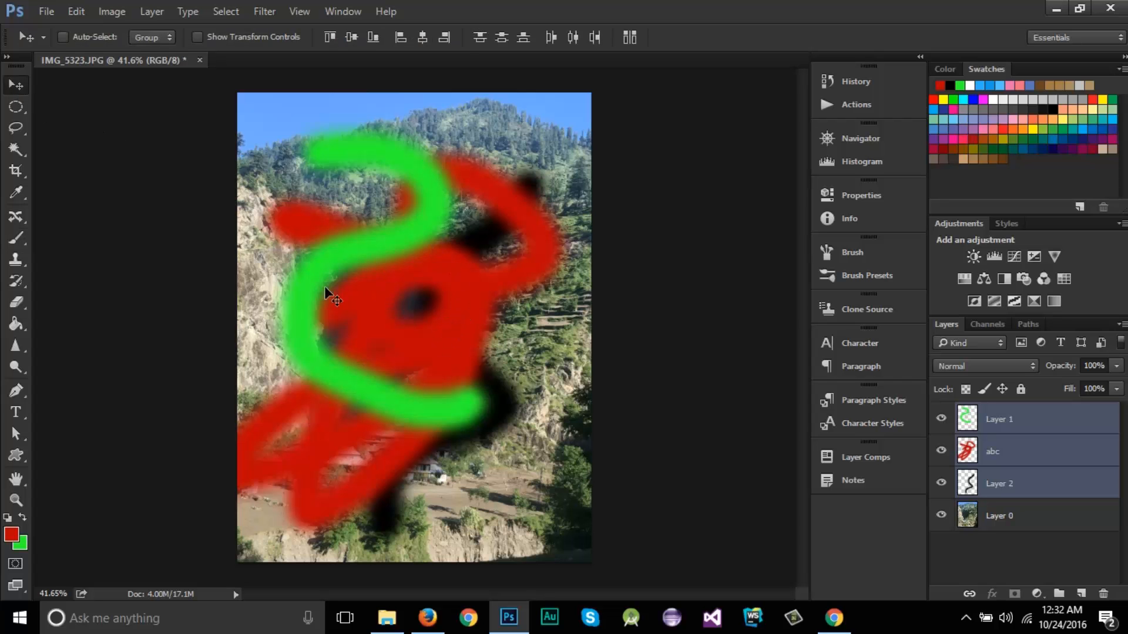
mouse_move(457, 369)
mouse_down()
mouse_move(470, 405)
mouse_move(422, 397)
mouse_move(412, 348)
mouse_move(446, 327)
mouse_move(446, 355)
mouse_up()
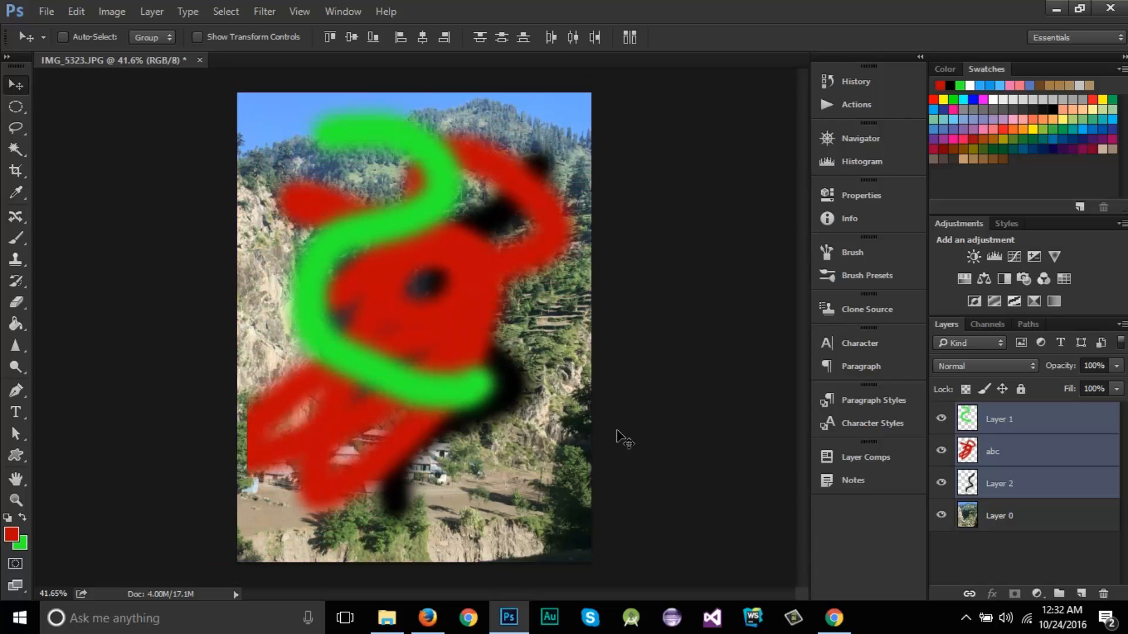
Select Layer 2, abc and Layer 1 individually, going up and down the stack repeatedly and finishing on Layer 1.
click(1018, 483)
click(1024, 452)
click(1027, 423)
click(1027, 455)
click(1033, 482)
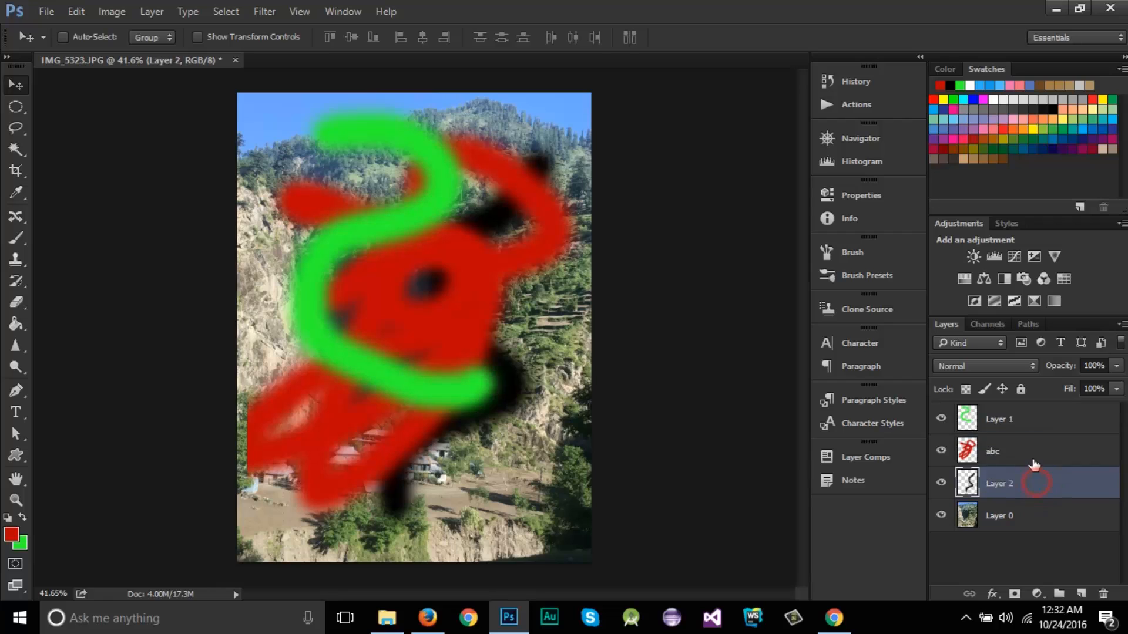
click(1032, 451)
click(1029, 418)
click(1029, 451)
click(1031, 484)
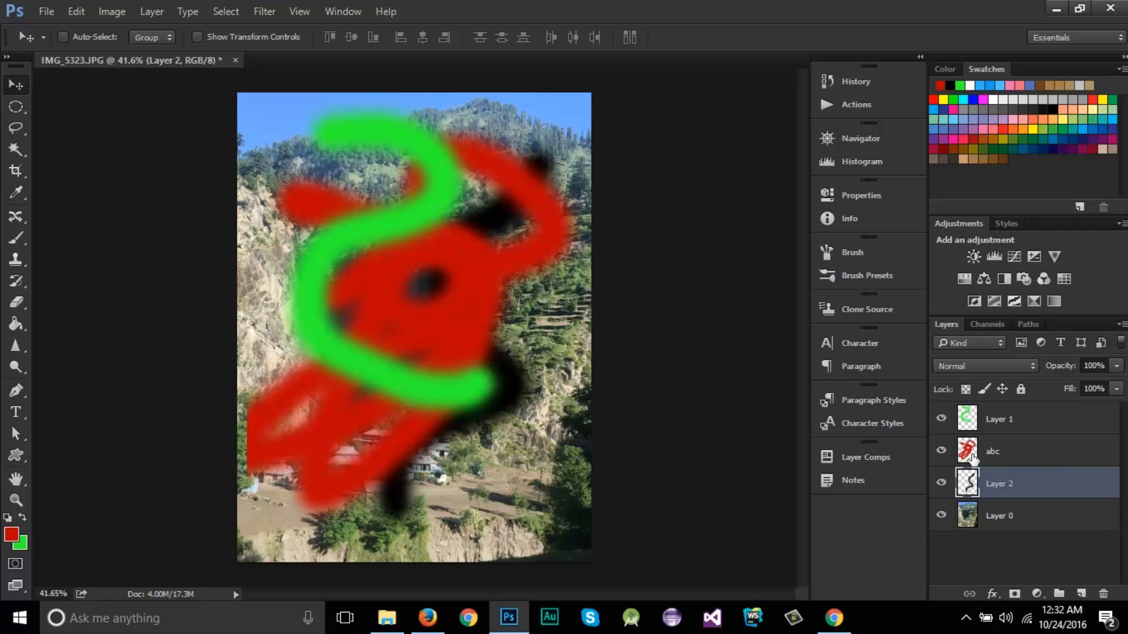
click(1022, 458)
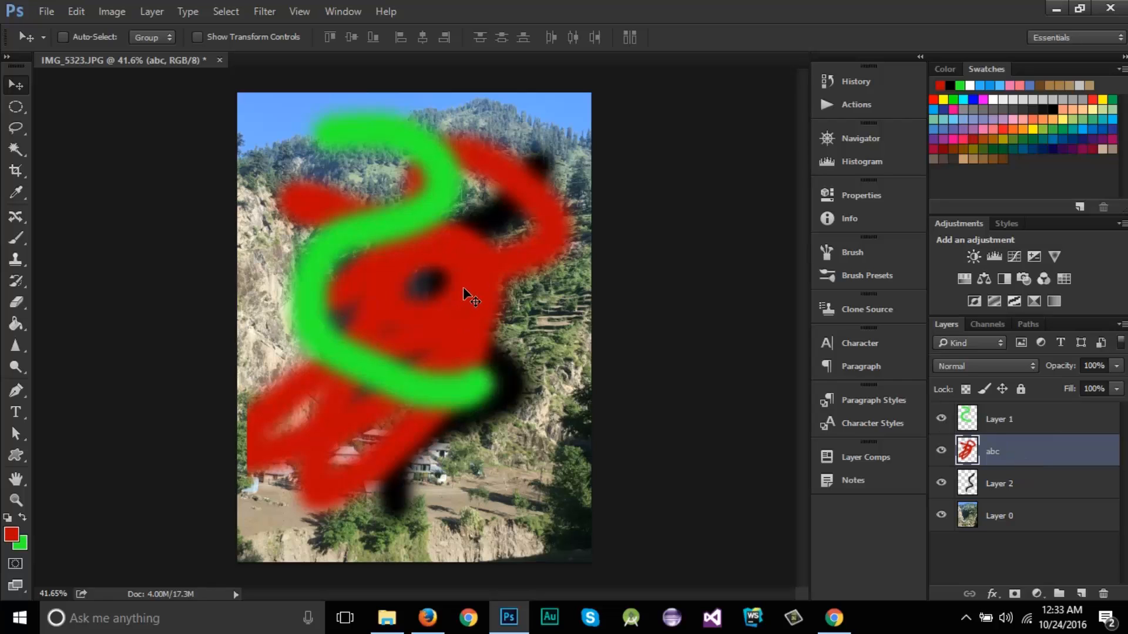
click(1004, 482)
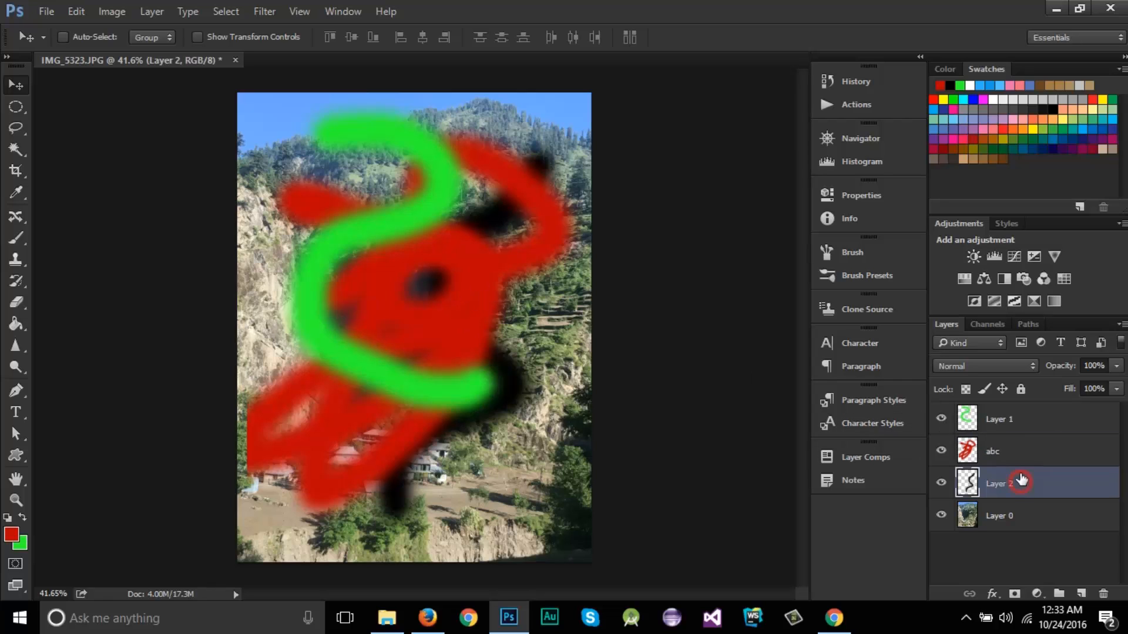
click(1020, 451)
click(1032, 420)
click(1038, 462)
click(1034, 484)
click(1034, 453)
click(1034, 420)
click(1036, 451)
click(1026, 479)
click(1026, 453)
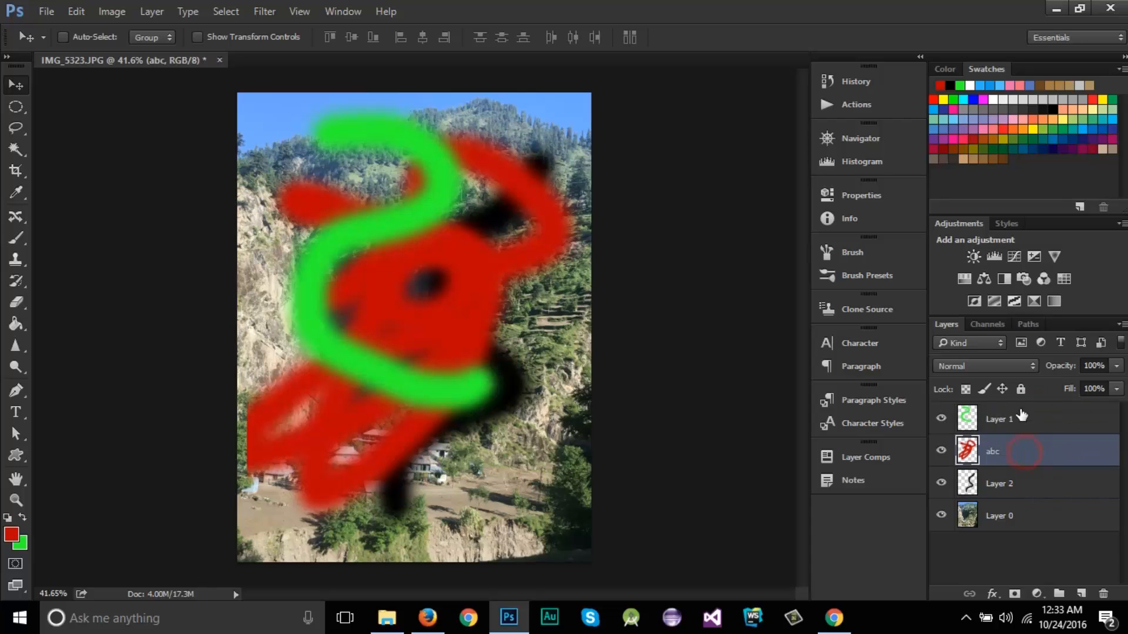
click(1022, 417)
click(1009, 482)
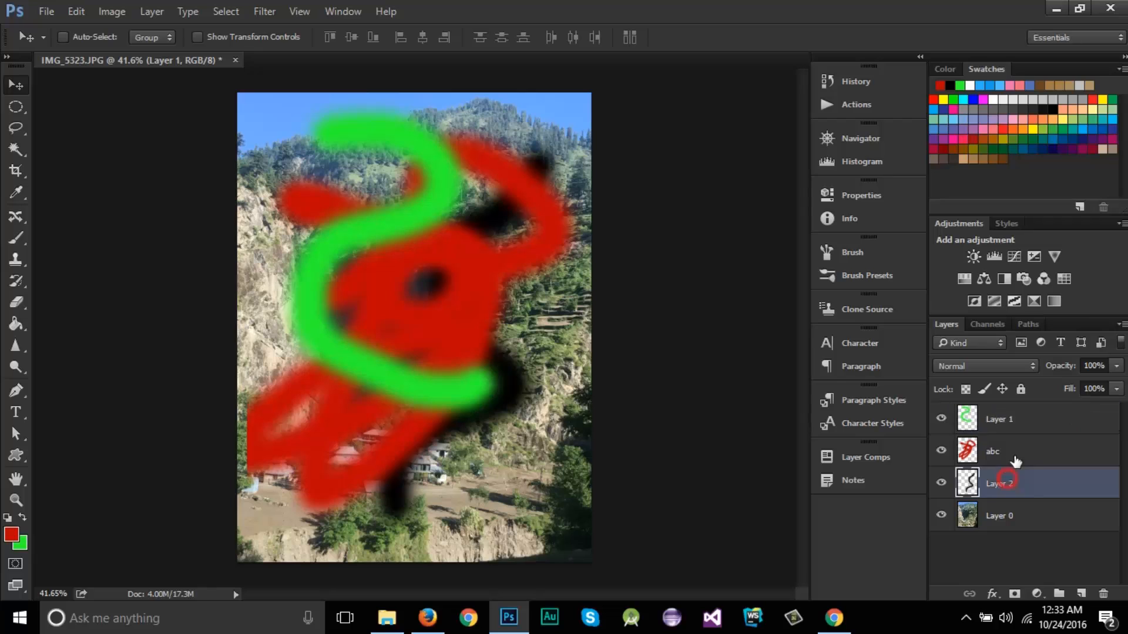
click(1018, 453)
click(1021, 420)
click(1023, 450)
click(1028, 479)
click(1025, 452)
click(1022, 420)
click(1027, 450)
click(1025, 482)
click(1025, 451)
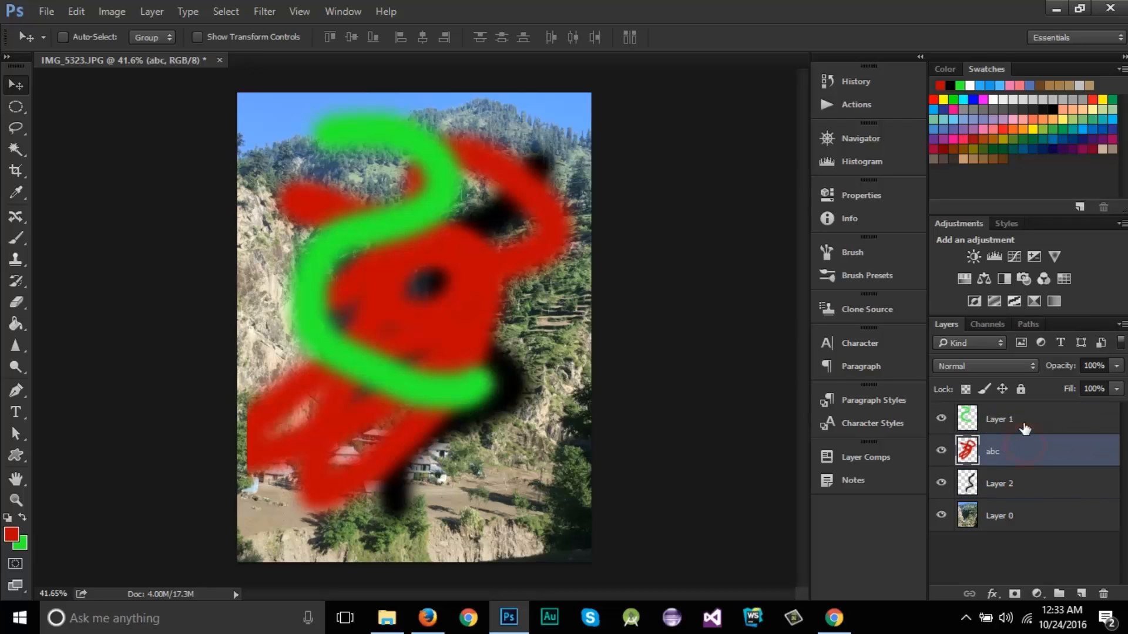
click(1023, 421)
click(1019, 485)
click(1023, 453)
click(1027, 419)
click(1025, 451)
click(1022, 483)
click(1027, 451)
click(1028, 421)
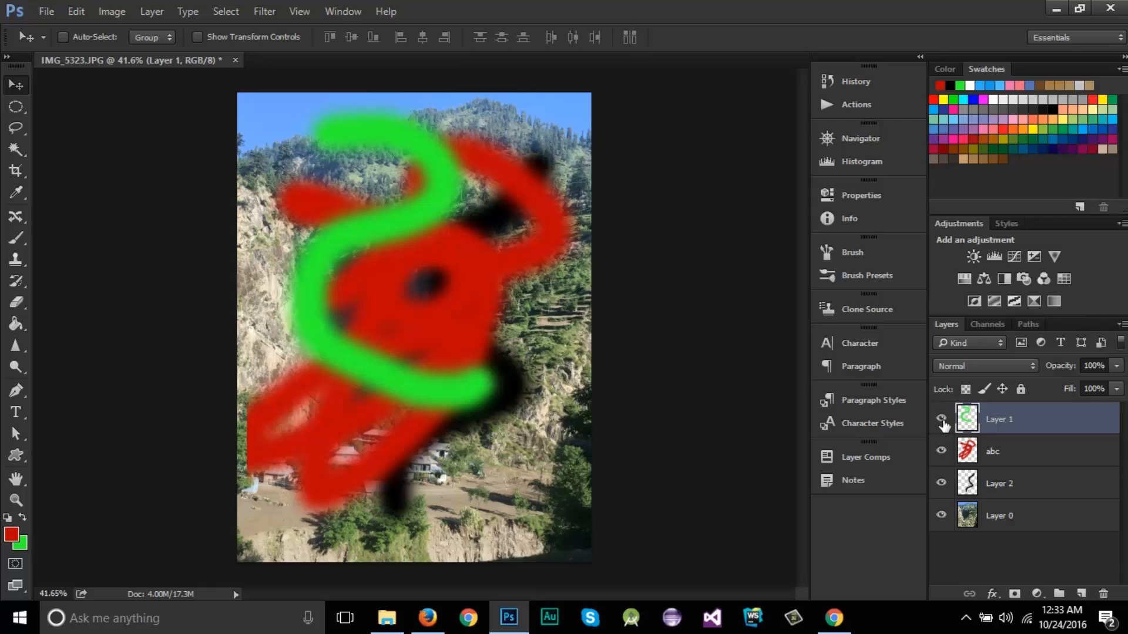
Hide and show Layer 1, and do the same with the abc layer, to compare the image without each.
click(942, 420)
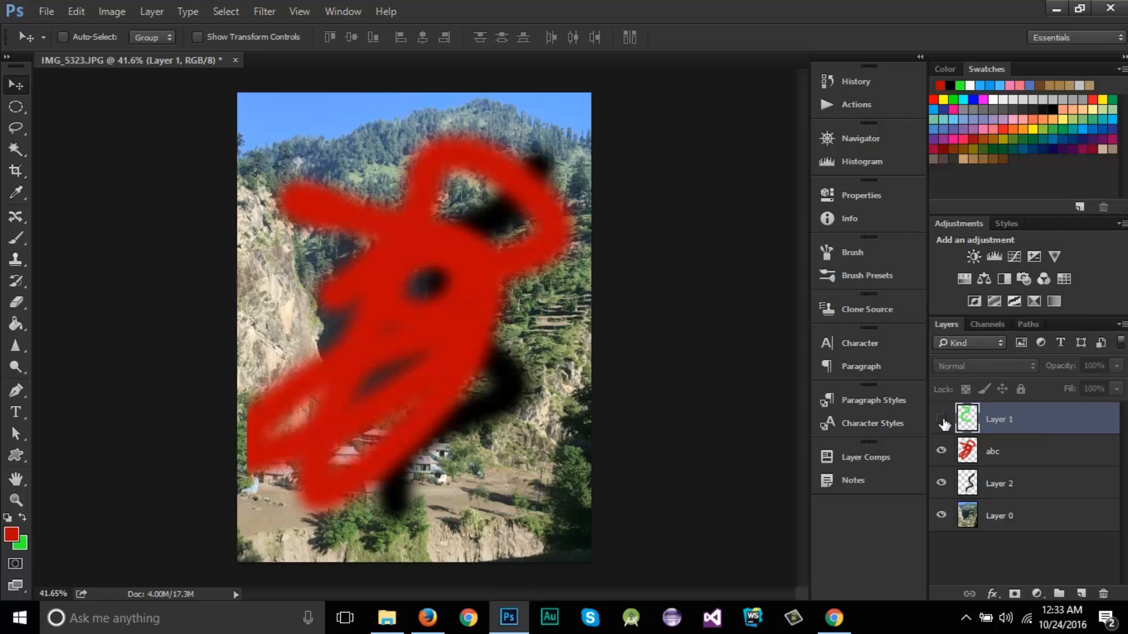
click(942, 420)
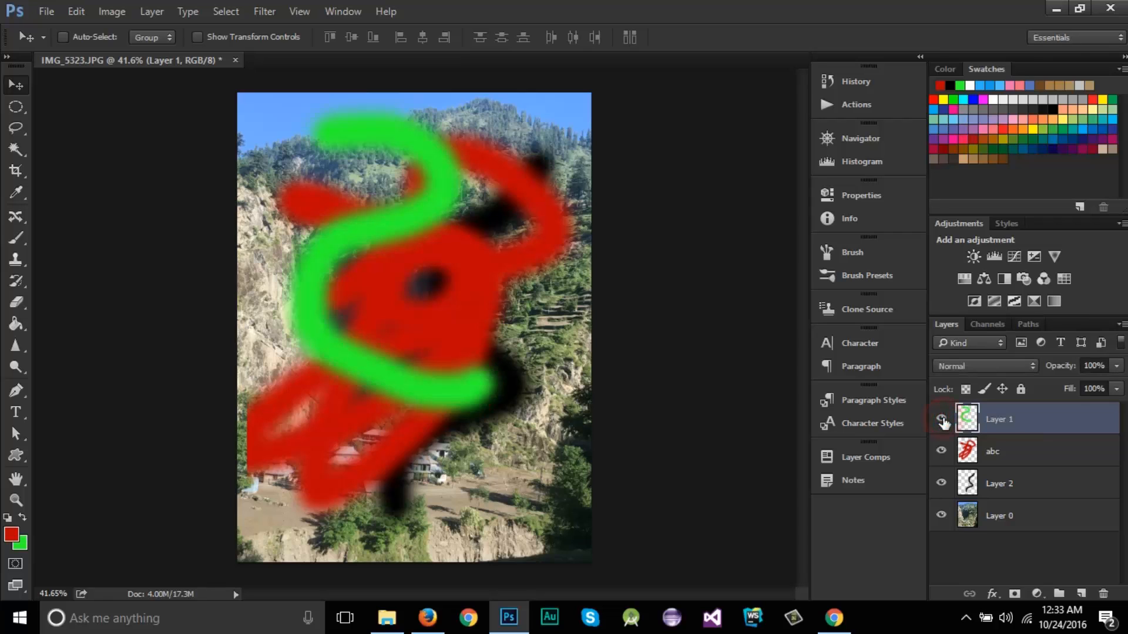
click(941, 451)
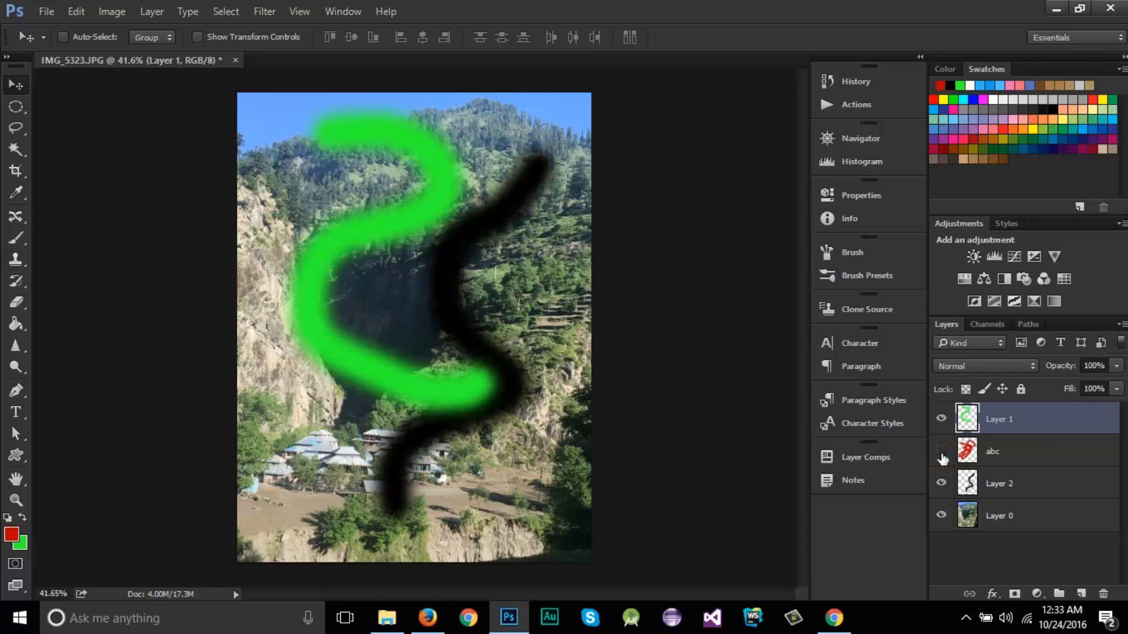
click(941, 452)
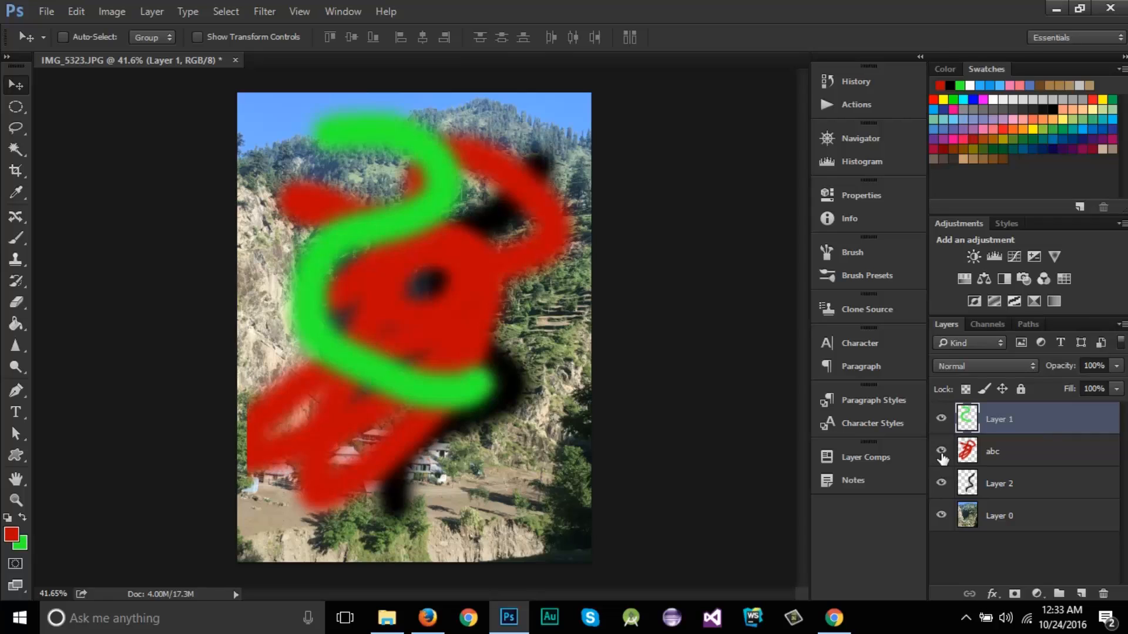
Step through Layer 2, abc and Layer 1 again to review the separate strokes, ending on Layer 1.
click(998, 487)
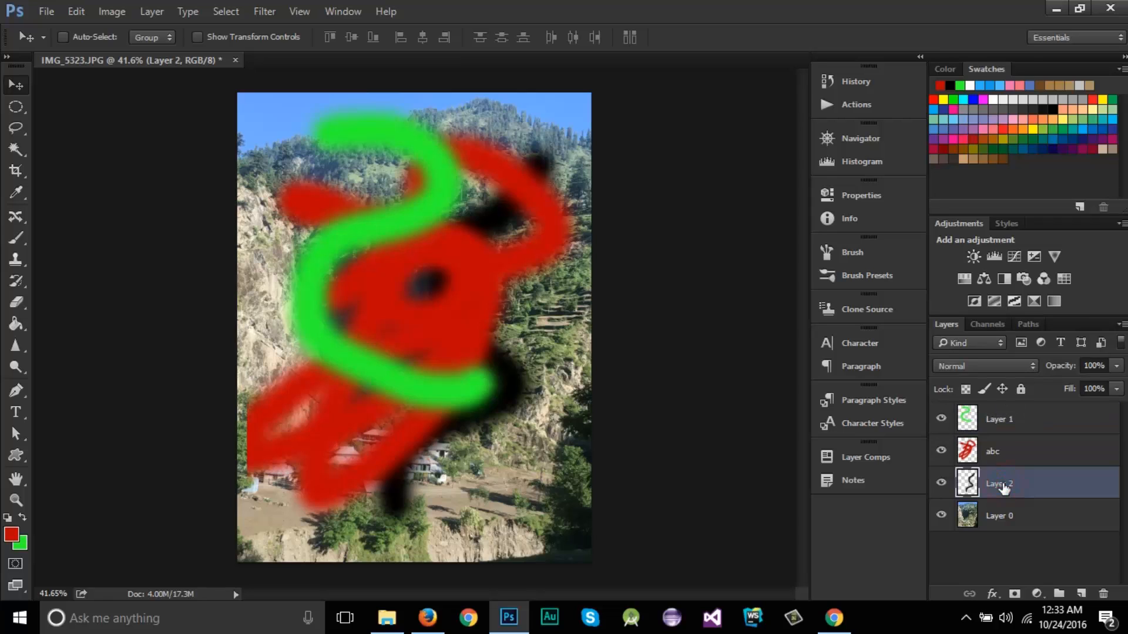
click(1008, 452)
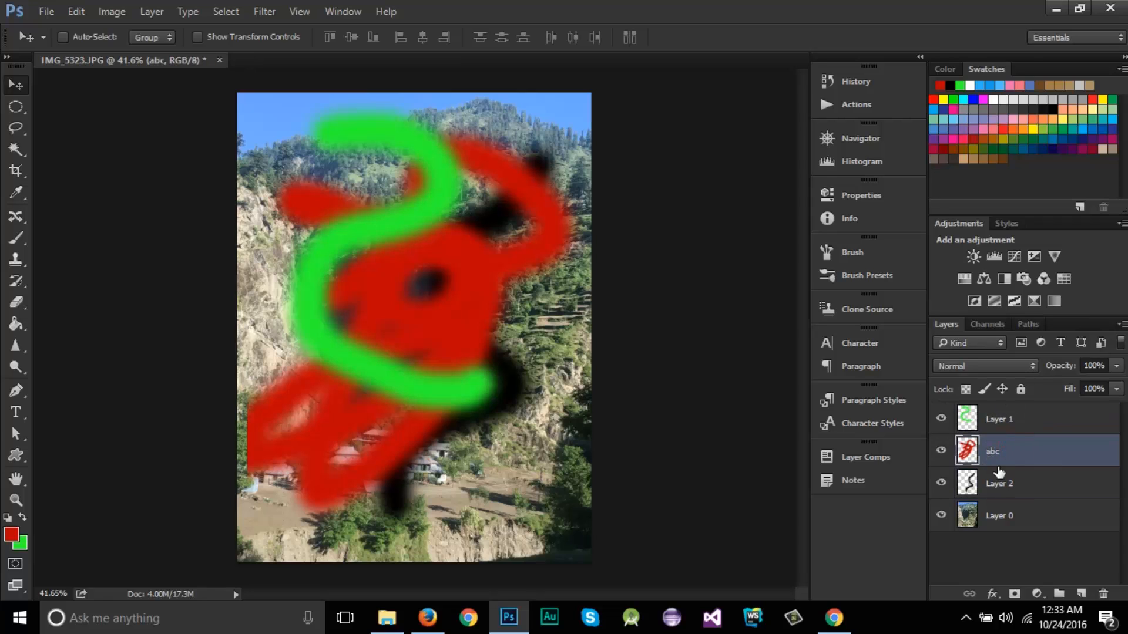
click(1004, 485)
click(1002, 455)
click(1003, 424)
click(1003, 449)
click(1004, 486)
click(1003, 452)
click(1003, 422)
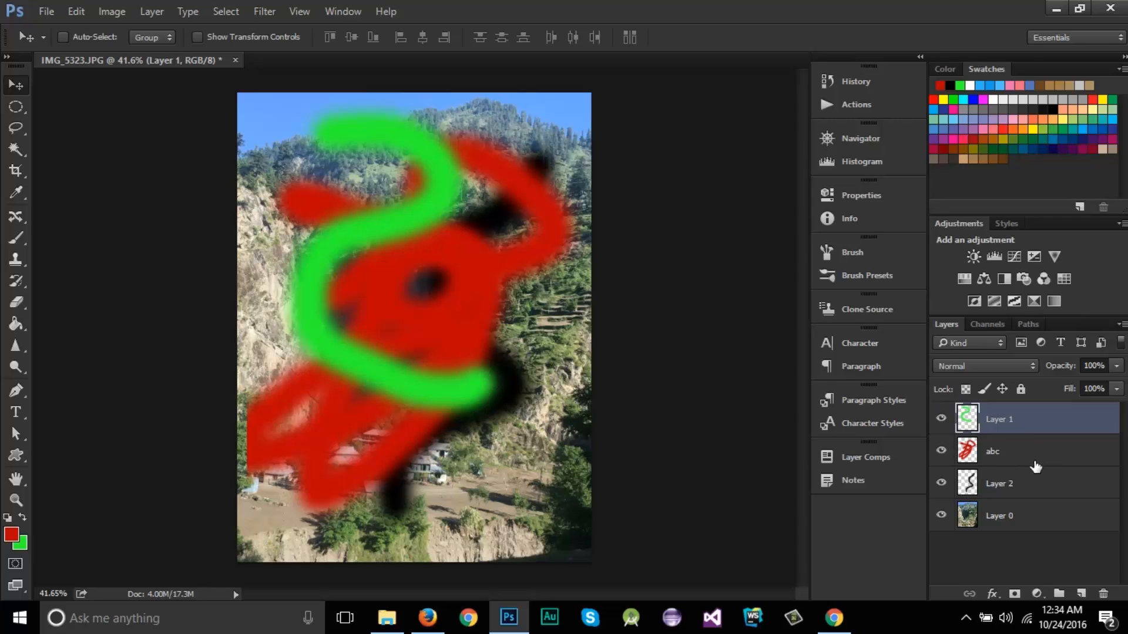
Select Layer 2 through Layer 1 and stamp all visible content into a new merged layer on top, keeping the originals.
click(1017, 483)
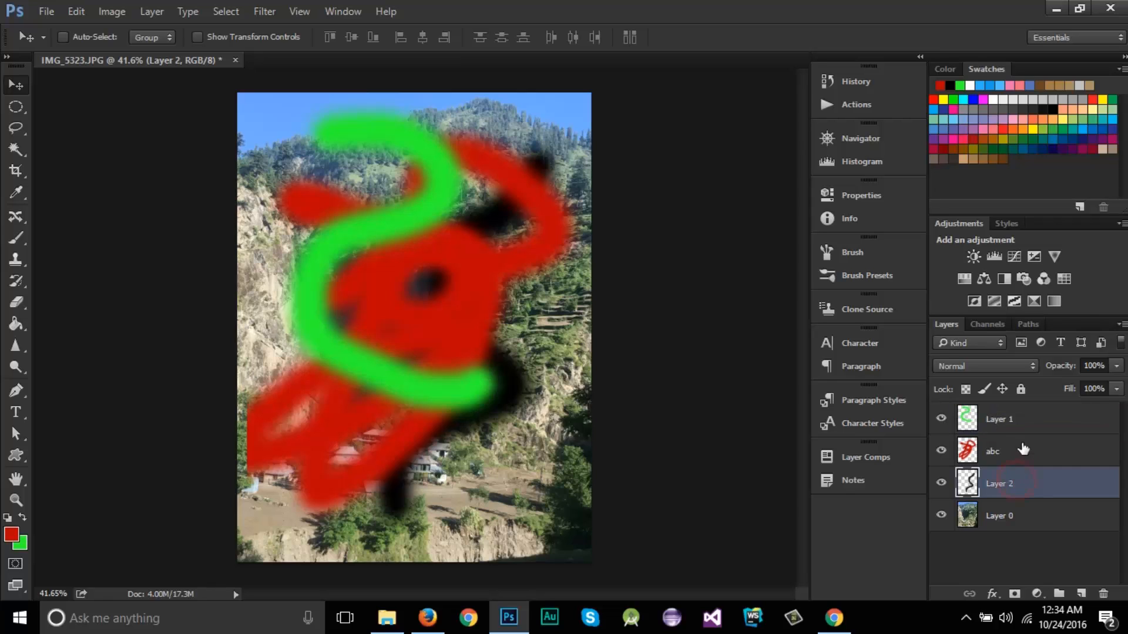
shift+click(1028, 421)
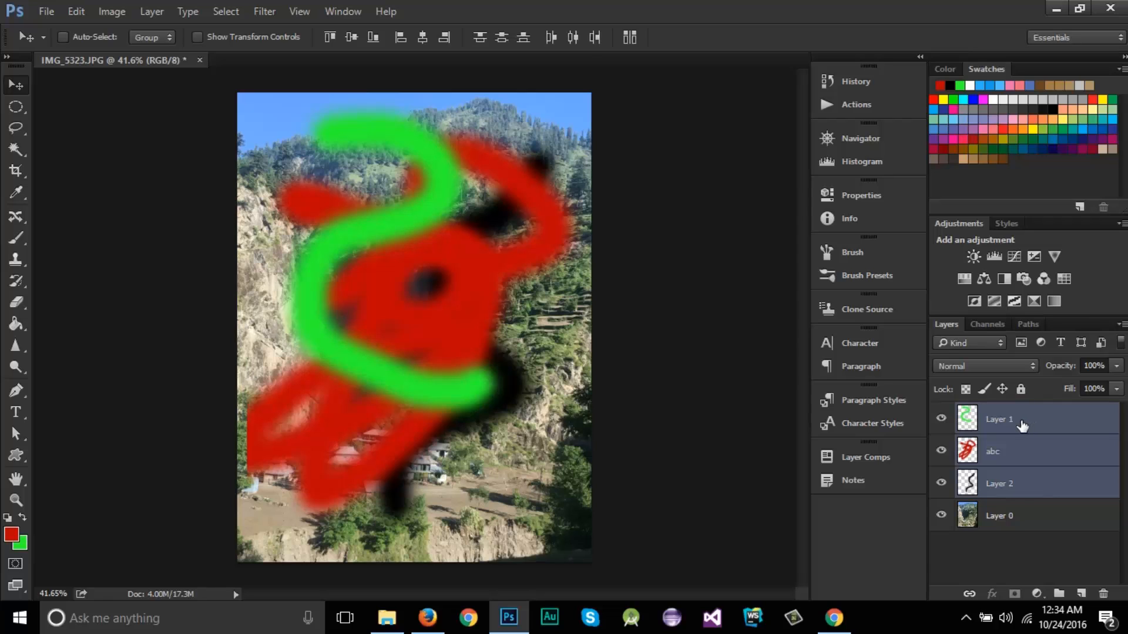
key(ctrl+shift+alt+e)
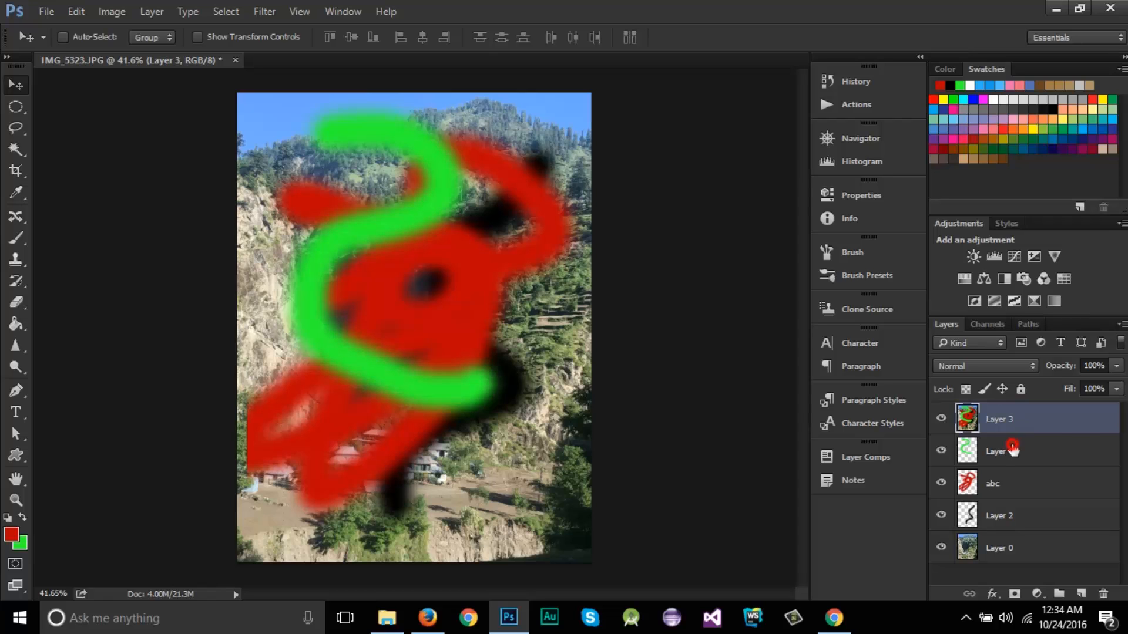
Hide Layer 1, abc, Layer 2 and Layer 0 to isolate the merged Layer 3, and toggle Layer 3's visibility off and on.
click(1014, 451)
click(941, 452)
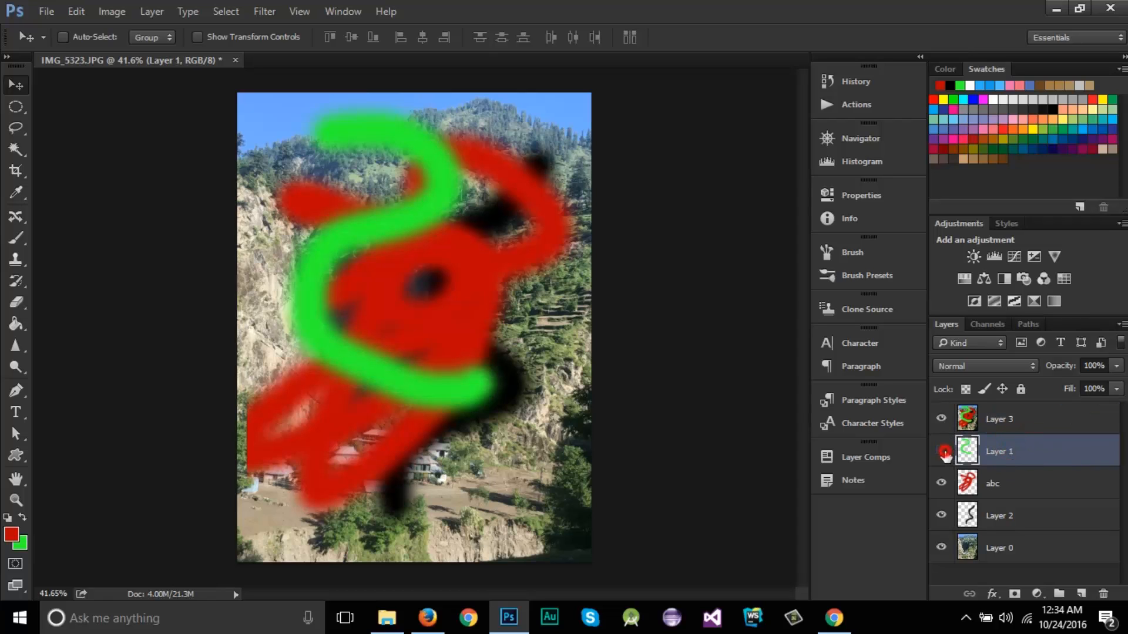
click(941, 484)
click(941, 515)
click(941, 546)
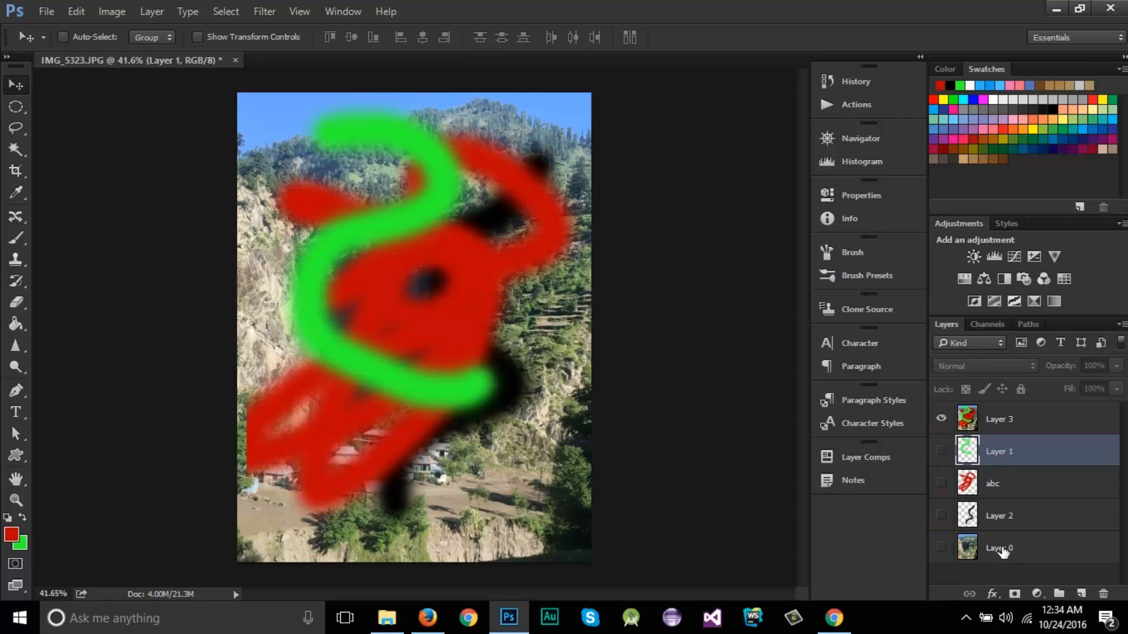
click(1001, 420)
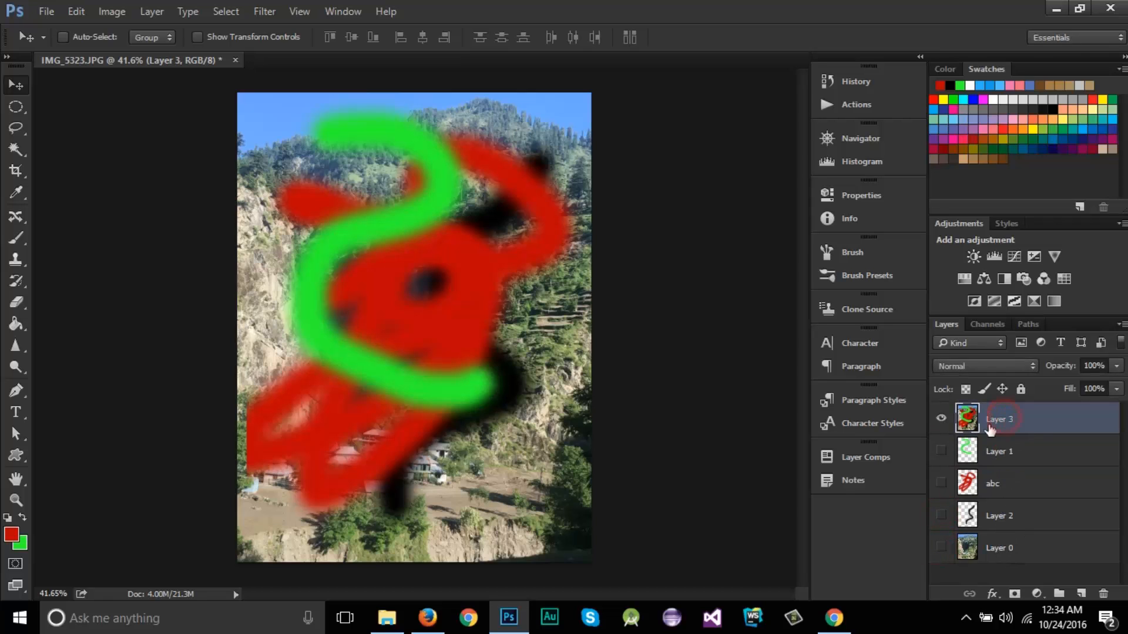
click(942, 419)
click(942, 419)
Select Layer 1 and Layer 0 in turn, return to Layer 1, and show the four hidden layers below Layer 3 again.
click(1010, 450)
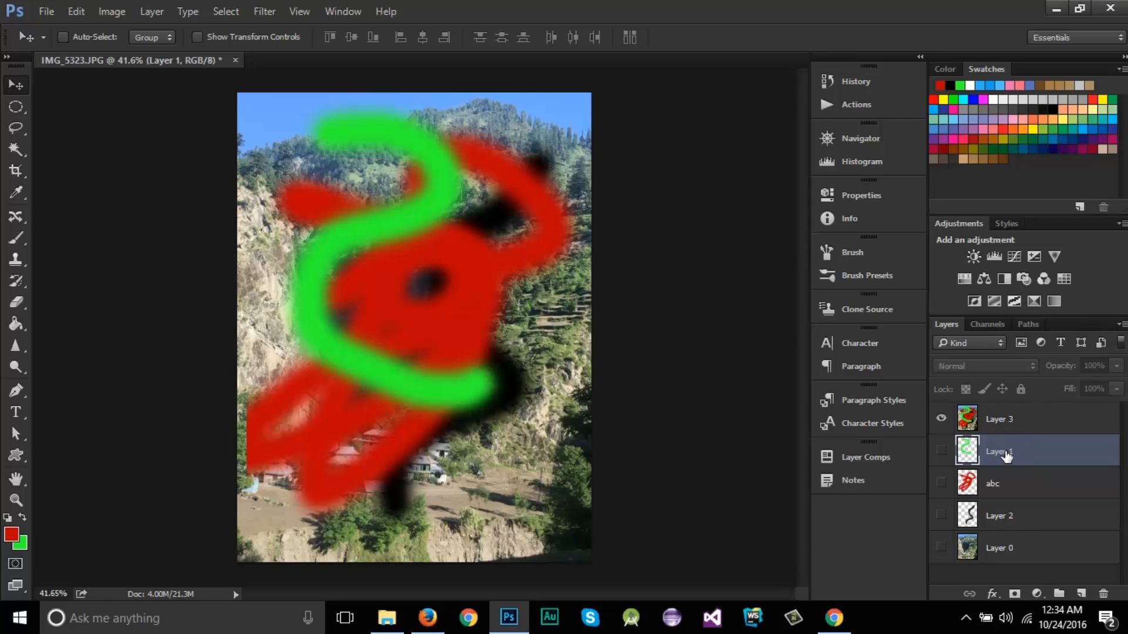
click(1001, 553)
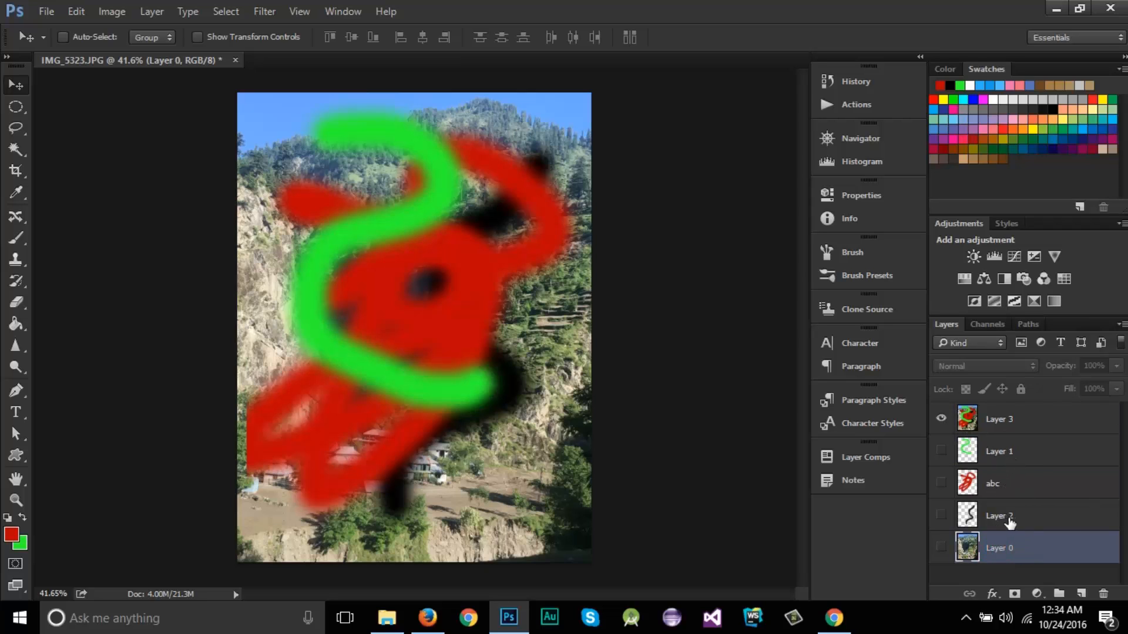
click(1013, 456)
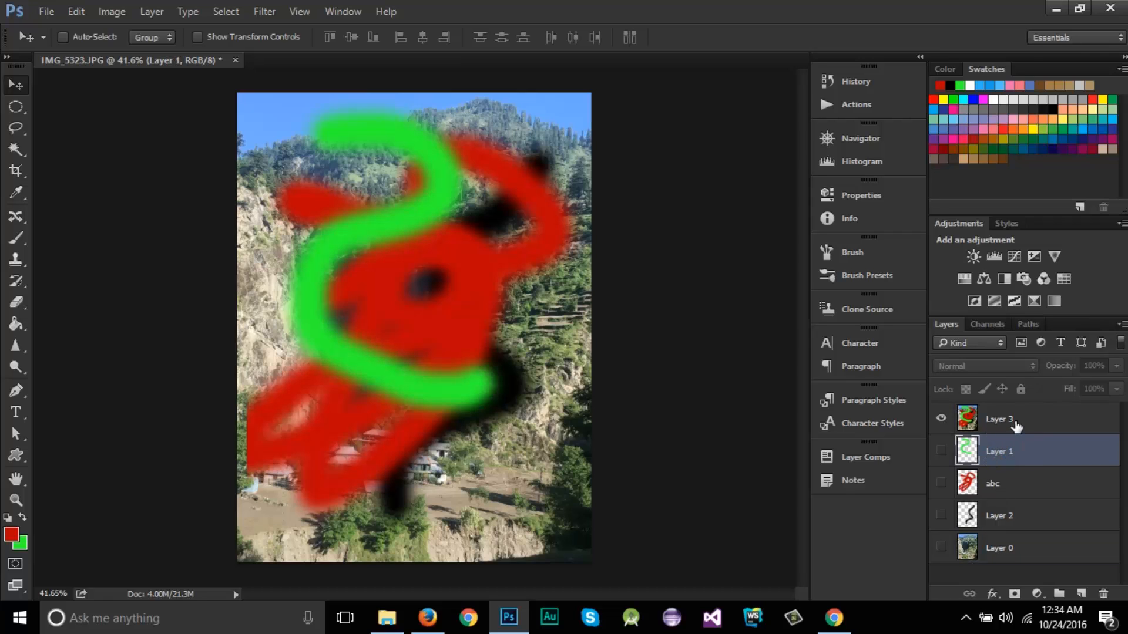
click(941, 450)
click(941, 483)
click(941, 515)
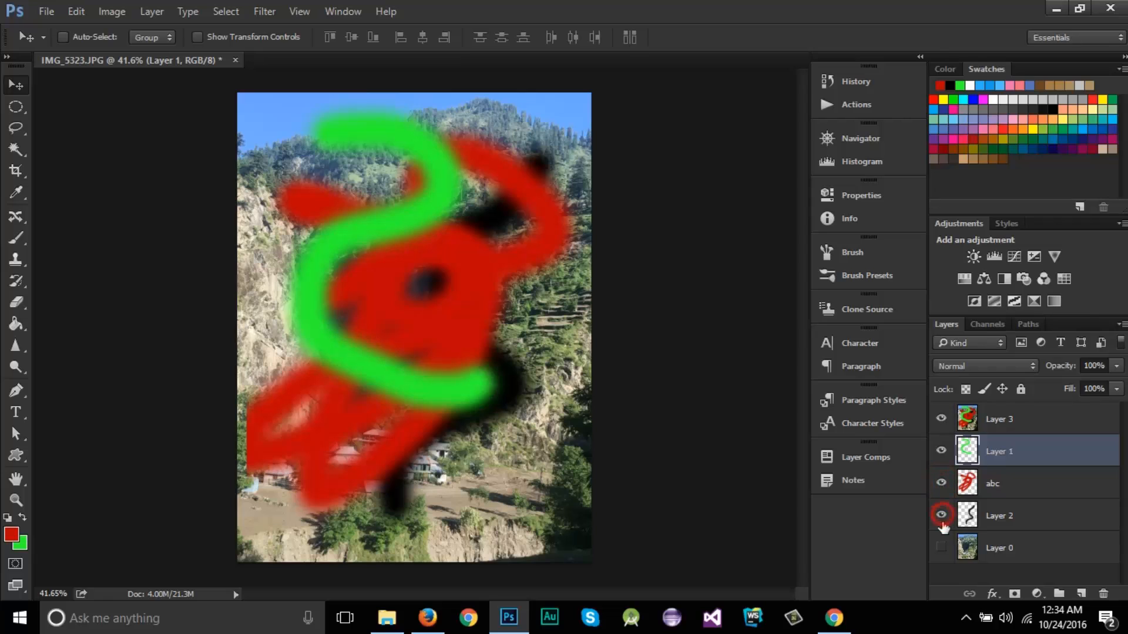
click(941, 547)
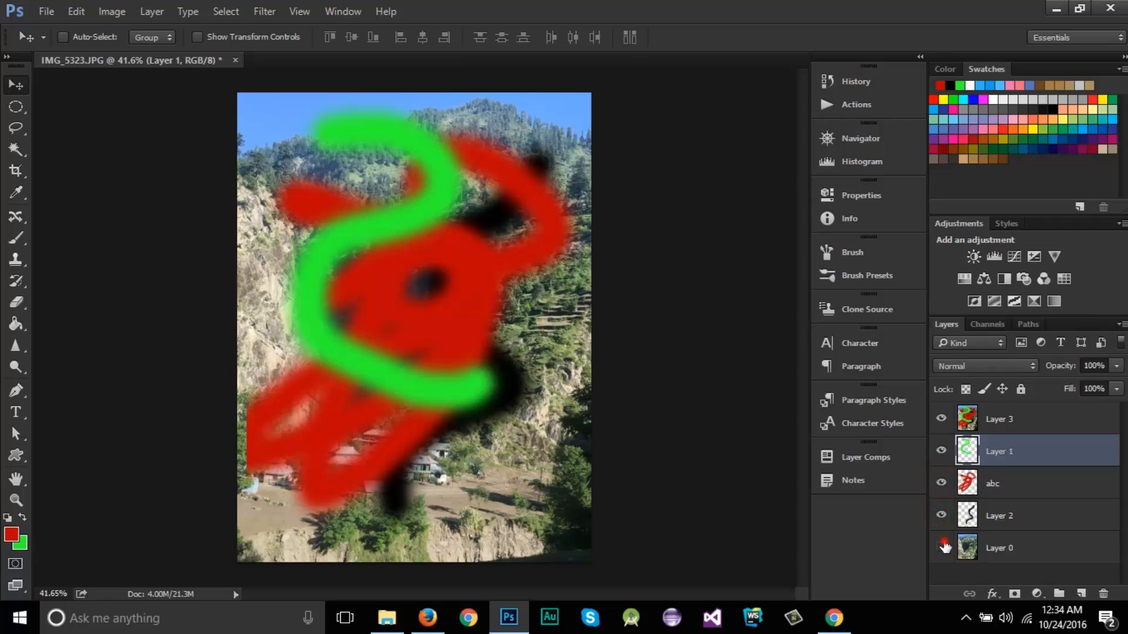
Undo the stamping of the merged Layer 3, after selecting the abc layer.
click(1018, 481)
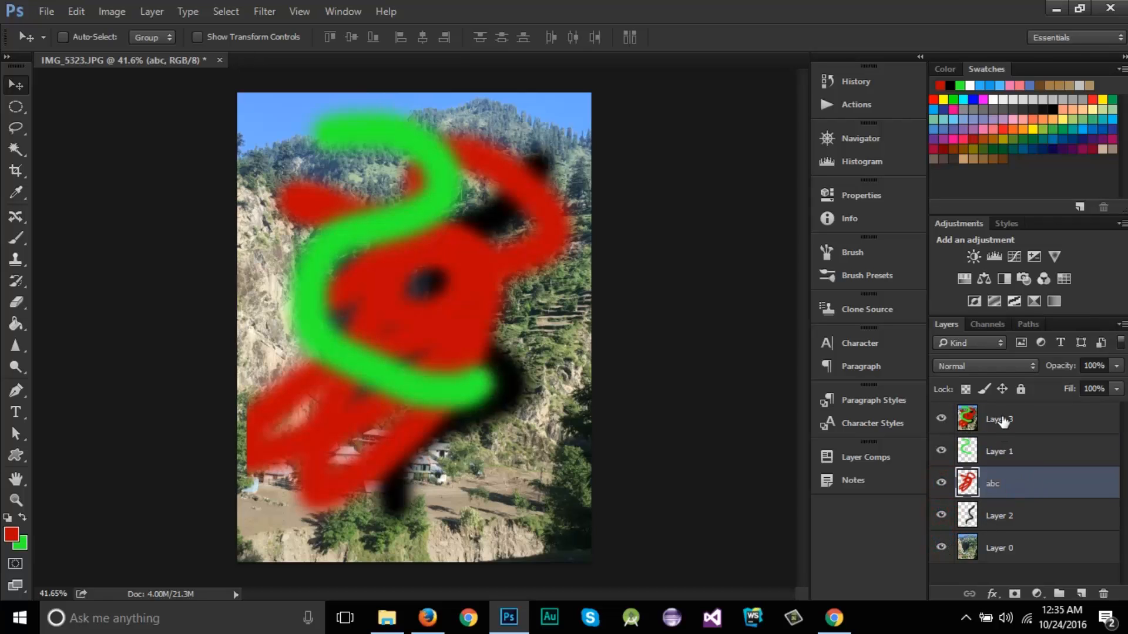
key(ctrl+z)
Step through Layer 0, Layer 2, abc and Layer 1 down and up the stack to review them, finishing on Layer 1.
click(1020, 524)
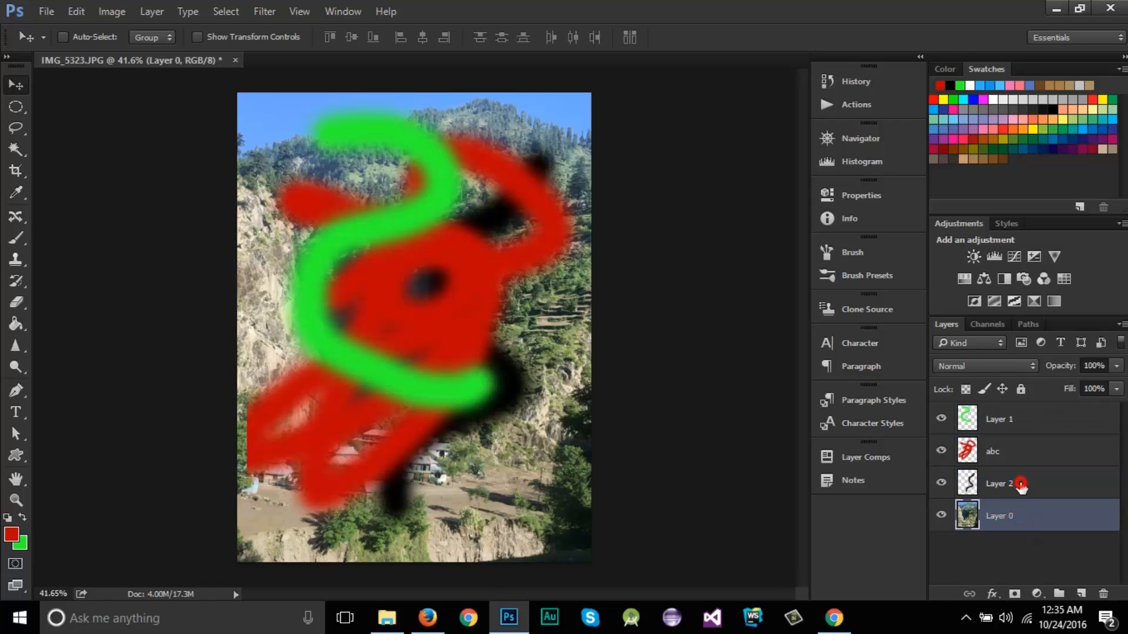
click(1021, 485)
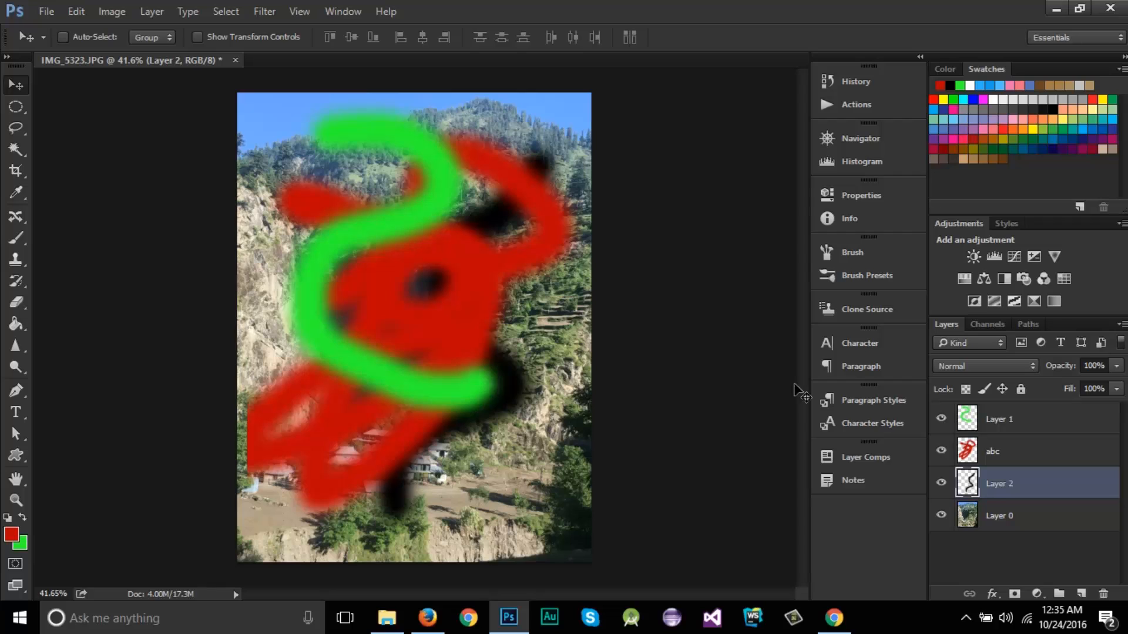
click(1025, 430)
click(1029, 458)
click(1032, 485)
click(1031, 522)
click(1031, 486)
click(1031, 453)
click(1032, 426)
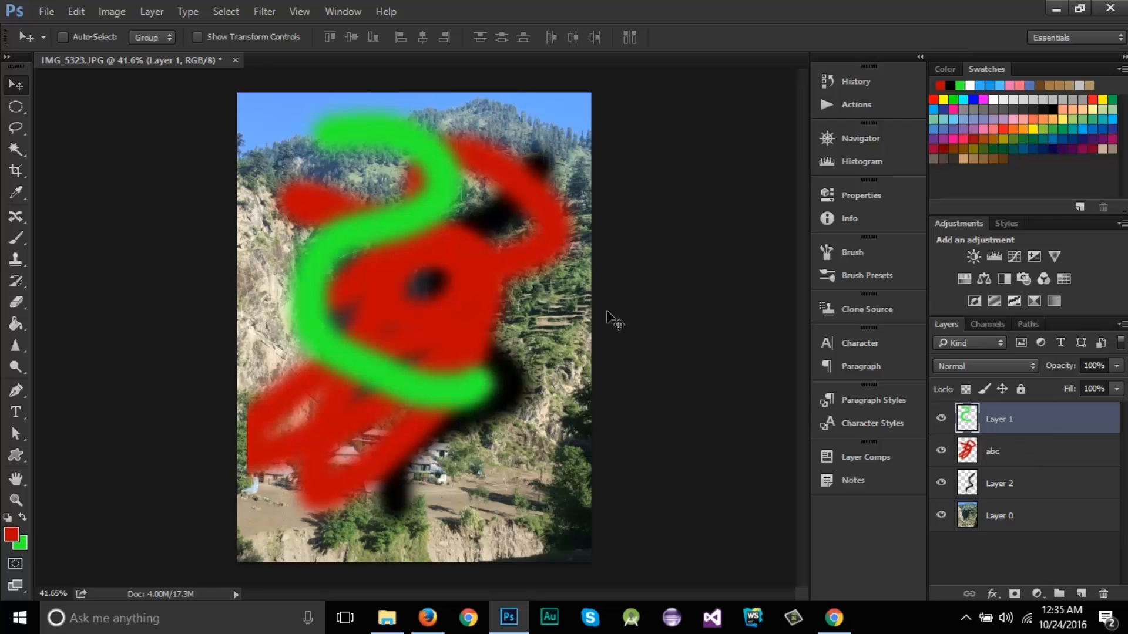
Create a new document 500 pixels wide and 500 pixels high.
click(49, 8)
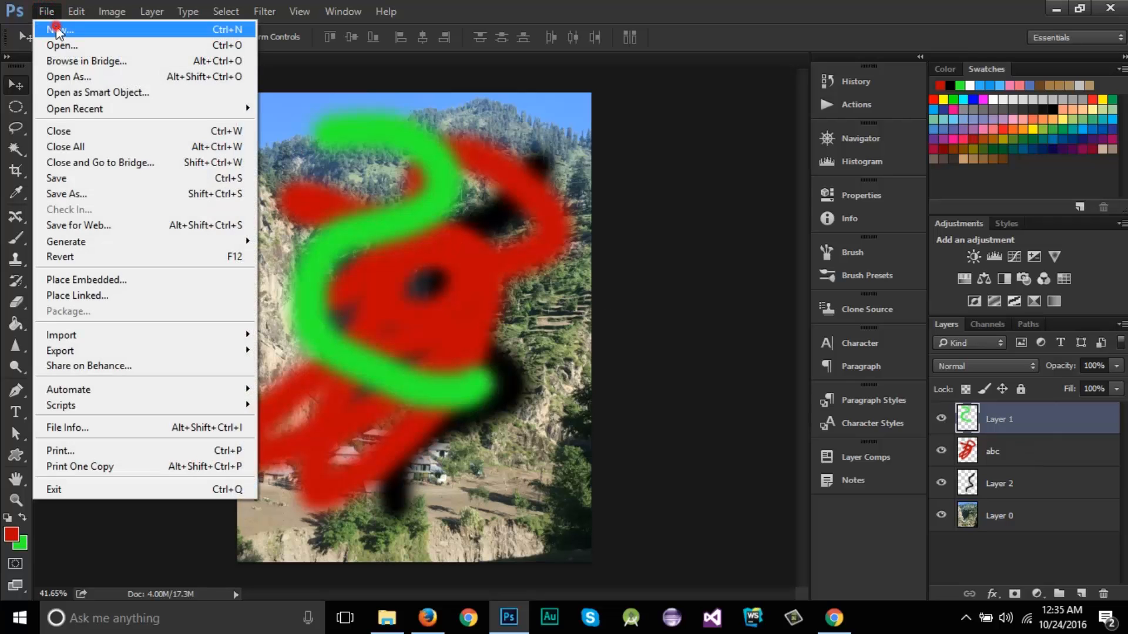
click(51, 22)
double_click(532, 201)
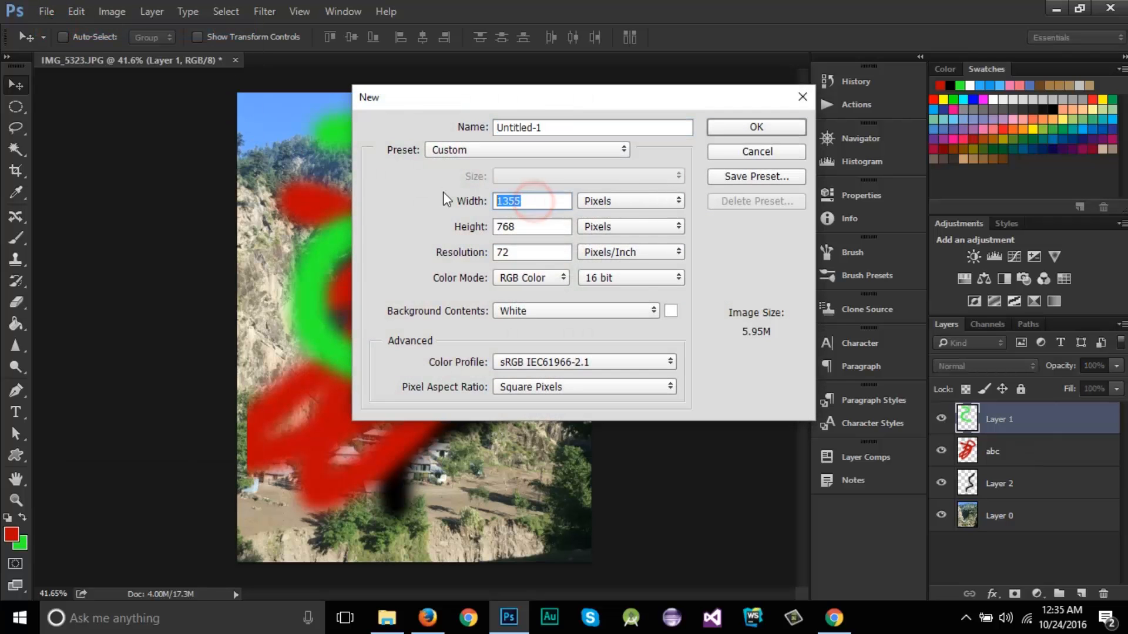
text(500)
double_click(535, 227)
text(500)
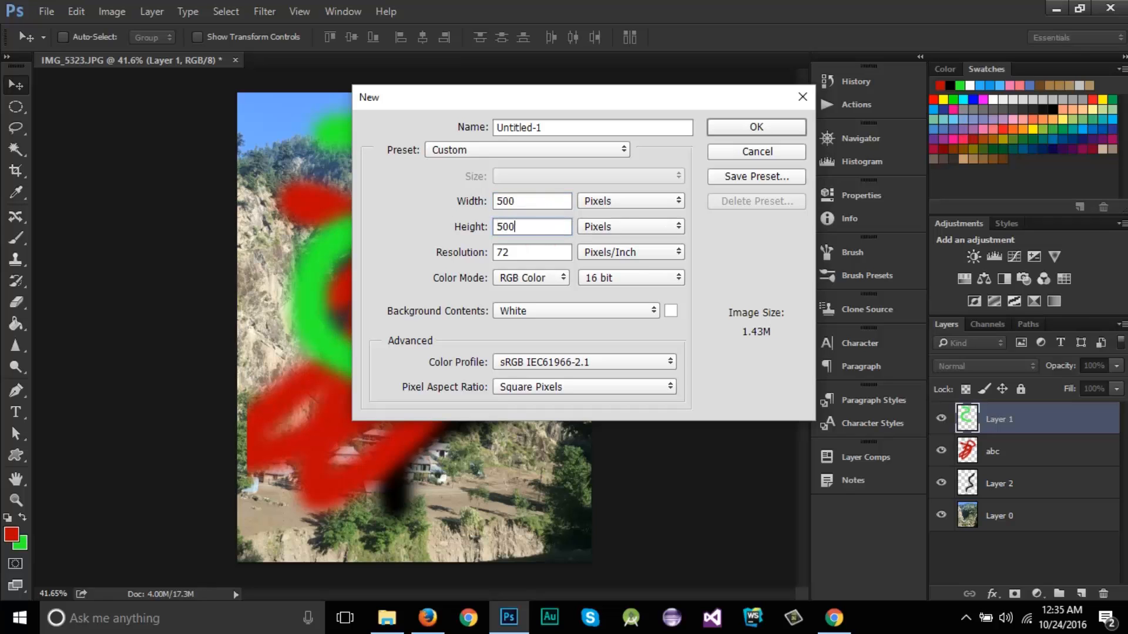
click(526, 202)
drag(534, 201, 415, 205)
click(521, 203)
double_click(543, 201)
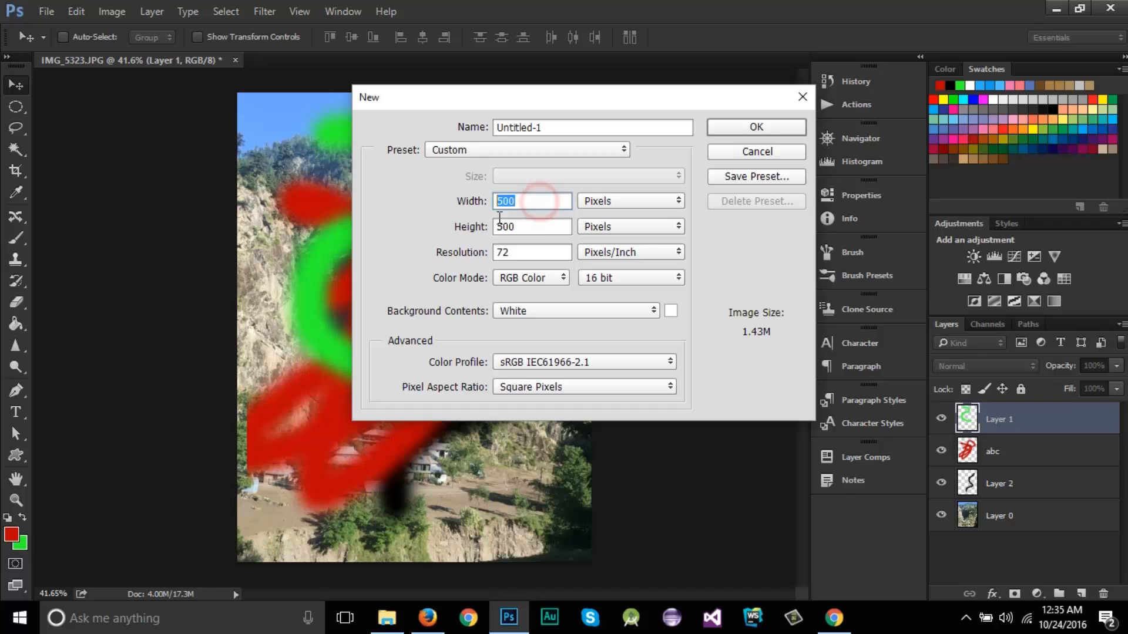
double_click(541, 226)
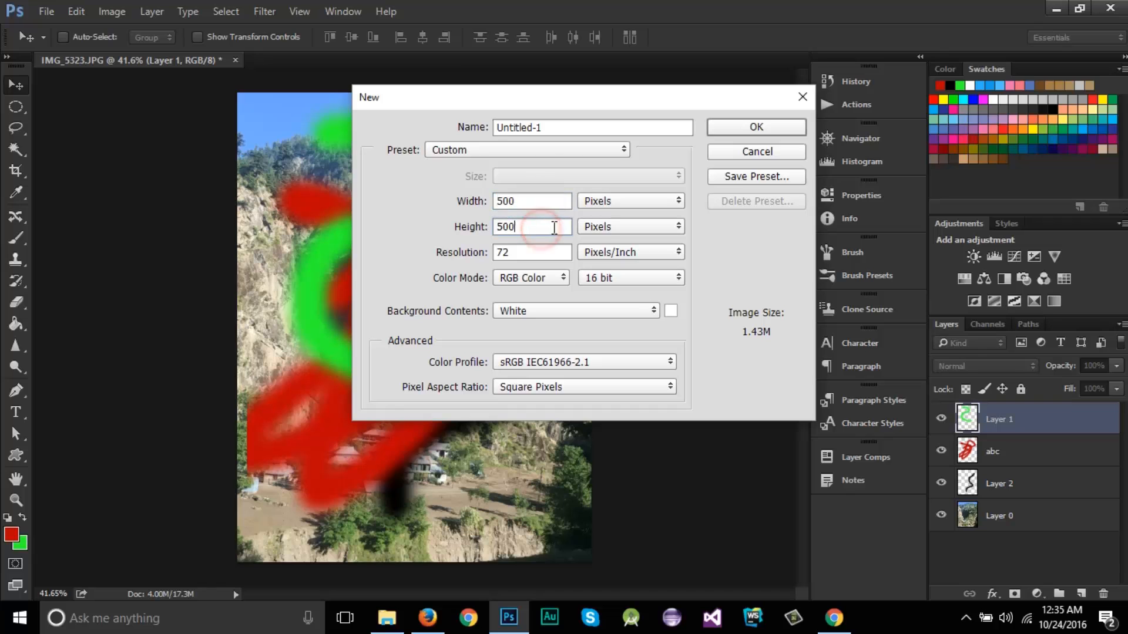
click(758, 127)
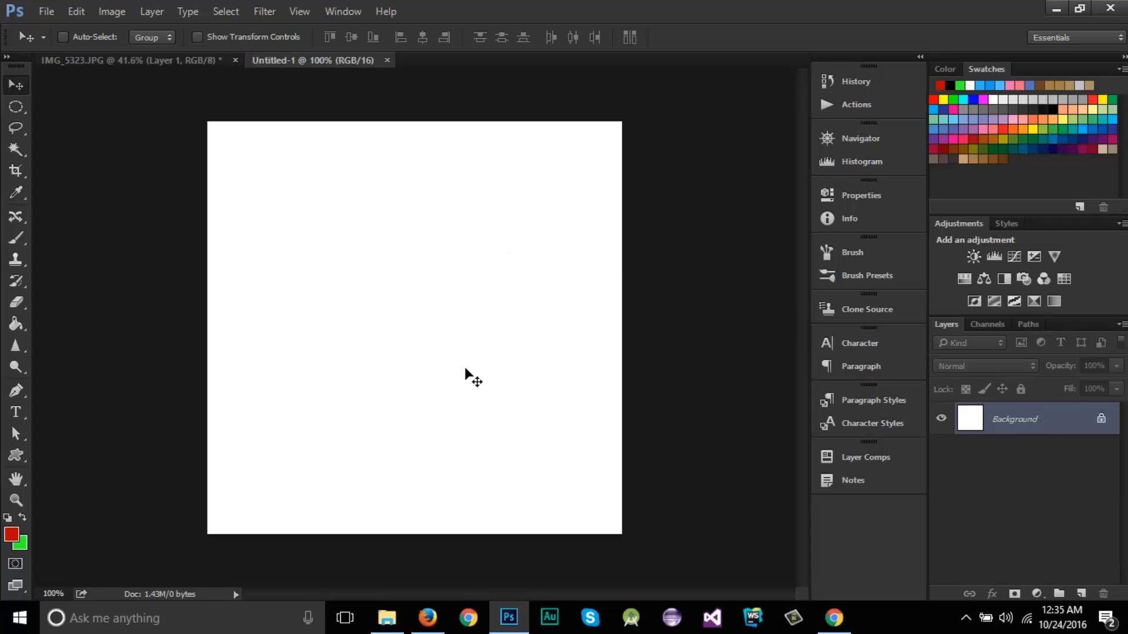
Unlock the Background layer and add a new empty layer above it.
click(1102, 420)
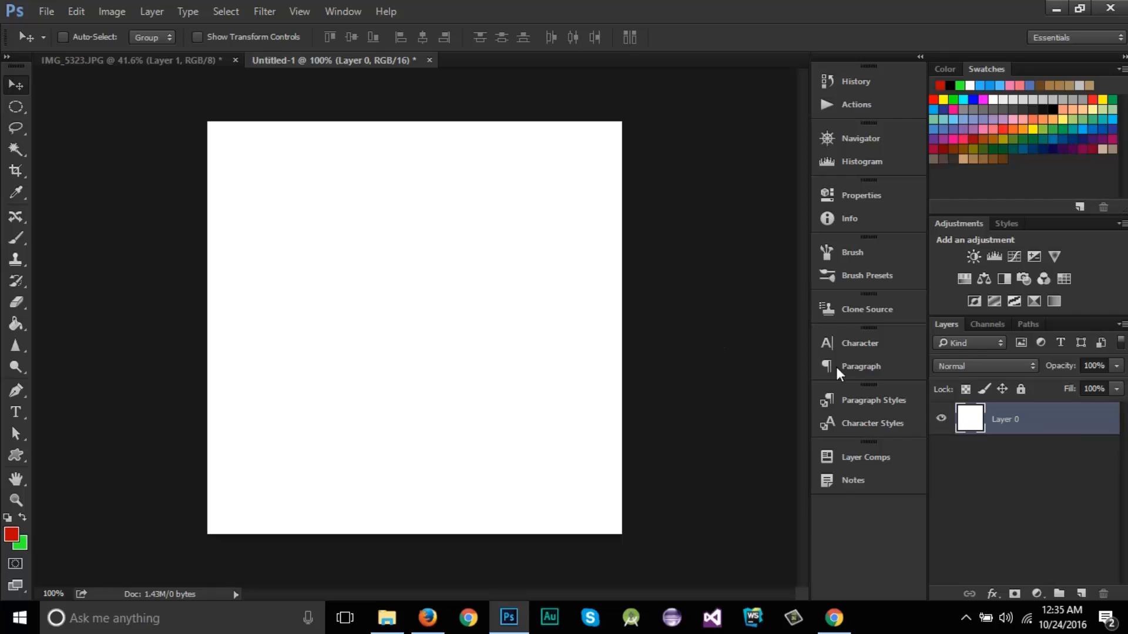
click(1081, 594)
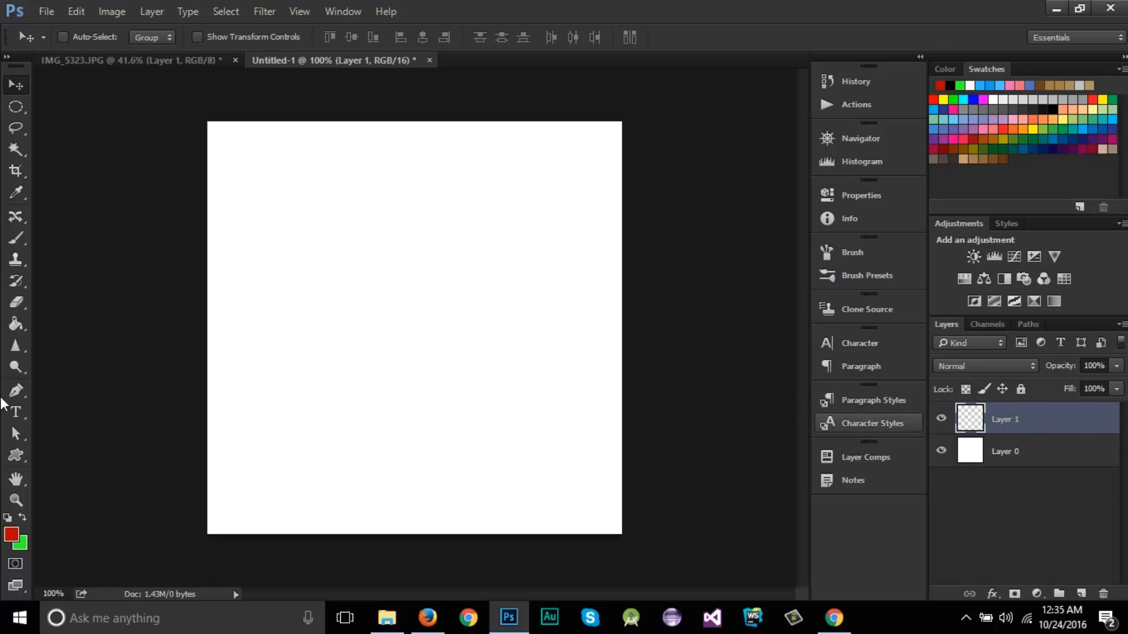
Choose the Ellipse tool and give its shapes a solid black stroke.
click(16, 455)
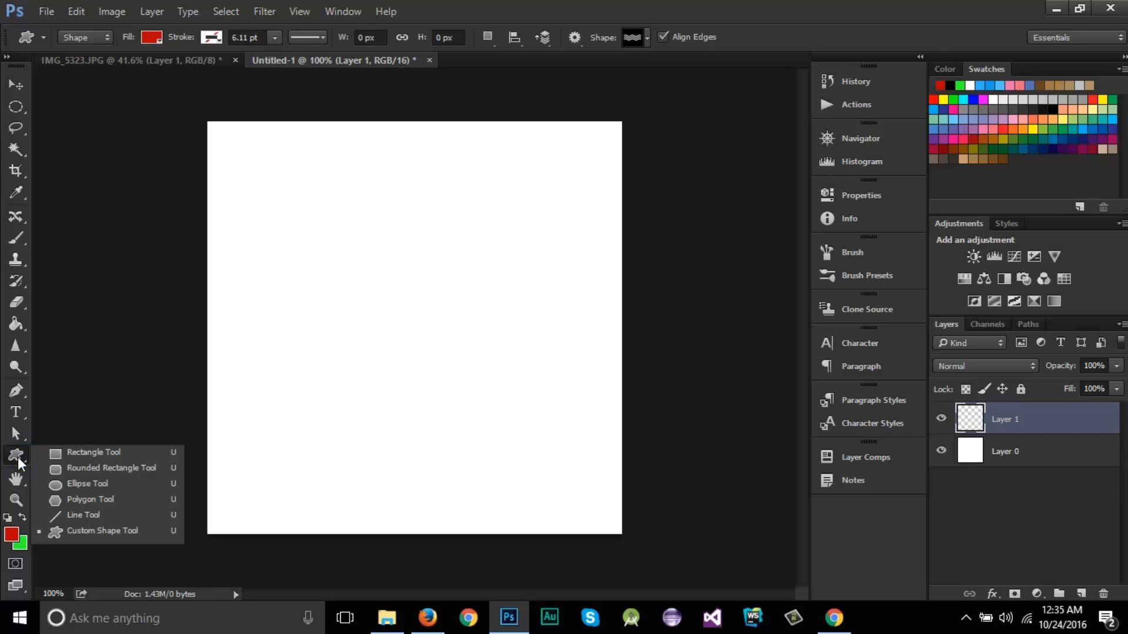
click(90, 480)
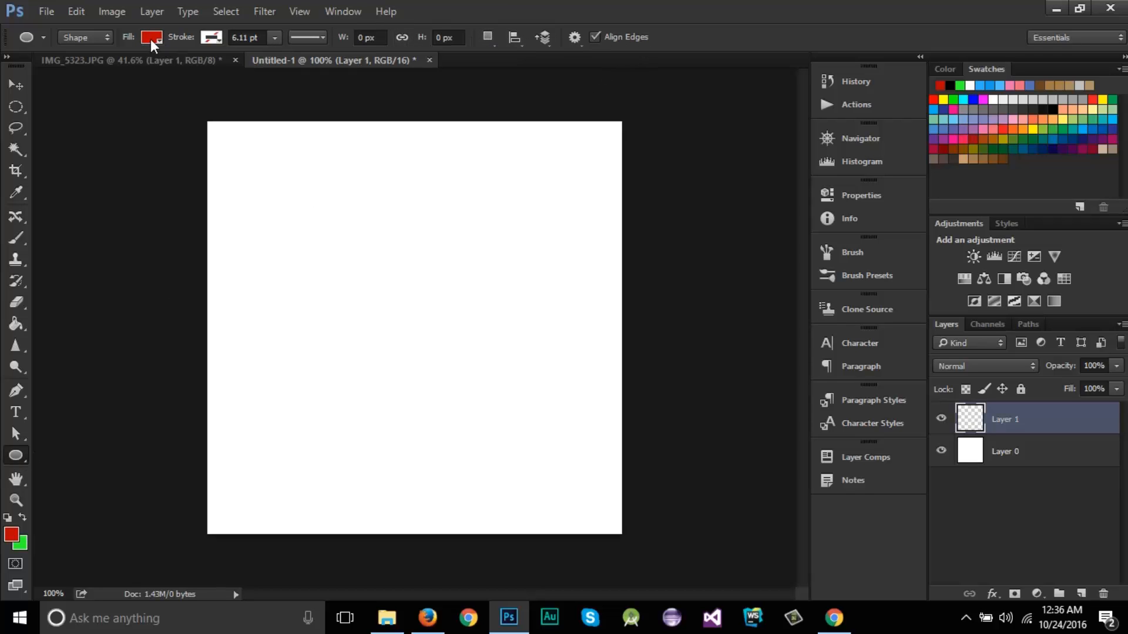
click(213, 39)
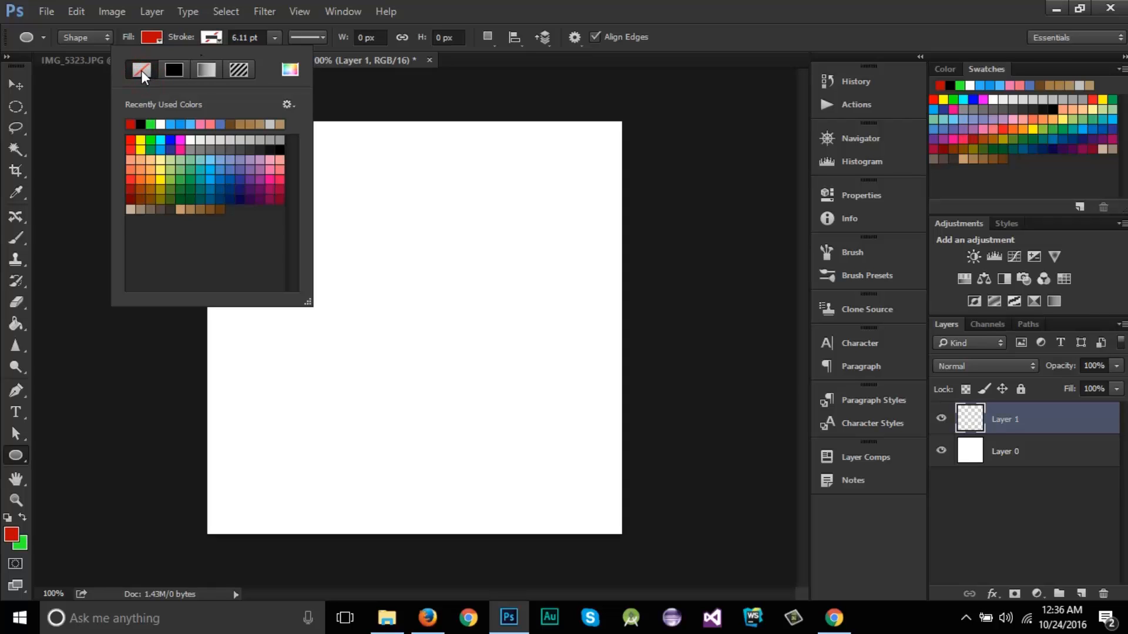
click(175, 72)
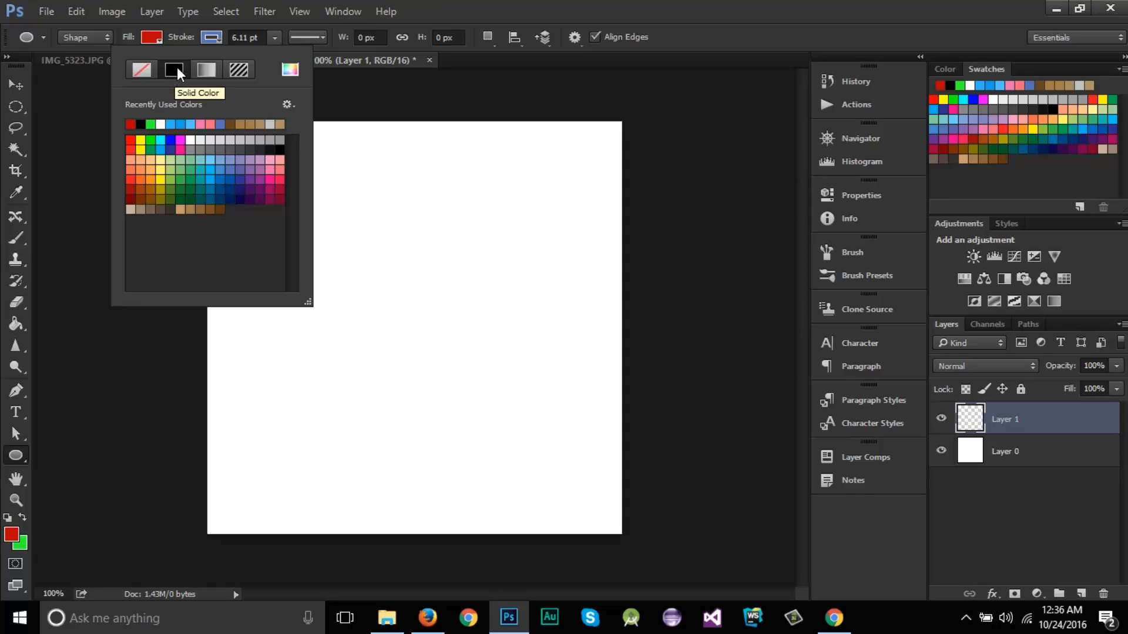
click(140, 126)
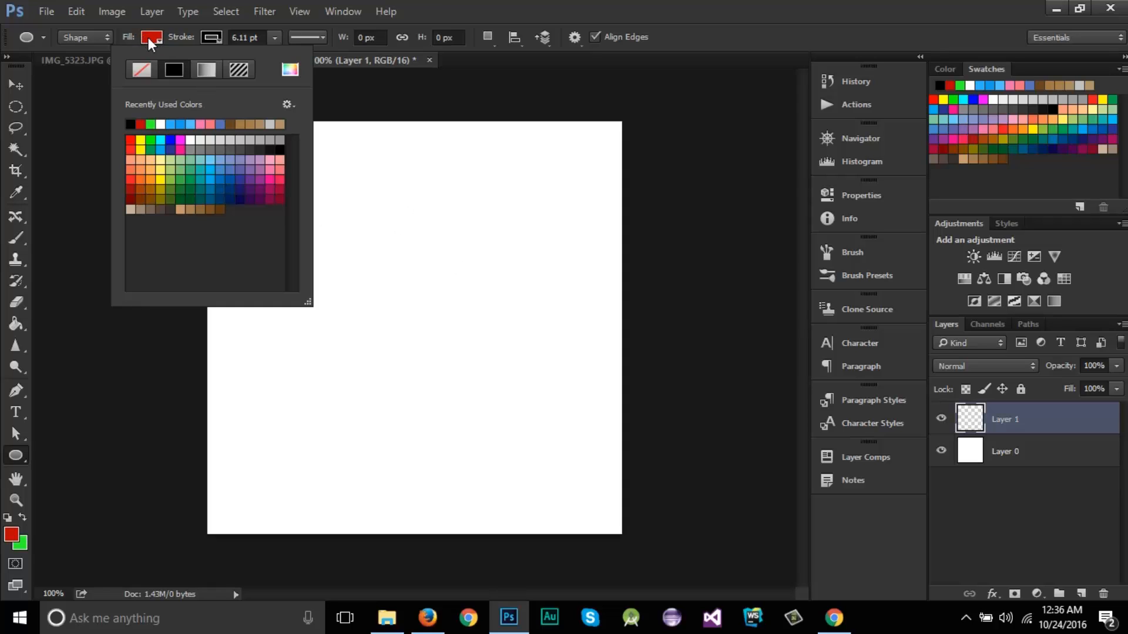
click(161, 160)
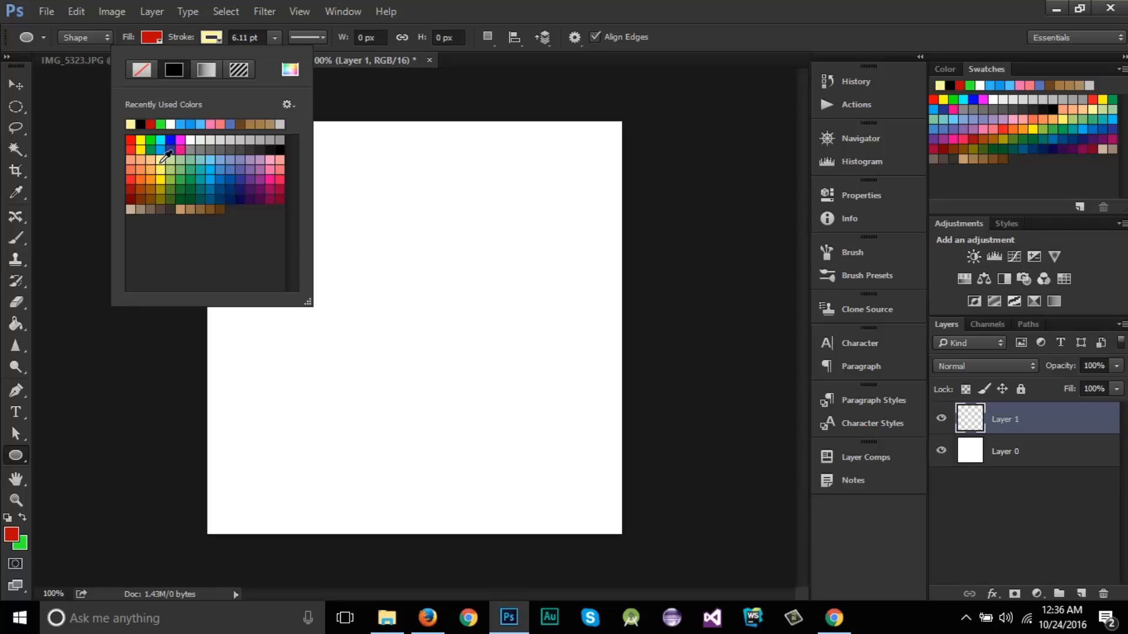
click(141, 125)
Set the shape fill to yellow and draw a circle about 319 px in diameter on the canvas.
click(151, 37)
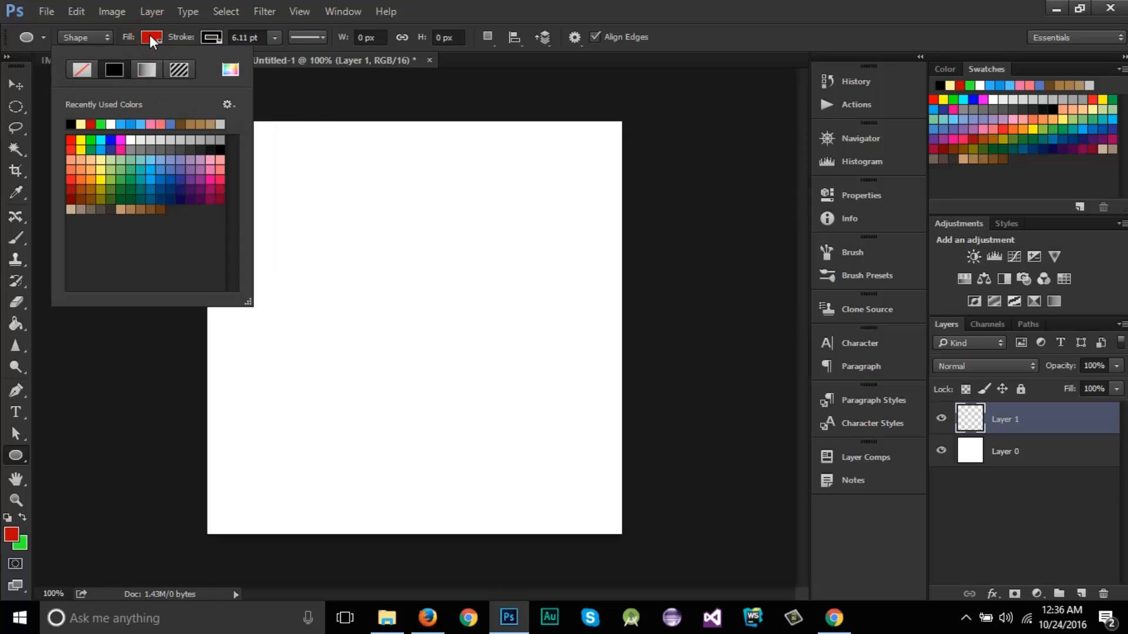
click(80, 141)
click(519, 2)
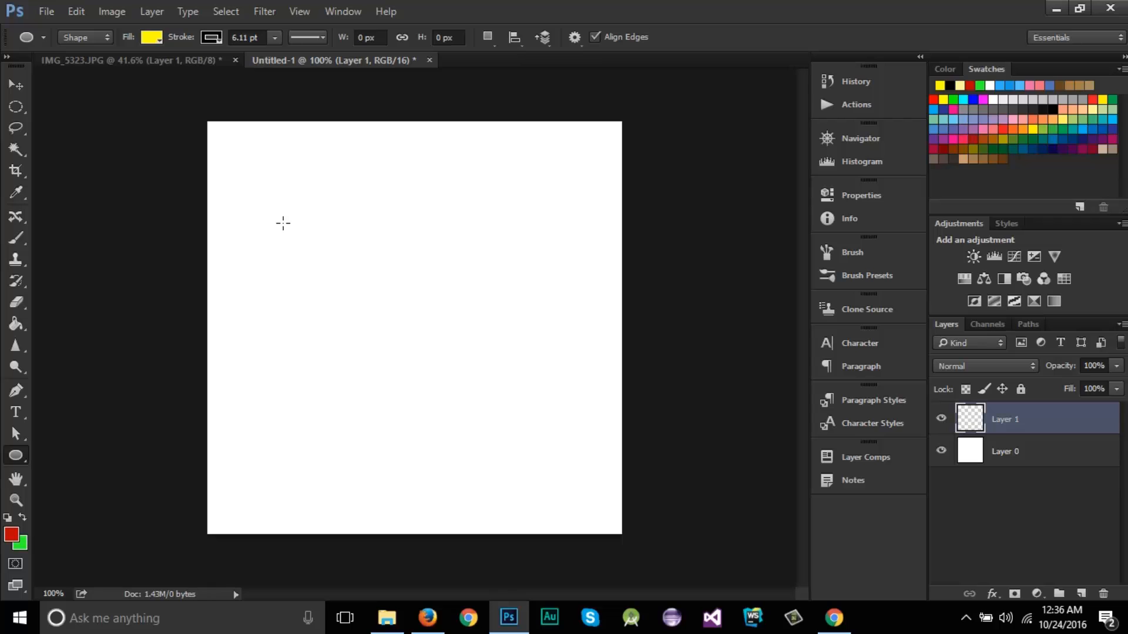
mouse_move(282, 222)
mouse_down()
mouse_move(549, 270)
mouse_move(393, 247)
mouse_move(511, 302)
mouse_move(413, 259)
mouse_move(617, 403)
mouse_move(529, 315)
mouse_move(737, 382)
mouse_move(769, 429)
mouse_move(808, 387)
mouse_move(521, 276)
mouse_move(612, 286)
mouse_move(1058, 394)
mouse_move(1124, 438)
mouse_move(1073, 472)
mouse_move(1119, 487)
mouse_up()
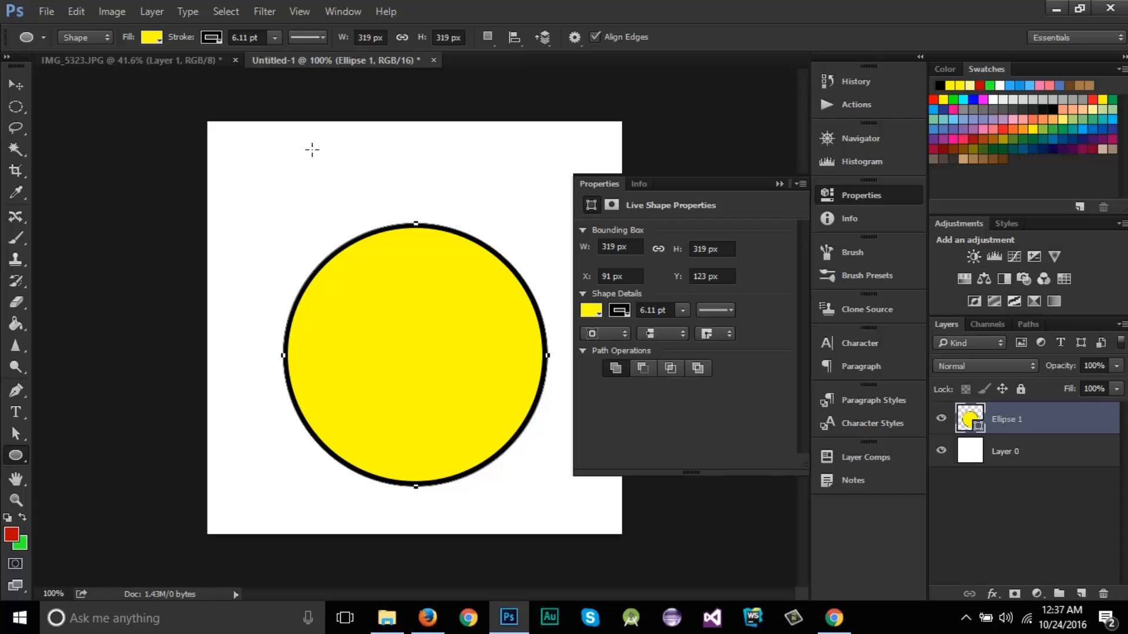
Thicken the circle's stroke to 10.73 pt and collapse the shape properties.
click(683, 310)
drag(679, 330, 696, 326)
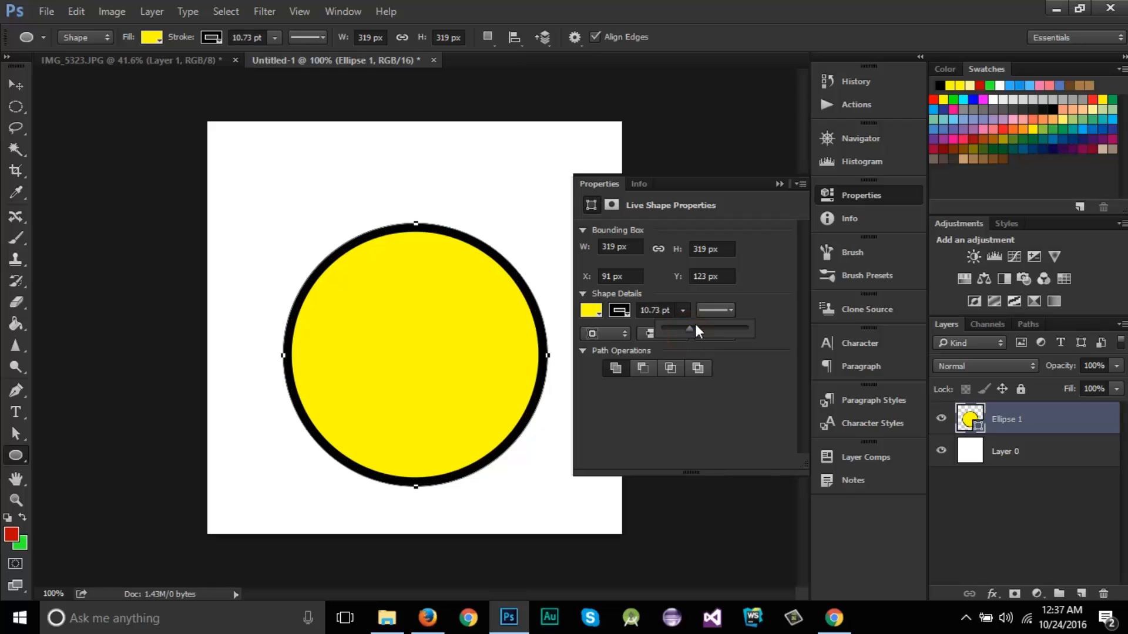
click(778, 184)
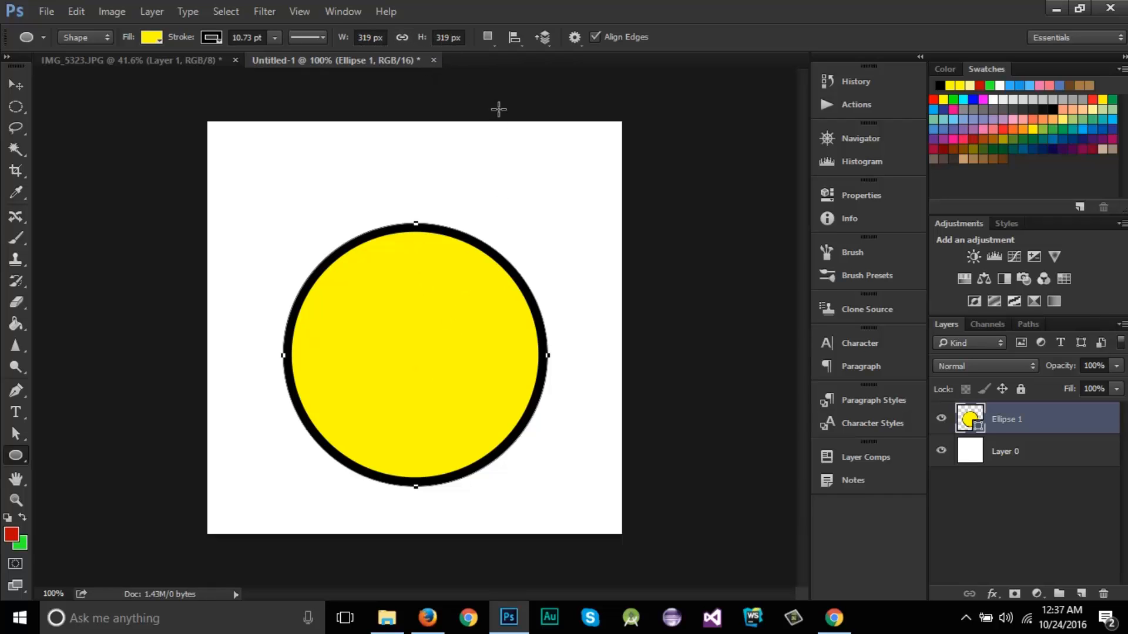
click(368, 41)
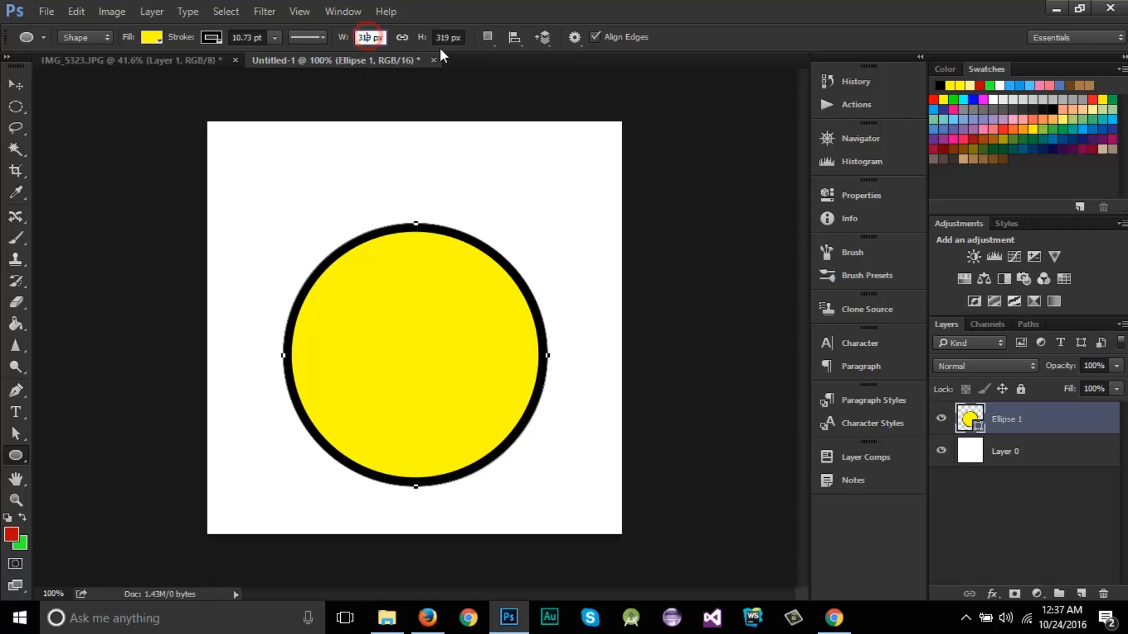
click(450, 38)
click(454, 39)
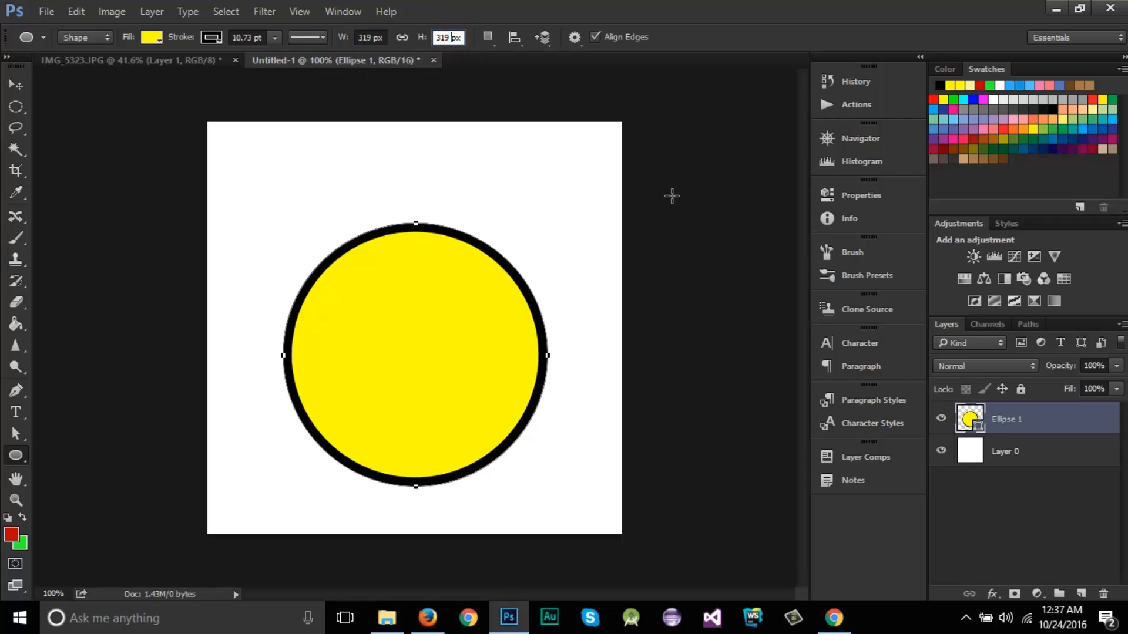
key(Return)
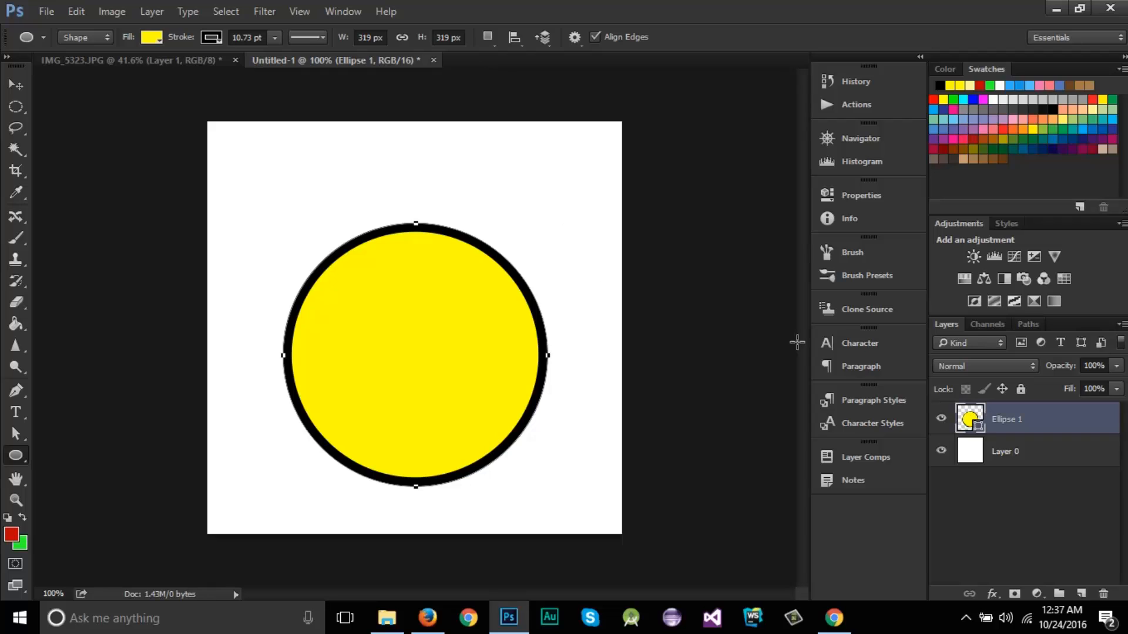
Select the Ellipse 1 layer and move the yellow circle up to the centre of the canvas.
click(1010, 454)
click(1017, 416)
key(v)
drag(421, 412, 424, 393)
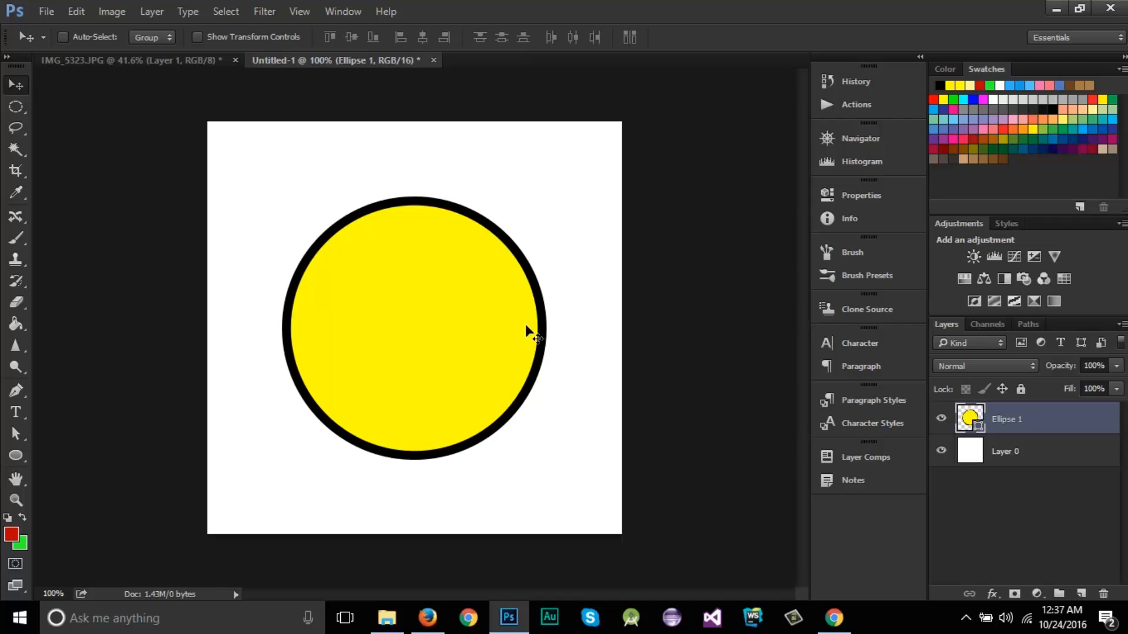
Rename the yellow circle's Ellipse 1 layer as "face".
click(1017, 461)
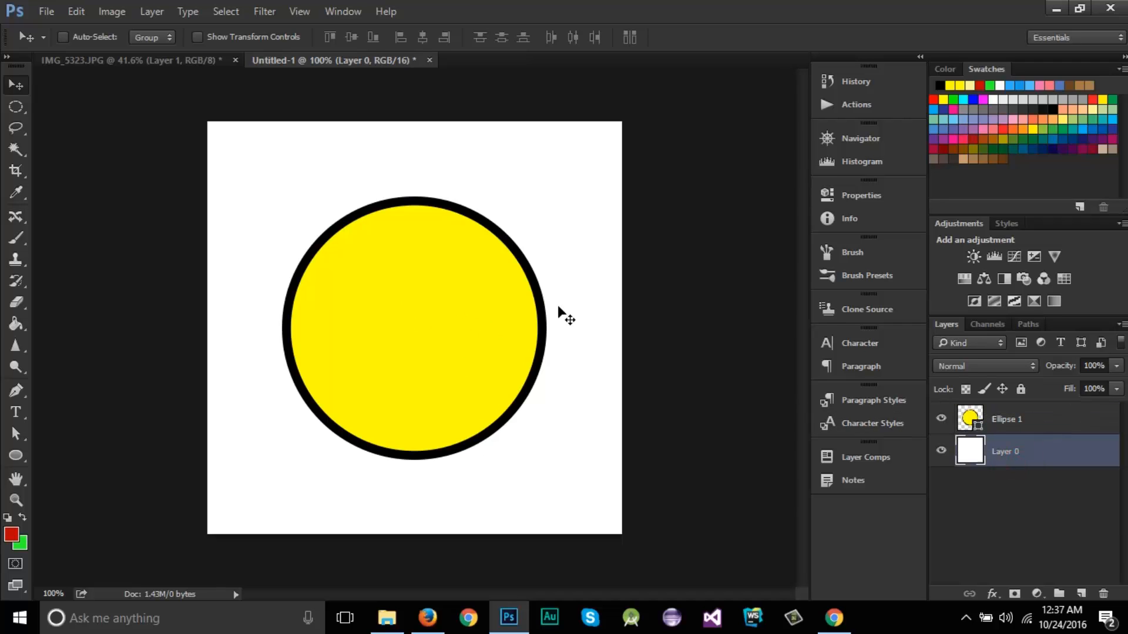
click(1048, 421)
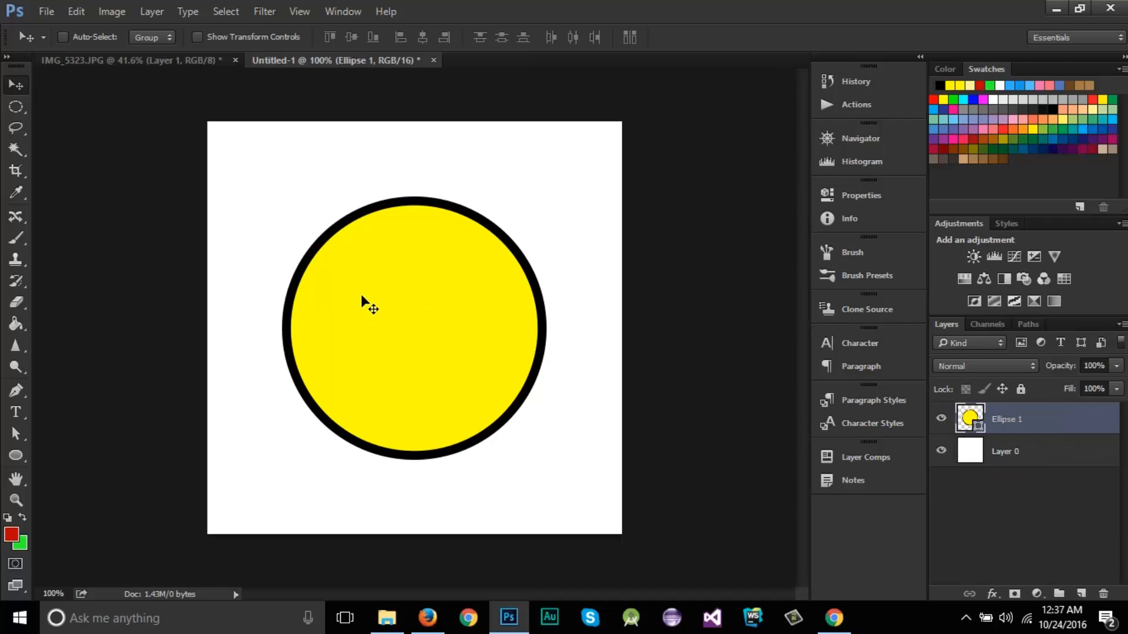
double_click(1008, 420)
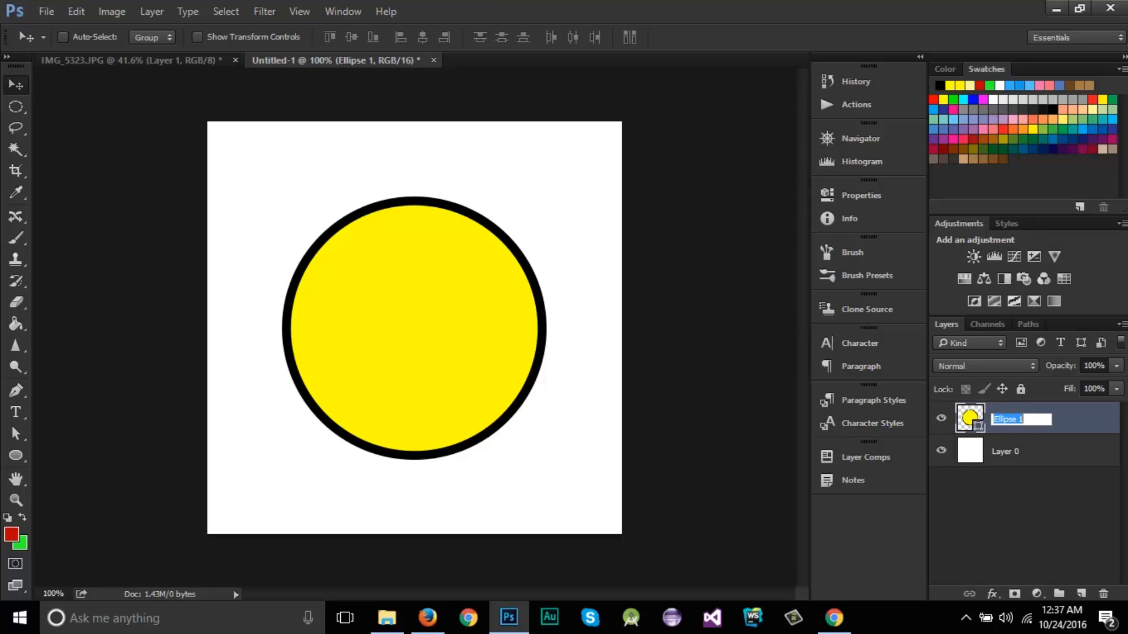
text(face)
key(Return)
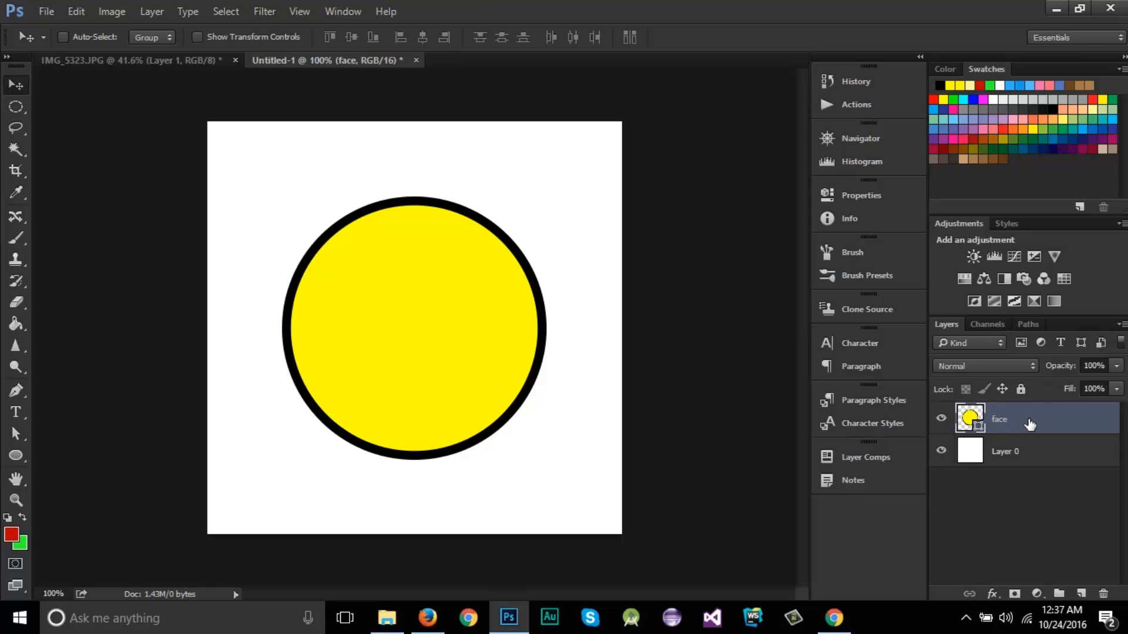
Add a new layer above the face and set the Ellipse tool to a white fill and 3.80 pt stroke.
click(1081, 593)
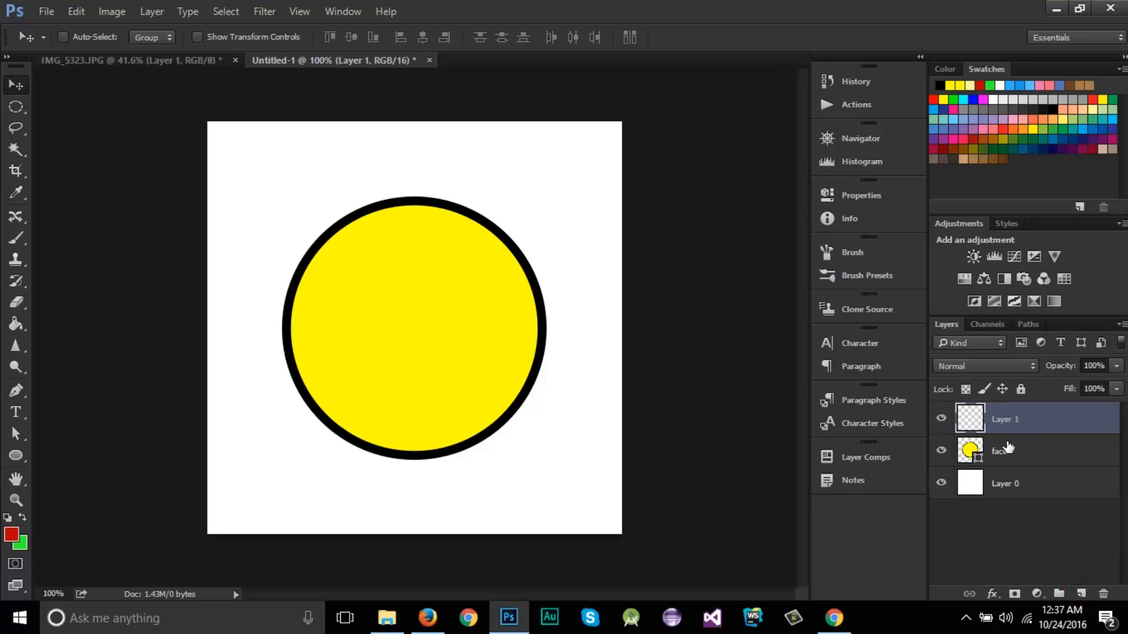
click(20, 458)
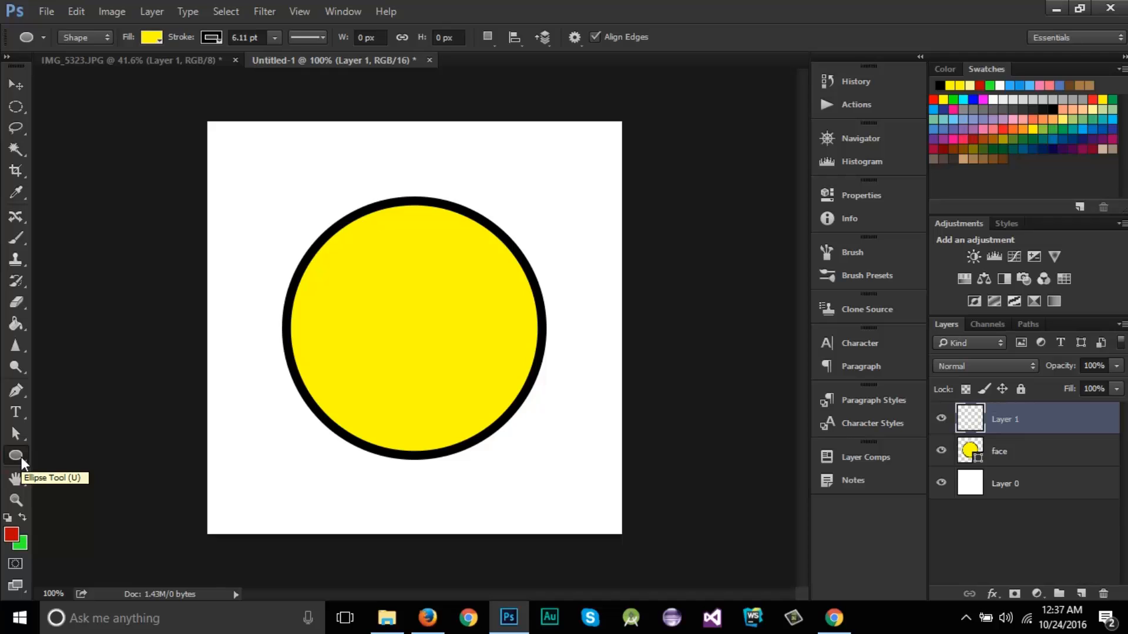
click(154, 37)
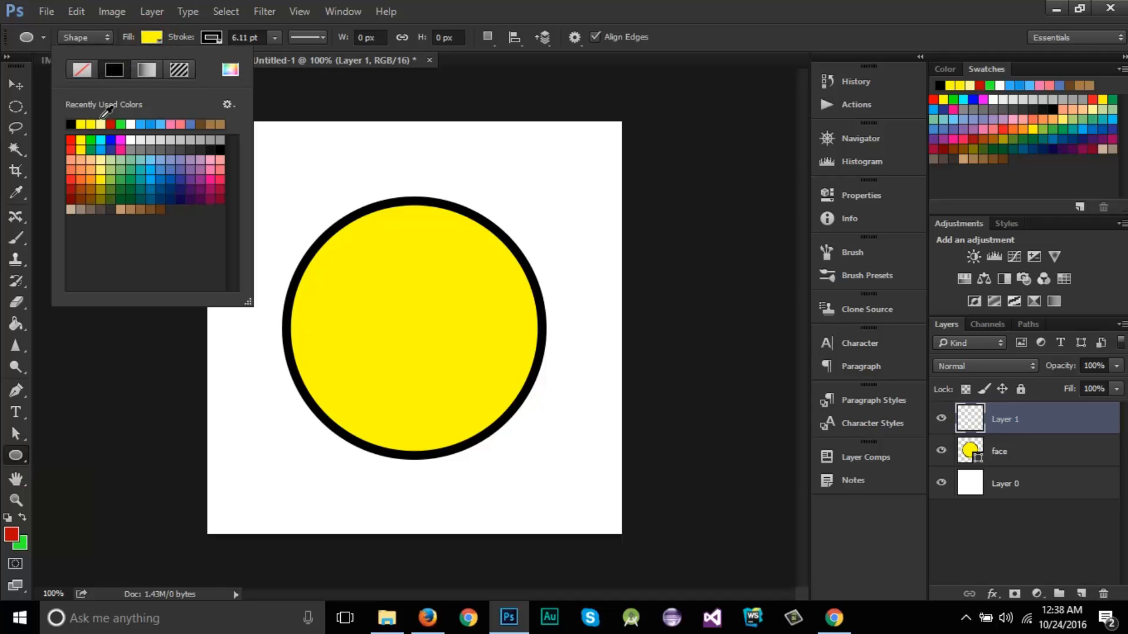
click(130, 124)
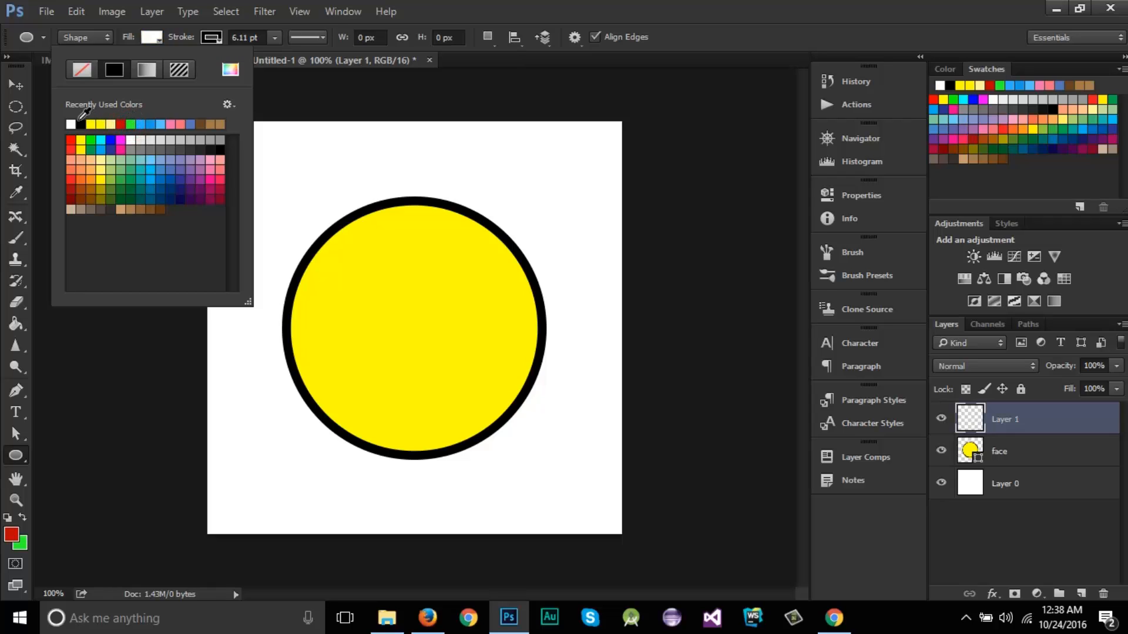
click(507, 2)
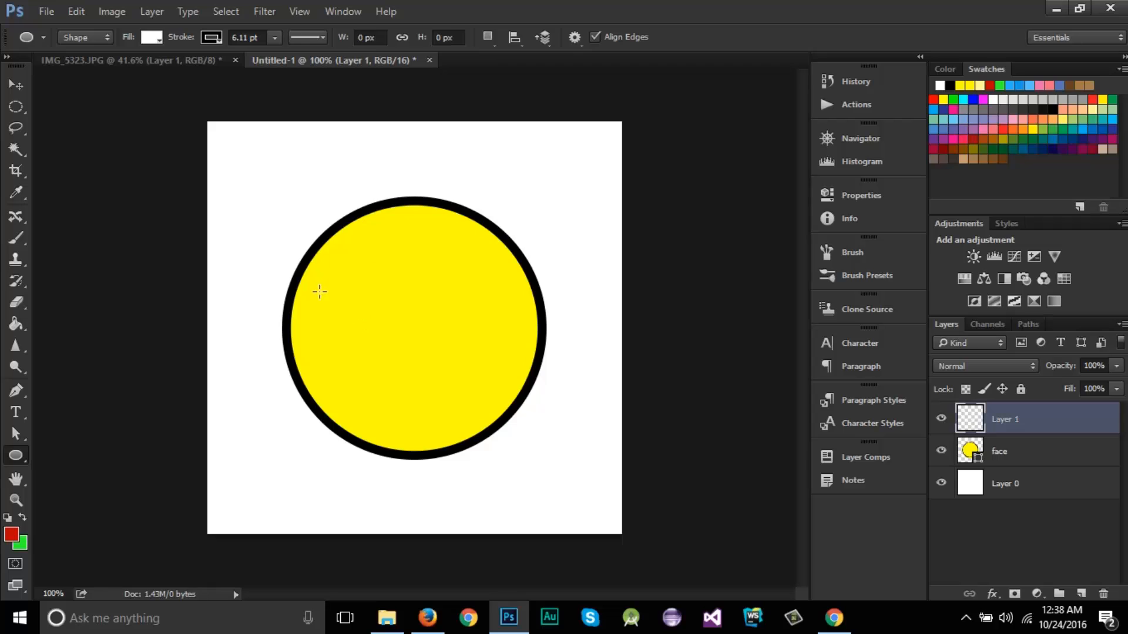
click(274, 38)
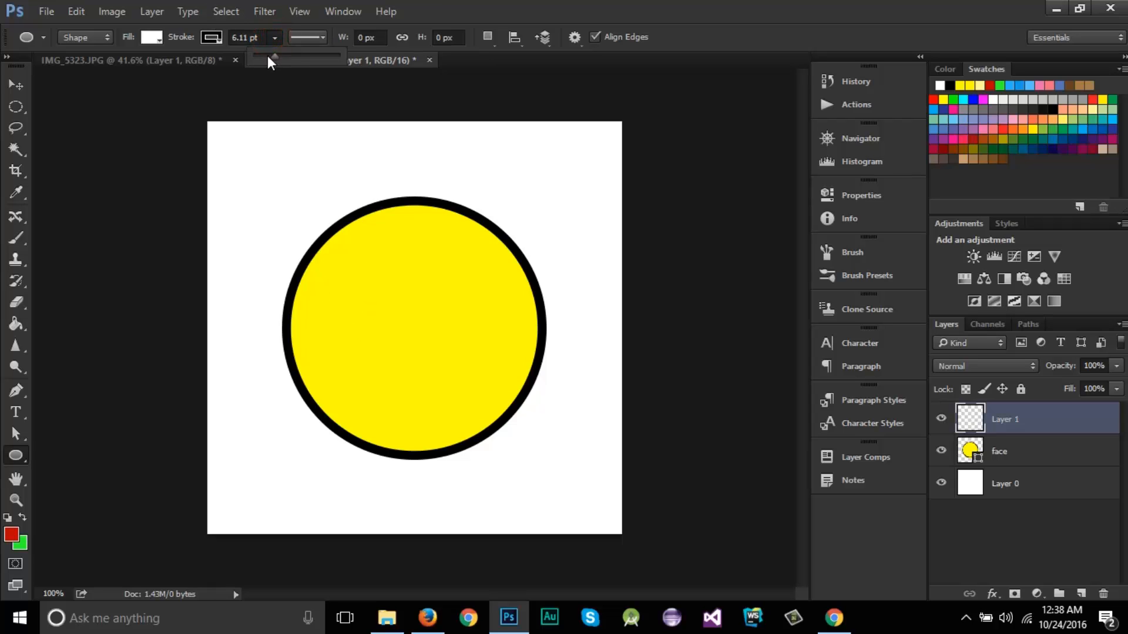
click(513, 4)
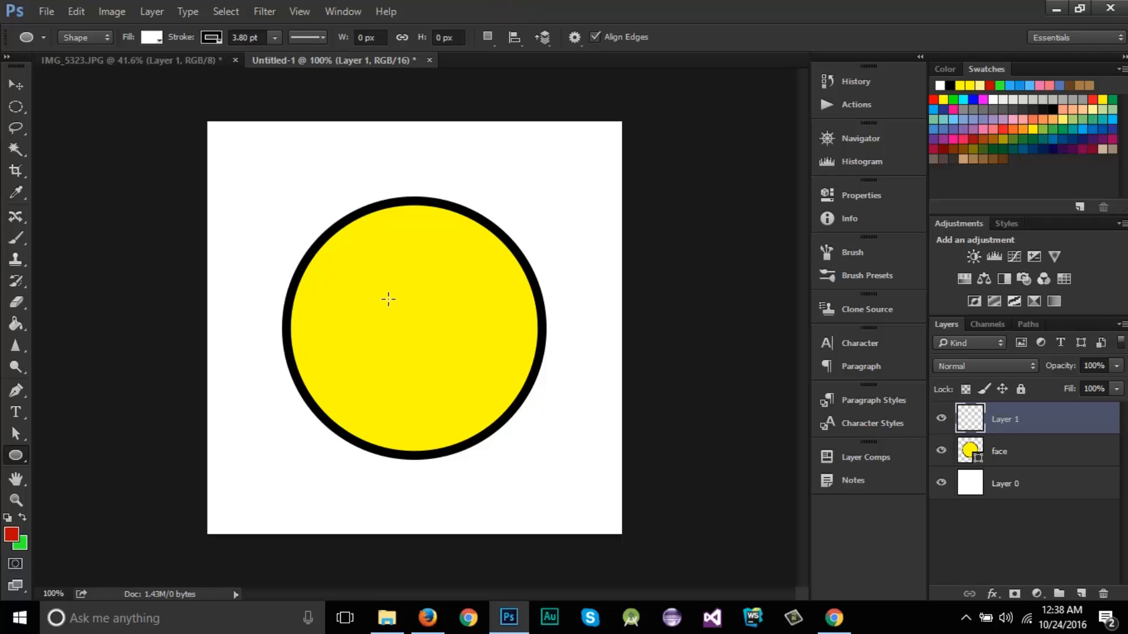
Draw a white circle about 58 px in diameter in the upper-left part of the yellow face.
drag(346, 267, 391, 311)
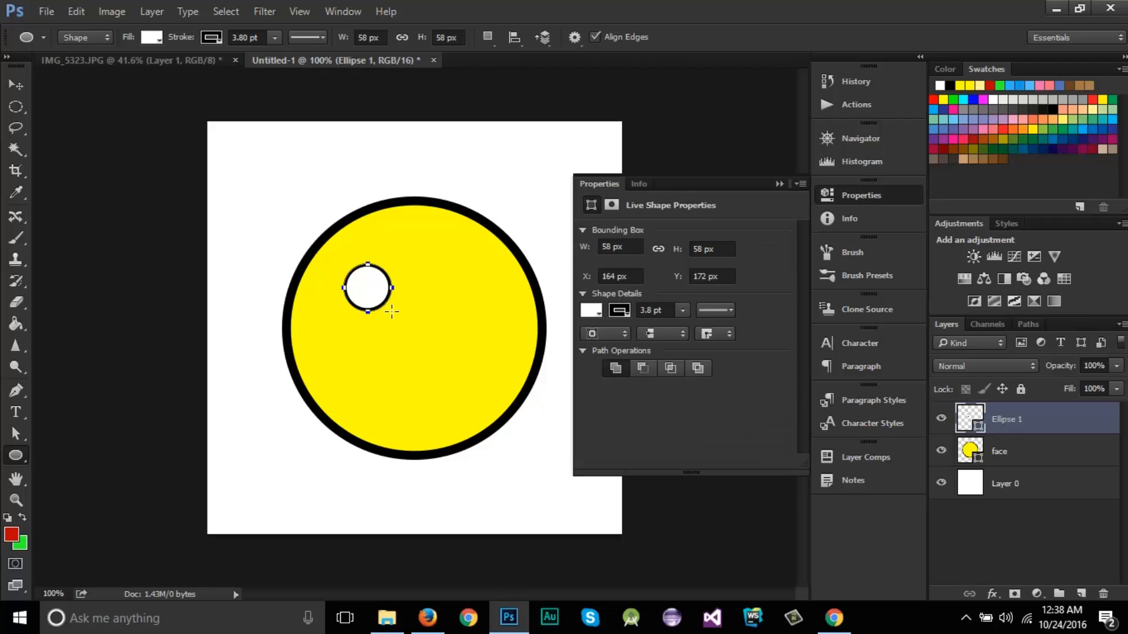
click(778, 183)
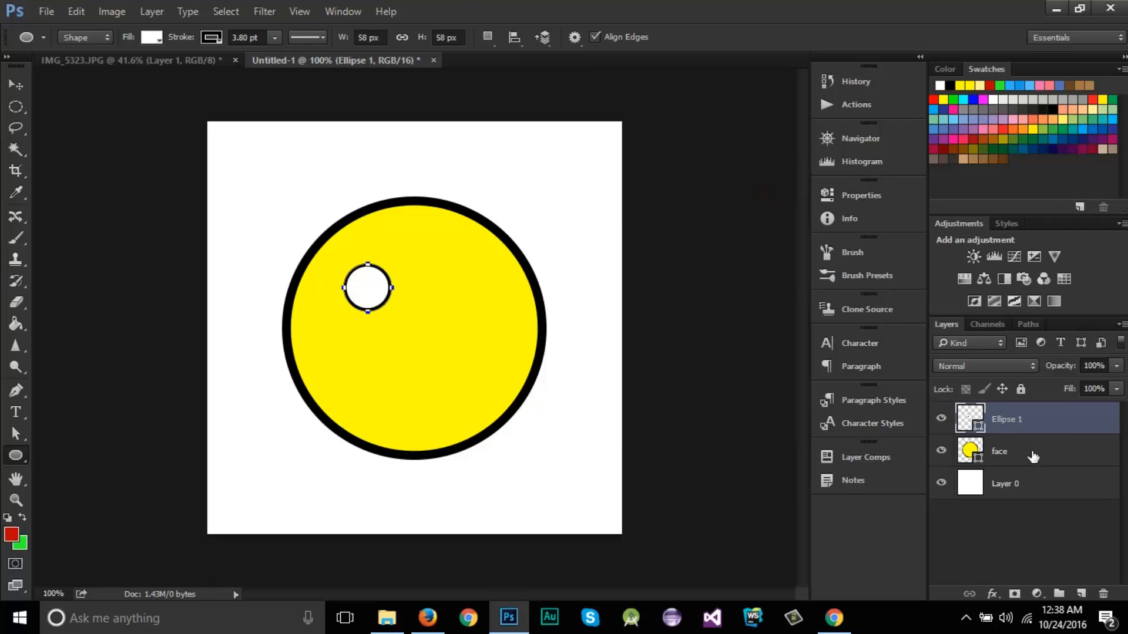
key(Return)
Rename the small white circle's layer as "left eye".
click(1013, 452)
double_click(1009, 419)
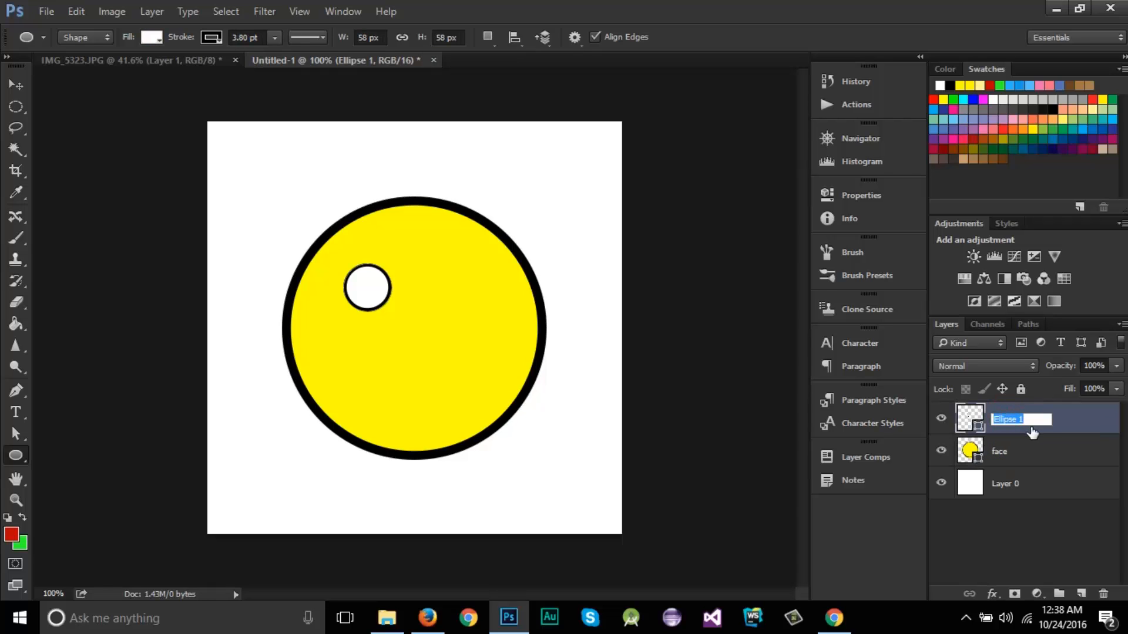
text(left eye)
key(Return)
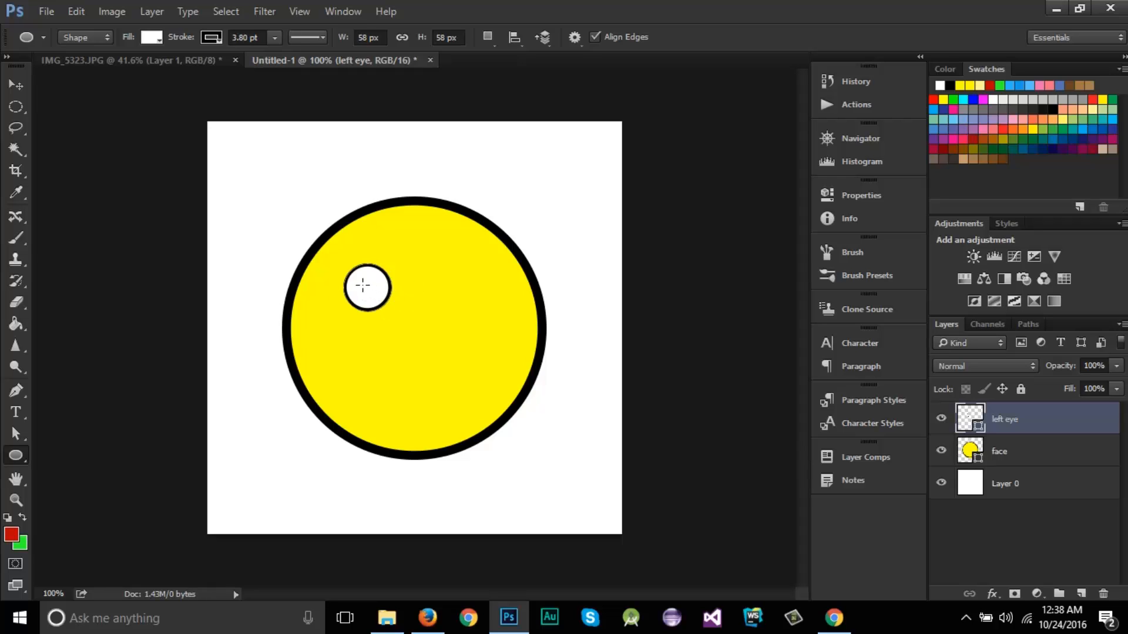
Select the left eye layer and duplicate it.
click(1023, 454)
click(1027, 426)
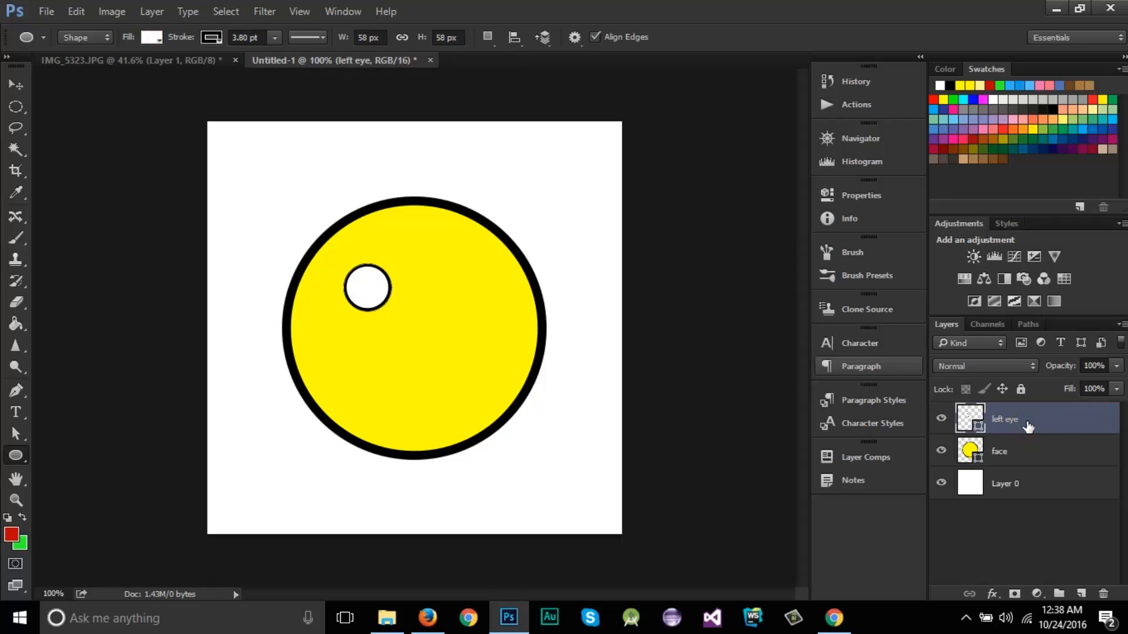
key(ctrl+j)
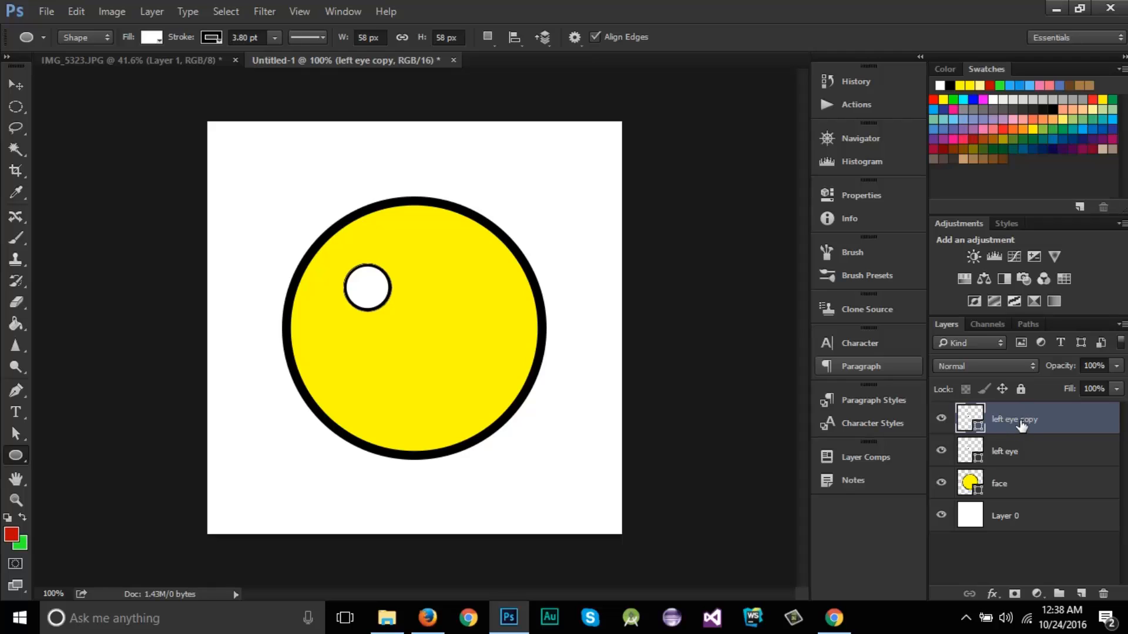
click(1025, 456)
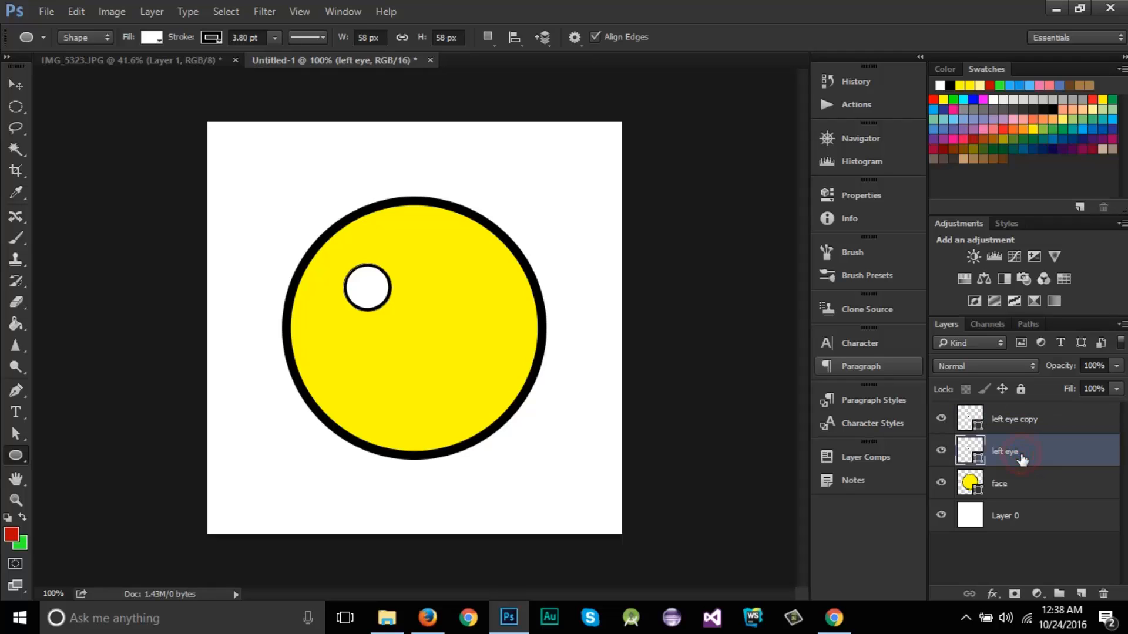
click(1021, 421)
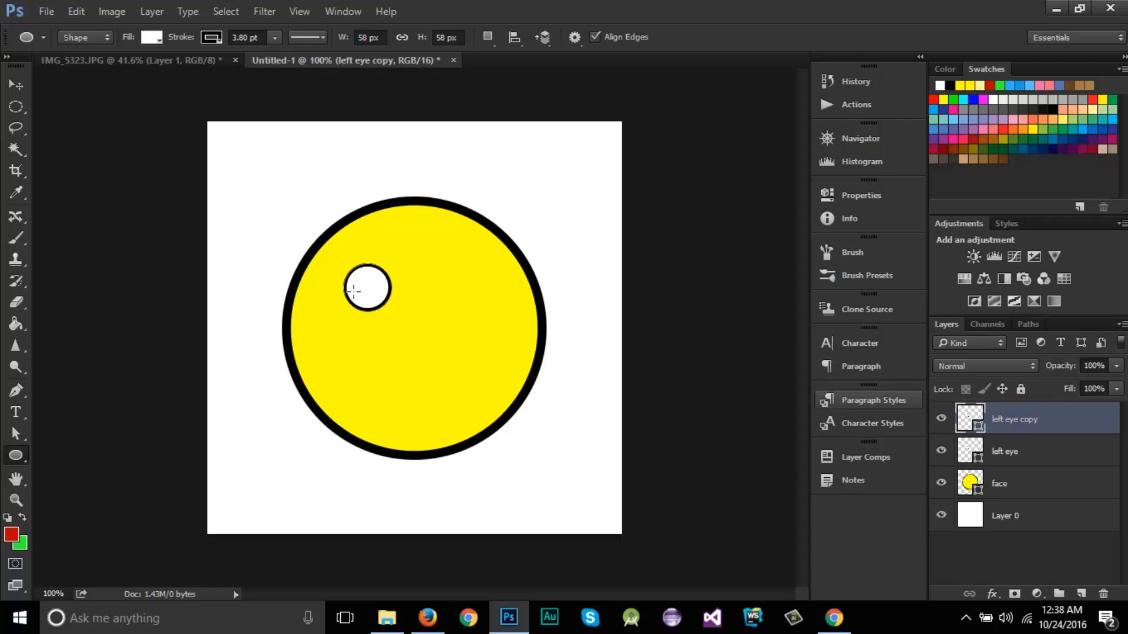
click(1030, 450)
click(1024, 420)
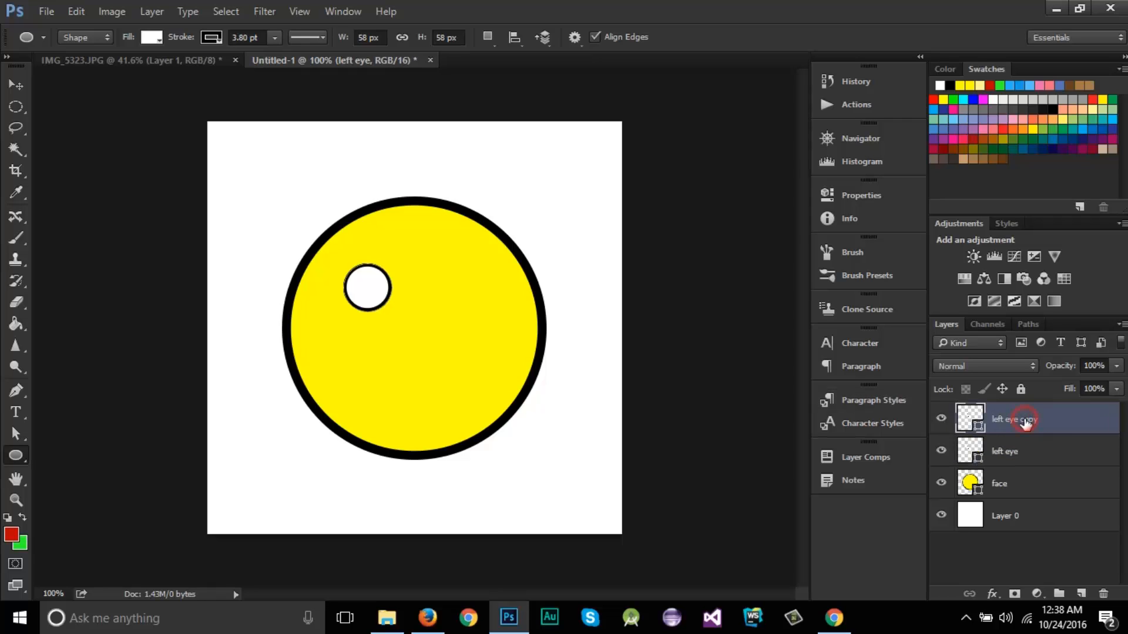
click(1015, 451)
click(1013, 421)
click(1008, 457)
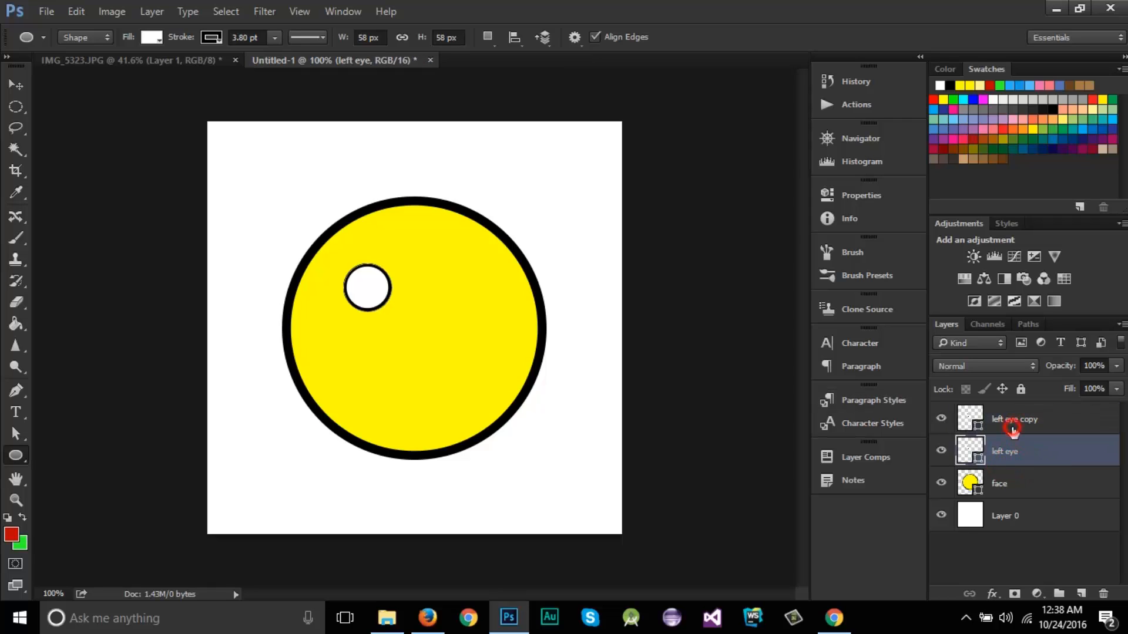
click(1013, 430)
click(1010, 452)
click(1012, 421)
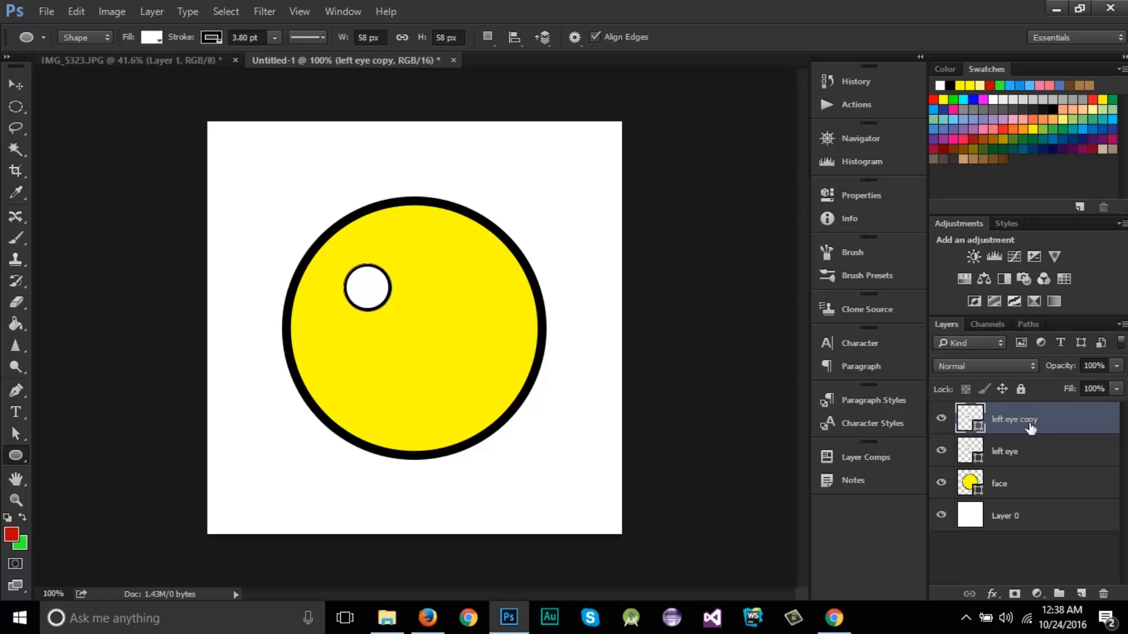
click(1027, 458)
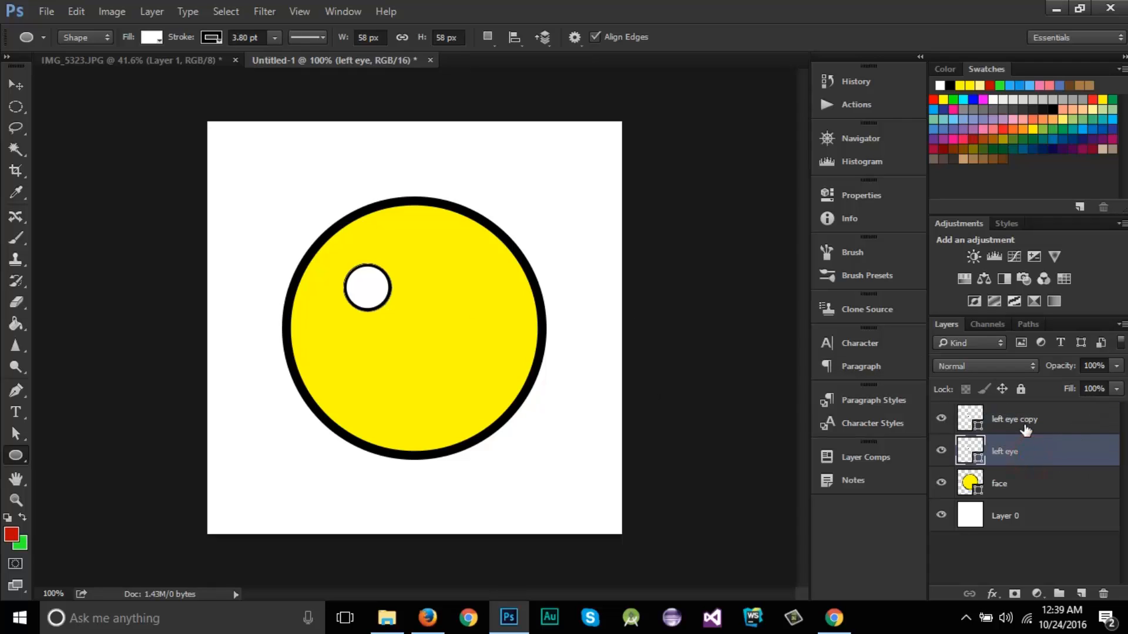
Rename the duplicated eye layer as "right eye".
click(1024, 429)
double_click(1012, 418)
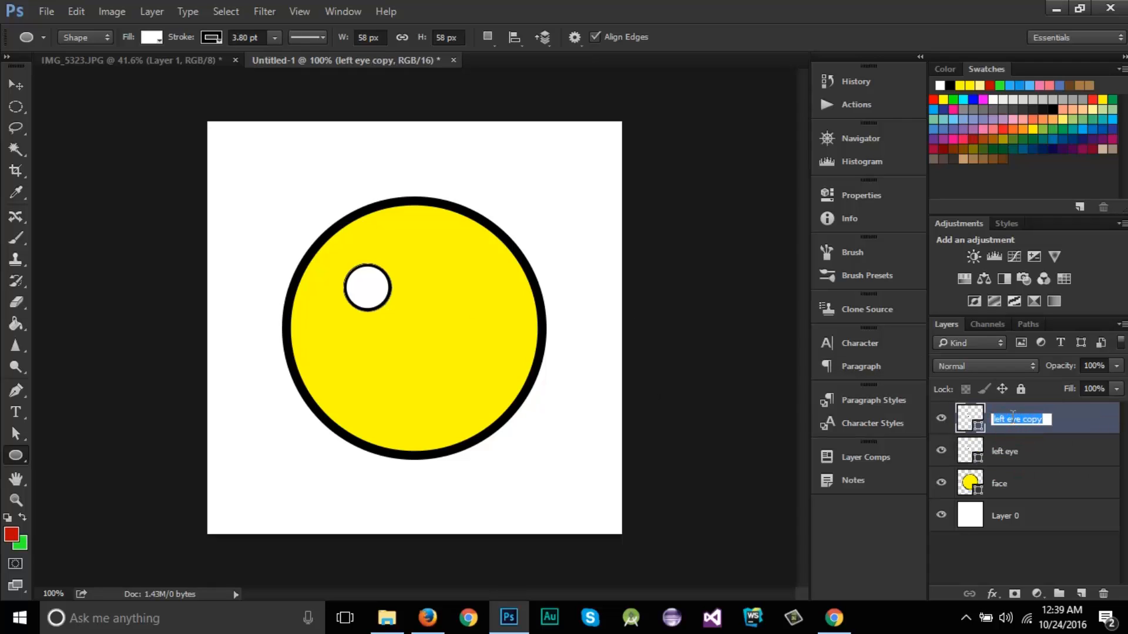
text(right eye)
key(Return)
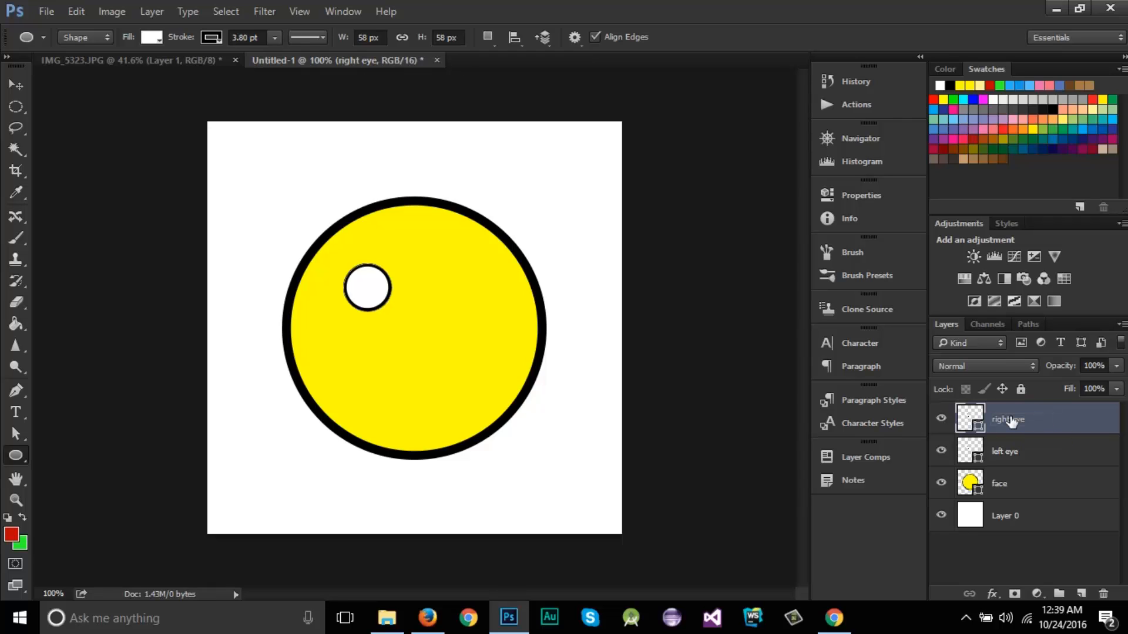
Move the right eye horizontally to the right half of the face, level with the left eye.
click(1068, 456)
click(1081, 420)
key(v)
drag(410, 337, 490, 333)
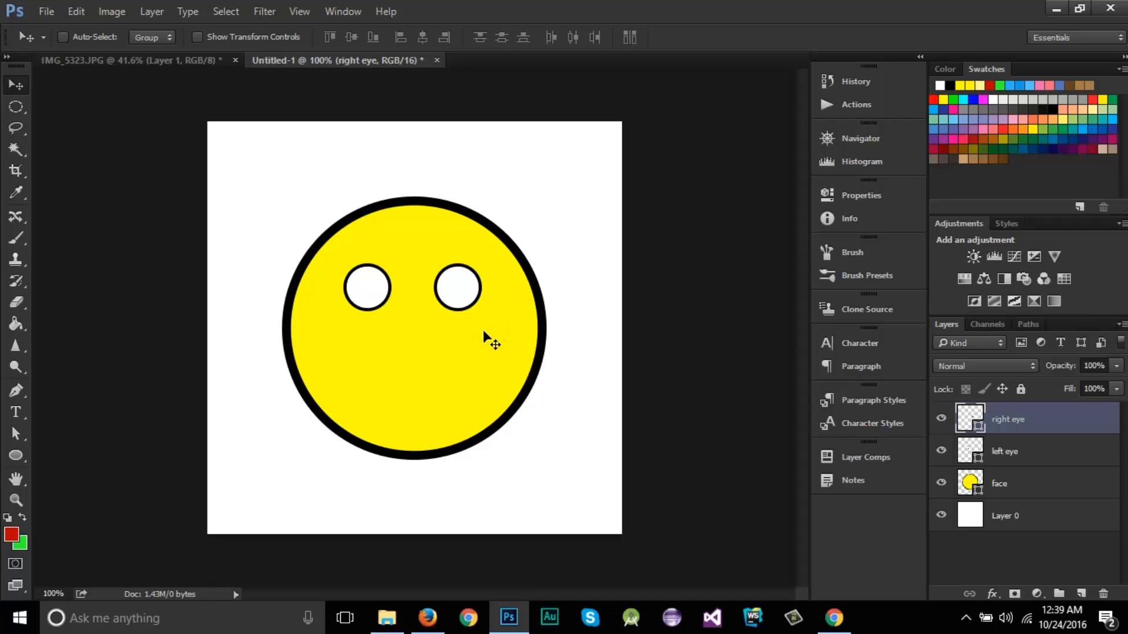
click(1040, 460)
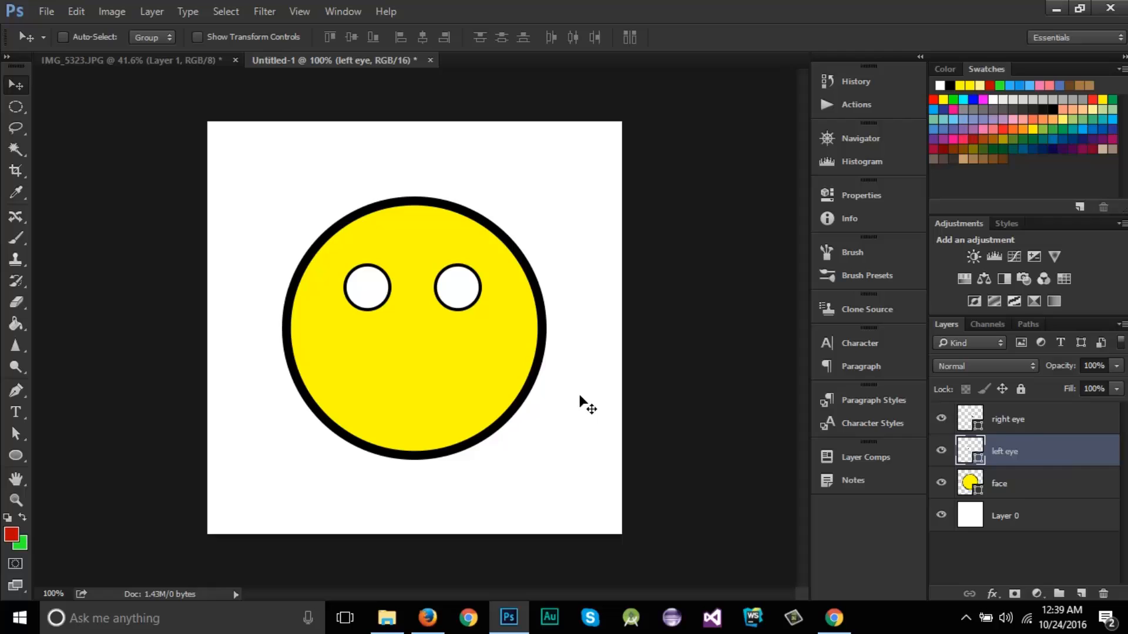
click(1032, 428)
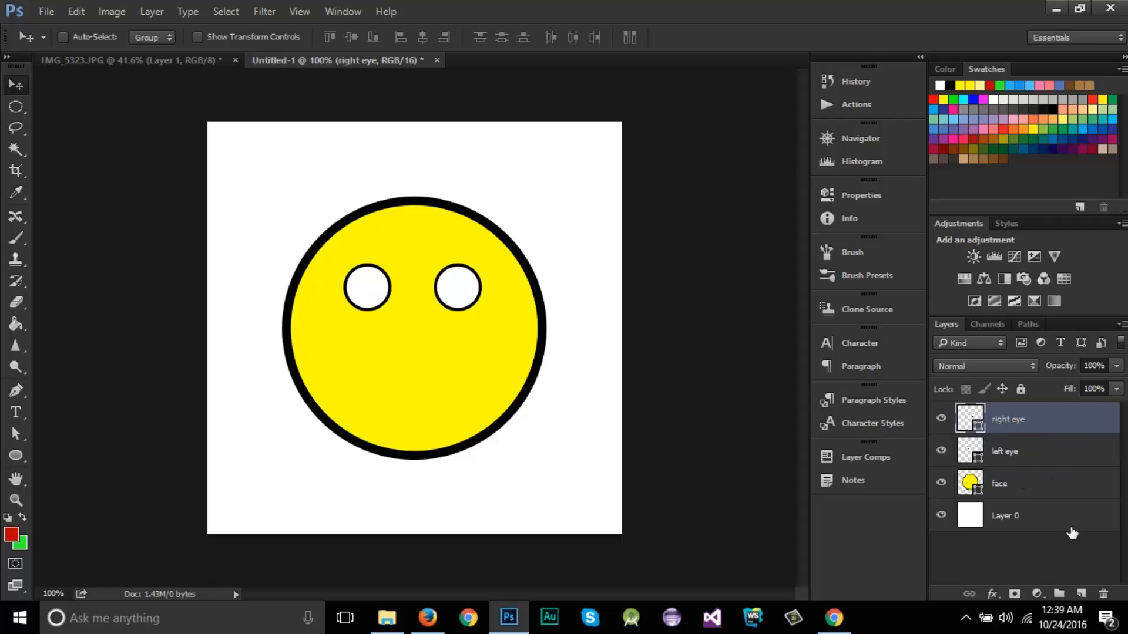
On a new layer, draw a horizontal mouth bar about 147 px long below the eyes with the Line tool at 40 px weight.
click(1079, 592)
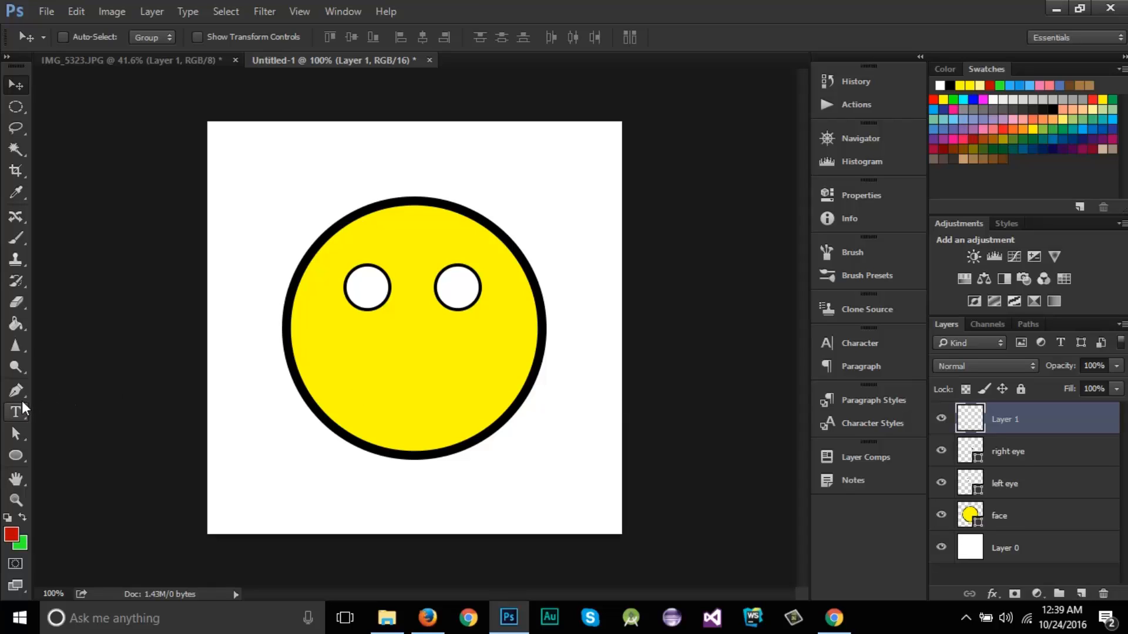
click(23, 457)
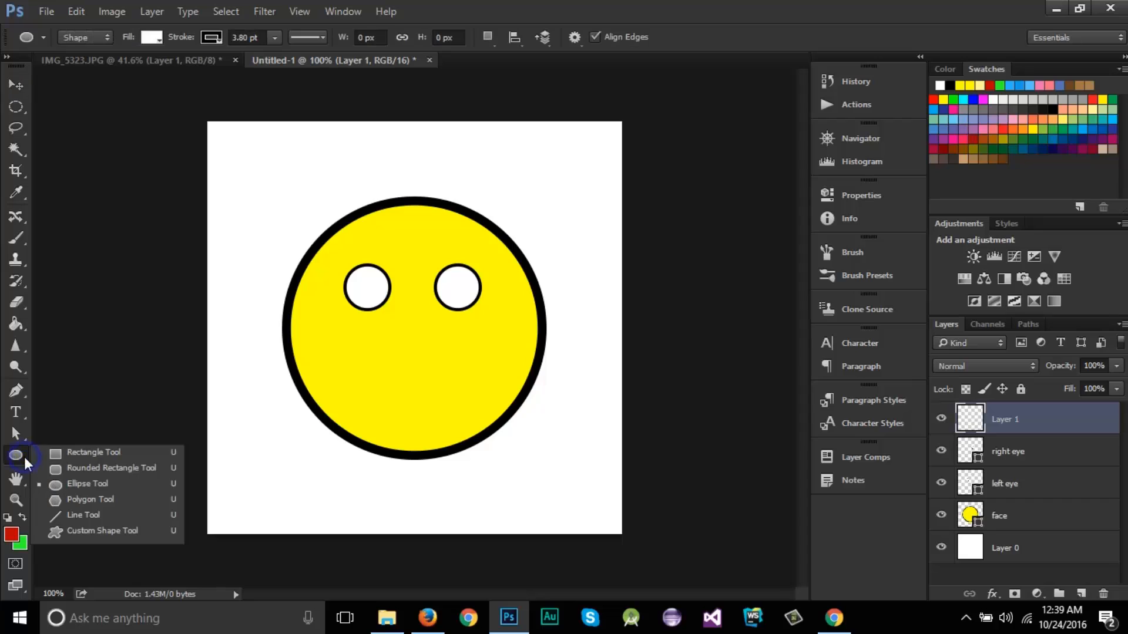
click(110, 513)
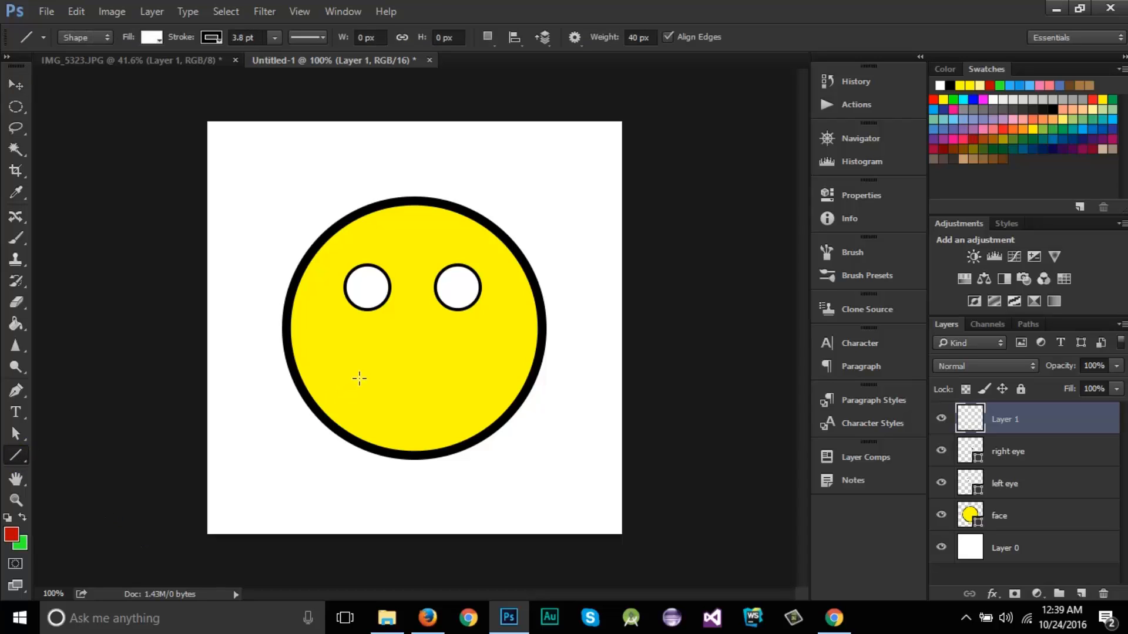
drag(351, 374, 474, 374)
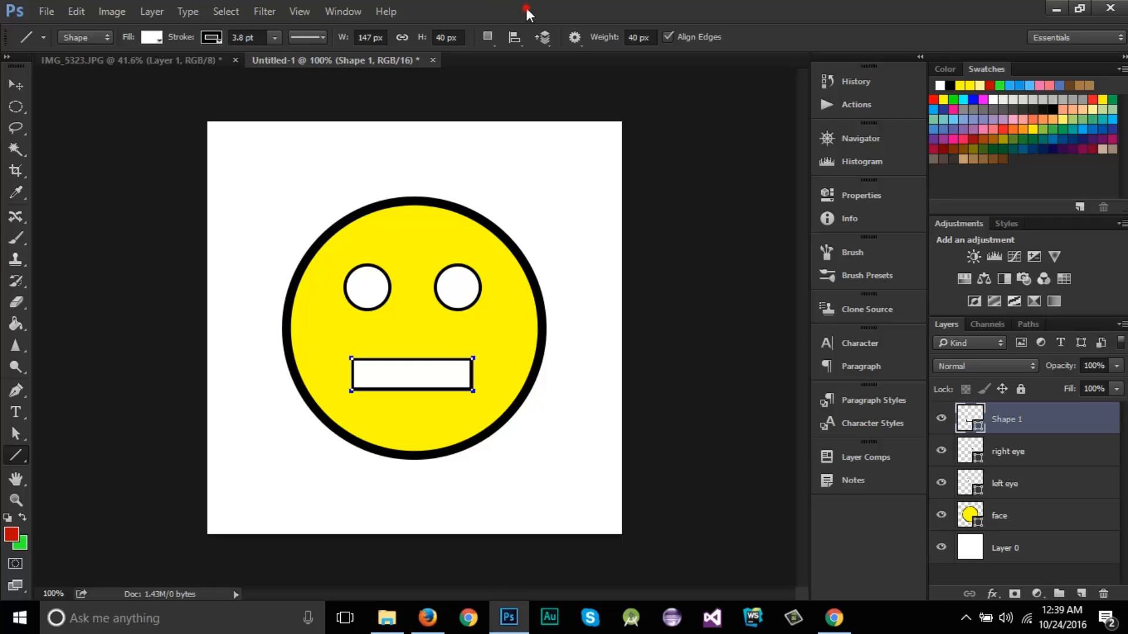
key(Return)
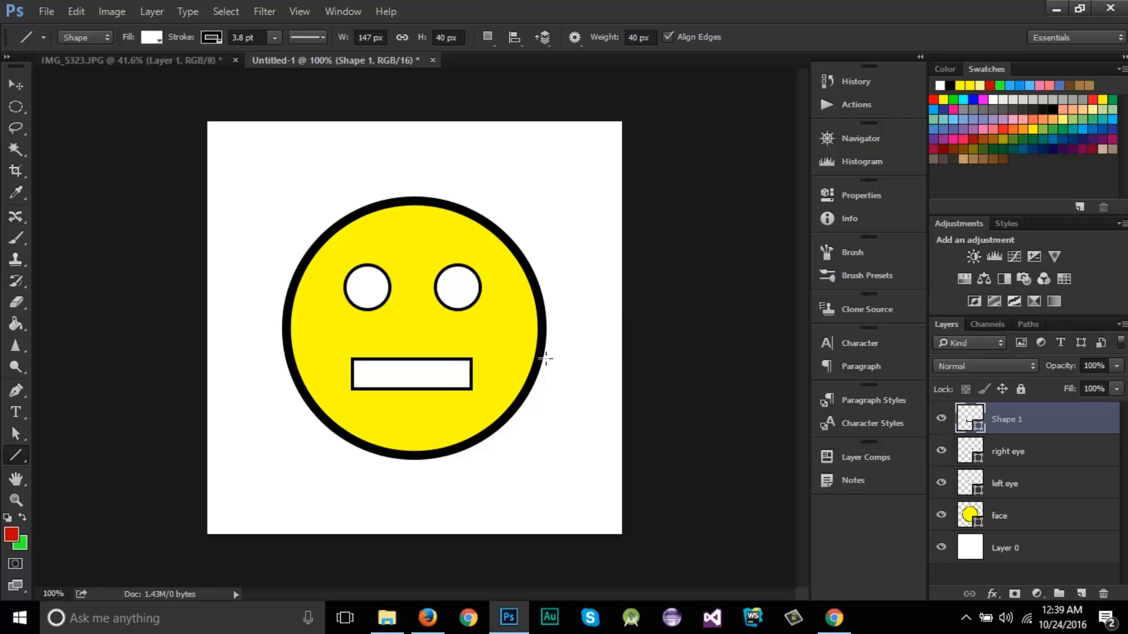
Rename the white bar's Shape 1 layer as "mouth".
click(1011, 452)
double_click(1009, 419)
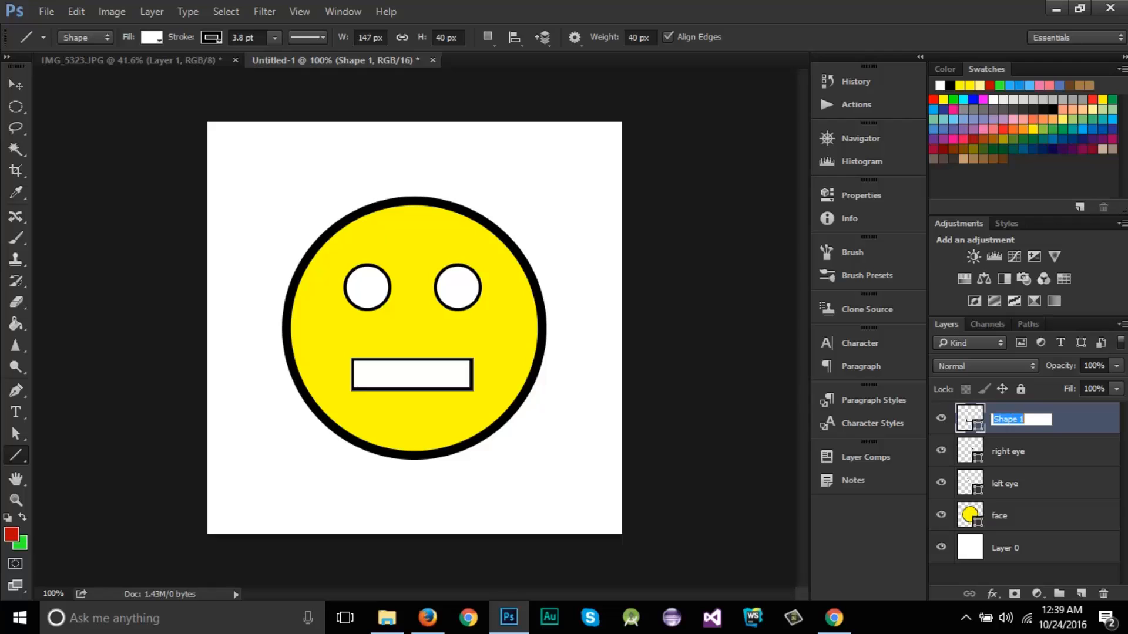
text(mouth)
key(Return)
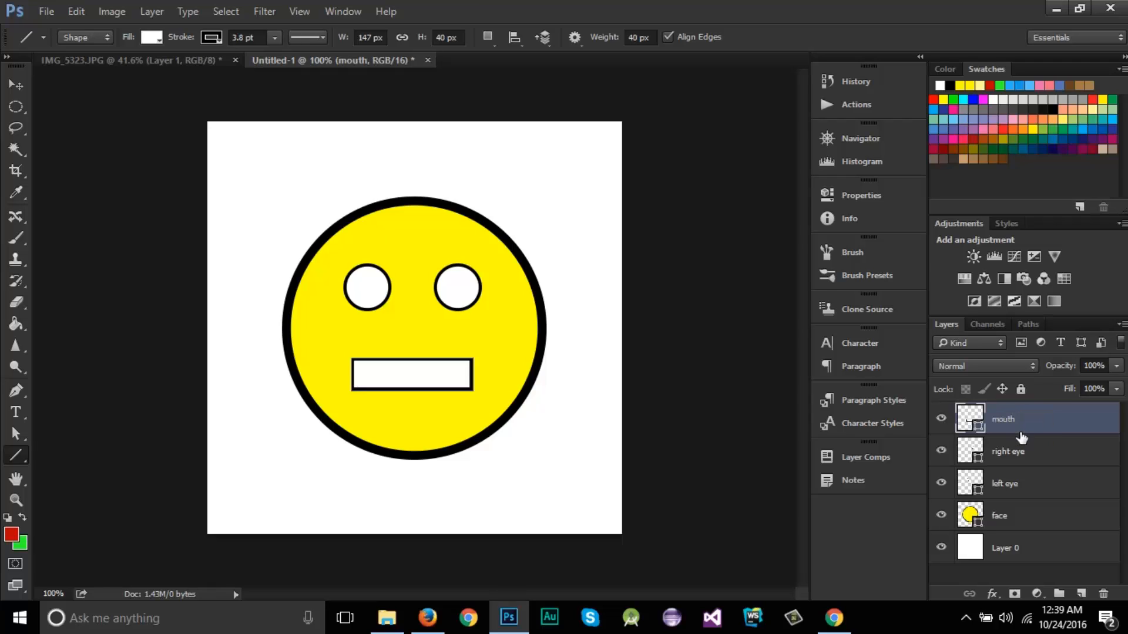
Select the right eye, left eye, face and mouth layers in turn to review which part of the smiley each holds.
click(1030, 456)
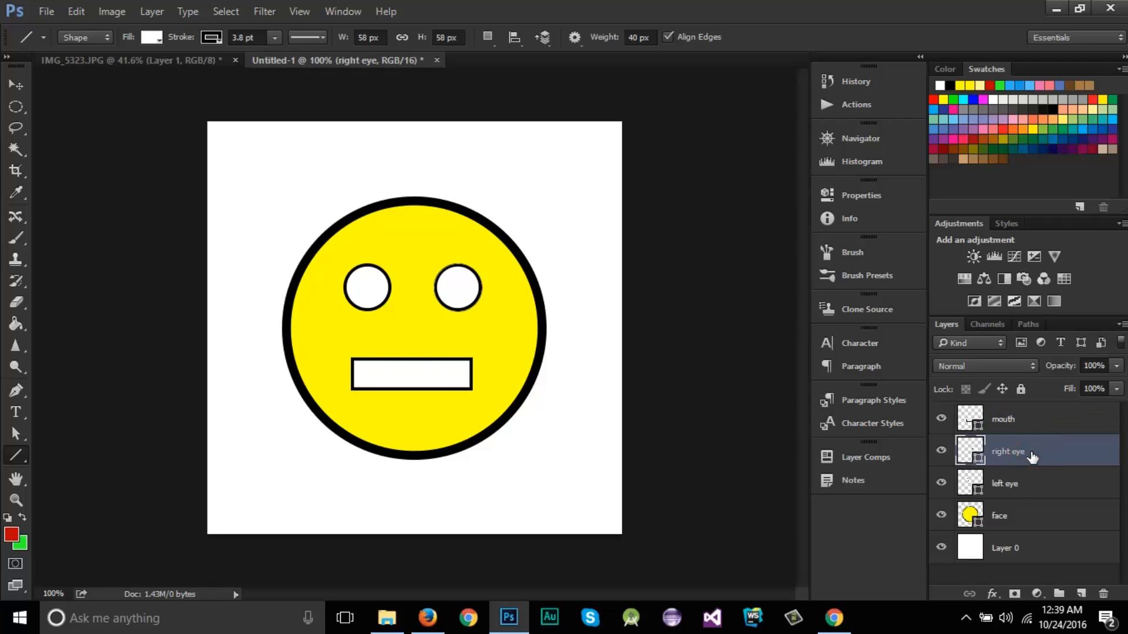
click(1023, 492)
click(1024, 519)
click(1035, 488)
click(1030, 456)
click(1033, 482)
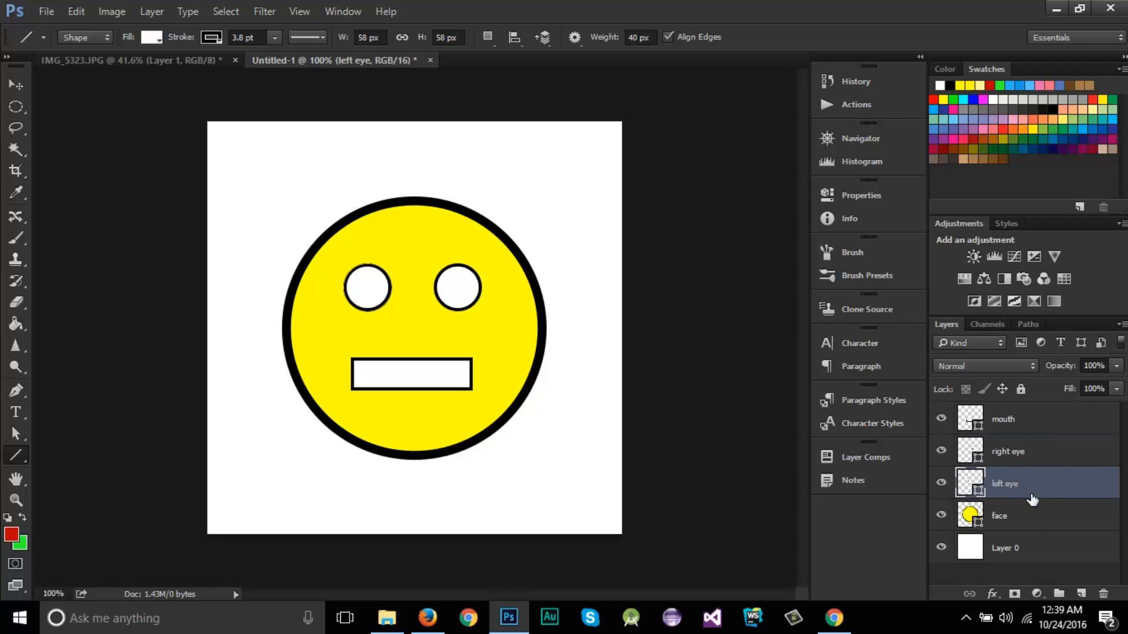
click(1028, 517)
click(1010, 420)
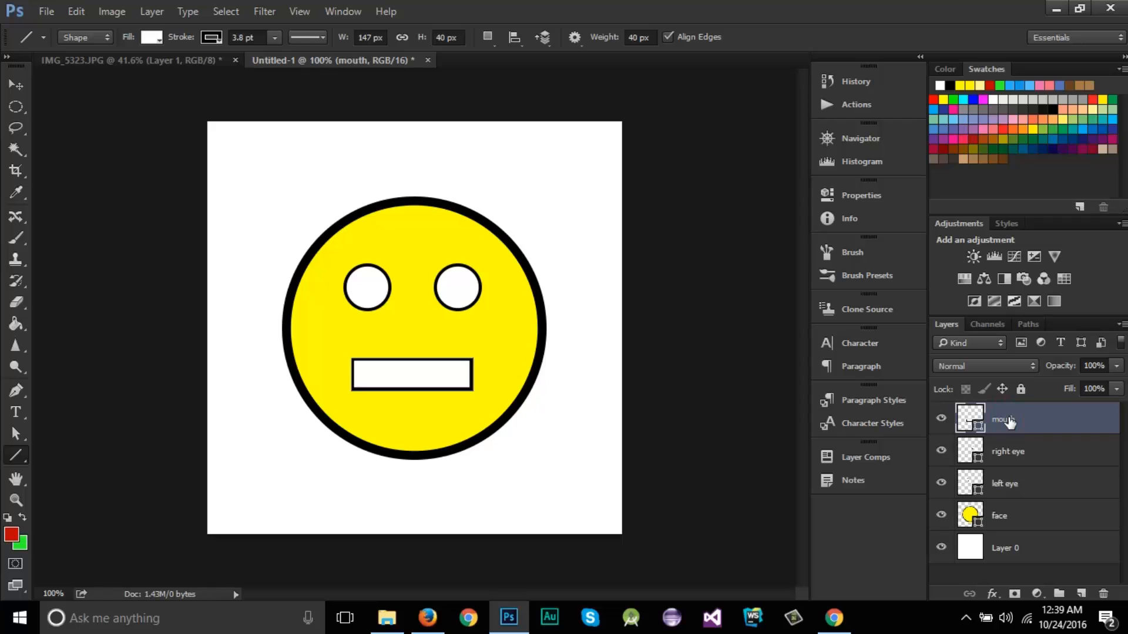
click(1035, 491)
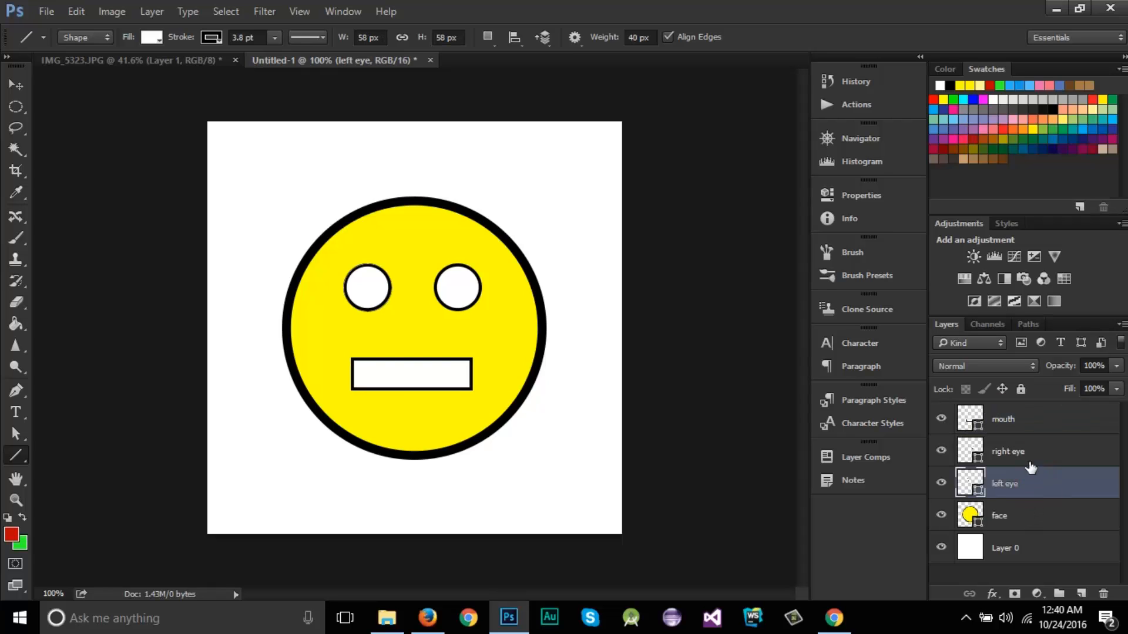
click(1027, 452)
click(1027, 482)
click(1035, 454)
Group the left eye and right eye layers and name the group "eyes".
click(1030, 484)
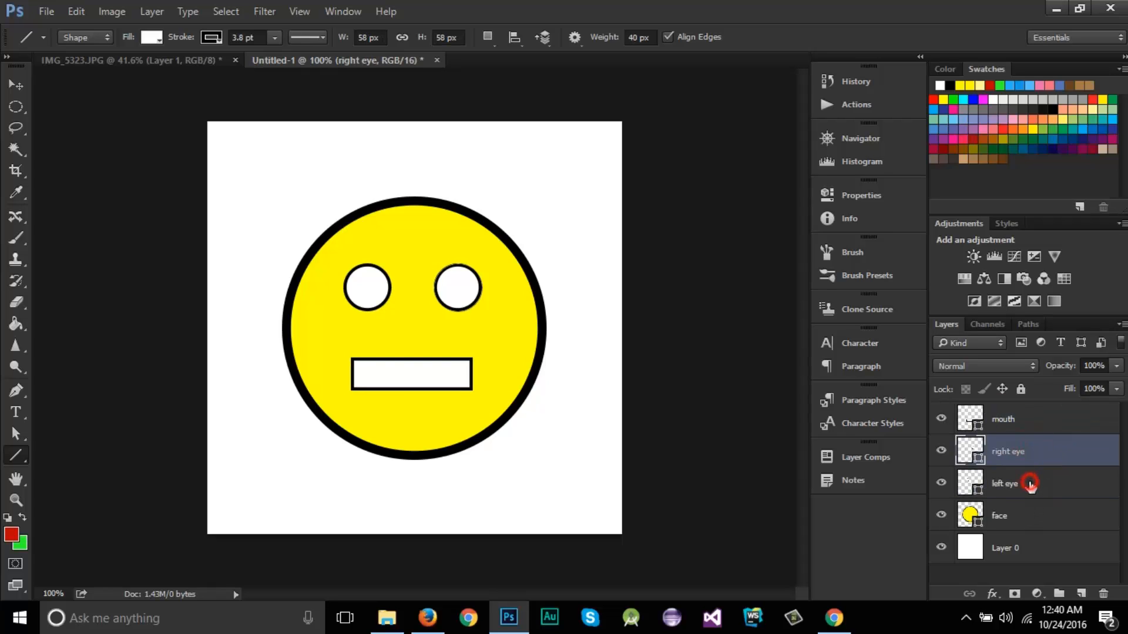
ctrl+click(1030, 456)
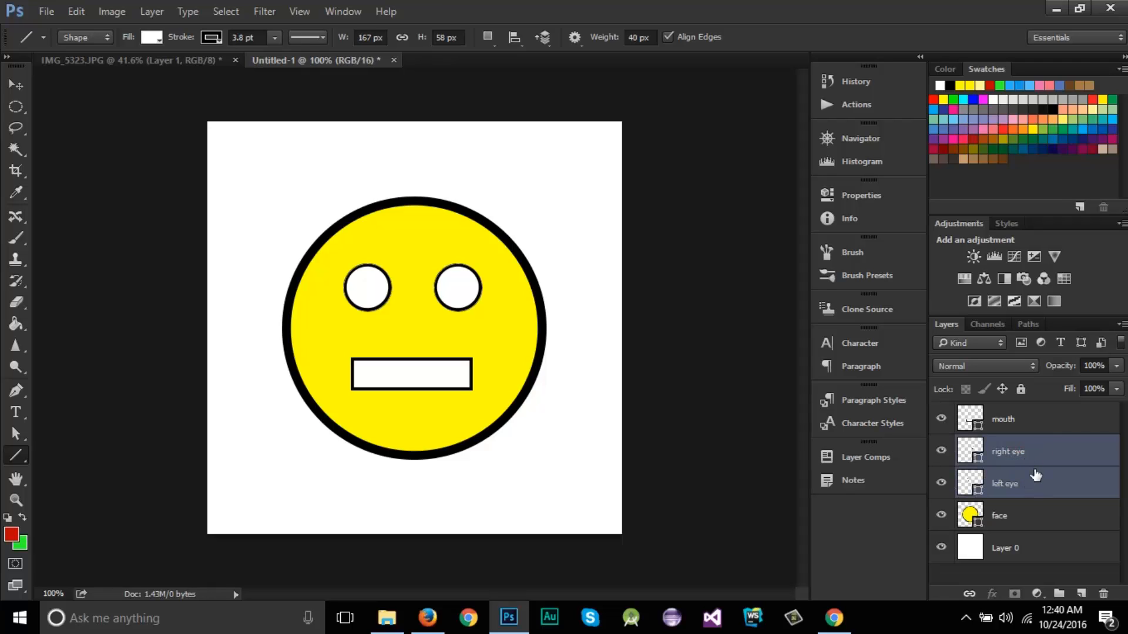
key(ctrl+g)
click(1034, 470)
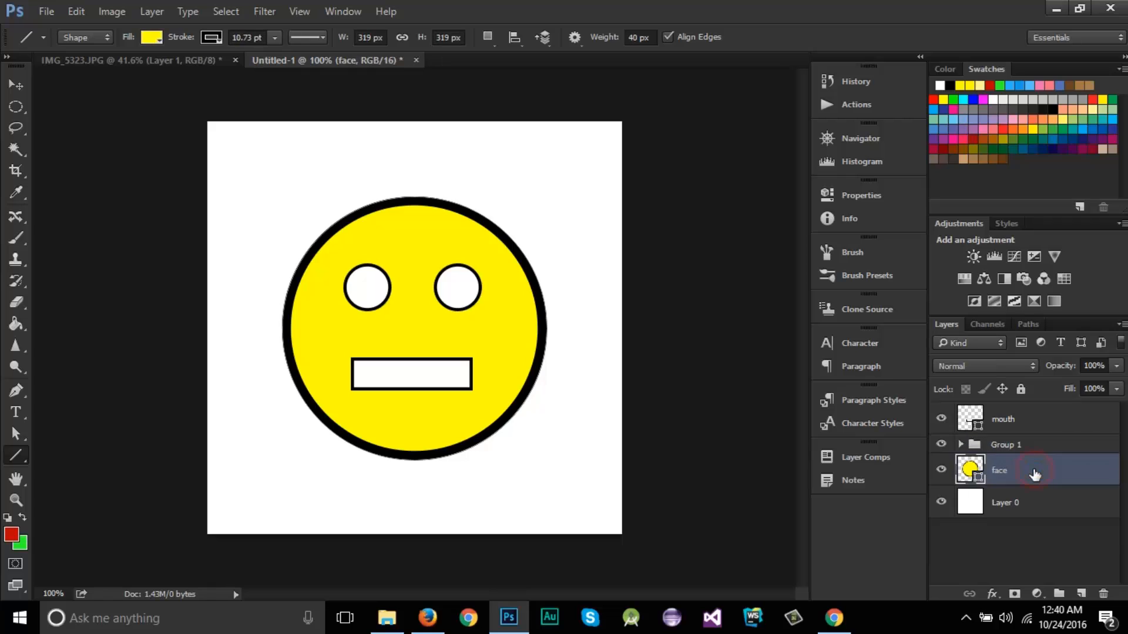
double_click(1011, 447)
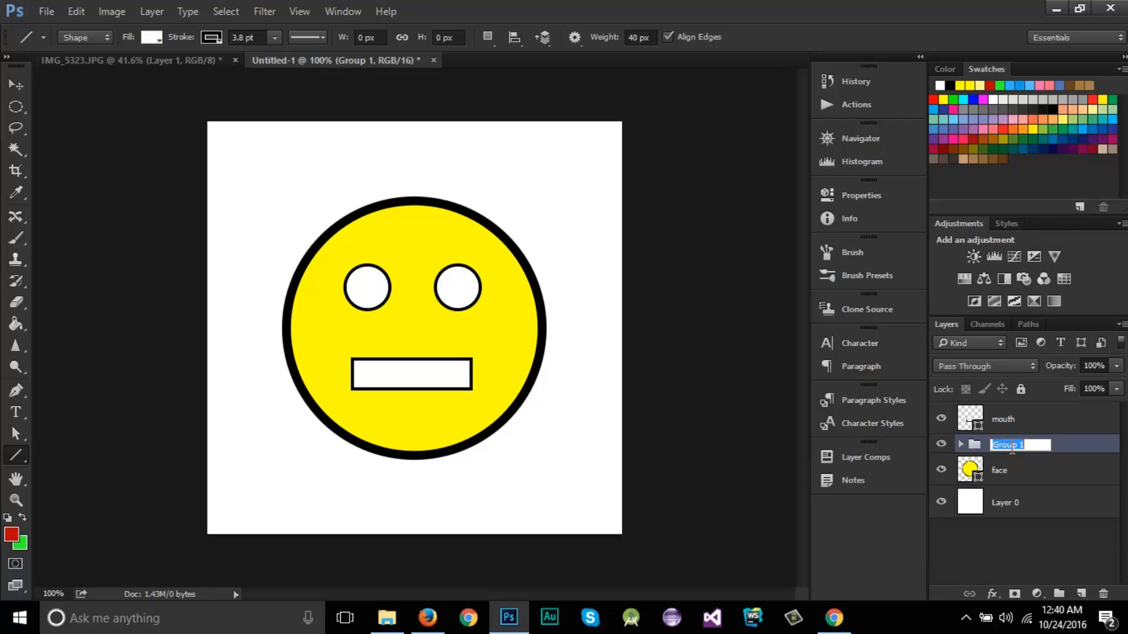
text(eyes)
key(Return)
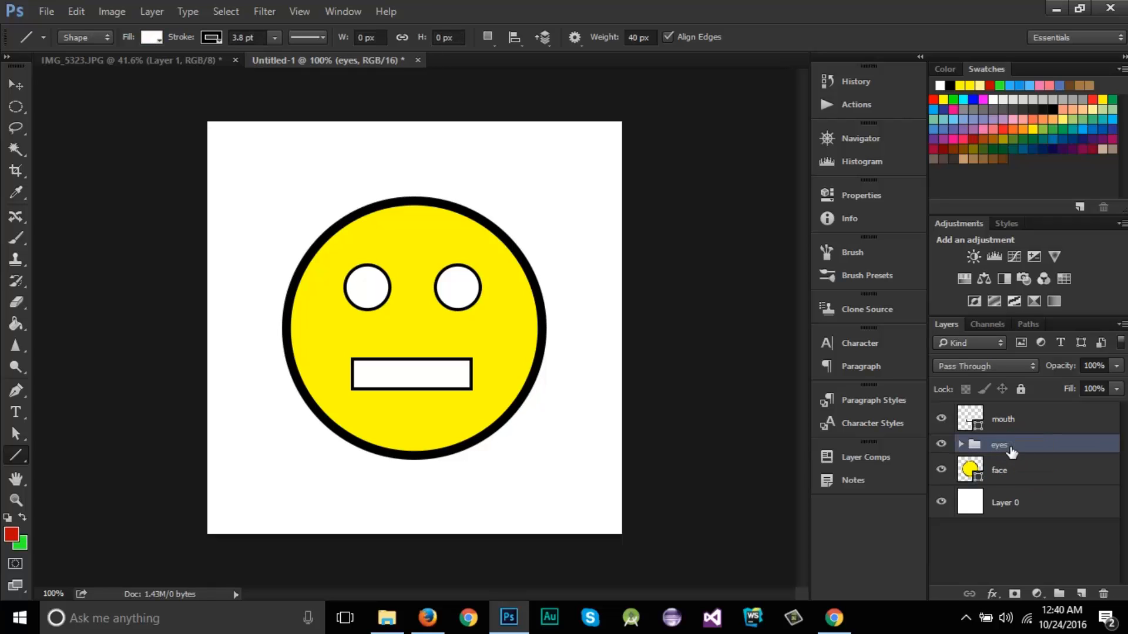
Expand and collapse the eyes group to examine its contents, and go through the face, eyes and mouth entries in the layer stack.
click(961, 445)
click(961, 445)
click(962, 445)
click(962, 445)
click(961, 444)
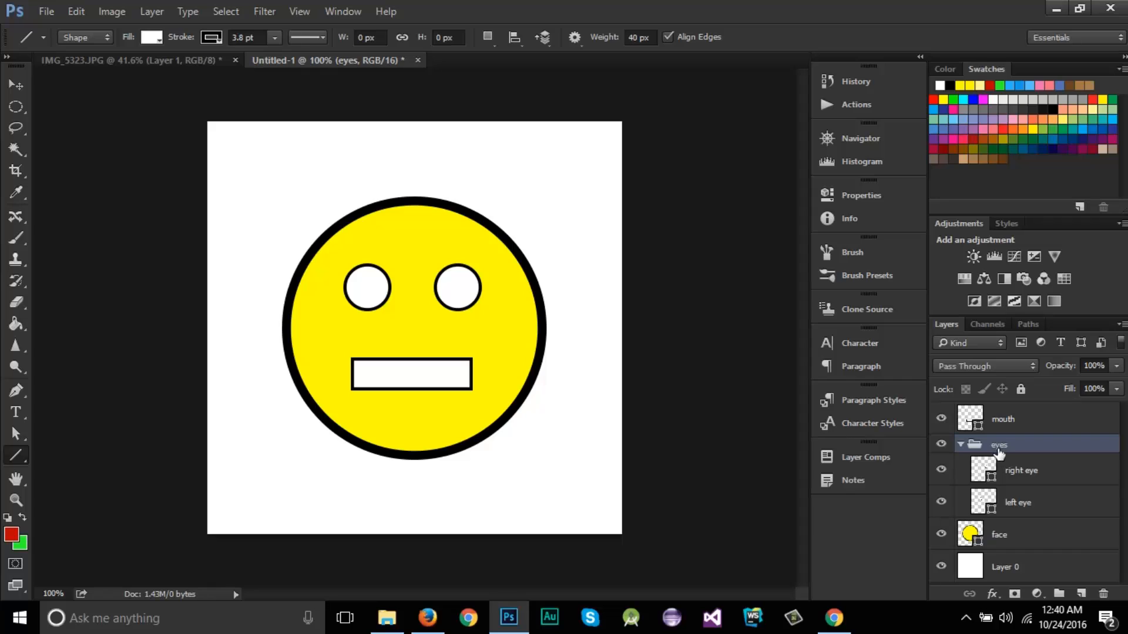
click(961, 445)
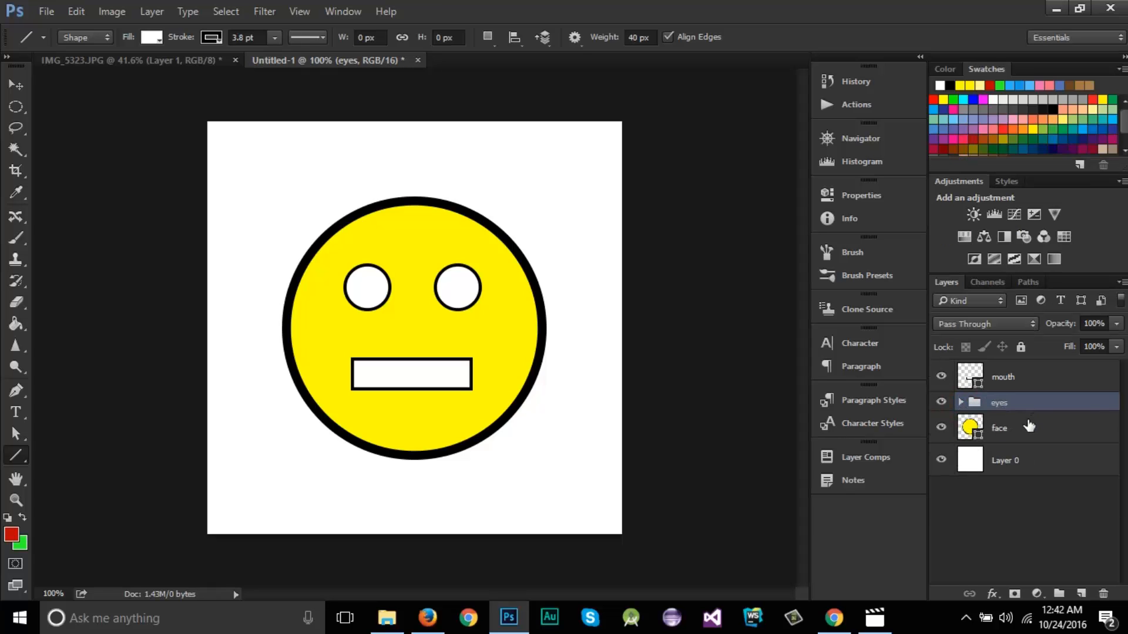
click(1022, 429)
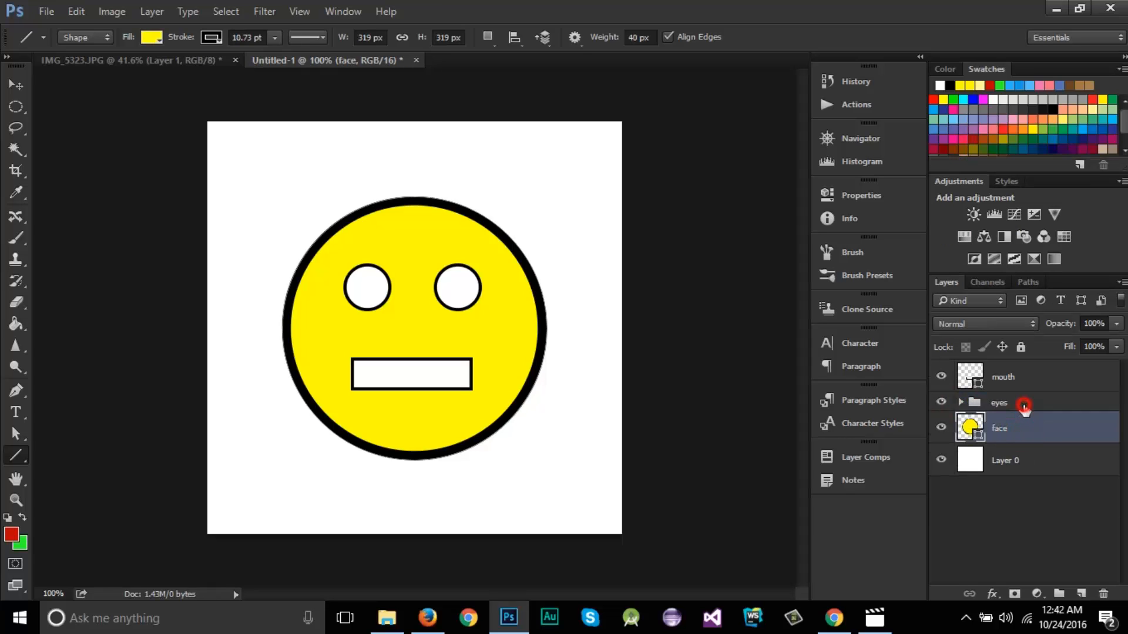
click(1024, 405)
click(1022, 380)
click(1022, 403)
click(1021, 428)
click(1008, 404)
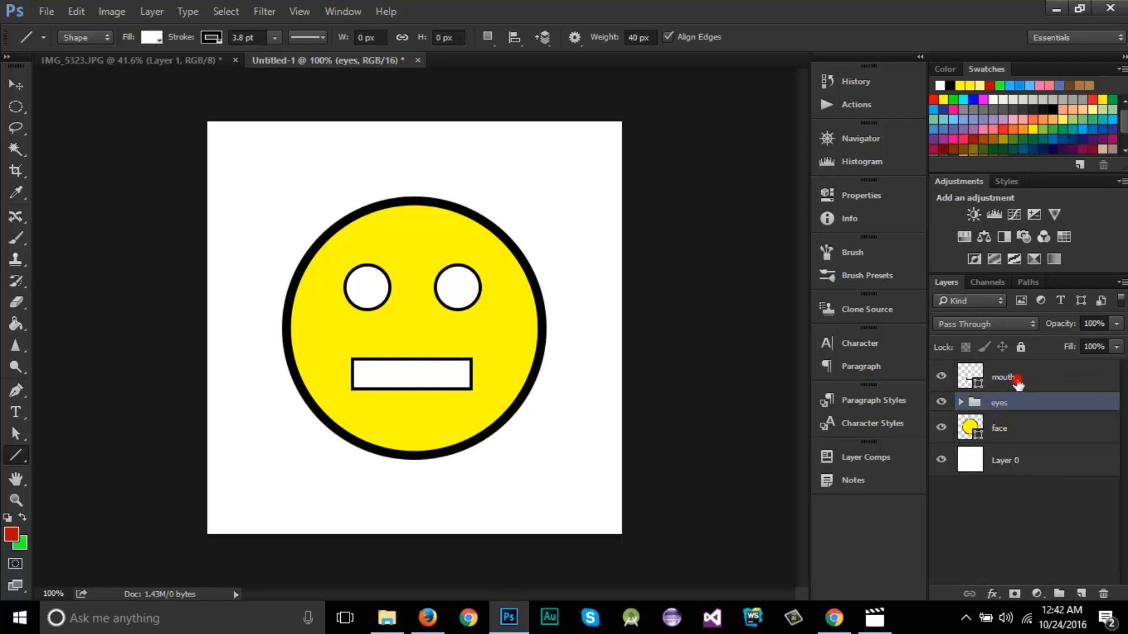
click(1017, 382)
Group the face layer, the eyes group and the mouth layer together and name the new group "smiley".
click(1026, 428)
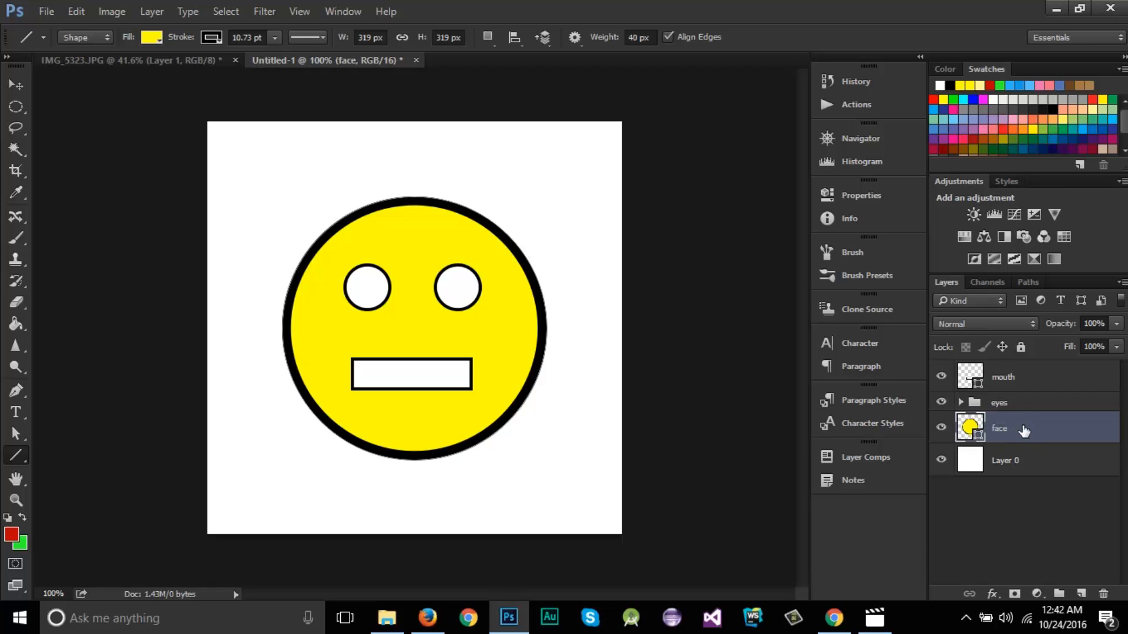
shift+click(1029, 378)
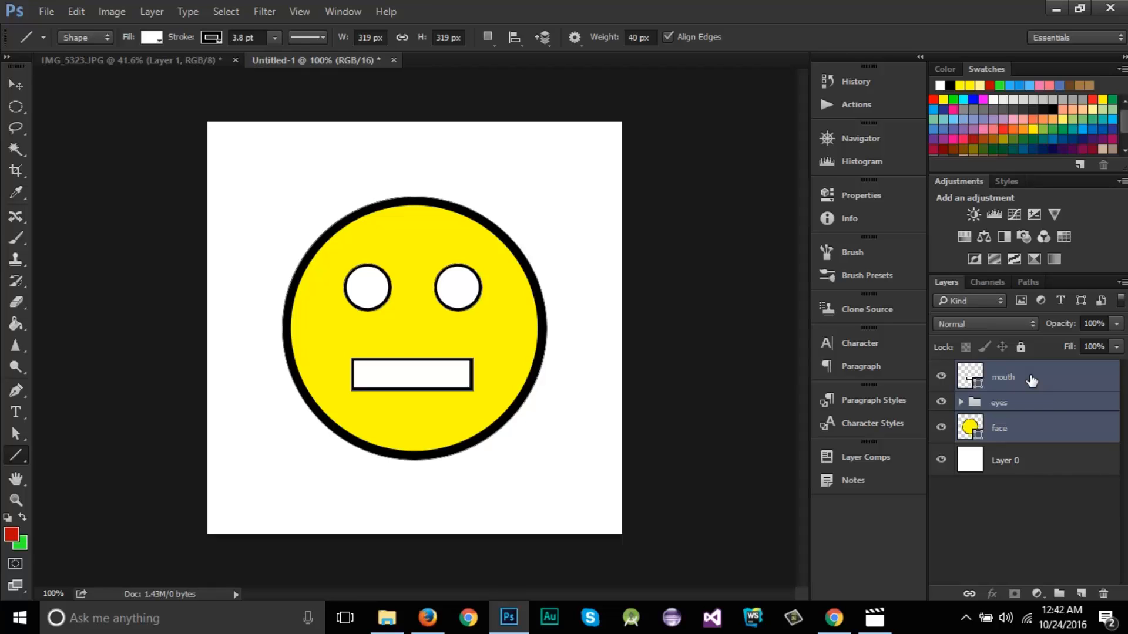
key(ctrl+g)
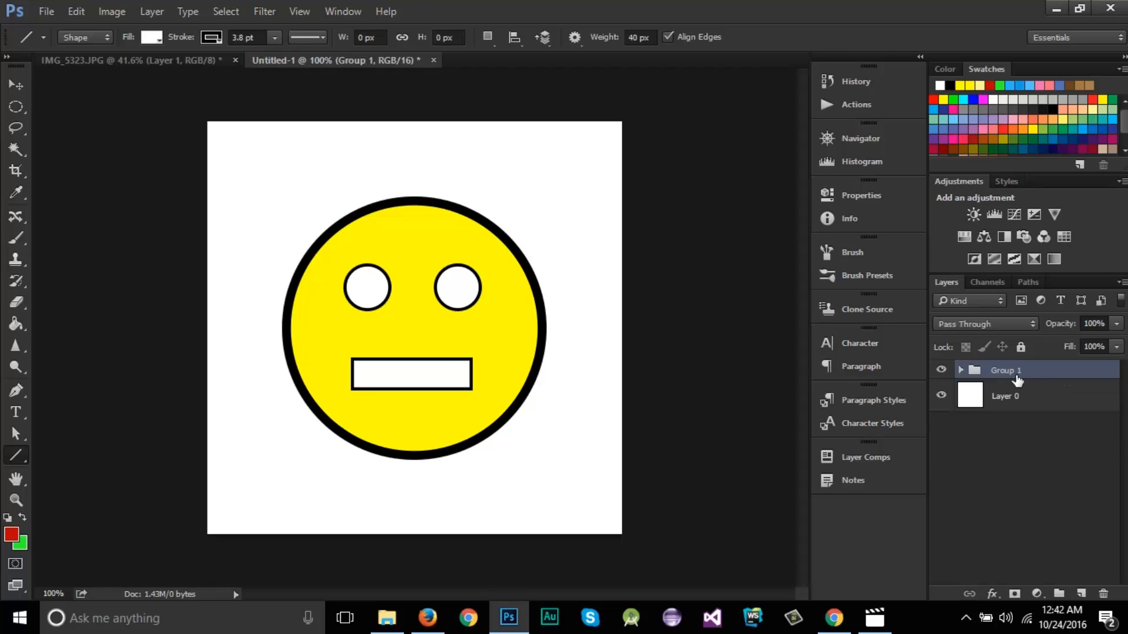
double_click(1007, 371)
text(smiley)
key(Return)
Examine the nested layers inside the smiley group and its eyes group, collapse both groups and clear the layer selection.
click(961, 370)
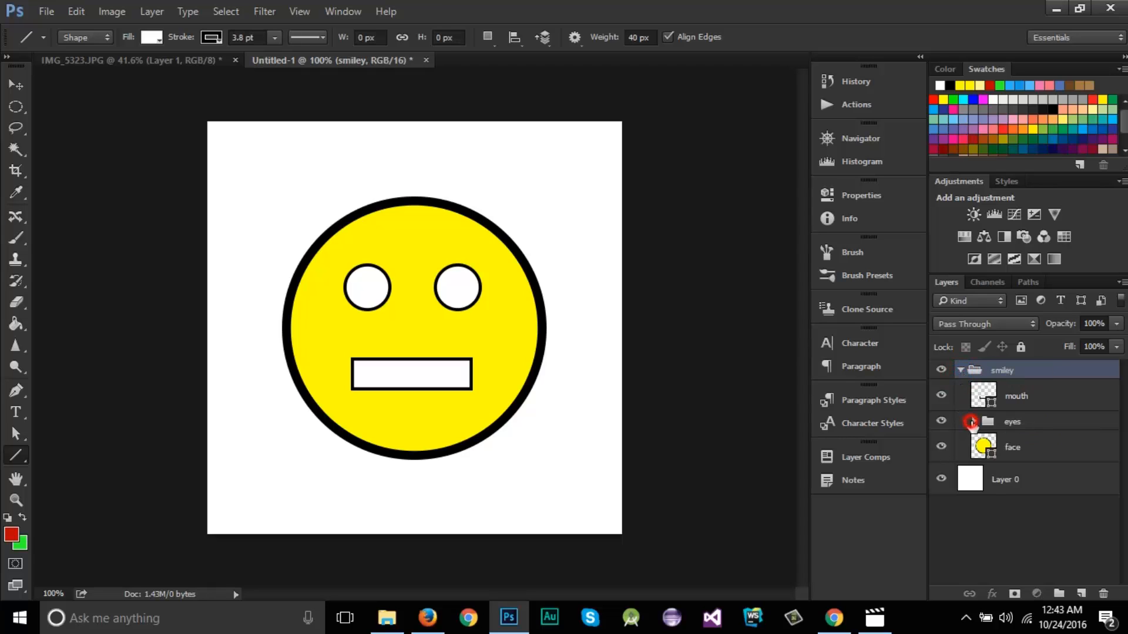
click(965, 421)
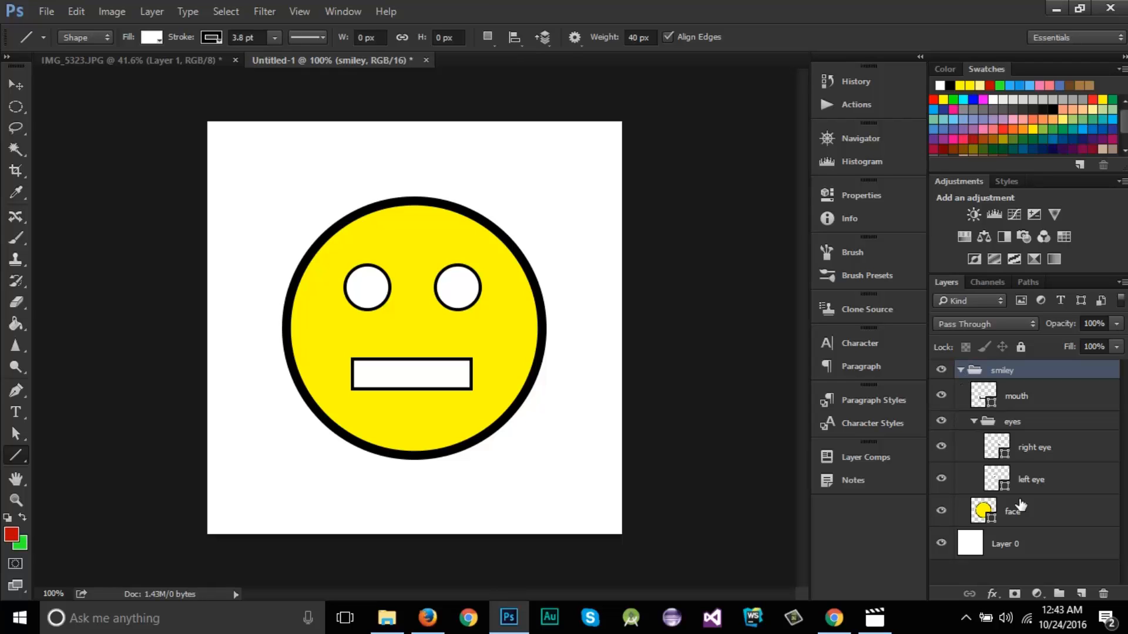
click(1033, 478)
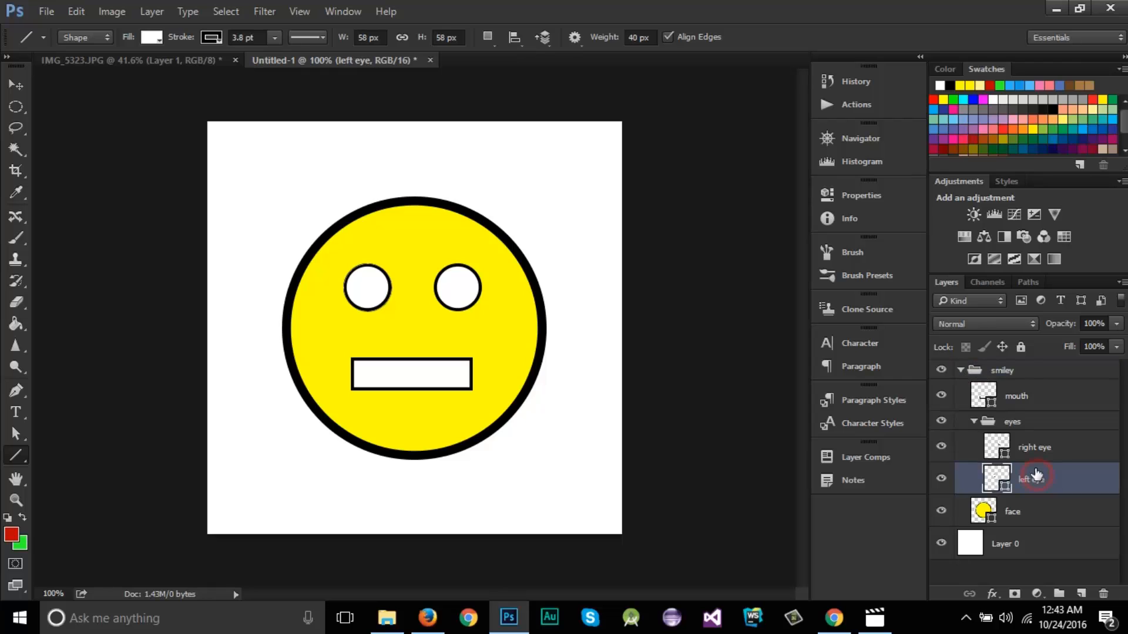
click(1034, 451)
click(977, 423)
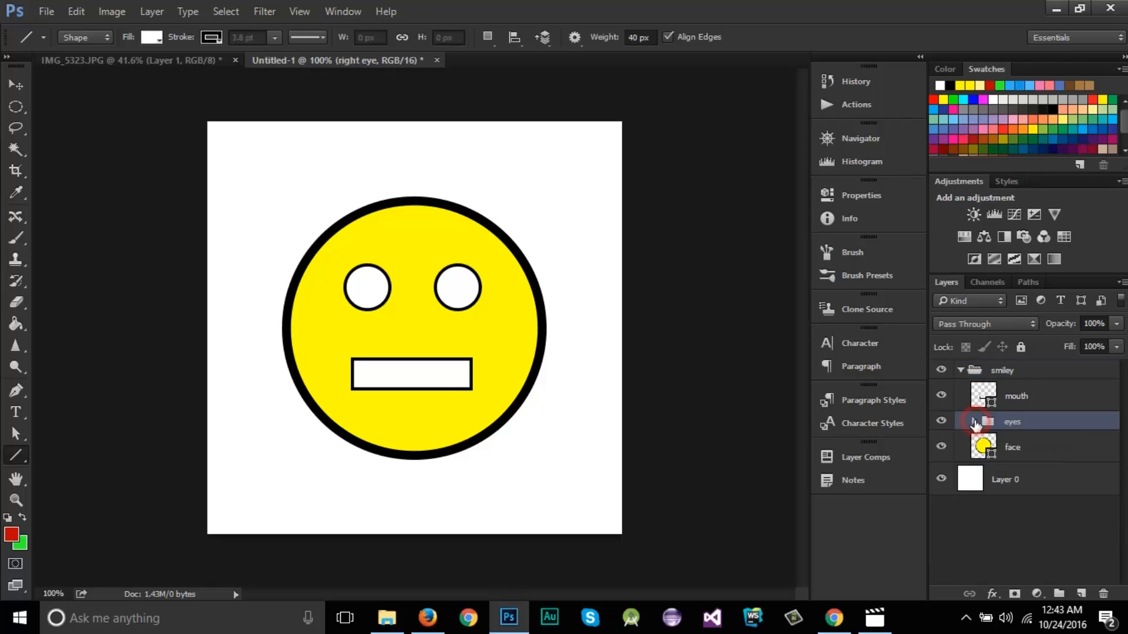
click(961, 370)
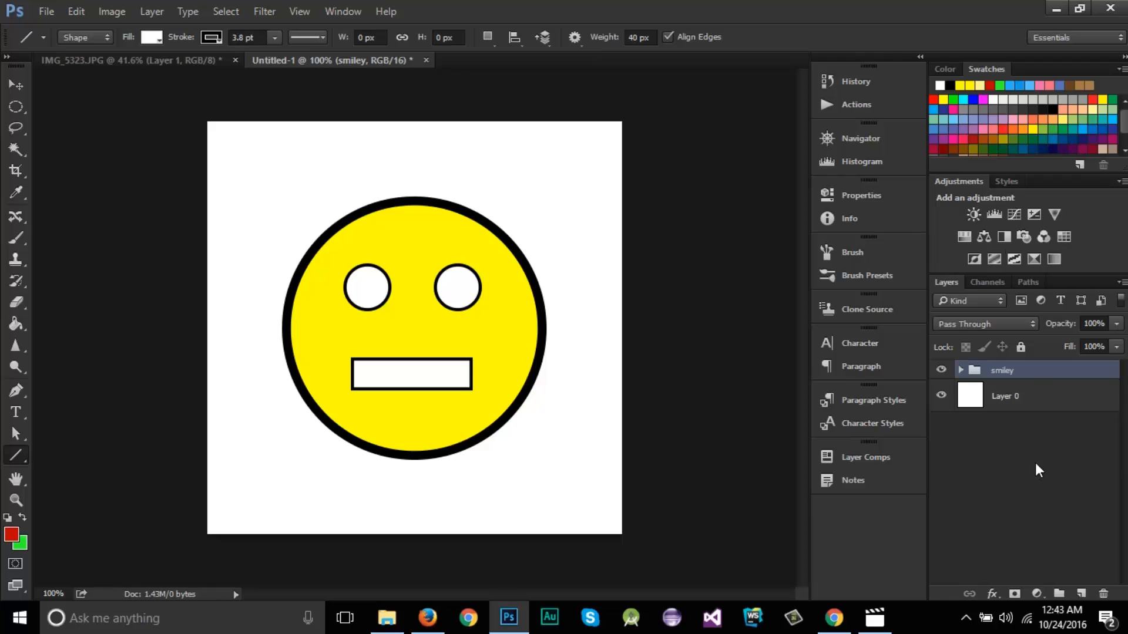
click(1023, 425)
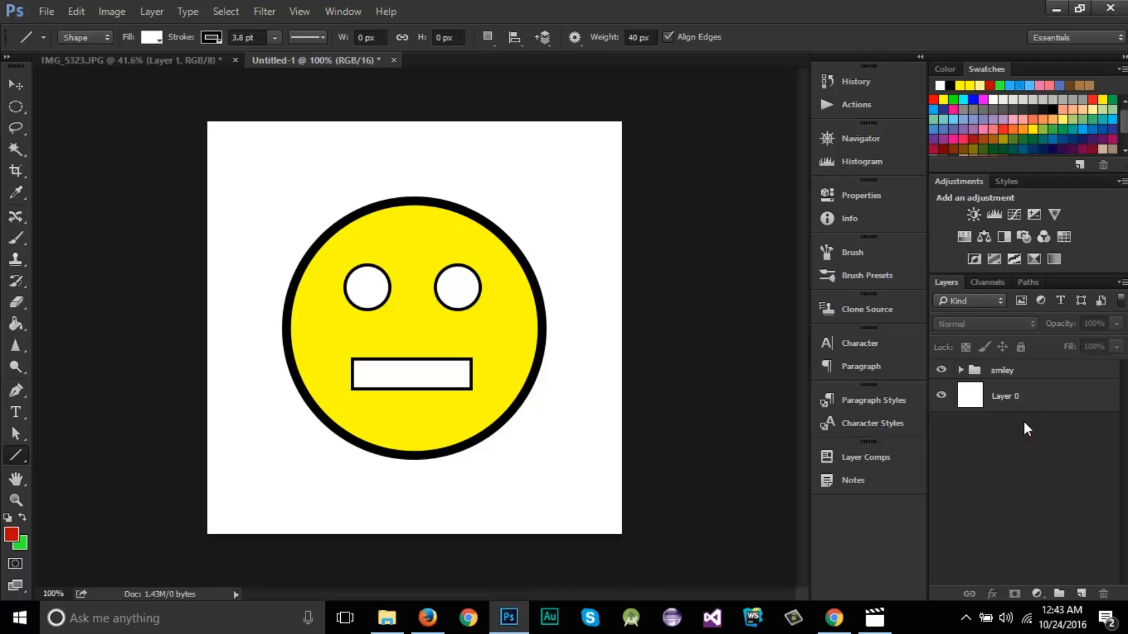
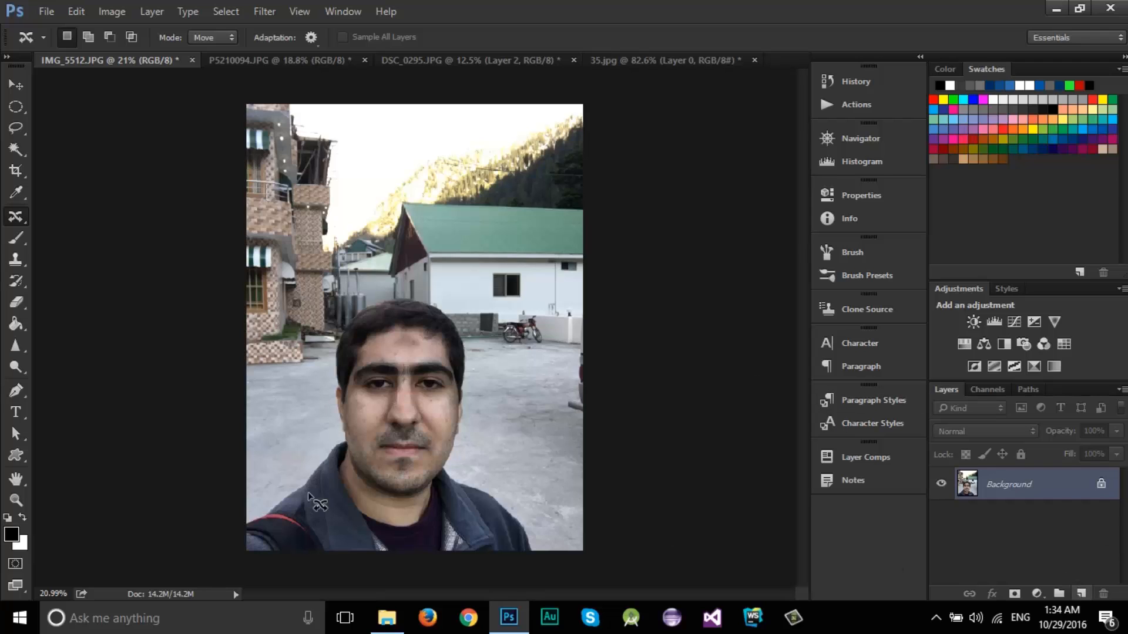
On a new layer in IMG_5512.JPG, draw a black five-sided polygon about 780 × 787 px over the buildings above the man's head.
click(1079, 593)
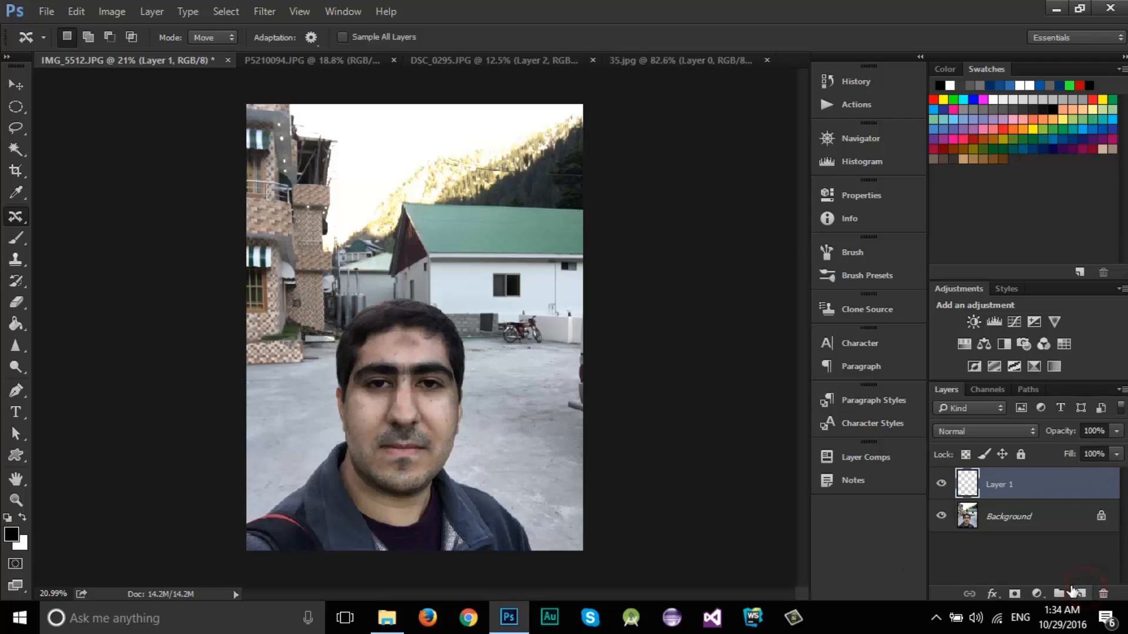
click(26, 453)
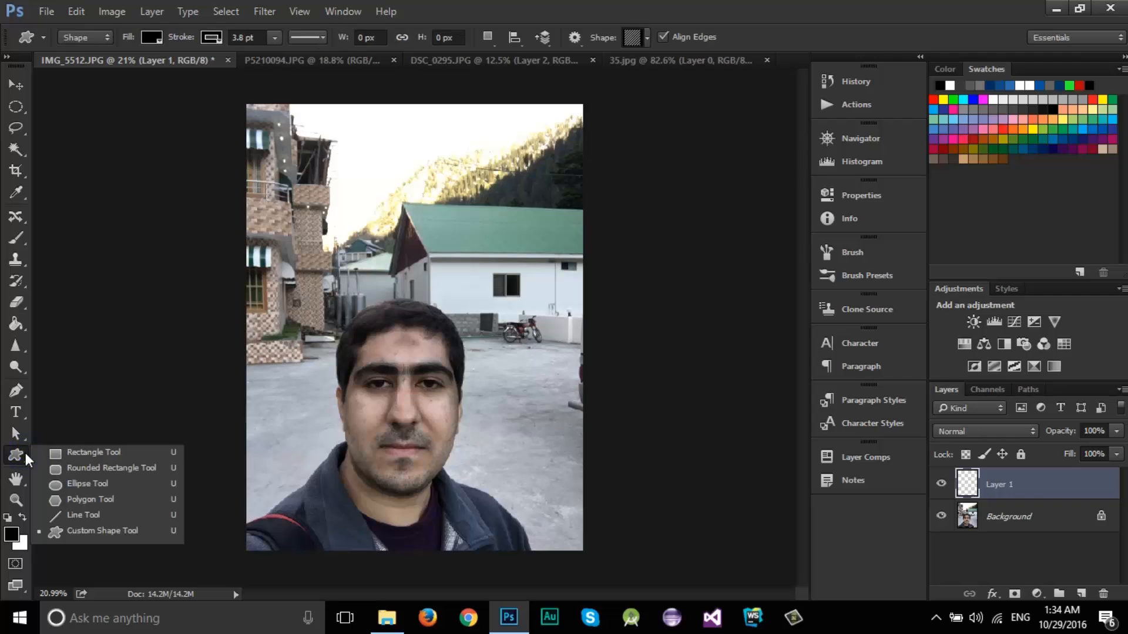
click(89, 499)
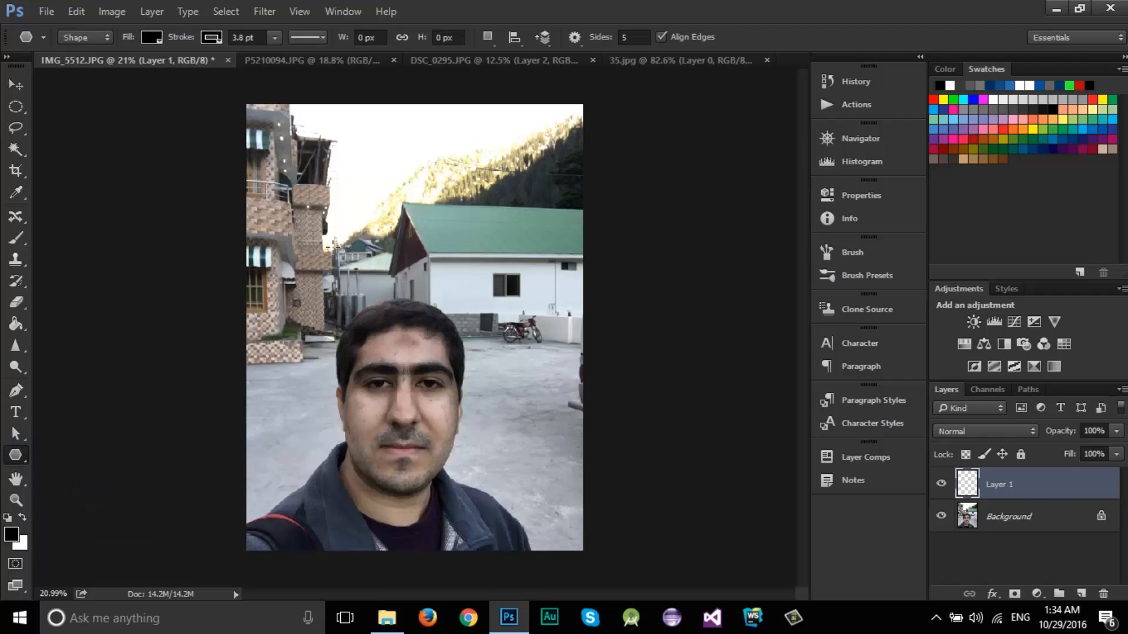
drag(333, 248, 405, 257)
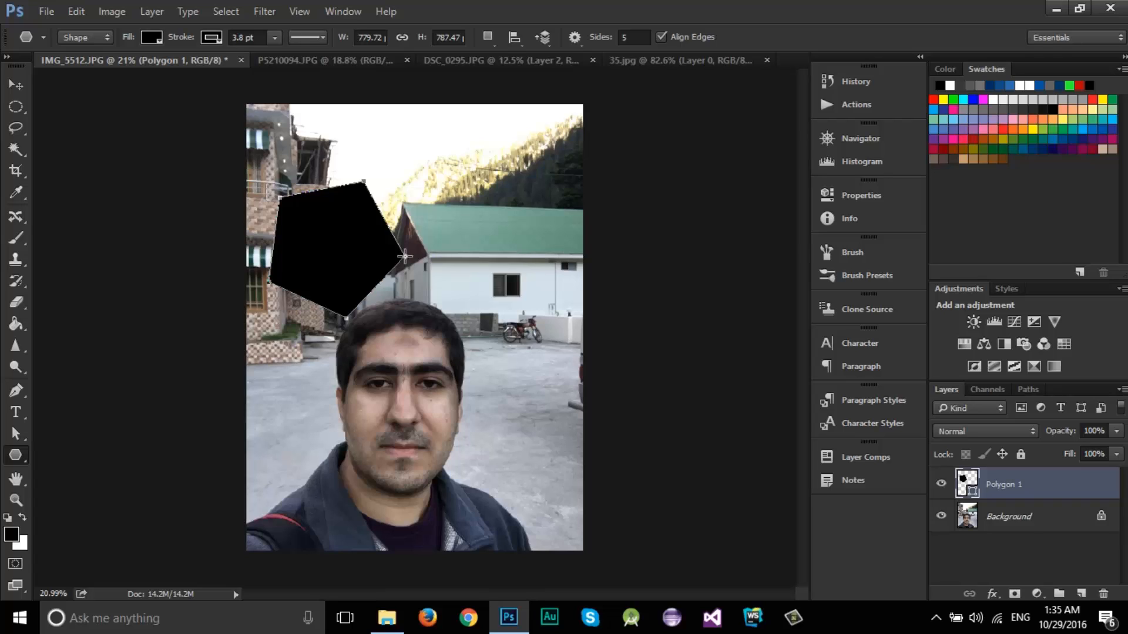
key(Return)
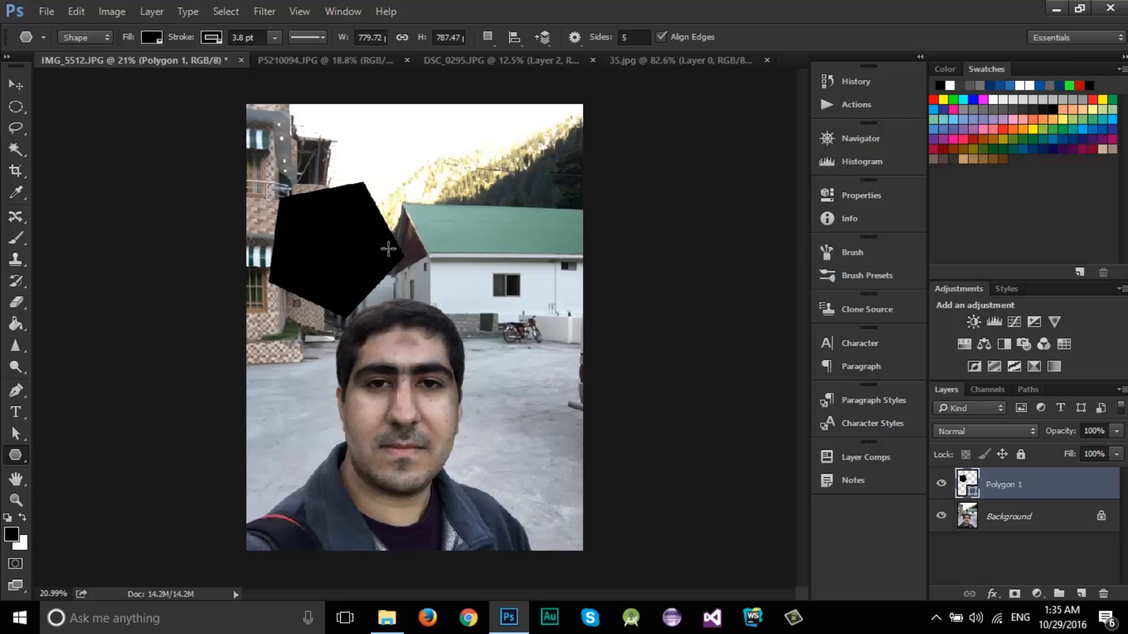
Move the black pentagon down and to the right onto the man's hair and forehead, and reactivate the Polygon tool.
key(v)
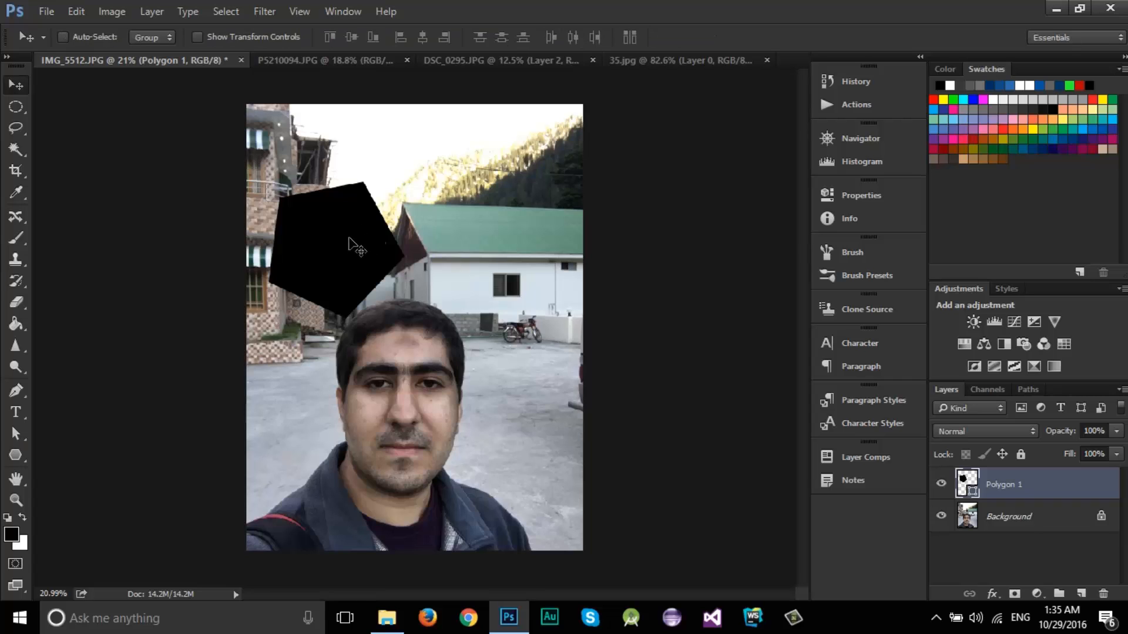
drag(349, 238, 419, 296)
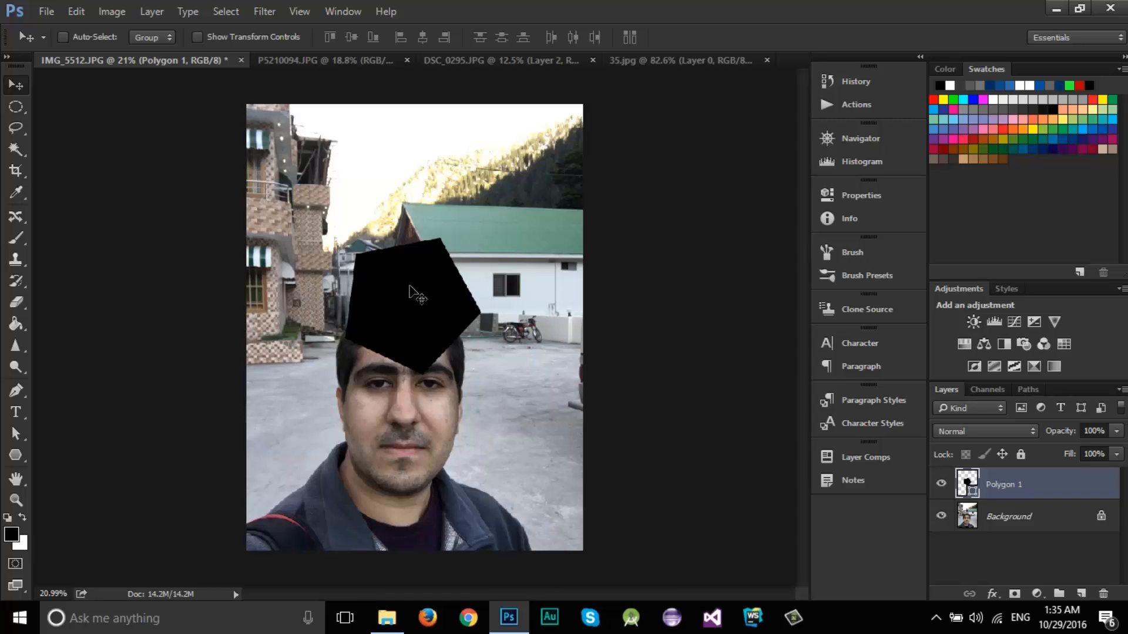
click(16, 455)
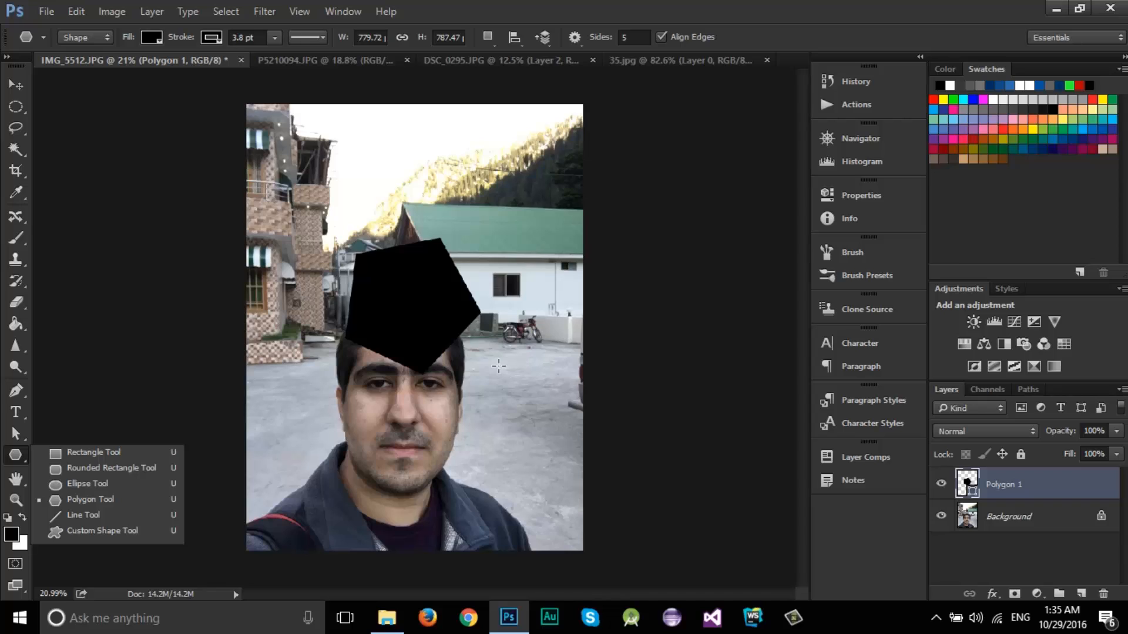
click(895, 7)
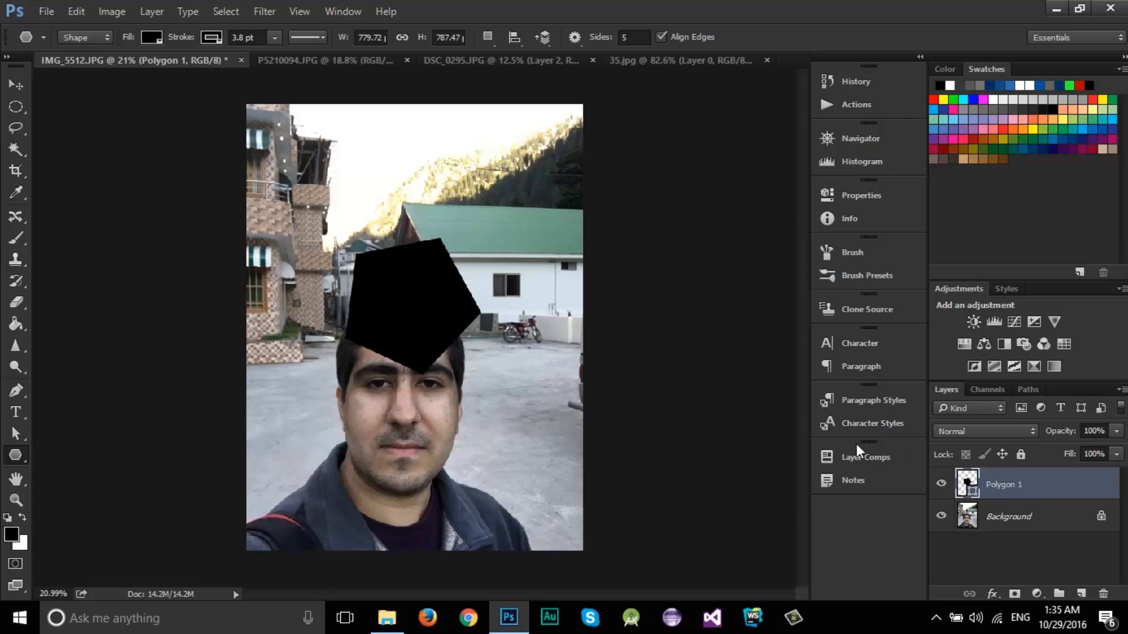
Enlarge the black pentagon about its centre to about 146% with Free Transform.
key(ctrl+t)
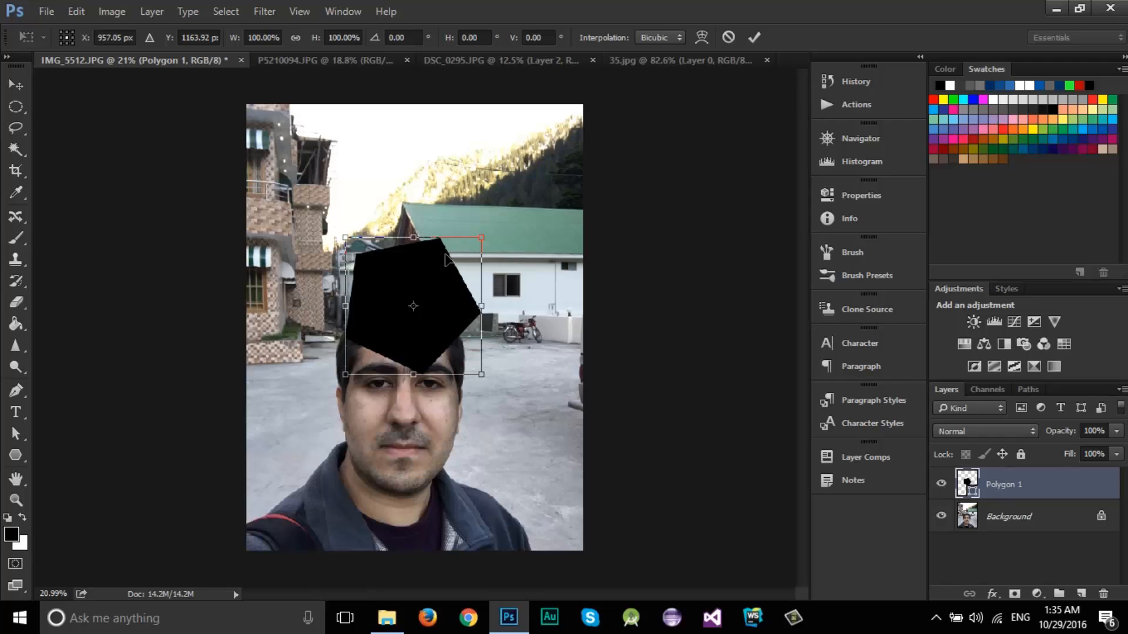
drag(477, 369, 540, 372)
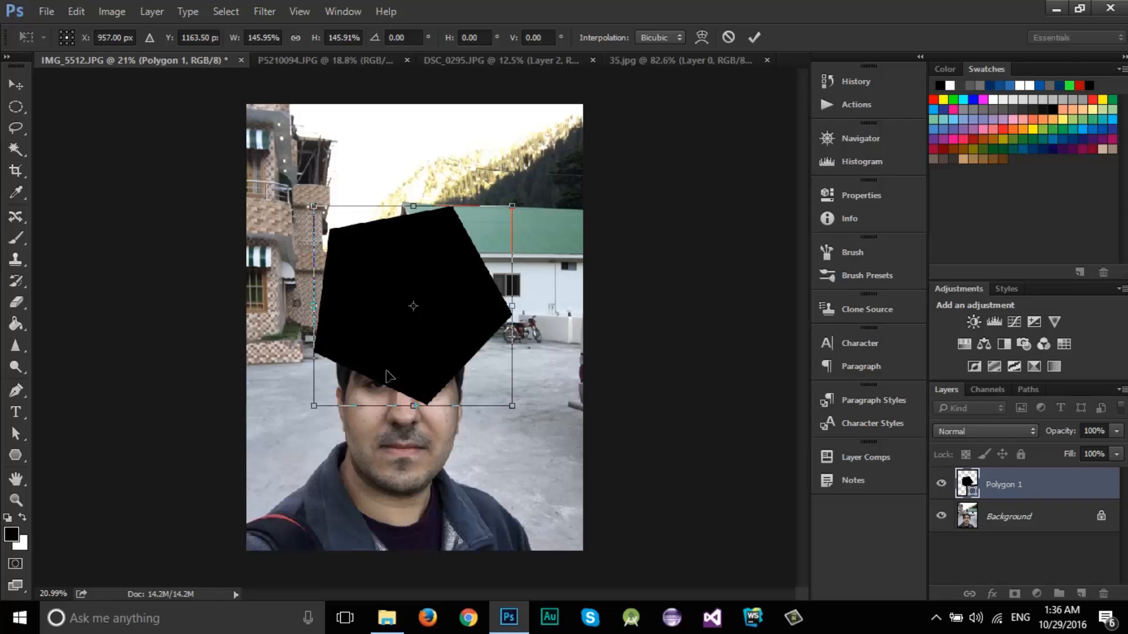
Flip the pentagon vertically and back again, and flip it horizontally and back again.
right_click(466, 286)
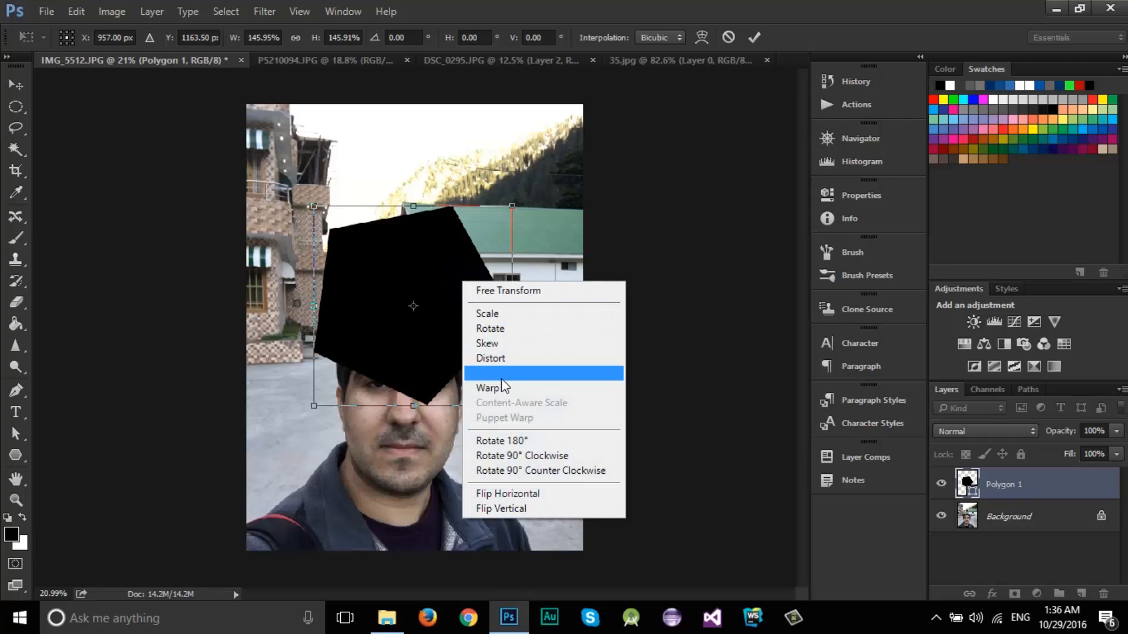
click(534, 509)
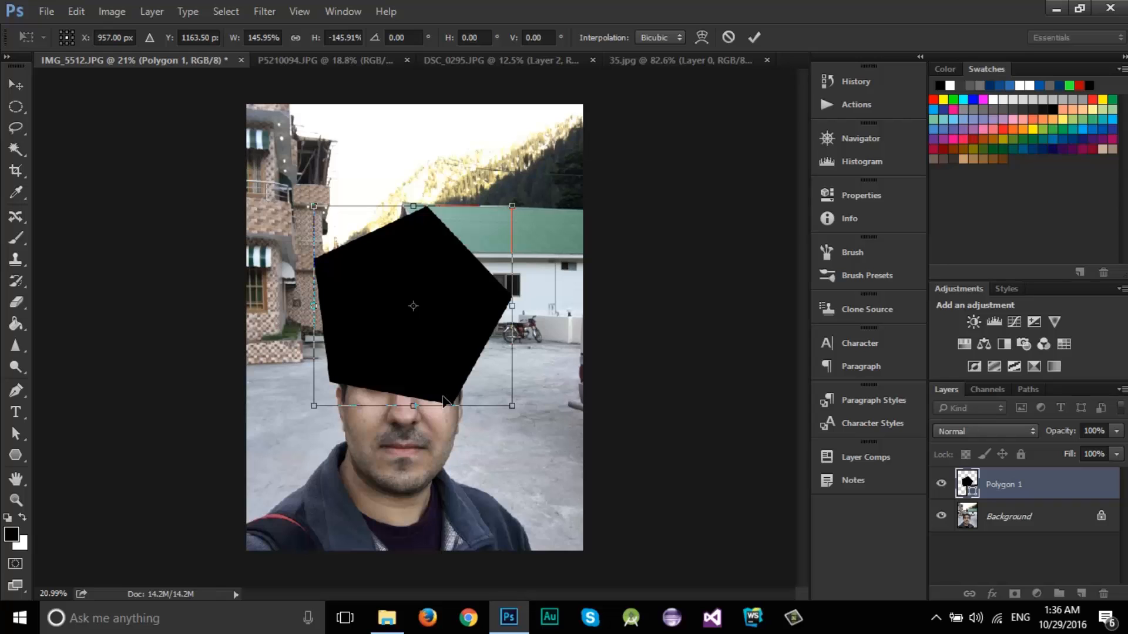
right_click(443, 309)
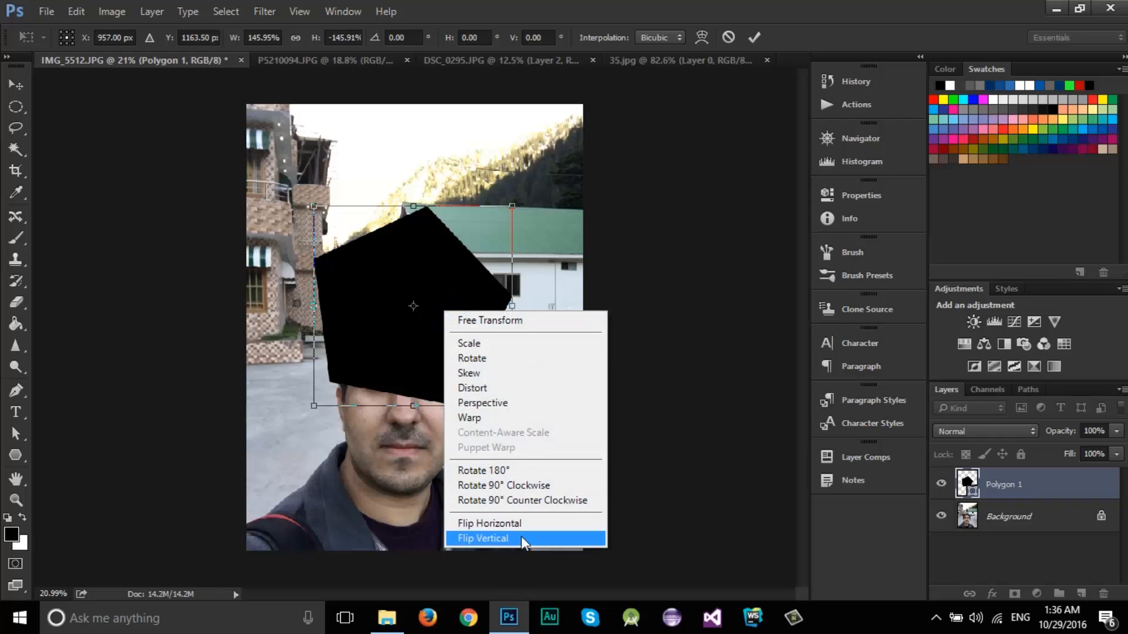
click(521, 537)
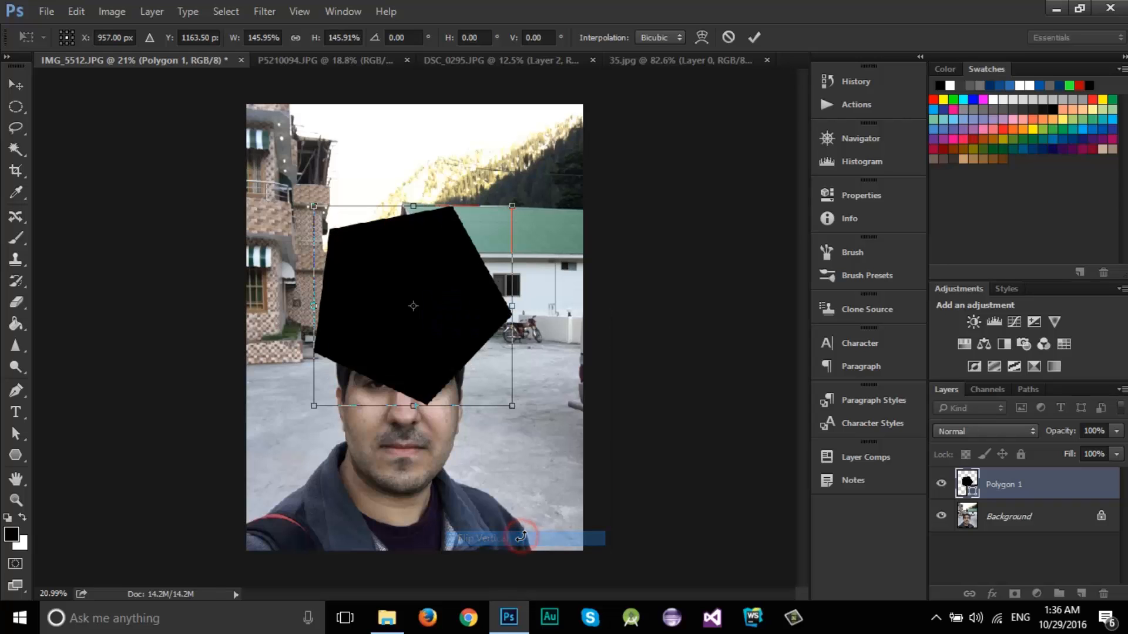
right_click(468, 309)
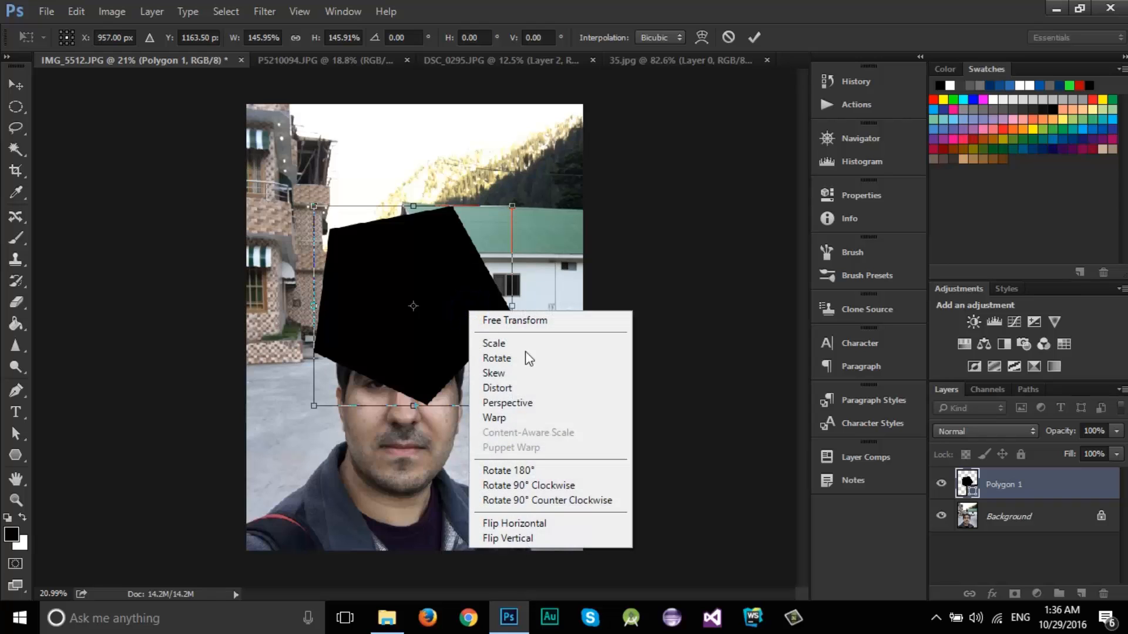
click(555, 528)
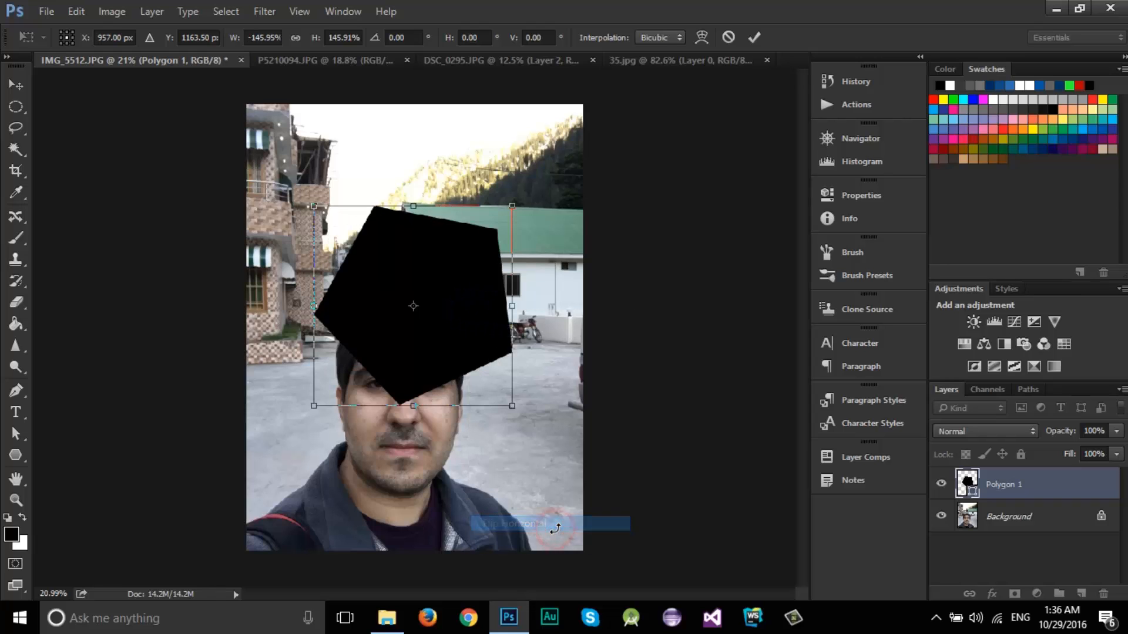
right_click(470, 278)
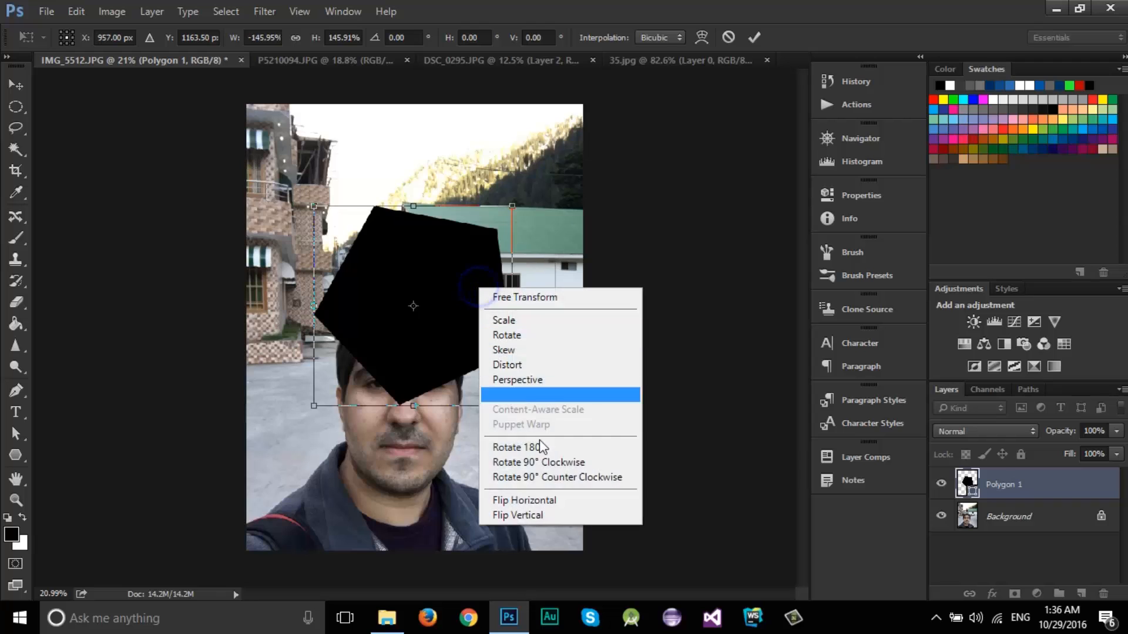
click(543, 499)
Scale the pentagon inward from its upper-right corner to about 139% width and 141% height.
right_click(475, 310)
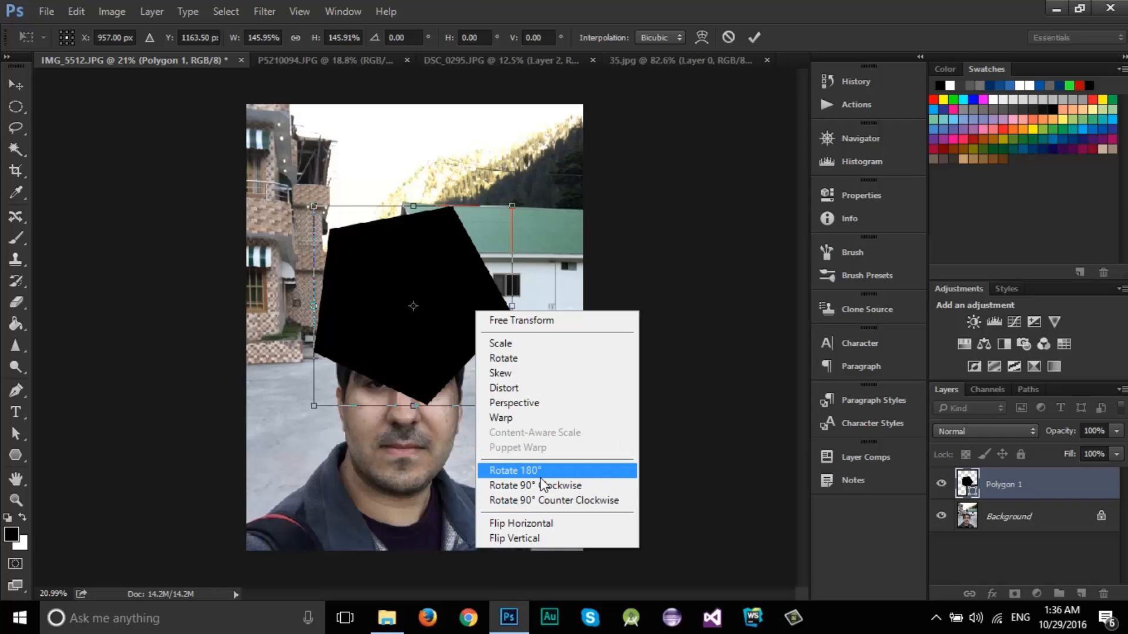
click(540, 344)
mouse_move(515, 206)
mouse_down()
mouse_move(520, 178)
mouse_move(470, 203)
mouse_move(450, 249)
mouse_move(510, 212)
mouse_move(507, 223)
mouse_move(459, 169)
mouse_move(517, 255)
mouse_move(549, 177)
mouse_move(462, 316)
mouse_move(396, 171)
mouse_move(460, 259)
mouse_move(497, 168)
mouse_move(502, 250)
mouse_move(511, 203)
mouse_move(501, 213)
mouse_up()
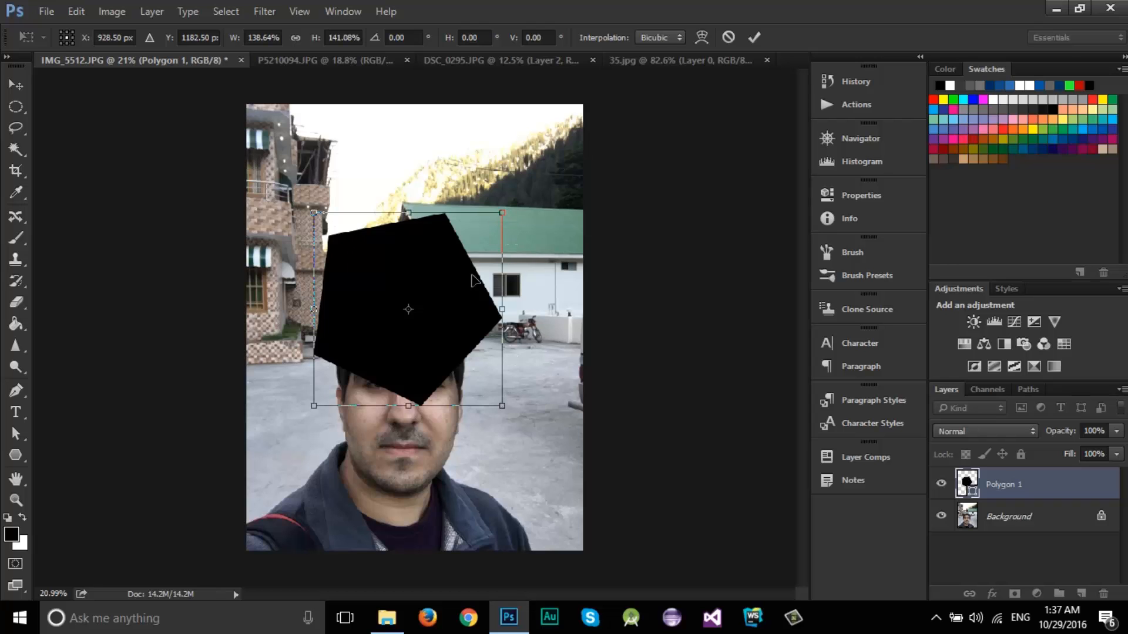
Rotate the pentagon clockwise by about 2.5° and apply the transformation.
right_click(461, 290)
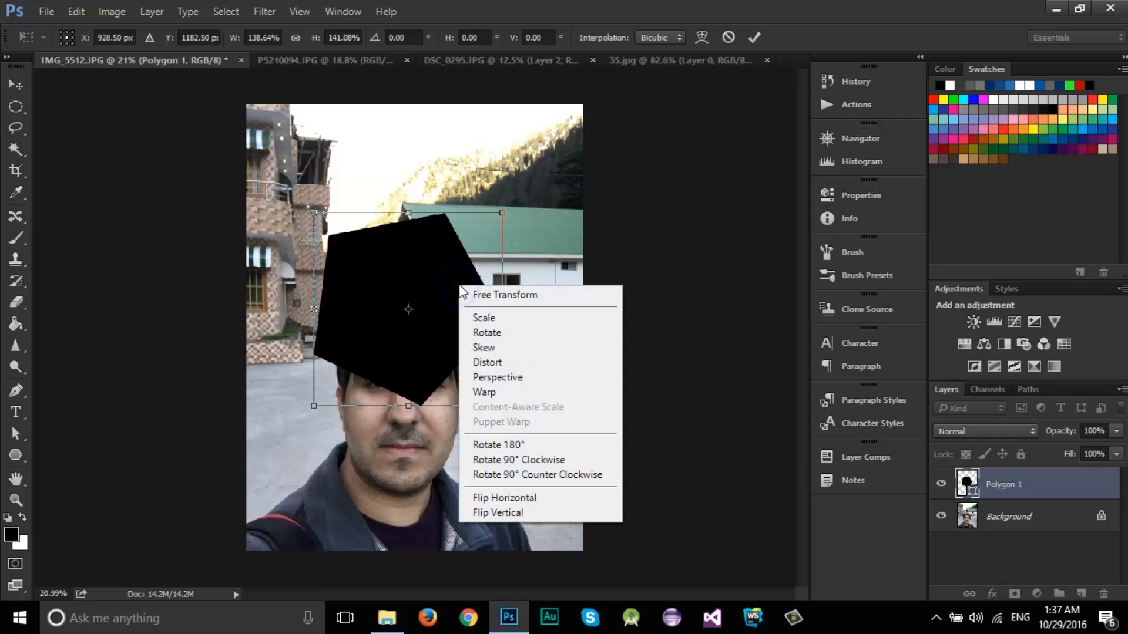
click(508, 336)
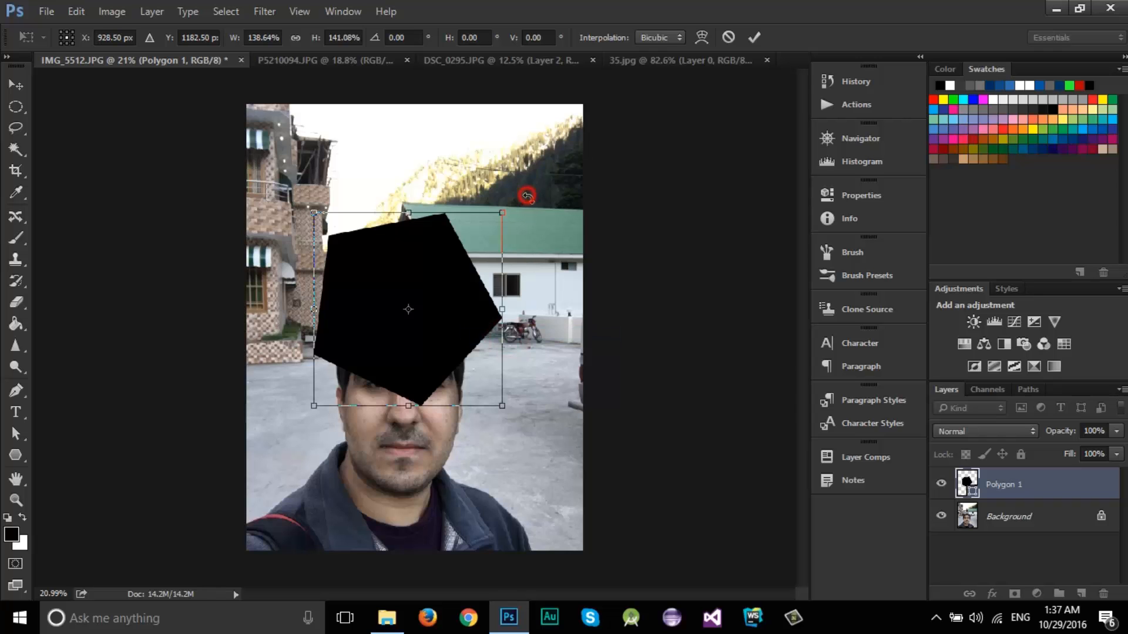
drag(525, 194, 517, 215)
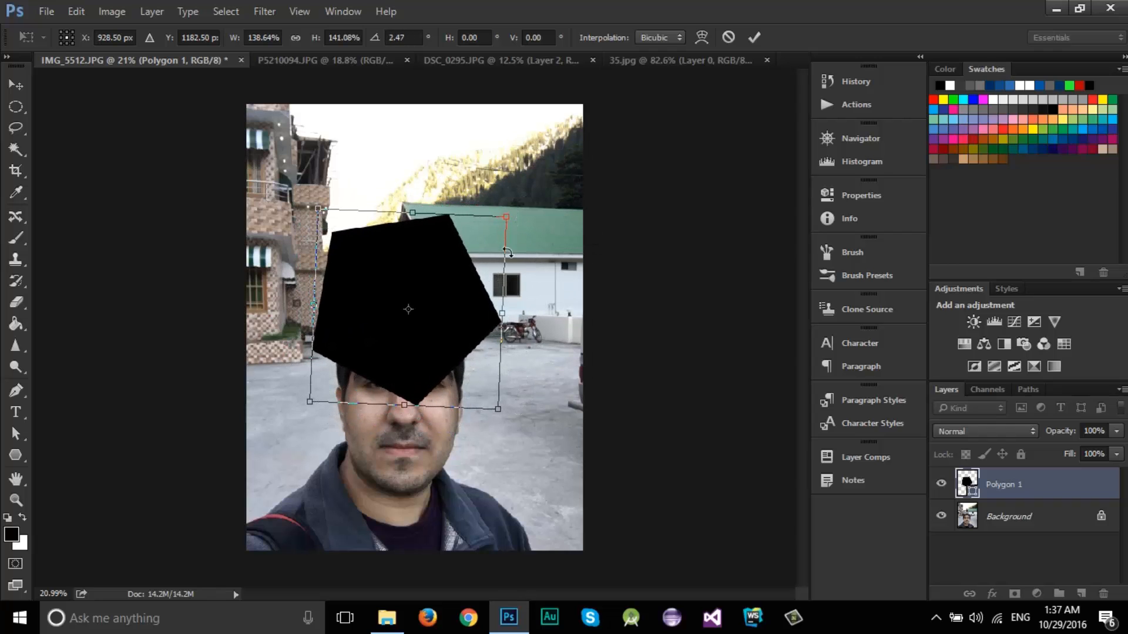
key(Return)
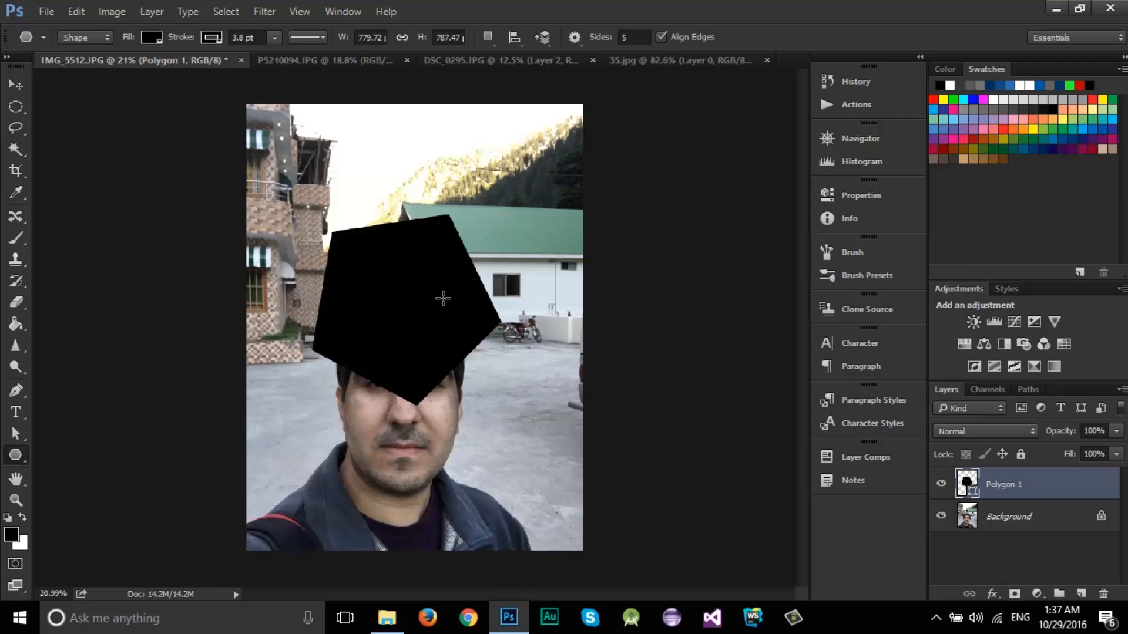
Skew the pentagon's right side upward by about 25° and its top edge to the left, apply it, and undo the skew.
key(ctrl+t)
right_click(444, 266)
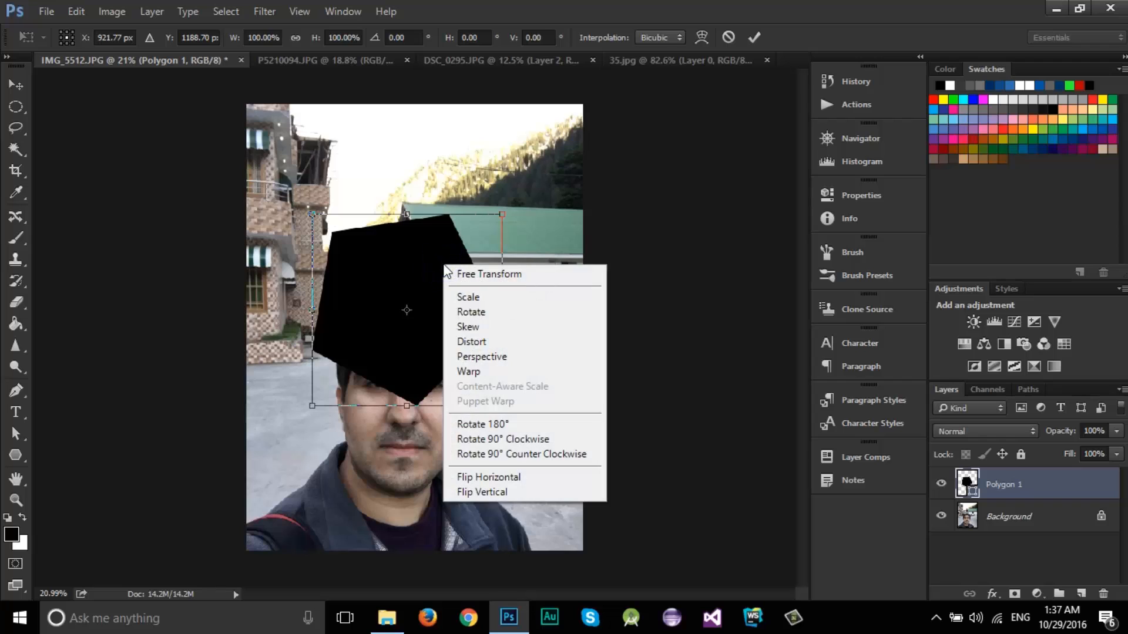
click(480, 312)
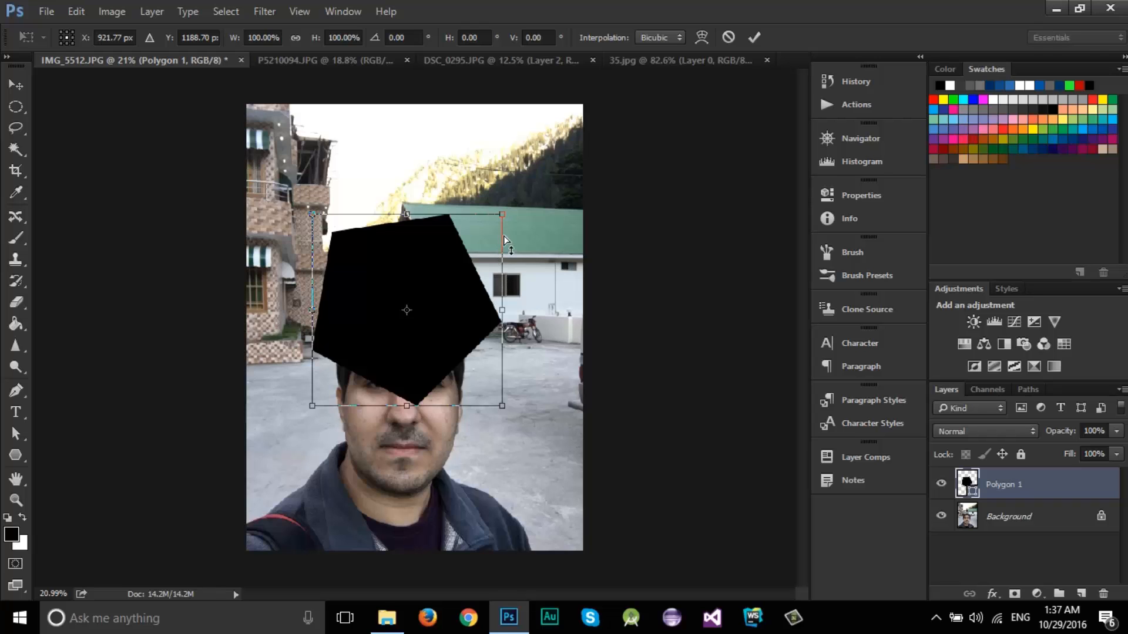
drag(503, 235, 505, 176)
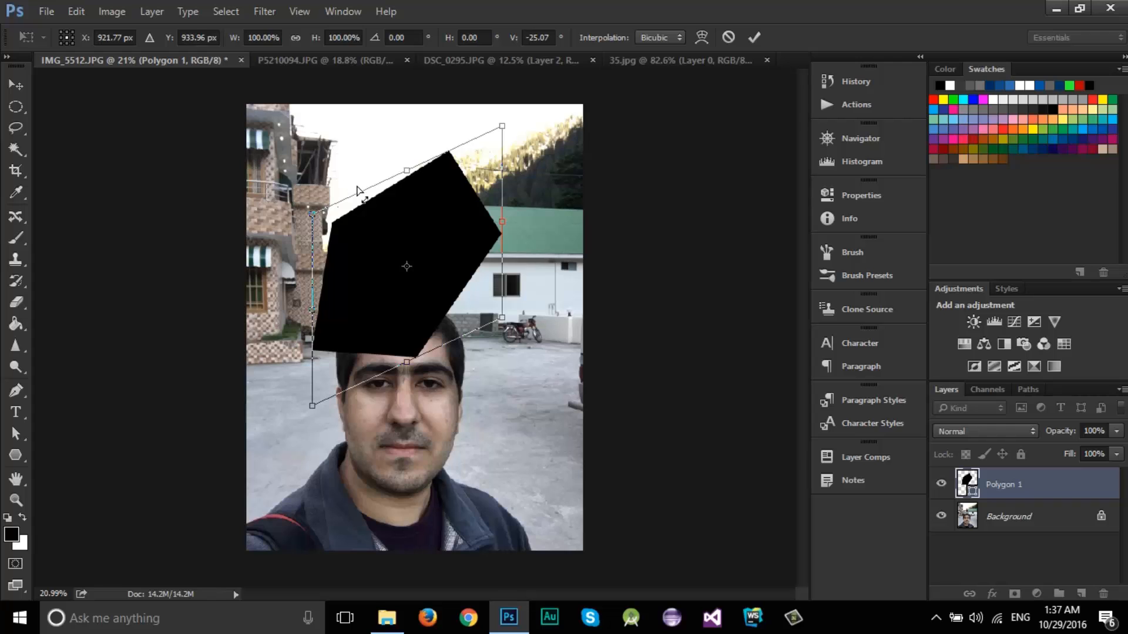
drag(355, 185, 336, 242)
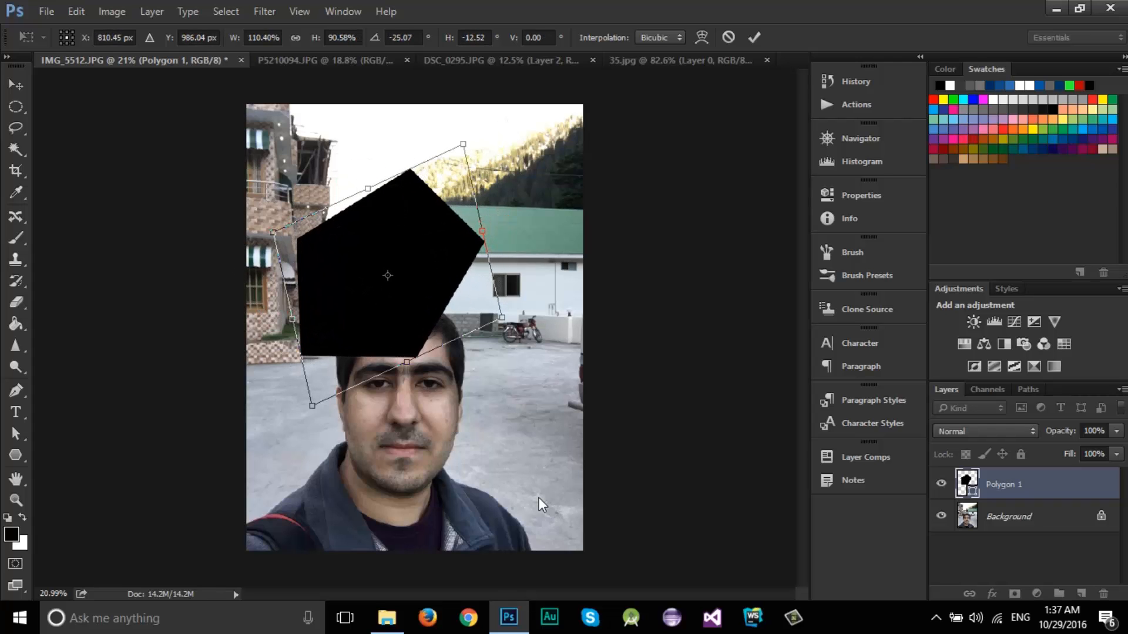
key(Return)
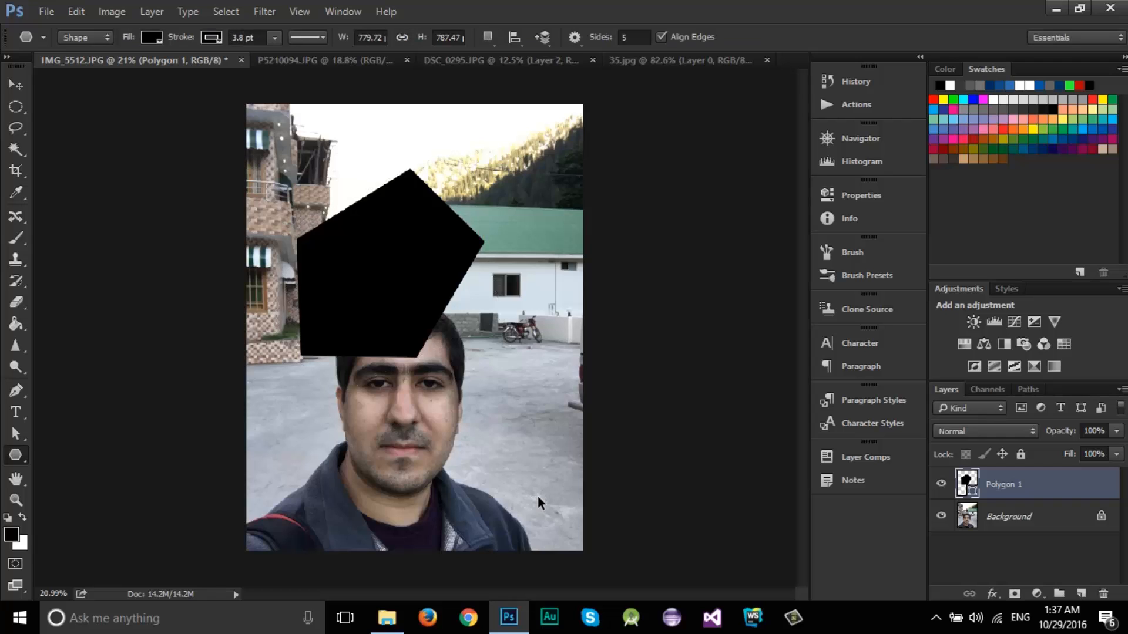
key(ctrl+z)
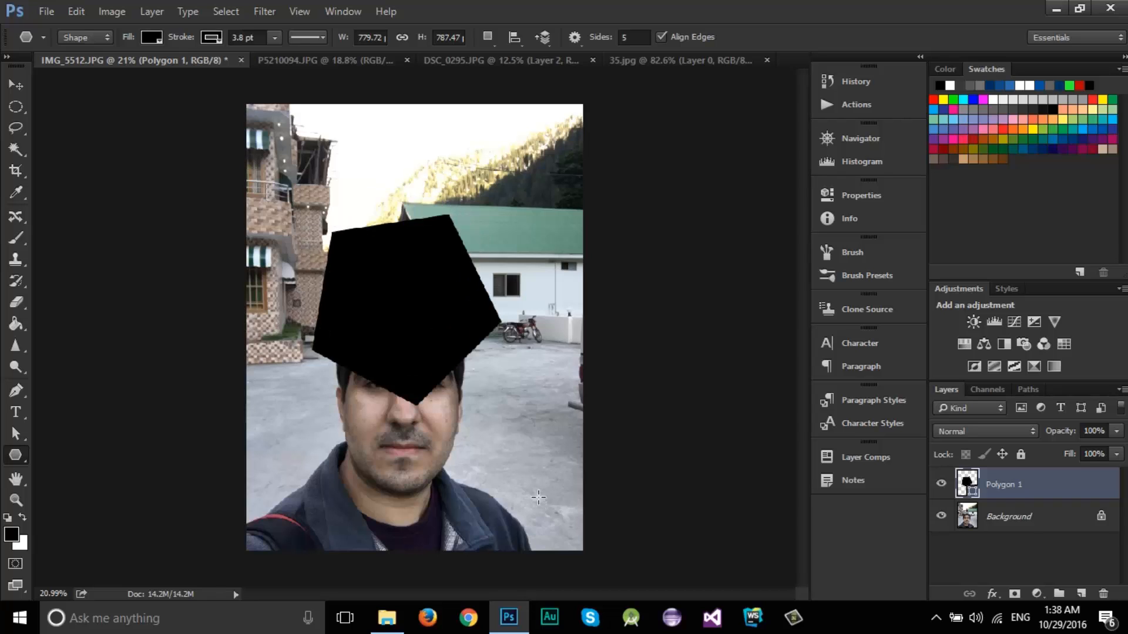
Distort the pentagon by pulling its bounding box's upper-right corner up and outward and shifting its bottom edge slightly to the right.
key(ctrl+t)
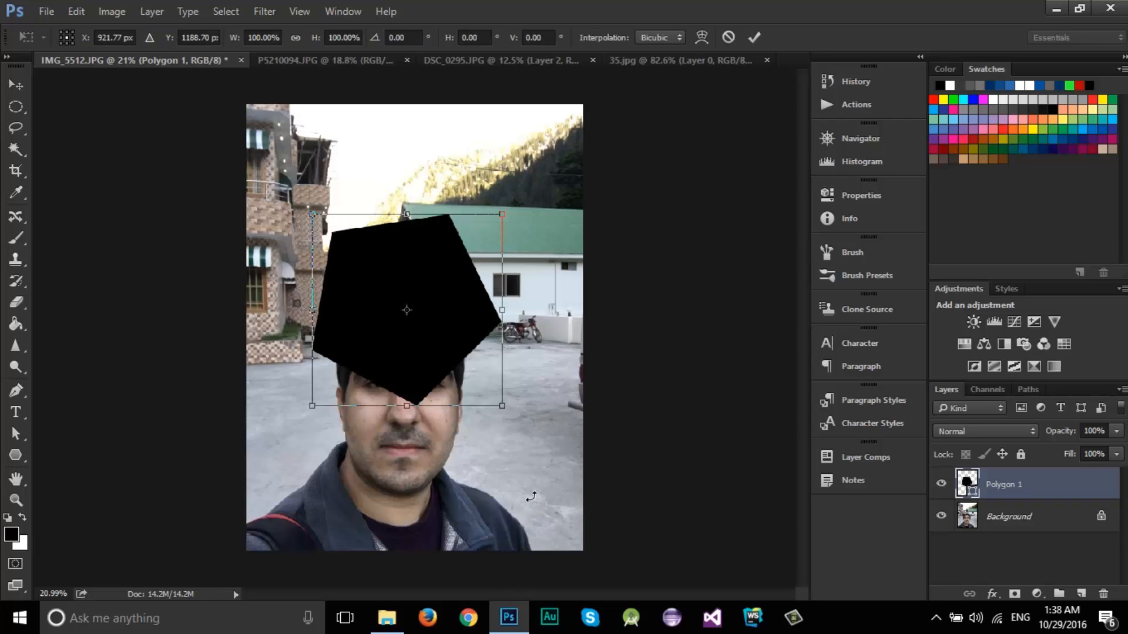
right_click(456, 260)
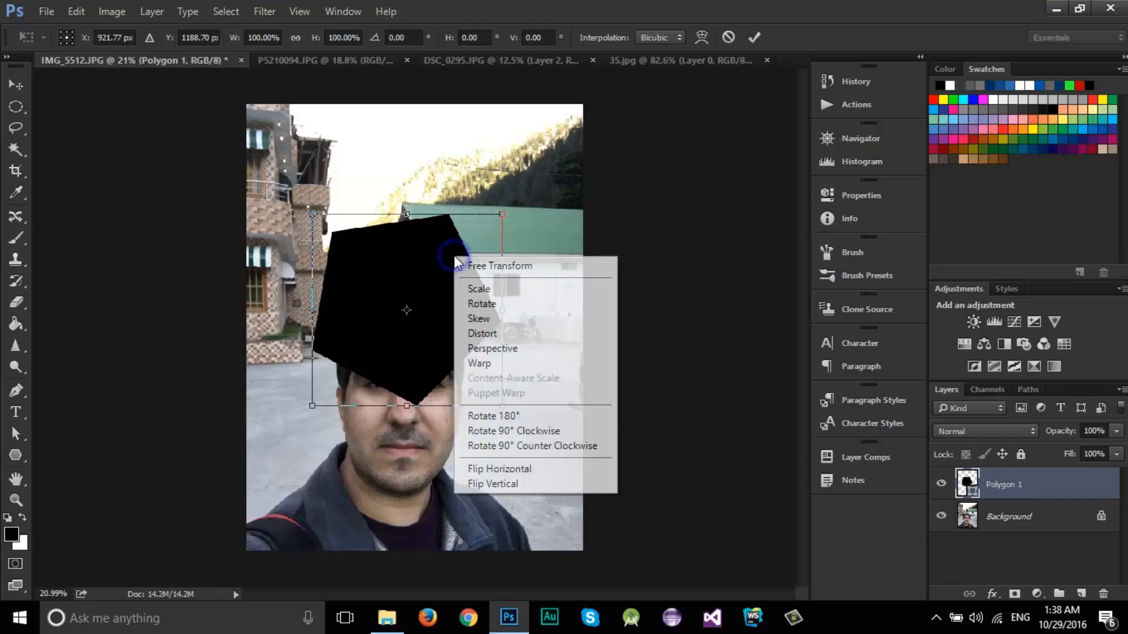
click(487, 333)
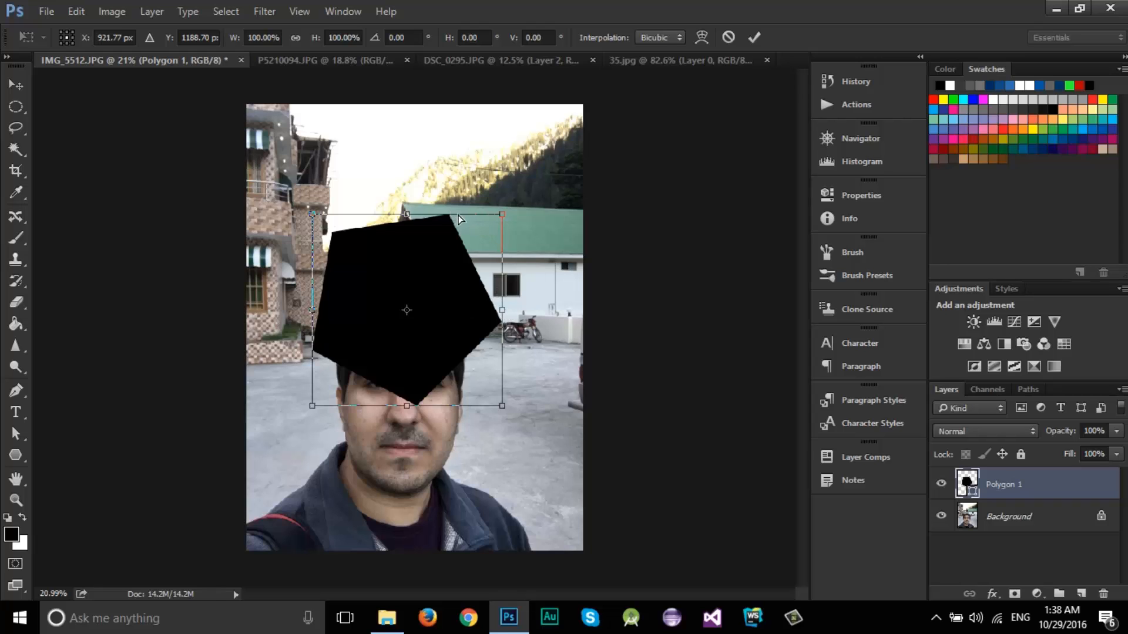
drag(503, 218, 497, 191)
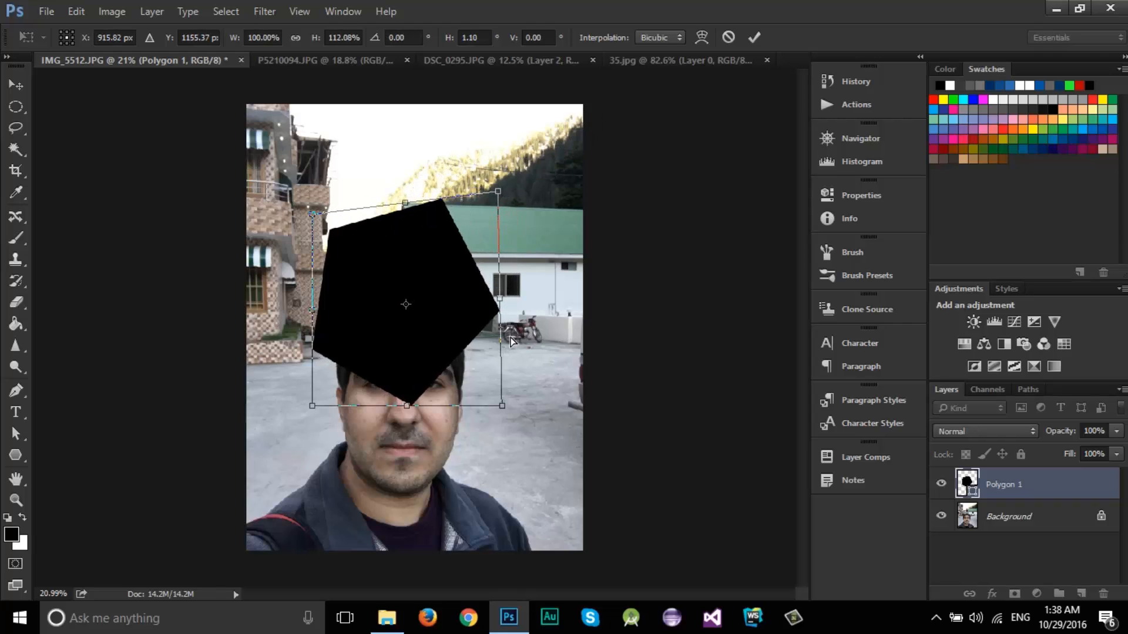
right_click(457, 293)
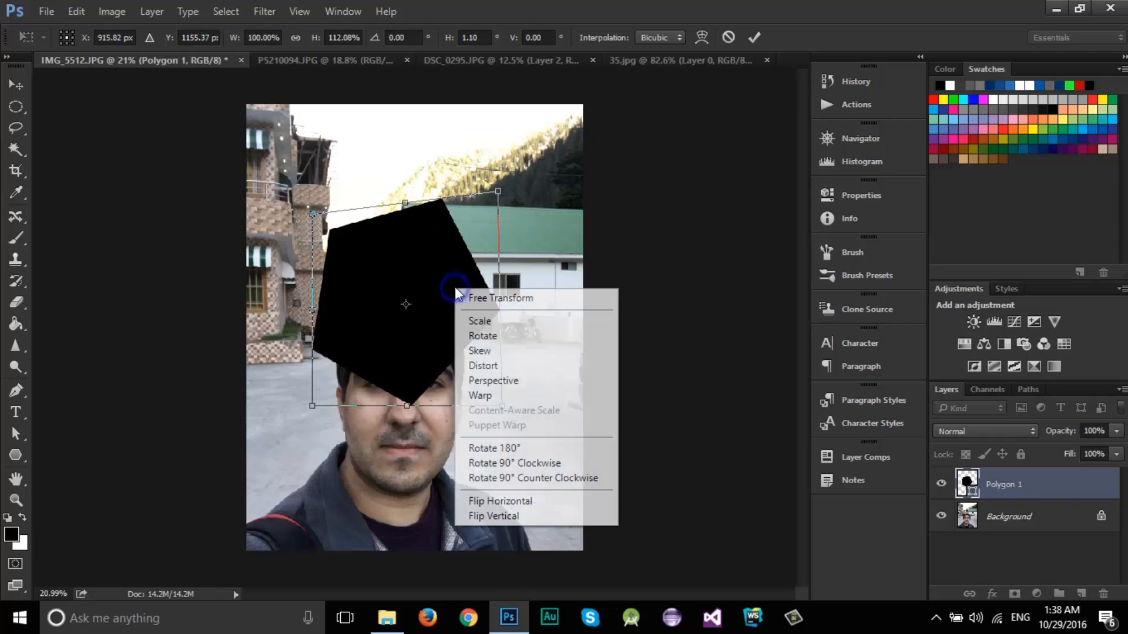
click(499, 192)
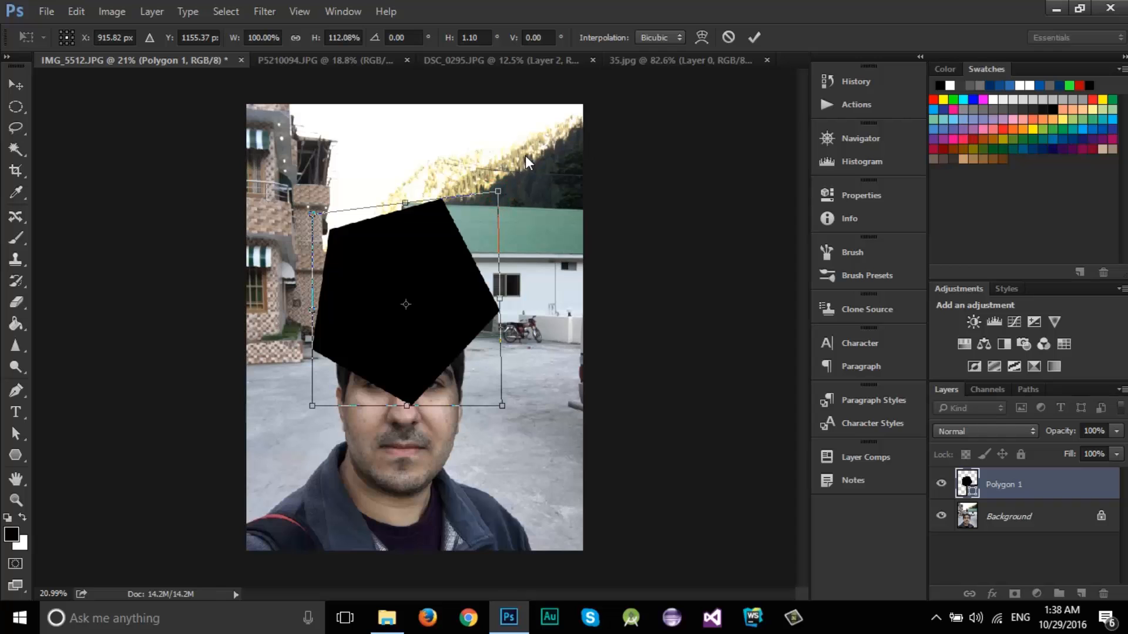
mouse_move(497, 192)
mouse_down()
mouse_move(531, 132)
mouse_move(468, 255)
mouse_move(494, 184)
mouse_move(481, 247)
mouse_move(526, 132)
mouse_move(496, 205)
mouse_move(518, 178)
mouse_move(508, 205)
mouse_move(533, 146)
mouse_move(479, 230)
mouse_move(506, 177)
mouse_move(534, 144)
mouse_move(476, 261)
mouse_move(527, 223)
mouse_move(524, 205)
mouse_move(509, 202)
mouse_up()
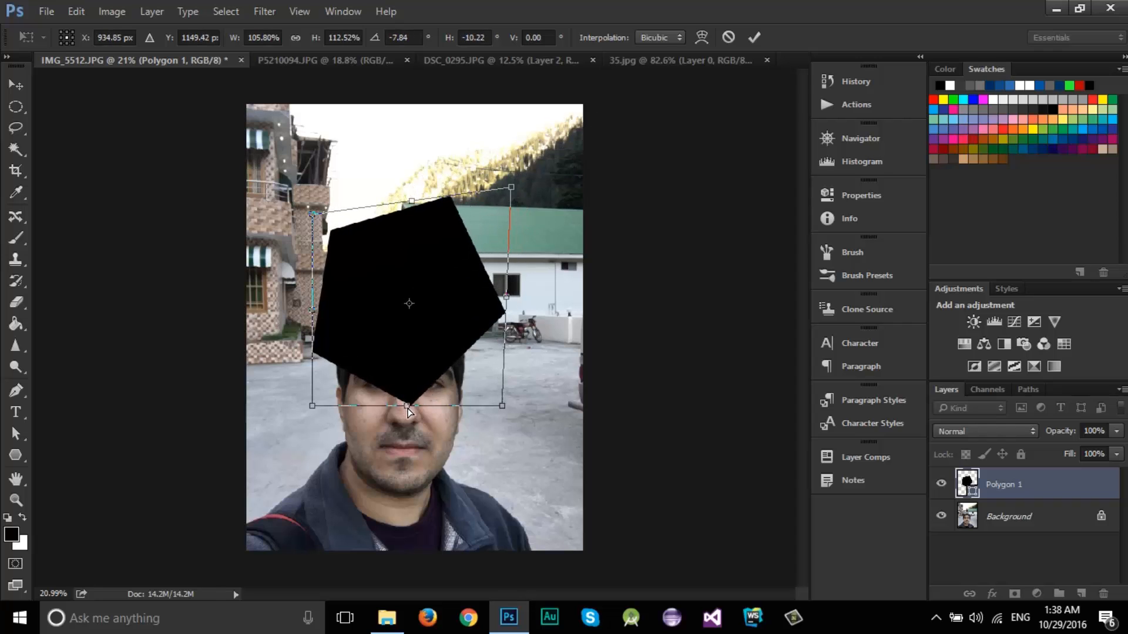
mouse_move(409, 411)
mouse_down()
mouse_move(426, 485)
mouse_move(380, 320)
mouse_move(415, 430)
mouse_move(400, 264)
mouse_move(415, 406)
mouse_up()
Apply a Perspective transform that spreads the upper-right and lower-right corners of the pentagon's bounding box slightly apart.
right_click(457, 268)
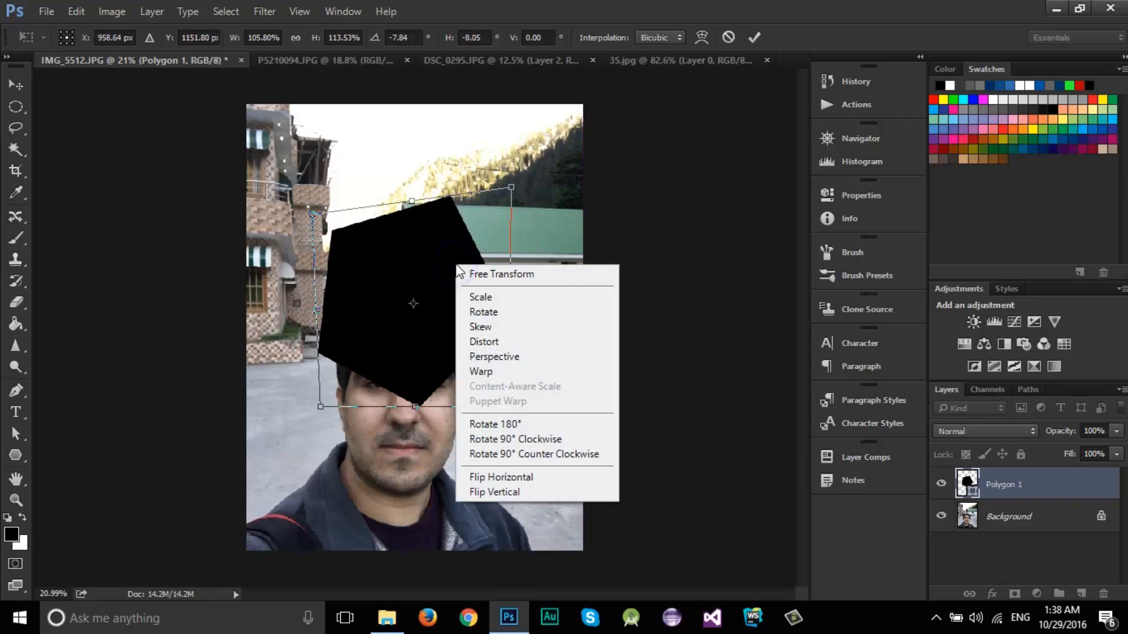
click(497, 357)
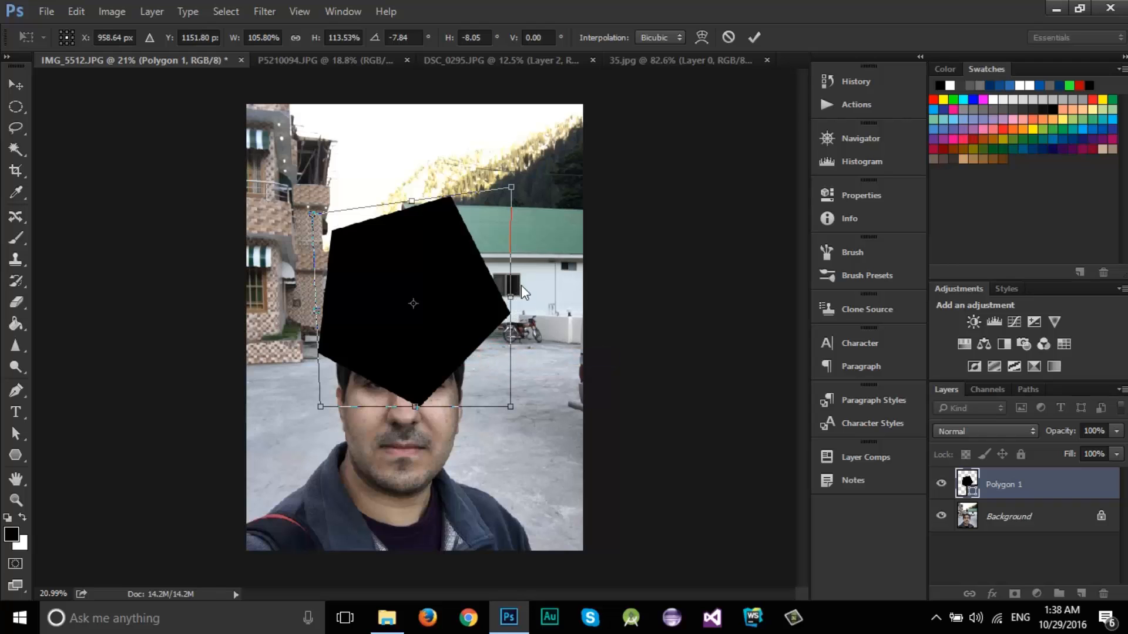
drag(465, 188, 518, 176)
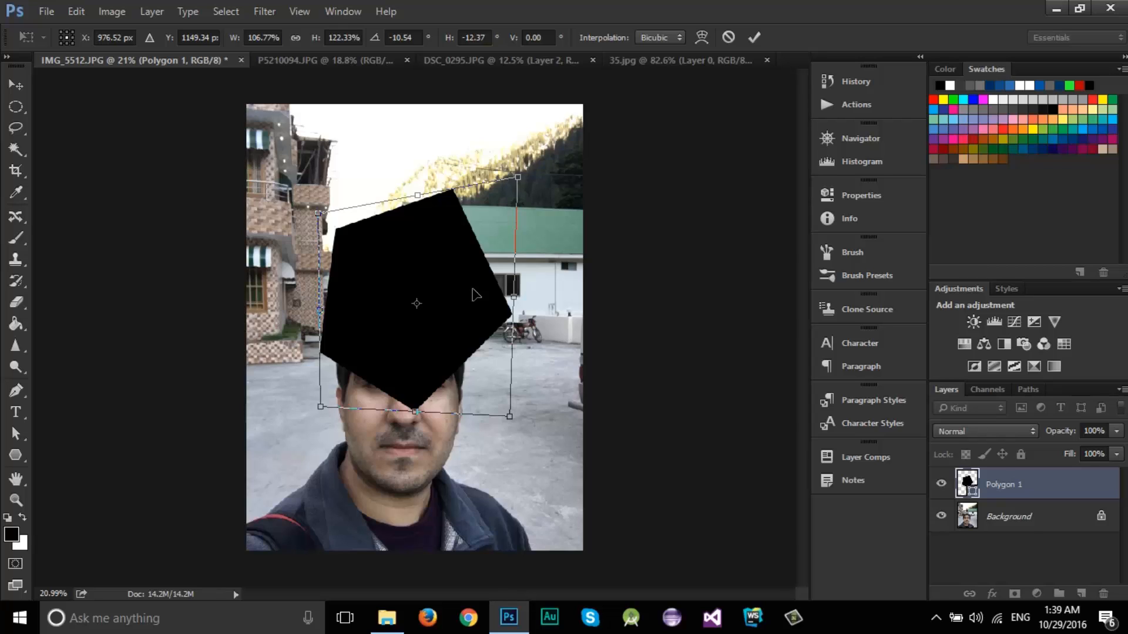
Warp the pentagon by pulling the upper-right, upper-left and lower-left corners of the warp grid outward toward the photo's corners.
right_click(466, 245)
click(507, 351)
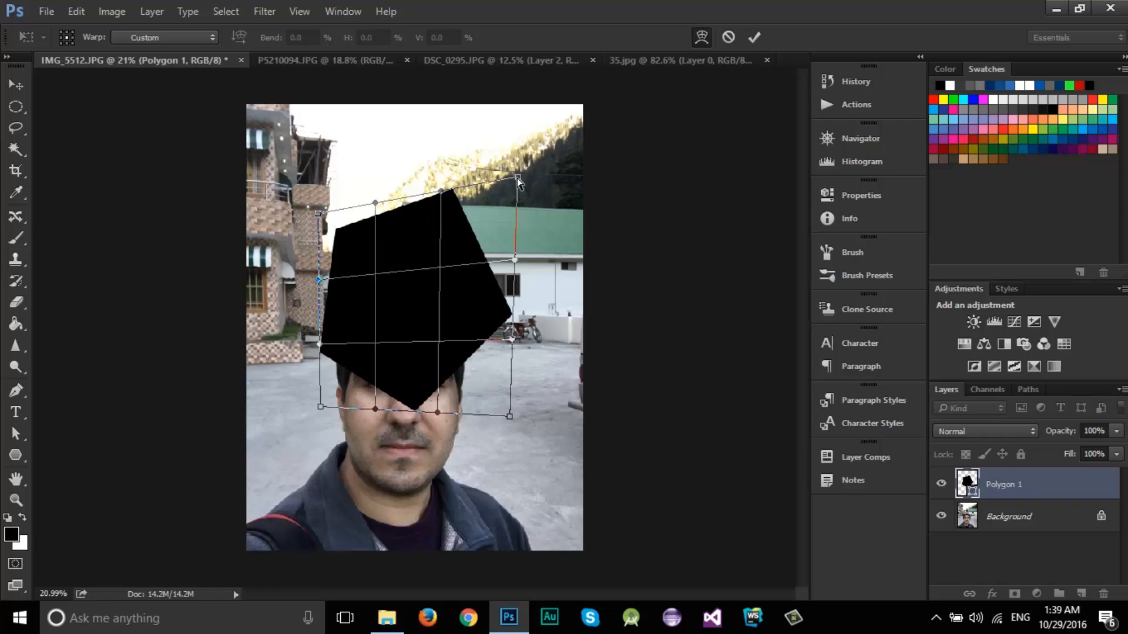
drag(518, 178, 572, 113)
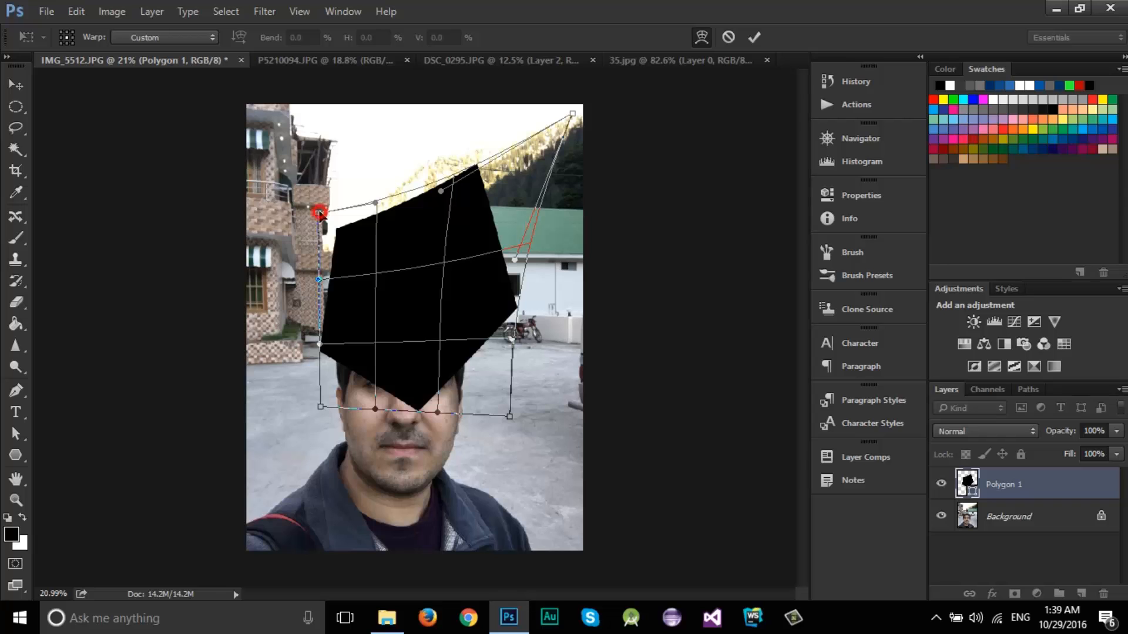
drag(319, 213, 267, 121)
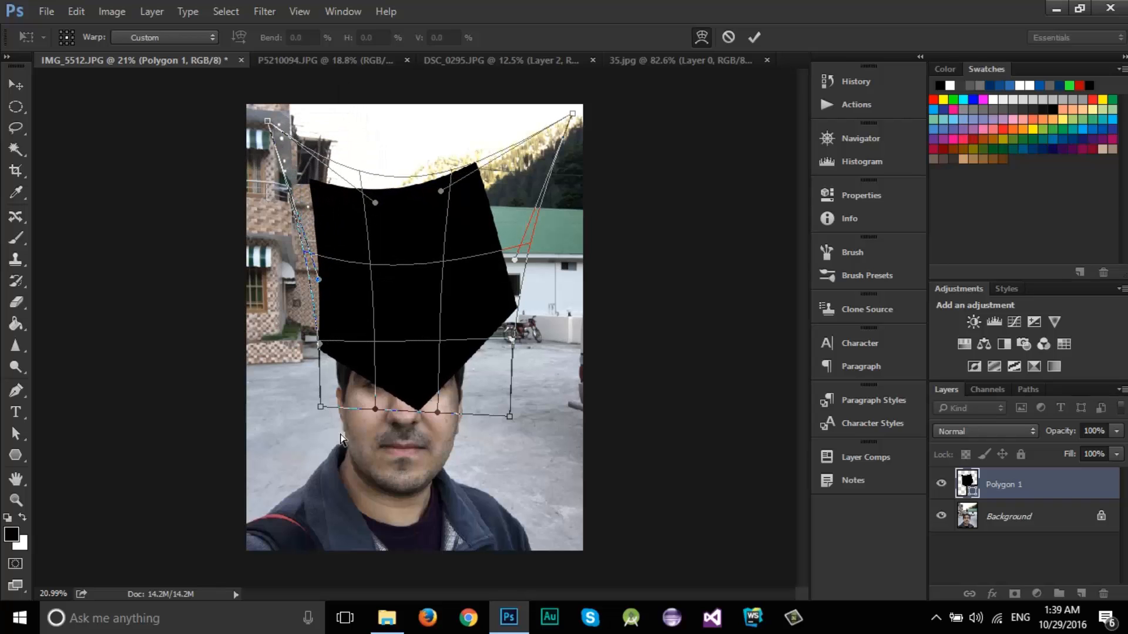
drag(320, 407, 272, 518)
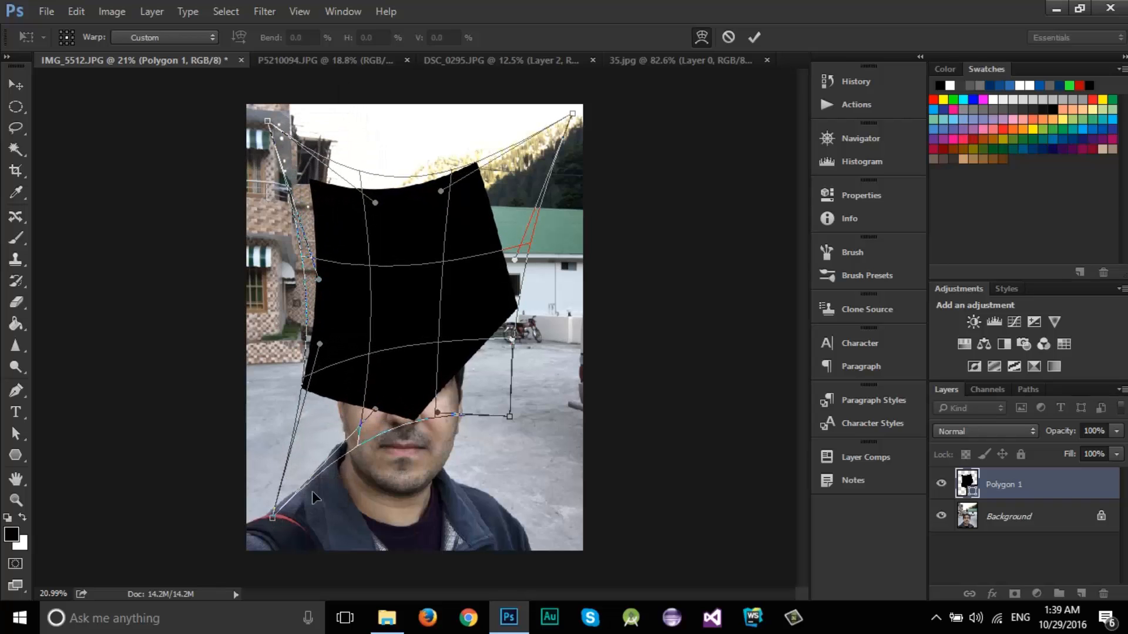
Distort the black polygon with a custom warp by pulling its corners and curve handles, and undo the warp.
drag(510, 418, 558, 523)
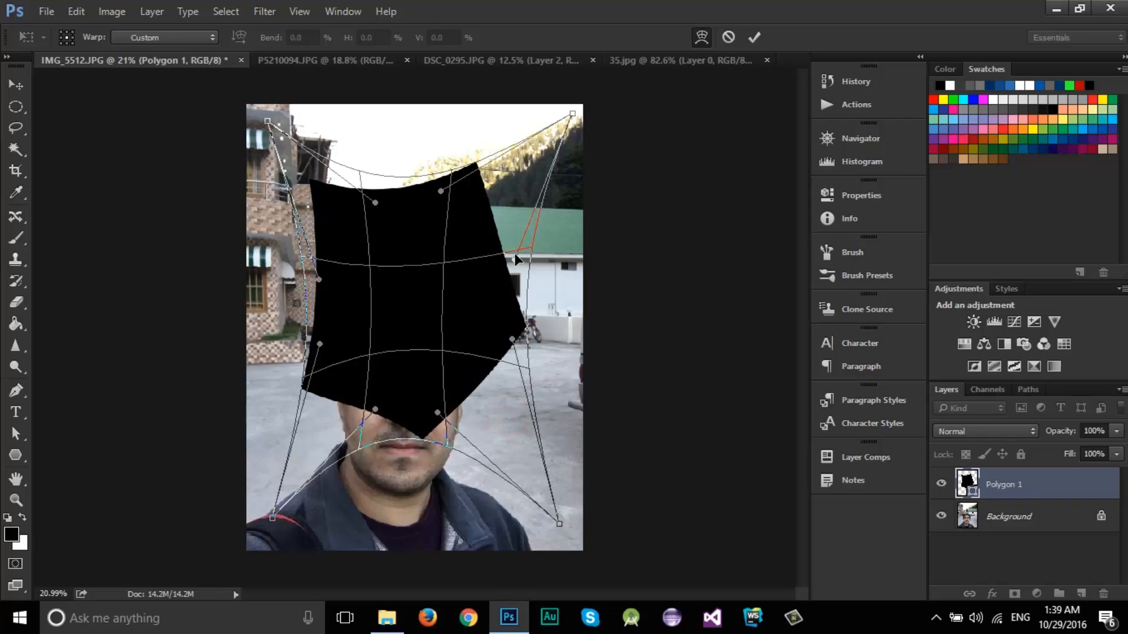
drag(516, 258, 537, 237)
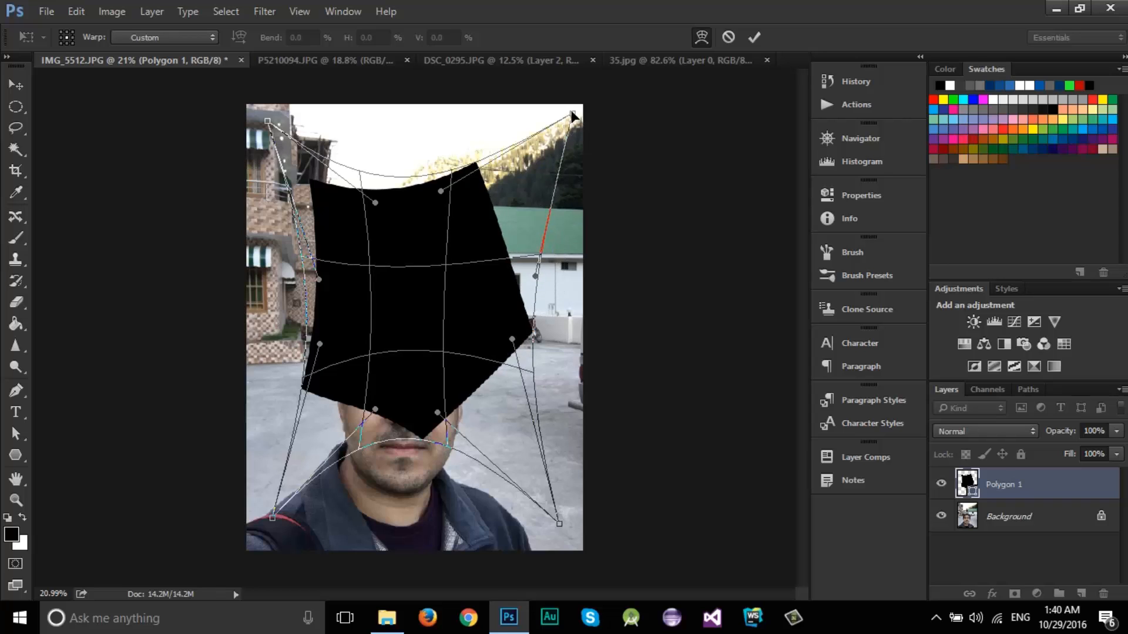
drag(513, 345, 368, 346)
drag(536, 279, 767, 234)
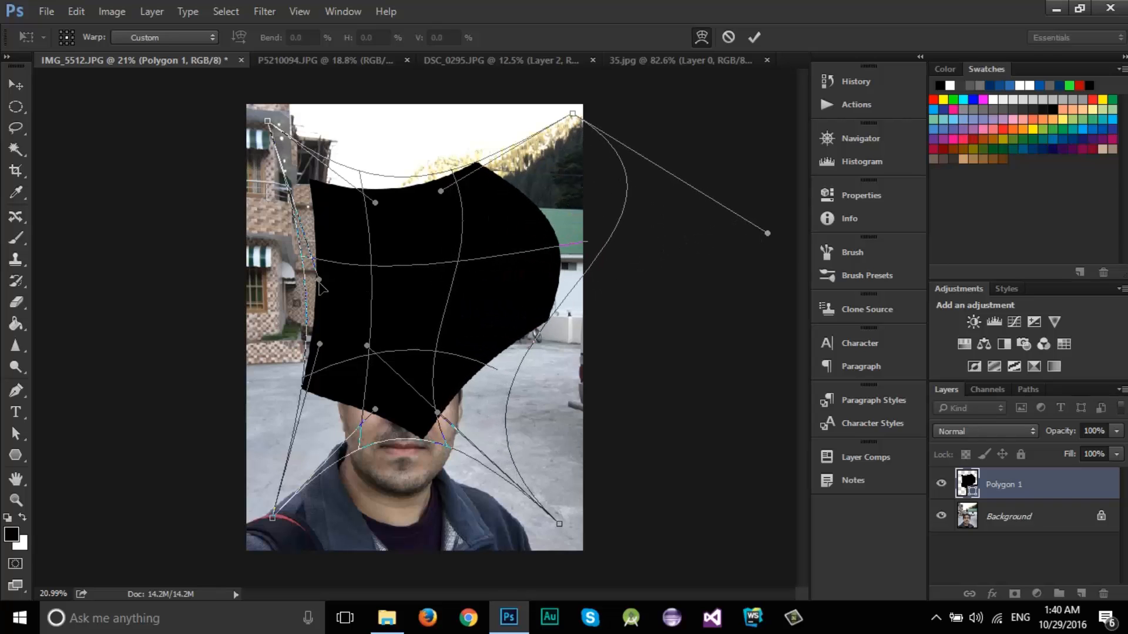
drag(319, 280, 443, 265)
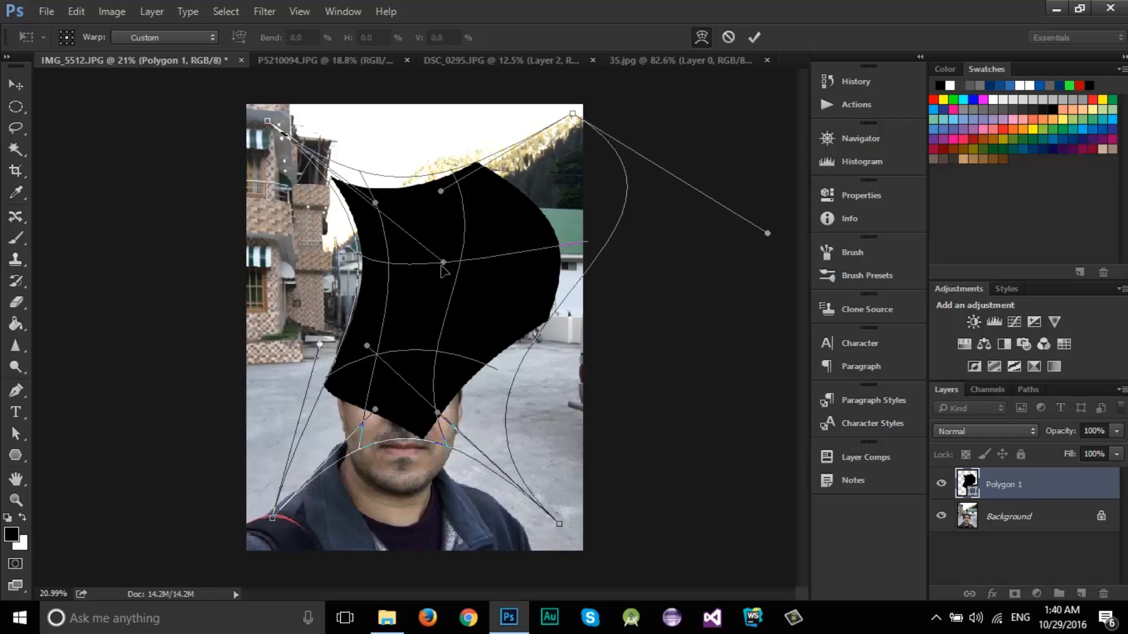
drag(374, 204, 136, 132)
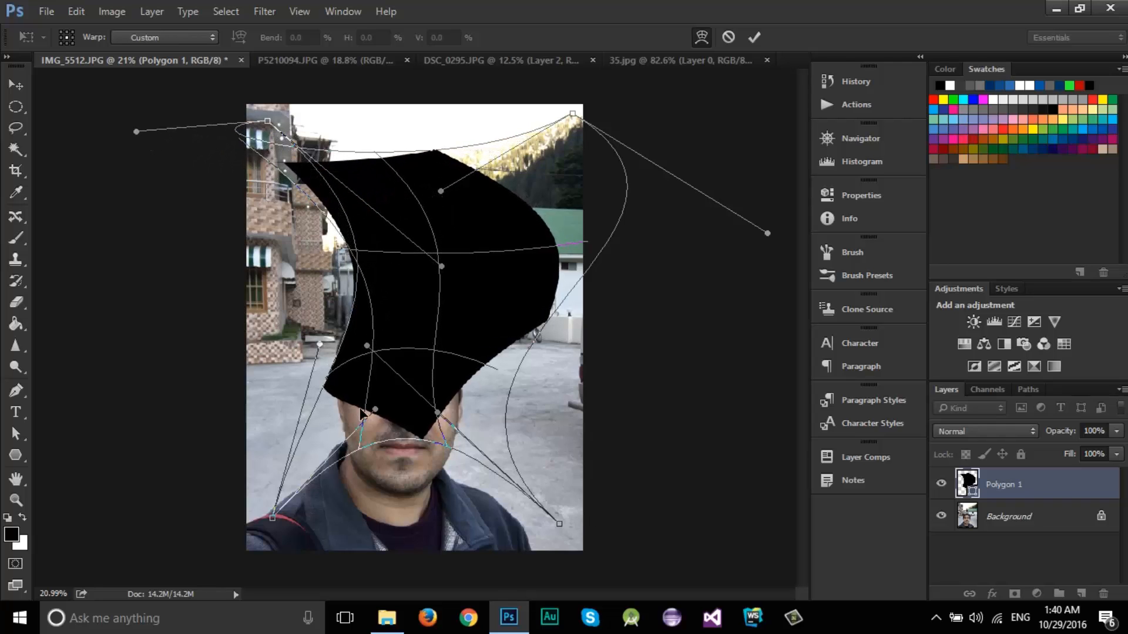
drag(376, 410, 403, 273)
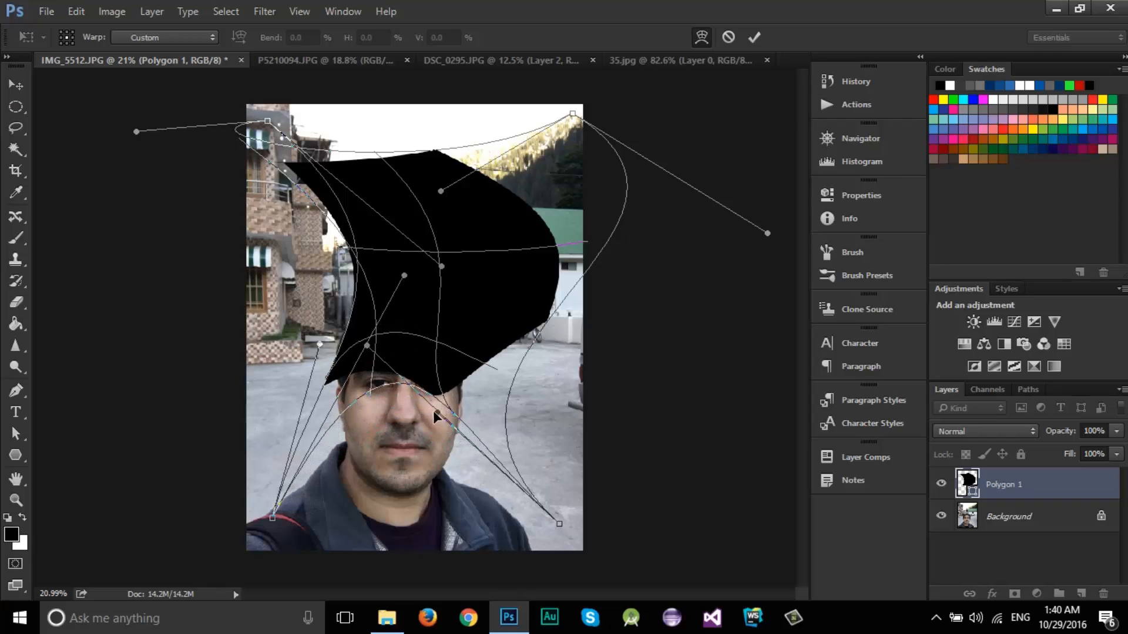
drag(436, 413, 412, 521)
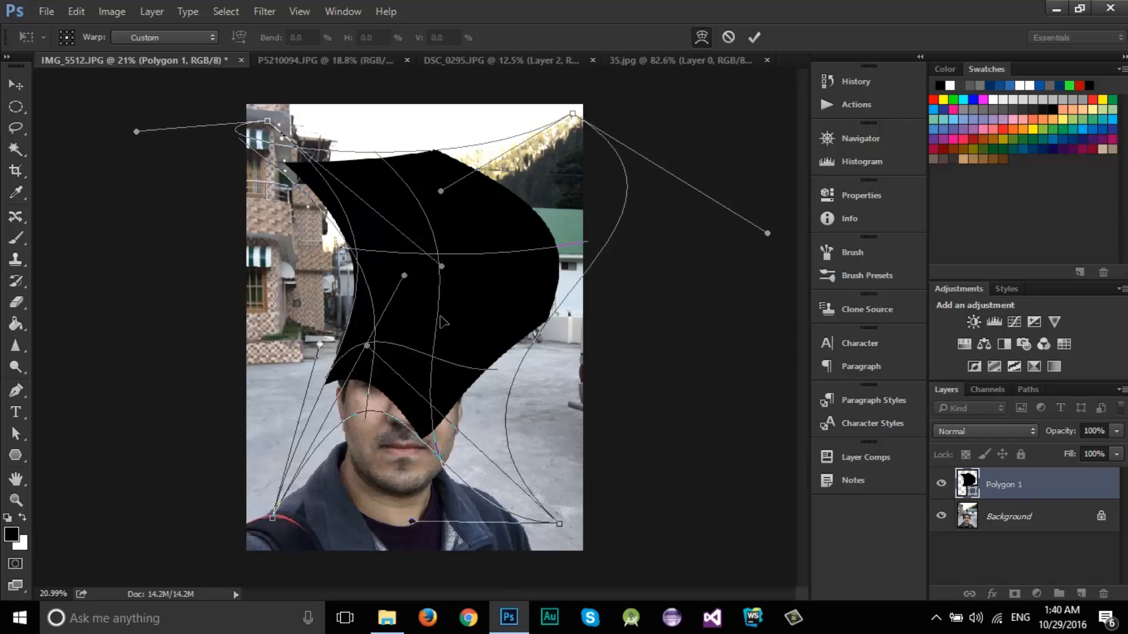
key(Return)
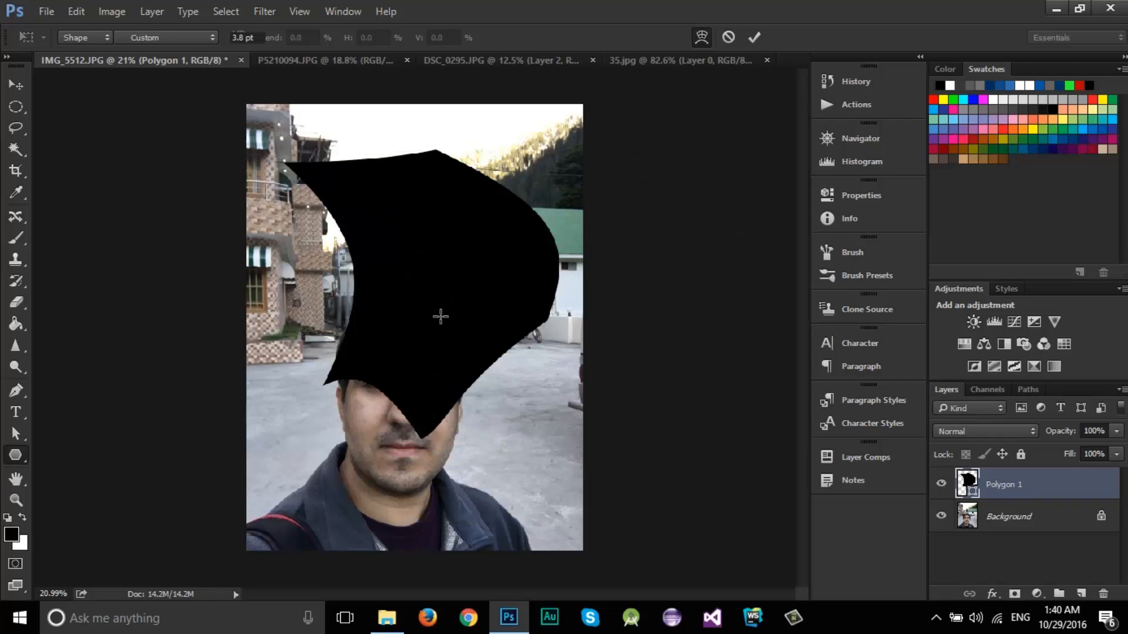
key(ctrl+z)
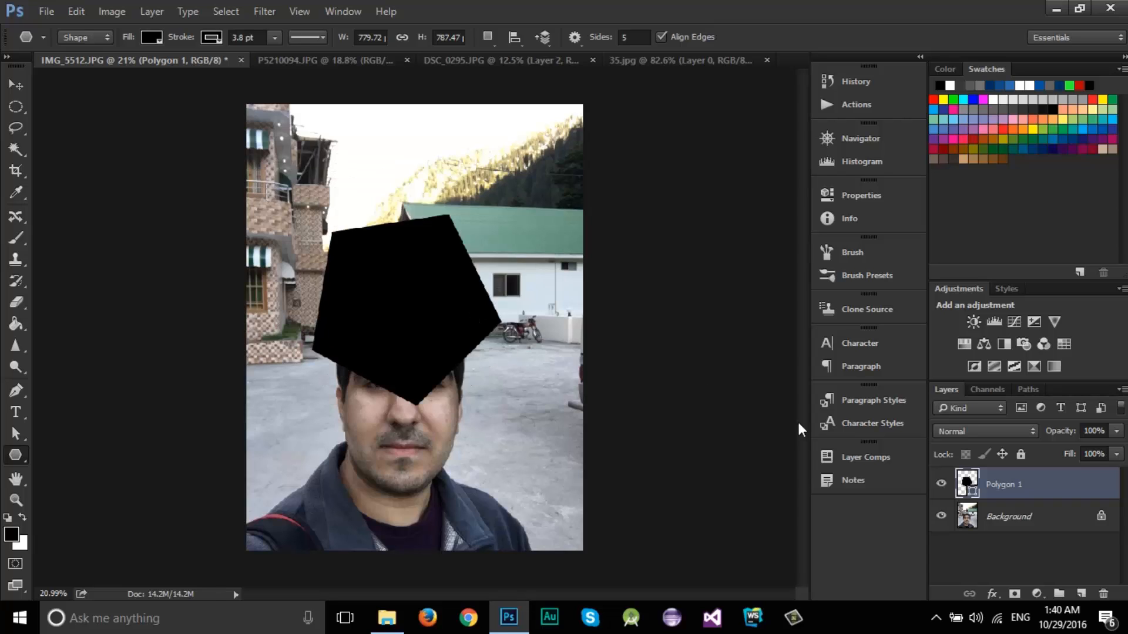
Hide the Polygon 1 layer and delete it from the document.
click(942, 486)
right_click(1012, 480)
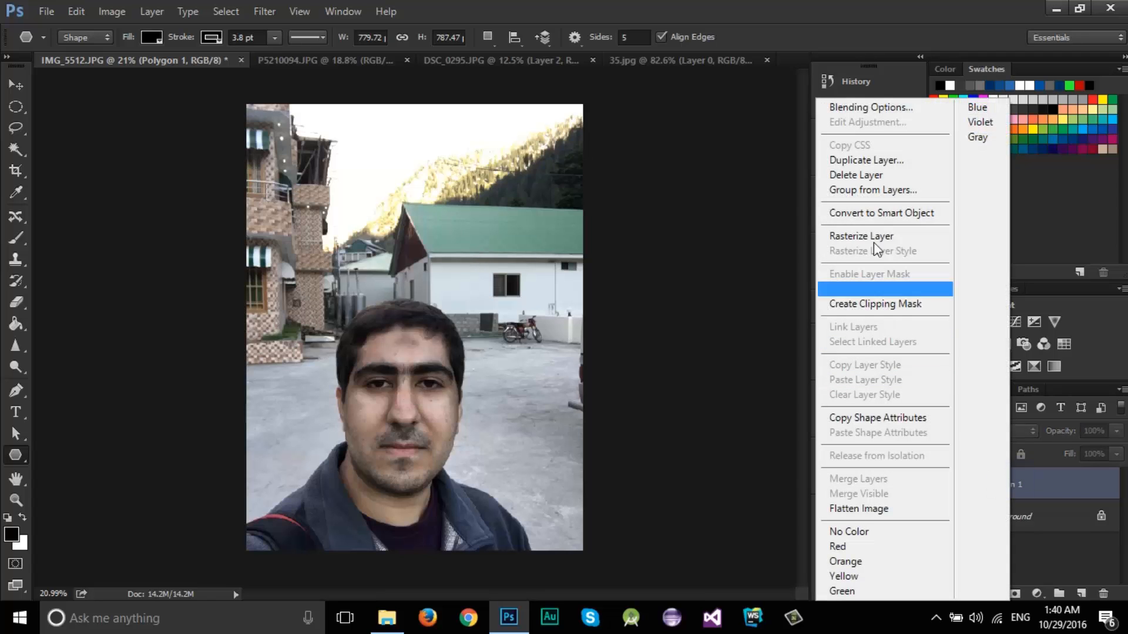
click(862, 175)
click(503, 243)
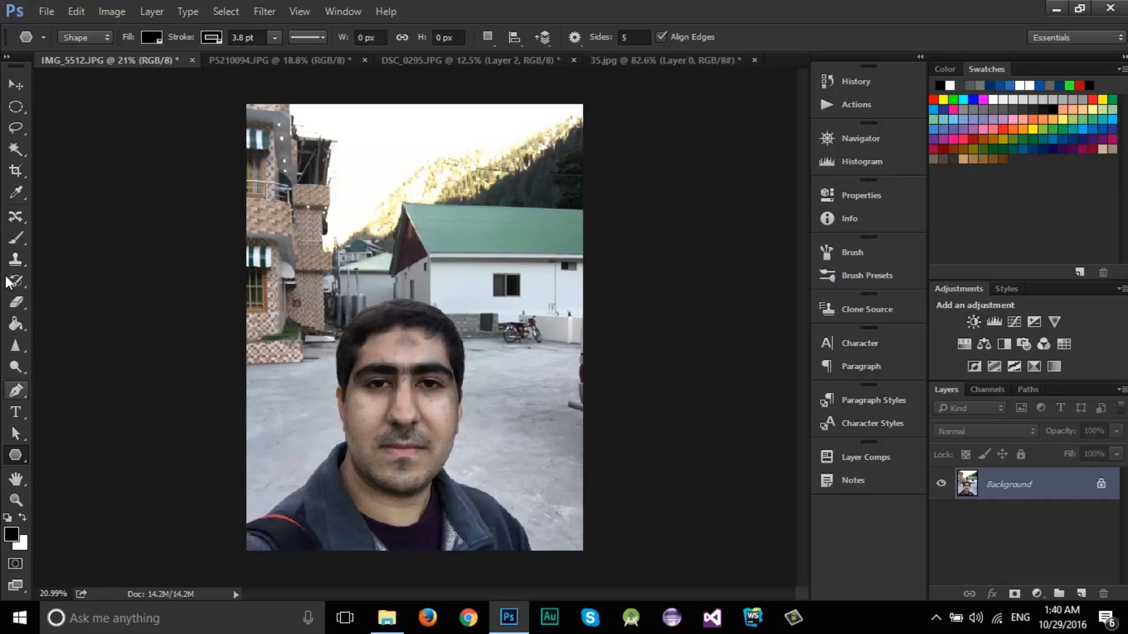
Try to move the portrait photo with the Move tool, and unlock the Background layer.
click(15, 87)
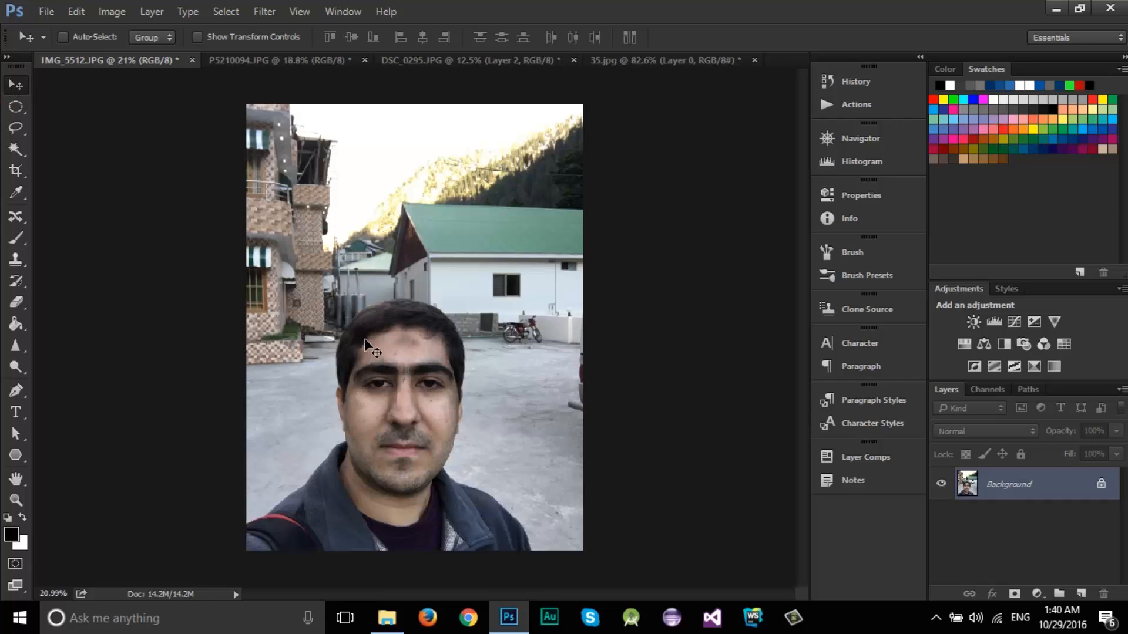
drag(415, 376, 423, 275)
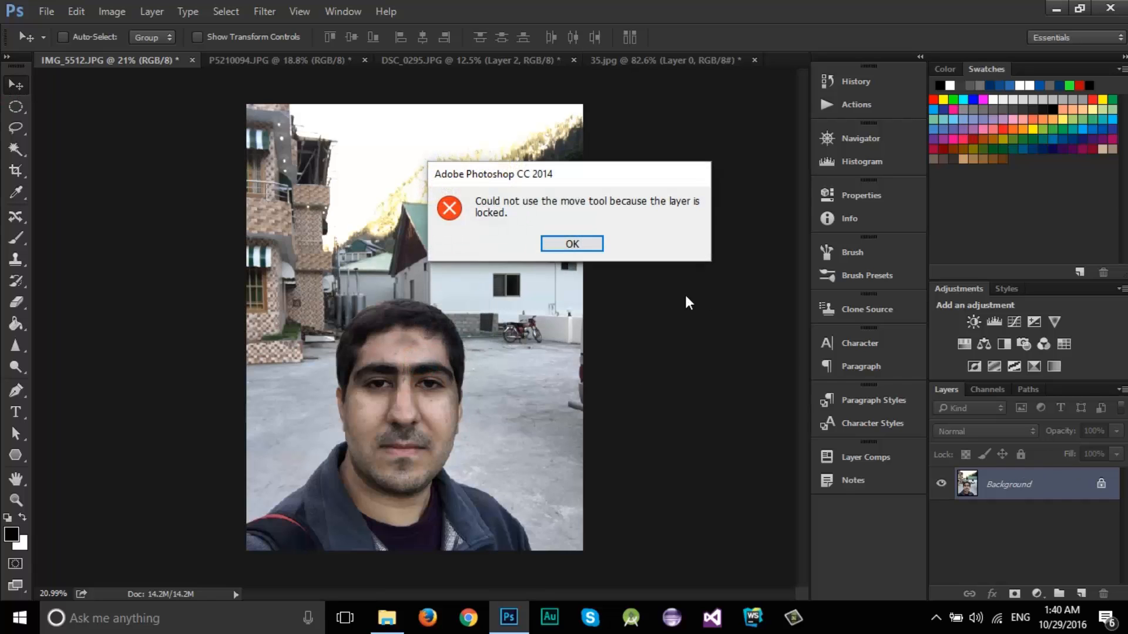
click(600, 247)
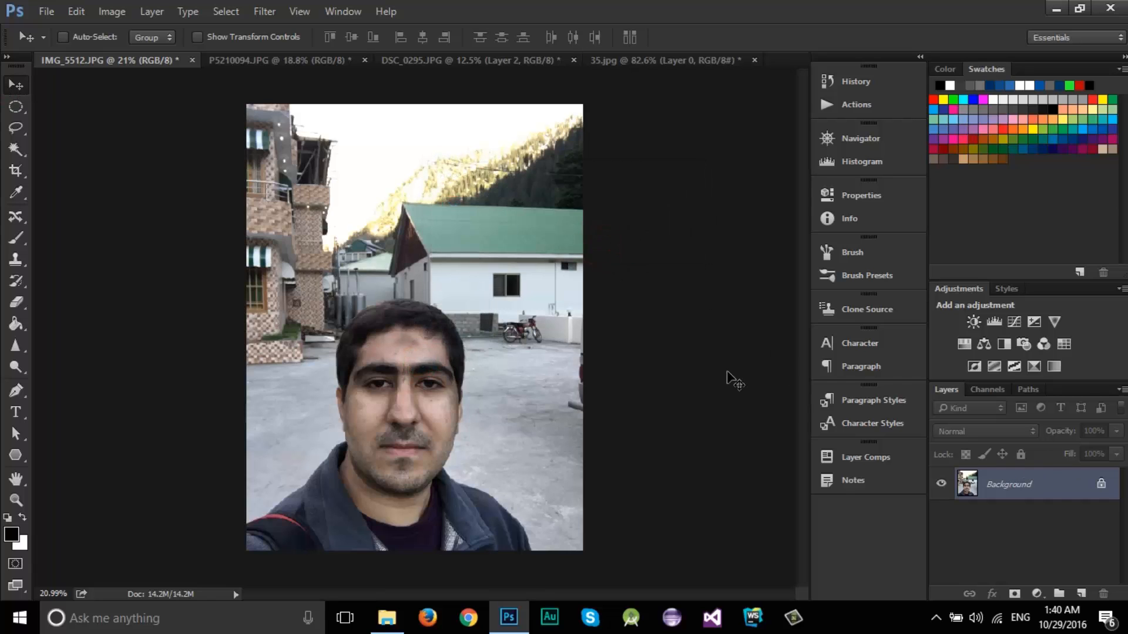
click(1101, 487)
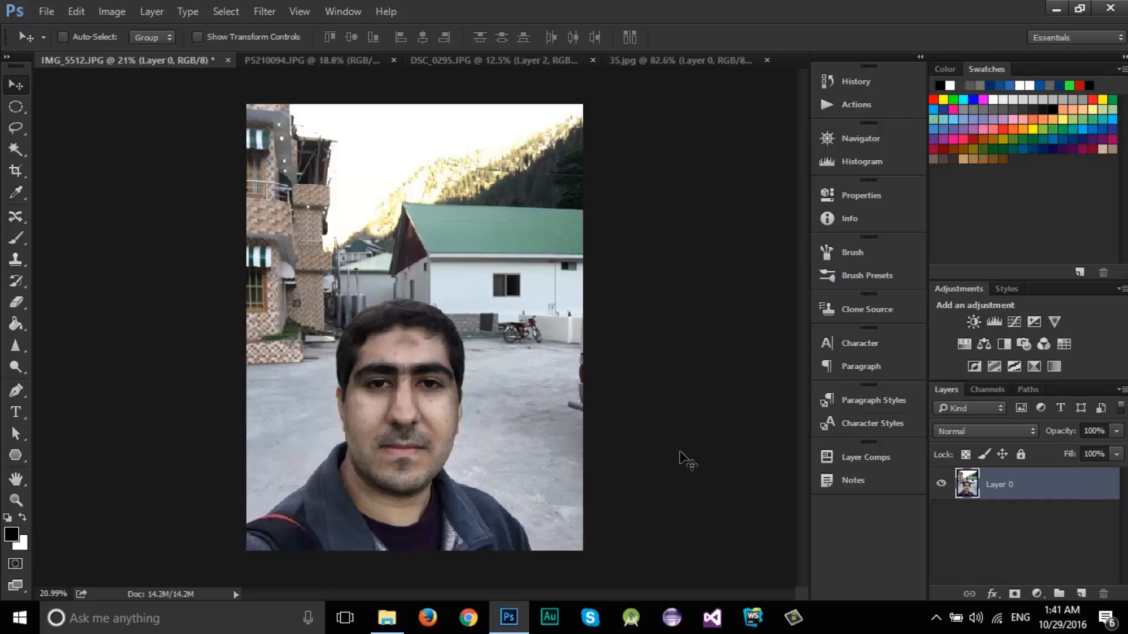
mouse_move(433, 386)
mouse_down()
mouse_move(470, 355)
mouse_move(524, 338)
mouse_move(502, 401)
mouse_move(417, 402)
mouse_move(435, 389)
mouse_up()
Select a rectangular area covering the upper half of the man's face and the house behind with the Rectangular Marquee Tool.
drag(19, 107, 80, 102)
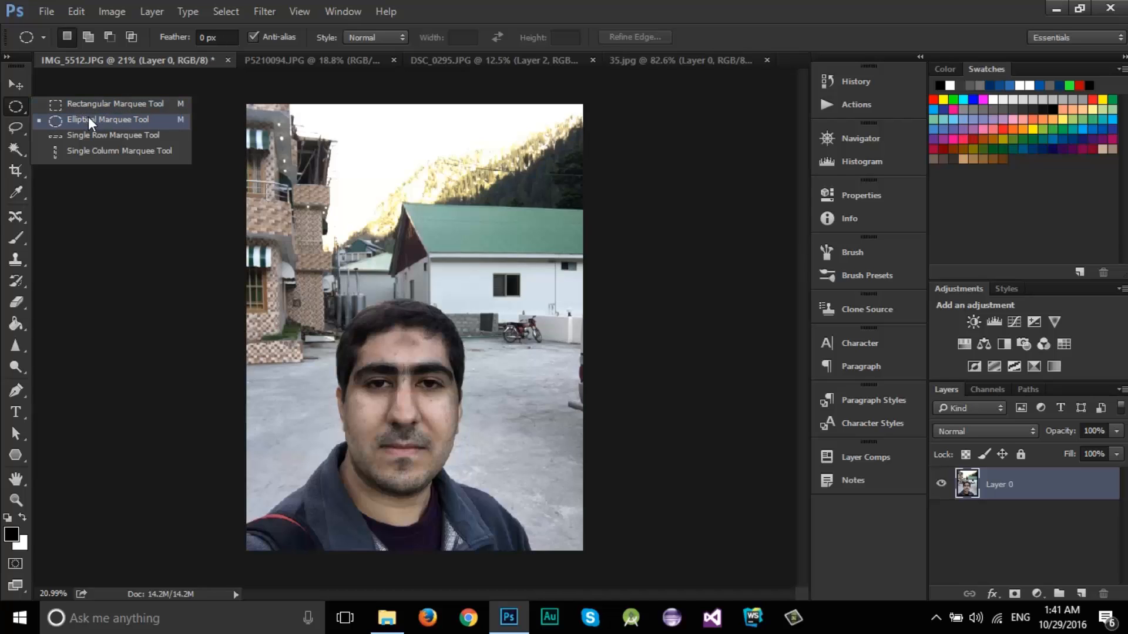
click(85, 105)
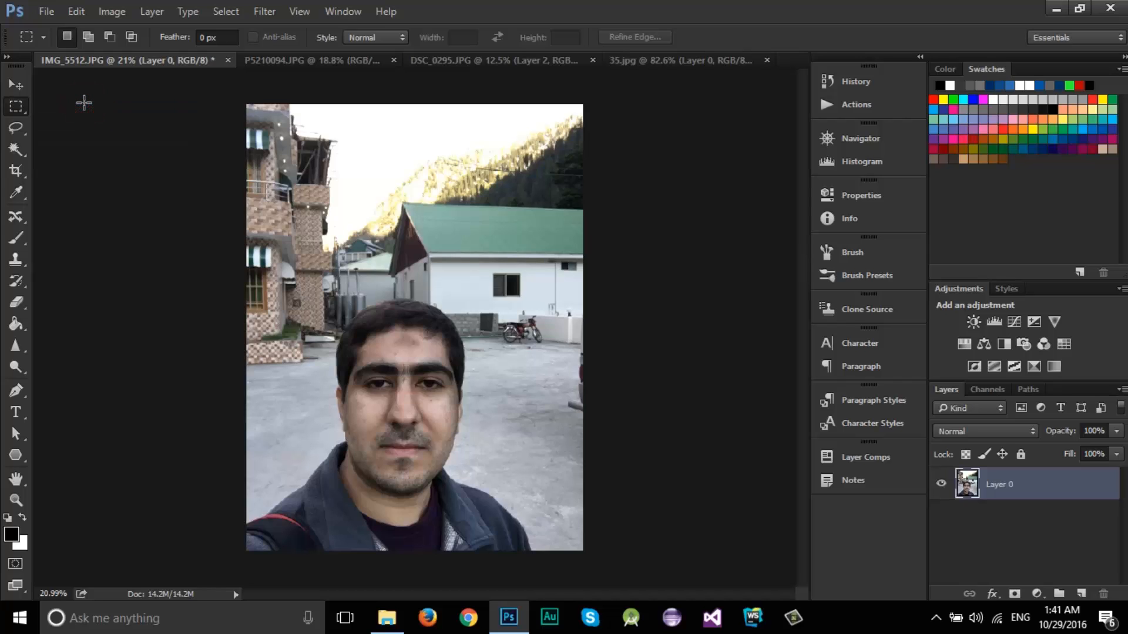
click(15, 108)
click(60, 106)
drag(341, 237, 519, 402)
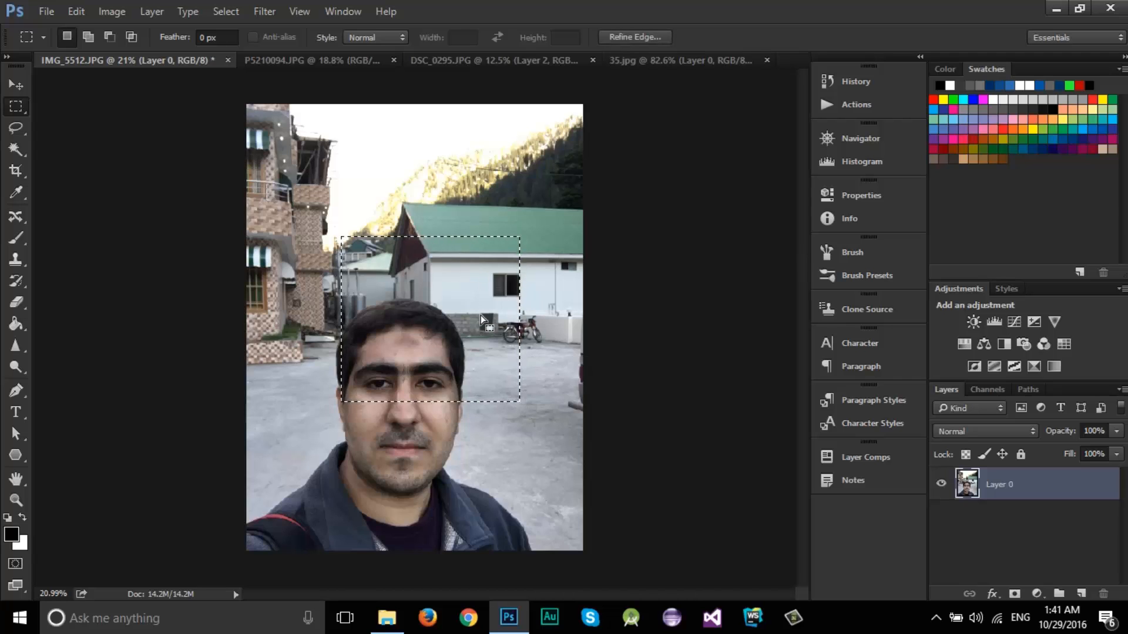
Paint black brush strokes across the photo inside and beyond the rectangular selection, using the 136 px brush.
click(15, 238)
click(80, 240)
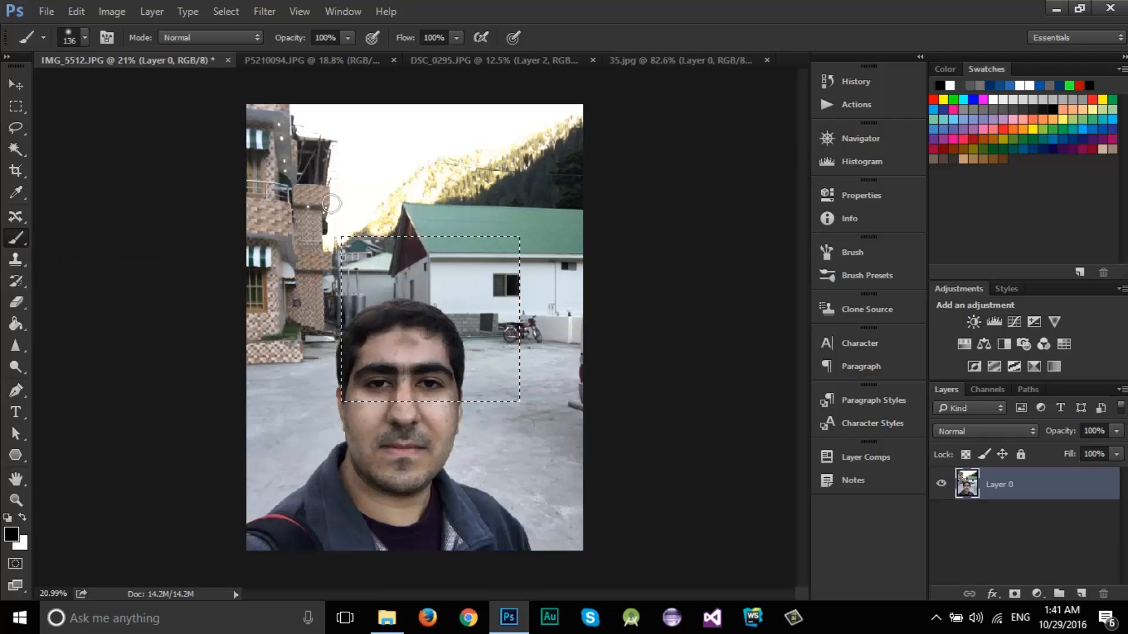
click(390, 172)
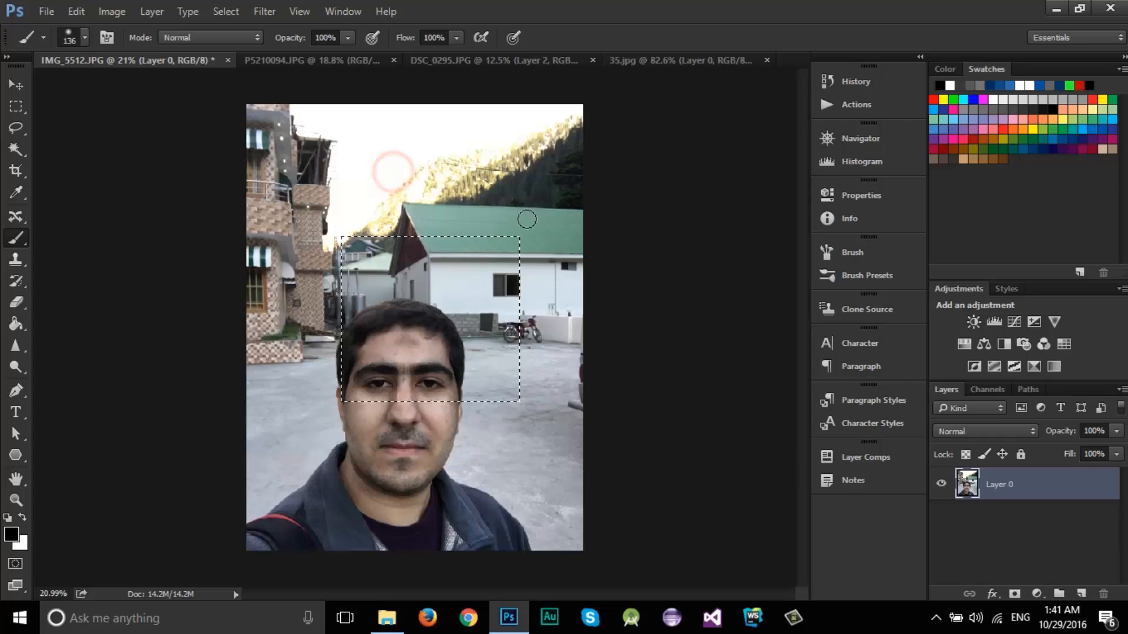
click(519, 434)
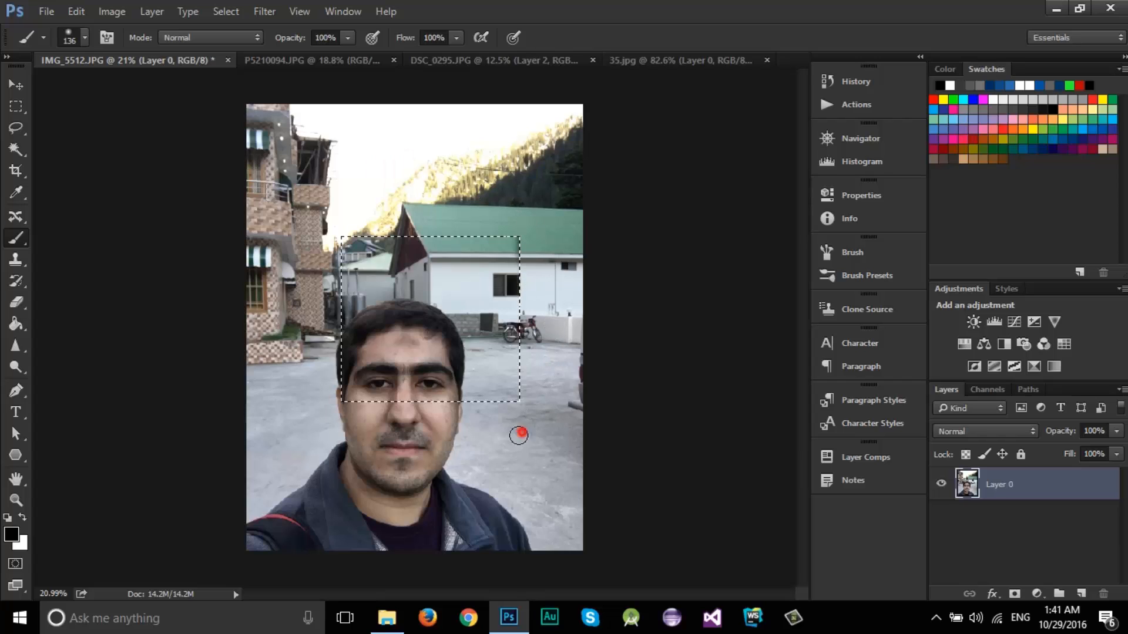
click(270, 406)
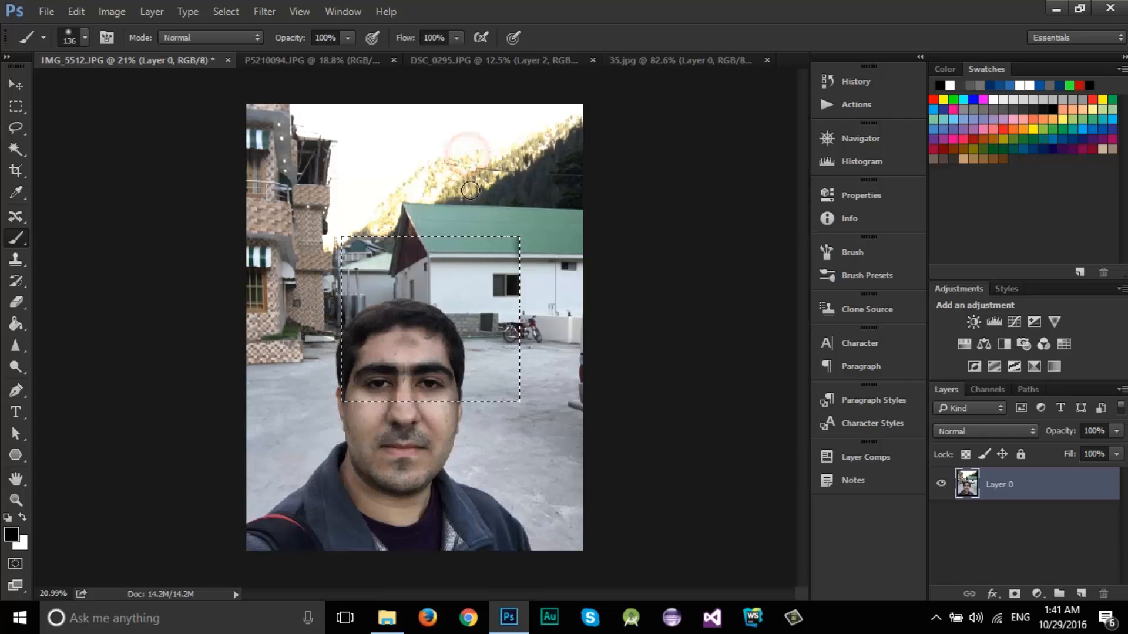
mouse_move(470, 208)
mouse_down()
mouse_move(471, 311)
mouse_move(541, 350)
mouse_move(463, 377)
mouse_move(431, 412)
mouse_move(413, 458)
mouse_move(377, 432)
mouse_move(372, 372)
mouse_move(347, 335)
mouse_move(270, 314)
mouse_move(350, 296)
mouse_move(390, 259)
mouse_move(408, 215)
mouse_move(463, 199)
mouse_move(454, 259)
mouse_move(423, 301)
mouse_move(421, 365)
mouse_move(461, 420)
mouse_move(510, 436)
mouse_move(567, 368)
mouse_move(499, 323)
mouse_move(355, 311)
mouse_move(300, 282)
mouse_up()
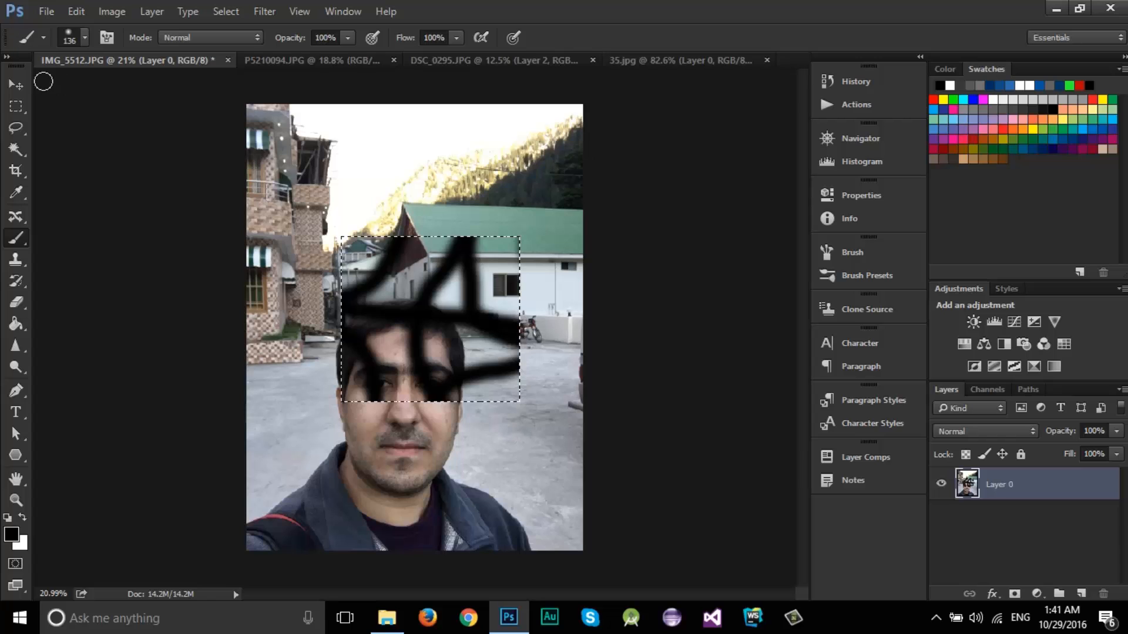
Move the selected painted area downward over the face and deselect it.
click(13, 89)
mouse_move(448, 319)
mouse_down()
mouse_move(465, 267)
mouse_move(460, 236)
mouse_move(396, 240)
mouse_move(398, 309)
mouse_move(462, 431)
mouse_up()
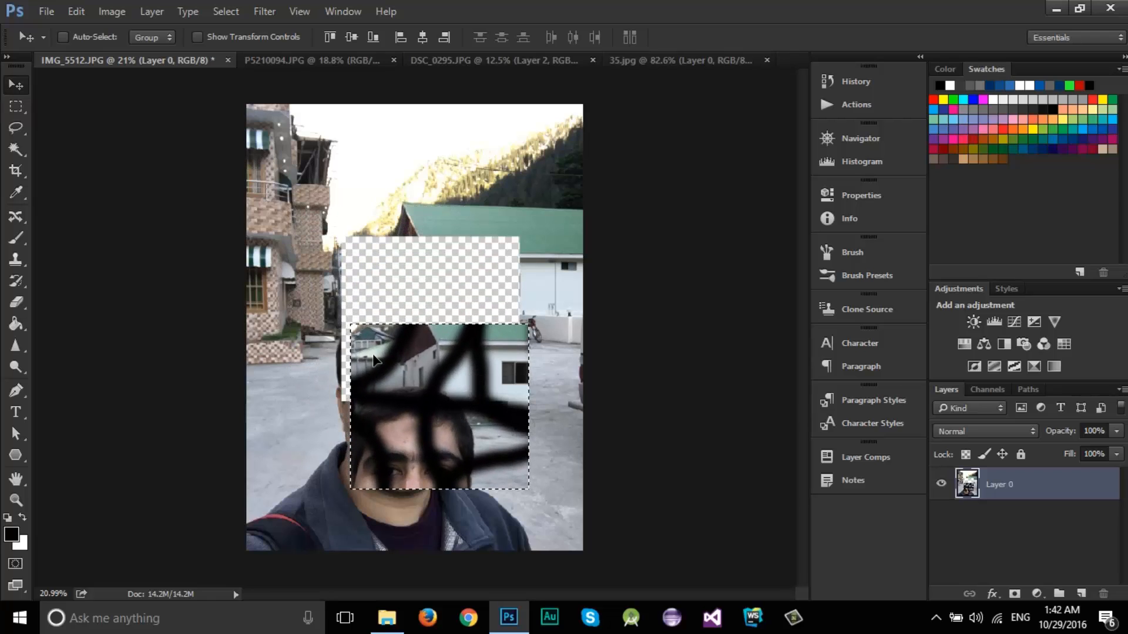
click(26, 108)
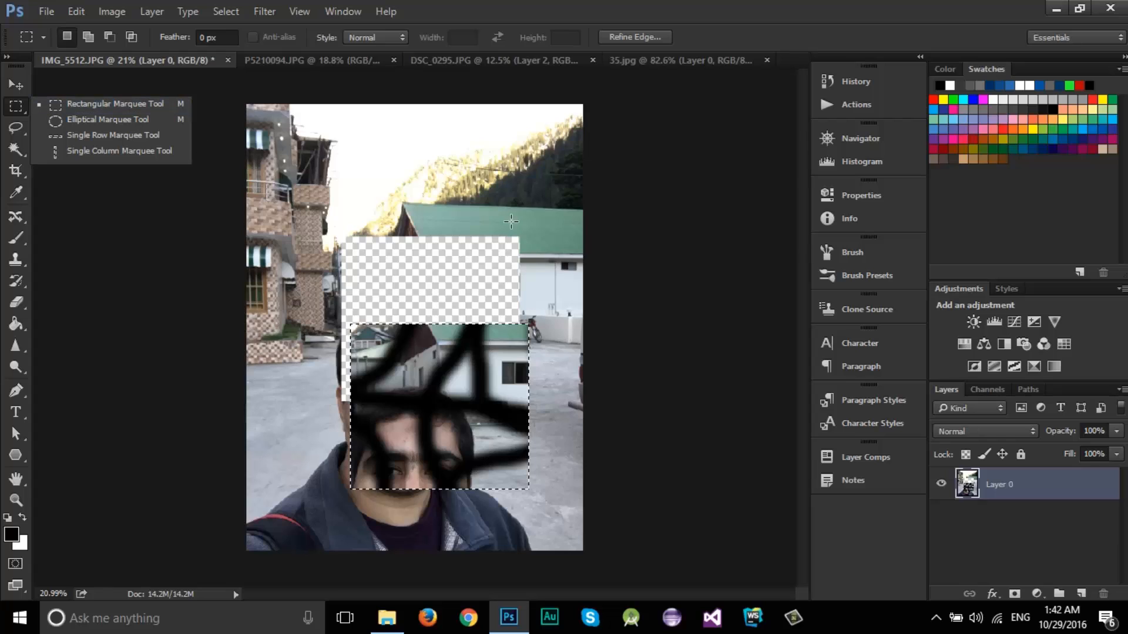
click(491, 372)
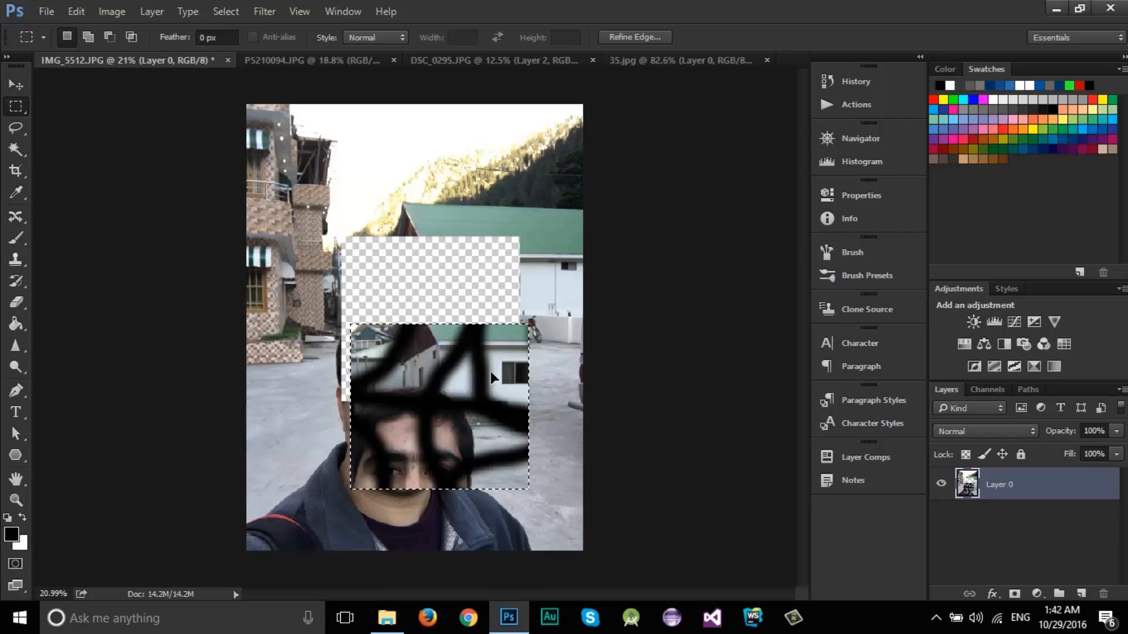
key(ctrl+d)
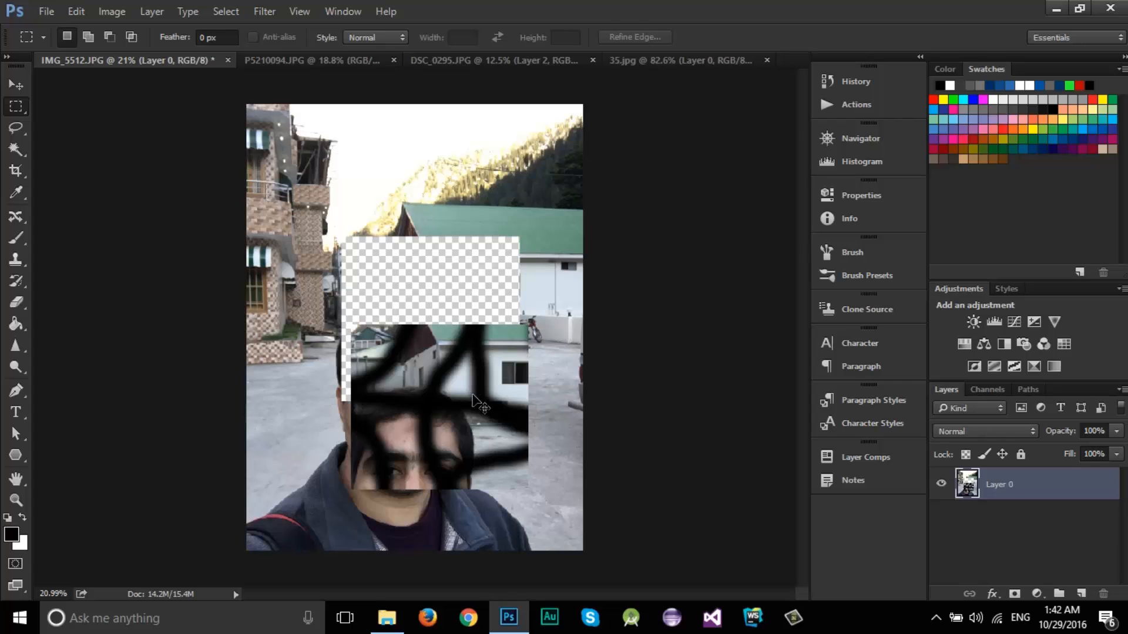
Undo the deselection, move, brush strokes, selection and unlocking until the photo is a locked Background layer again.
key(ctrl+z)
key(ctrl+z)
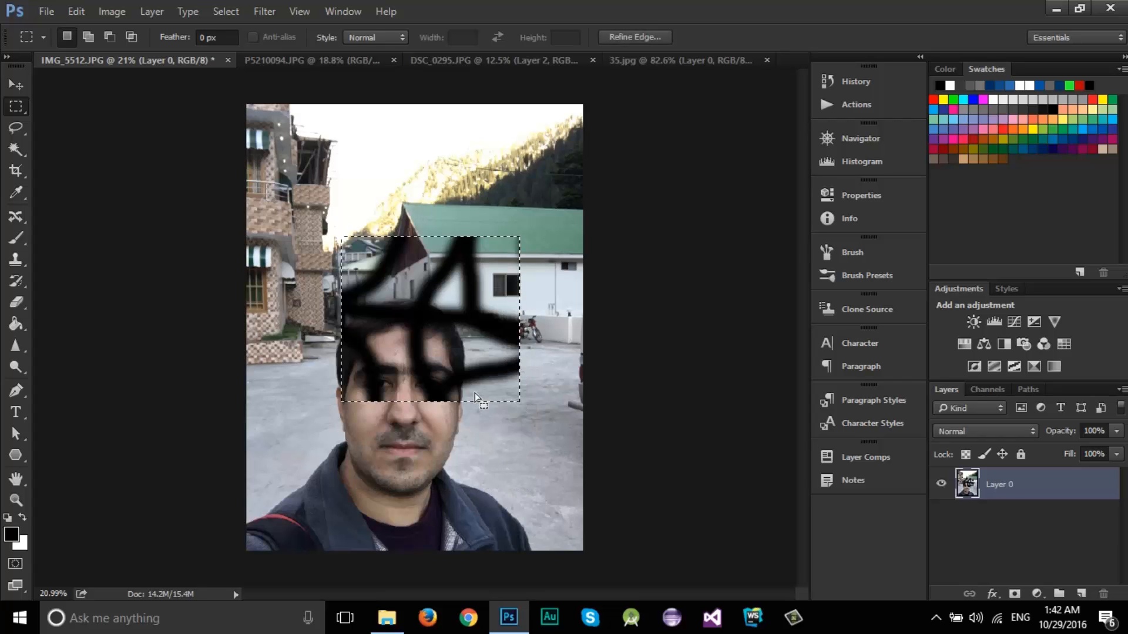
key(ctrl+alt+z)
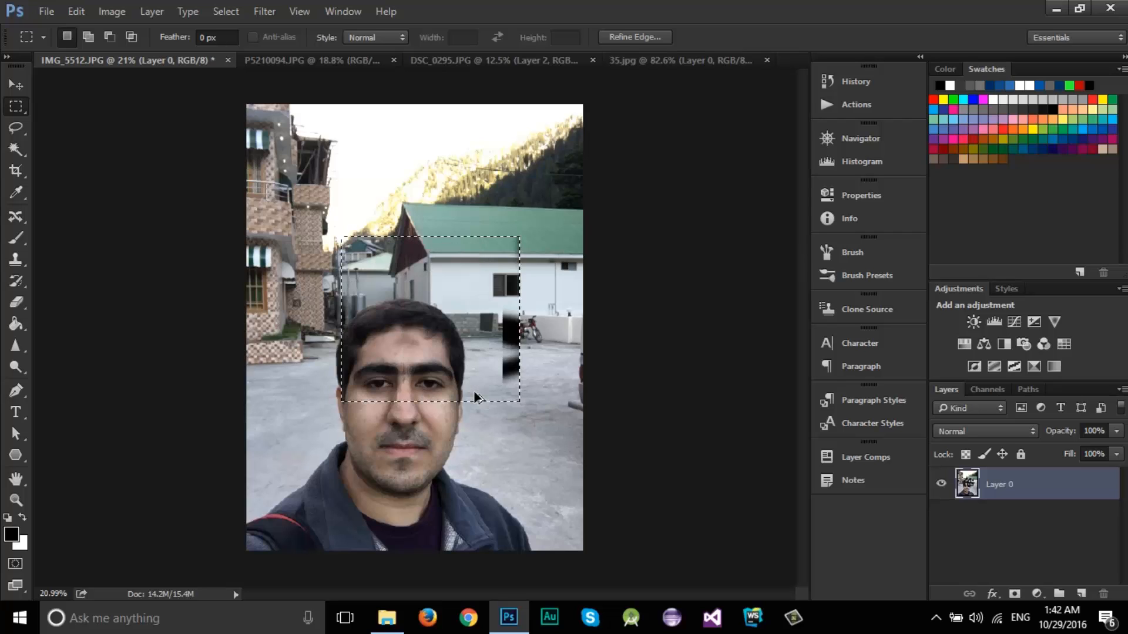
key(ctrl+alt+z)
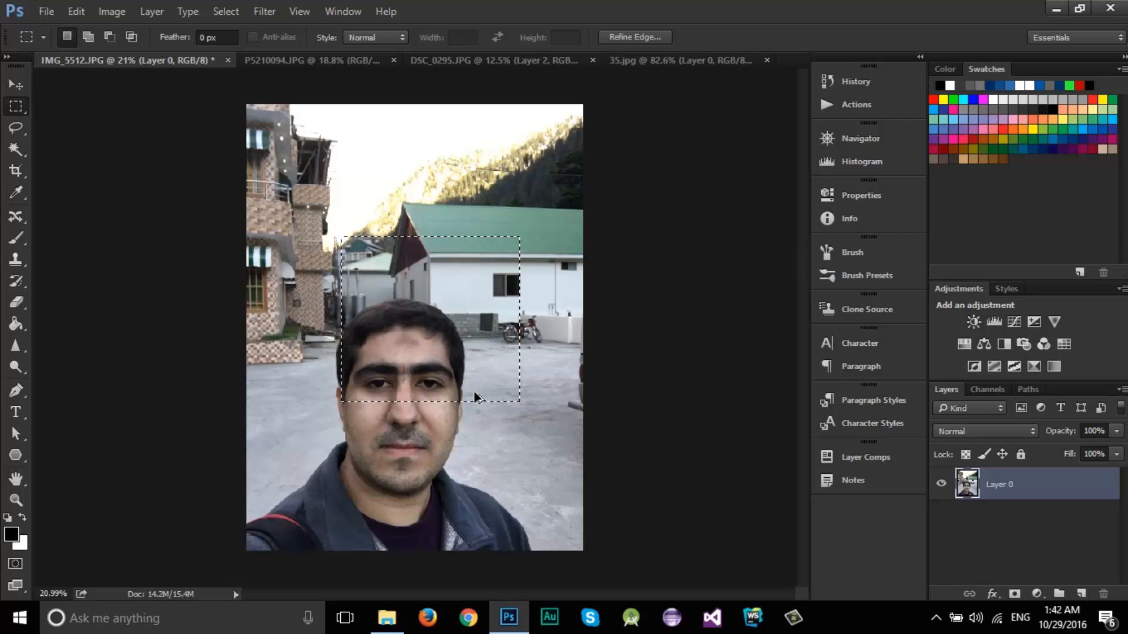
key(ctrl+alt+z)
key(ctrl+alt+z)
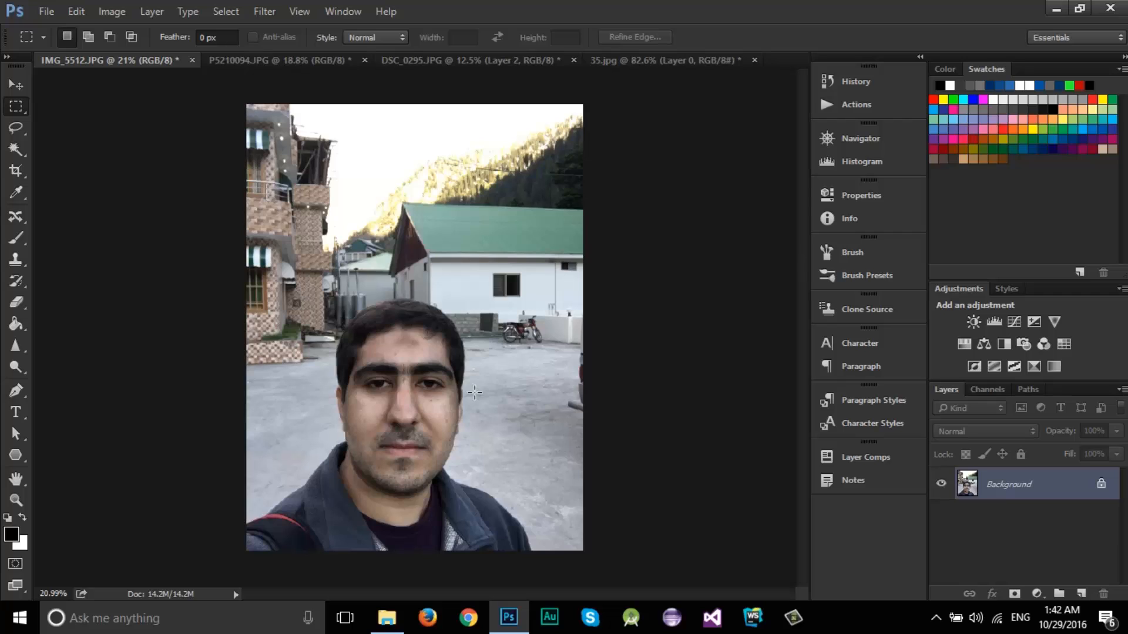
Unlock the Background layer and outline the motorcycle by the house with a freehand Lasso selection.
click(1102, 487)
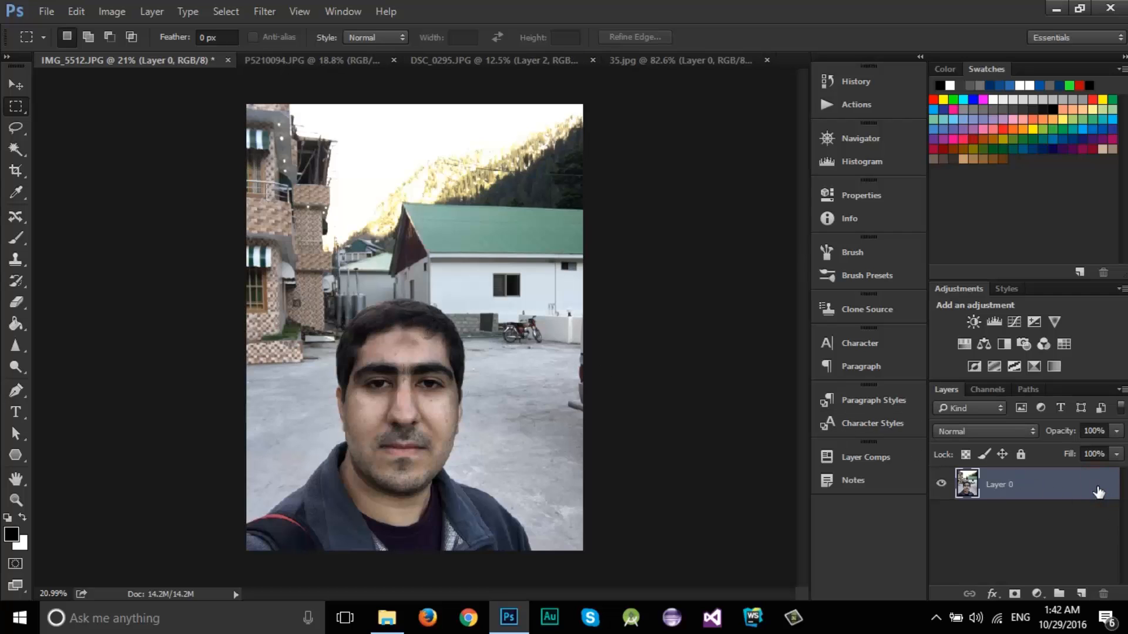
right_click(16, 108)
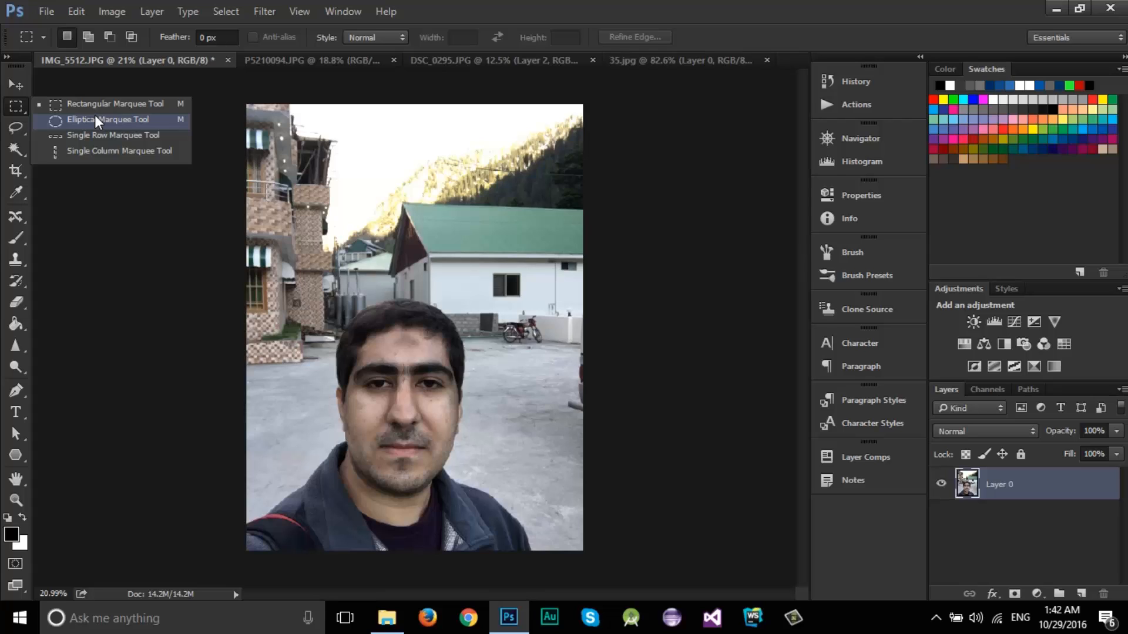
click(16, 127)
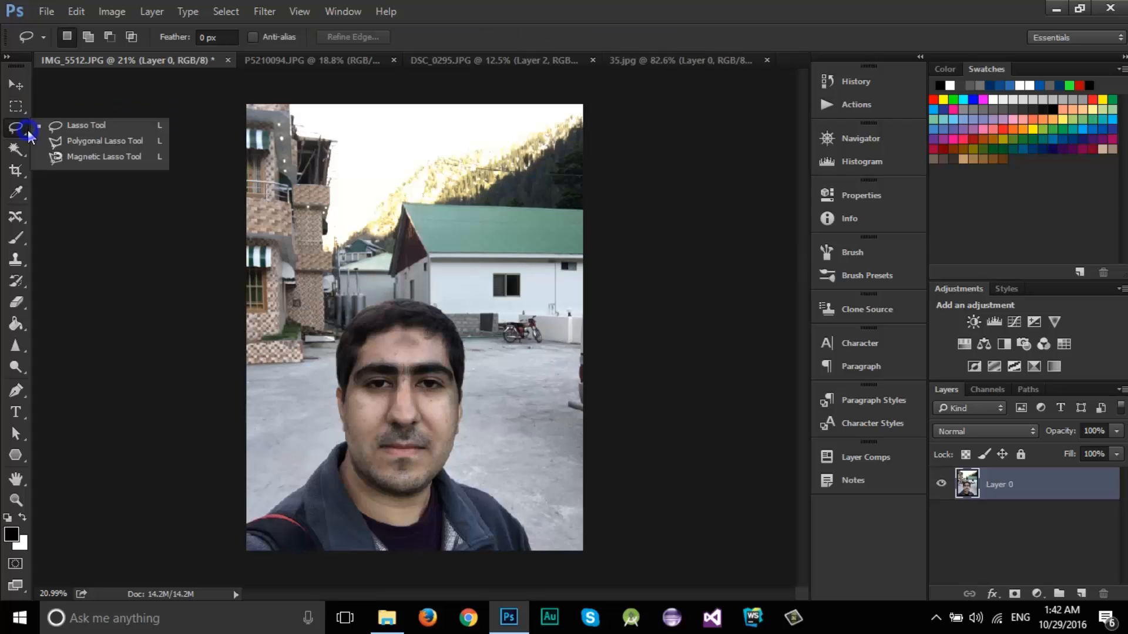
click(84, 126)
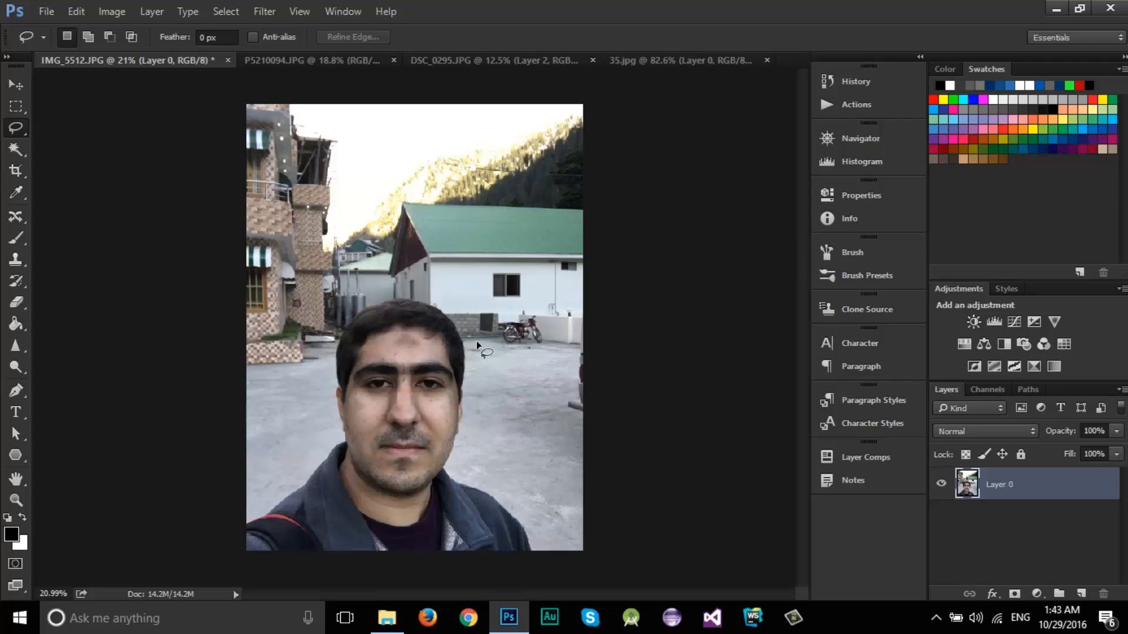
drag(492, 323, 515, 312)
drag(545, 317, 549, 334)
drag(484, 341, 489, 321)
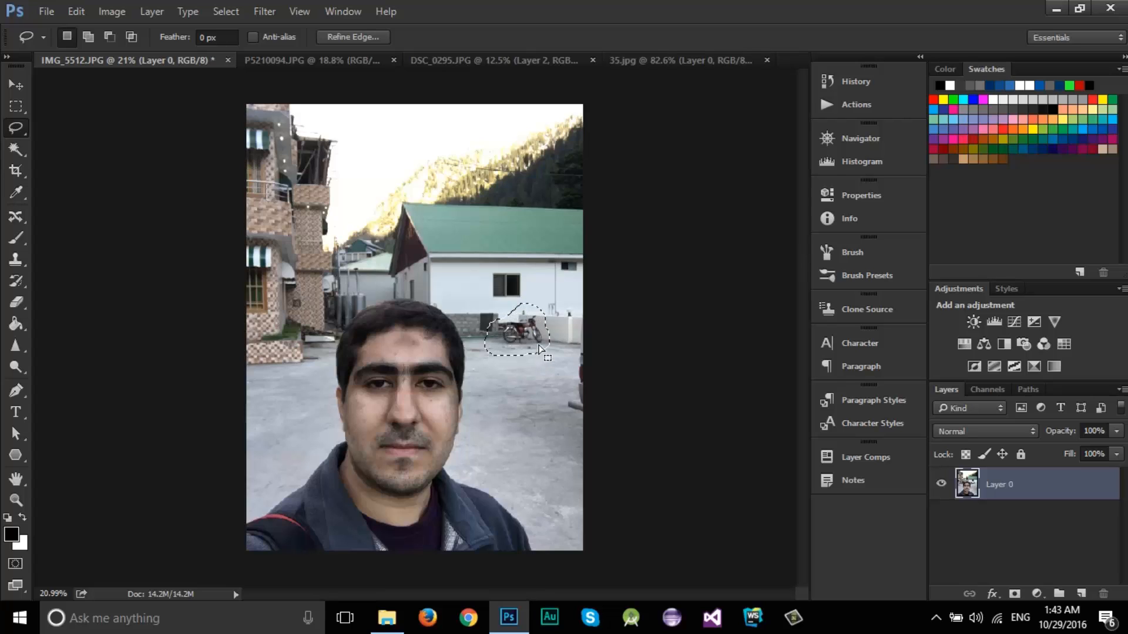
Try moving the selected motorcycle up into the sky beside the roof, then undo the move and deselect.
key(v)
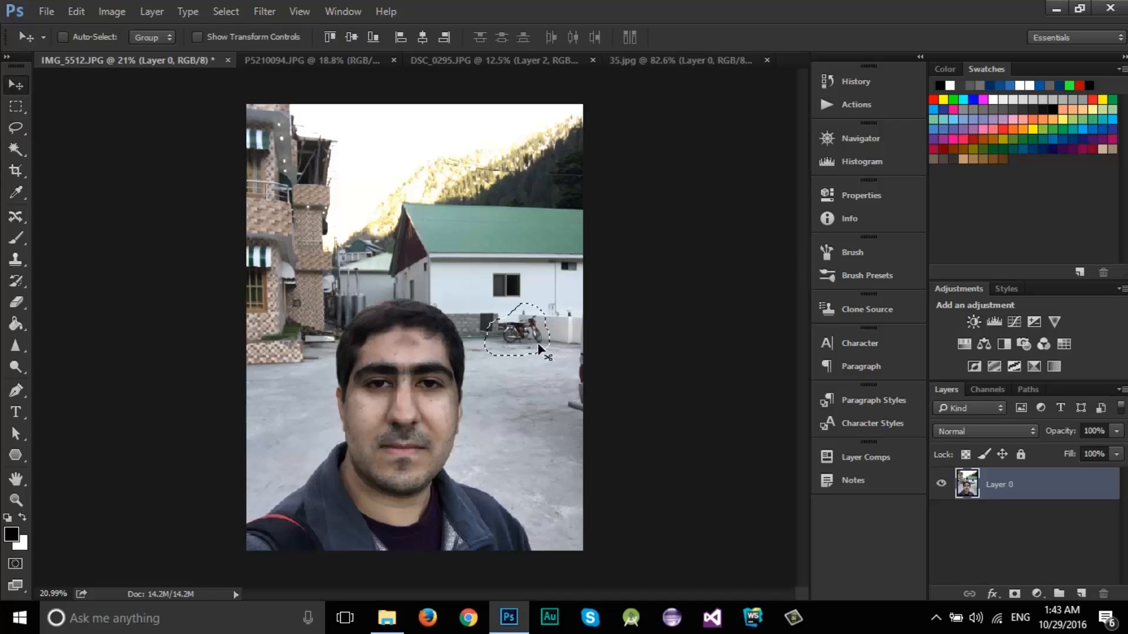
mouse_move(530, 347)
mouse_down()
mouse_move(528, 403)
mouse_move(386, 200)
mouse_move(372, 213)
mouse_move(531, 200)
mouse_move(386, 195)
mouse_up()
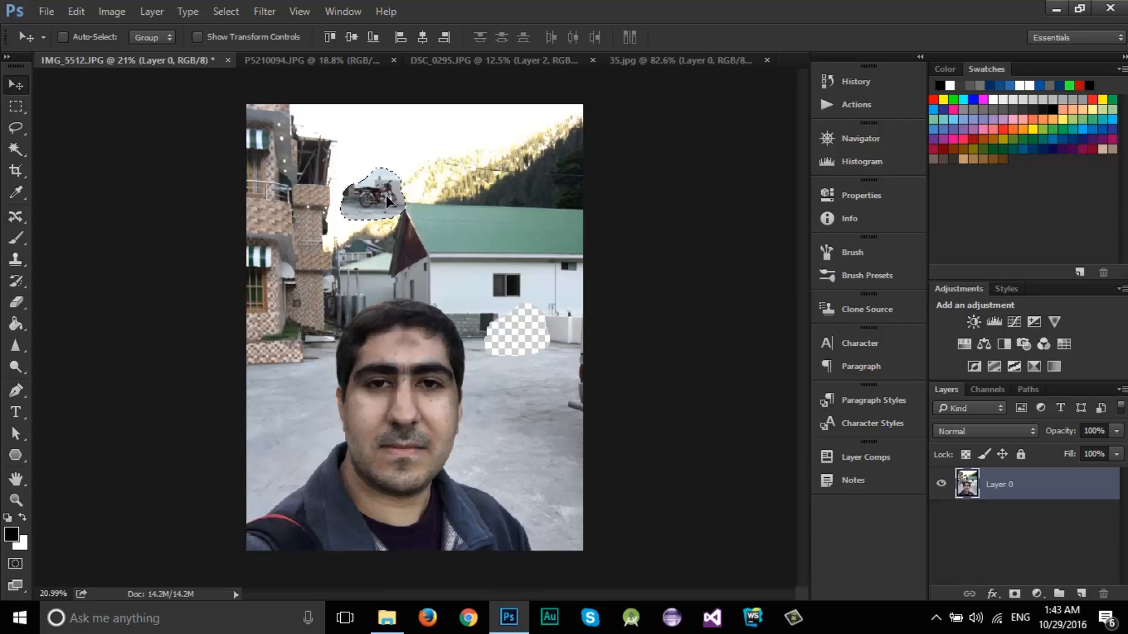
key(ctrl+z)
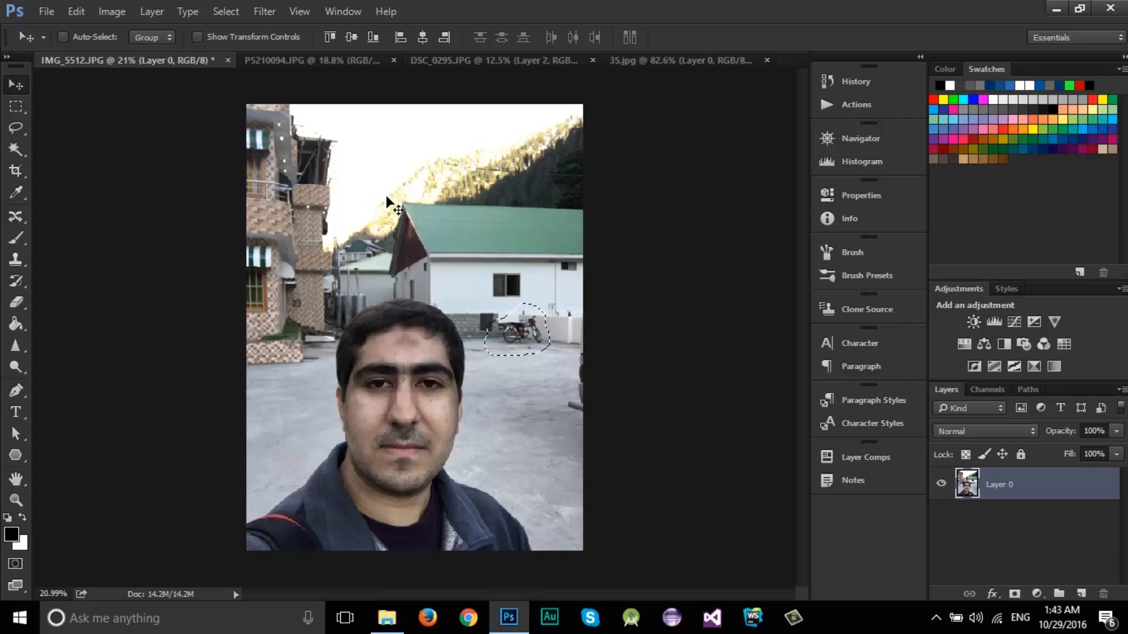
key(ctrl+d)
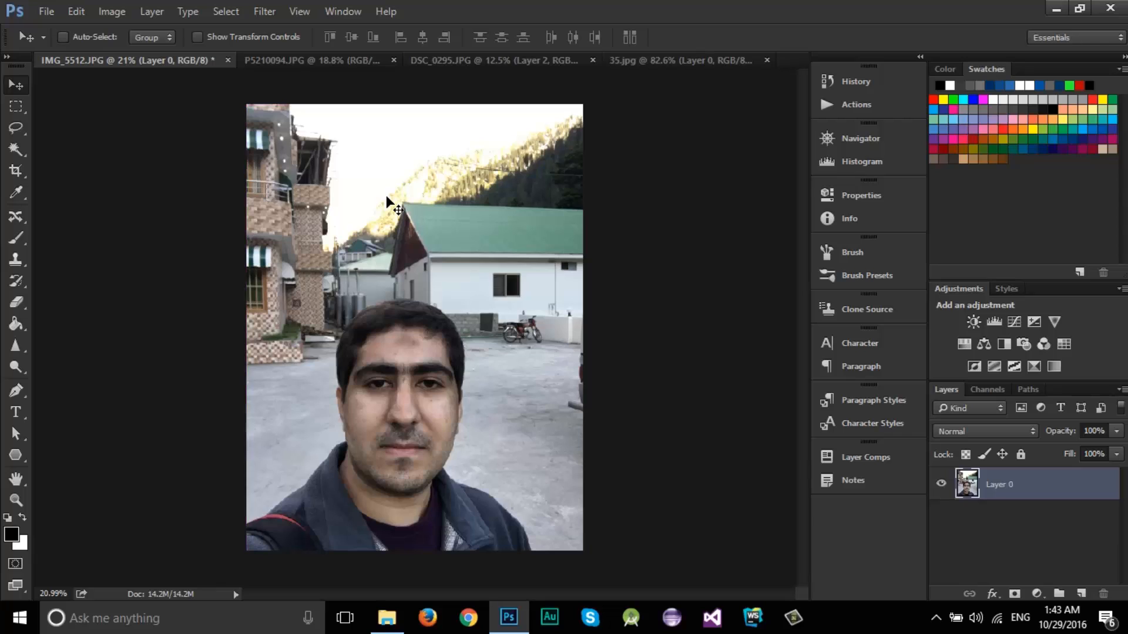
Select the dark red triangular gable of the house with the Polygonal Lasso Tool, closing the outline at the roof peak.
click(16, 128)
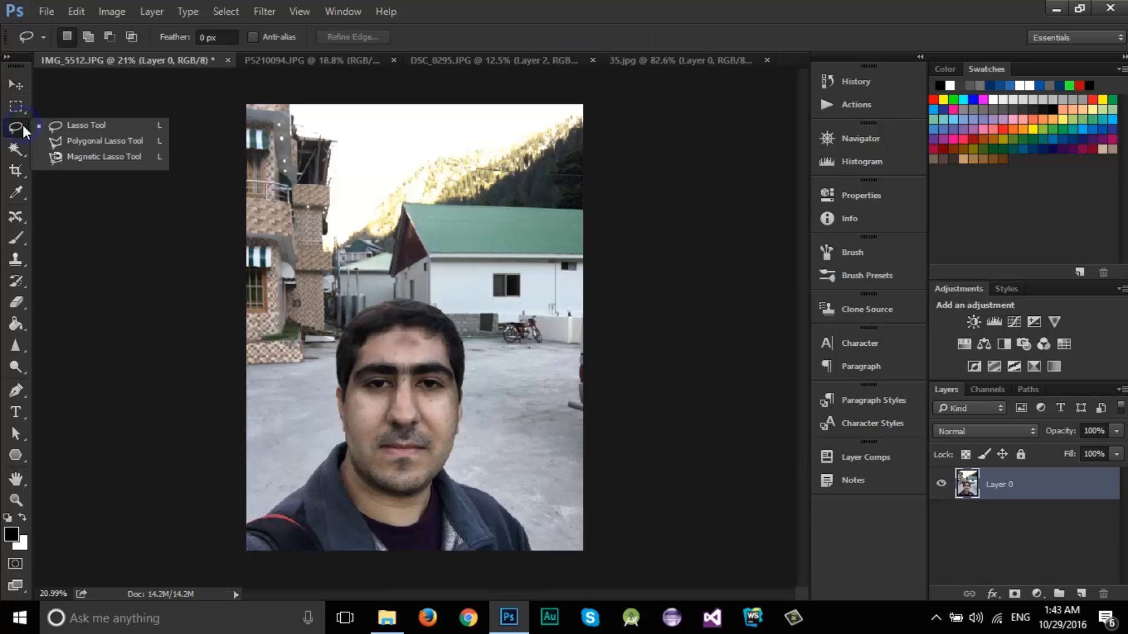
click(105, 143)
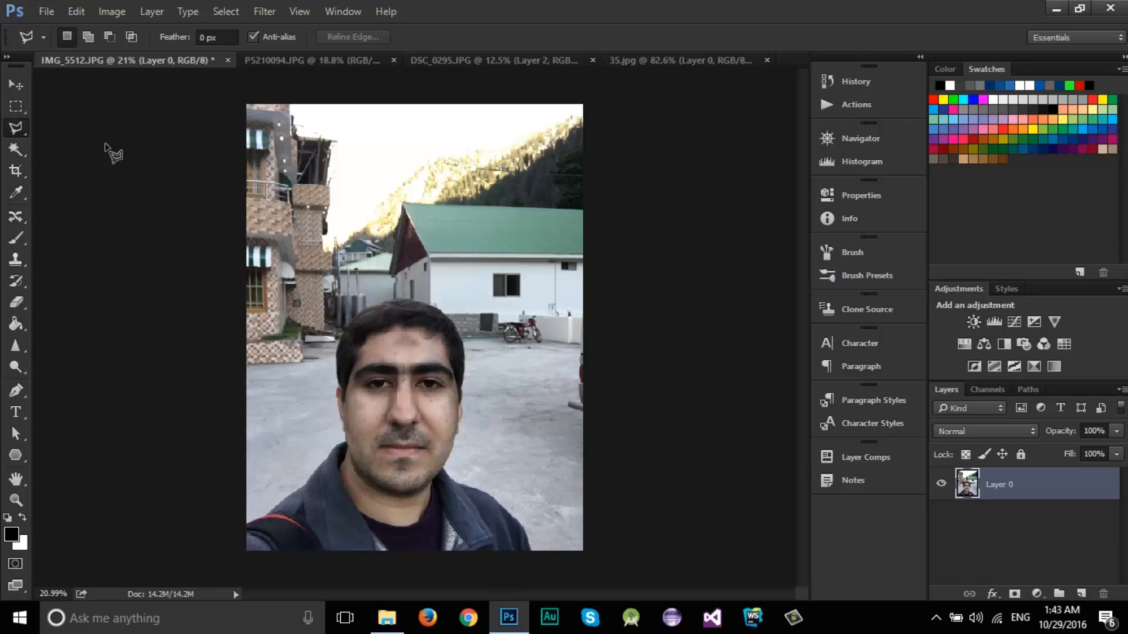
click(403, 209)
click(292, 208)
click(390, 274)
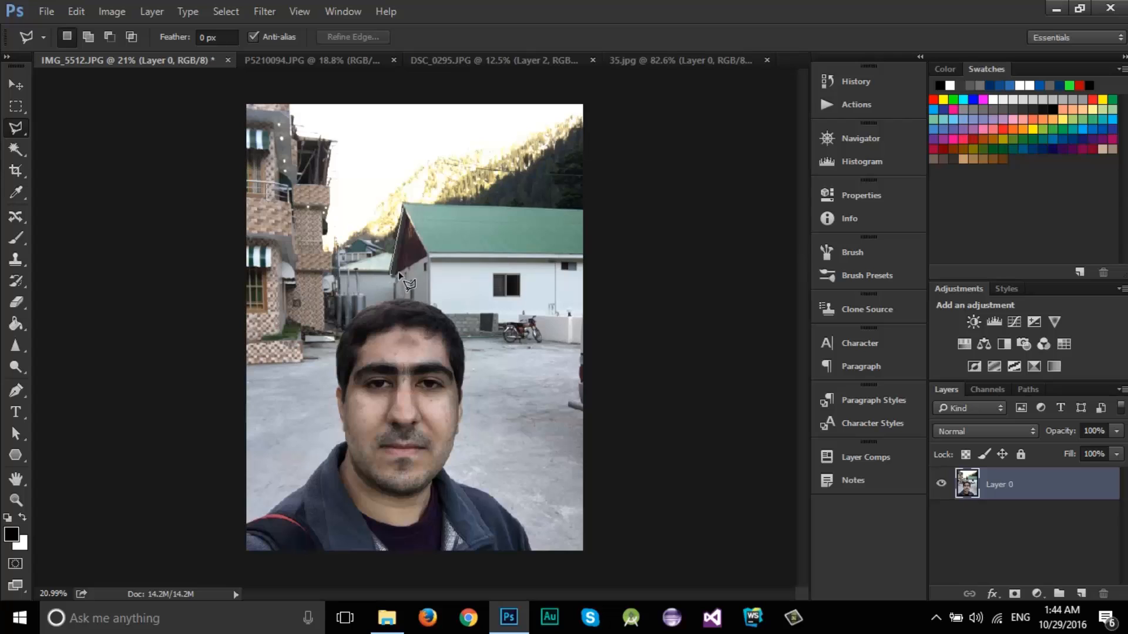
click(427, 256)
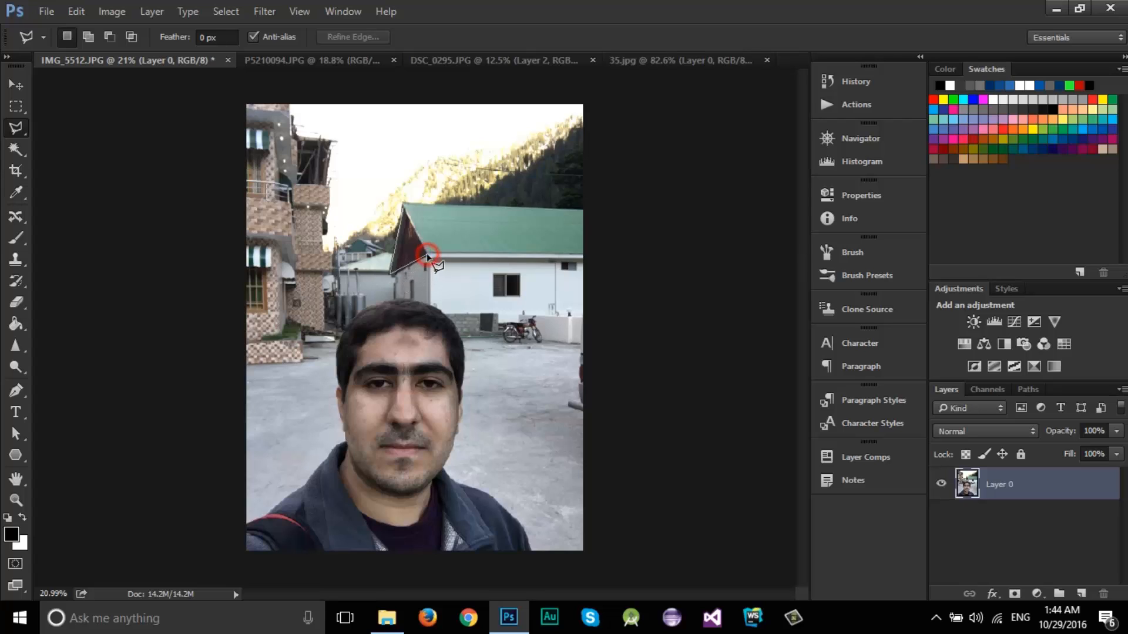
click(403, 207)
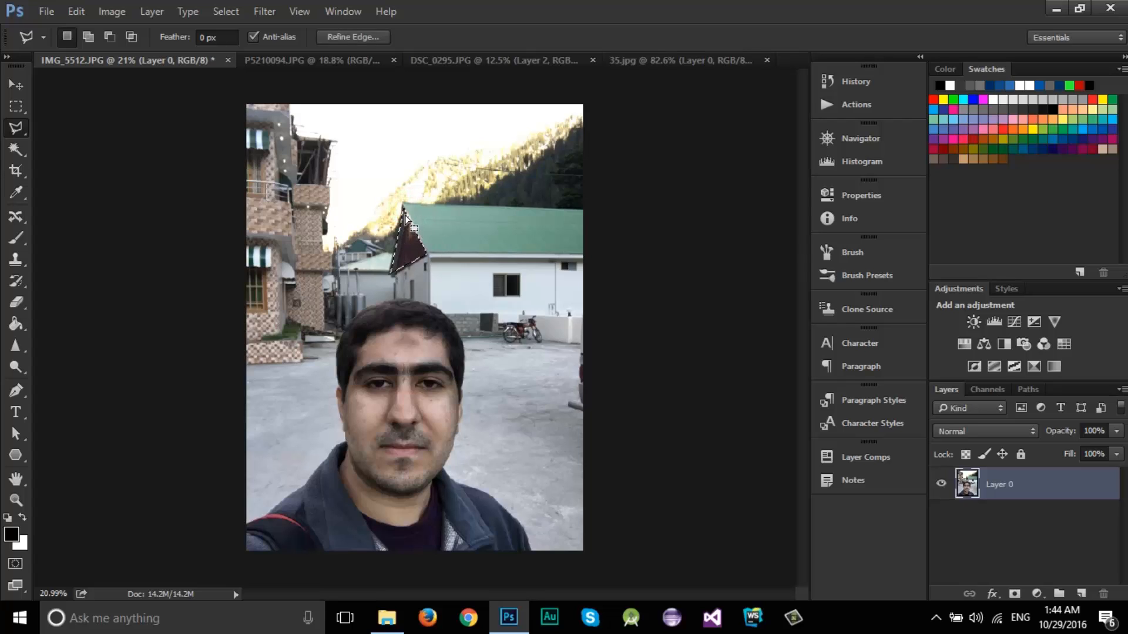
Try moving the selected gable onto the green roof, then undo the move and deselect.
key(v)
drag(418, 249, 442, 220)
key(ctrl+z)
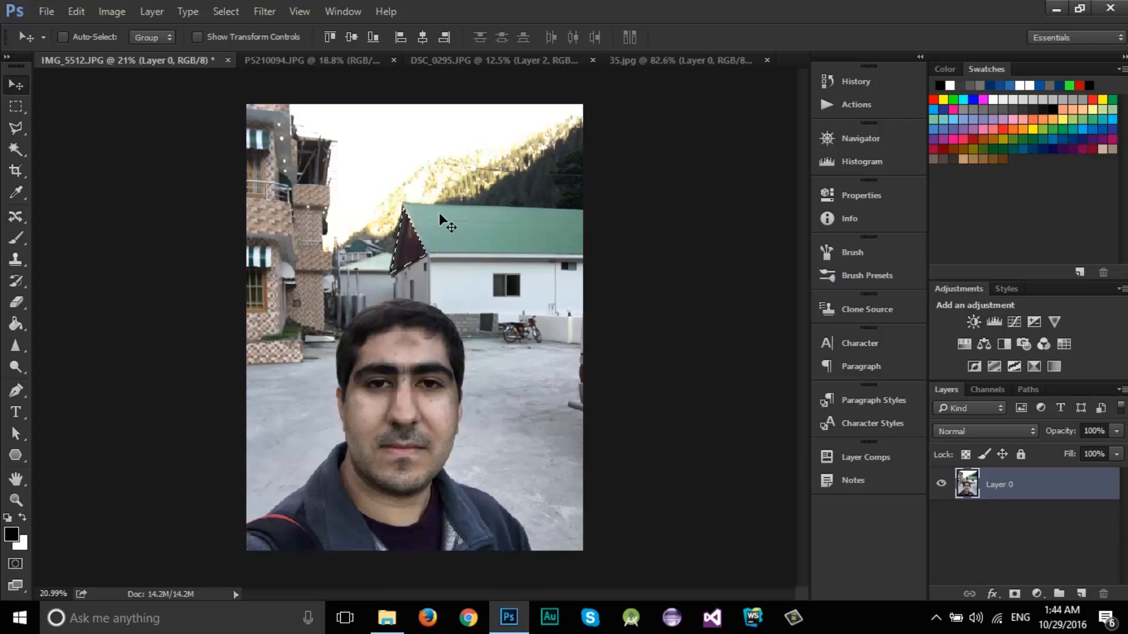
key(ctrl+d)
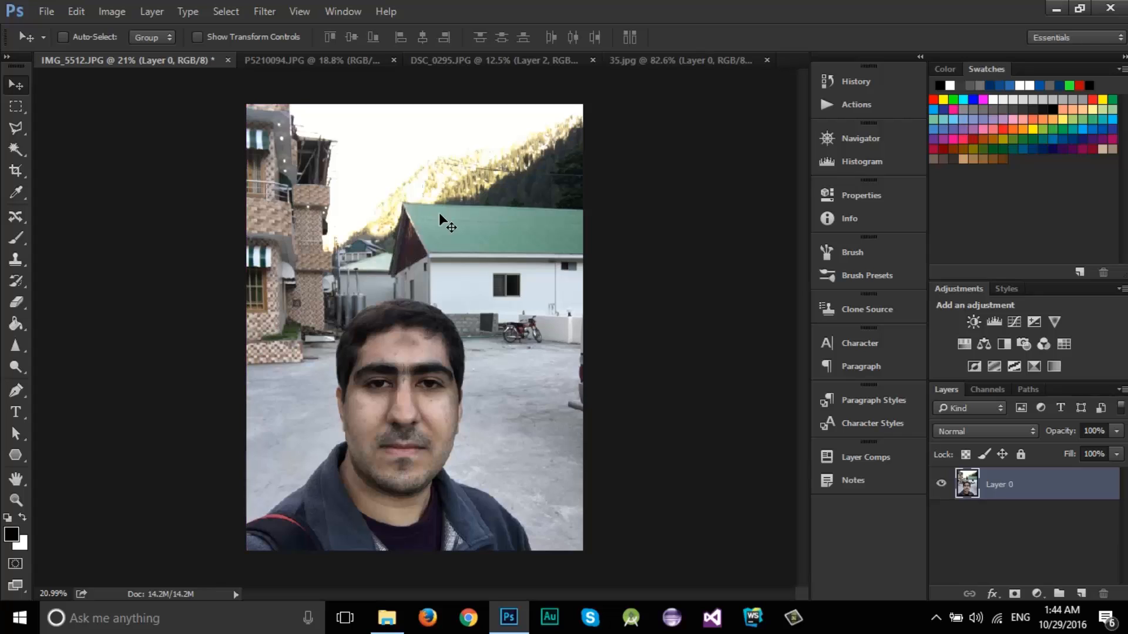
Trace the large window on the white house wall with the Magnetic Lasso Tool and clear the resulting selection.
click(16, 127)
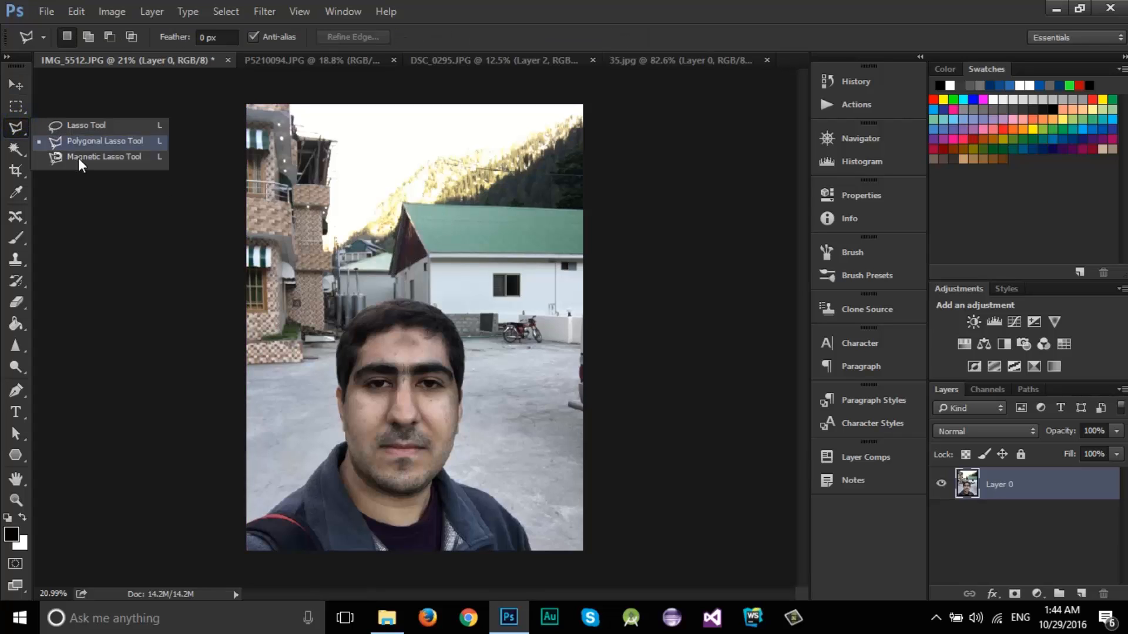
click(79, 157)
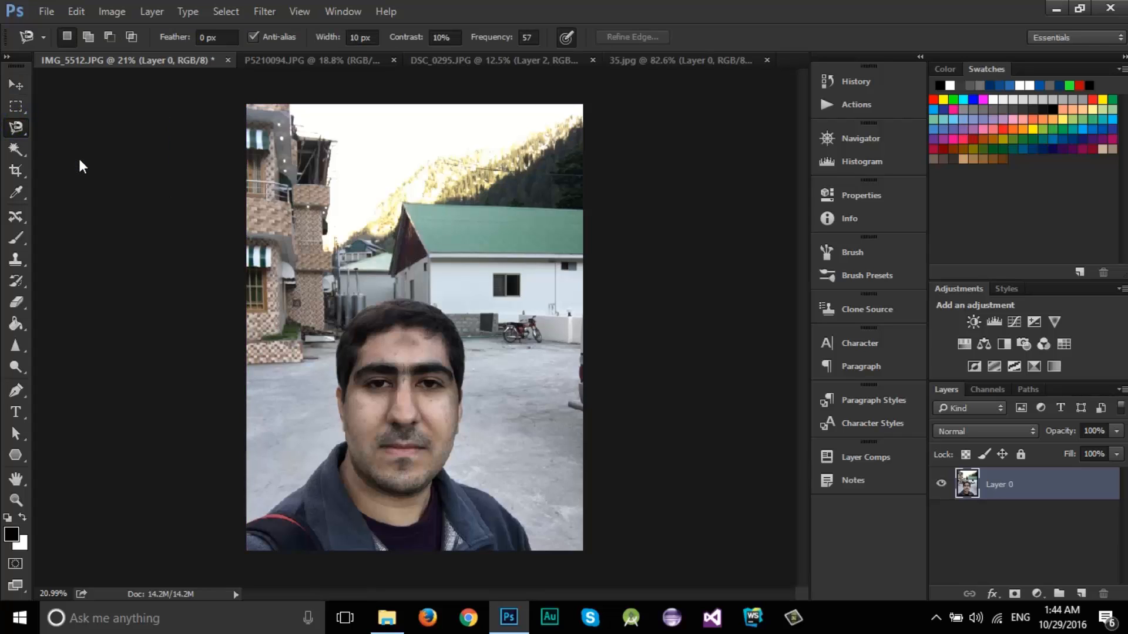
click(17, 147)
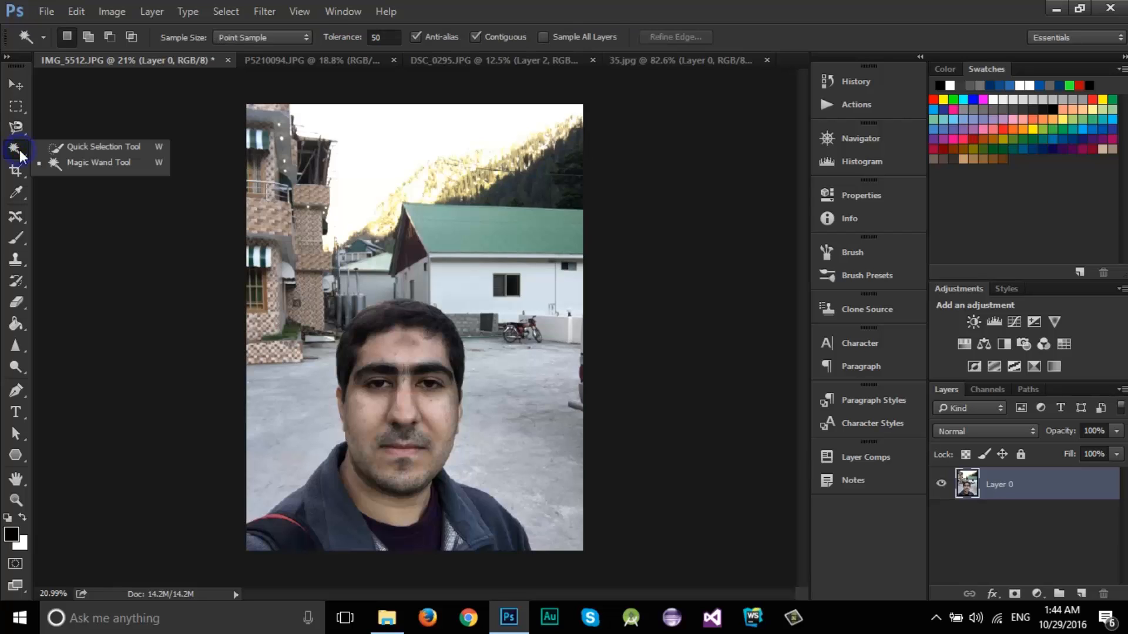
click(17, 131)
click(88, 154)
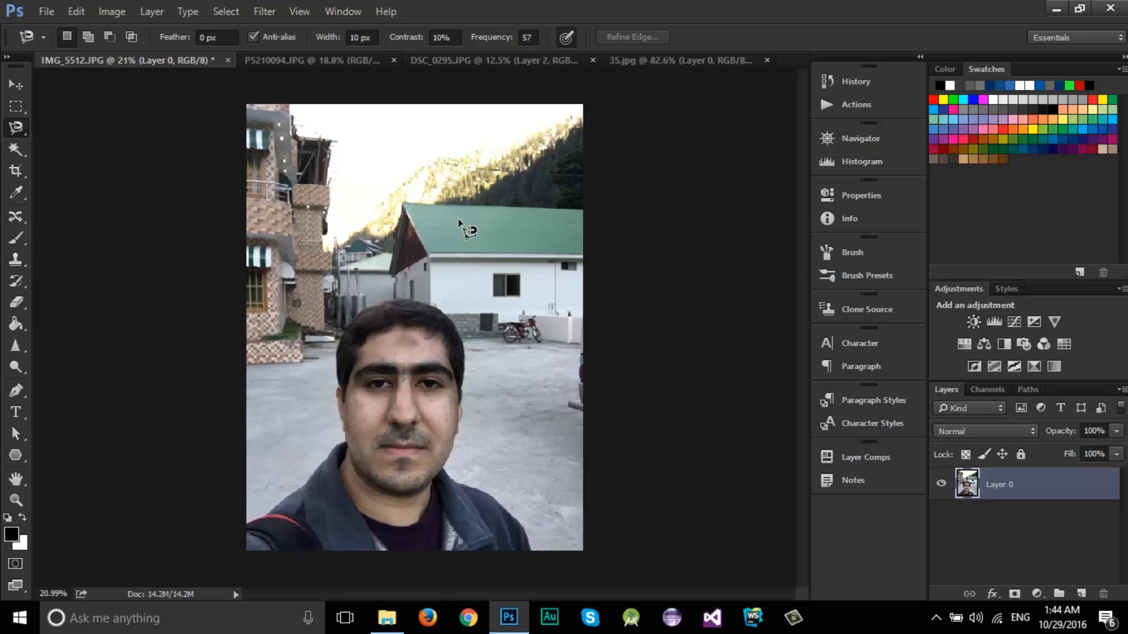
scroll(533, 277, up, 4)
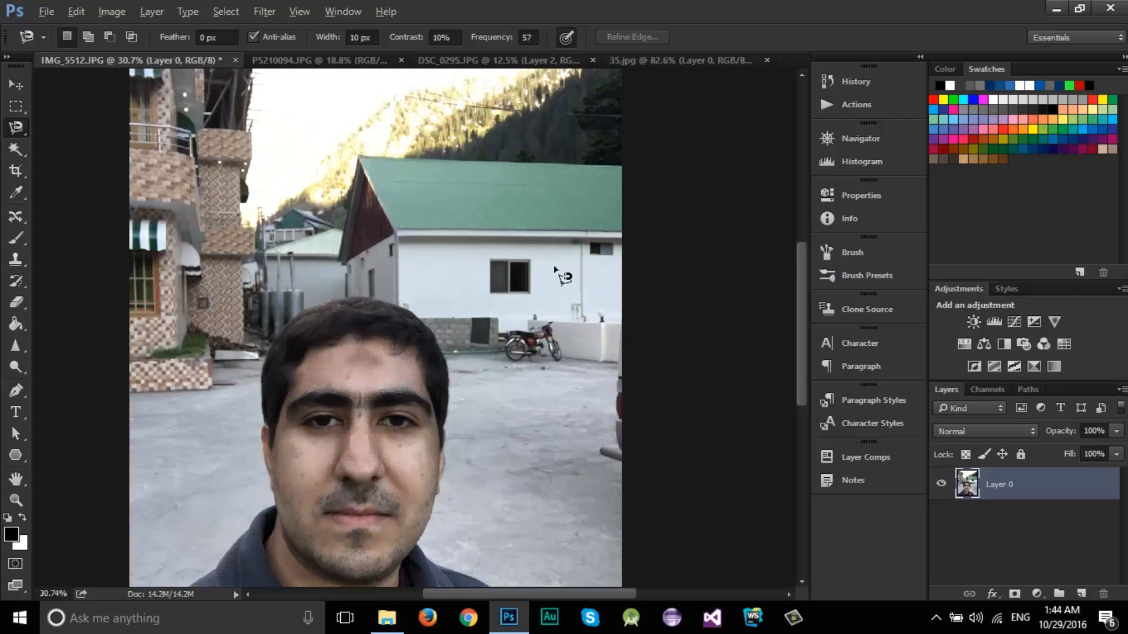
scroll(533, 277, up, 4)
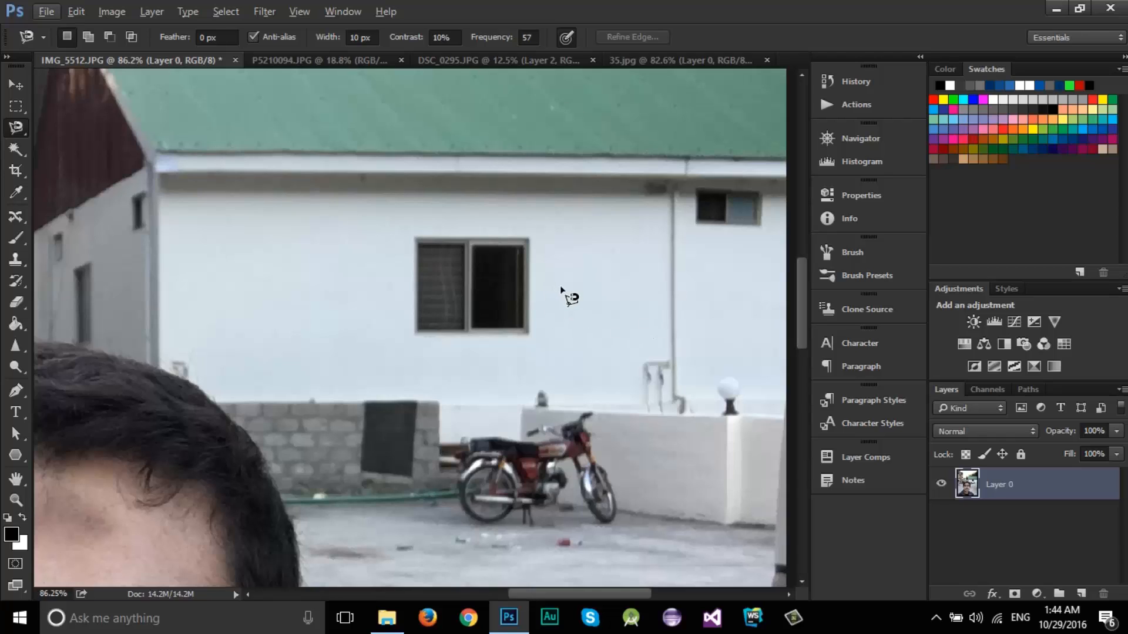
click(415, 238)
click(532, 238)
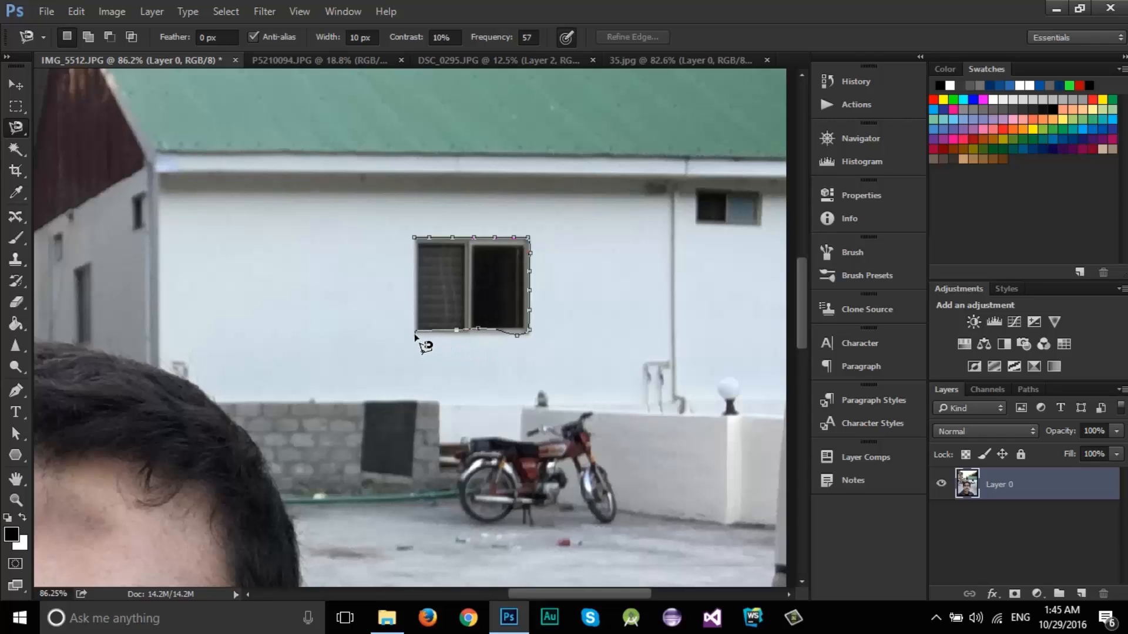
click(414, 239)
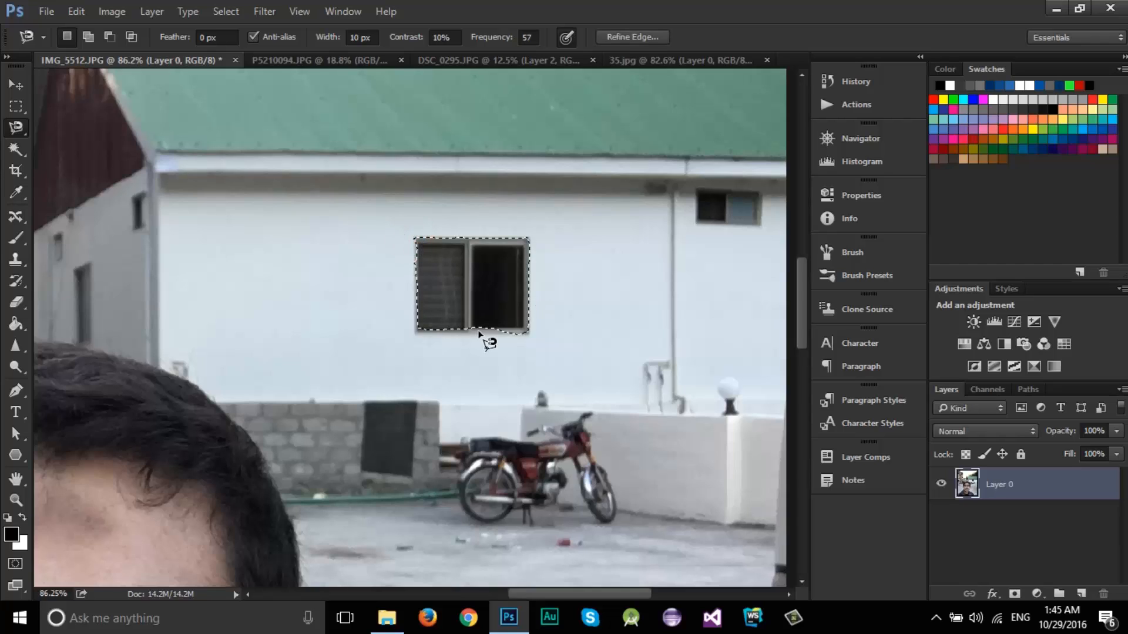
key(ctrl+d)
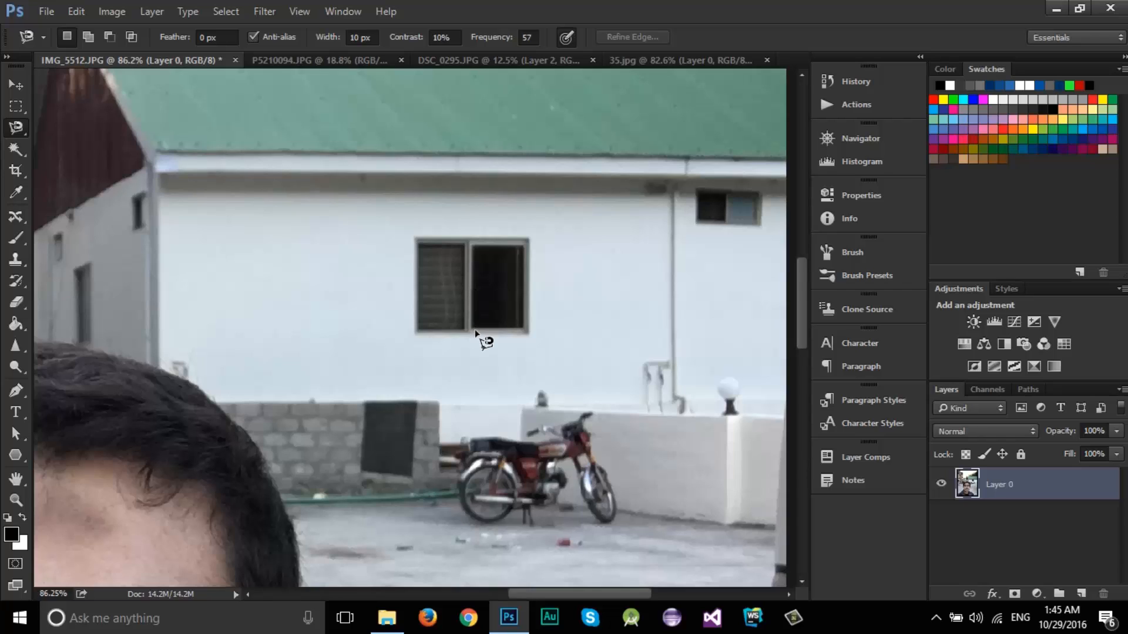
Retrace the large house window with the Magnetic Lasso, following its frame closely, and close the outline into a selection.
click(415, 237)
click(528, 237)
click(416, 334)
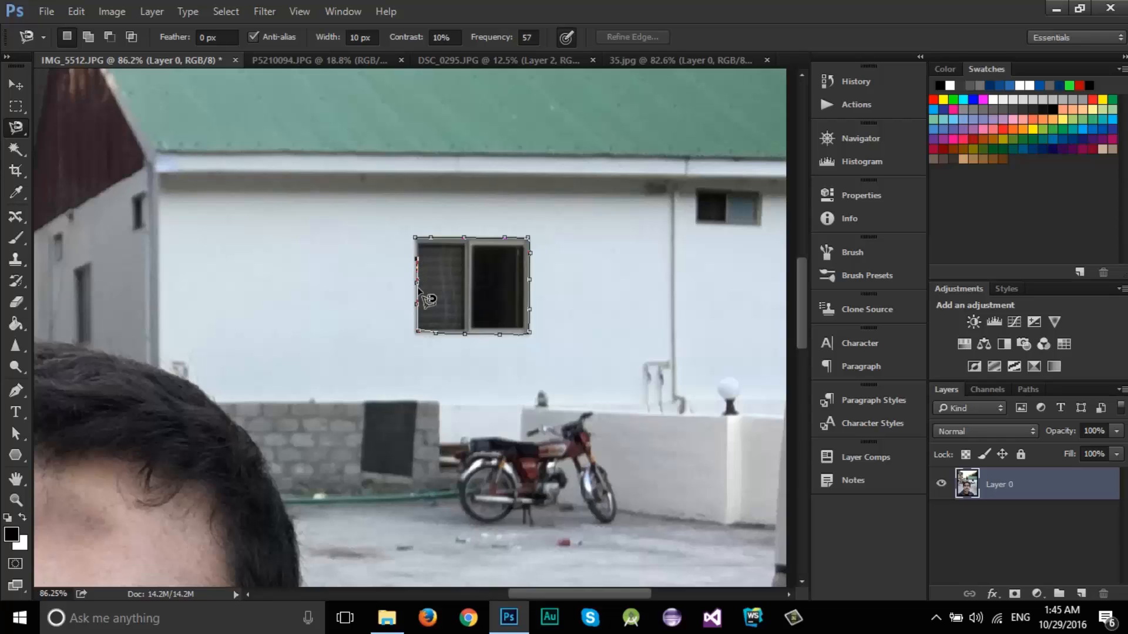
click(418, 261)
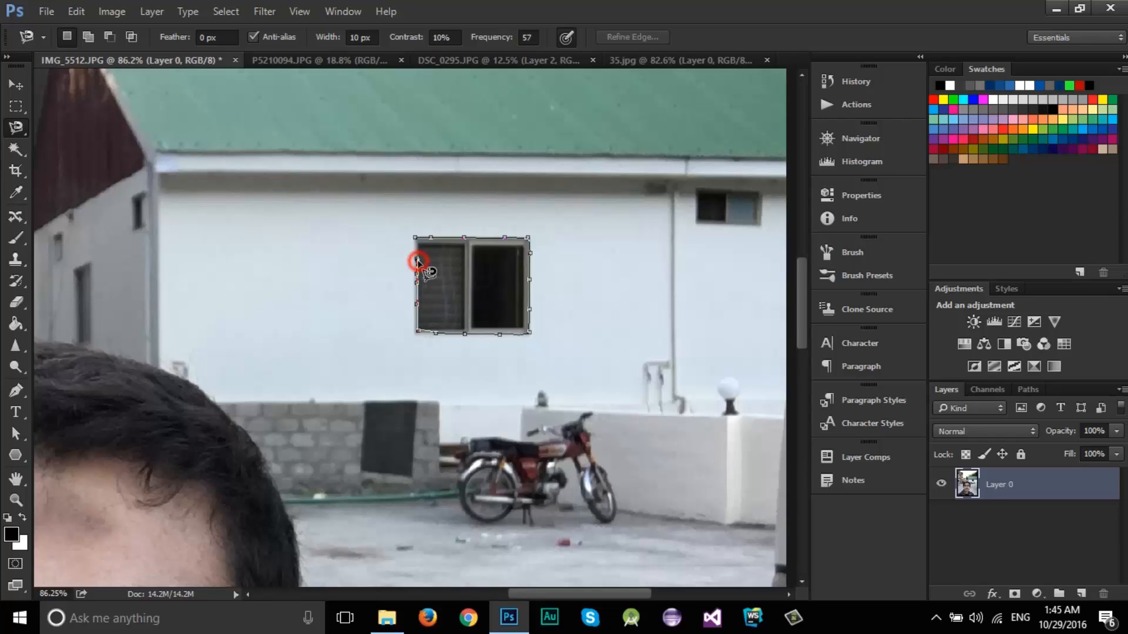
click(417, 260)
click(417, 260)
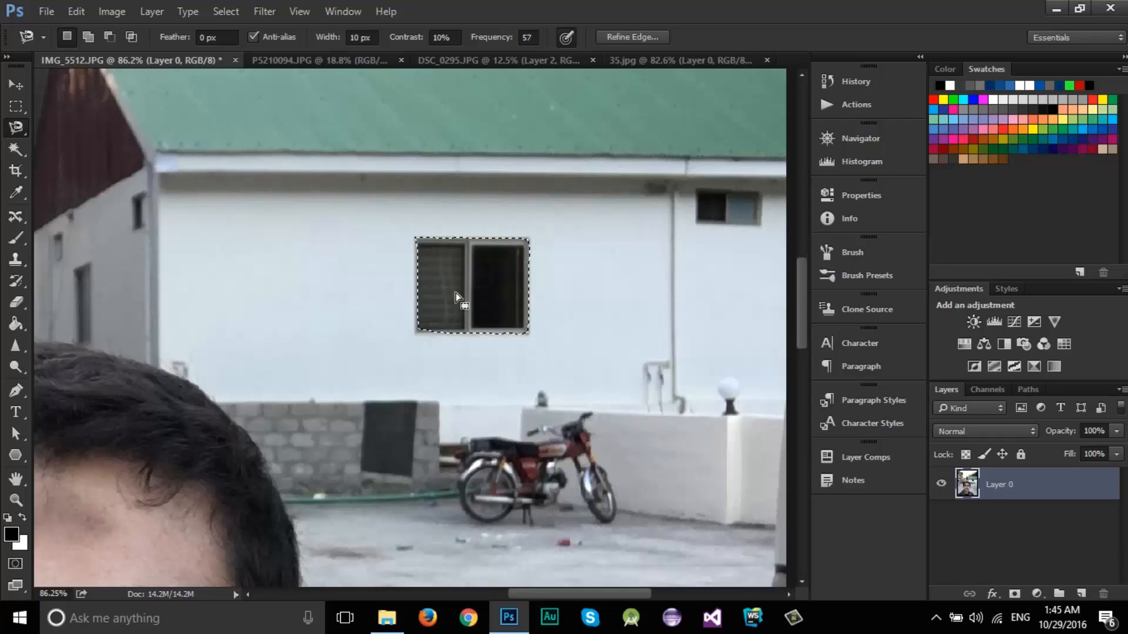
Try moving the selected window up along the wall towards the gable, then undo the move and deselect.
key(v)
mouse_move(496, 293)
mouse_down()
mouse_move(333, 285)
mouse_move(438, 271)
mouse_up()
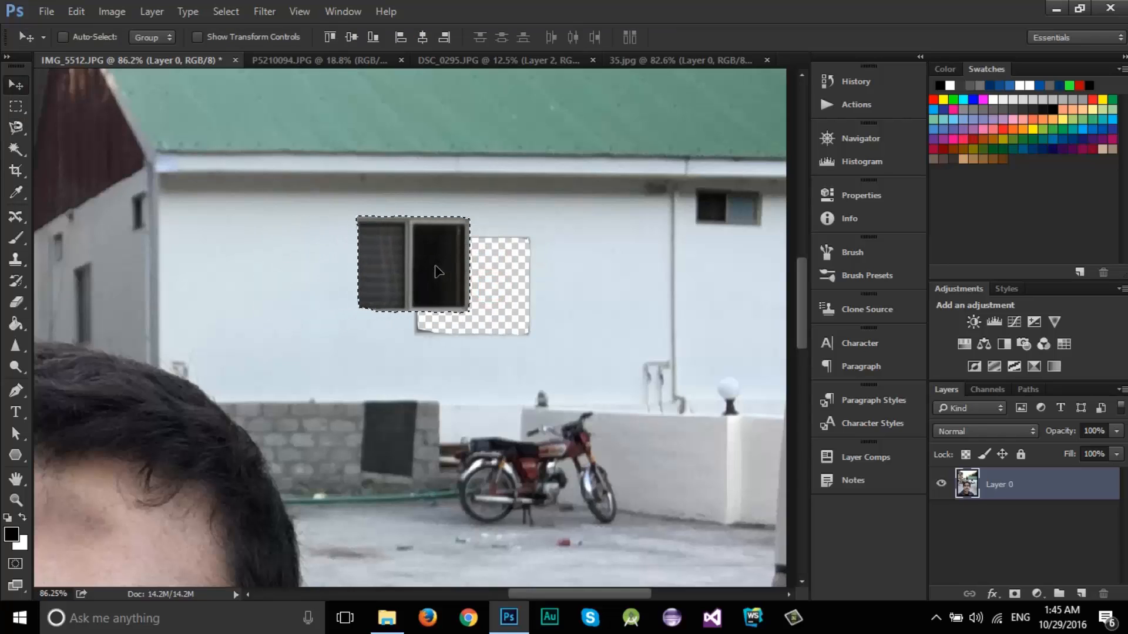
key(ctrl+z)
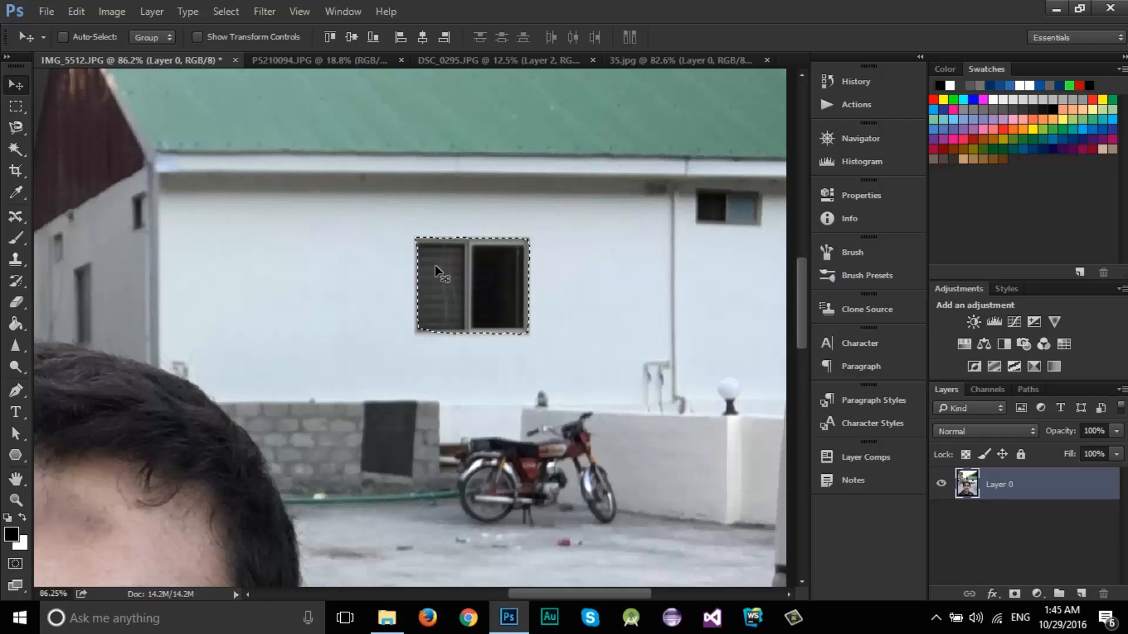
key(ctrl+d)
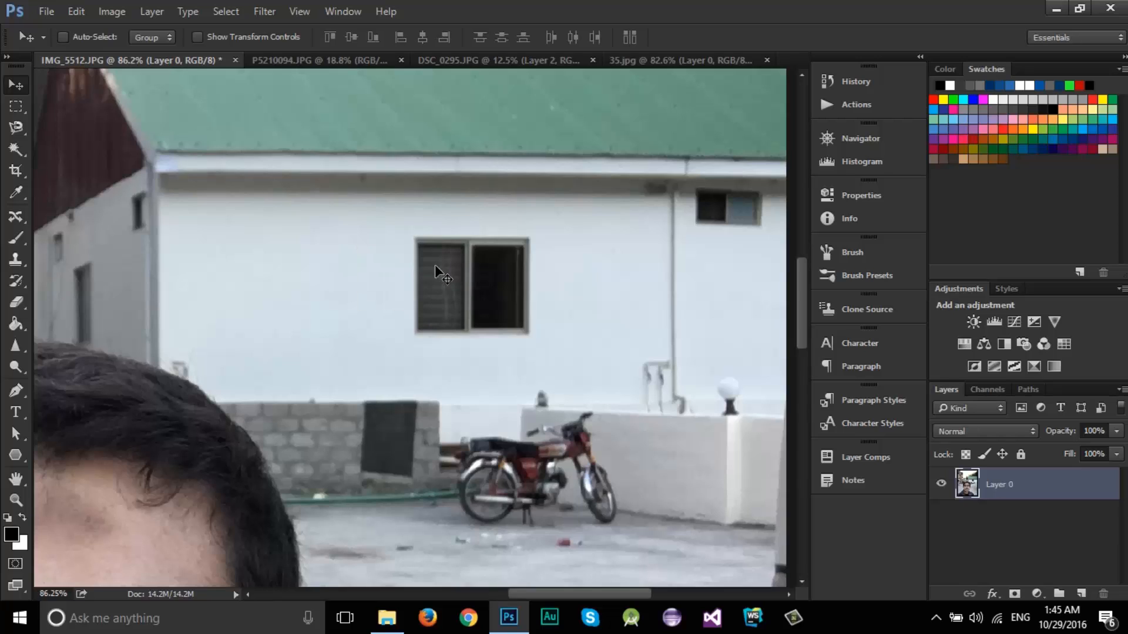
Select the green roof with the Quick Selection Tool and add the adjoining dark red gable to the selection.
click(14, 150)
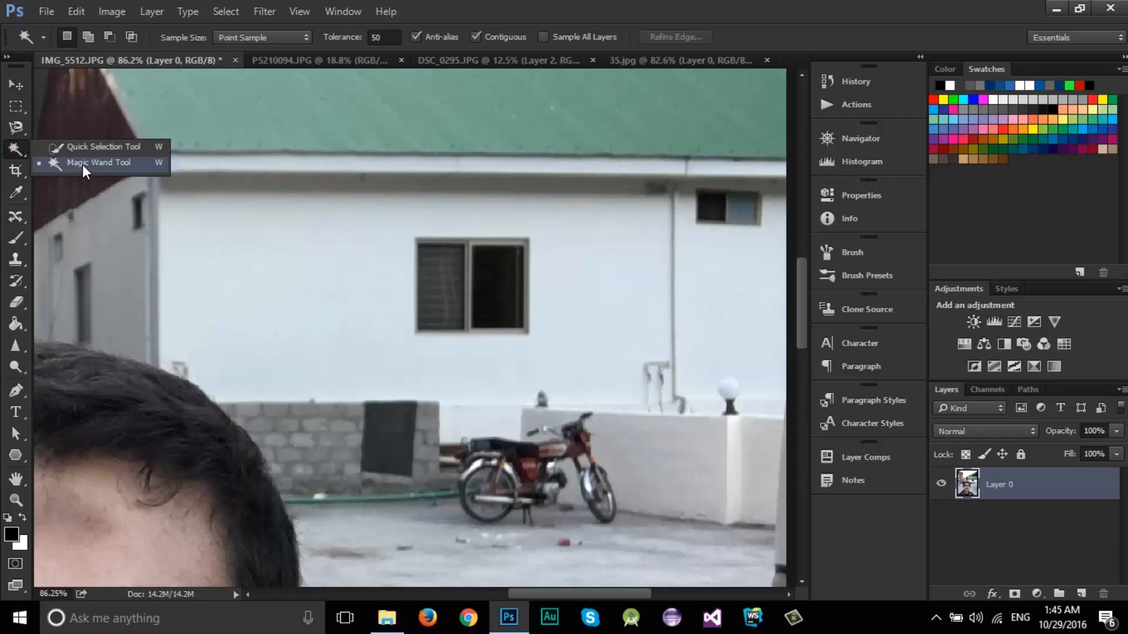
click(78, 145)
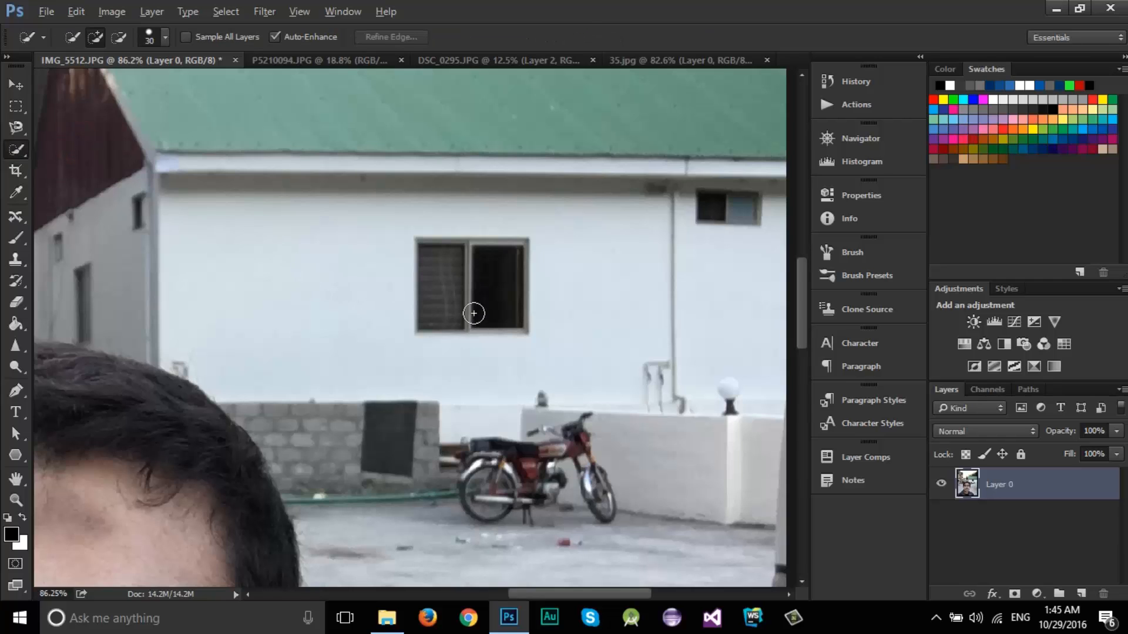
scroll(411, 314, down, 4)
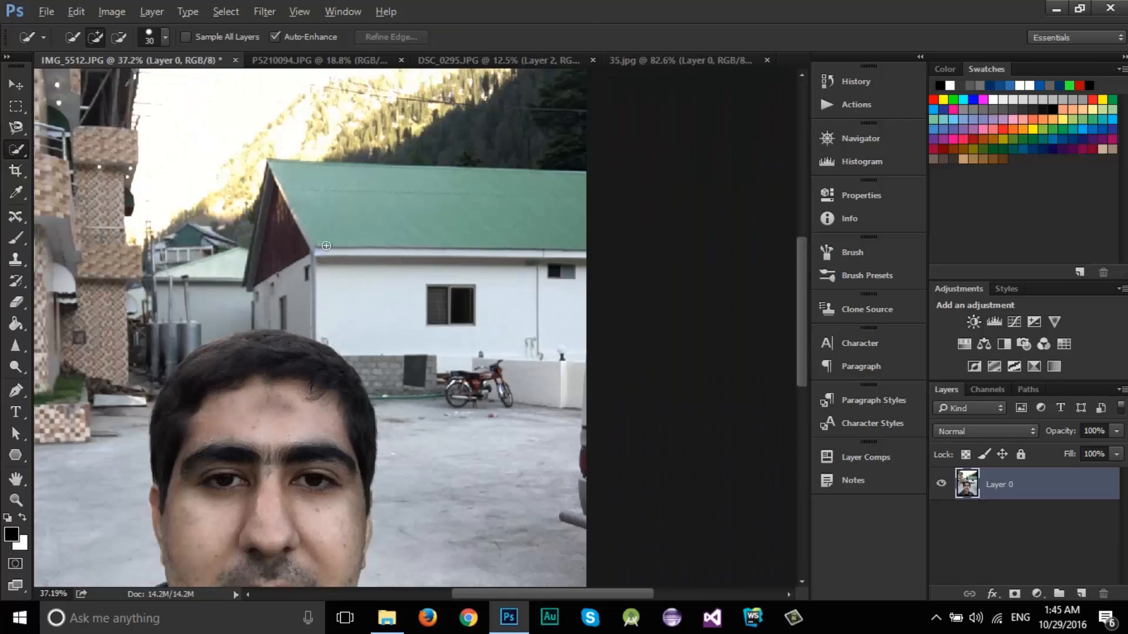
scroll(327, 270, down, 1)
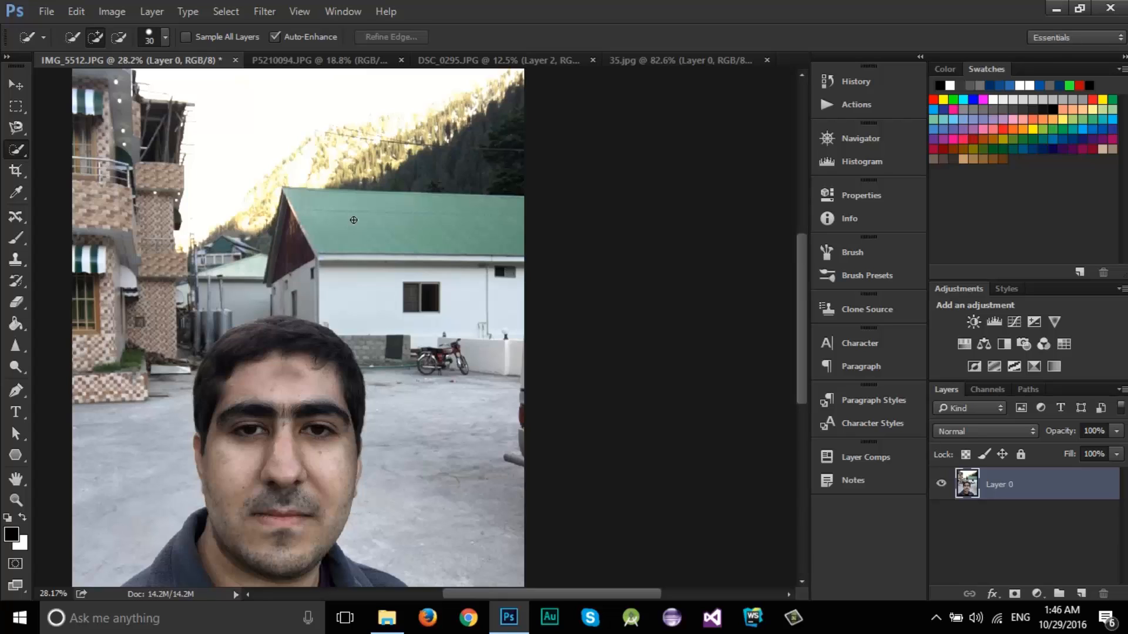
right_click(19, 153)
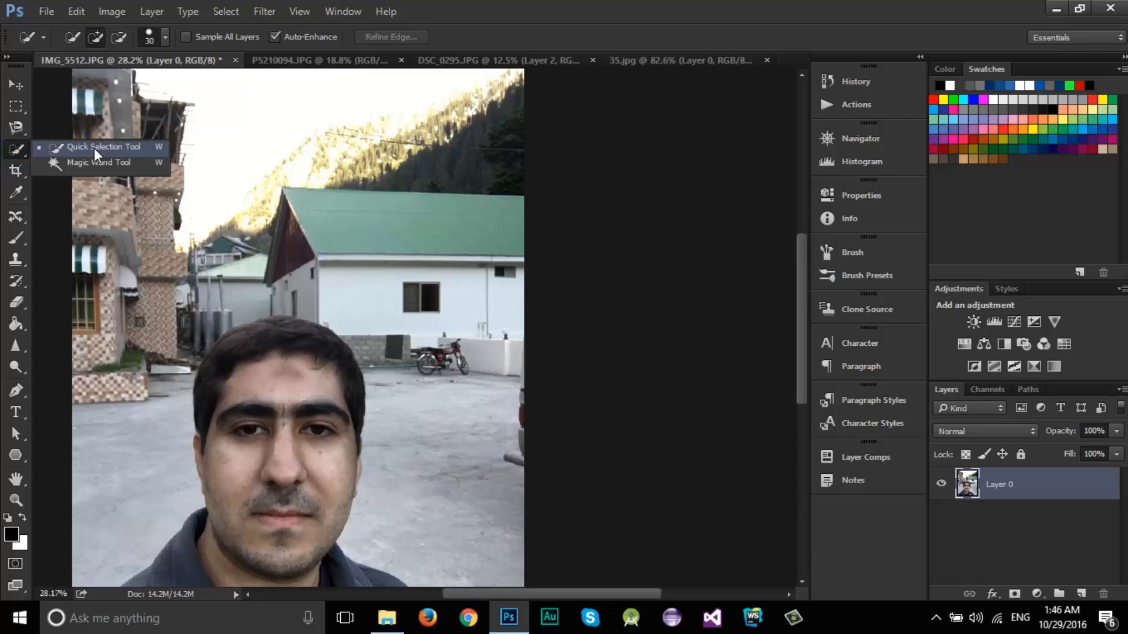
click(95, 149)
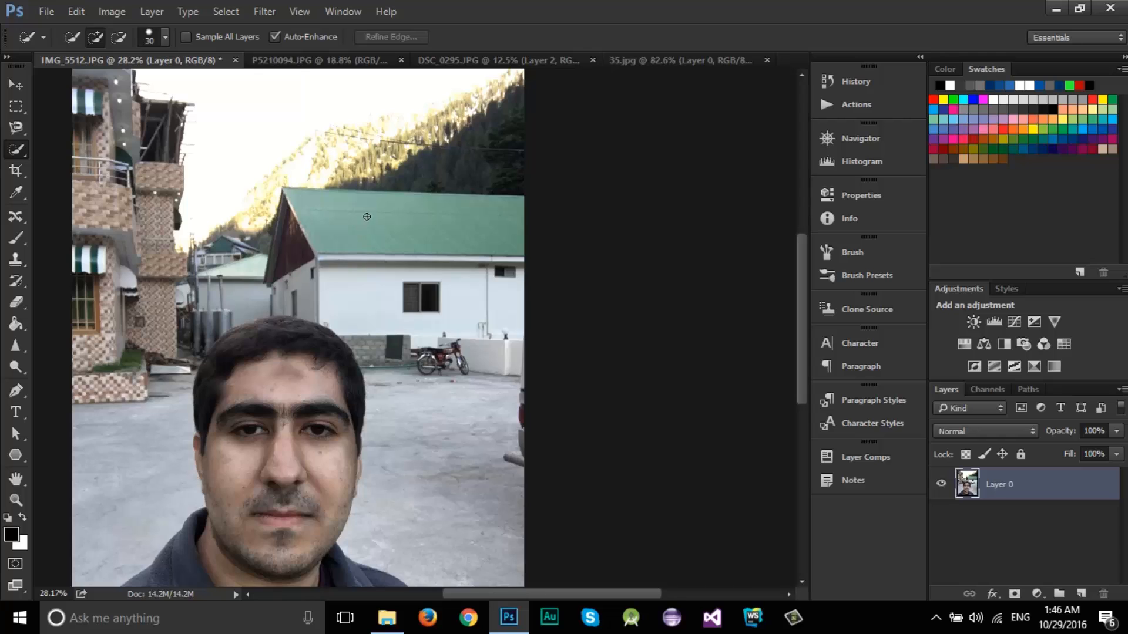
scroll(367, 217, up, 3)
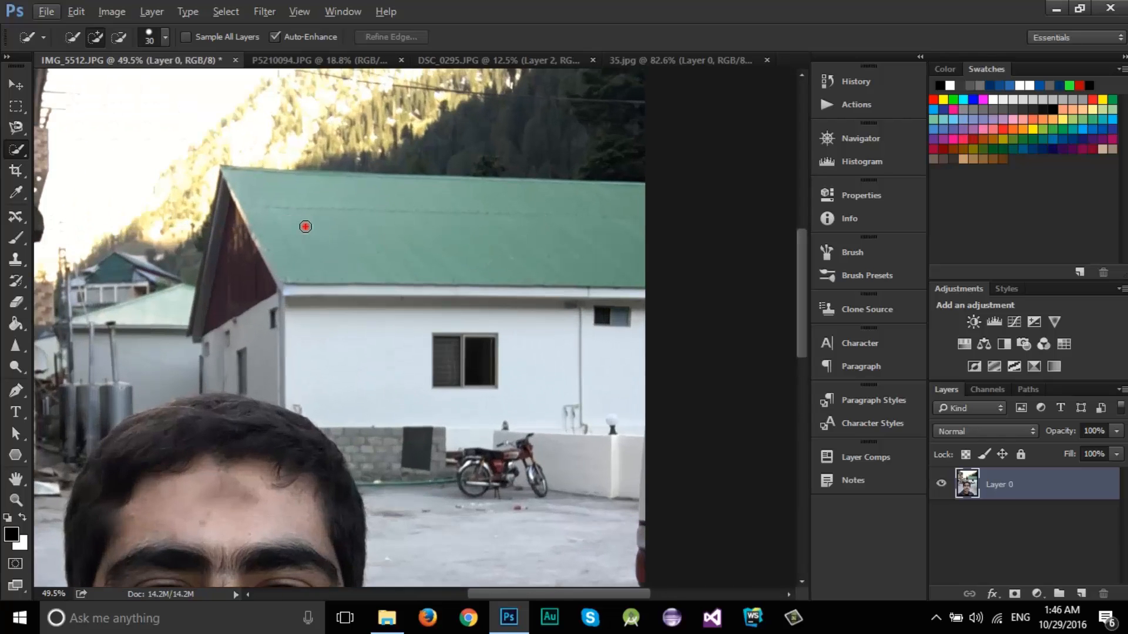
click(305, 227)
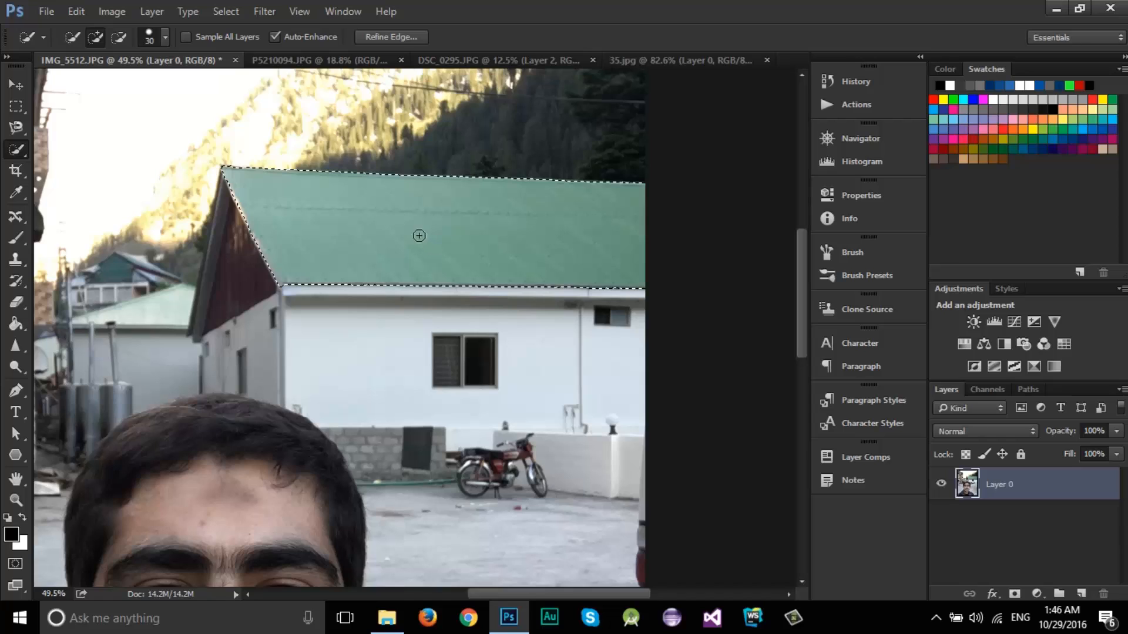
click(241, 277)
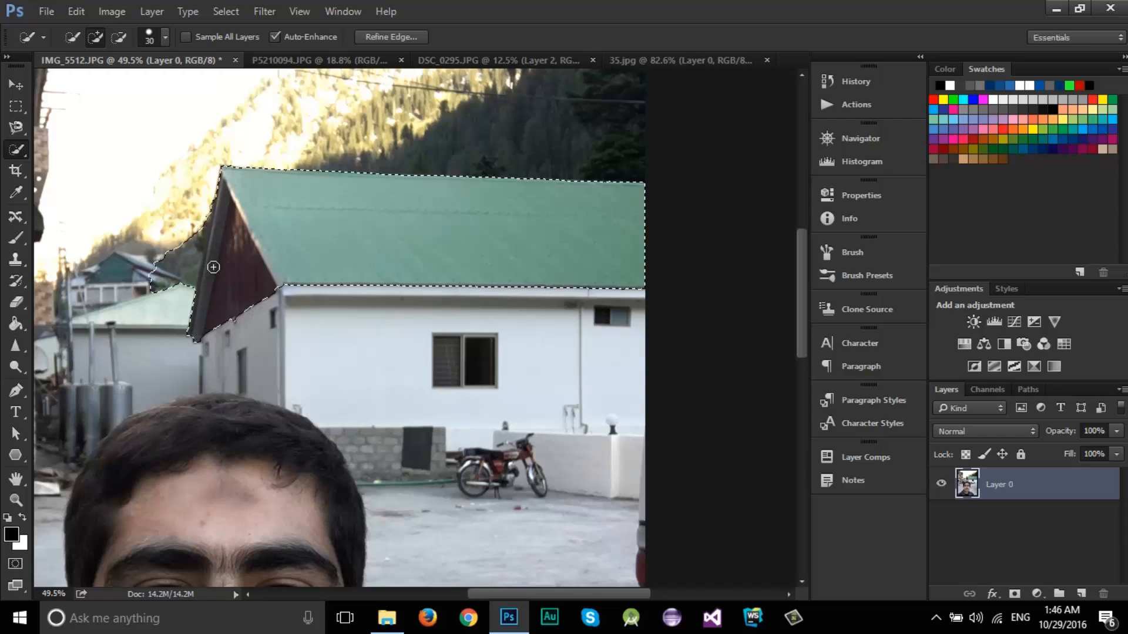
Subtract the excess hillside area beside the gable from the selection with the Quick Selection Tool.
scroll(211, 271, up, 3)
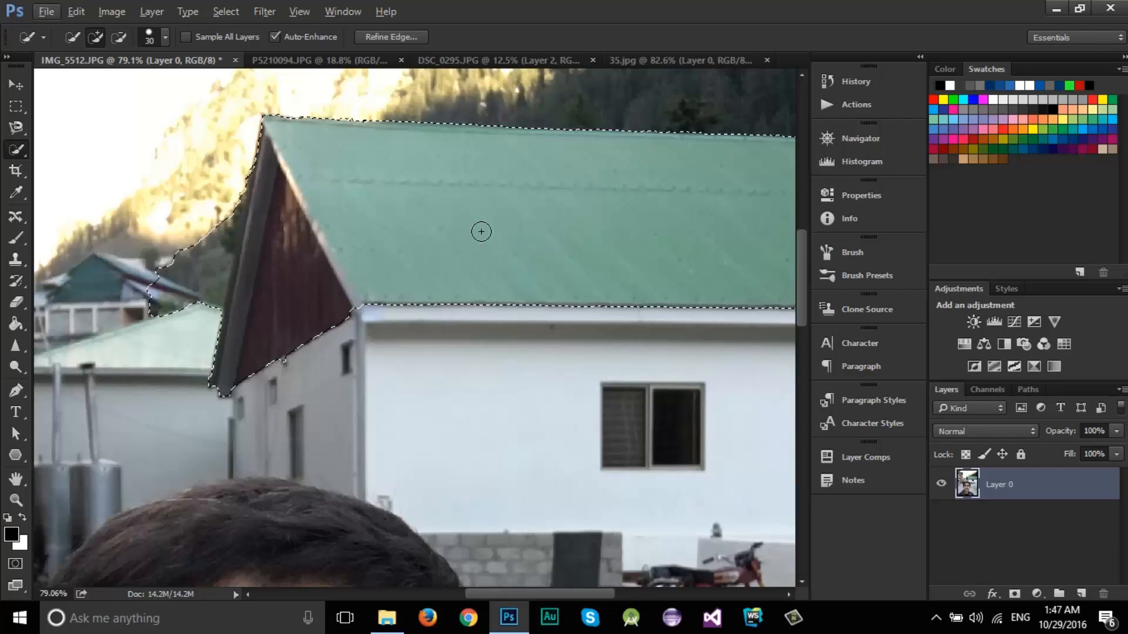
click(118, 40)
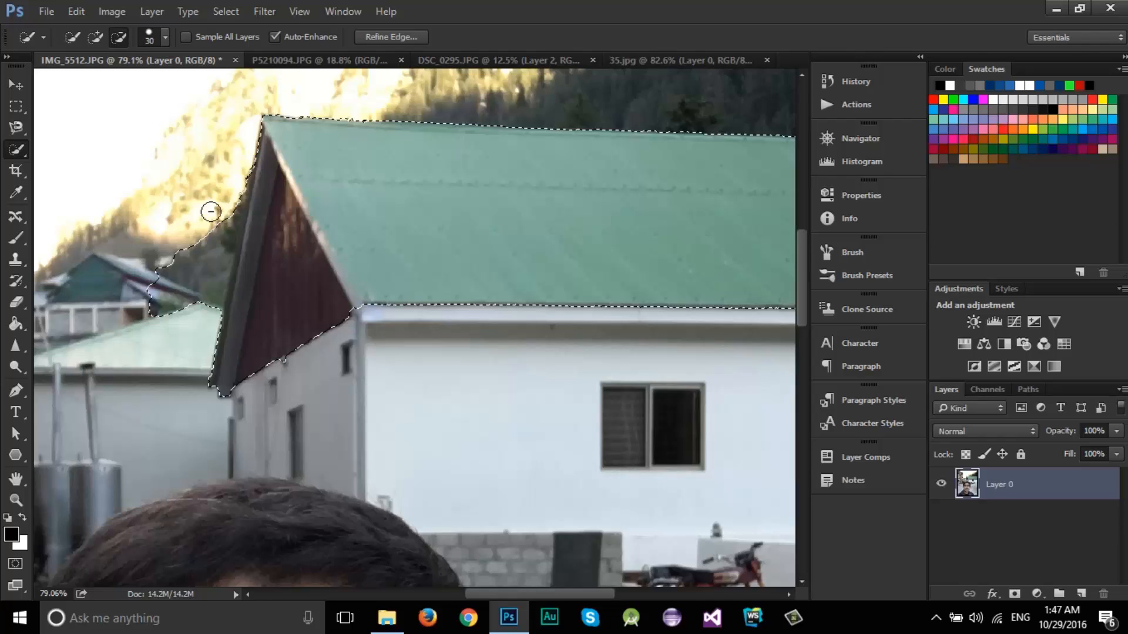
click(186, 271)
Trim the remaining background along the gable's outer edge from the selection with the Rectangular Marquee Tool in subtract mode.
right_click(20, 107)
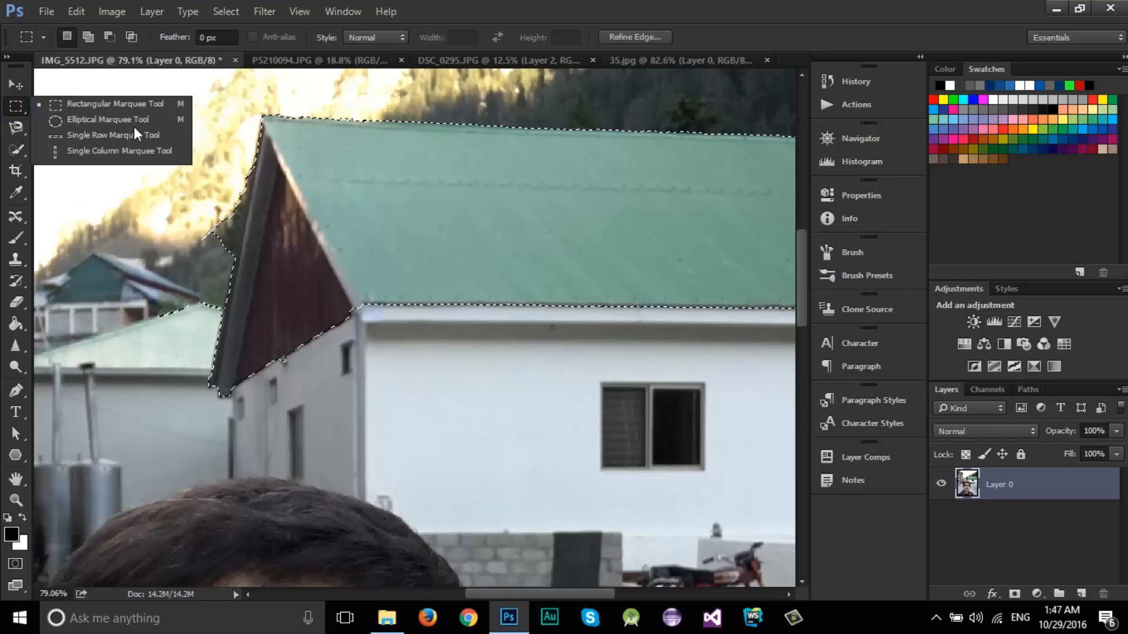
click(114, 104)
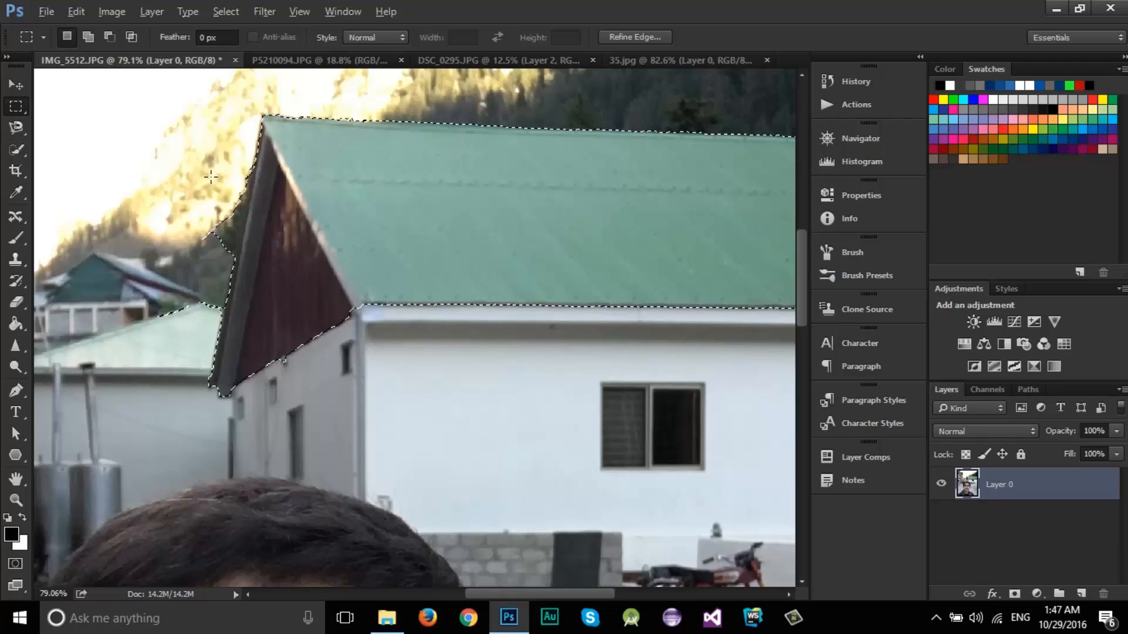
key(alt)
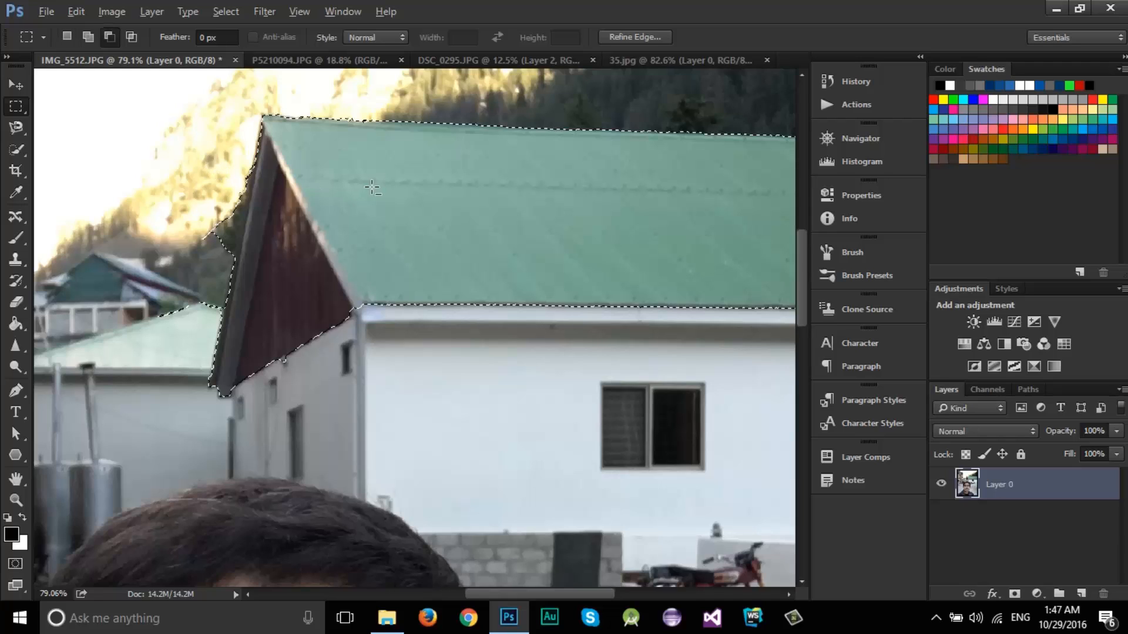
key(alt)
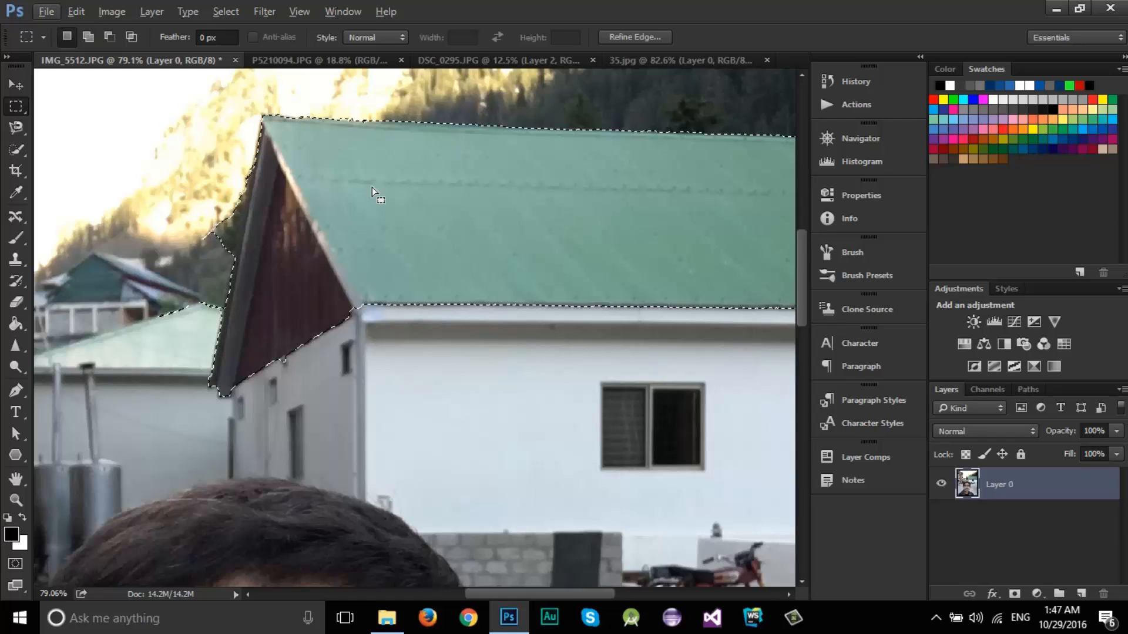
key(alt)
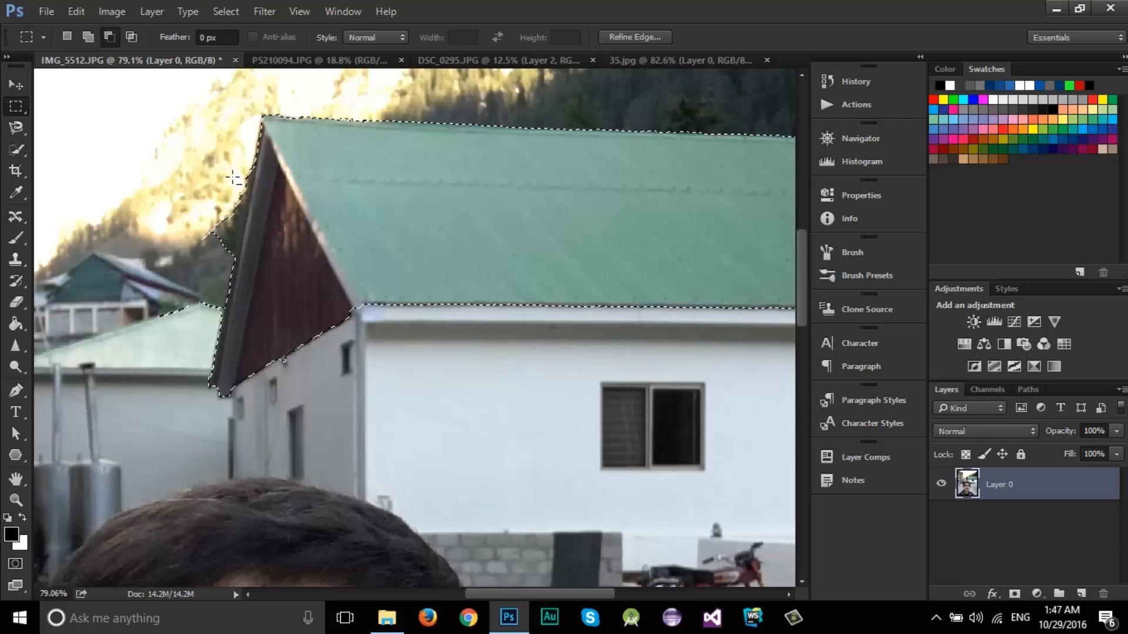
drag(196, 176, 230, 265)
drag(249, 155, 240, 244)
drag(237, 193, 236, 253)
drag(226, 139, 255, 175)
drag(215, 387, 211, 376)
Switch to the Magic Wand Tool and clear the roof and gable selection.
scroll(334, 195, down, 3)
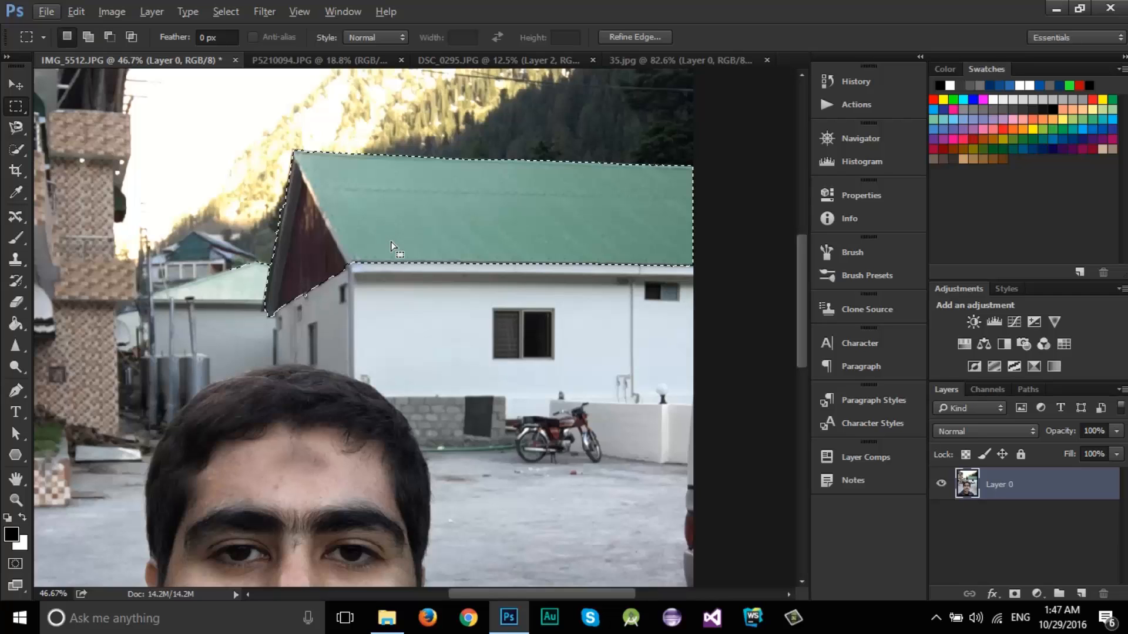
click(16, 149)
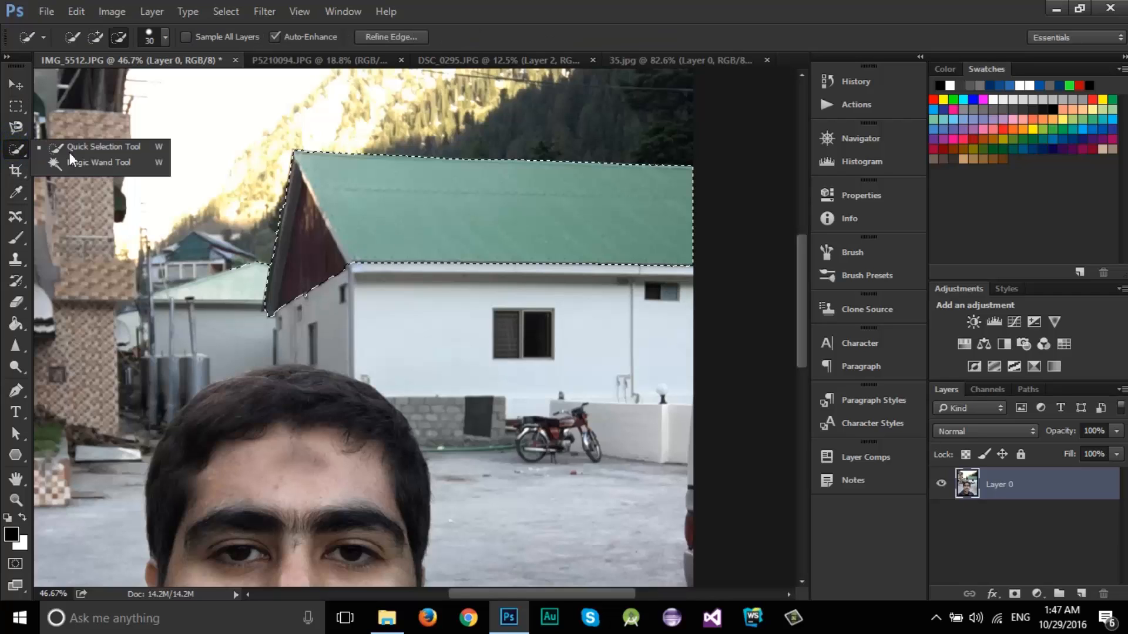
click(97, 162)
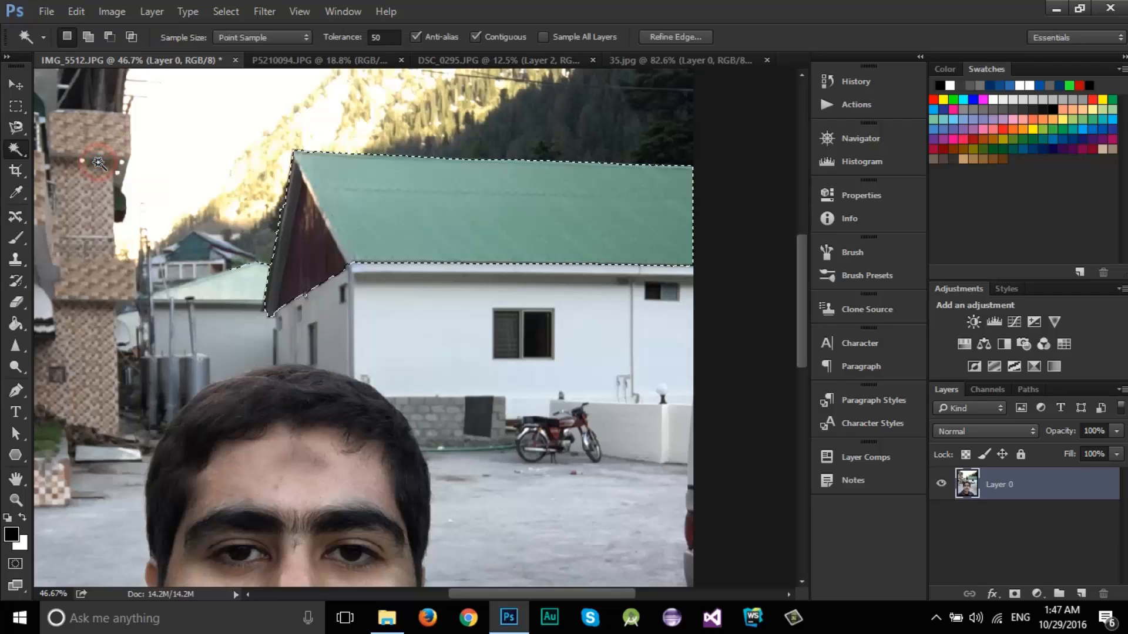
click(21, 147)
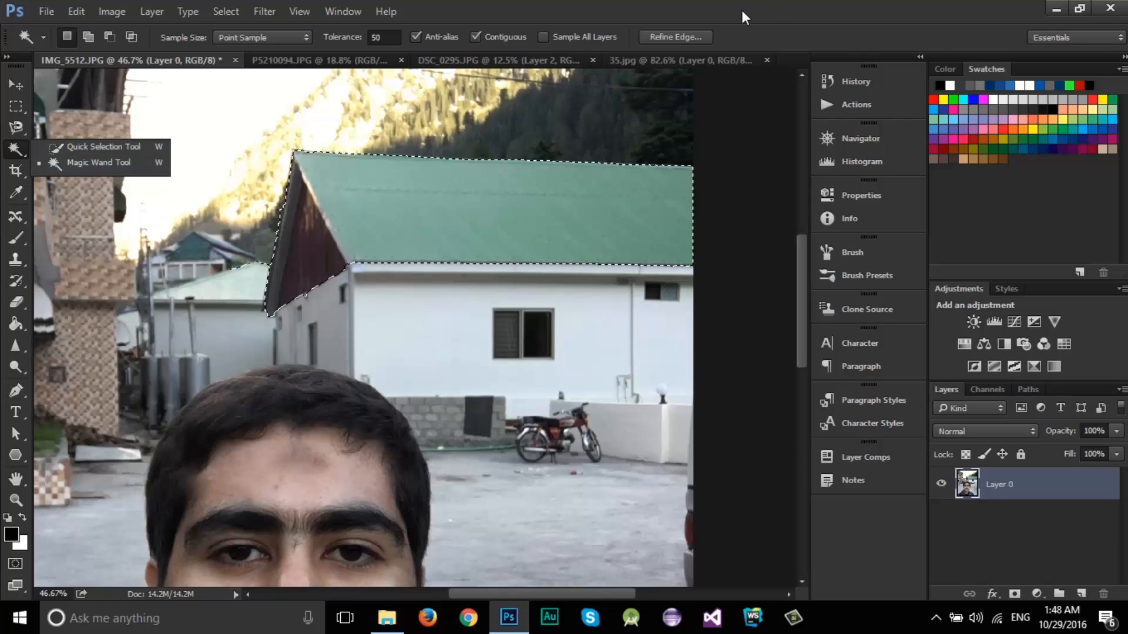
click(19, 150)
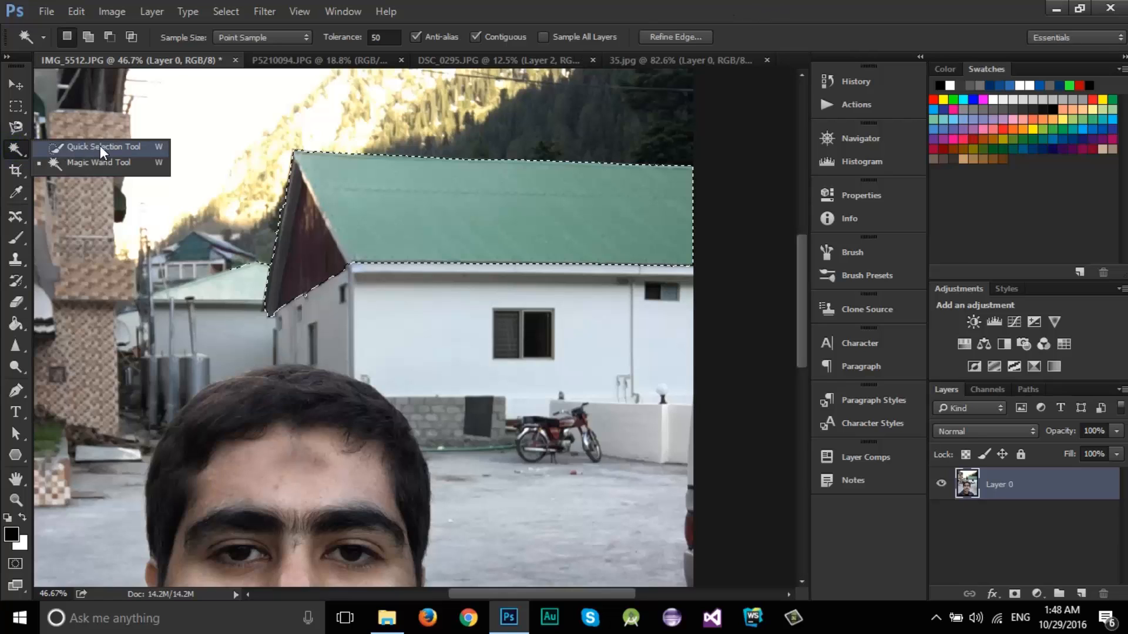
click(714, 5)
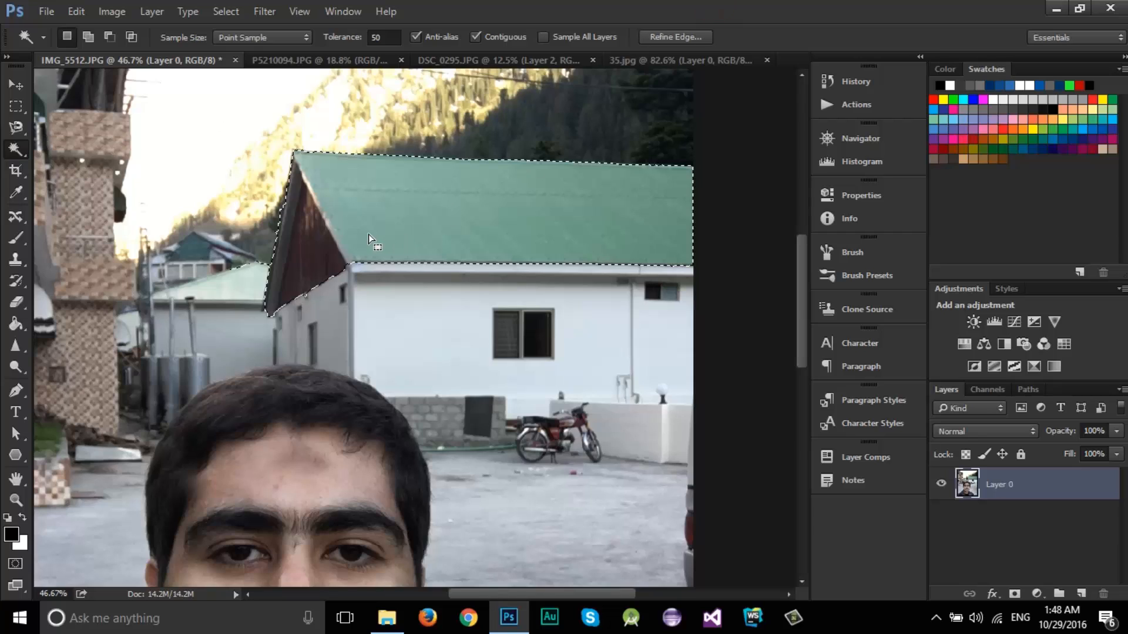
key(ctrl+d)
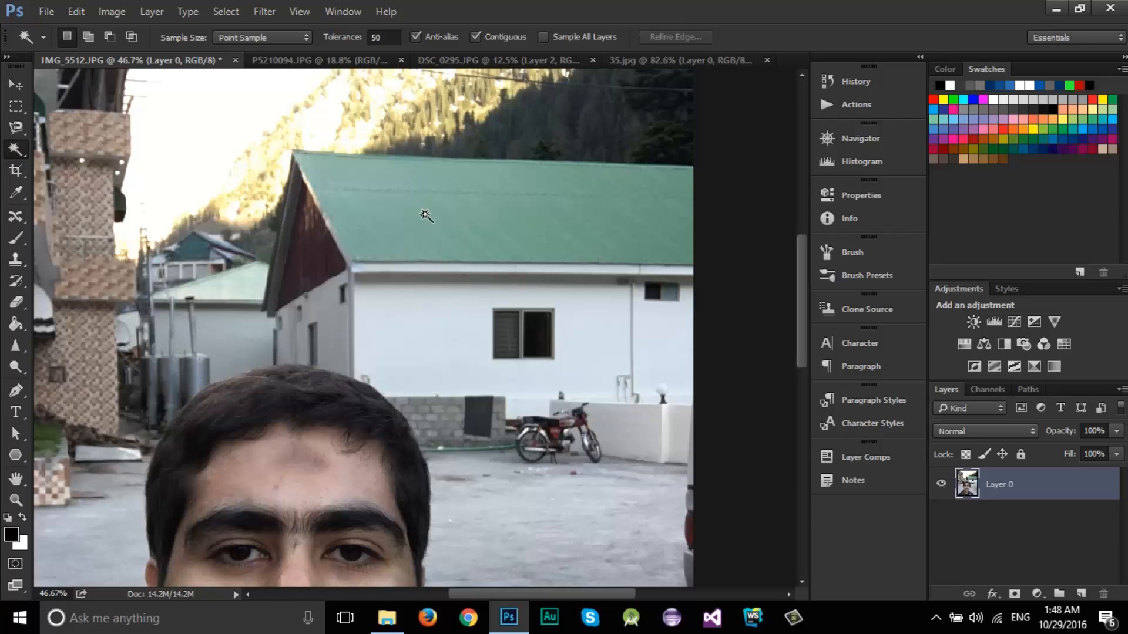
Try selecting the green roof with the Magic Wand Tool at a tolerance of 50.
click(539, 211)
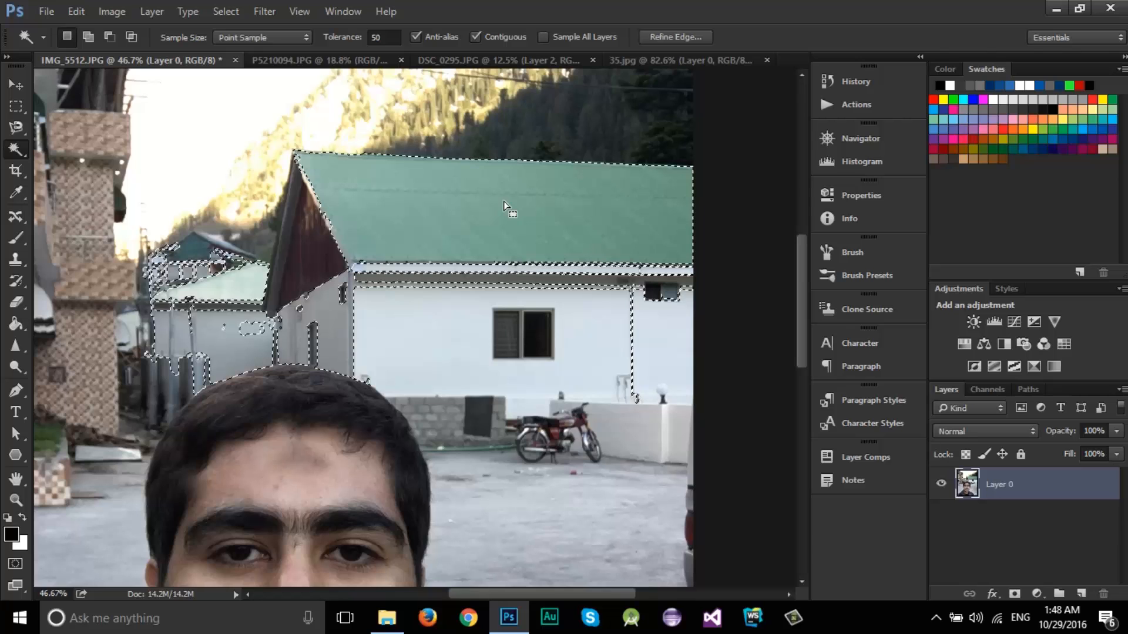
scroll(402, 265, down, 3)
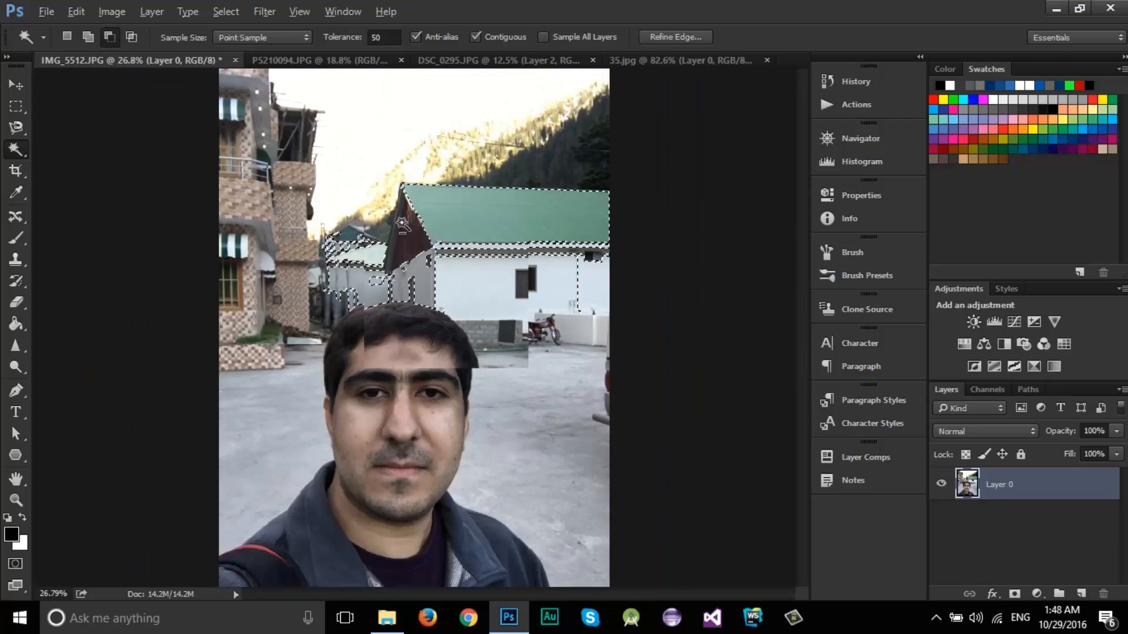
scroll(550, 297, up, 3)
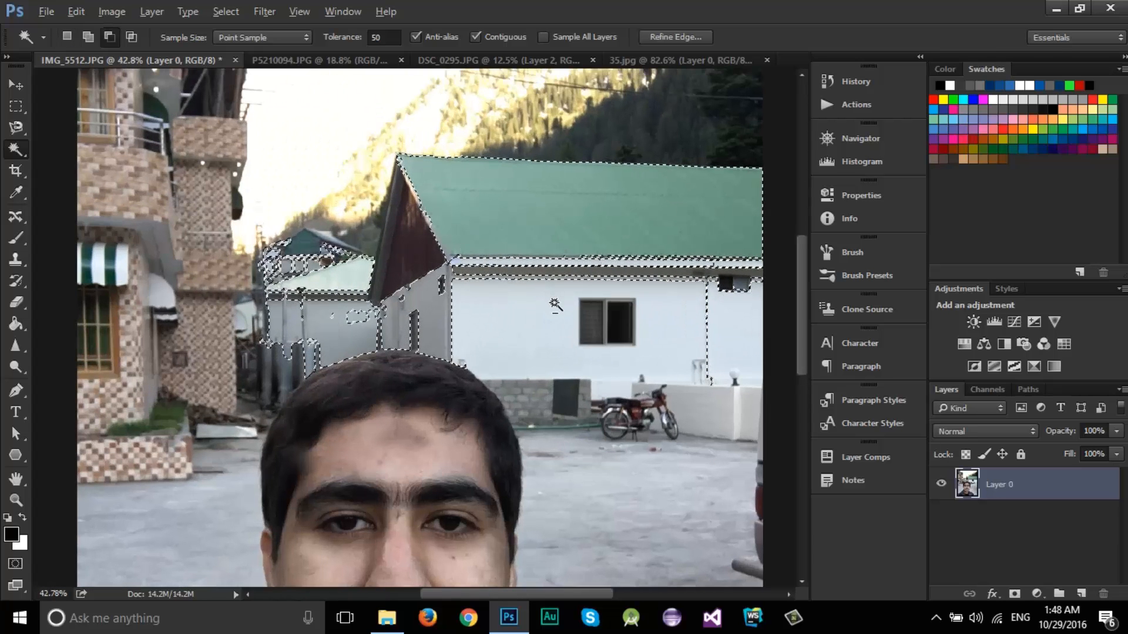
key(alt)
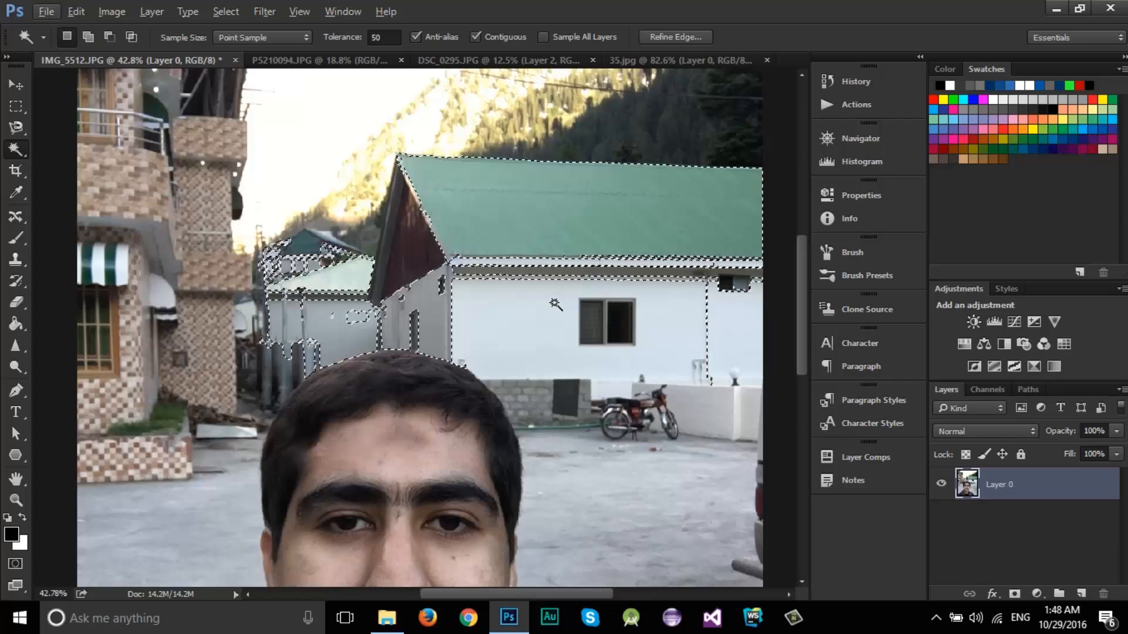
Set the Magic Wand tolerance to 30, clear the selection and select the green roof again.
click(385, 37)
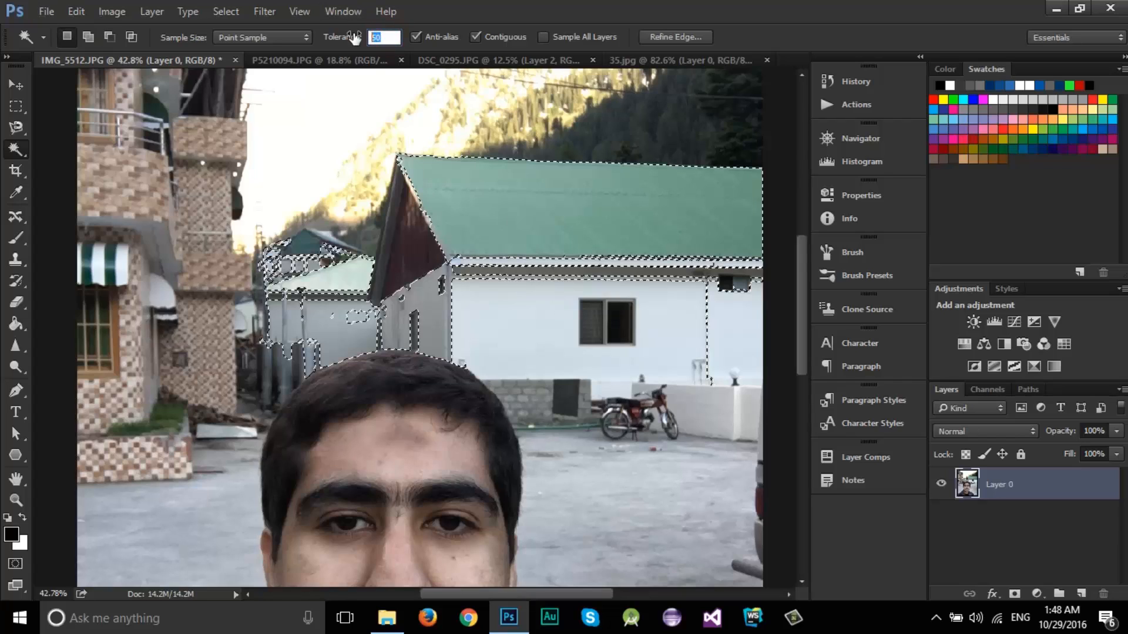
text(30)
click(613, 7)
key(ctrl+d)
click(548, 205)
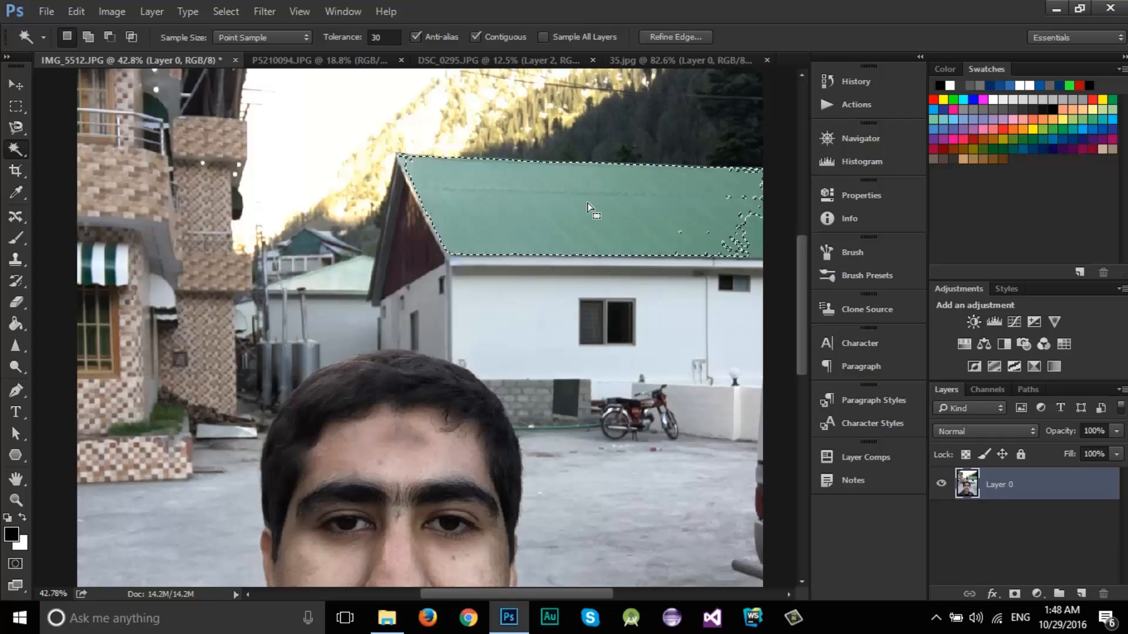
Add the unselected patches at the roof's far end and near its peak to the Magic Wand selection.
scroll(761, 240, up, 2)
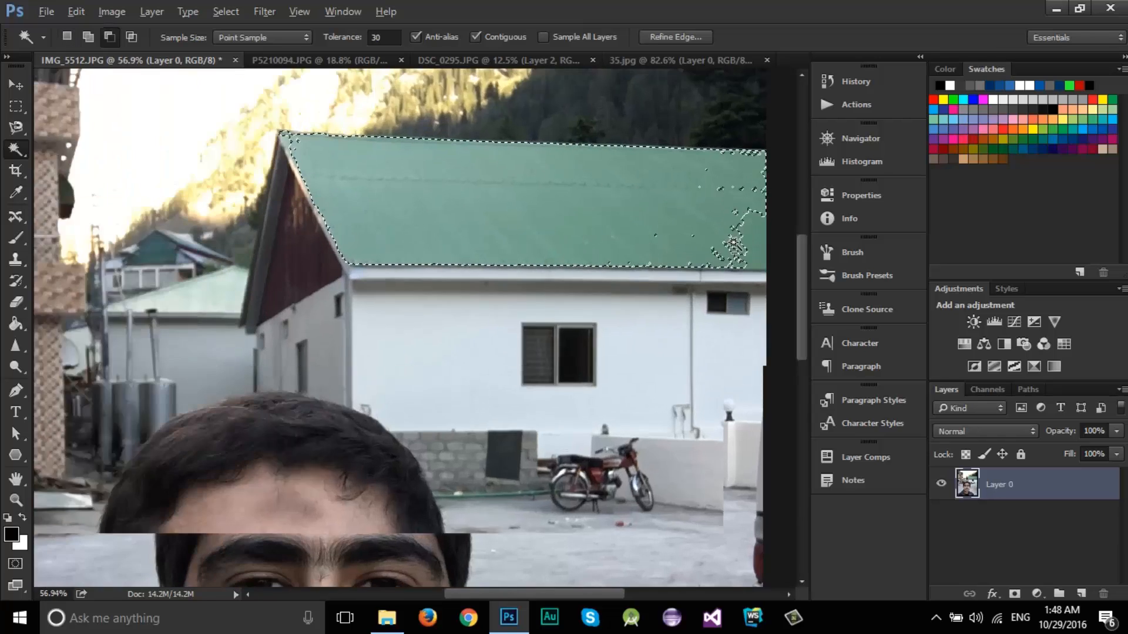
scroll(734, 243, up, 1)
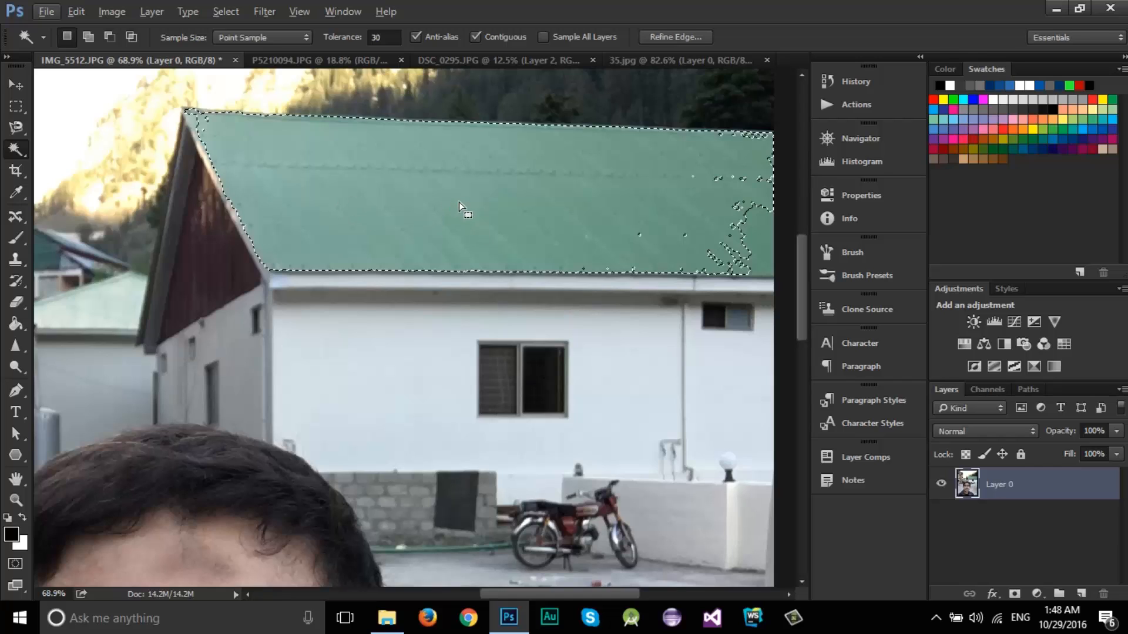
key(shift)
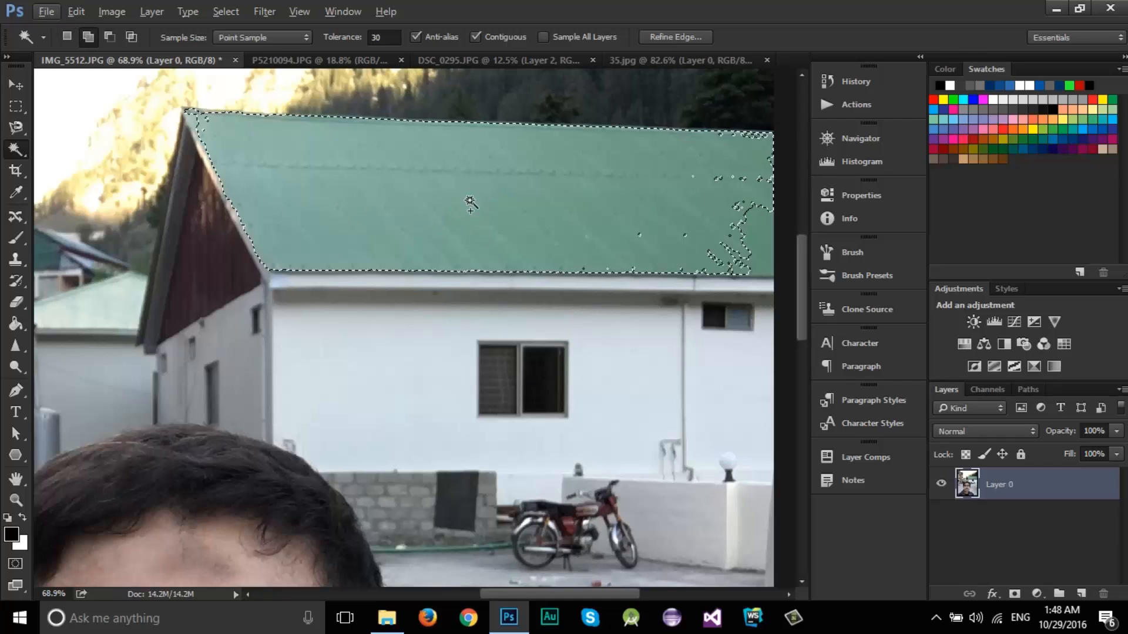
shift+click(753, 229)
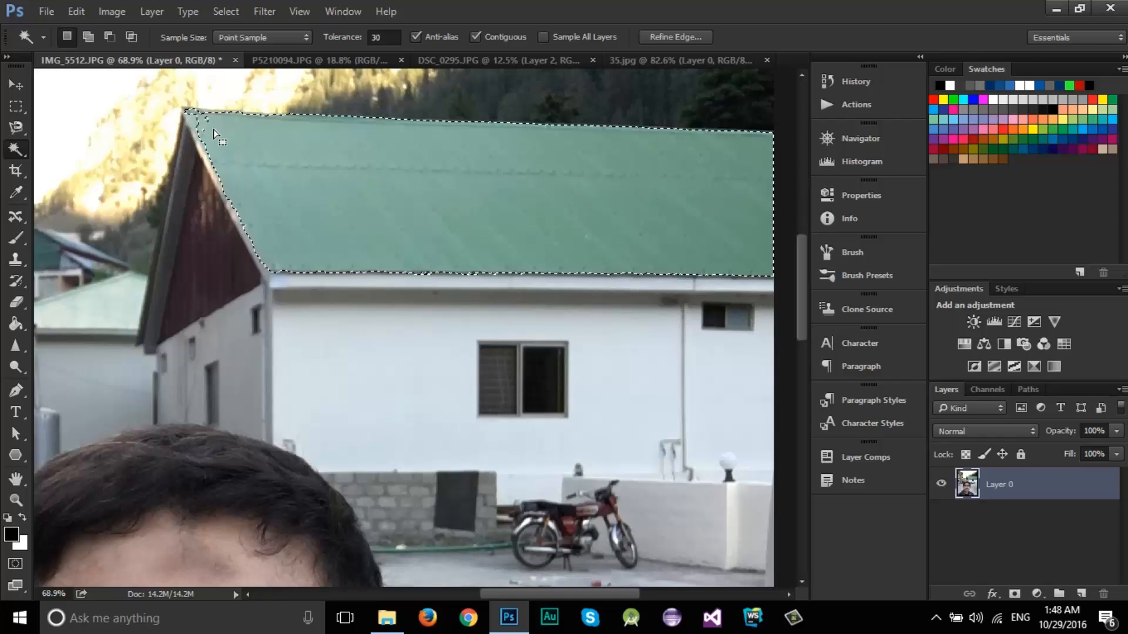
key(shift)
shift+click(200, 118)
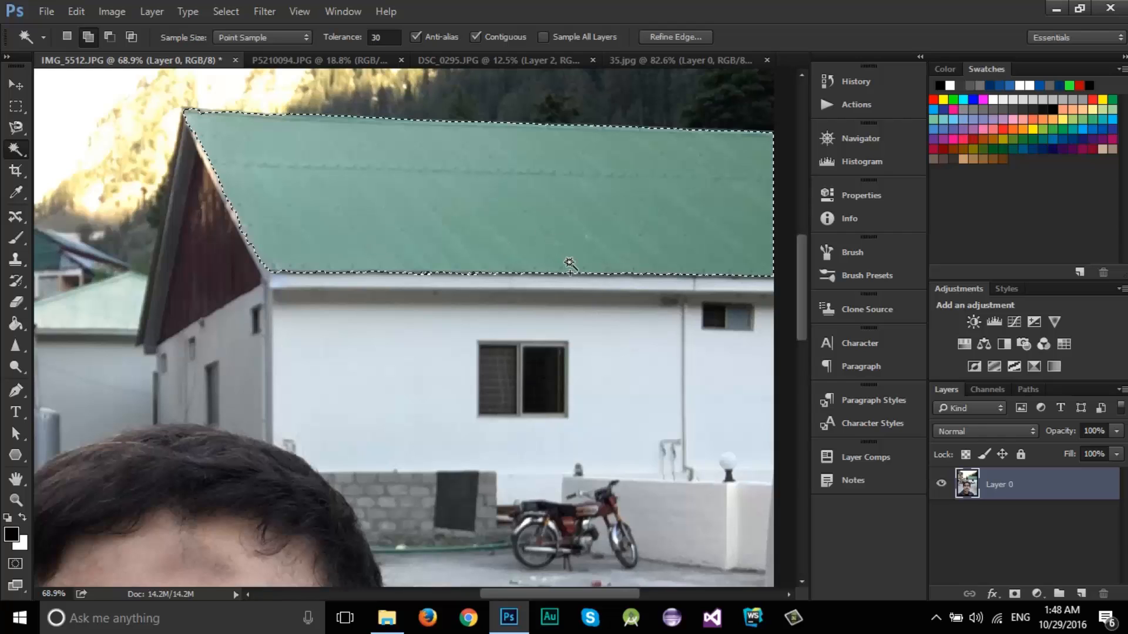
drag(562, 595, 536, 594)
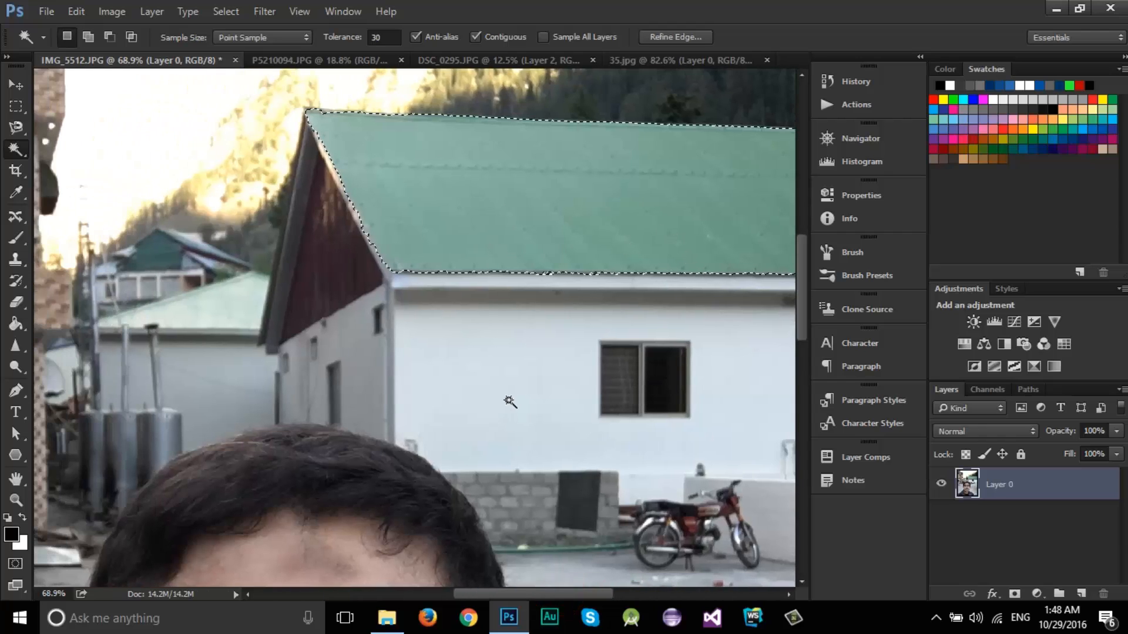
Add both window panes and the surrounding frame on the white wall to the Magic Wand selection.
scroll(513, 399, down, 1)
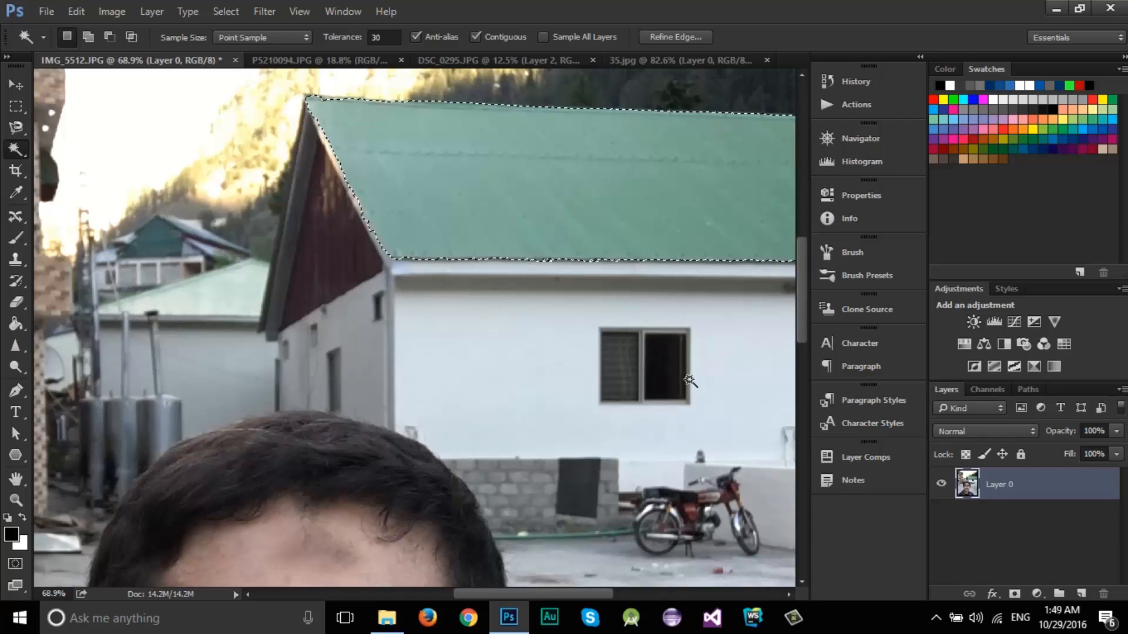
key(shift)
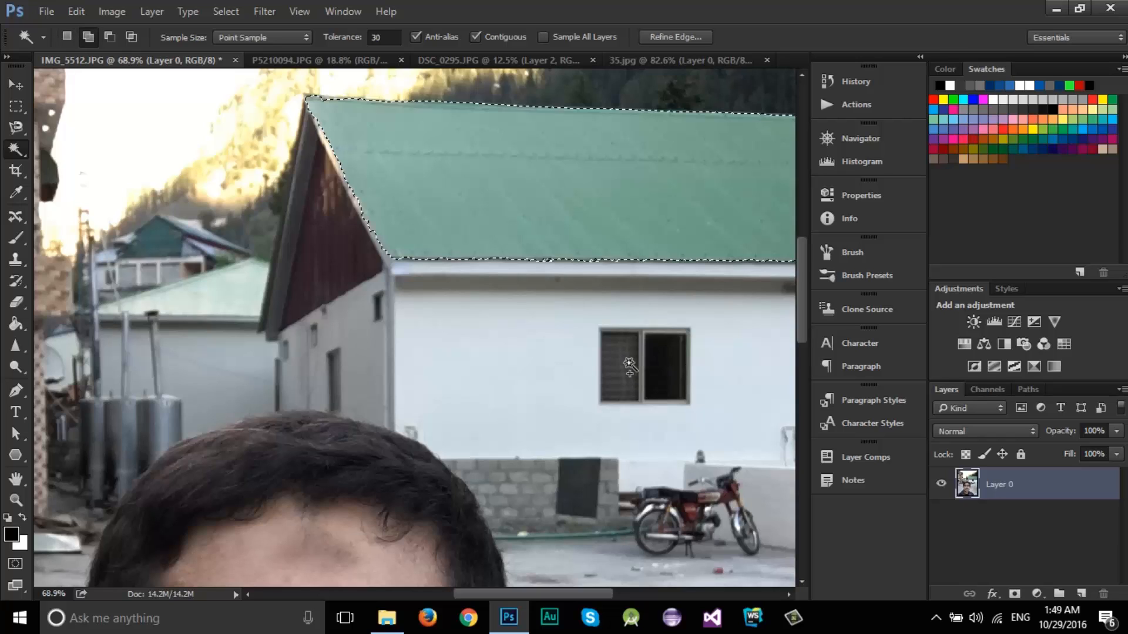
shift+click(629, 364)
shift+click(652, 367)
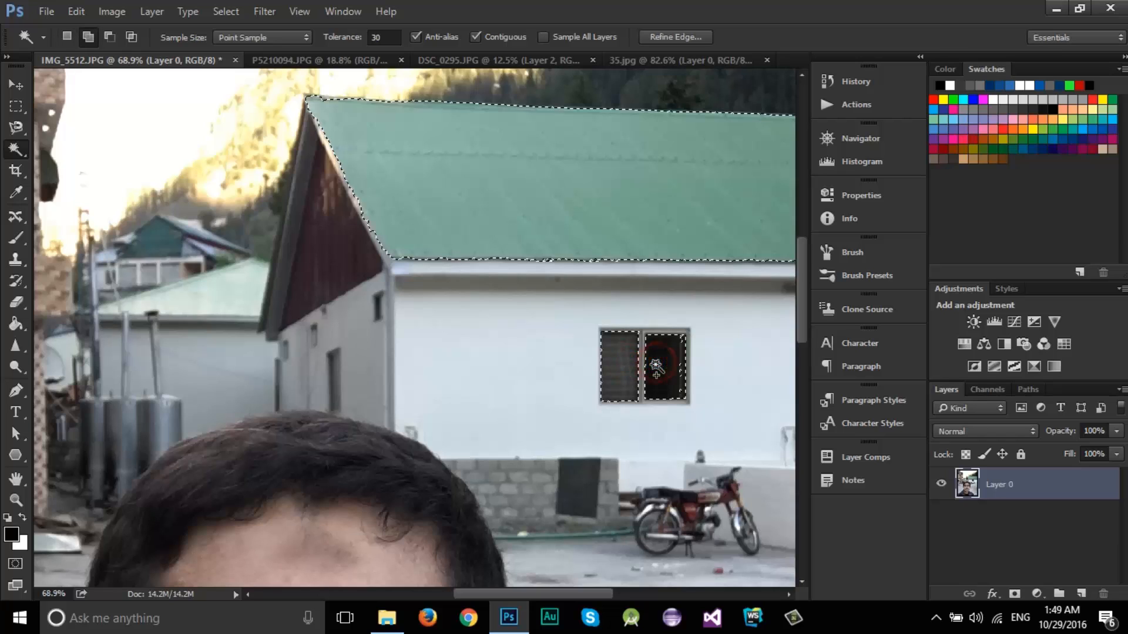
shift+click(642, 366)
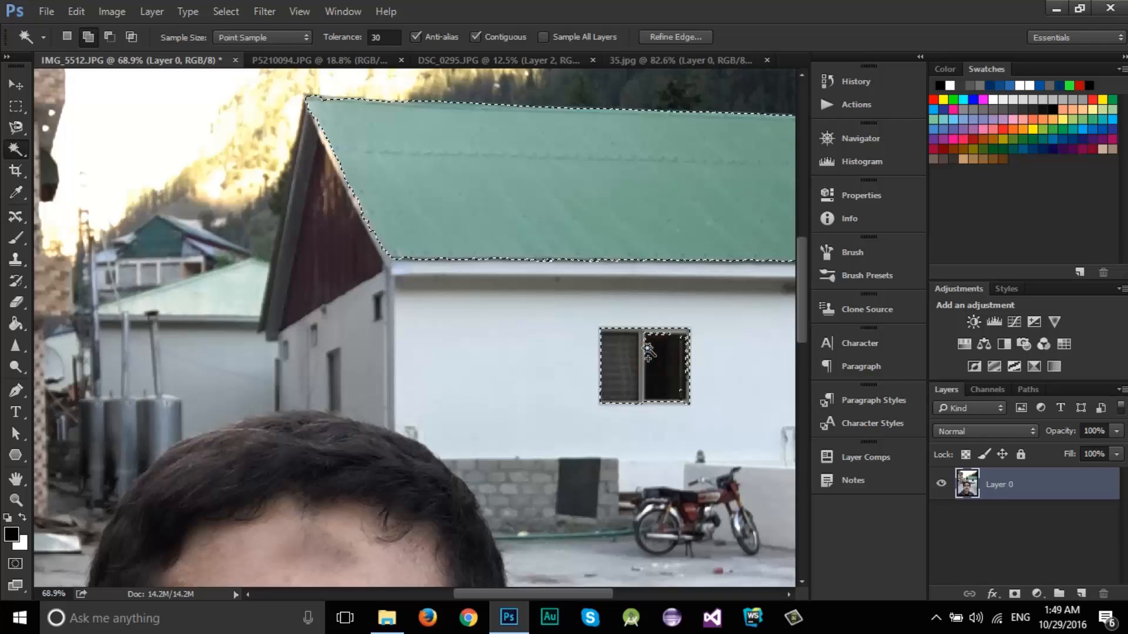
shift+click(658, 354)
shift+click(658, 353)
shift+click(657, 355)
shift+click(668, 344)
shift+click(652, 354)
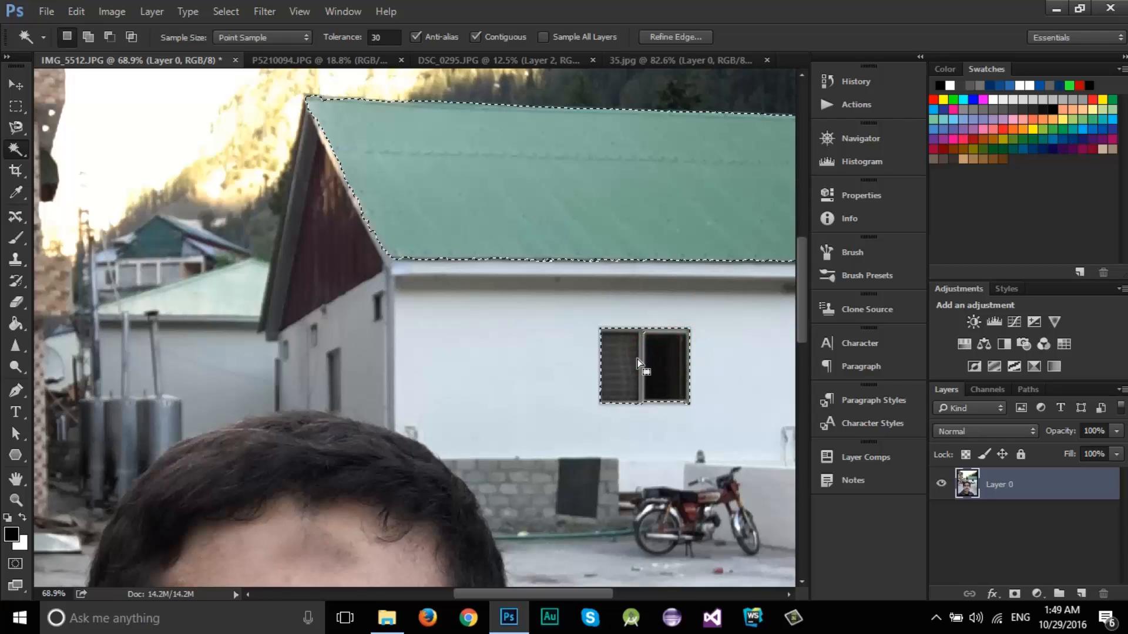
Examine the roof and window selection in the whole photo and the window's selection edges up close.
scroll(645, 347, up, 3)
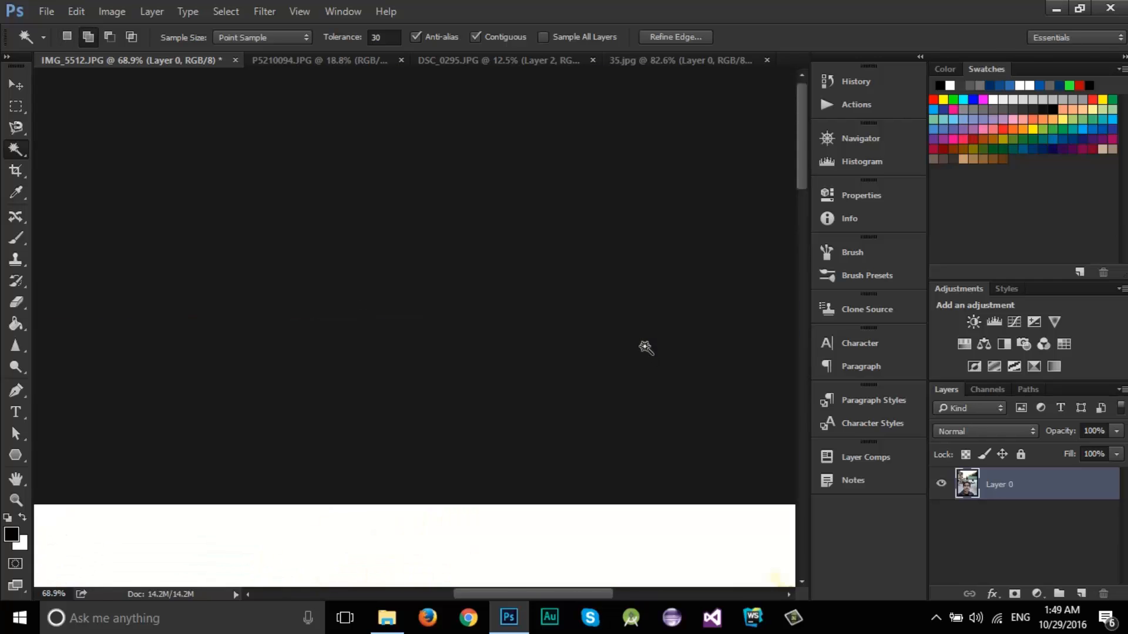
scroll(646, 347, down, 4)
scroll(646, 348, down, 3)
scroll(564, 244, up, 5)
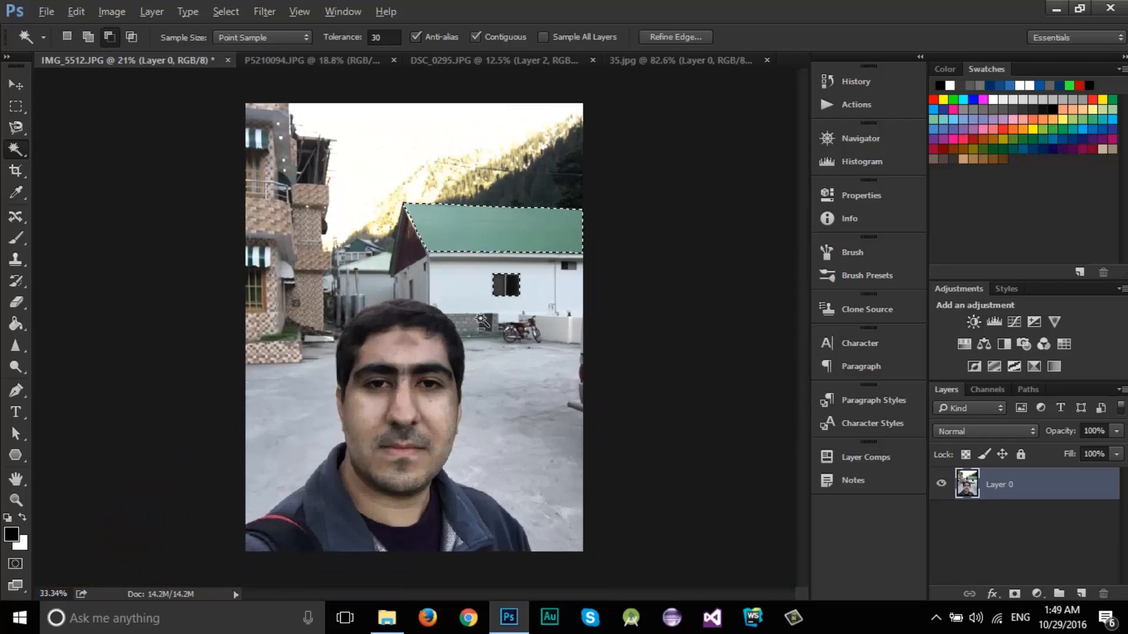
scroll(564, 244, up, 3)
scroll(497, 255, up, 2)
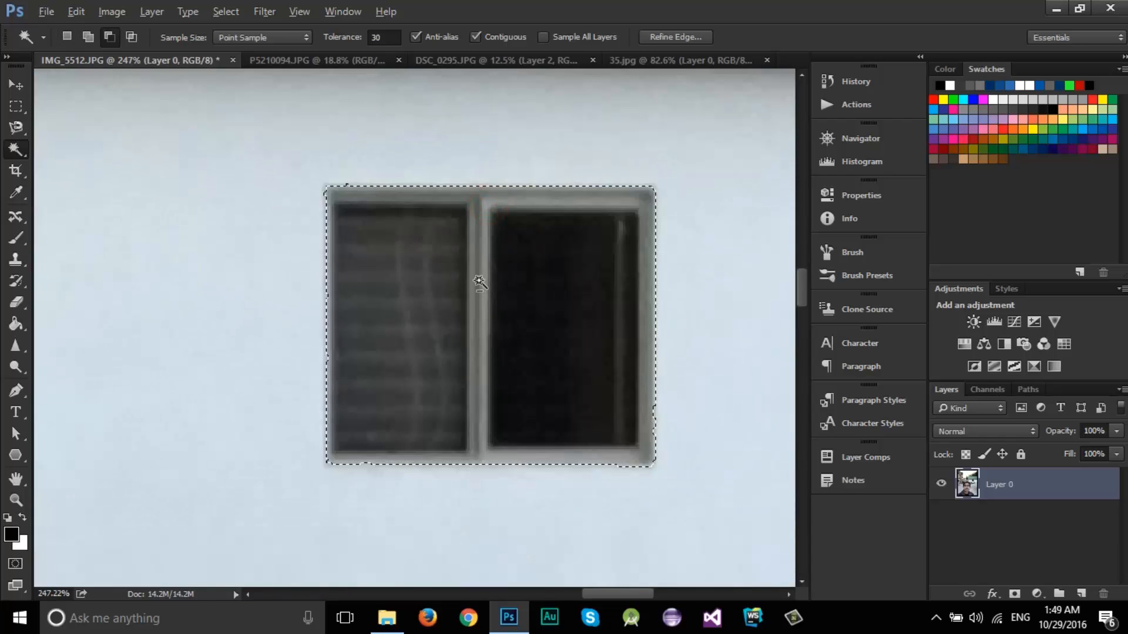
scroll(479, 282, down, 4)
scroll(479, 283, down, 3)
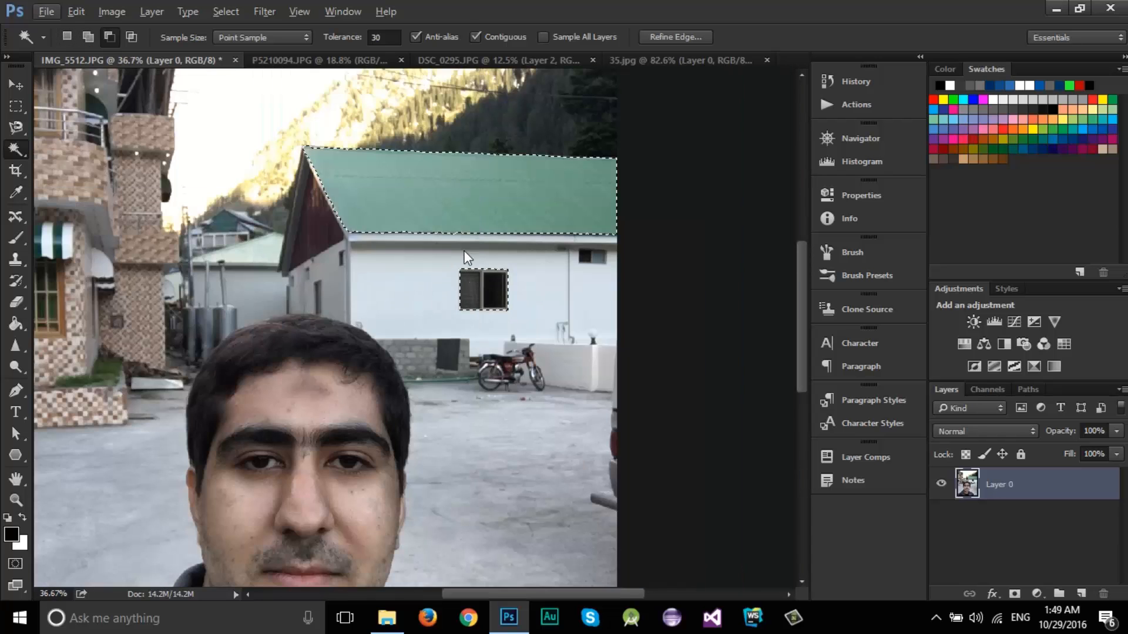
Try moving the selected roof and window with the Move Tool, undo the move and clear the selection.
key(v)
click(541, 6)
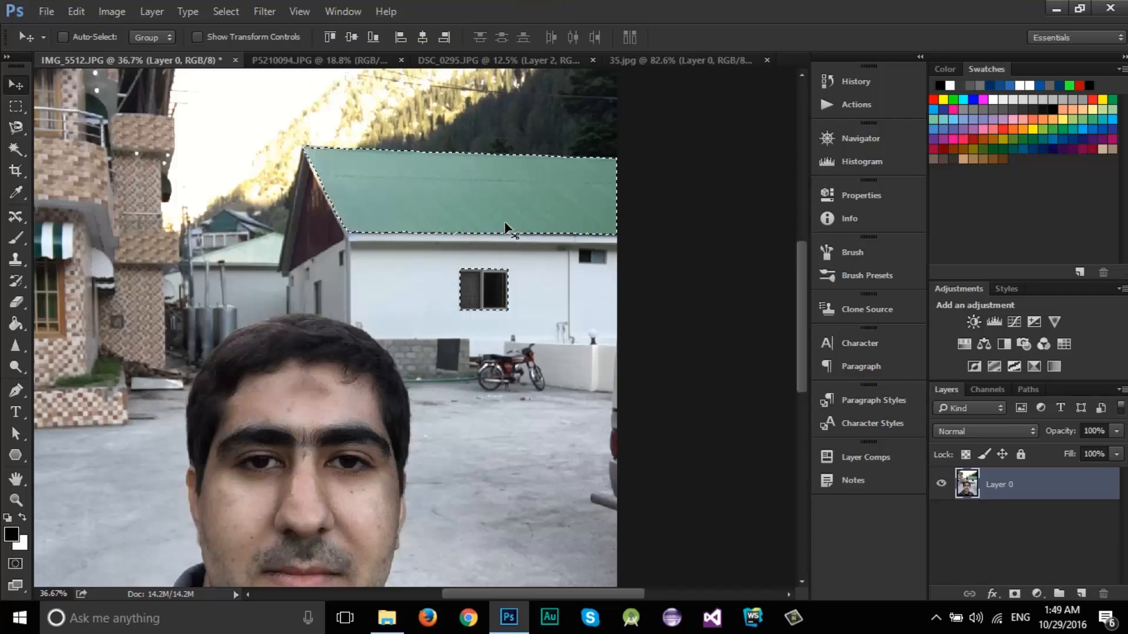
drag(506, 227, 423, 172)
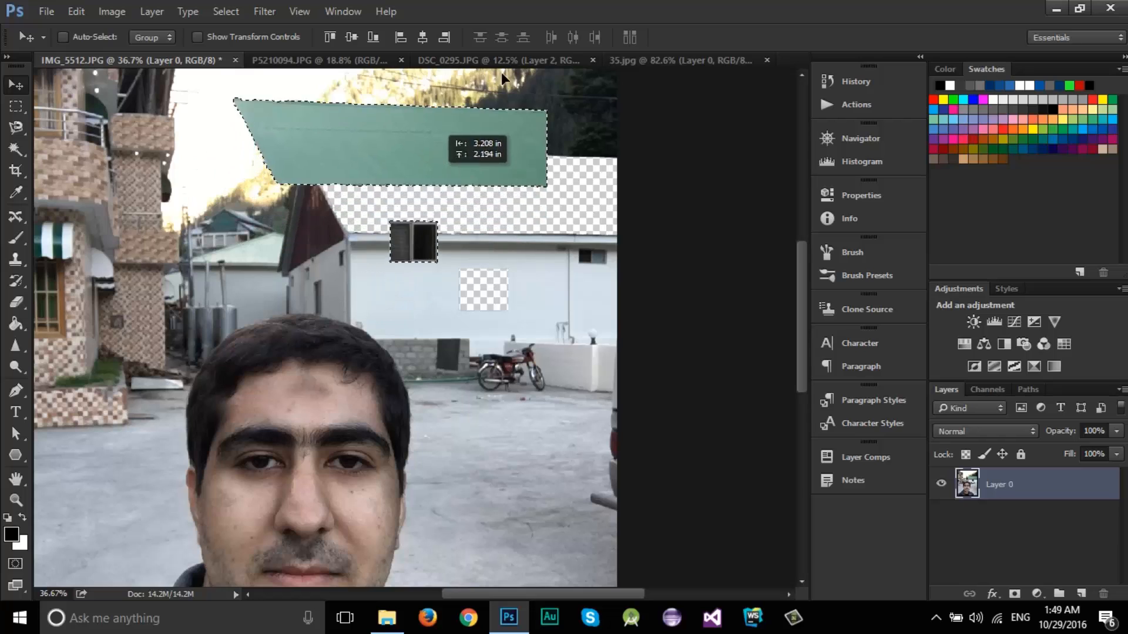
drag(502, 72, 456, 222)
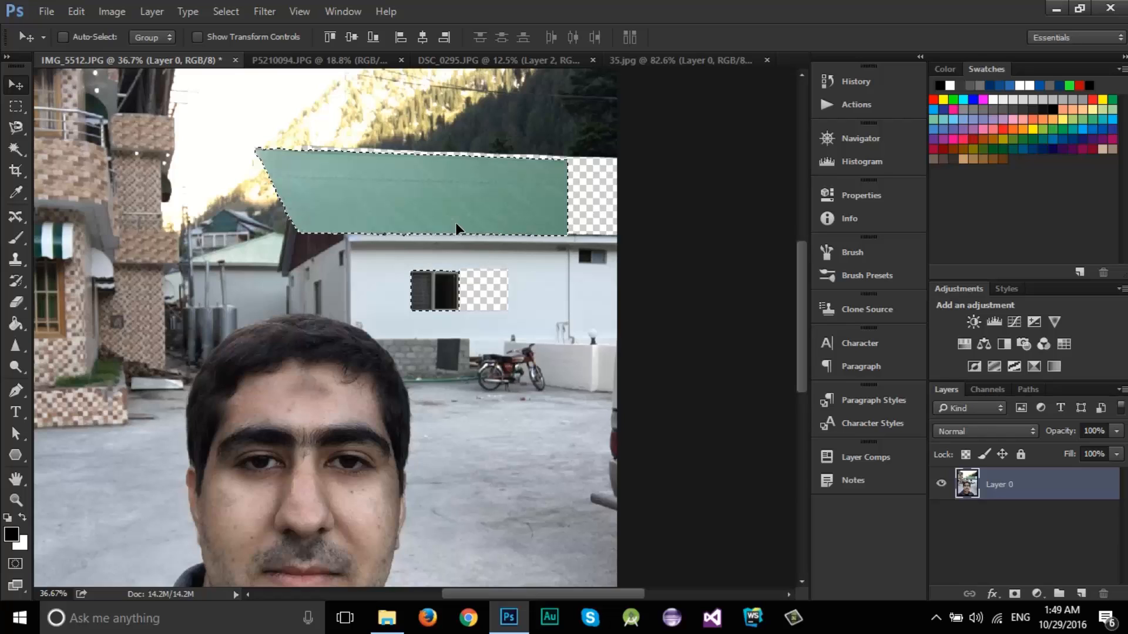
key(ctrl+z)
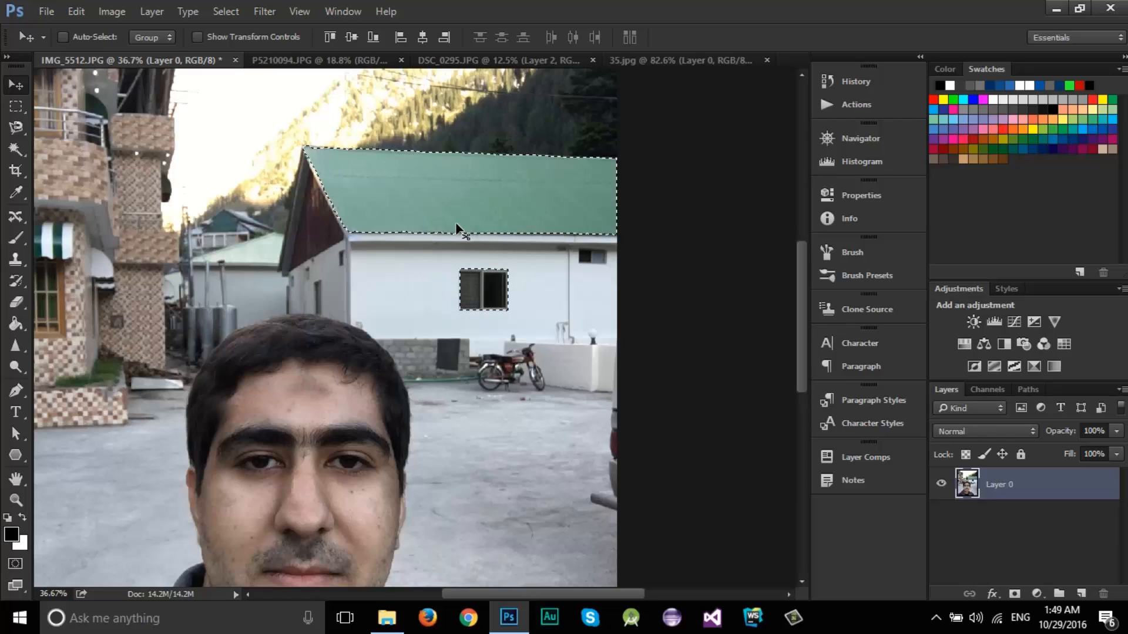
key(ctrl+d)
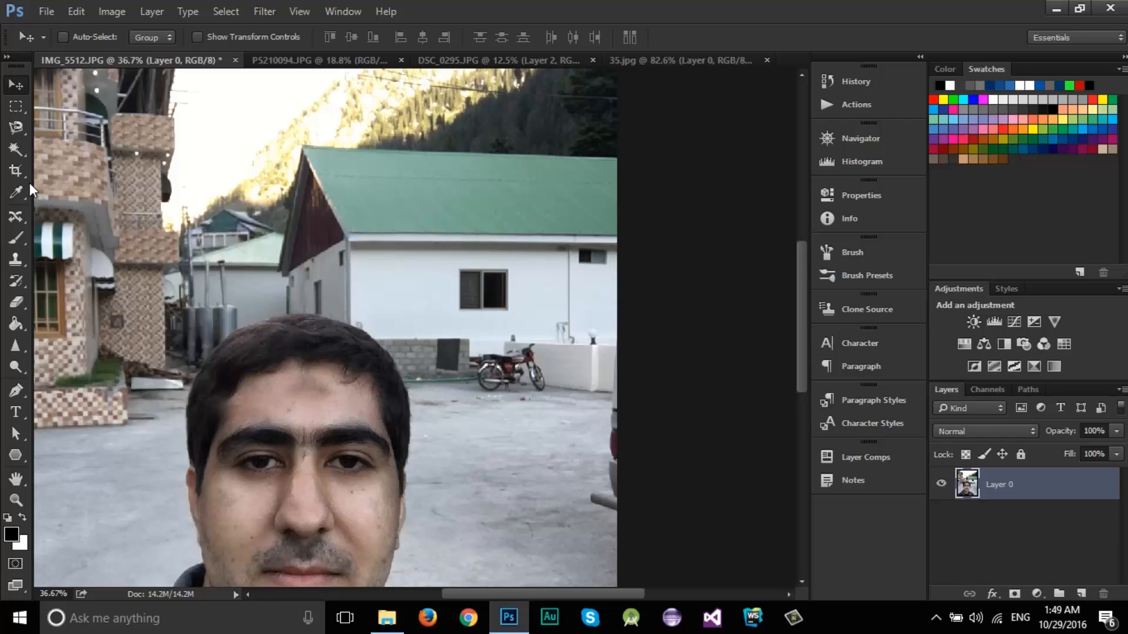
Look through the healing tools and choose the Spot Healing Brush Tool for the bridge photo.
right_click(18, 170)
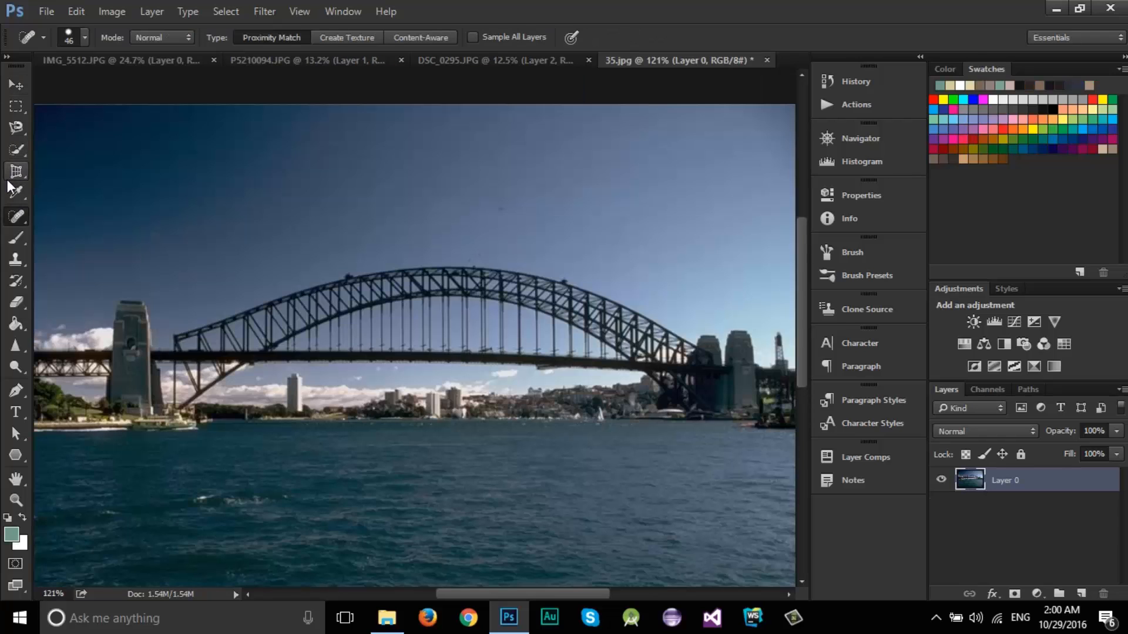
right_click(16, 216)
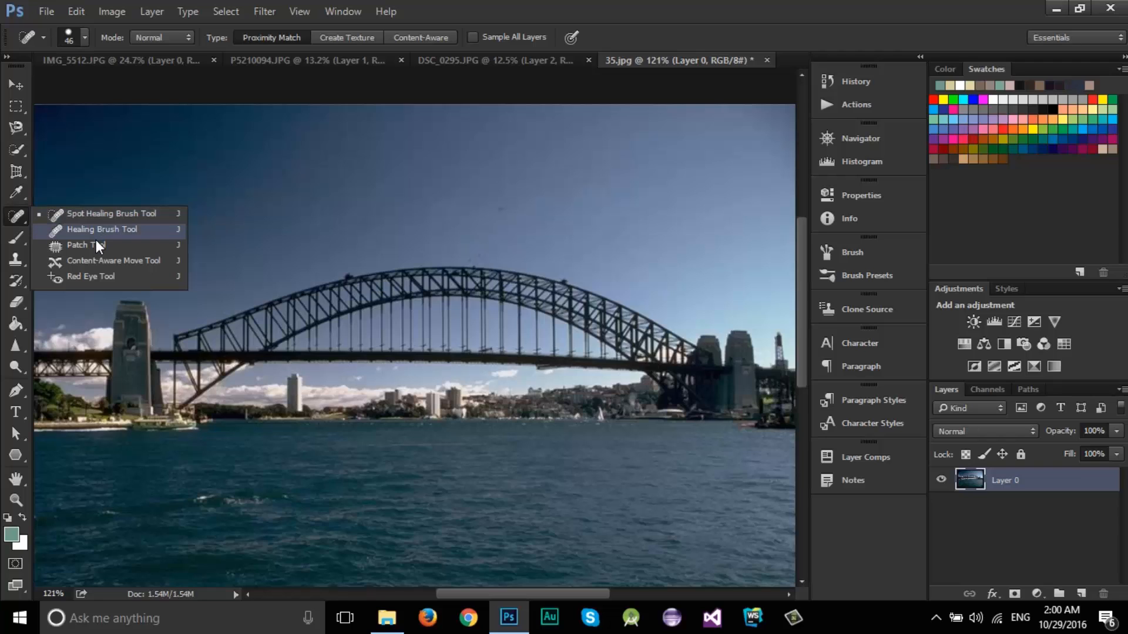
click(598, 11)
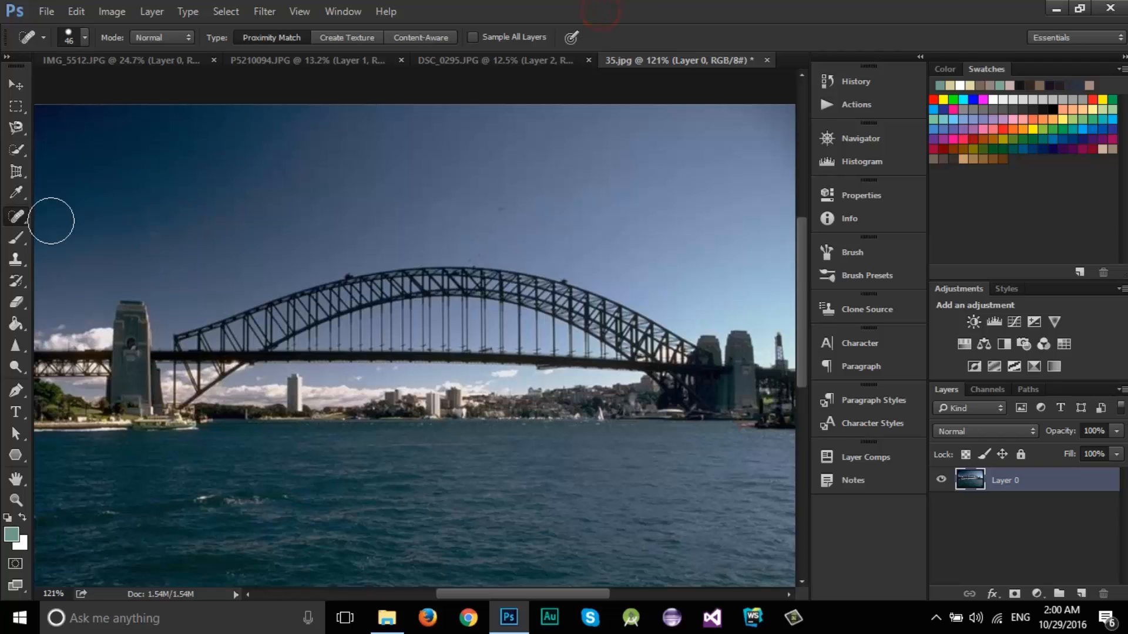
right_click(13, 222)
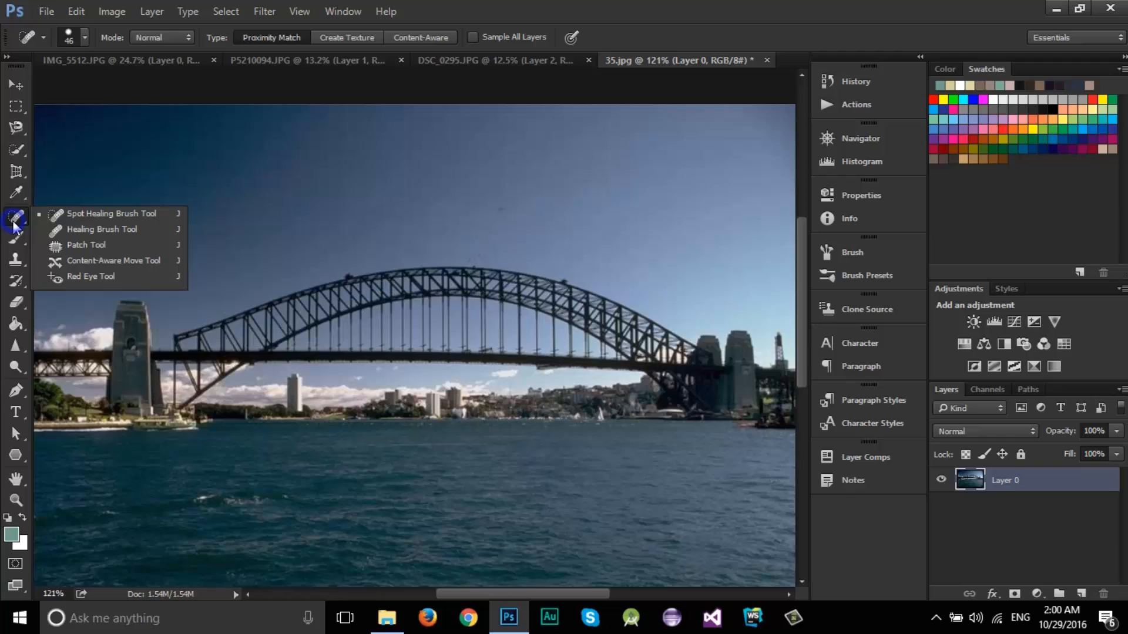
click(73, 213)
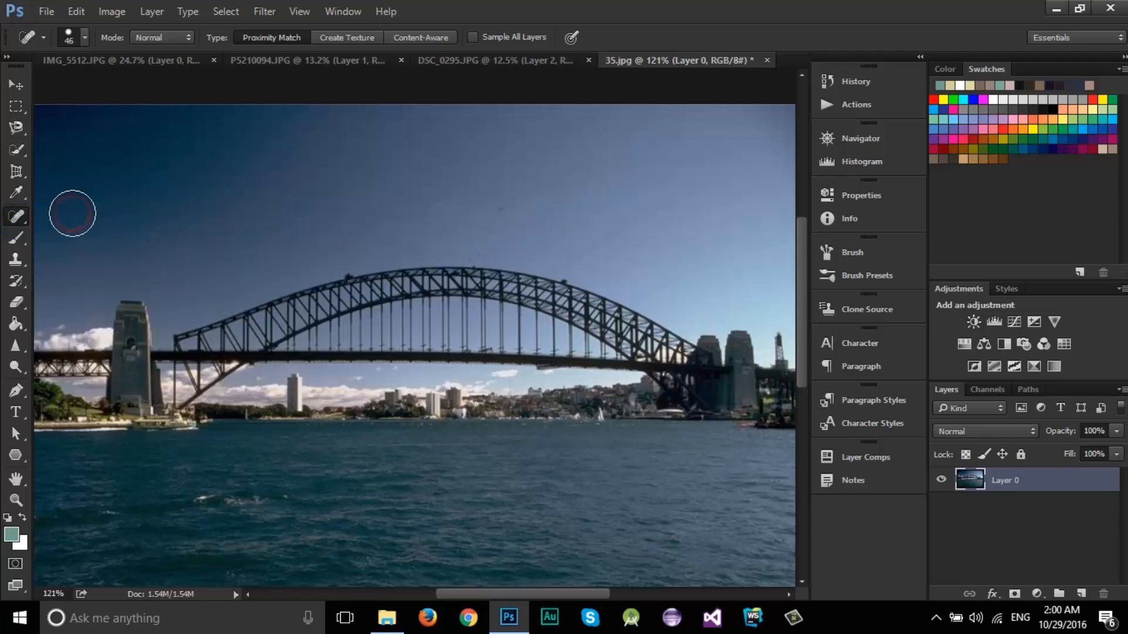
Undo the earlier healing edits to restore the white clouds above the bridge.
scroll(503, 267, down, 2)
key(ctrl+alt+z)
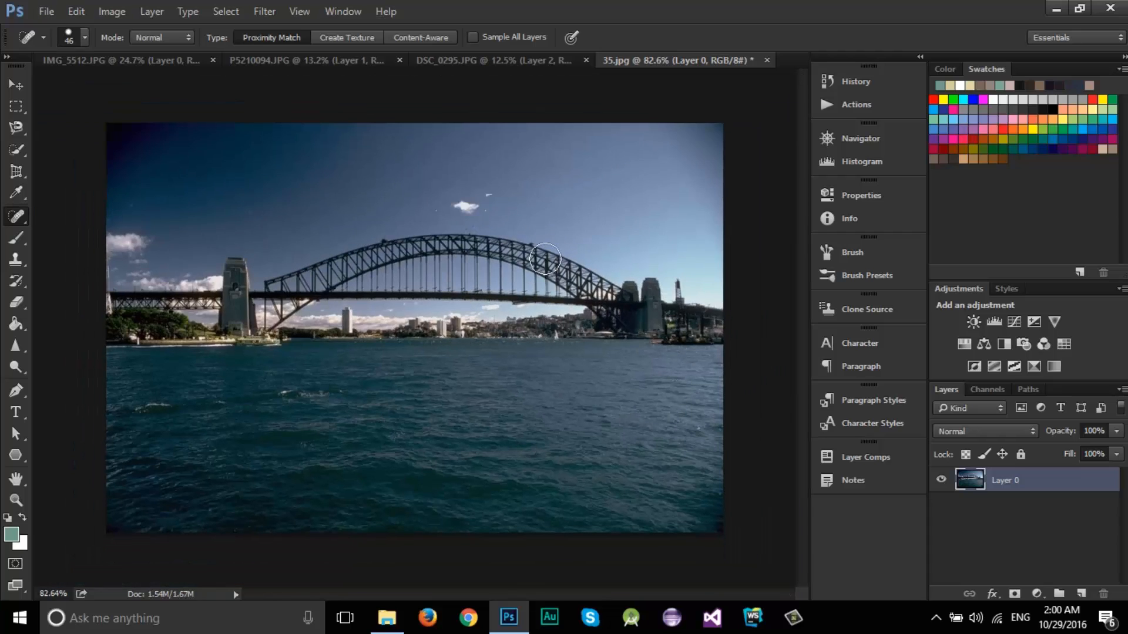
key(ctrl+alt+z)
key(ctrl+alt+z)
scroll(592, 156, up, 2)
scroll(804, 269, up, 3)
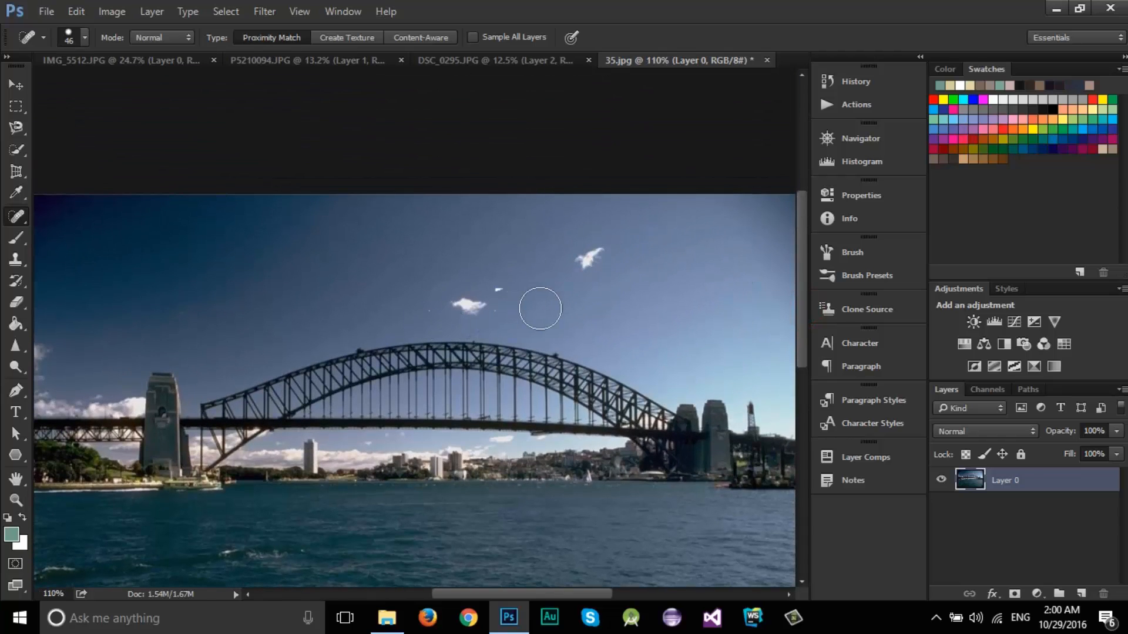
Try moving a rectangular marquee selection around the upper cloud to the darker side of the sky.
click(16, 106)
mouse_move(557, 225)
mouse_down()
mouse_move(634, 235)
mouse_move(641, 300)
mouse_move(561, 270)
mouse_move(236, 262)
mouse_up()
key(v)
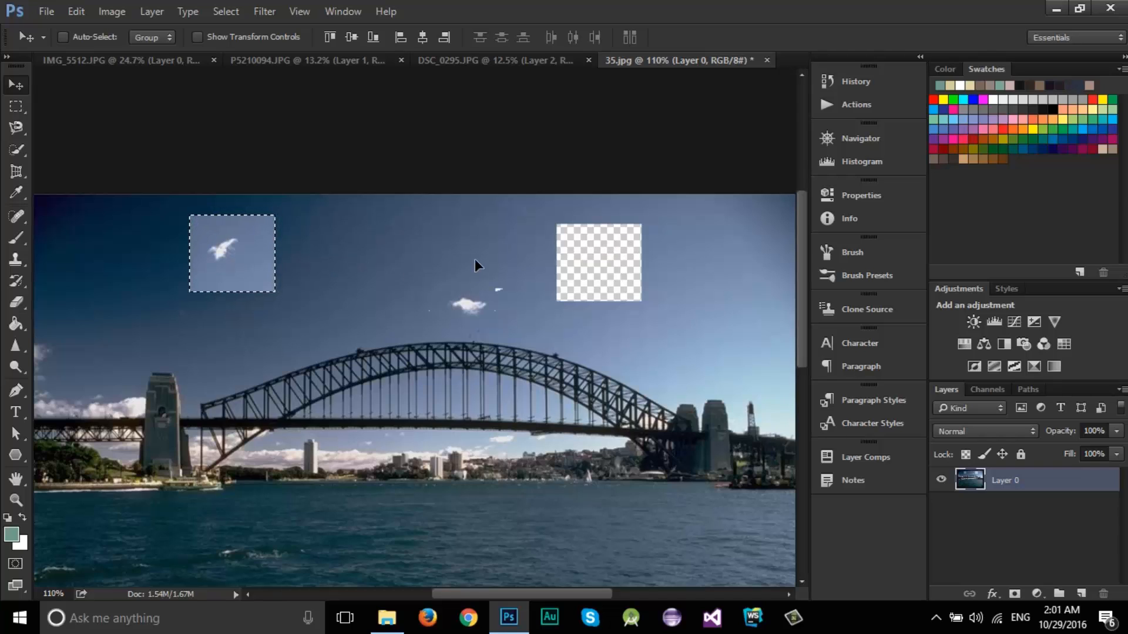
key(ctrl+z)
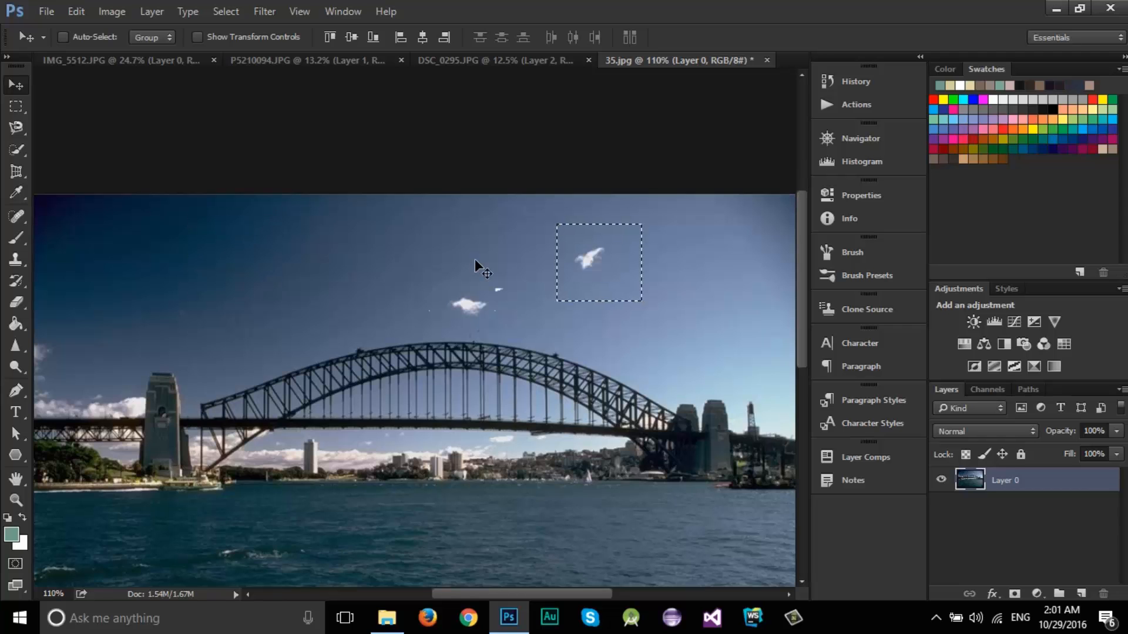
key(ctrl+d)
scroll(593, 307, down, 5)
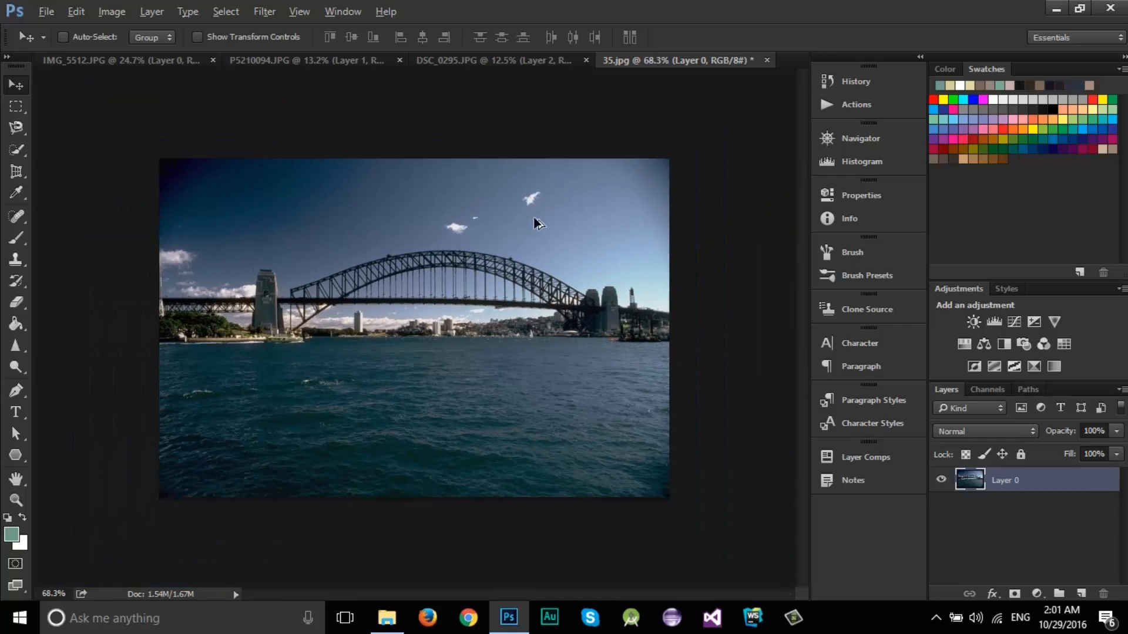
scroll(535, 222, up, 4)
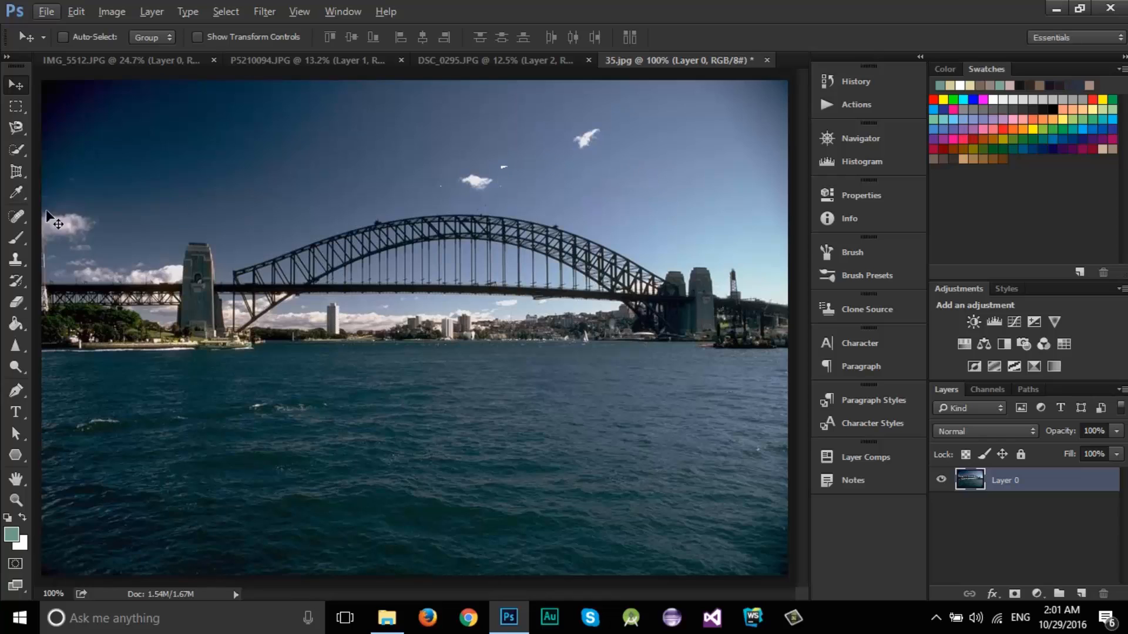
Switch back to the Spot Healing Brush Tool and set its brush size to 51 px.
click(15, 216)
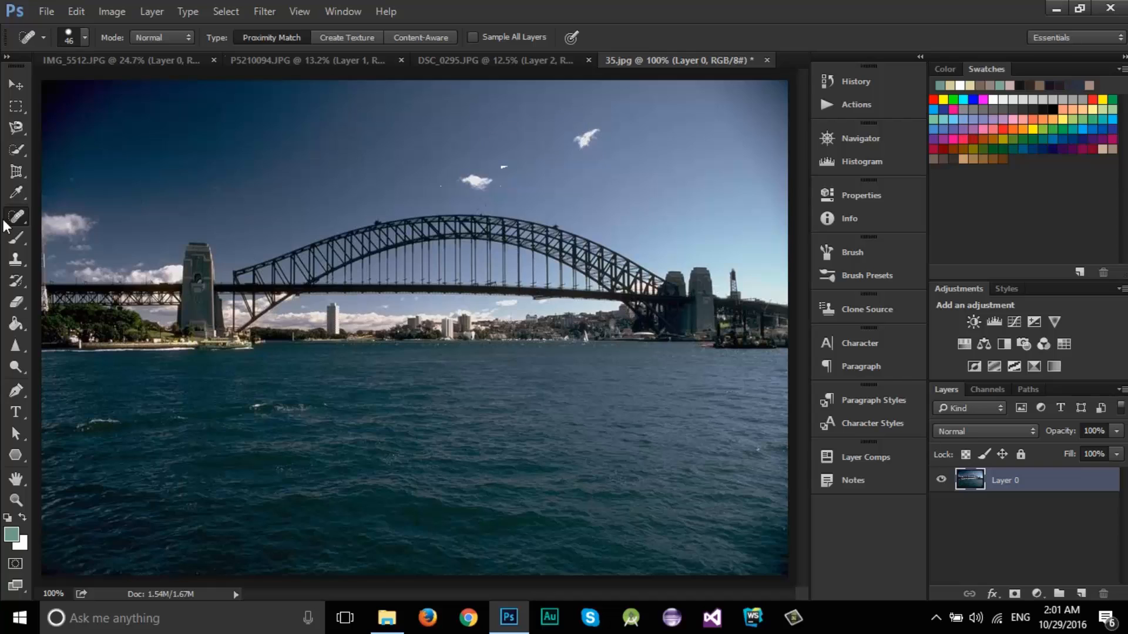
click(84, 37)
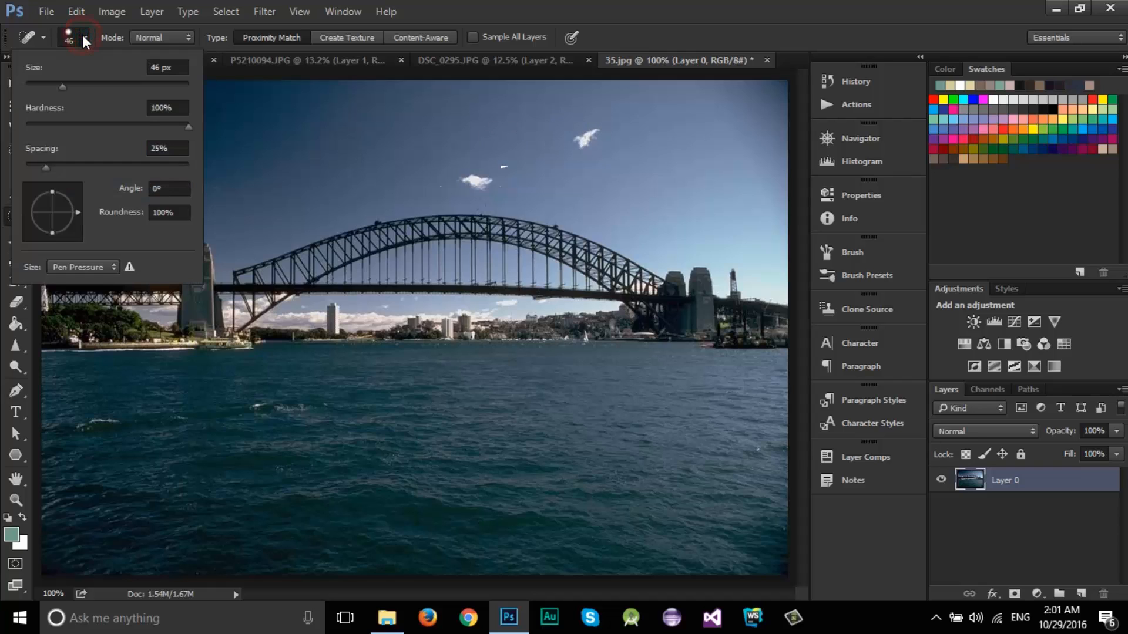
drag(65, 84, 70, 85)
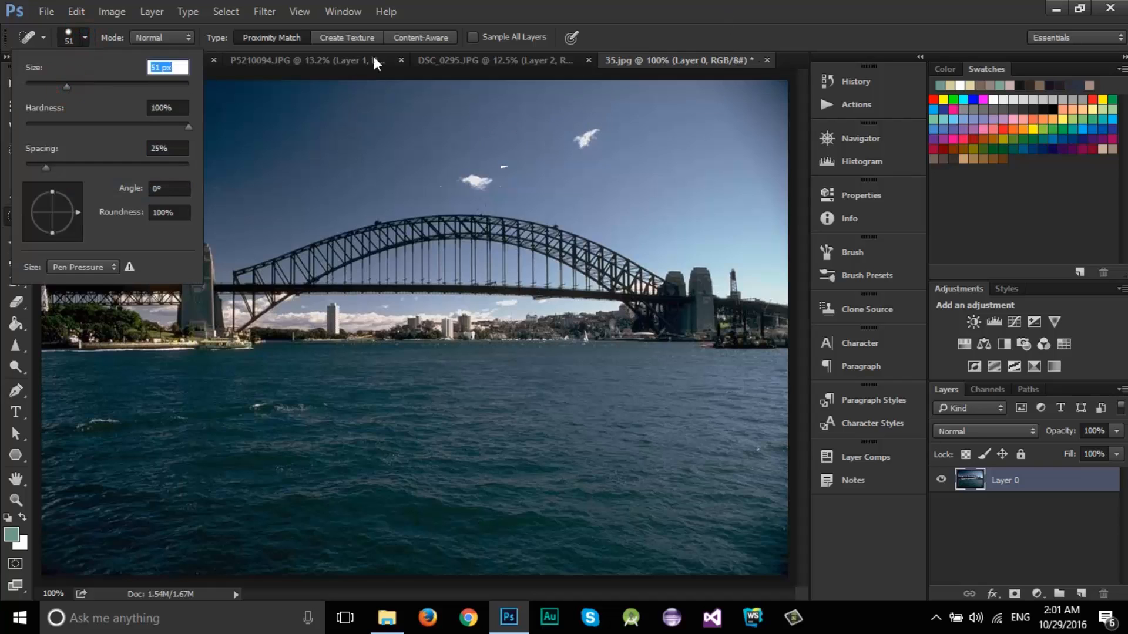
click(680, 24)
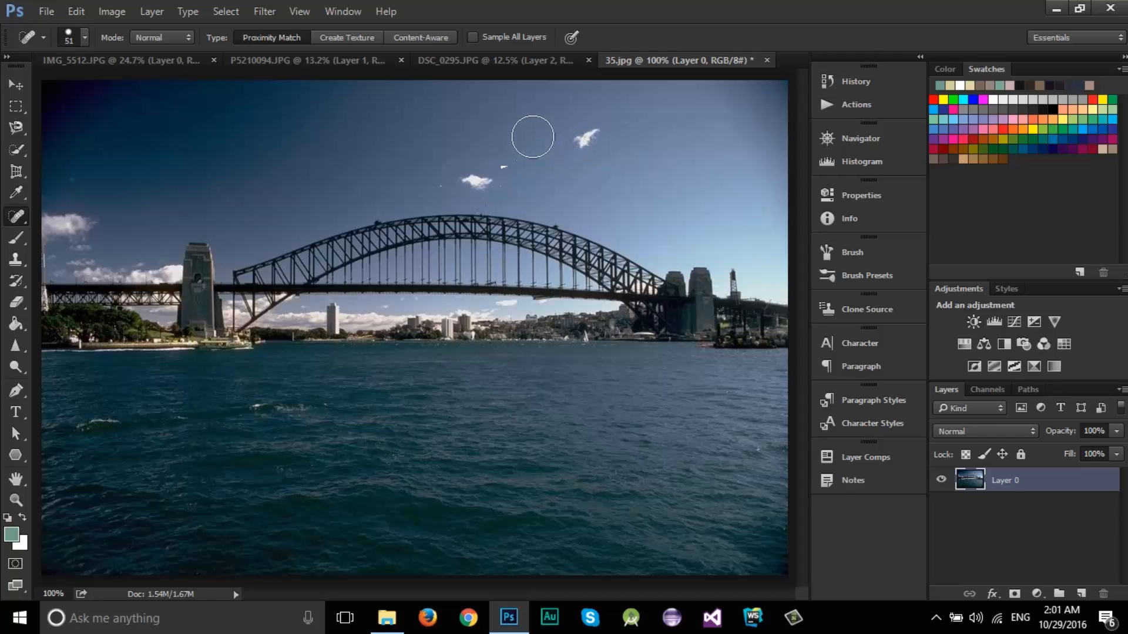
Undo a trial stroke across the sky and heal away the two larger clouds above the bridge.
click(532, 146)
drag(532, 146, 699, 128)
key(ctrl+z)
click(586, 139)
click(474, 181)
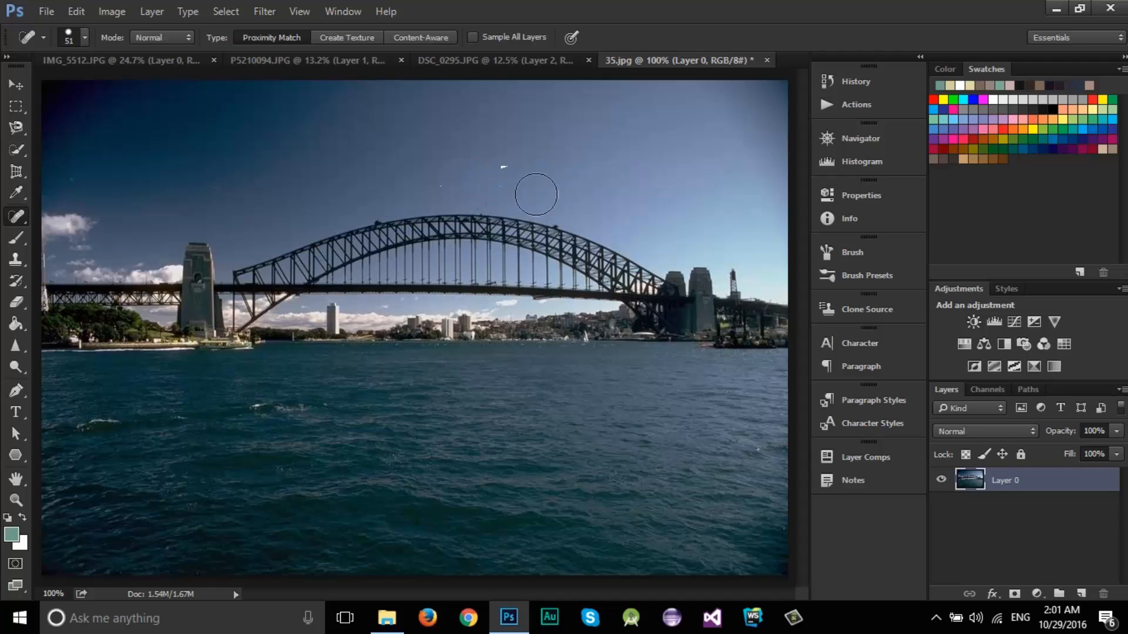
Try spot healing the small remaining cloud specks above the bridge, and undo the healing in the sky.
click(509, 176)
click(447, 181)
click(651, 321)
click(187, 198)
key(ctrl+alt+z)
key(ctrl+alt+z)
Switch to the Healing Brush Tool and try healing the upper cloud without defining a source point.
right_click(12, 220)
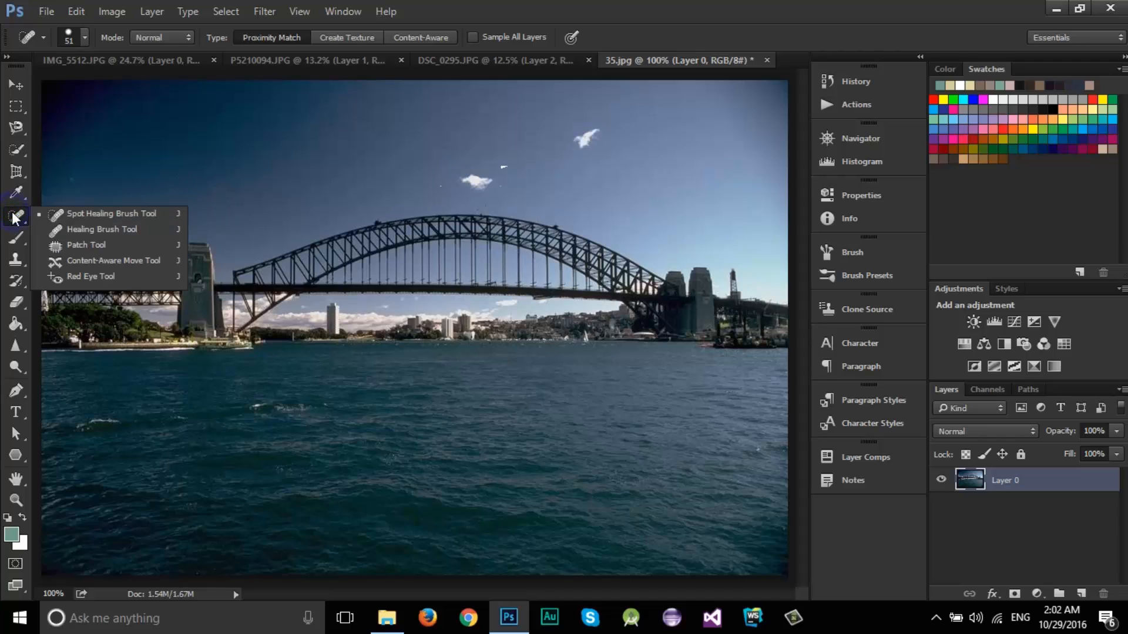
click(111, 230)
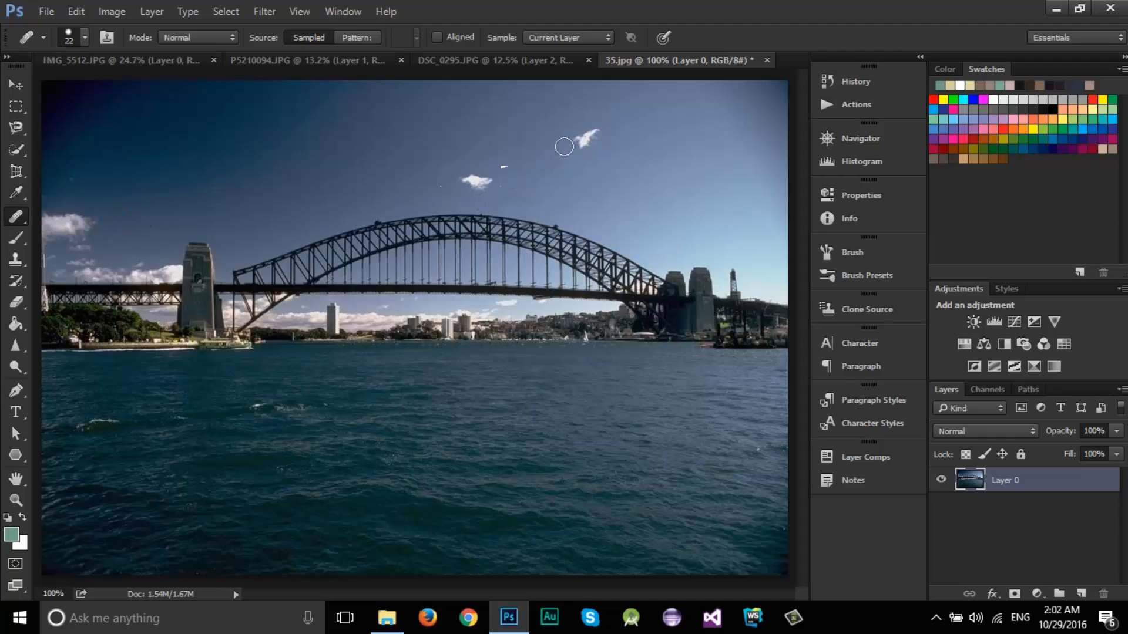
click(569, 145)
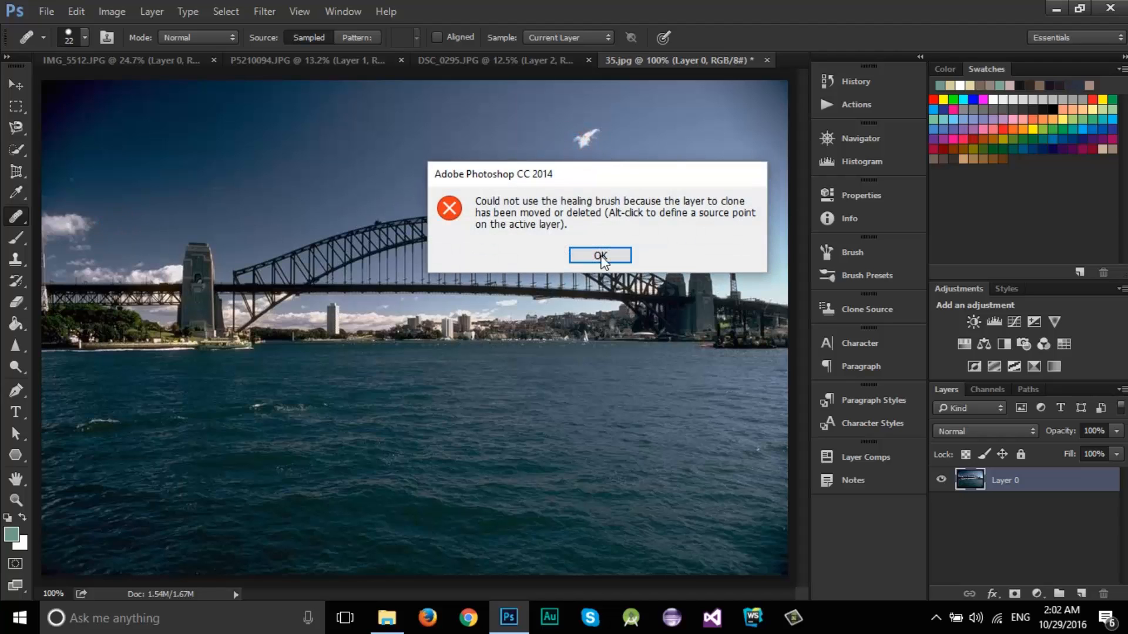
click(599, 254)
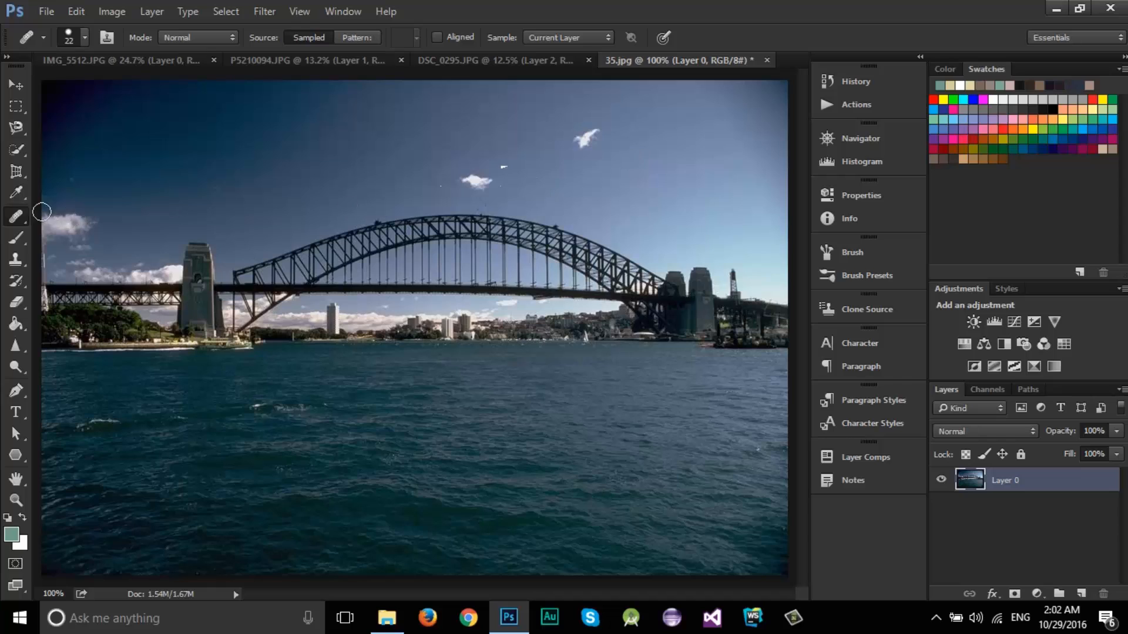
Set the Healing Brush size to 61 px and heal the upper cloud using clear sky beside it as source.
right_click(14, 216)
click(74, 231)
click(85, 37)
click(75, 86)
click(604, 8)
alt+click(652, 160)
click(587, 140)
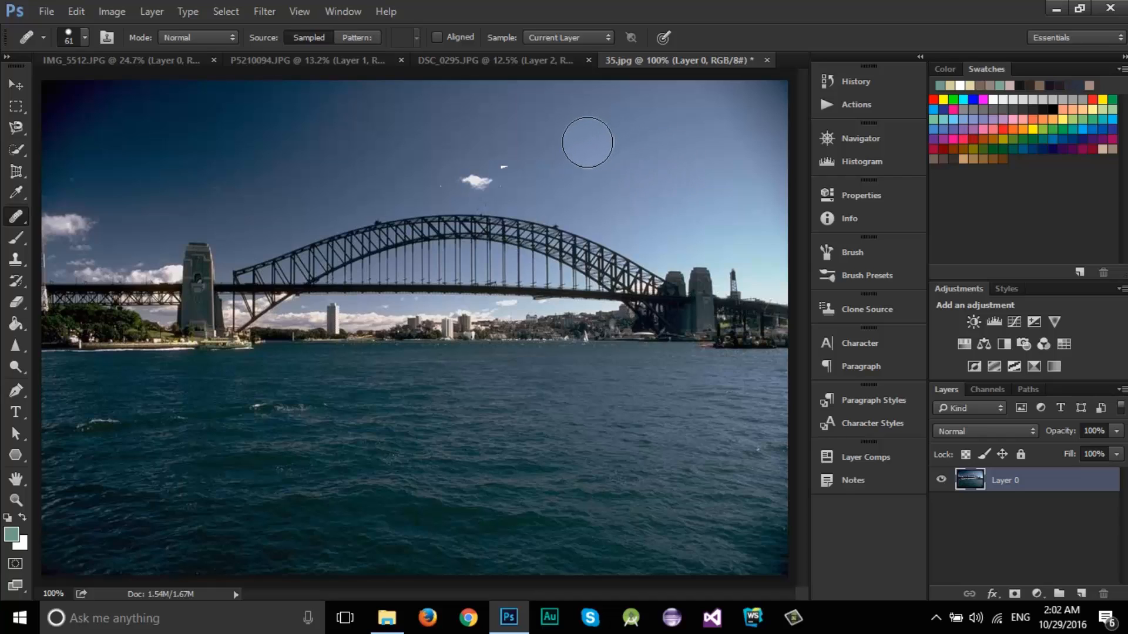
Undo the upper cloud's healing and heal it again using the sky just above it as source.
key(ctrl+alt+z)
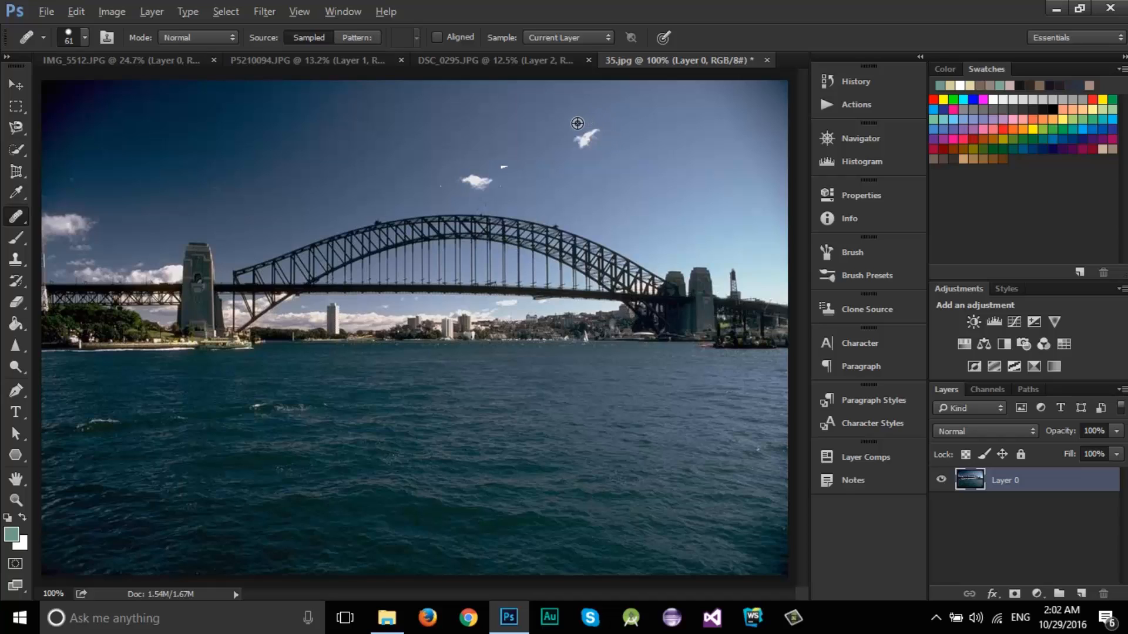
alt+click(577, 124)
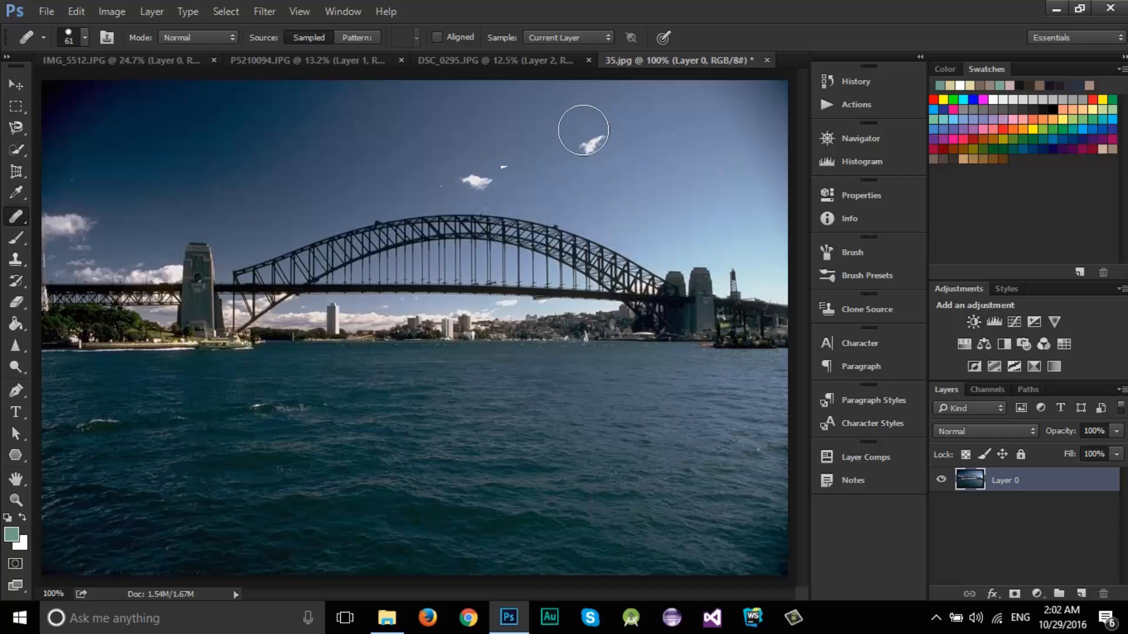
drag(589, 131, 647, 175)
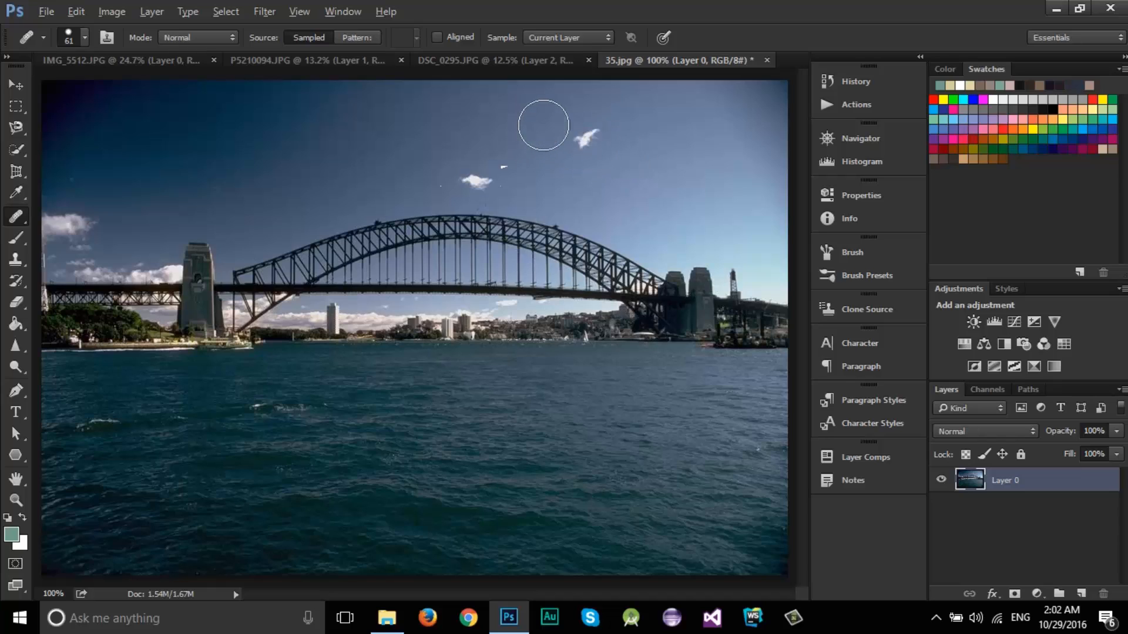
Heal the upper cloud with the Healing Brush, sampling clear sky from either side of it.
alt+click(543, 126)
click(584, 141)
alt+click(645, 147)
click(584, 136)
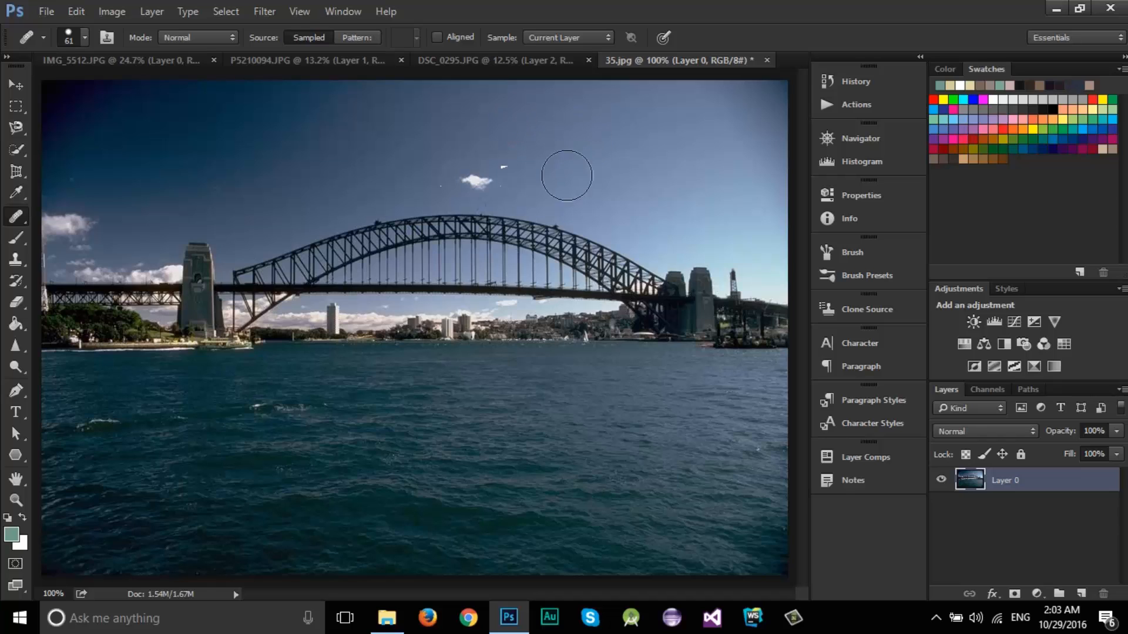
Heal away the lower cloud and the small specks around it above the bridge arch.
click(482, 179)
click(447, 181)
click(510, 169)
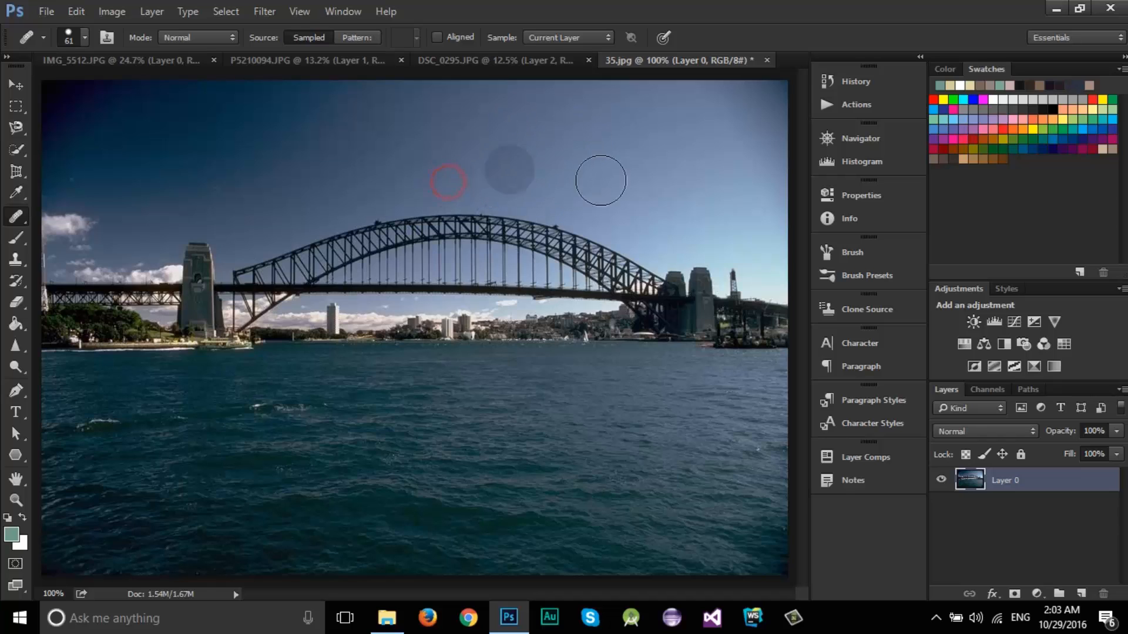
click(472, 187)
click(486, 188)
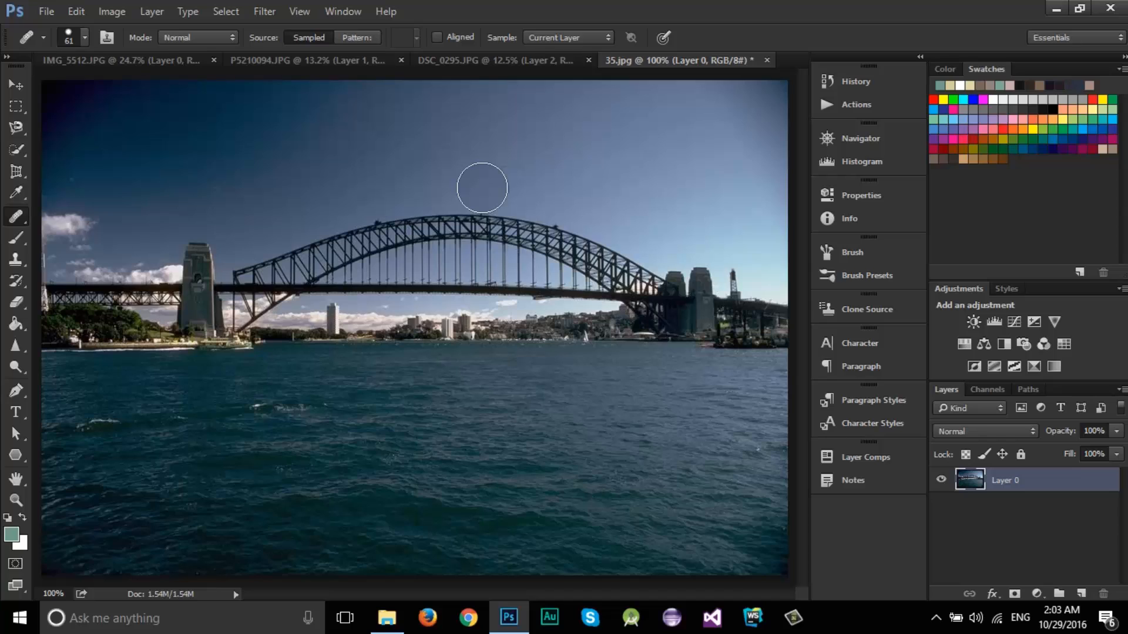
click(554, 166)
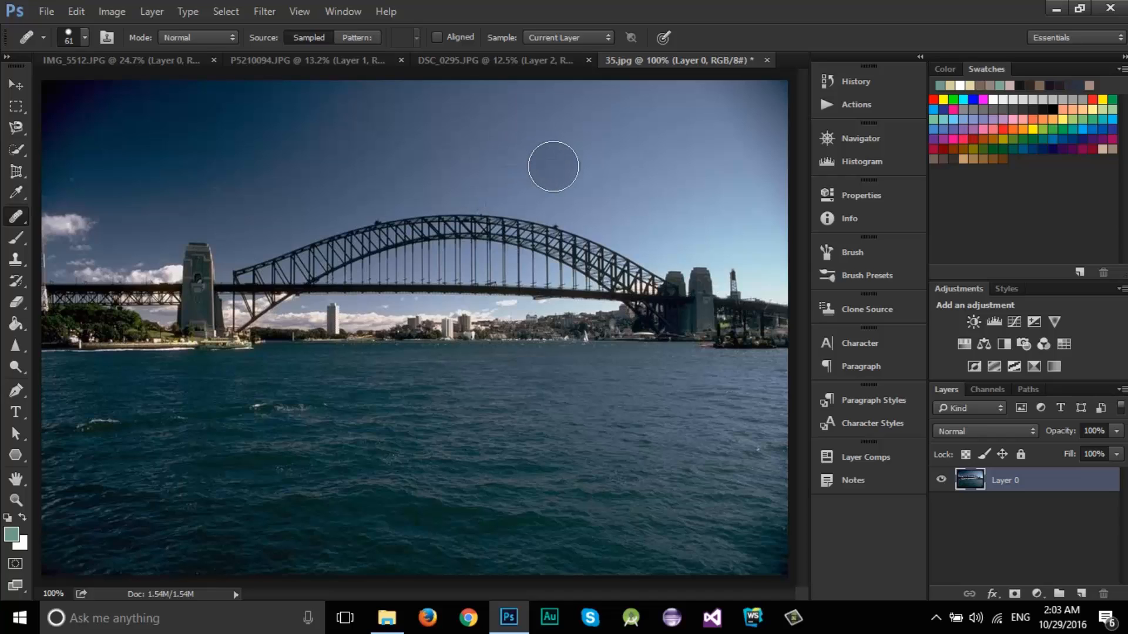
Switch to the Patch Tool and undo the cloud healing in the sky.
right_click(16, 216)
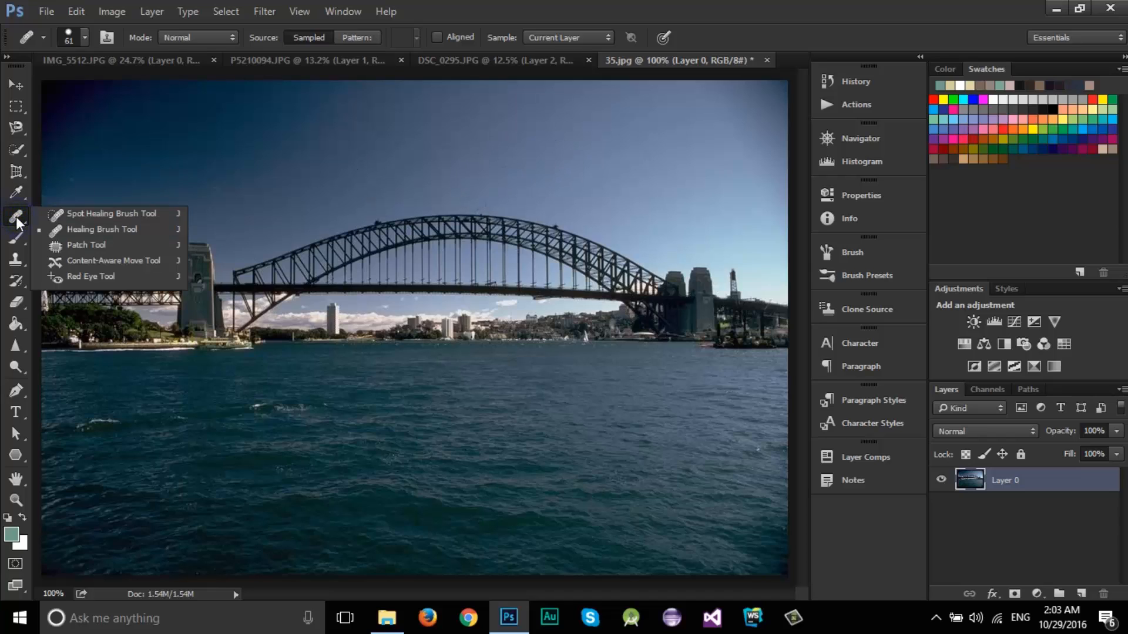
click(71, 240)
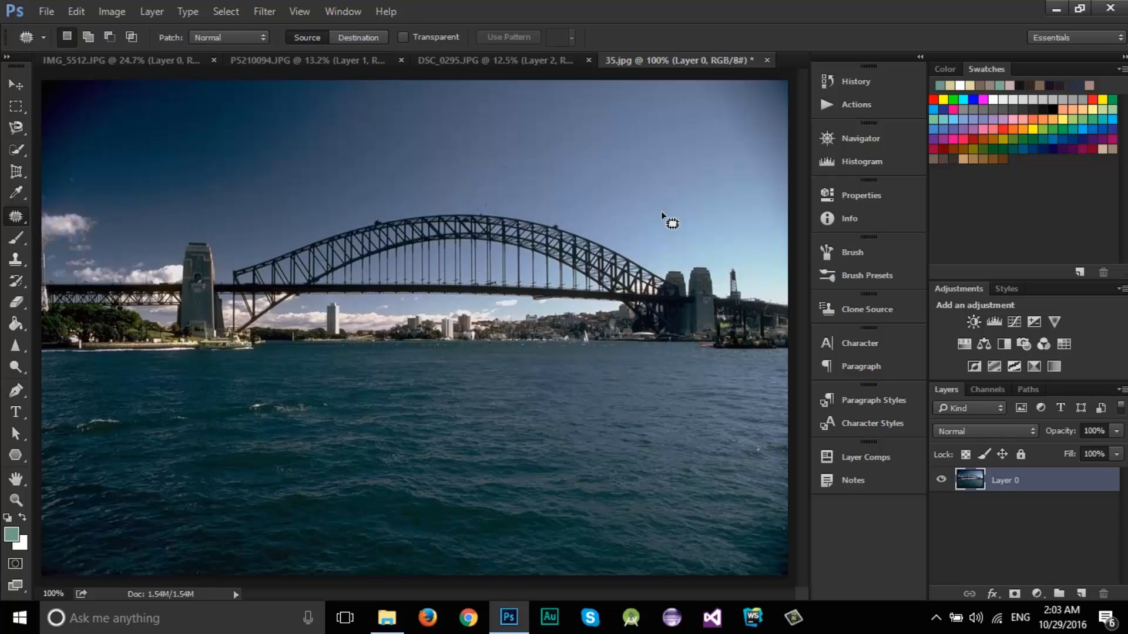
key(ctrl+alt+z)
key(ctrl+alt+z)
key(ctrl+alt+z)
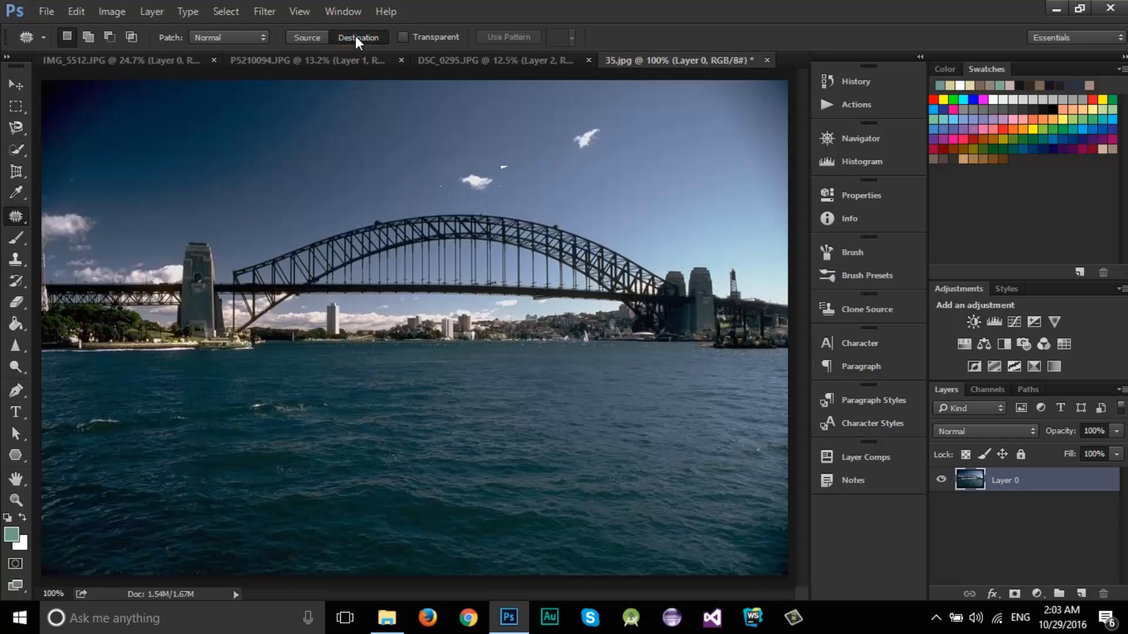
Set the patch to Source, replace the outlined upper cloud with clear sky beside it, and deselect.
click(306, 37)
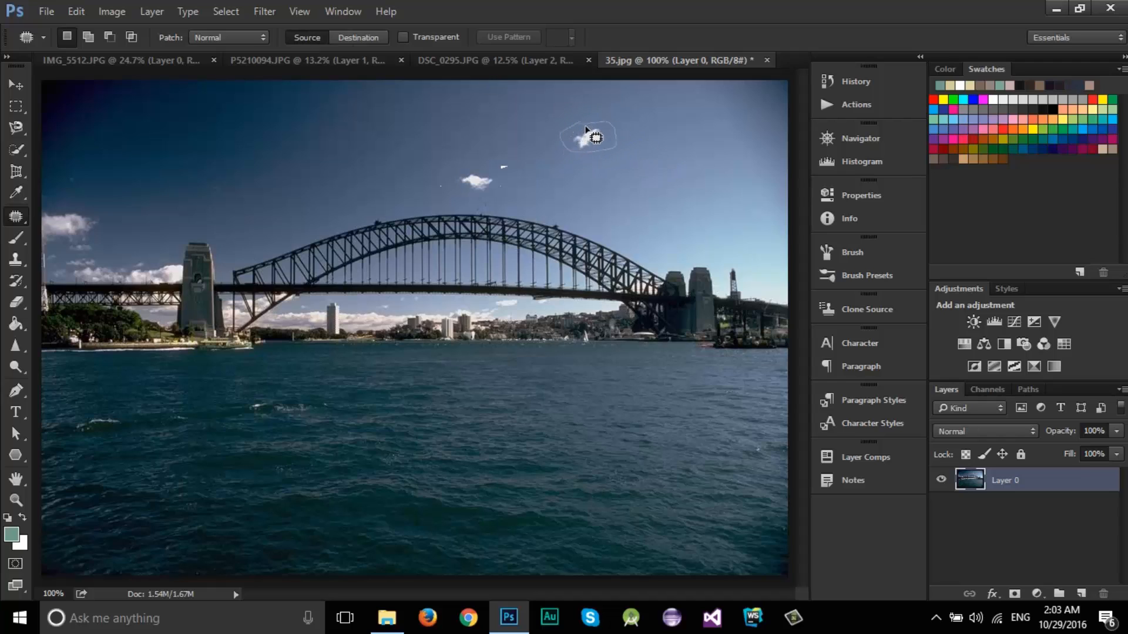
drag(585, 126, 588, 139)
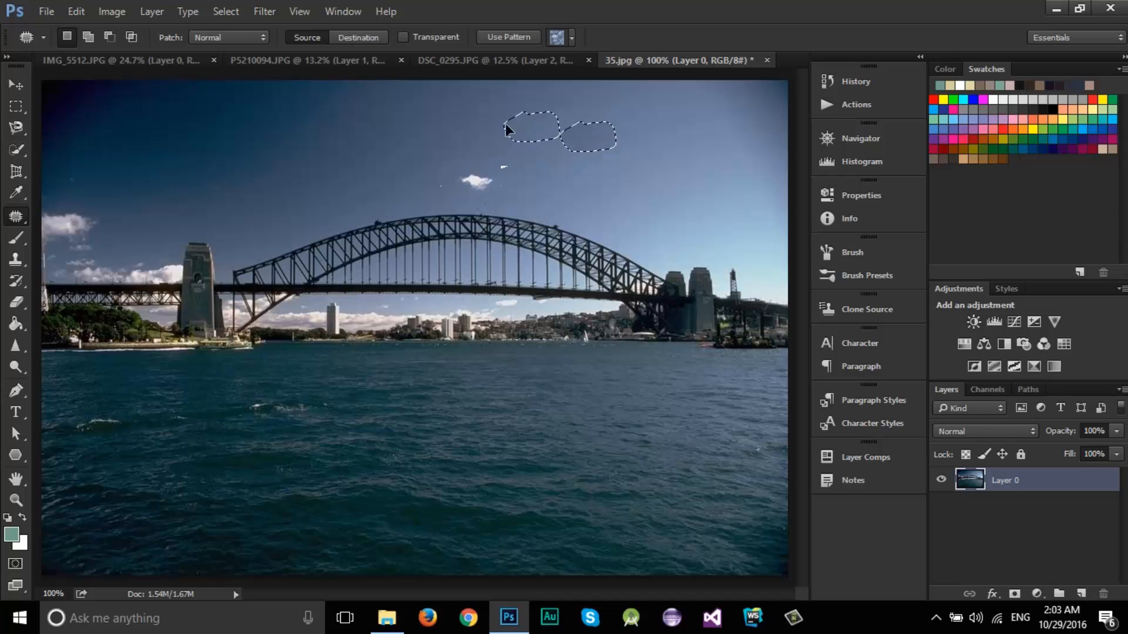
drag(506, 123, 583, 107)
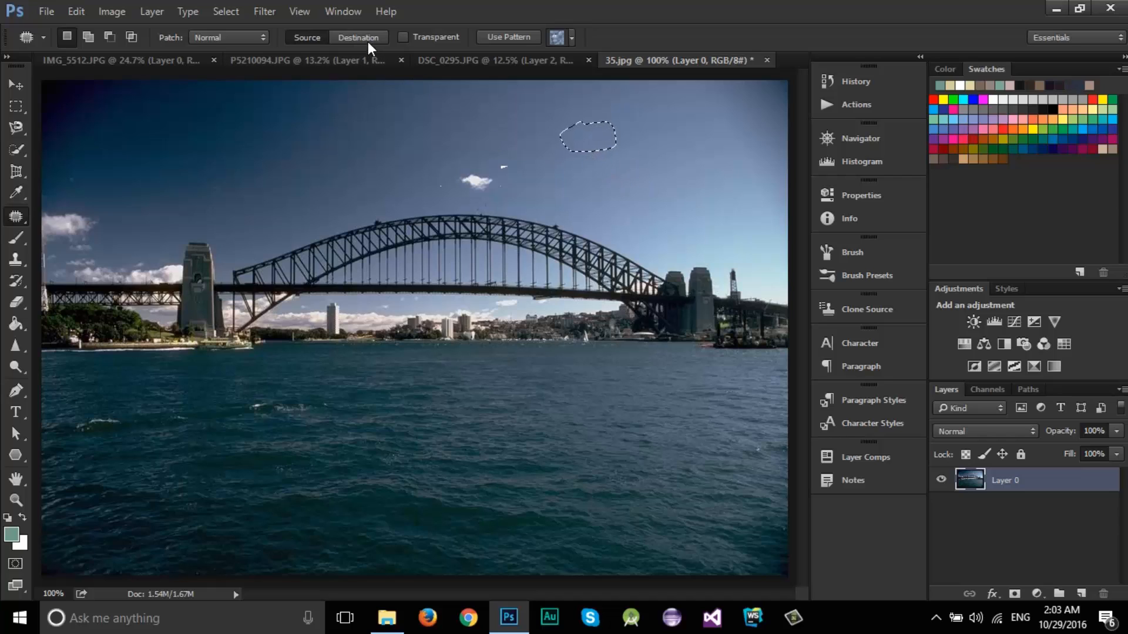
click(607, 176)
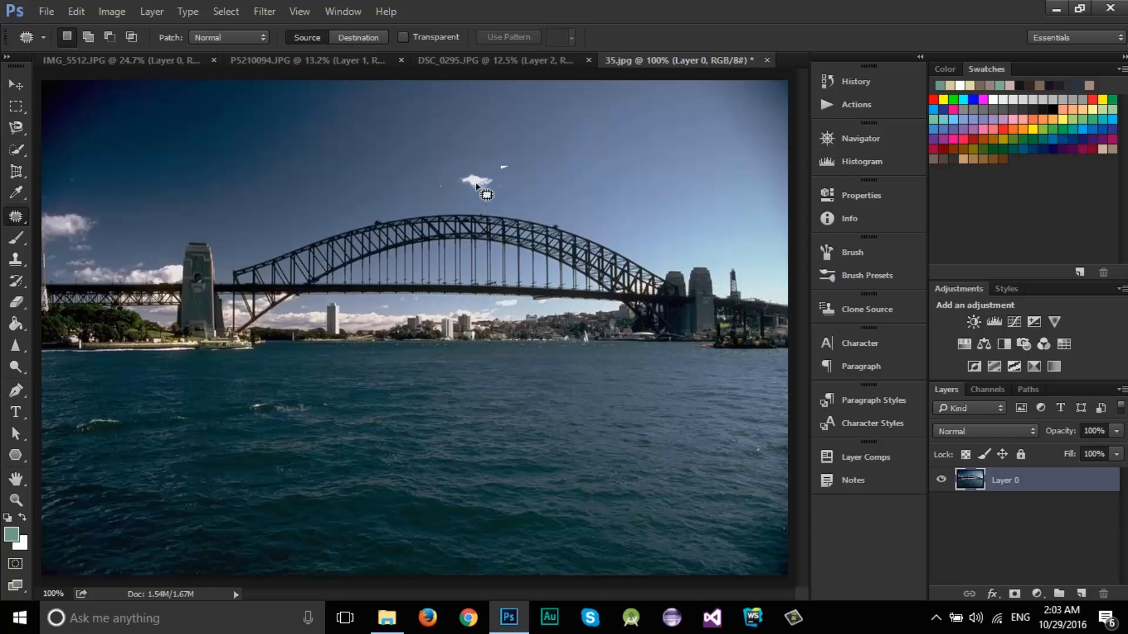
Set the patch to Destination and cover the lower cloud with clear sky from above, redoing the first attempt.
click(368, 38)
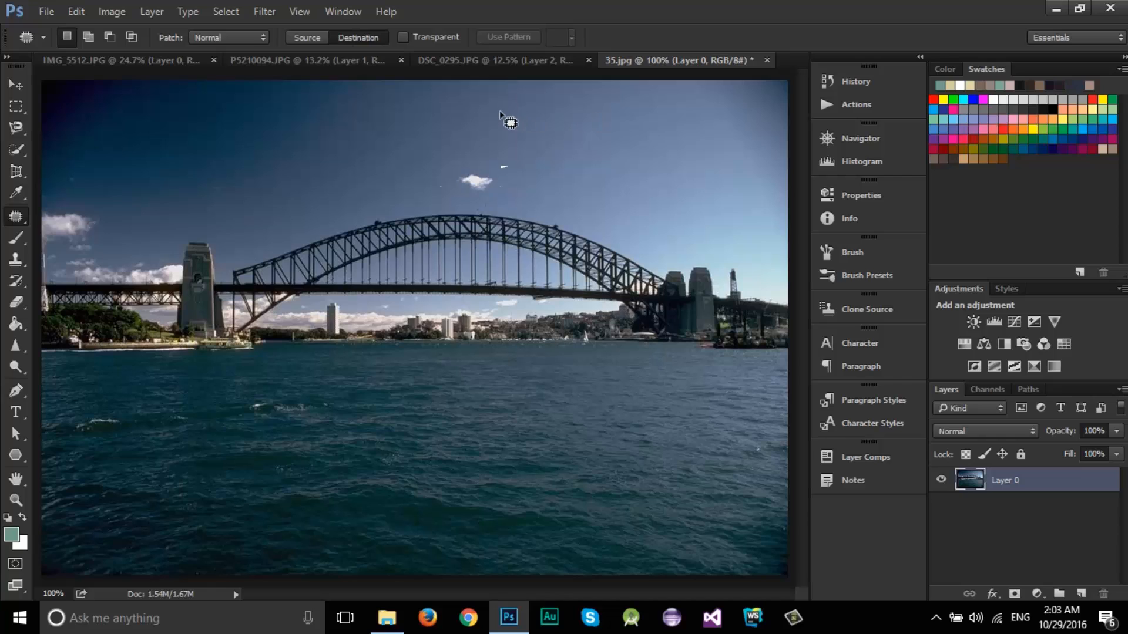
mouse_move(492, 116)
mouse_down()
mouse_move(499, 156)
mouse_move(454, 161)
mouse_up()
mouse_move(473, 117)
mouse_down()
mouse_move(491, 120)
mouse_move(482, 148)
mouse_move(493, 170)
mouse_up()
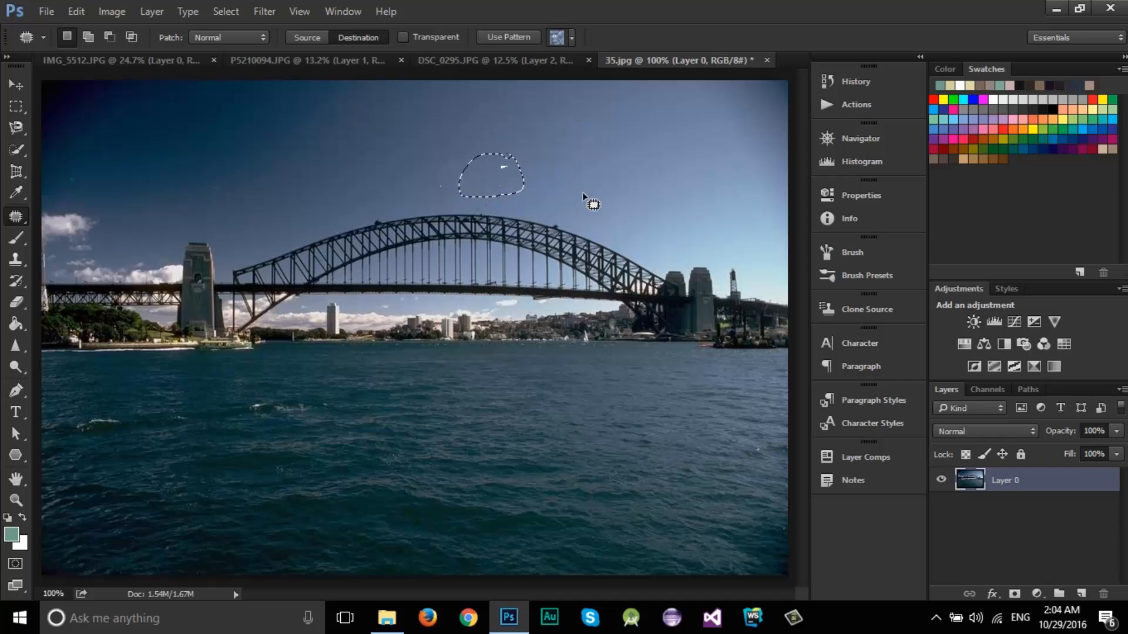
key(ctrl+z)
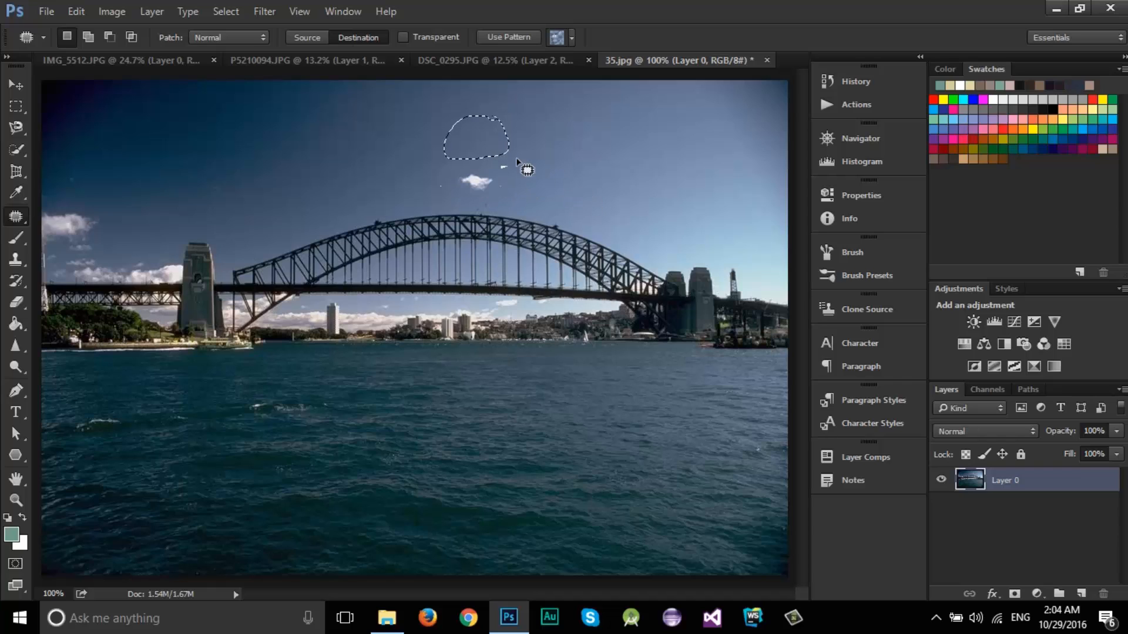
drag(483, 140, 494, 161)
click(570, 178)
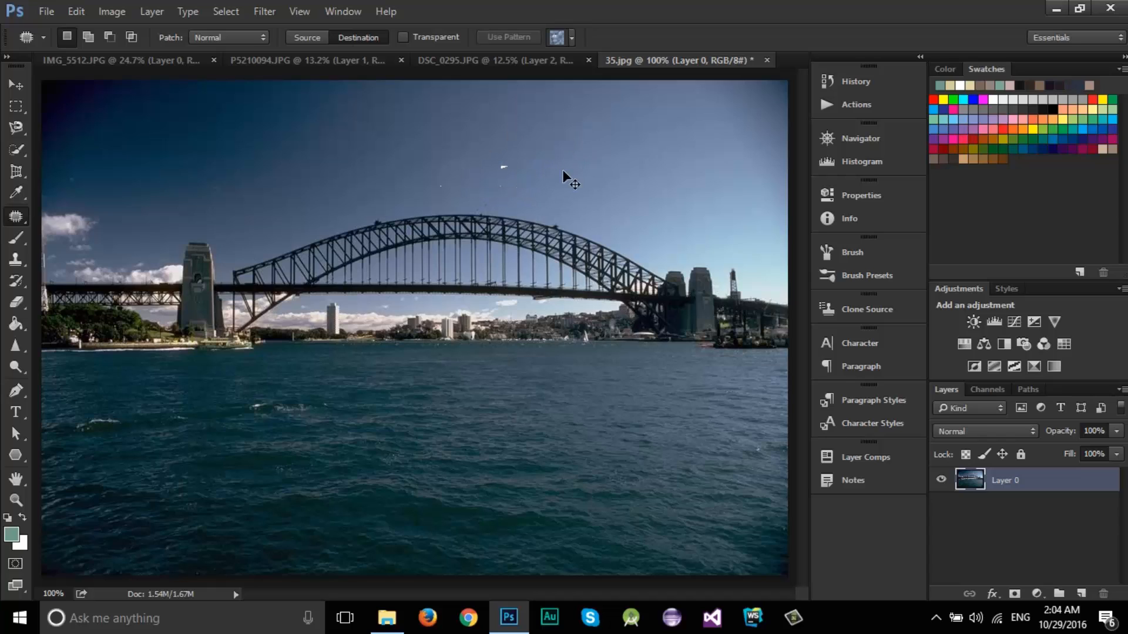
Try patching the small remaining cloud speck above the arch with clear sky, and clear the selection.
mouse_move(470, 113)
mouse_down()
mouse_move(497, 137)
mouse_move(498, 107)
mouse_move(470, 121)
mouse_move(506, 171)
mouse_up()
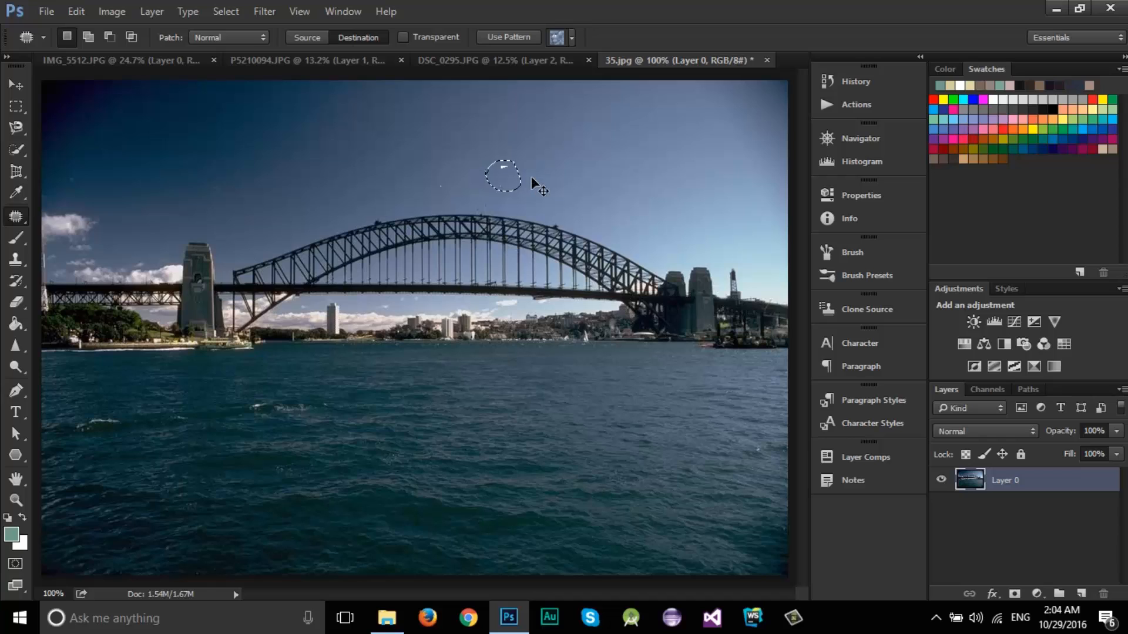
key(ctrl+d)
mouse_move(458, 94)
mouse_down()
mouse_move(469, 137)
mouse_move(391, 128)
mouse_move(463, 96)
mouse_move(482, 175)
mouse_up()
scroll(512, 169, up, 5)
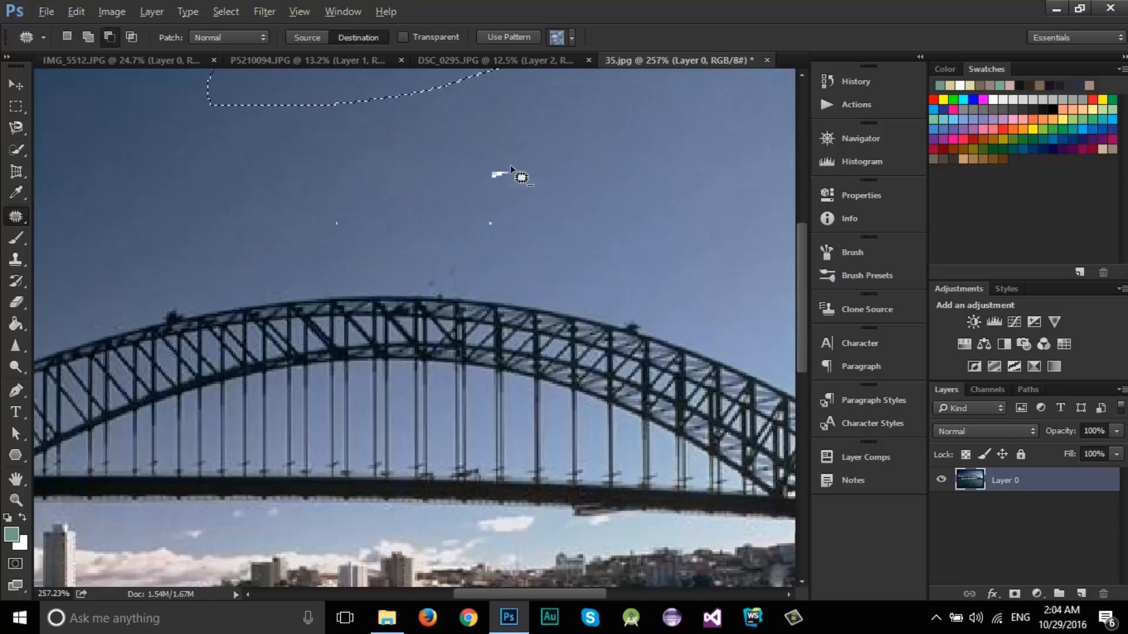
scroll(512, 170, down, 7)
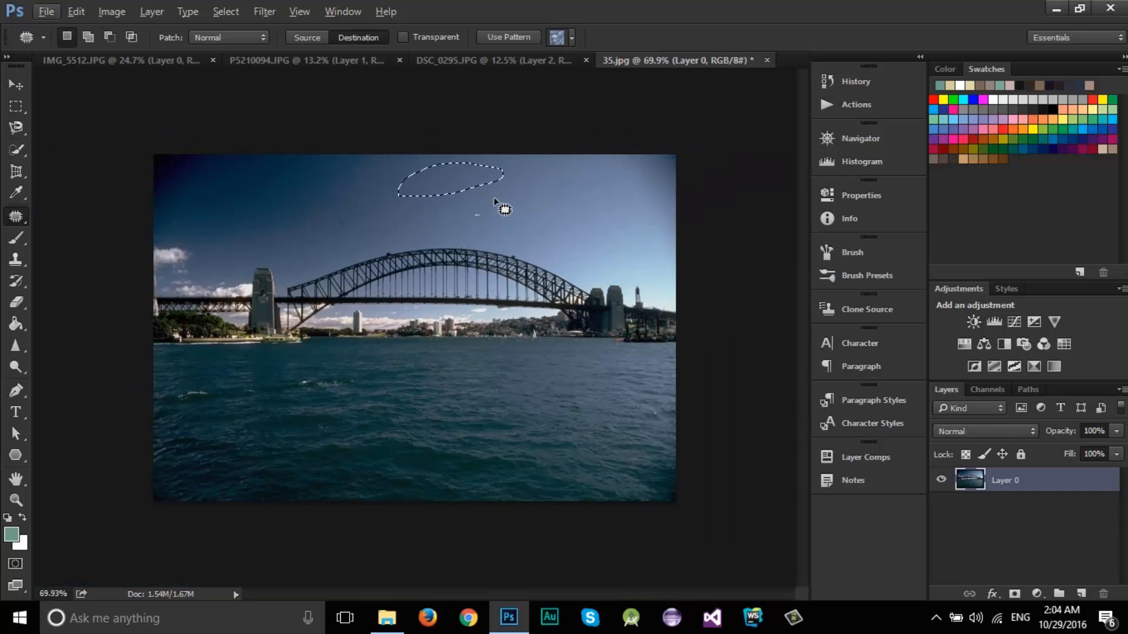
click(496, 195)
scroll(499, 223, up, 3)
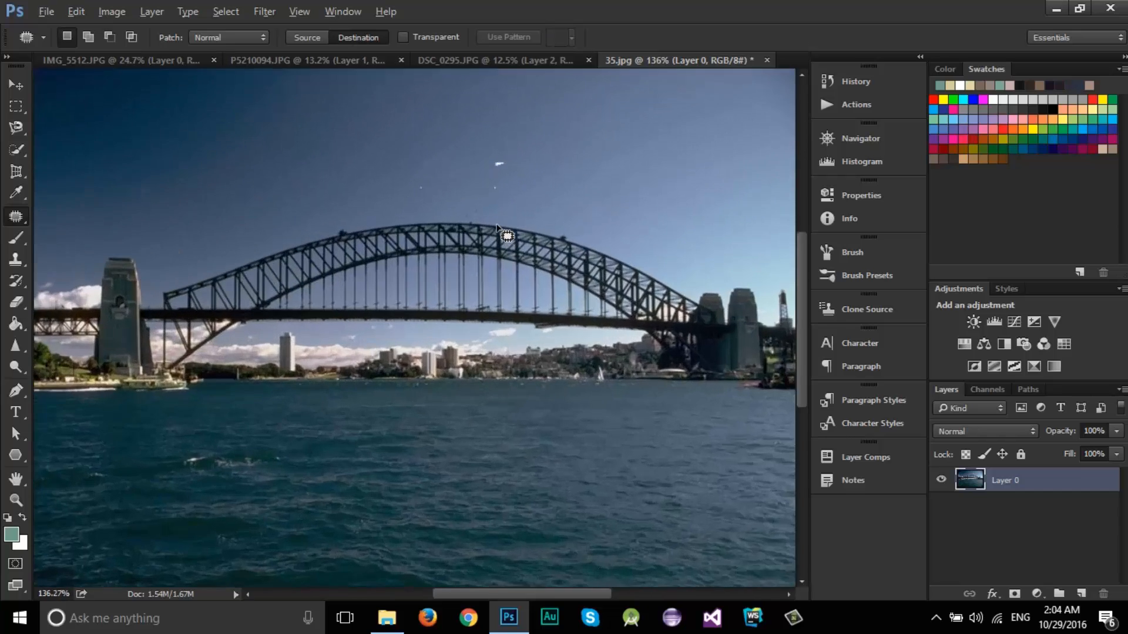
scroll(496, 226, down, 3)
Switch from the Patch Tool to the Content-Aware Move Tool.
right_click(16, 217)
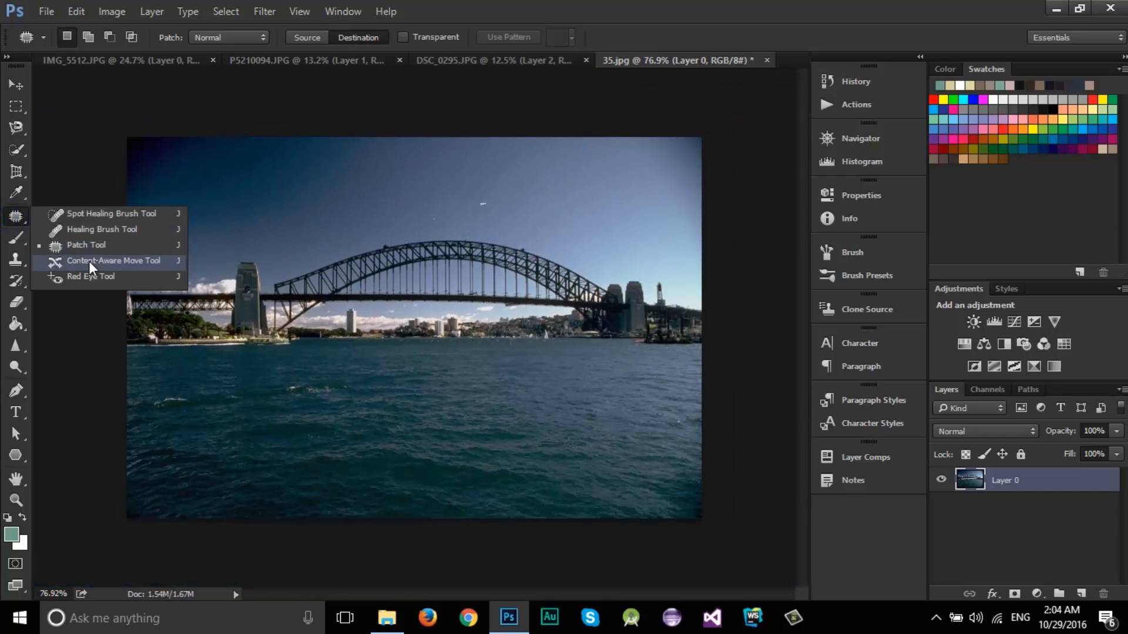
click(668, 6)
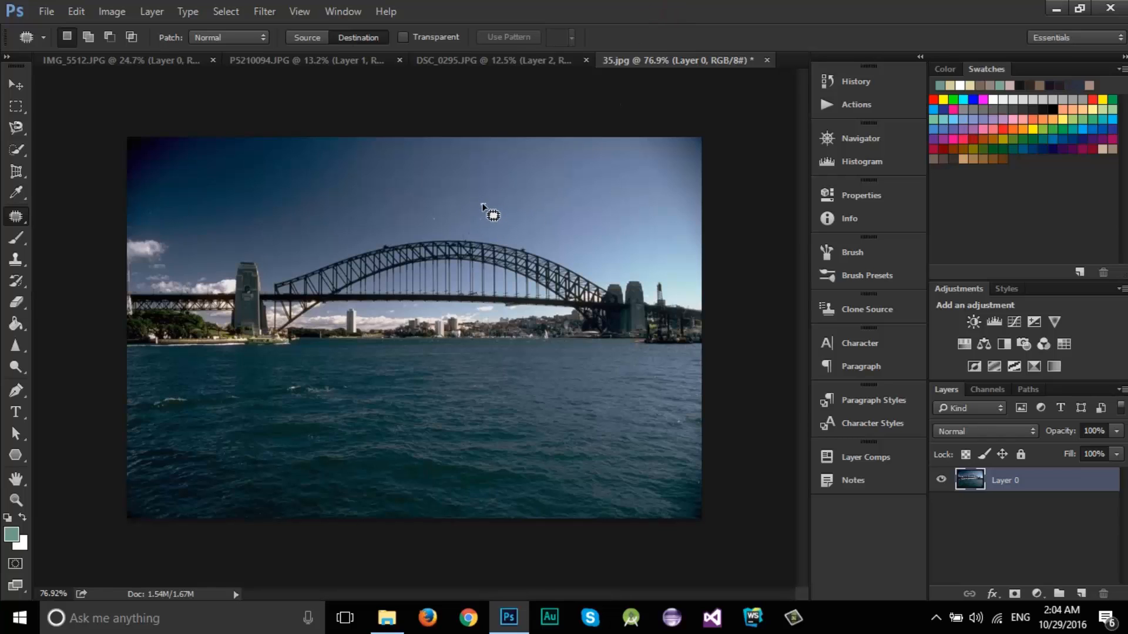
right_click(16, 217)
click(85, 264)
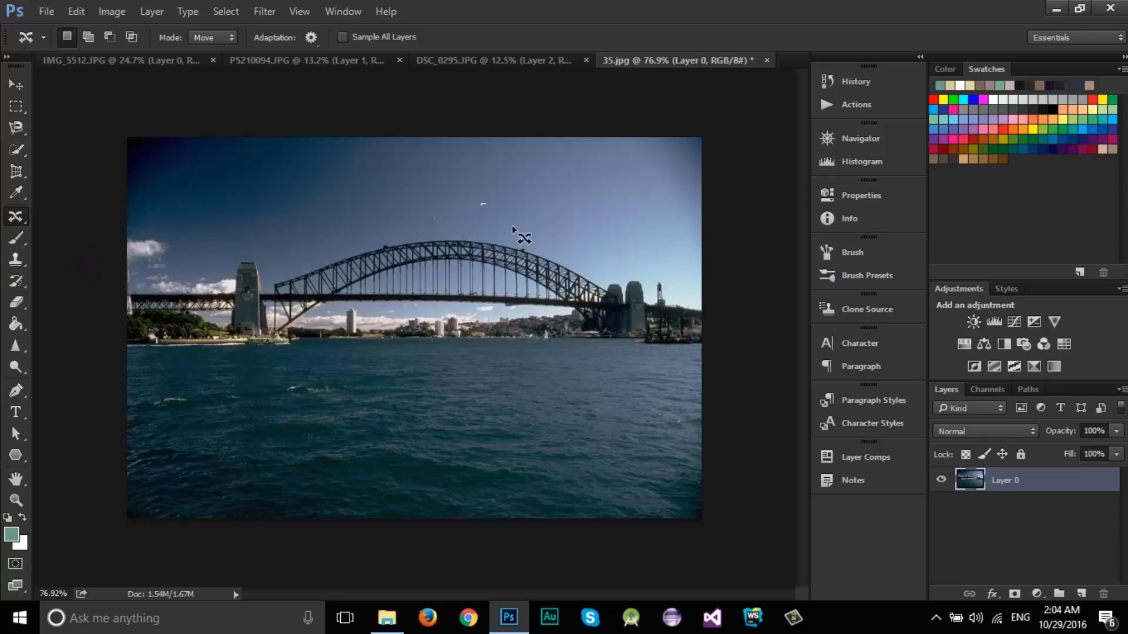
Undo all the patching of the clouds in the bridge photo's sky.
key(ctrl+alt+z)
key(ctrl+alt+z)
key(ctrl+alt+z)
key(ctrl+alt+z)
key(ctrl+alt+z)
key(ctrl+alt+z)
key(ctrl+alt+z)
key(ctrl+alt+z)
key(ctrl+alt+z)
key(ctrl+alt+z)
scroll(519, 188, up, 3)
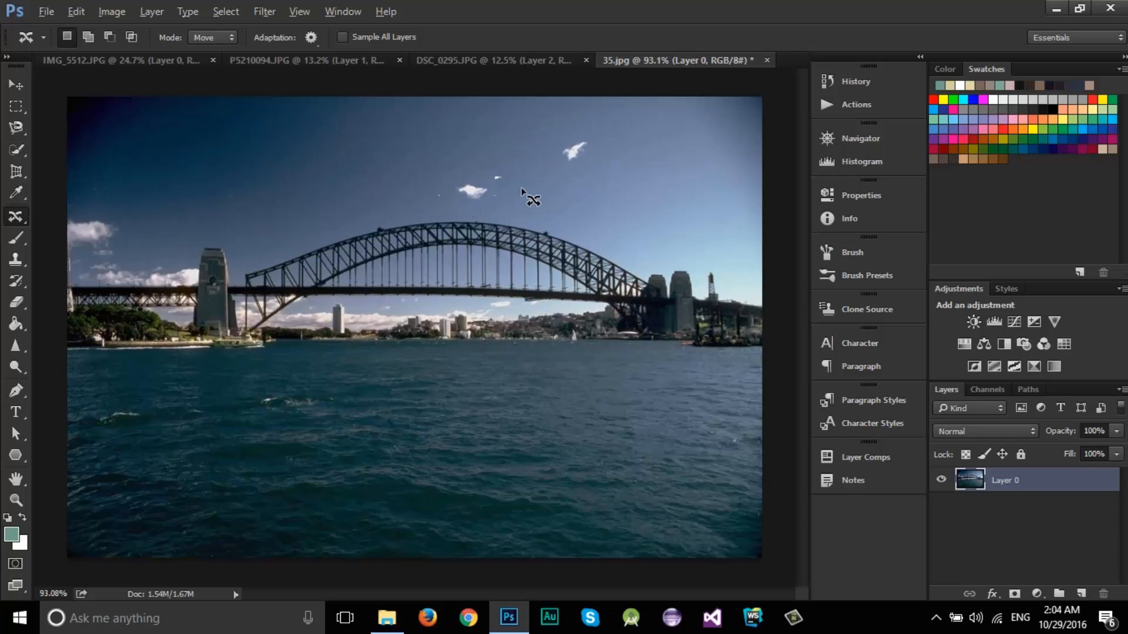
scroll(584, 150, down, 2)
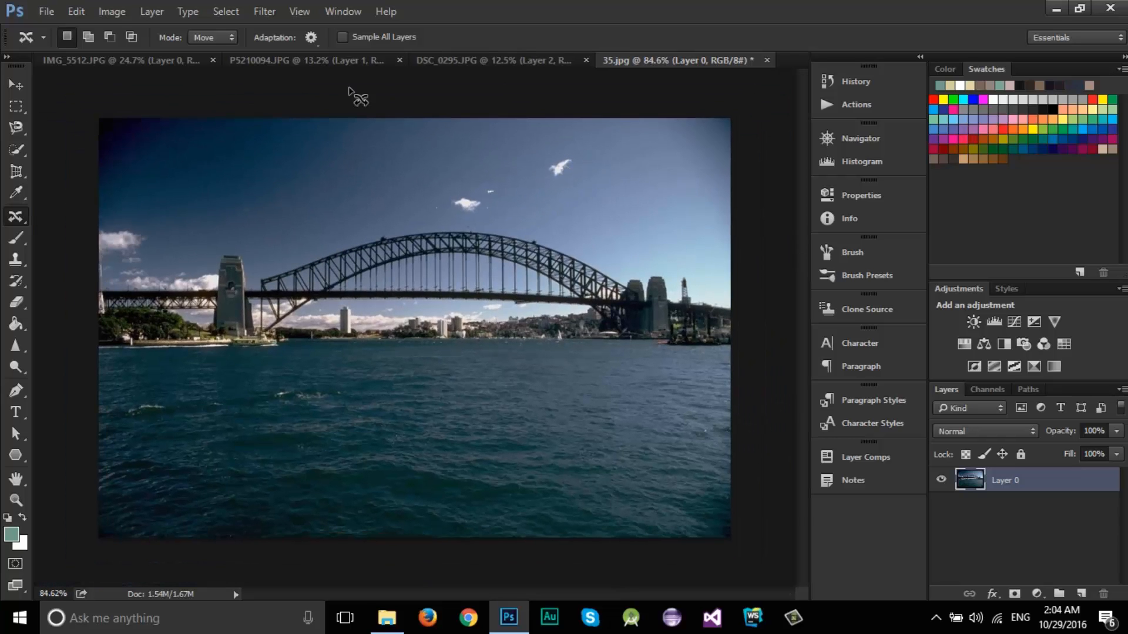
Keep the mode at Move, outline the upper cloud and relocate it to the sky above the arch's left half.
click(227, 38)
click(211, 37)
mouse_move(550, 154)
mouse_down()
mouse_move(582, 162)
mouse_move(562, 188)
mouse_move(539, 175)
mouse_move(556, 152)
mouse_move(536, 166)
mouse_move(389, 158)
mouse_move(330, 172)
mouse_move(397, 162)
mouse_move(583, 170)
mouse_move(672, 243)
mouse_move(651, 165)
mouse_move(540, 369)
mouse_move(618, 205)
mouse_move(298, 168)
mouse_move(402, 153)
mouse_move(589, 206)
mouse_move(356, 176)
mouse_up()
click(645, 162)
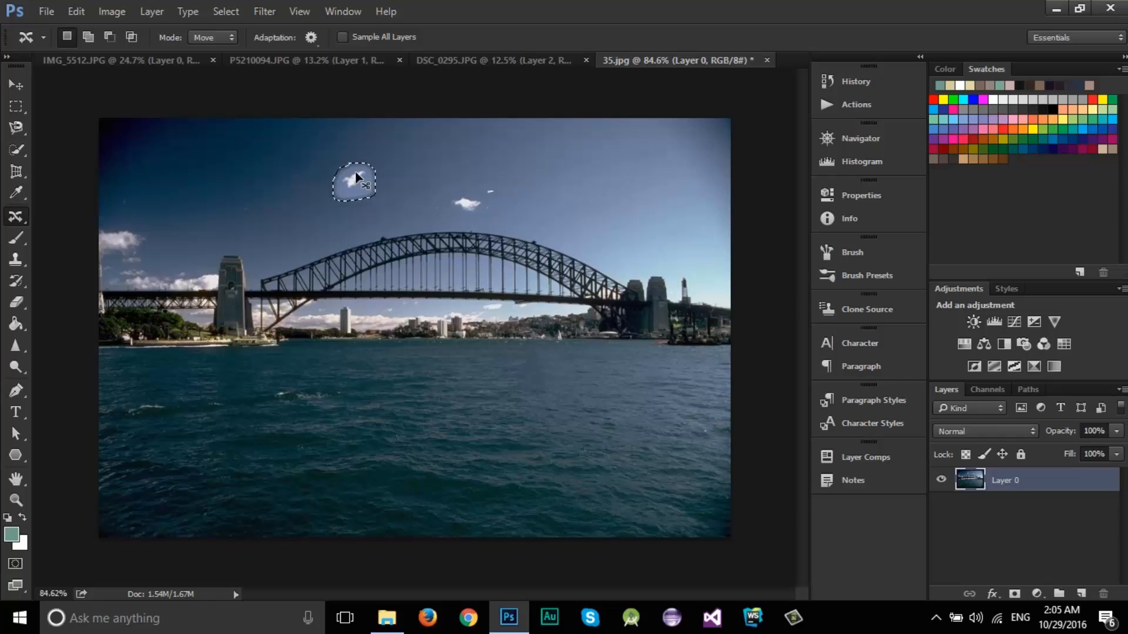
Undo the content-aware moves of the upper cloud and remove the selection around it.
key(ctrl+z)
key(ctrl+alt+z)
key(ctrl+alt+z)
key(ctrl+alt+z)
key(ctrl+alt+z)
key(ctrl+alt+z)
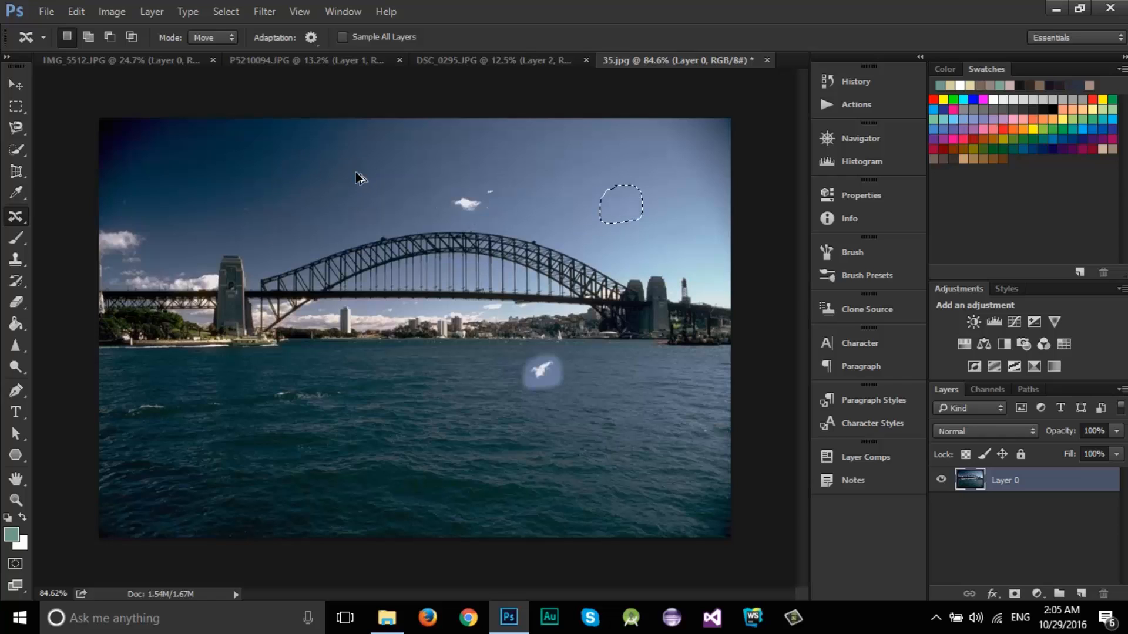
key(ctrl+alt+z)
key(ctrl+alt+z)
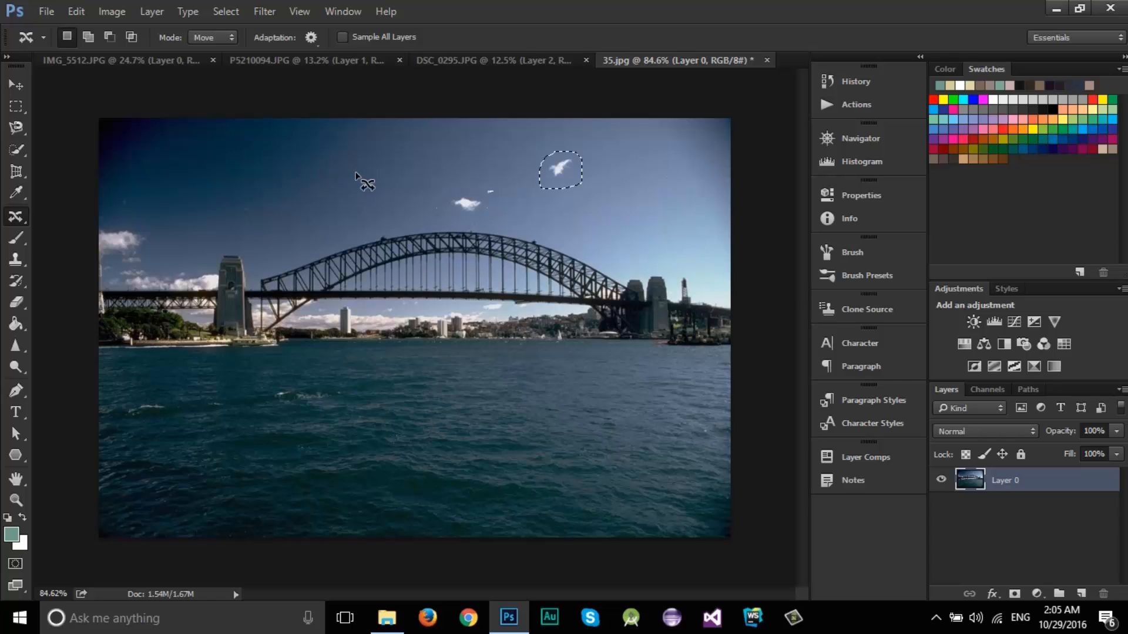
key(ctrl+d)
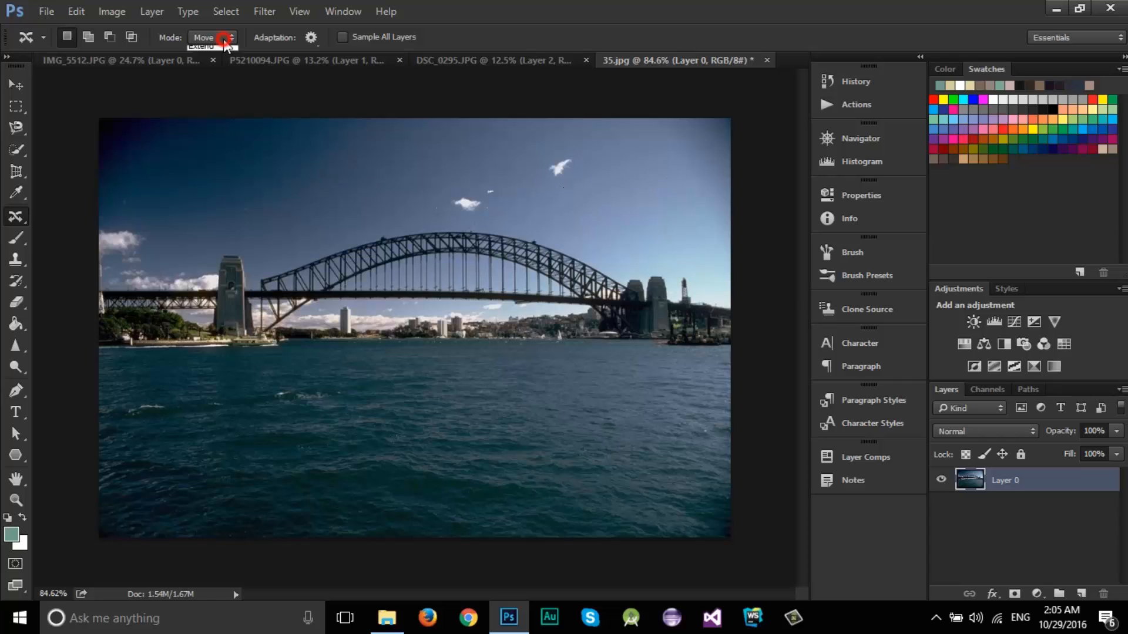
Set the mode to Extend, outline the upper cloud, duplicate it slightly lower to its right, and deselect.
click(221, 38)
click(227, 62)
mouse_move(562, 146)
mouse_down()
mouse_move(586, 159)
mouse_move(545, 189)
mouse_up()
mouse_move(561, 146)
mouse_down()
mouse_move(532, 169)
mouse_move(613, 187)
mouse_up()
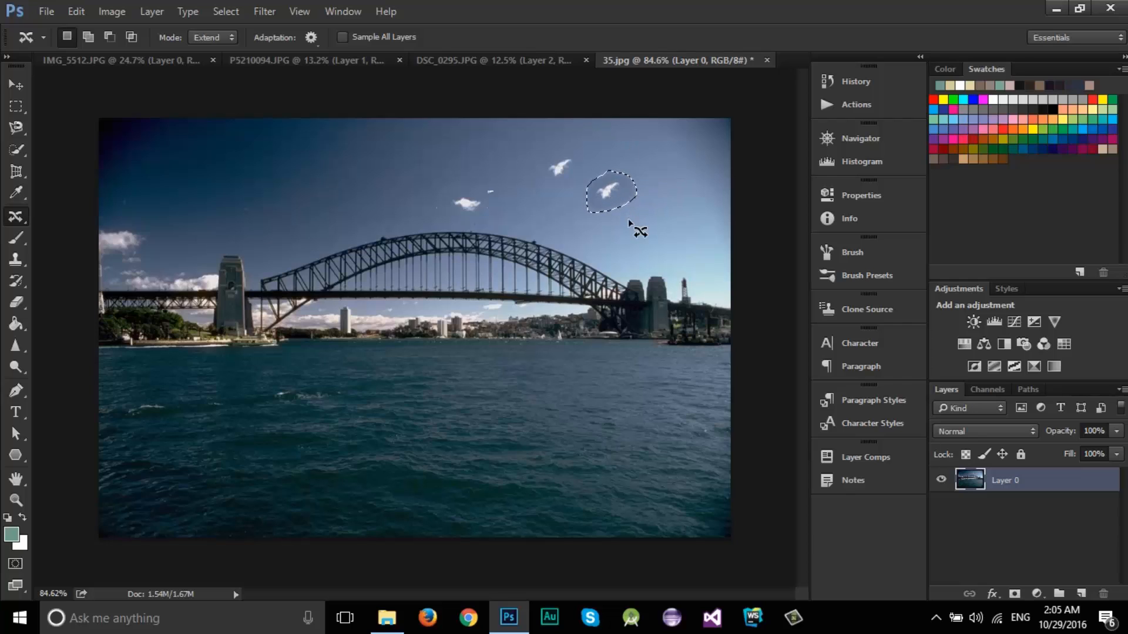
key(ctrl+d)
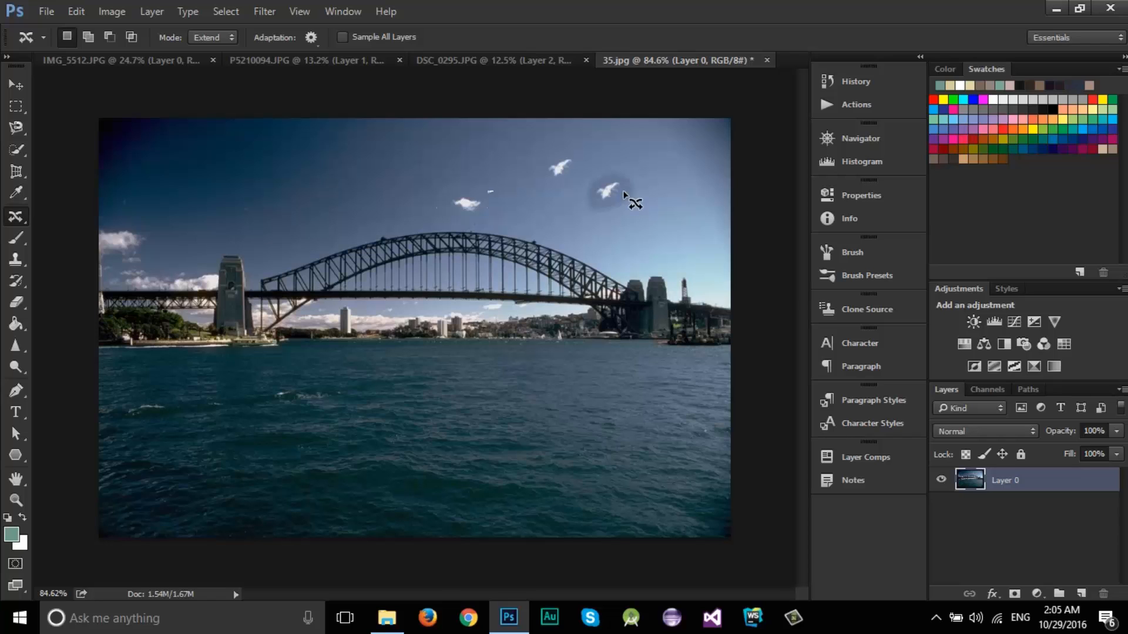
View the open portrait IMG_5512.JPG, and switch to the river photo DSC_0295.JPG.
click(177, 60)
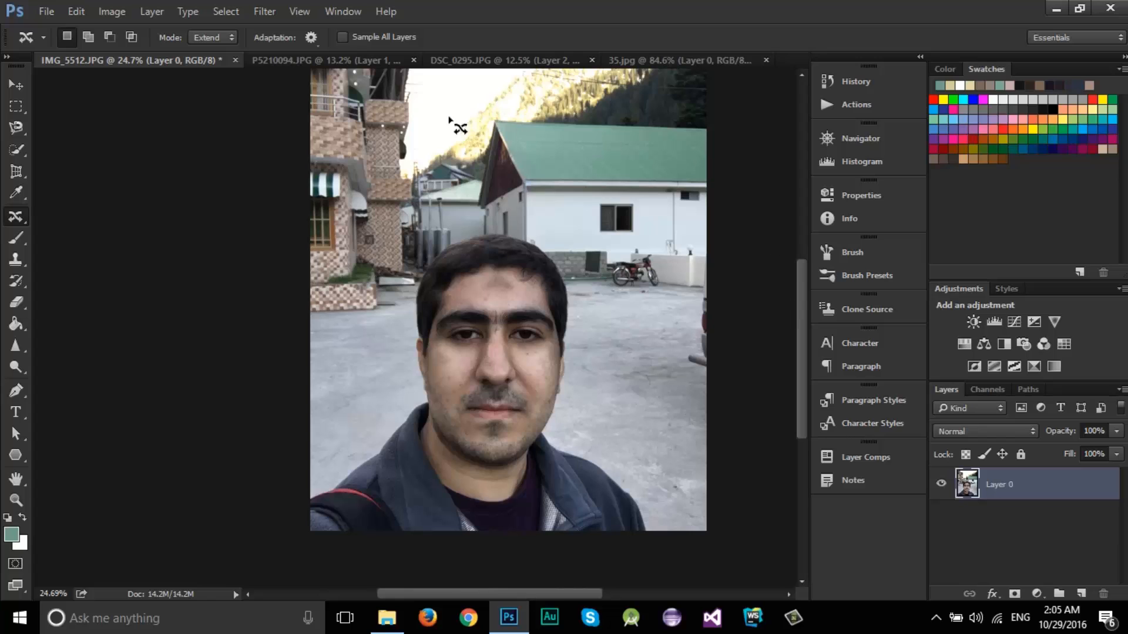
click(509, 60)
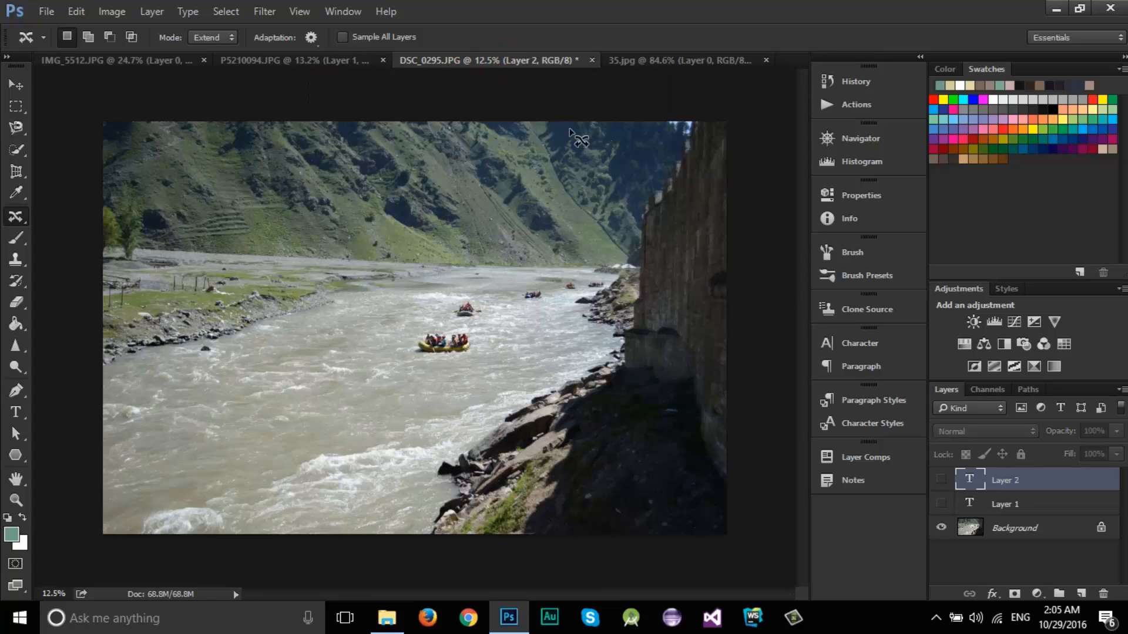
Select the Brush Tool and return from the river photo to the bridge photo 35.jpg.
click(660, 63)
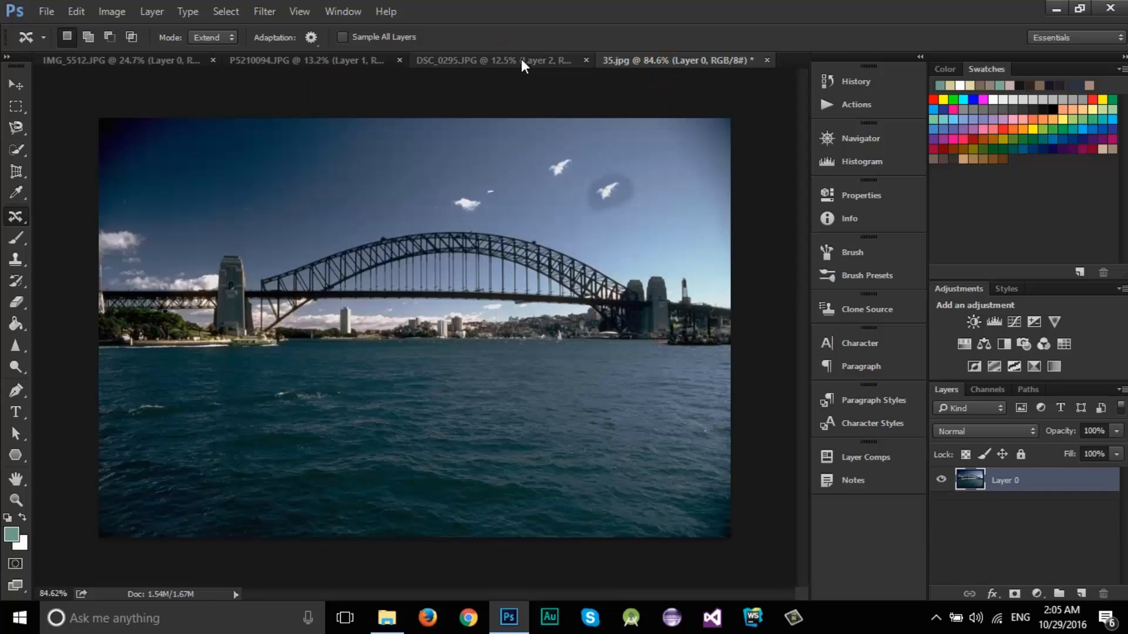
click(487, 61)
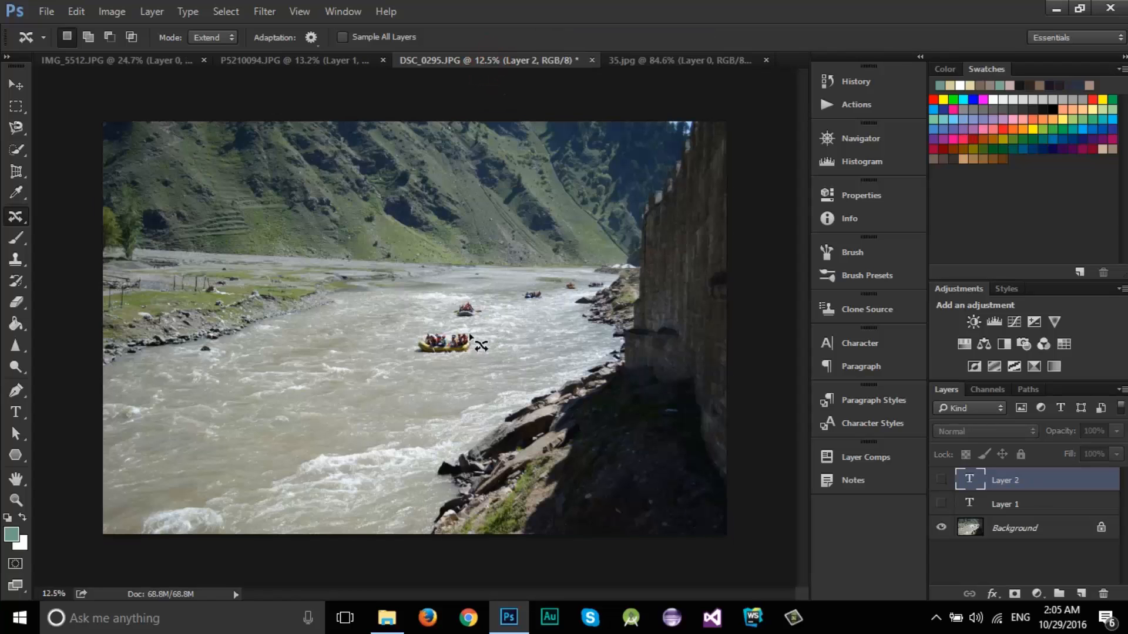
click(18, 238)
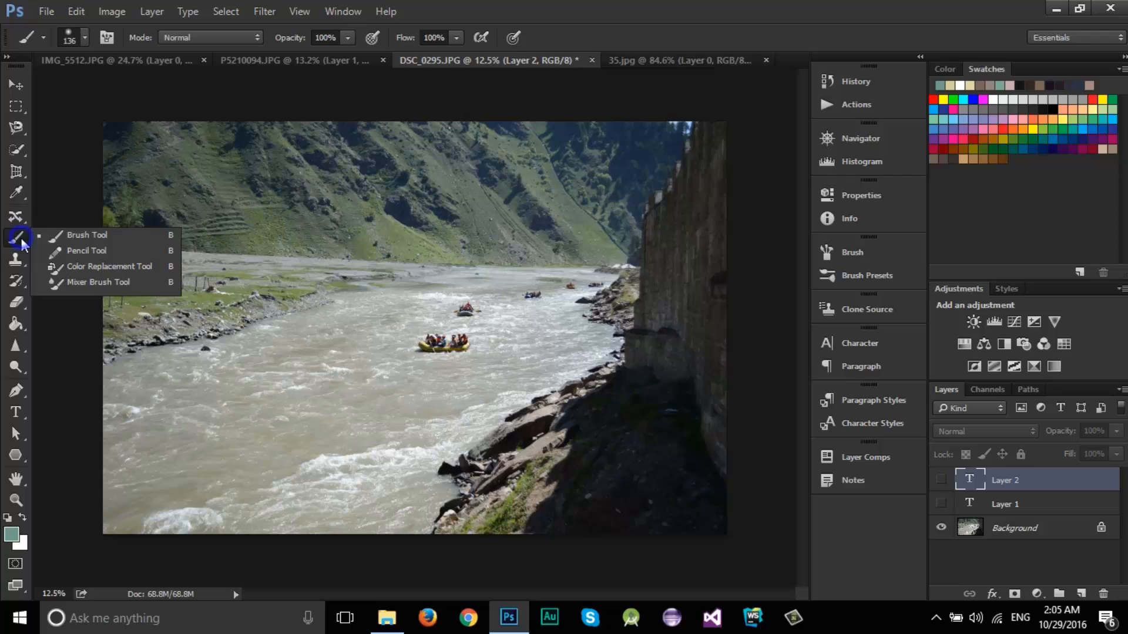
click(84, 234)
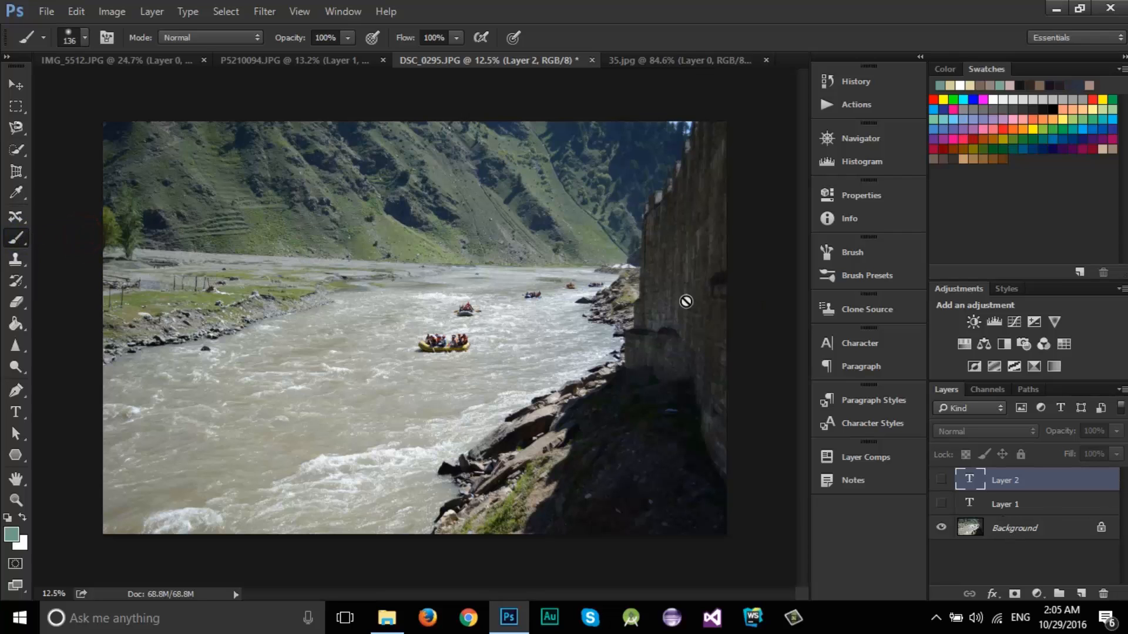
click(328, 71)
click(575, 243)
click(657, 64)
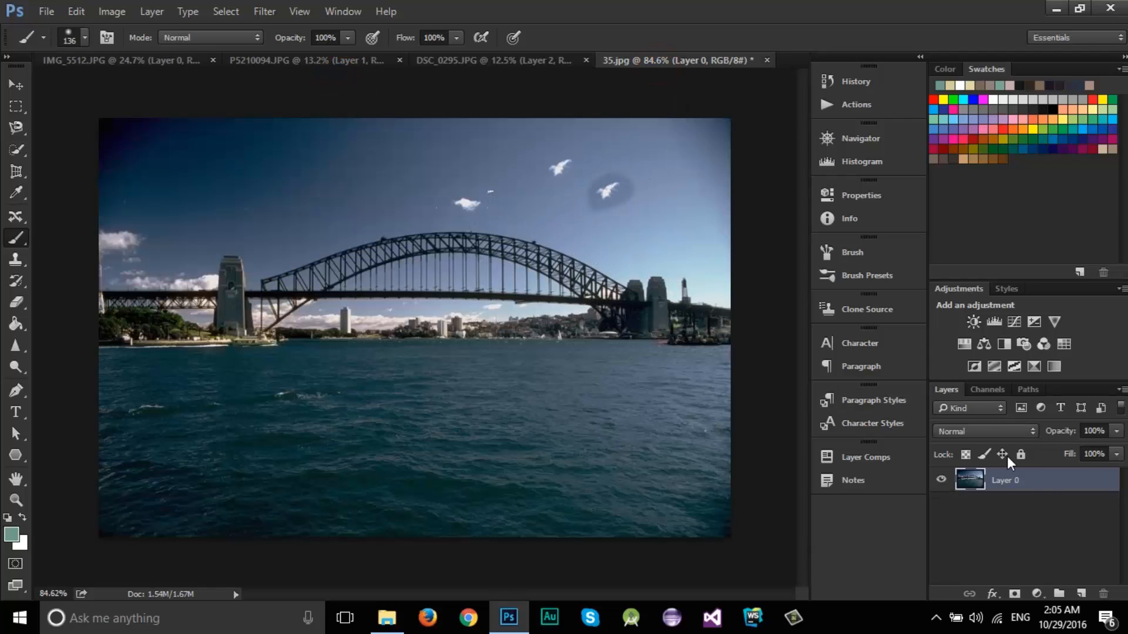
Try a freehand Brush Tool stroke and a Pencil Tool line from the sky down across the arch, undoing both.
mouse_move(341, 188)
mouse_down()
mouse_move(411, 284)
mouse_move(433, 364)
mouse_up()
key(ctrl+z)
right_click(15, 238)
click(78, 253)
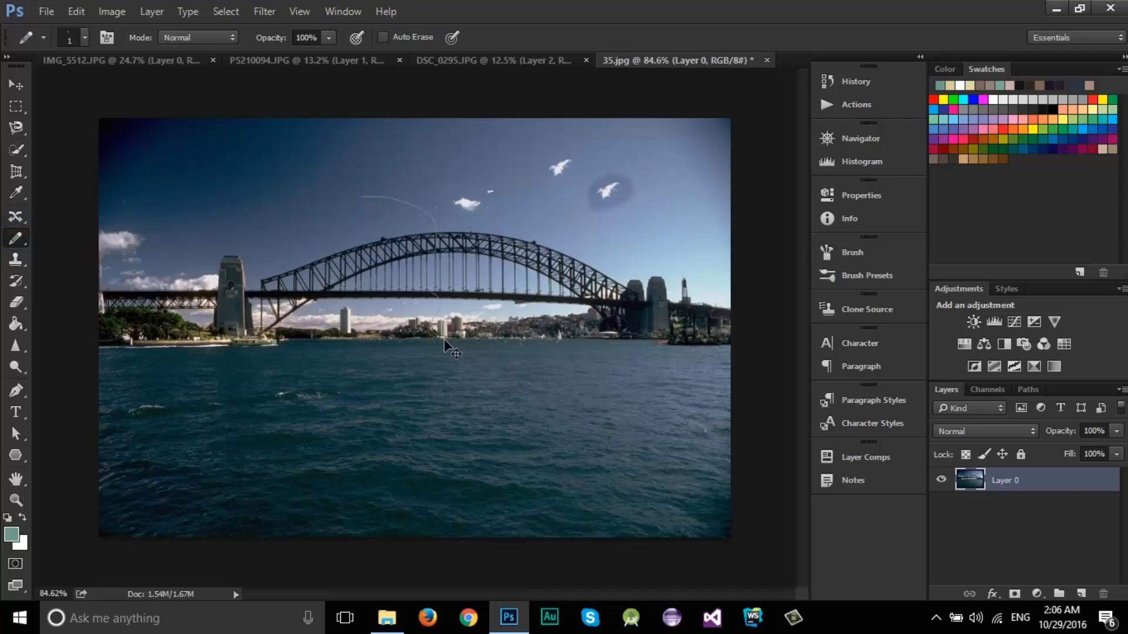
Switch to the Color Replacement Tool and on to the Mixer Brush Tool.
right_click(16, 238)
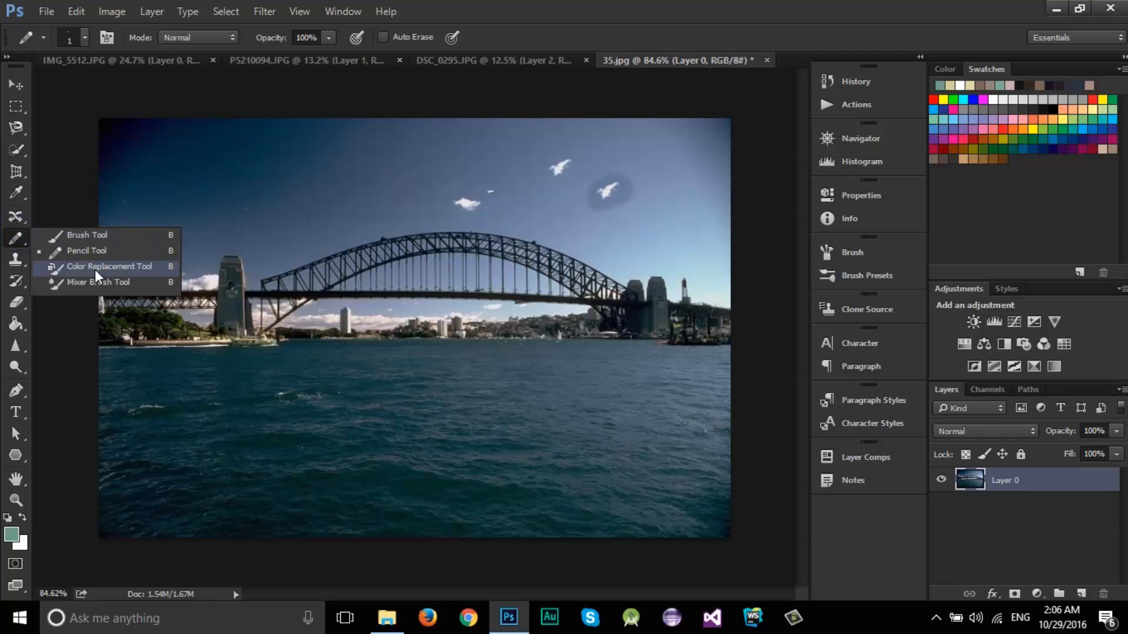
click(94, 269)
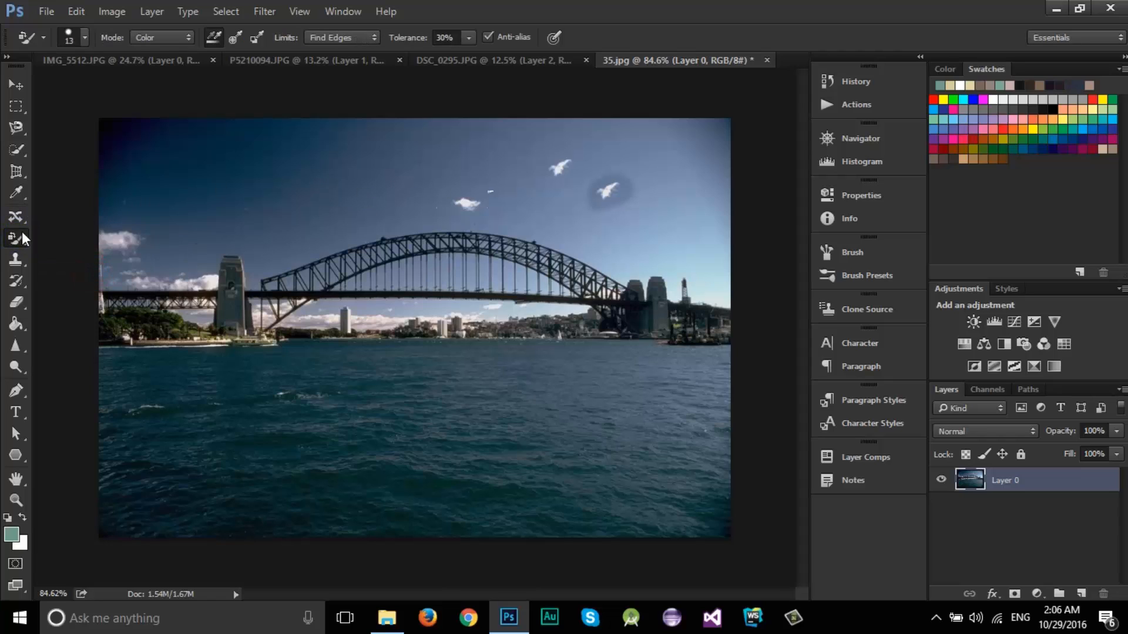
right_click(23, 238)
click(84, 279)
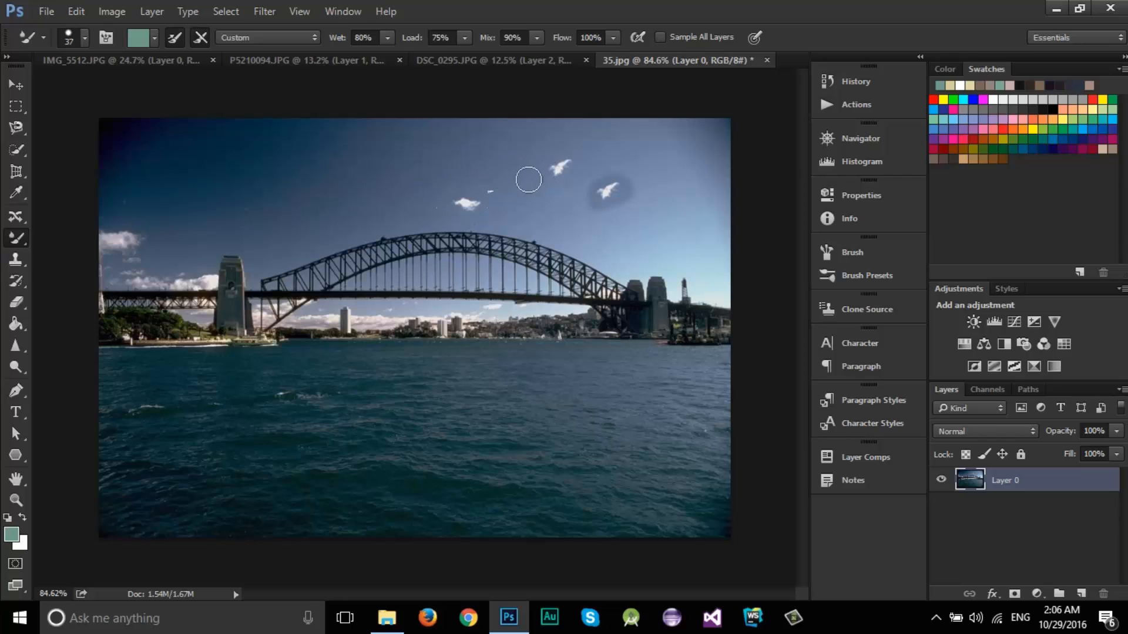
Smear the clouds, the right half of the arch and the water with long freehand Mixer Brush strokes.
mouse_move(573, 162)
mouse_down()
mouse_move(539, 181)
mouse_move(554, 156)
mouse_move(624, 147)
mouse_move(664, 156)
mouse_up()
scroll(610, 167, up, 3)
mouse_move(565, 202)
mouse_down()
mouse_move(571, 141)
mouse_move(570, 192)
mouse_move(554, 139)
mouse_move(505, 161)
mouse_move(591, 148)
mouse_up()
mouse_move(683, 126)
mouse_down()
mouse_move(562, 211)
mouse_move(536, 213)
mouse_move(505, 357)
mouse_up()
drag(457, 398, 497, 280)
drag(518, 201, 484, 250)
drag(422, 355, 444, 315)
drag(503, 219, 437, 314)
drag(502, 240, 443, 343)
mouse_move(485, 251)
mouse_down()
mouse_move(443, 340)
mouse_move(455, 296)
mouse_move(448, 318)
mouse_up()
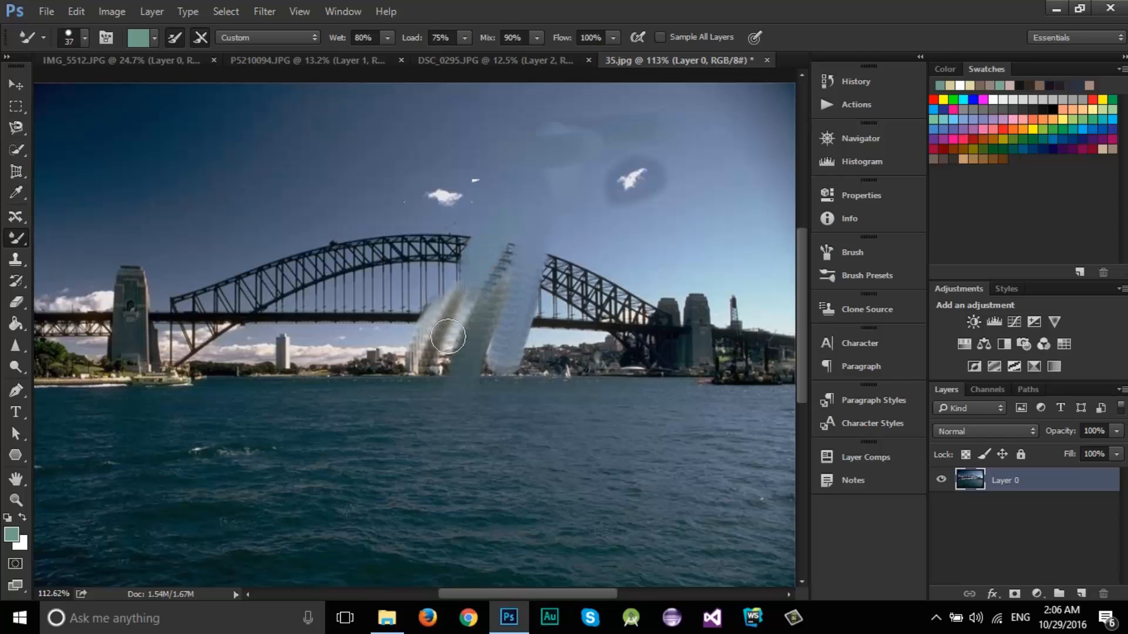
mouse_move(203, 511)
mouse_down()
mouse_move(166, 272)
mouse_move(494, 151)
mouse_move(476, 466)
mouse_move(338, 135)
mouse_move(466, 352)
mouse_move(688, 358)
mouse_move(629, 433)
mouse_move(588, 388)
mouse_up()
mouse_move(634, 203)
mouse_down()
mouse_move(657, 208)
mouse_move(654, 191)
mouse_move(703, 186)
mouse_move(636, 177)
mouse_move(615, 199)
mouse_move(598, 187)
mouse_move(615, 186)
mouse_move(614, 201)
mouse_move(677, 171)
mouse_move(631, 178)
mouse_move(622, 185)
mouse_move(661, 176)
mouse_move(649, 183)
mouse_move(685, 187)
mouse_up()
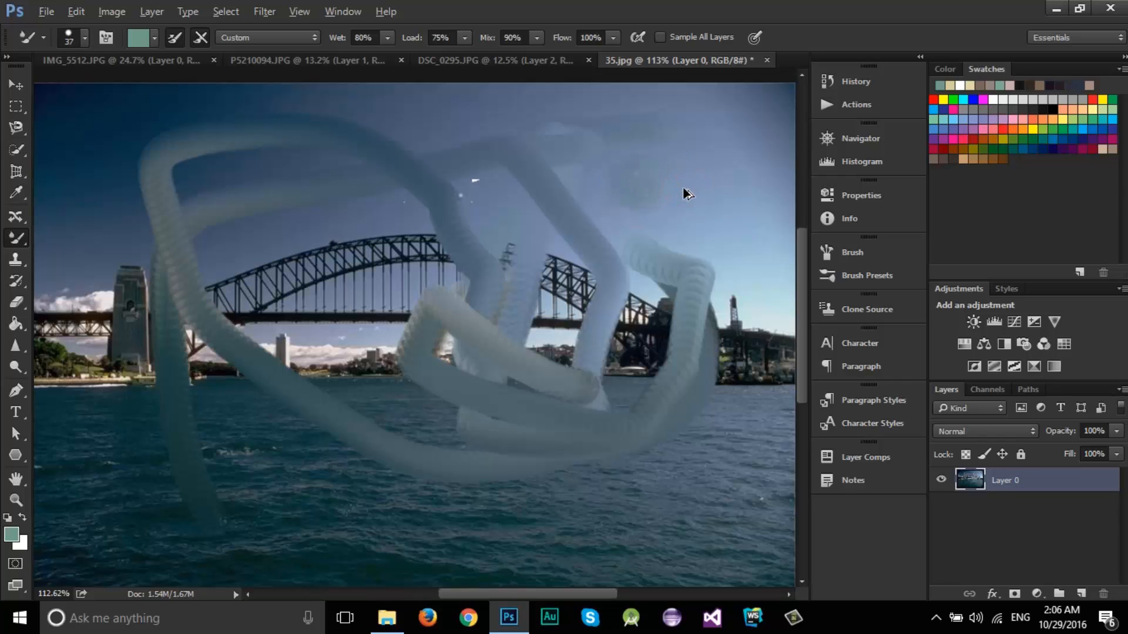
Undo all the Mixer Brush strokes across the sky, bridge and water.
key(ctrl+alt+z)
key(ctrl+alt+z)
key(ctrl+alt+z)
key(ctrl+alt+z)
key(ctrl+alt+z)
key(ctrl+alt+z)
key(ctrl+alt+z)
key(ctrl+alt+z)
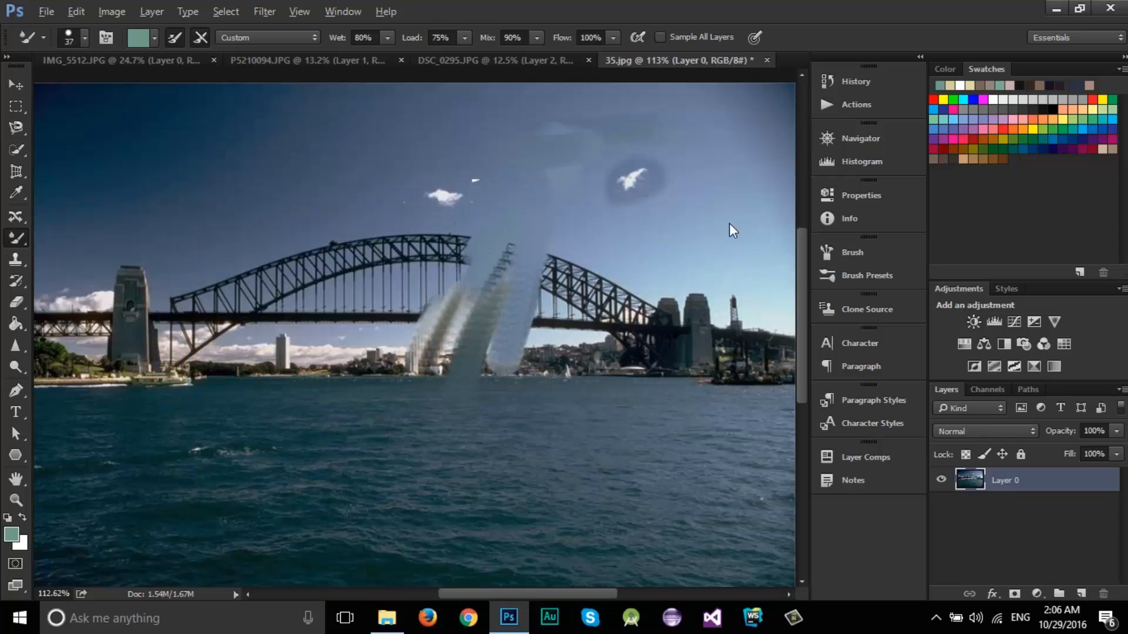
key(ctrl+alt+z)
key(ctrl+alt+z)
key(ctrl+alt+z)
key(ctrl+alt+z)
key(ctrl+alt+z)
key(ctrl+alt+z)
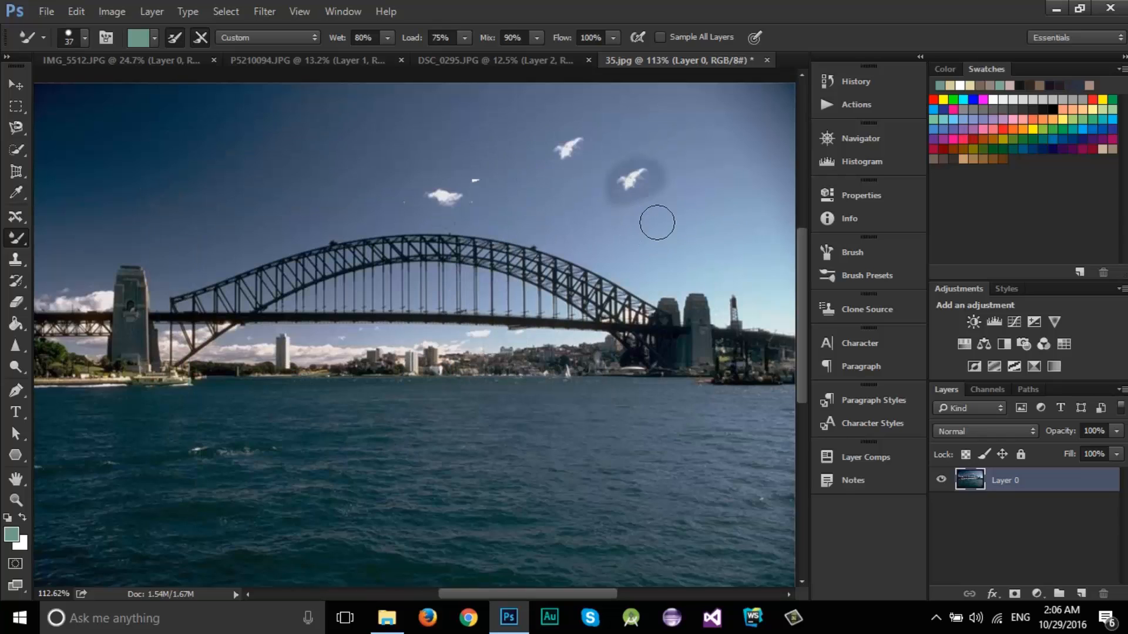
Blend the dark halo around the rightmost cloud into the surrounding sky with the Mixer Brush.
mouse_move(674, 211)
mouse_down()
mouse_move(695, 201)
mouse_move(702, 174)
mouse_move(690, 150)
mouse_move(649, 173)
mouse_move(676, 128)
mouse_move(659, 118)
mouse_move(623, 146)
mouse_up()
mouse_move(591, 224)
mouse_down()
mouse_move(617, 202)
mouse_move(627, 228)
mouse_move(632, 205)
mouse_move(652, 227)
mouse_move(650, 201)
mouse_move(659, 216)
mouse_move(687, 189)
mouse_up()
mouse_move(566, 188)
mouse_down()
mouse_move(611, 171)
mouse_move(602, 215)
mouse_move(614, 201)
mouse_move(630, 231)
mouse_move(638, 205)
mouse_move(646, 218)
mouse_move(651, 196)
mouse_move(672, 187)
mouse_move(665, 179)
mouse_move(687, 174)
mouse_move(664, 149)
mouse_move(618, 153)
mouse_move(623, 164)
mouse_move(630, 138)
mouse_move(652, 138)
mouse_move(648, 158)
mouse_move(674, 183)
mouse_move(660, 189)
mouse_move(683, 195)
mouse_move(663, 189)
mouse_move(660, 204)
mouse_move(608, 221)
mouse_move(612, 197)
mouse_move(604, 212)
mouse_move(593, 194)
mouse_move(629, 152)
mouse_up()
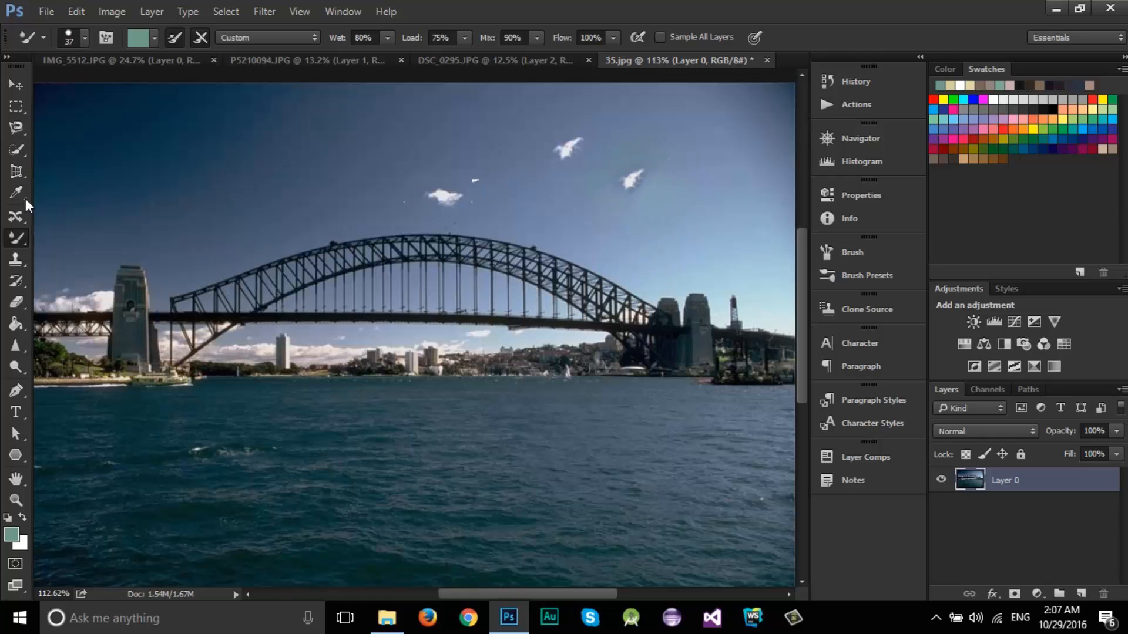
Remove the rightmost cloud with the Spot Healing Brush Tool, using Proximity Match.
drag(20, 225, 94, 231)
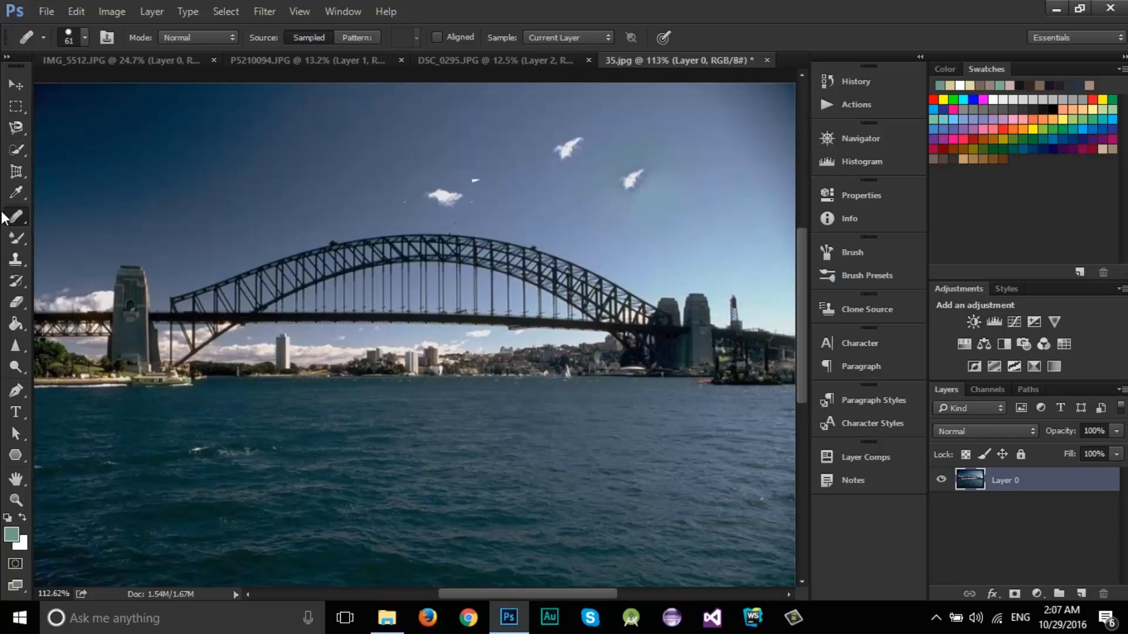
right_click(7, 213)
click(88, 213)
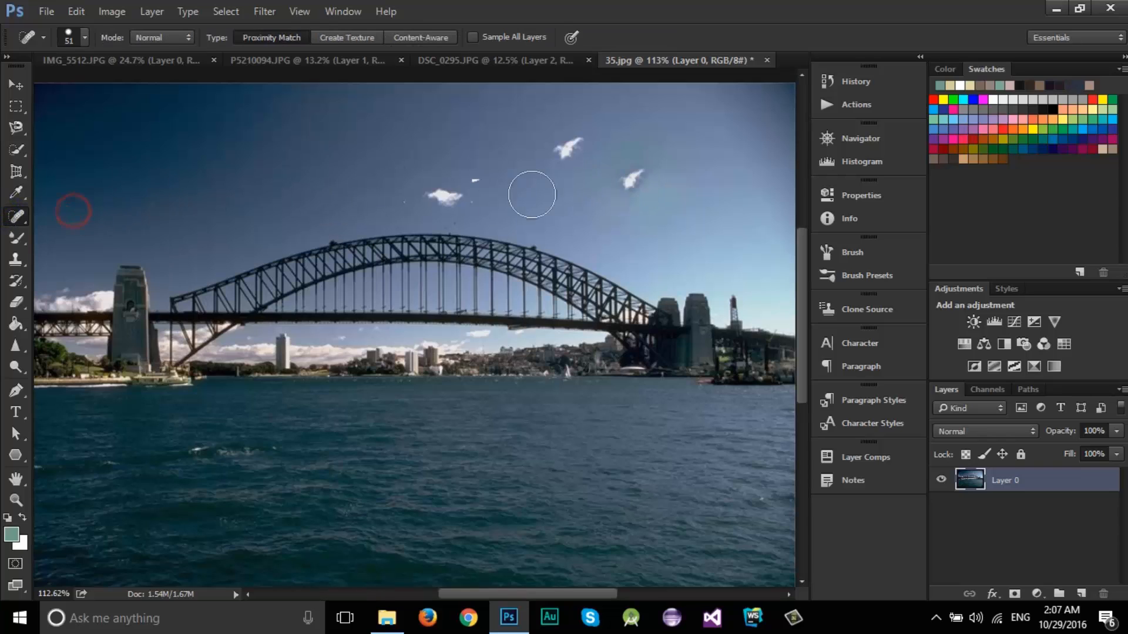
click(634, 179)
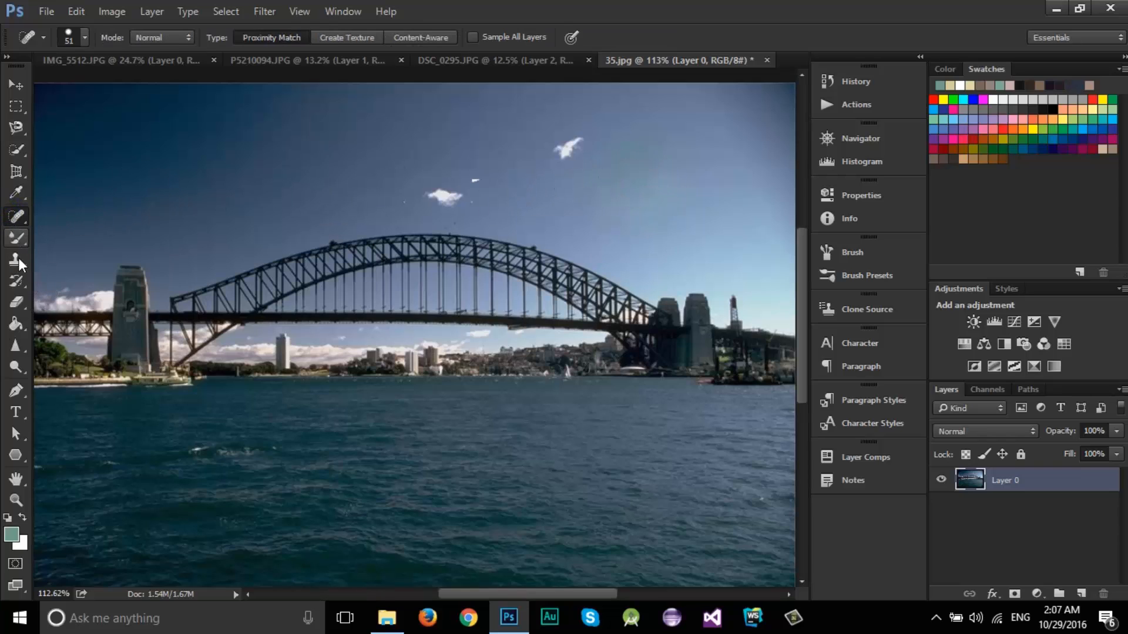
Select the Clone Stamp Tool and set its brush size to 57 px.
click(15, 260)
alt+click(78, 252)
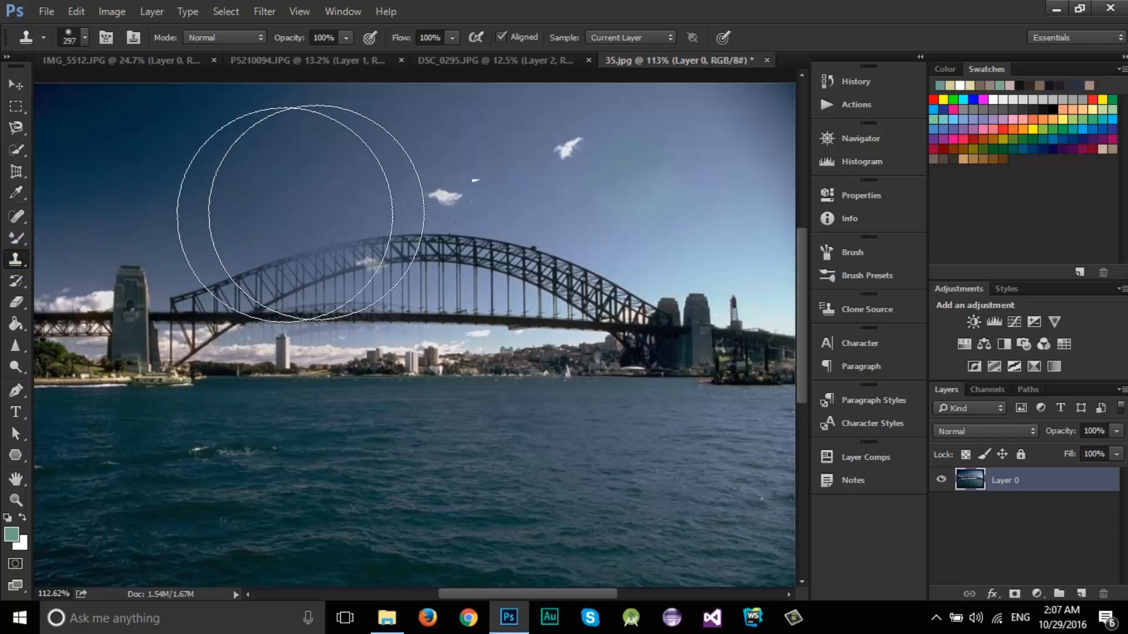
scroll(537, 227, down, 3)
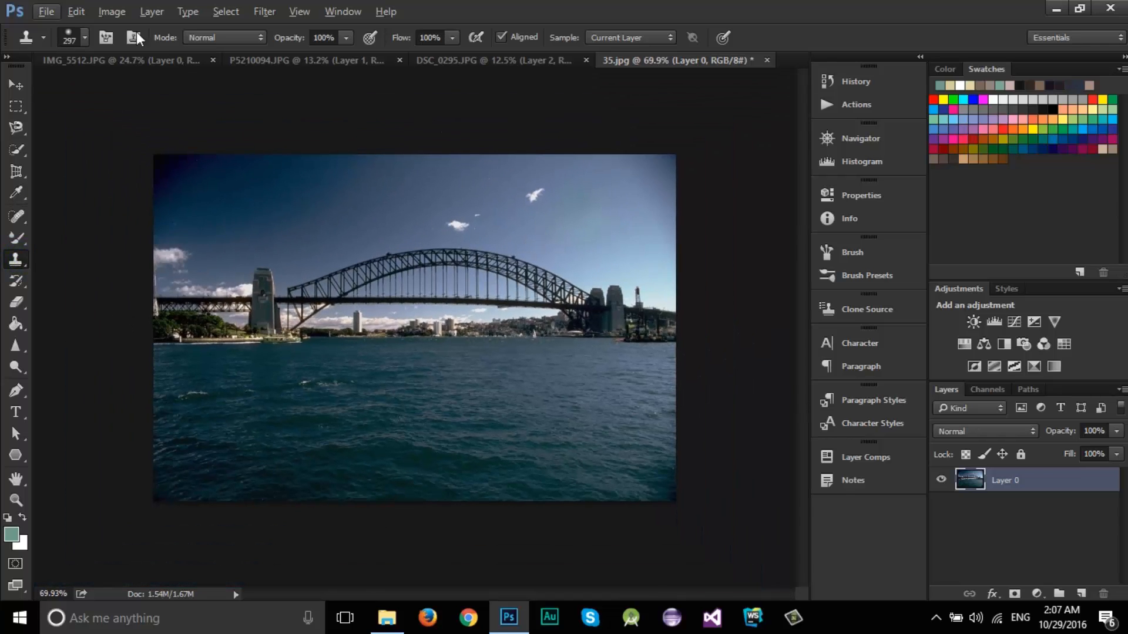
click(86, 37)
click(122, 87)
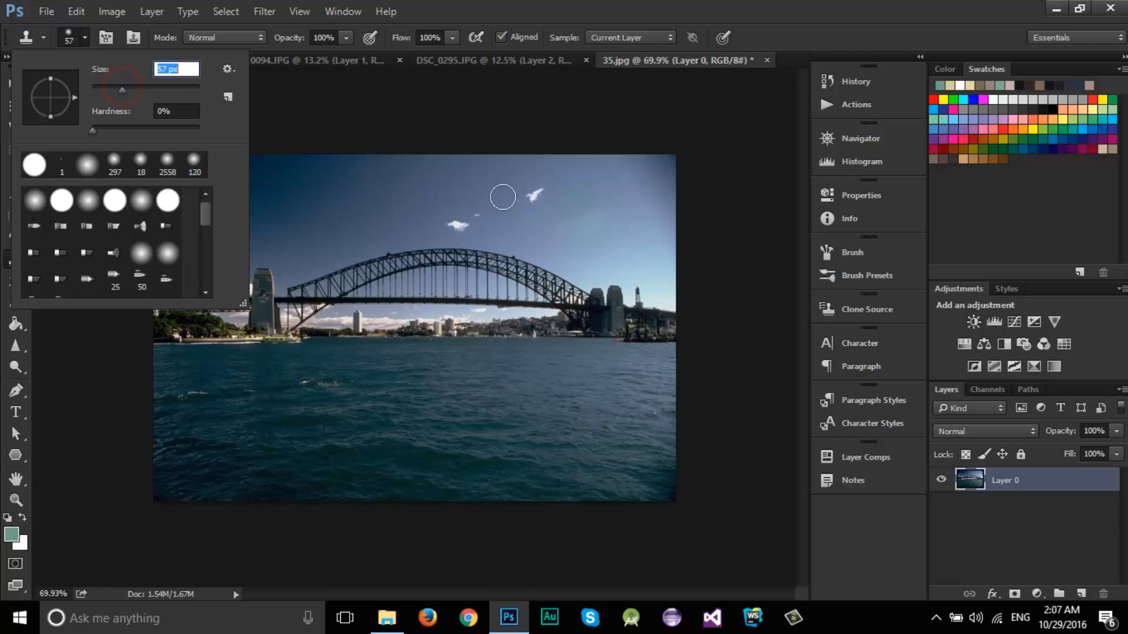
key(Return)
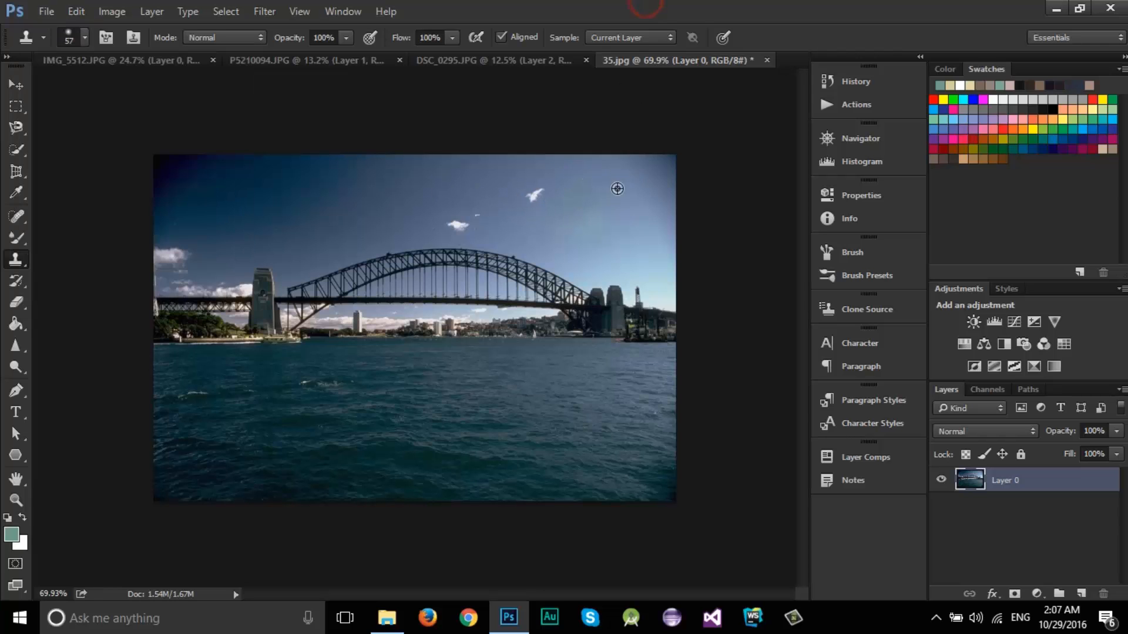
Clone the upper cloud just above the arch and into the upper-left sky, and undo the clones.
scroll(640, 176, up, 3)
scroll(661, 122, up, 1)
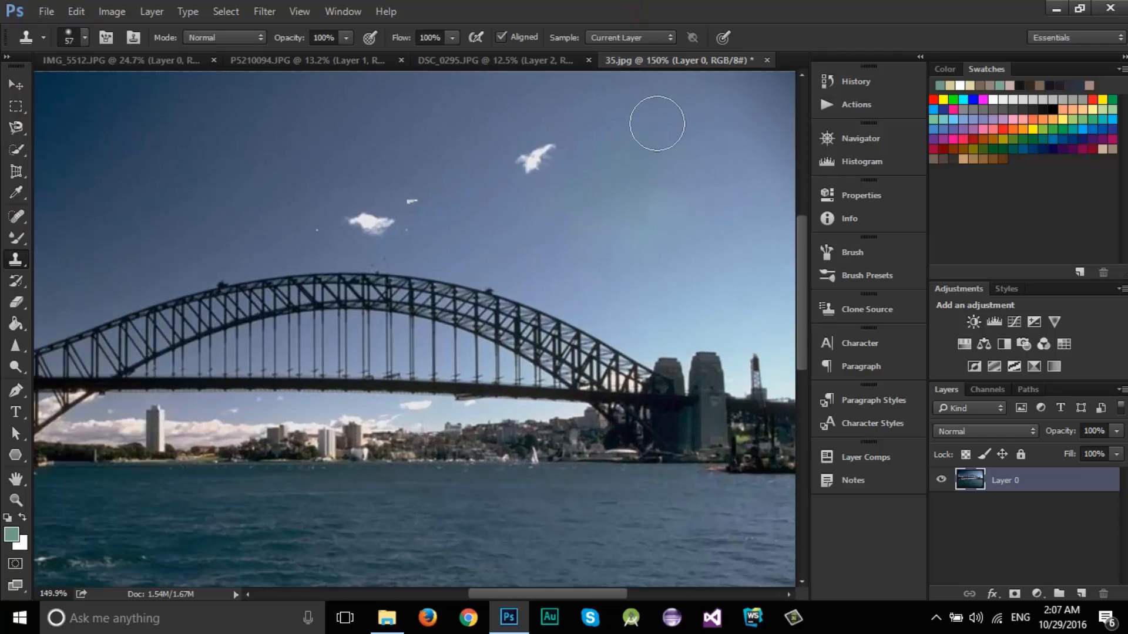
drag(525, 161, 534, 158)
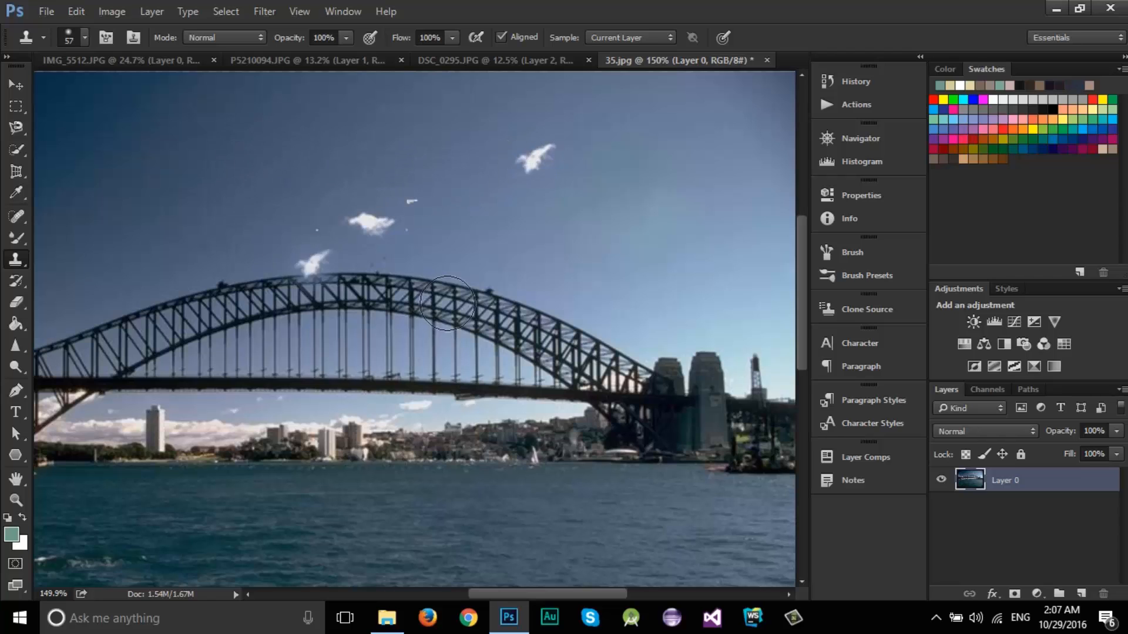
scroll(451, 306, down, 3)
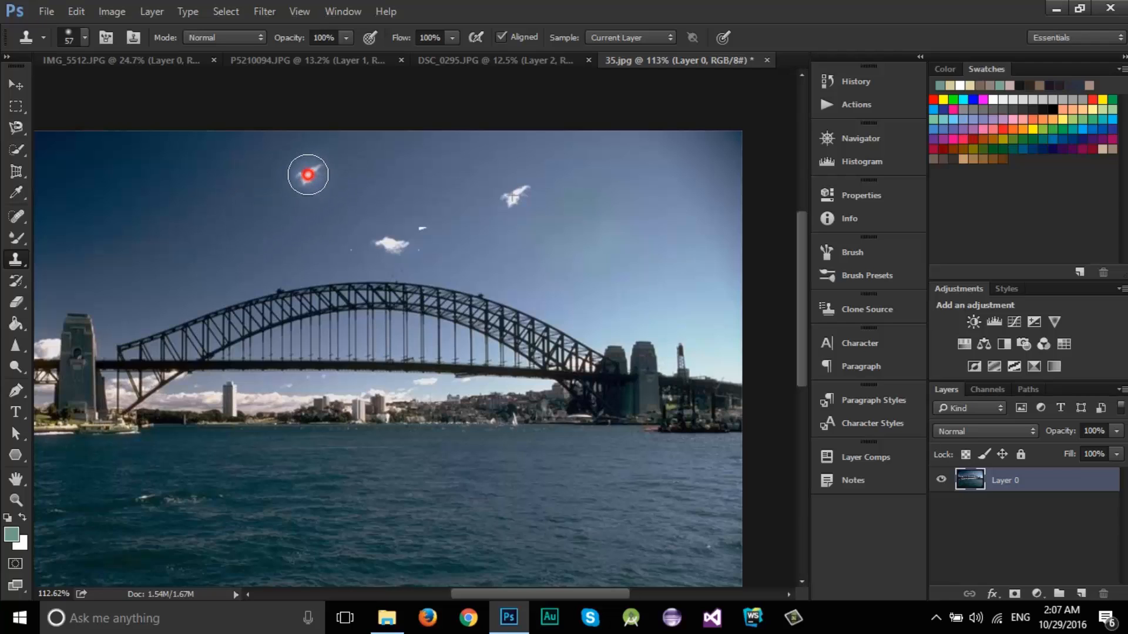
mouse_move(308, 174)
mouse_down()
mouse_move(319, 198)
mouse_move(306, 172)
mouse_move(317, 188)
mouse_move(299, 185)
mouse_move(322, 196)
mouse_move(283, 185)
mouse_move(334, 181)
mouse_move(296, 207)
mouse_move(299, 180)
mouse_up()
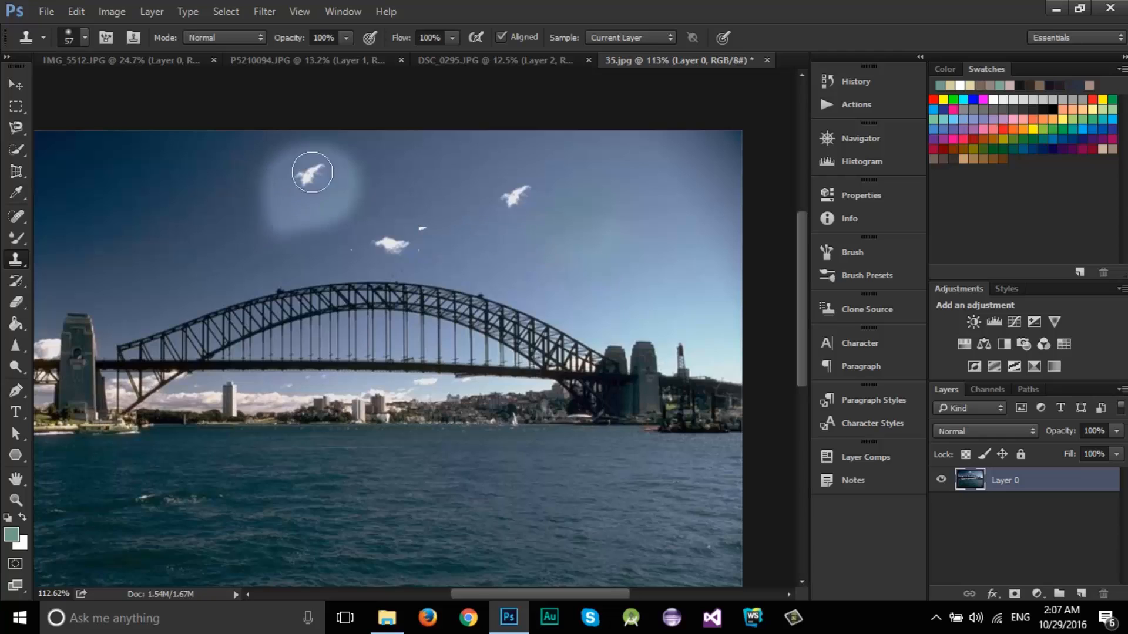
key(ctrl+z)
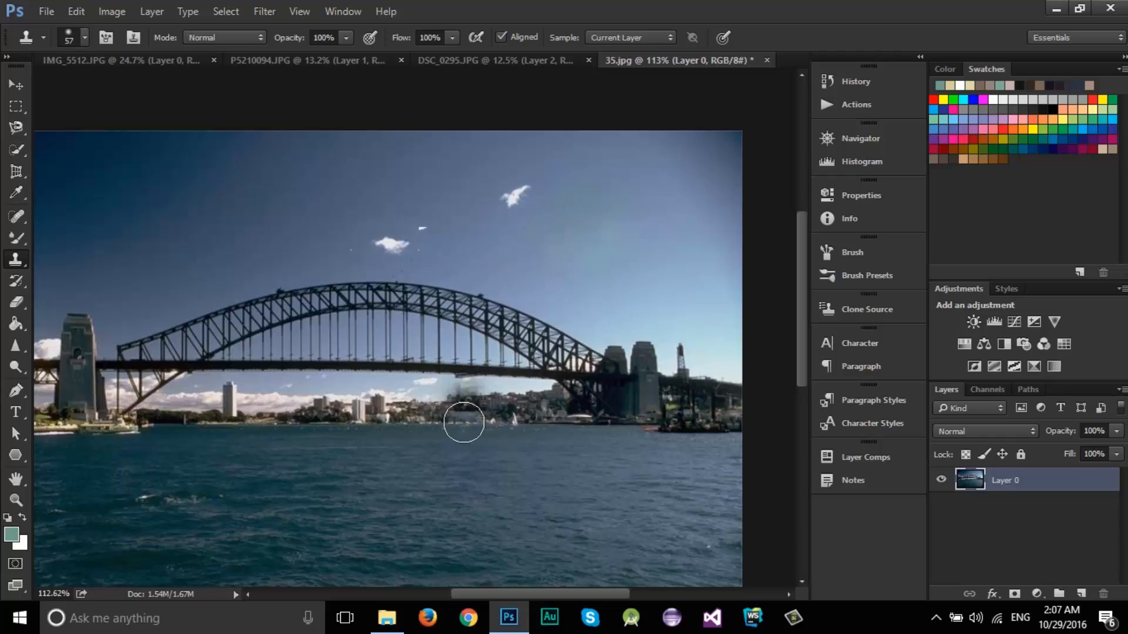
Clone the bridge arch and its towers into the sky above the original bridge with the Clone Stamp.
scroll(307, 417, down, 2)
scroll(390, 336, up, 1)
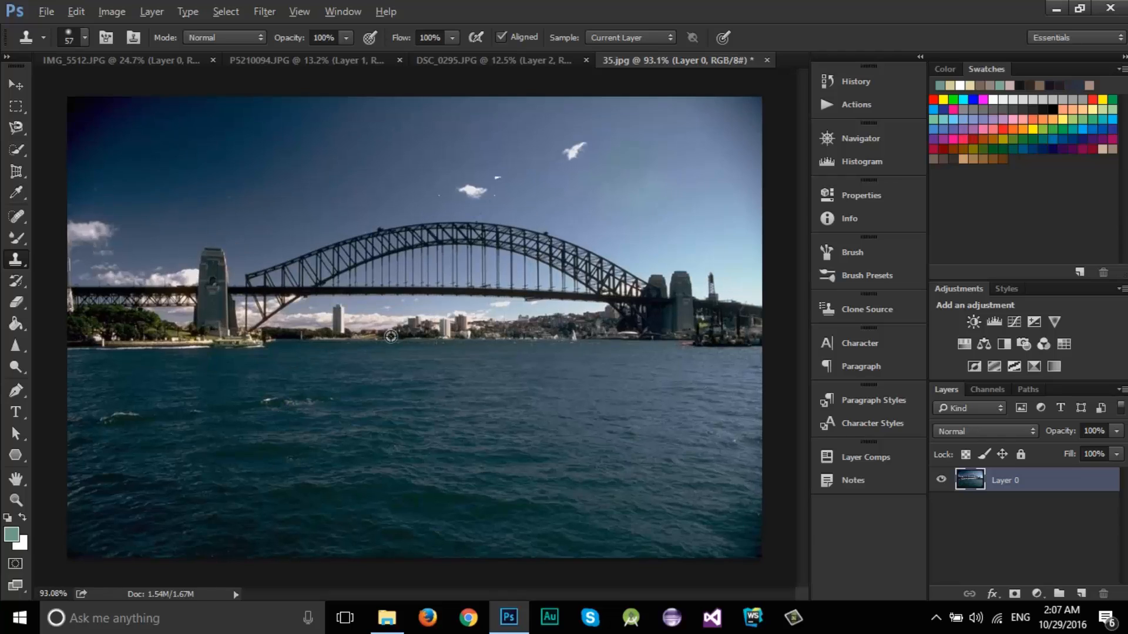
scroll(349, 190, up, 3)
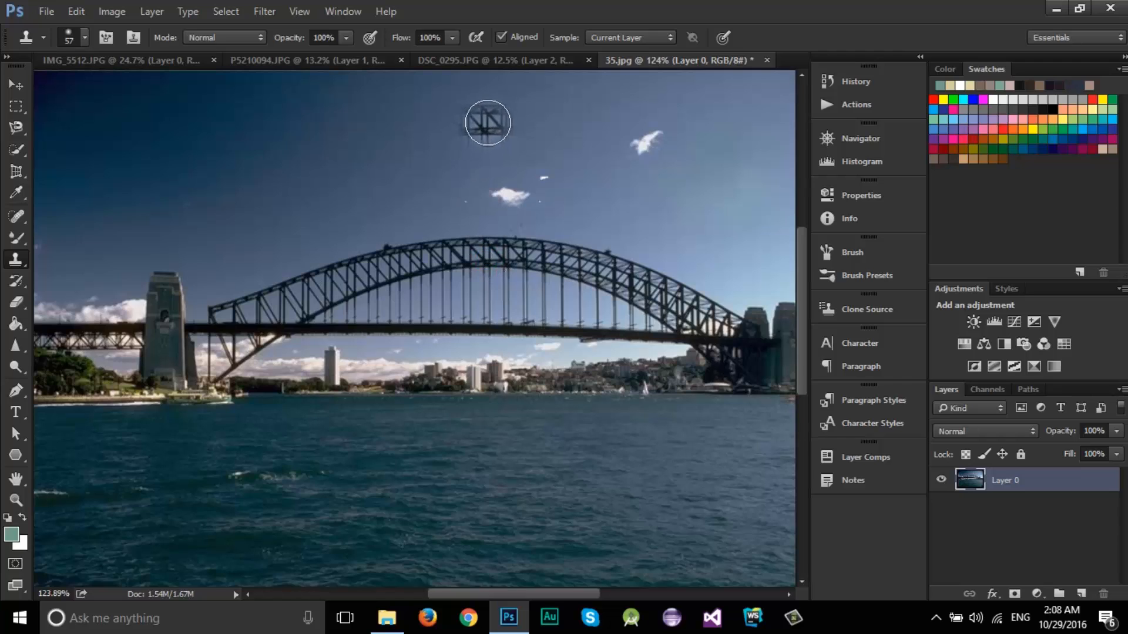
mouse_move(491, 119)
mouse_down()
mouse_move(632, 132)
mouse_move(365, 154)
mouse_move(322, 135)
mouse_move(264, 164)
mouse_move(282, 188)
mouse_move(423, 176)
mouse_move(711, 197)
mouse_move(306, 194)
mouse_move(220, 221)
mouse_move(171, 277)
mouse_move(141, 174)
mouse_up()
mouse_move(632, 167)
mouse_down()
mouse_move(740, 247)
mouse_move(756, 274)
mouse_move(732, 247)
mouse_up()
mouse_move(481, 200)
mouse_down()
mouse_move(300, 194)
mouse_move(280, 211)
mouse_move(409, 193)
mouse_move(253, 223)
mouse_move(202, 256)
mouse_move(140, 263)
mouse_move(125, 175)
mouse_move(201, 201)
mouse_up()
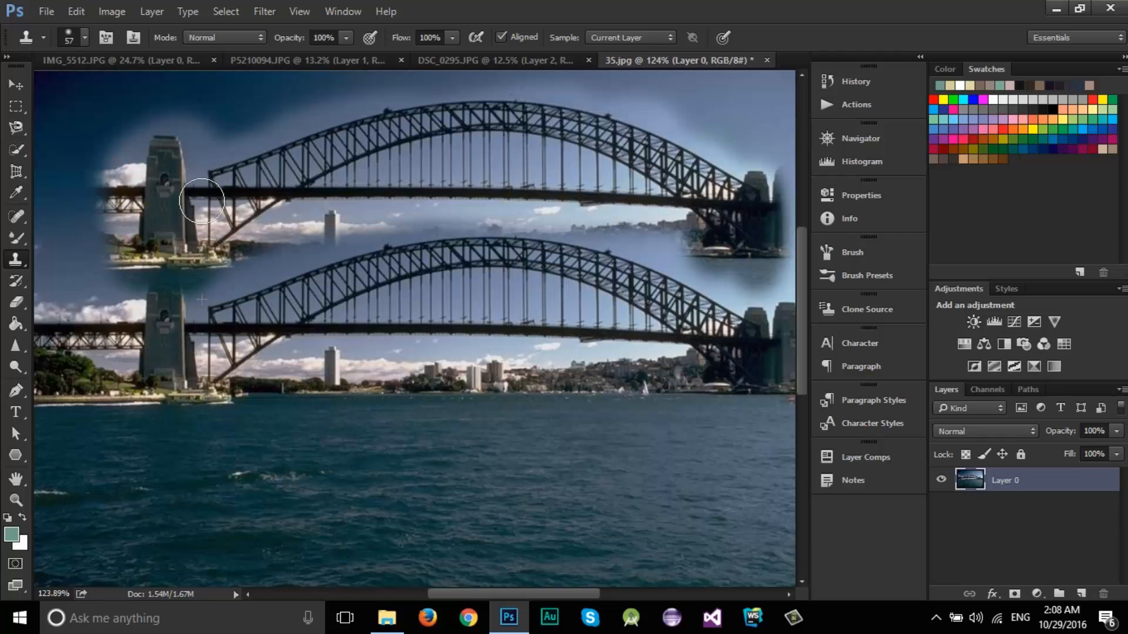
mouse_move(492, 161)
mouse_down()
mouse_move(806, 168)
mouse_move(727, 154)
mouse_move(752, 192)
mouse_up()
scroll(500, 327, down, 5)
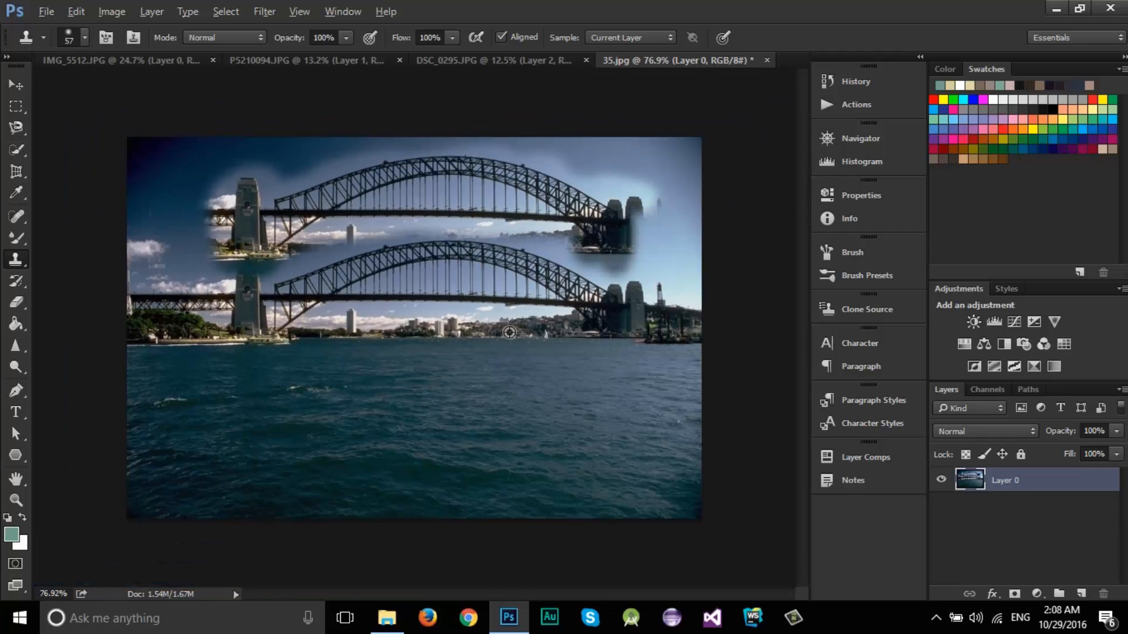
scroll(535, 276, up, 2)
scroll(534, 274, up, 2)
scroll(413, 384, down, 5)
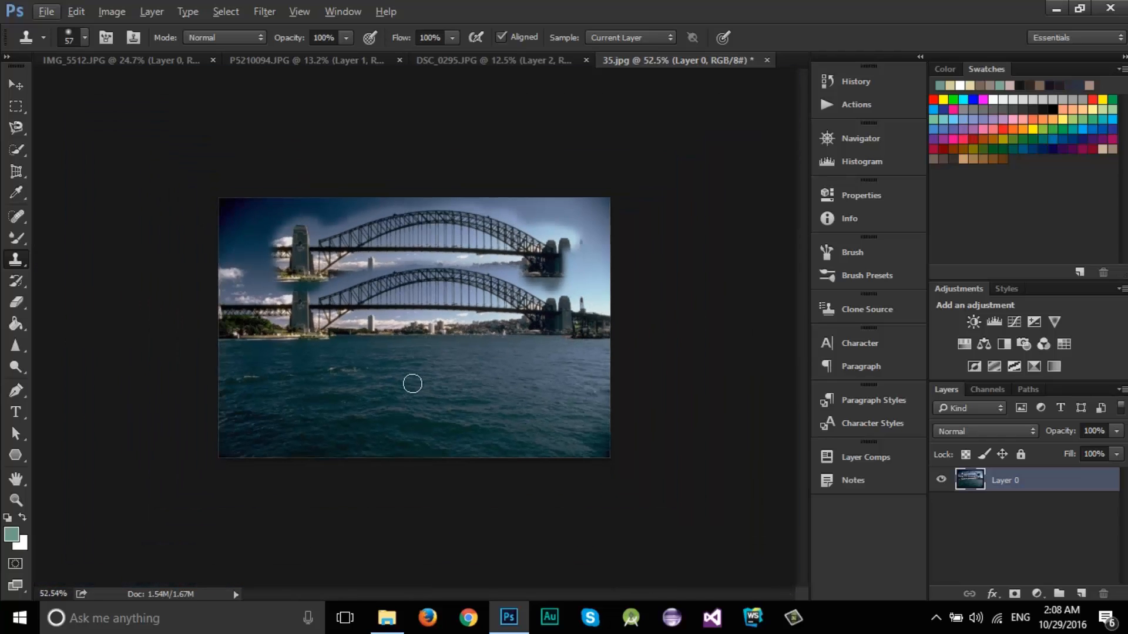
Try a clone stroke across the water, and step back through the cloned bridge and the cloud's removal.
mouse_move(295, 380)
mouse_down()
mouse_move(401, 377)
mouse_move(438, 279)
mouse_move(409, 384)
mouse_move(466, 369)
mouse_move(275, 399)
mouse_move(270, 432)
mouse_move(462, 373)
mouse_move(443, 395)
mouse_move(508, 408)
mouse_move(552, 436)
mouse_move(529, 429)
mouse_move(561, 407)
mouse_move(303, 426)
mouse_move(460, 380)
mouse_move(585, 370)
mouse_move(533, 407)
mouse_up()
key(ctrl+alt+z)
key(ctrl+alt+z)
key(ctrl+alt+z)
key(ctrl+alt+z)
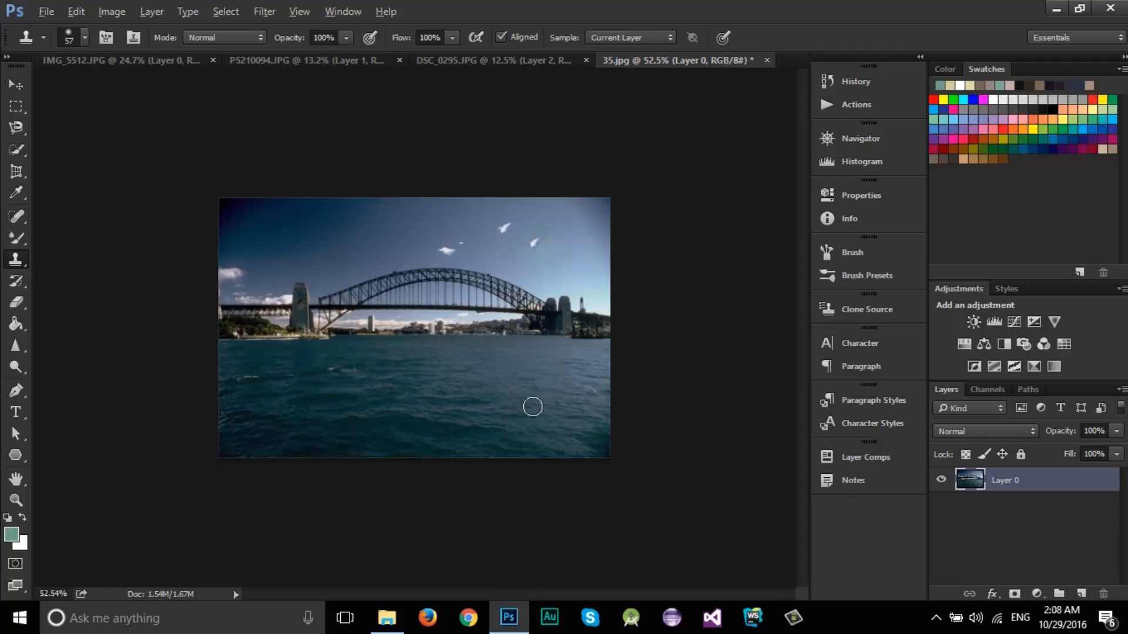
View the Clone Stamp variants and select the History Brush Tool.
right_click(18, 261)
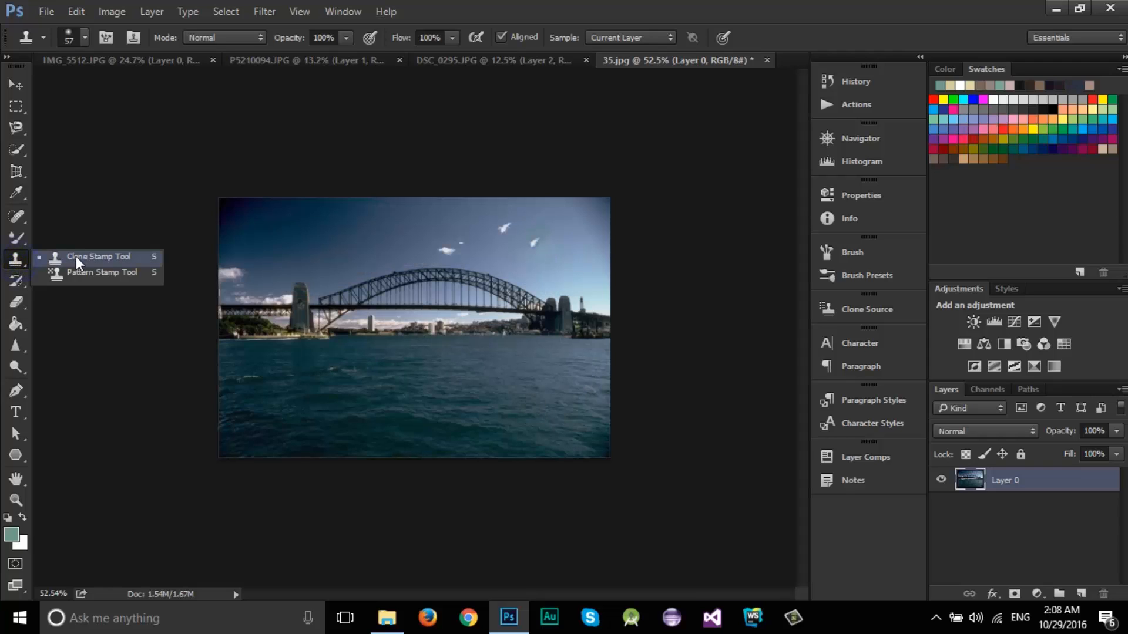
click(17, 282)
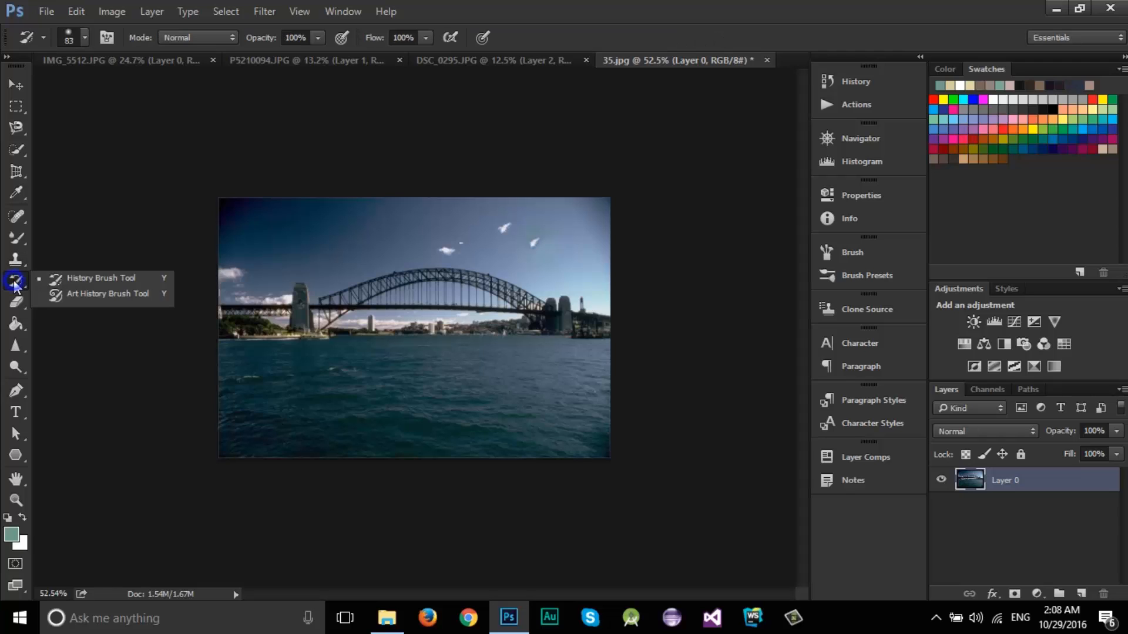
click(68, 280)
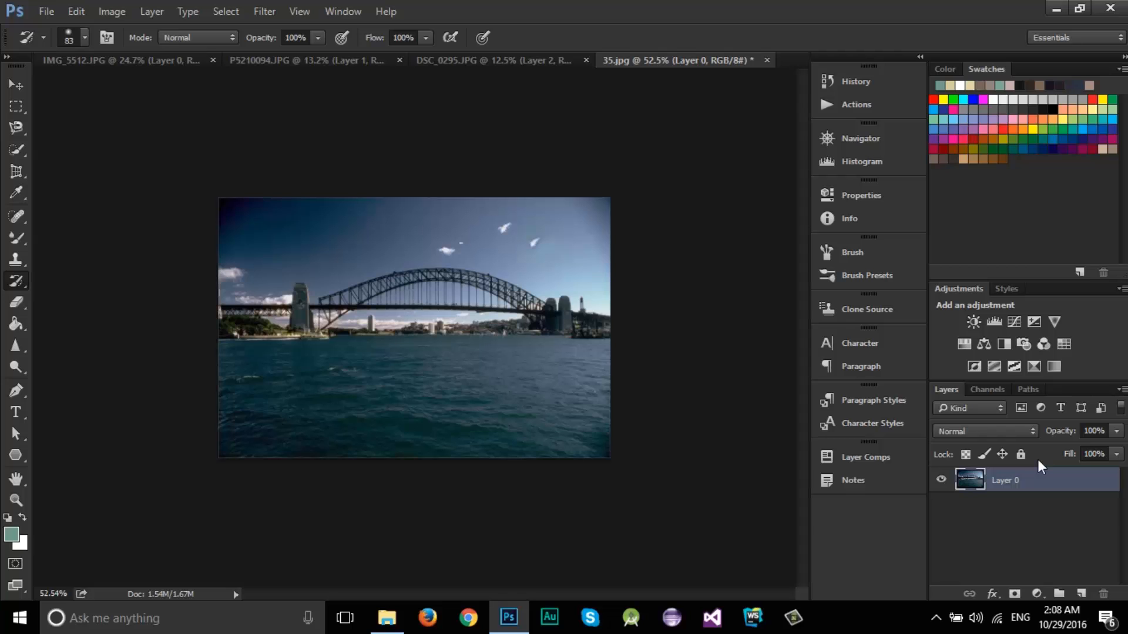
Paint over the rightmost small cloud with the History Brush Tool to restore the earlier sky there.
scroll(616, 248, up, 5)
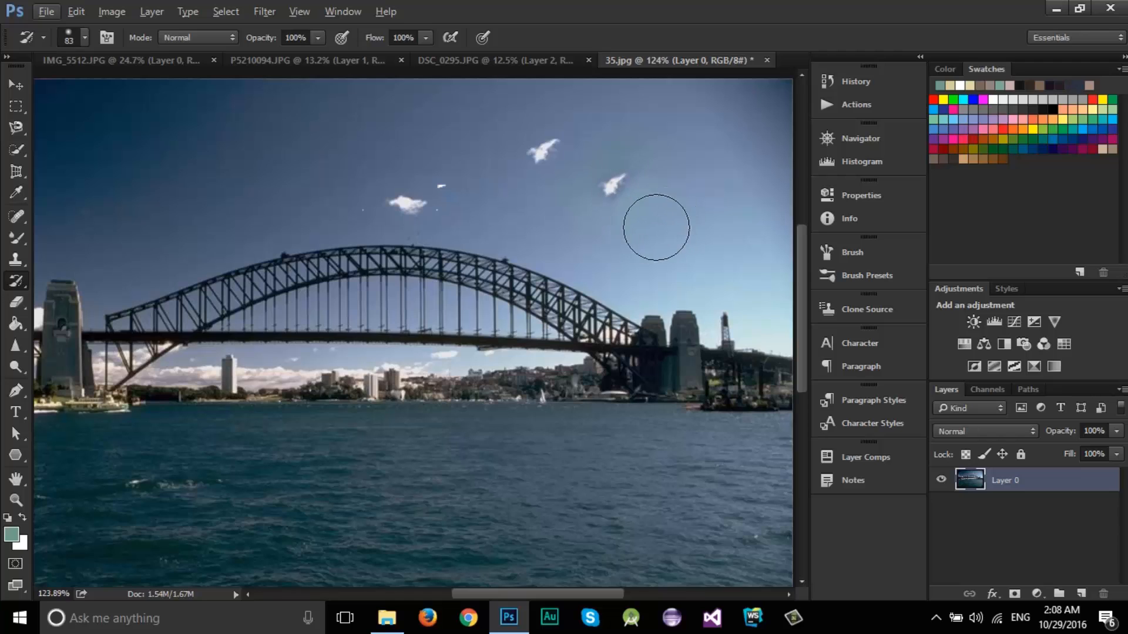
right_click(15, 237)
click(94, 276)
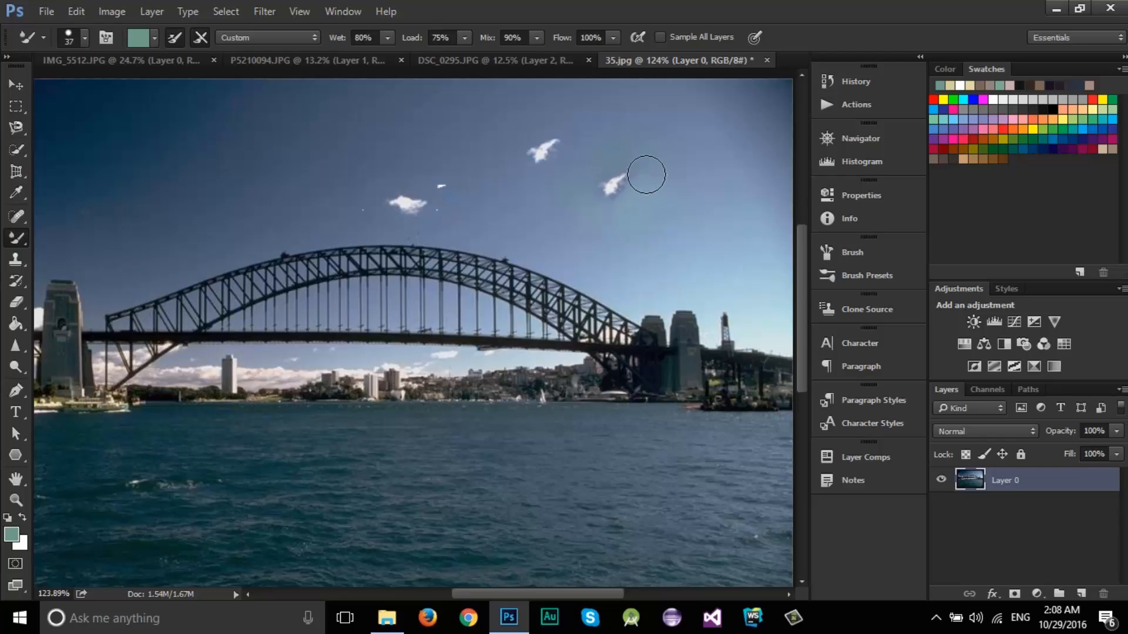
click(18, 282)
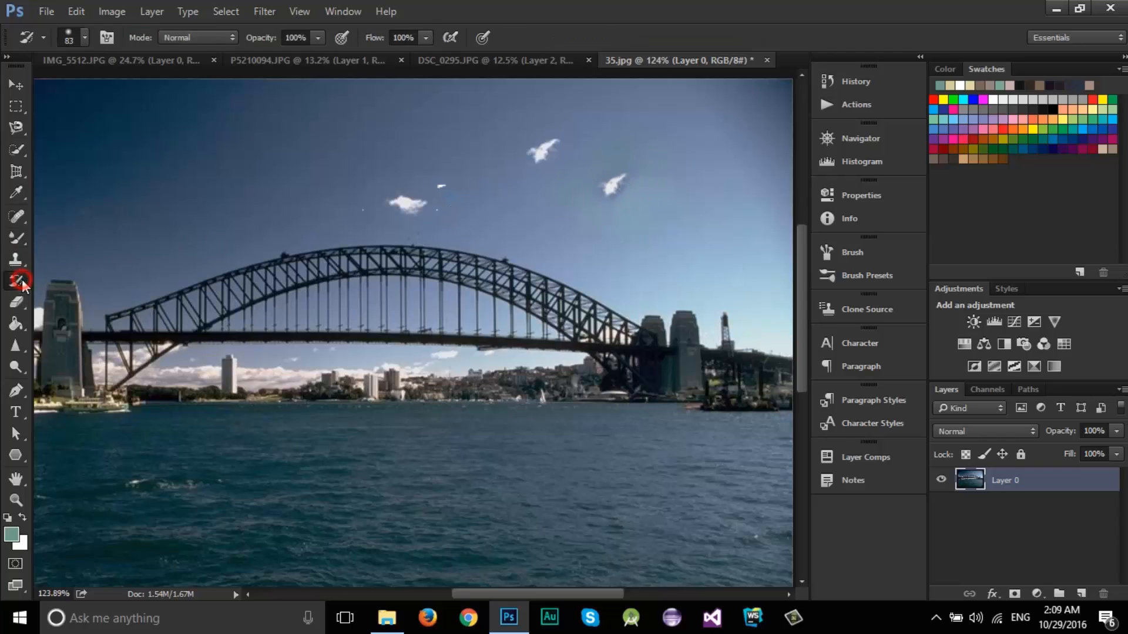
mouse_move(652, 175)
mouse_down()
mouse_move(602, 202)
mouse_move(650, 203)
mouse_move(588, 214)
mouse_move(668, 157)
mouse_up()
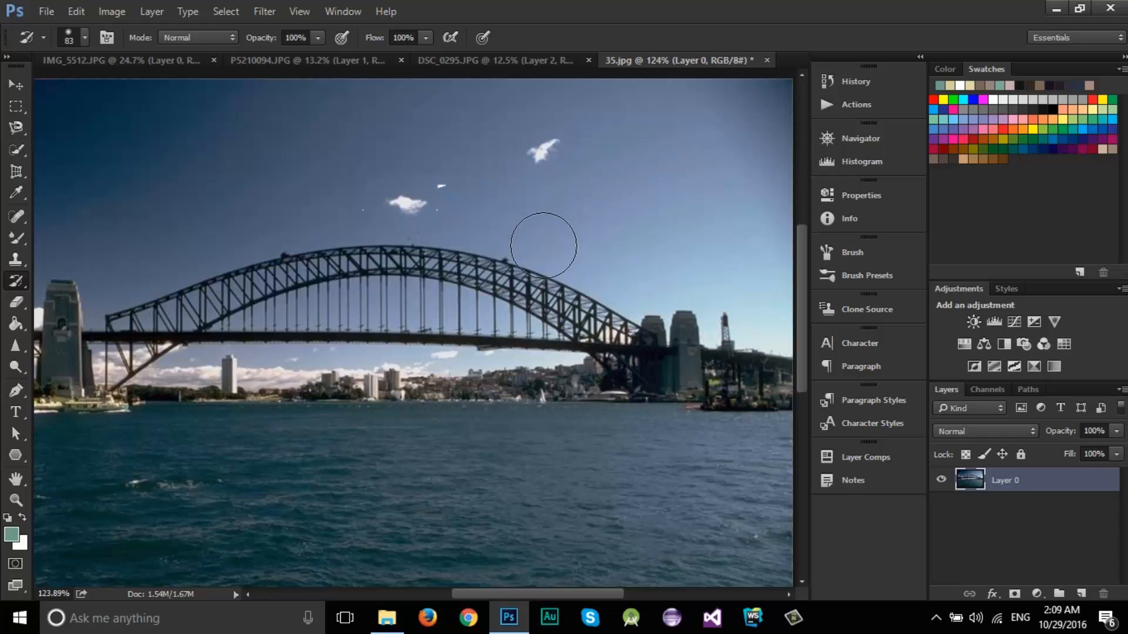
Try a green Brush stroke and Eraser strokes on the sky above the bridge, and undo them all.
scroll(541, 239, down, 3)
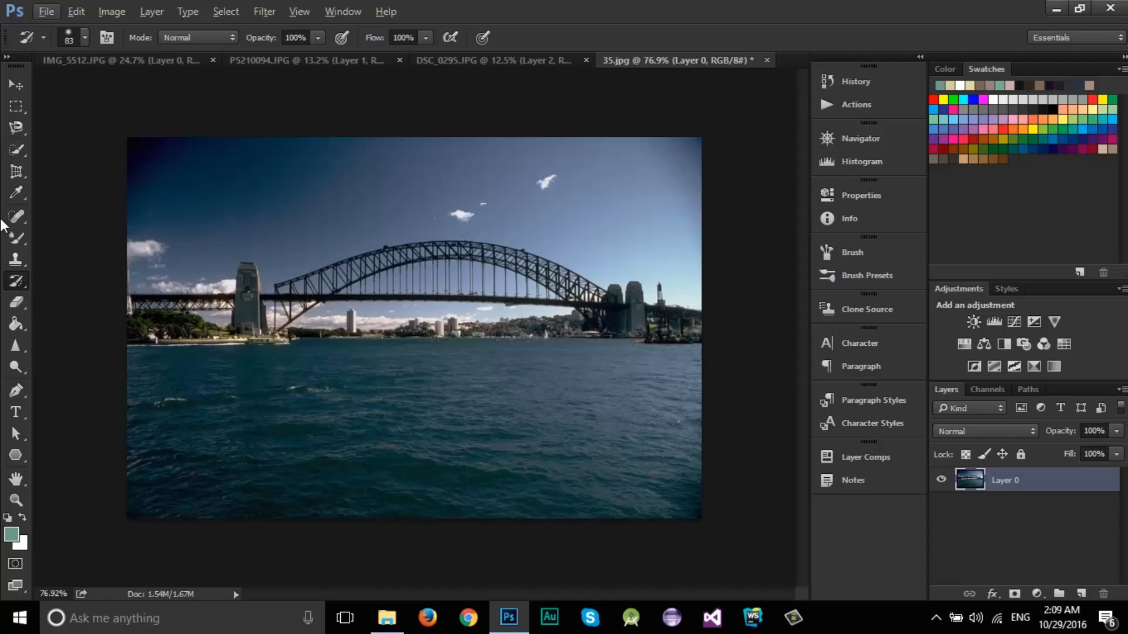
click(16, 238)
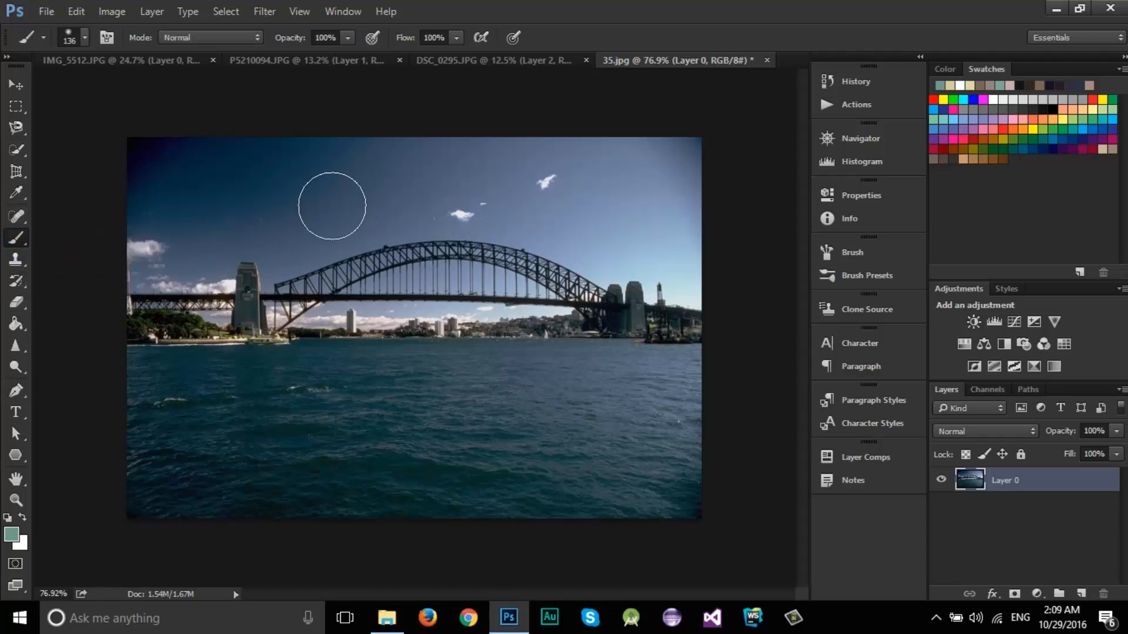
drag(335, 202, 368, 197)
click(16, 303)
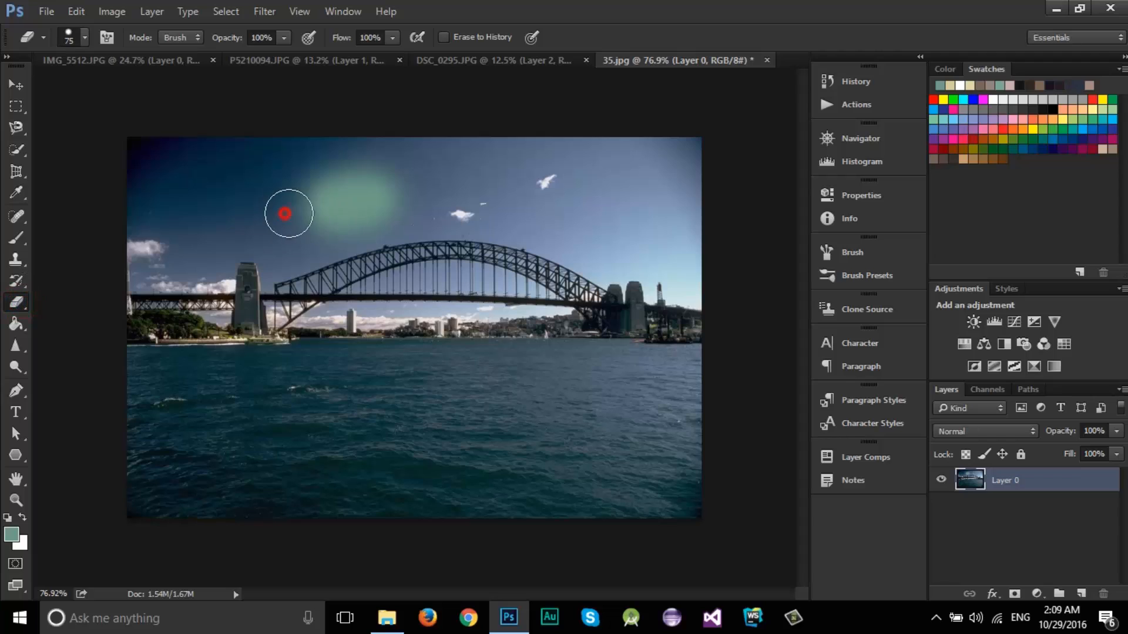
drag(285, 211, 449, 188)
key(ctrl+z)
drag(282, 215, 450, 176)
key(ctrl+z)
key(ctrl+alt+z)
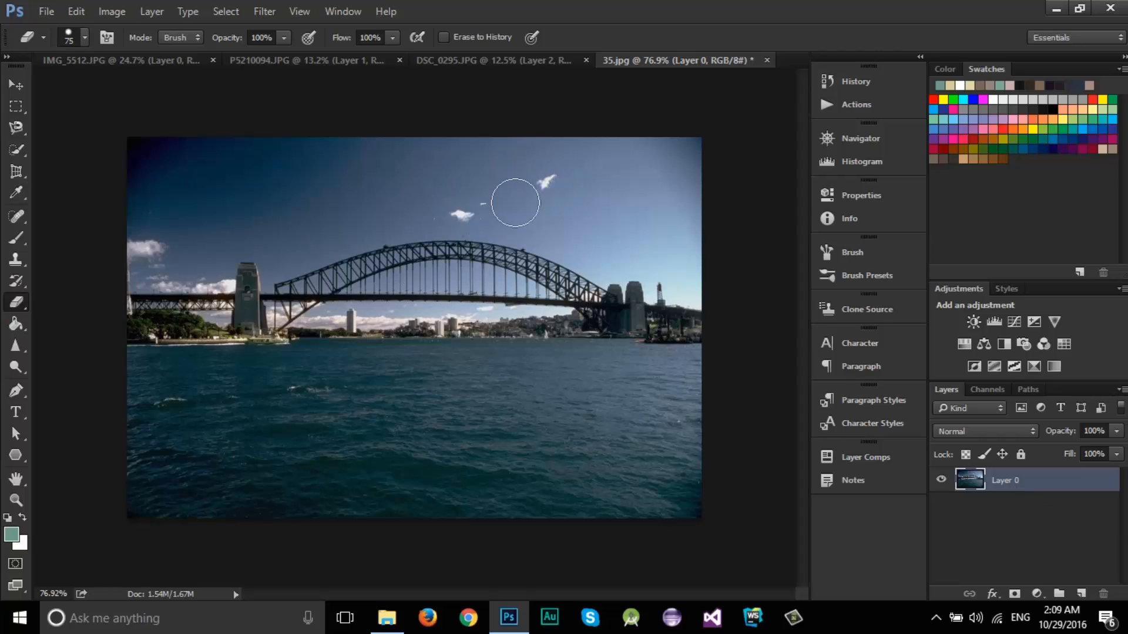
Add a new layer above Layer 0 and fill it with the green foreground colour using the Paint Bucket Tool.
click(14, 329)
click(76, 332)
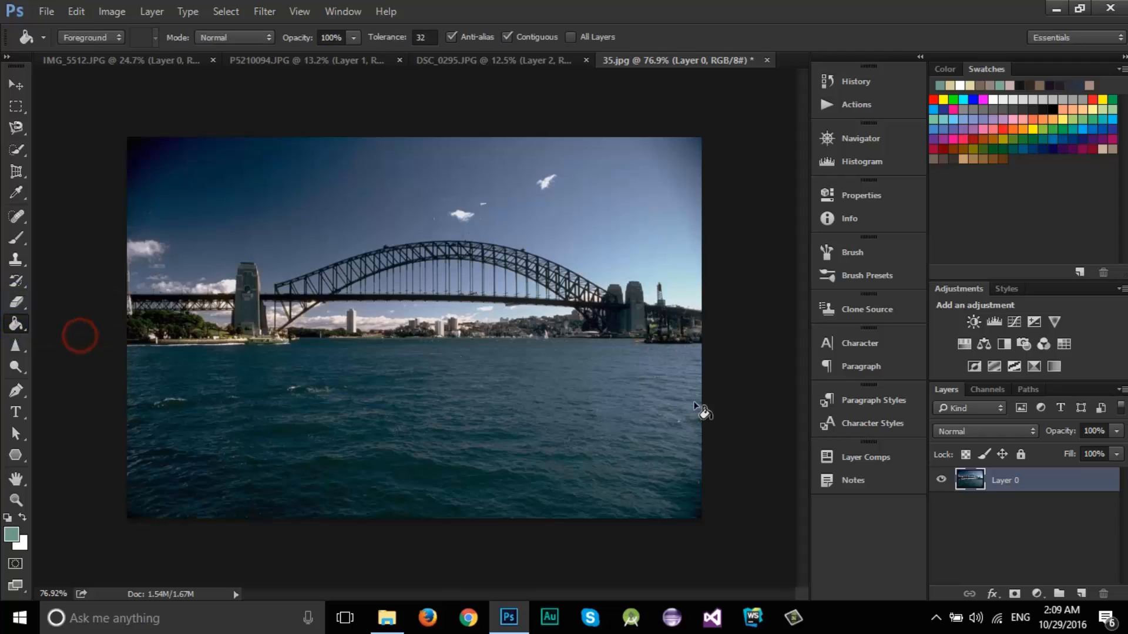
click(1081, 593)
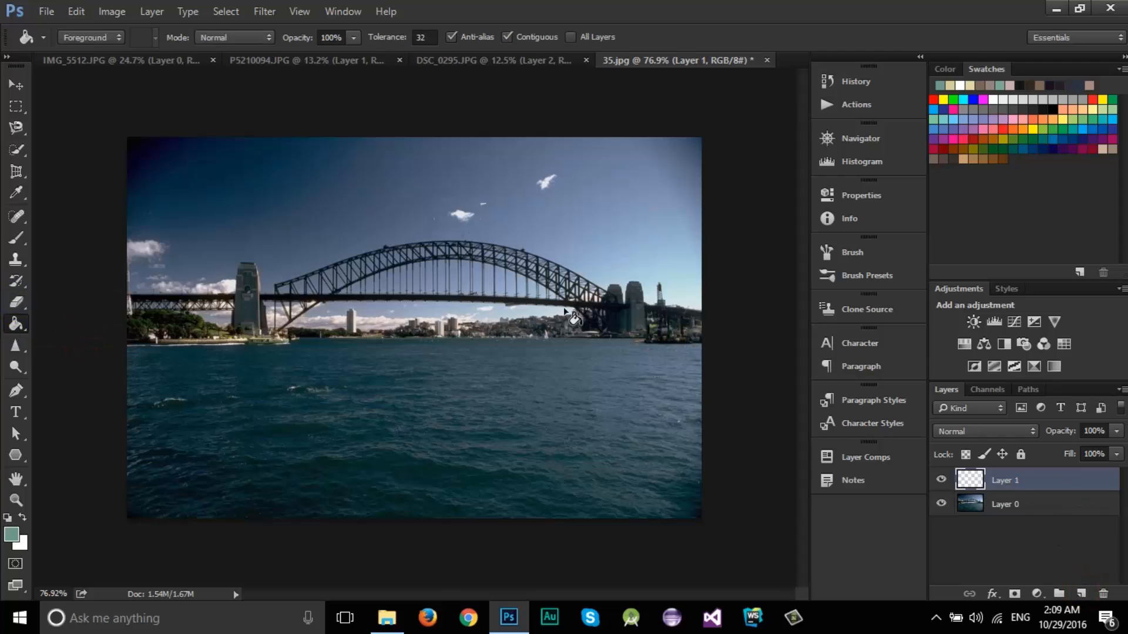
click(382, 256)
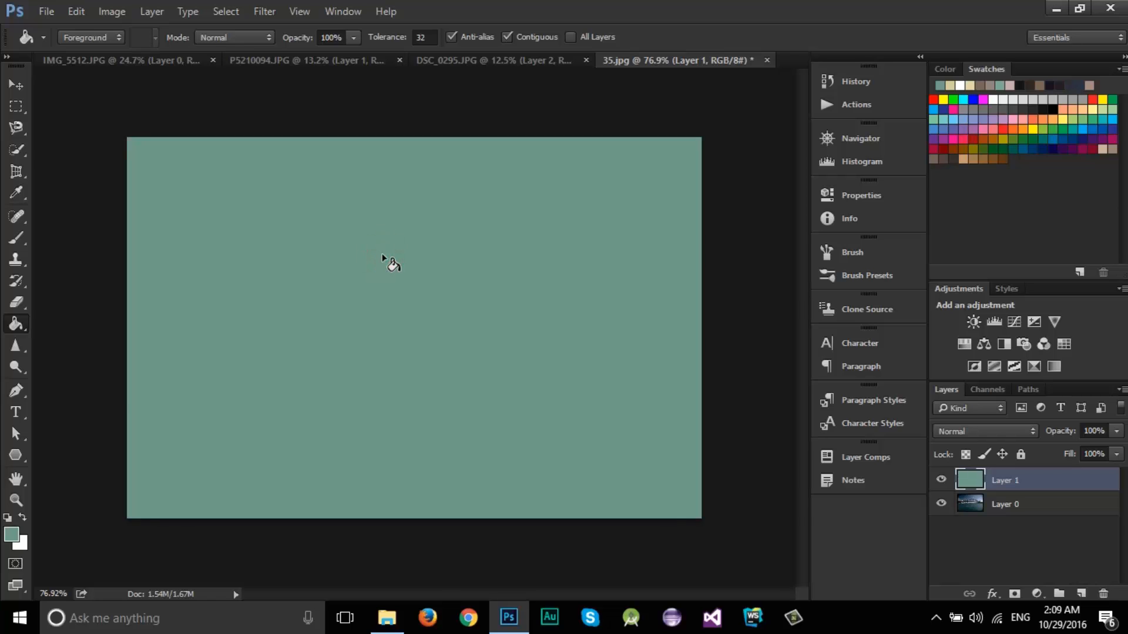
Cover Layer 1 with a vertical linear gradient from green at the bottom to white at the top.
click(12, 536)
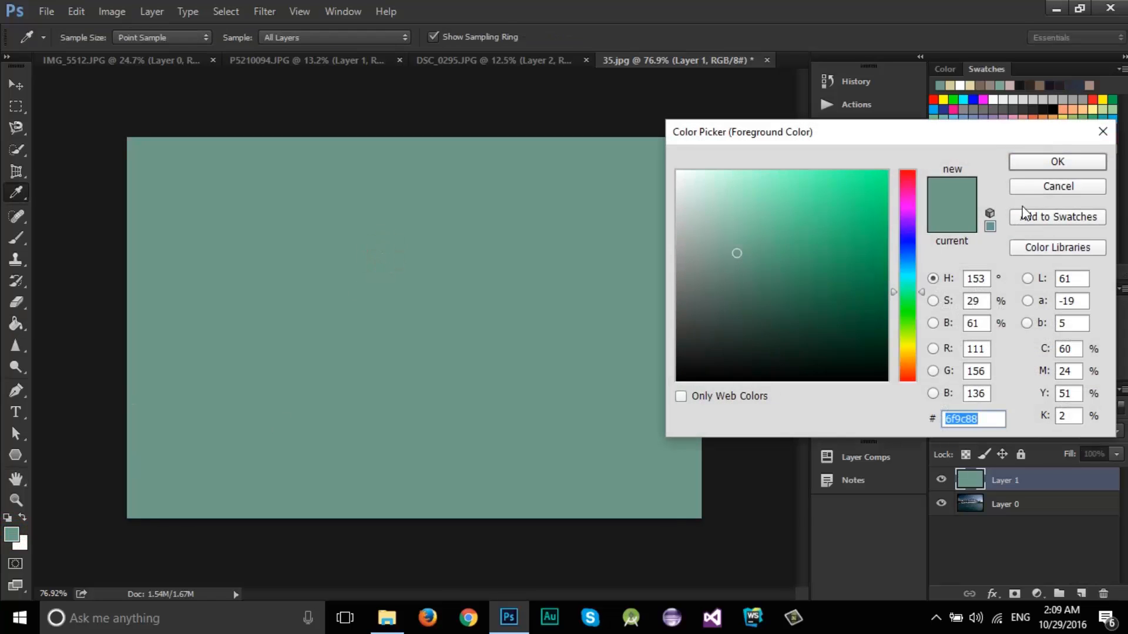
click(1032, 186)
right_click(17, 324)
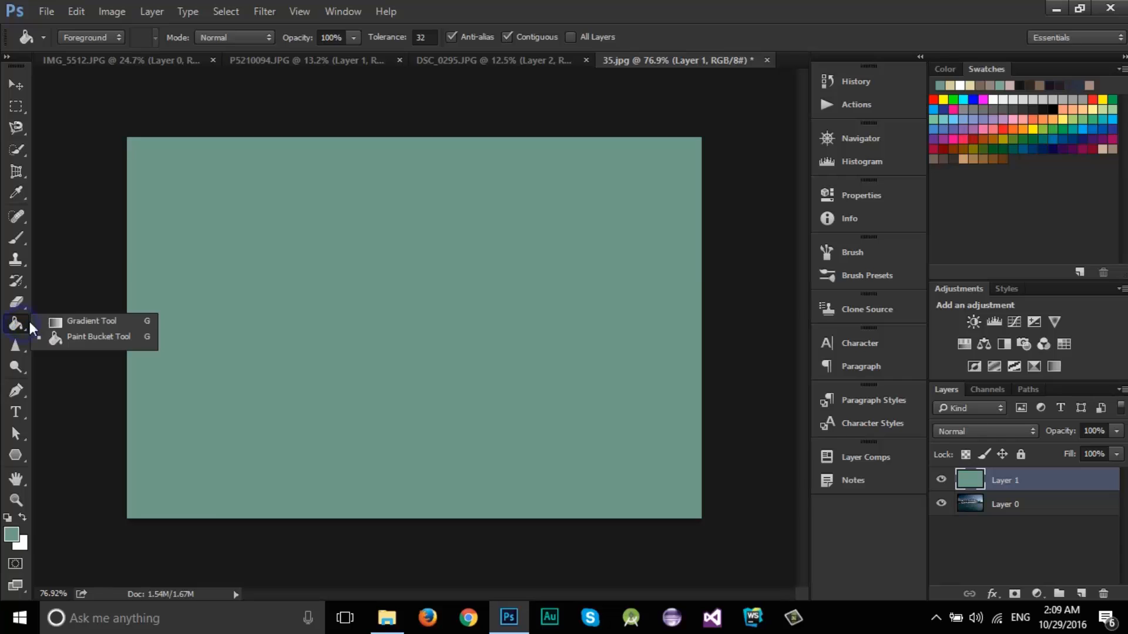
click(71, 322)
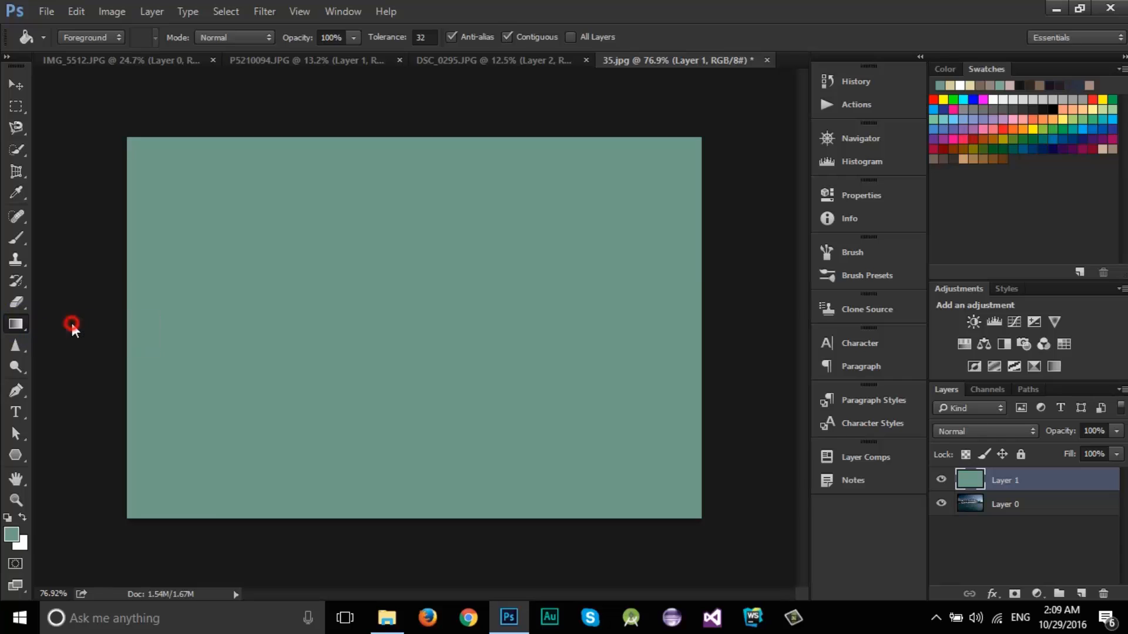
click(418, 473)
drag(419, 299, 419, 166)
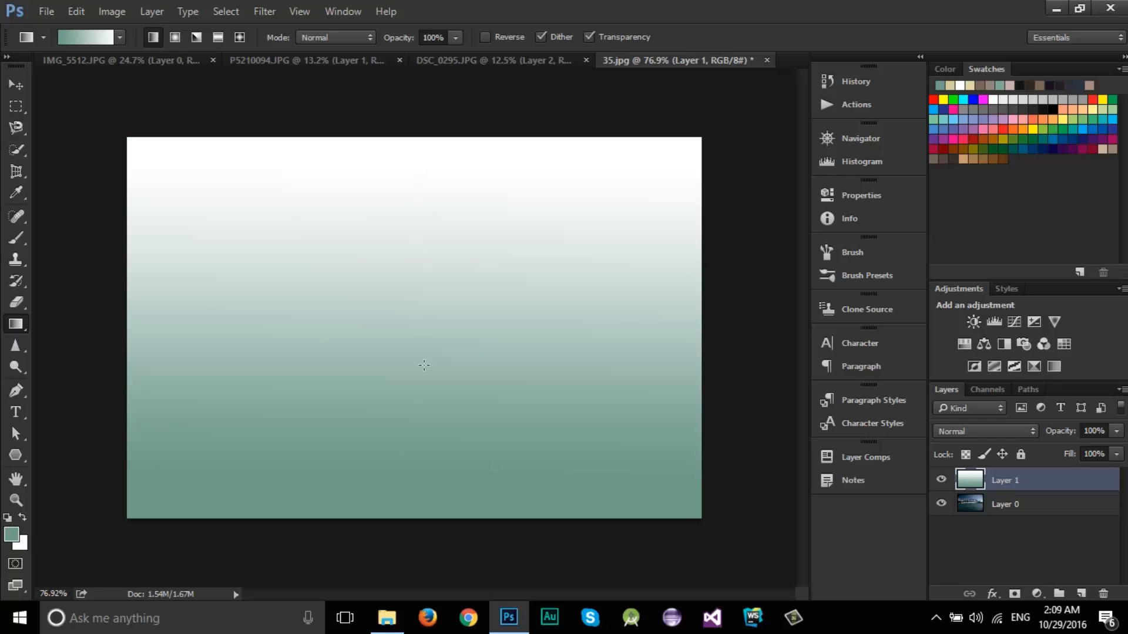
Cover Layer 1 with the yellow, violet, orange and blue gradient preset, running from top to bottom.
click(117, 38)
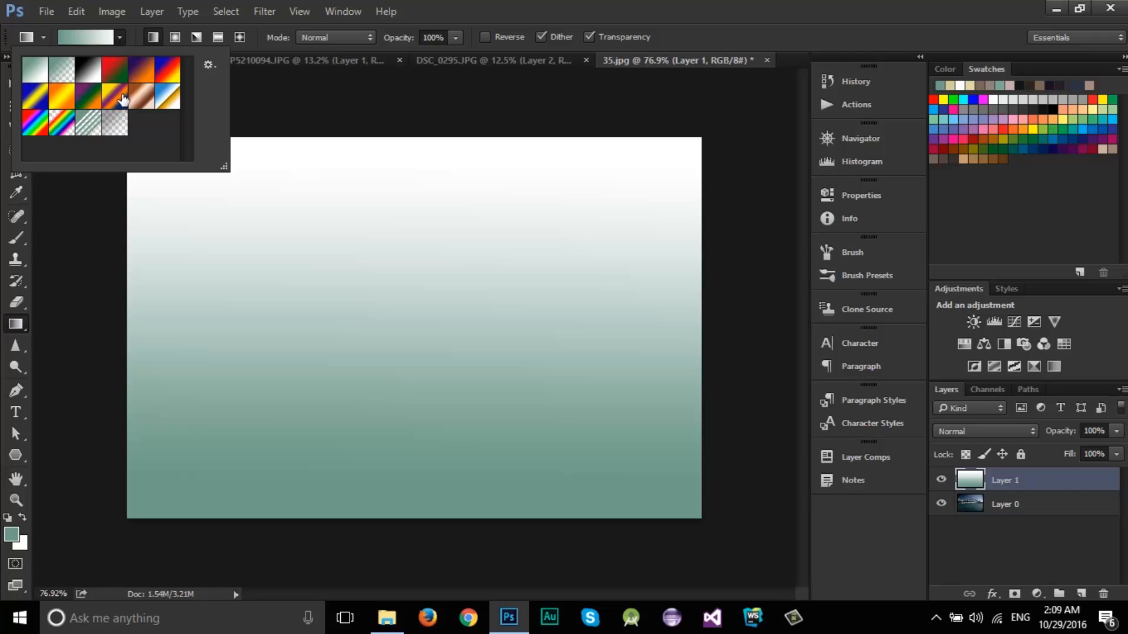
click(113, 103)
drag(421, 175, 422, 447)
View the gradient preset options and the dialog for loading gradient files, and cancel without loading any.
click(121, 38)
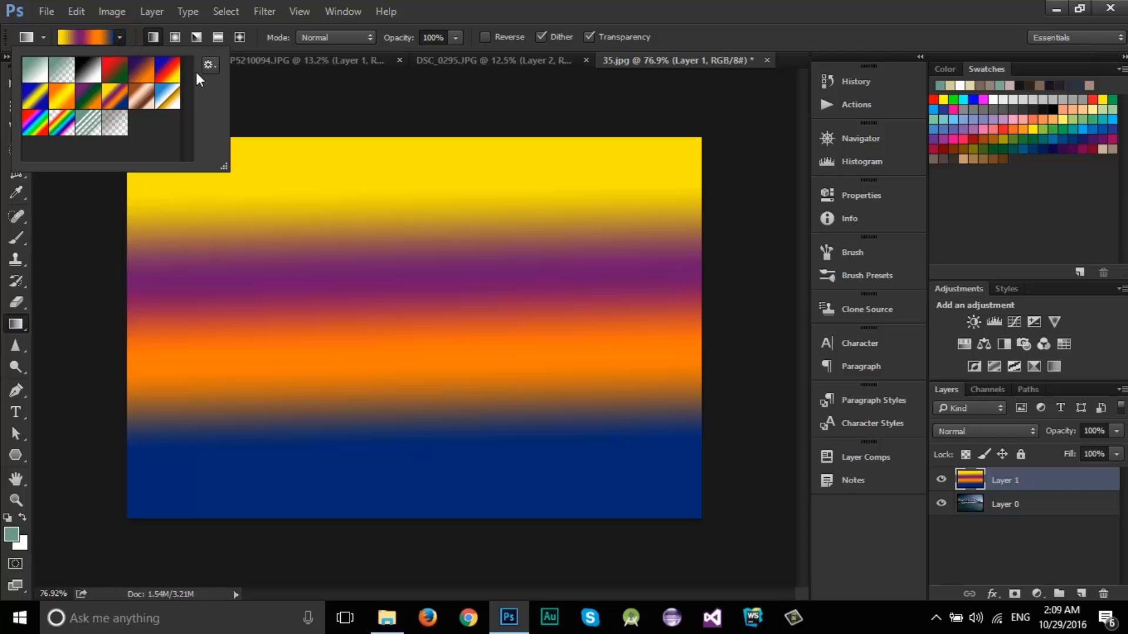
click(466, 11)
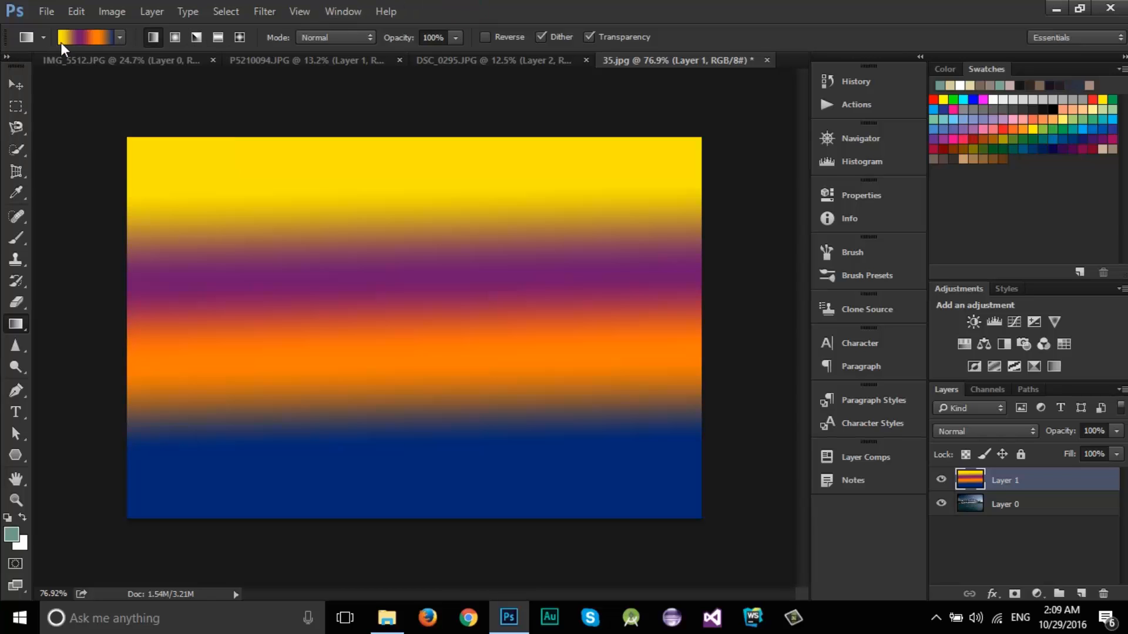
click(26, 37)
click(421, 8)
click(121, 37)
click(208, 64)
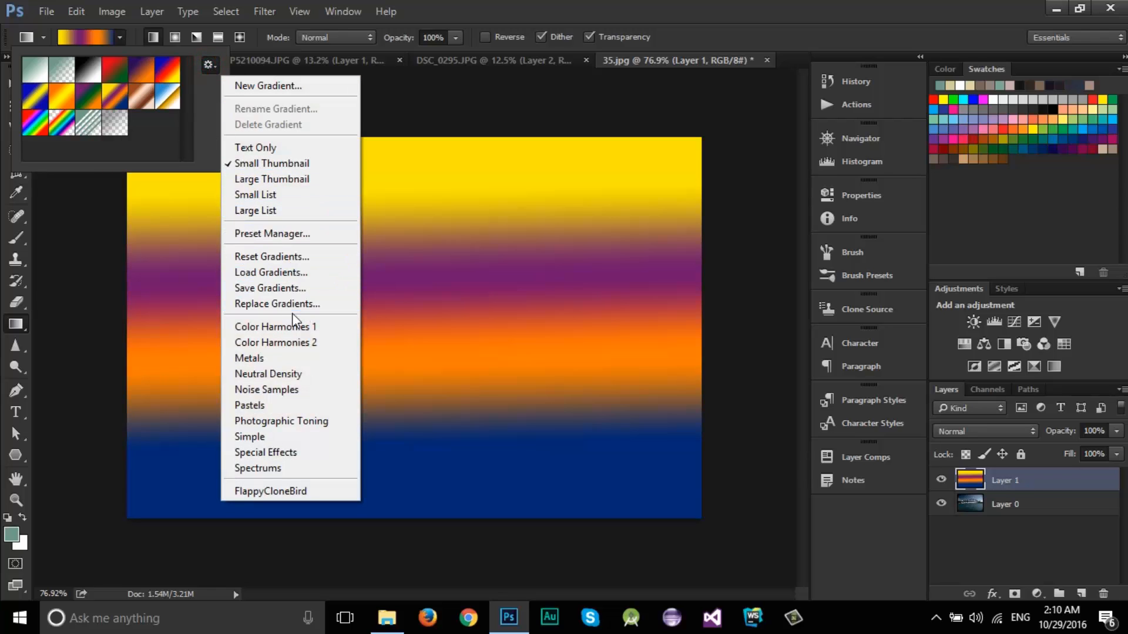
click(271, 274)
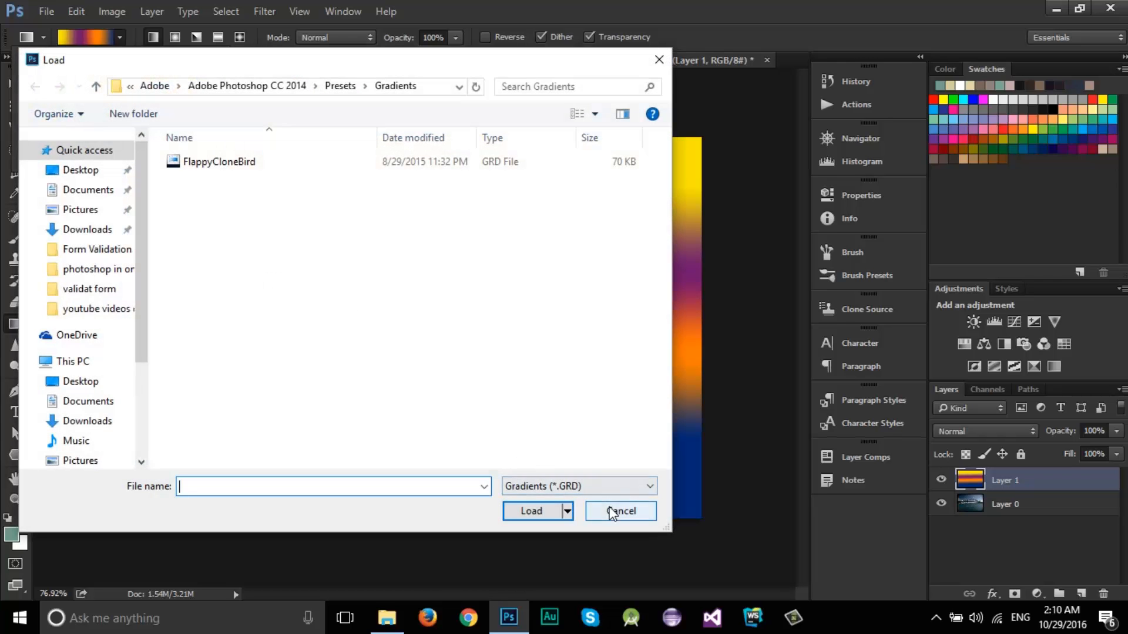
click(640, 510)
Append the Color Harmonies 2 set to the gradient presets.
click(213, 67)
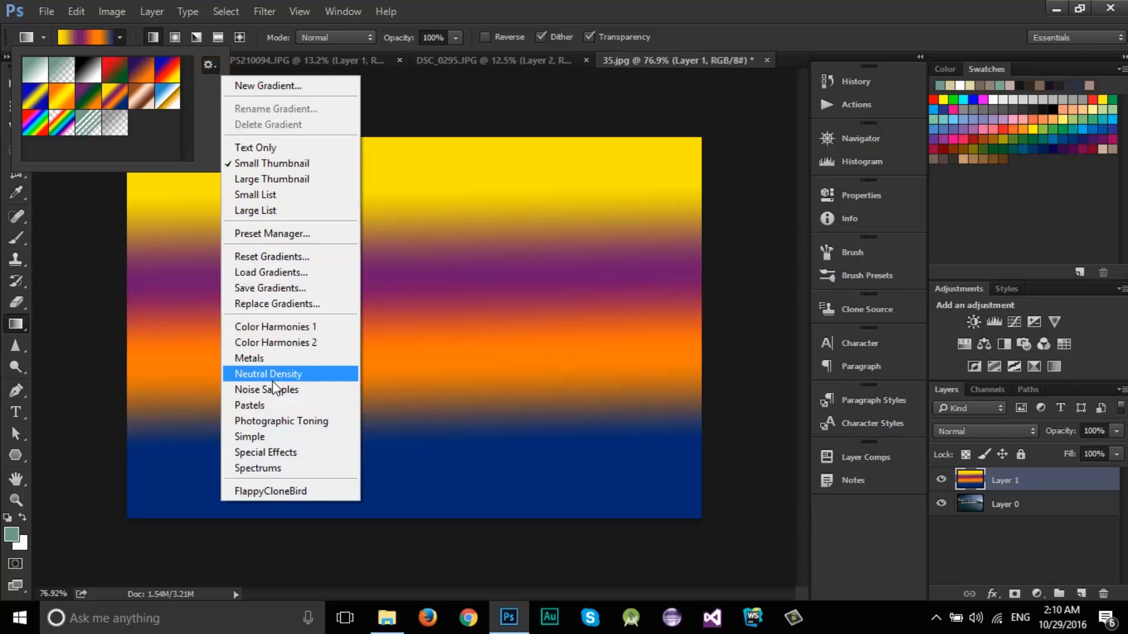
click(277, 343)
click(663, 246)
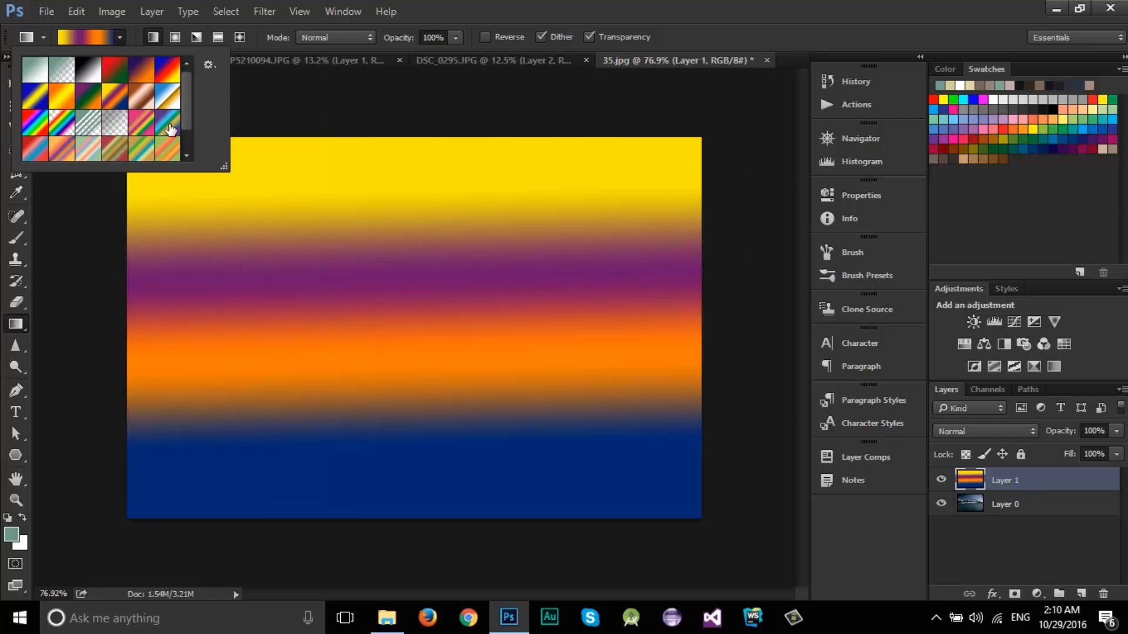
Try the tan, green, yellow and teal gradient preset at several angles on Layer 1, ending with a diagonal from upper right to lower left.
click(144, 148)
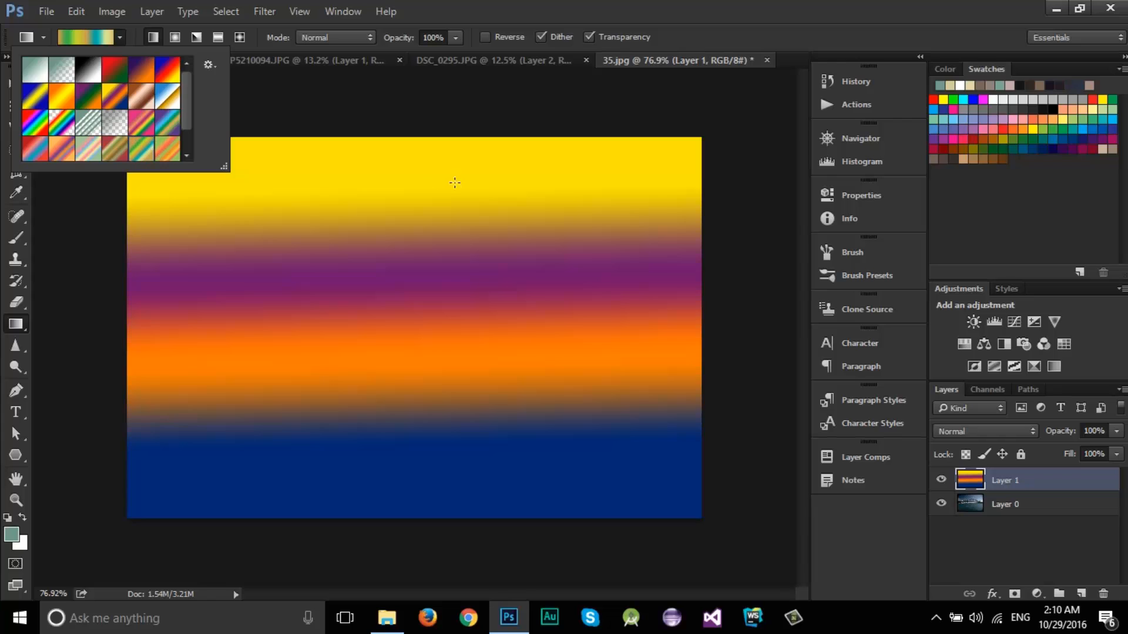
drag(458, 174, 465, 440)
drag(307, 367, 479, 279)
drag(433, 380, 491, 288)
drag(471, 286, 353, 344)
mouse_move(415, 232)
mouse_down()
mouse_move(379, 339)
mouse_move(299, 387)
mouse_up()
drag(541, 245, 278, 467)
drag(245, 430, 411, 289)
drag(607, 217, 228, 456)
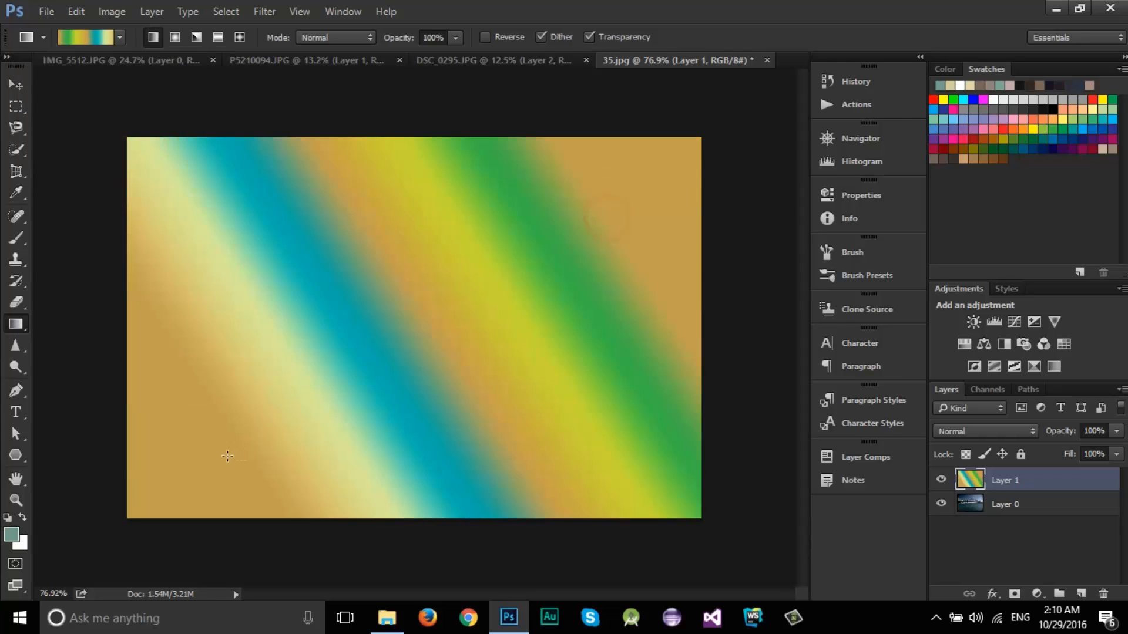
Hide Layer 1 and make Layer 0 the active layer.
click(16, 346)
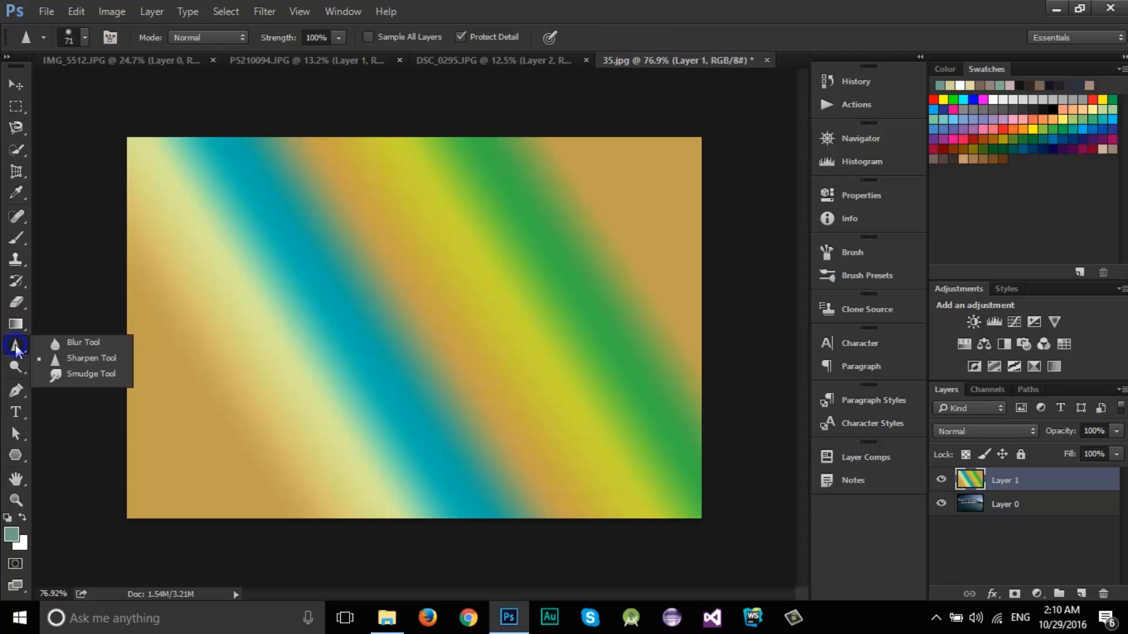
click(941, 479)
click(1013, 503)
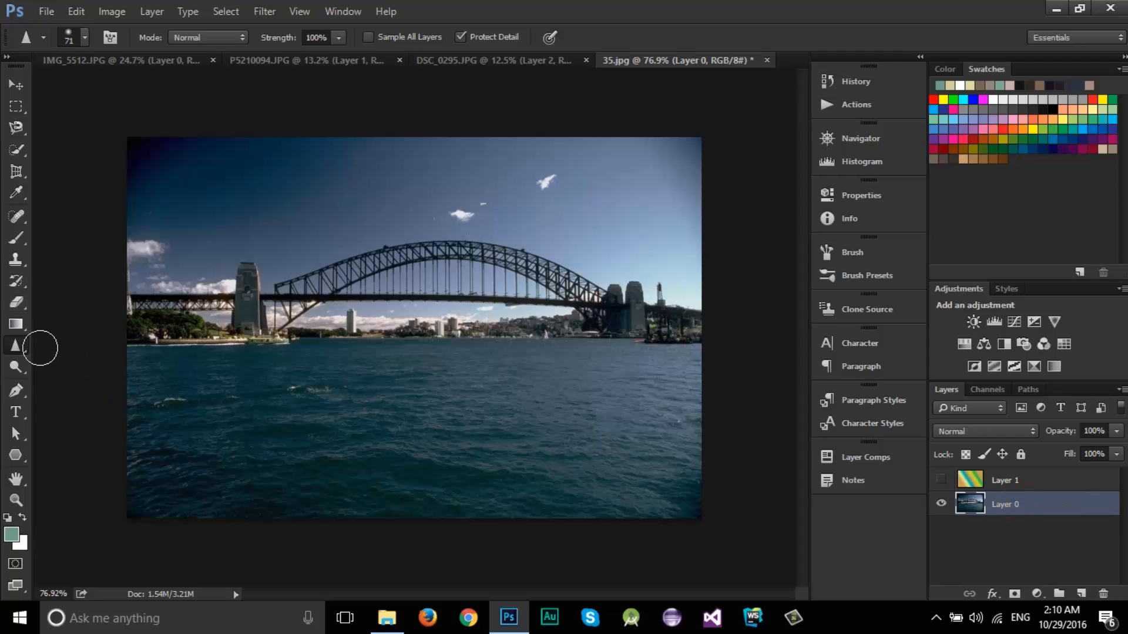
Blur the upper cloud in the sky using the Blur Tool with a 41 px brush.
click(16, 346)
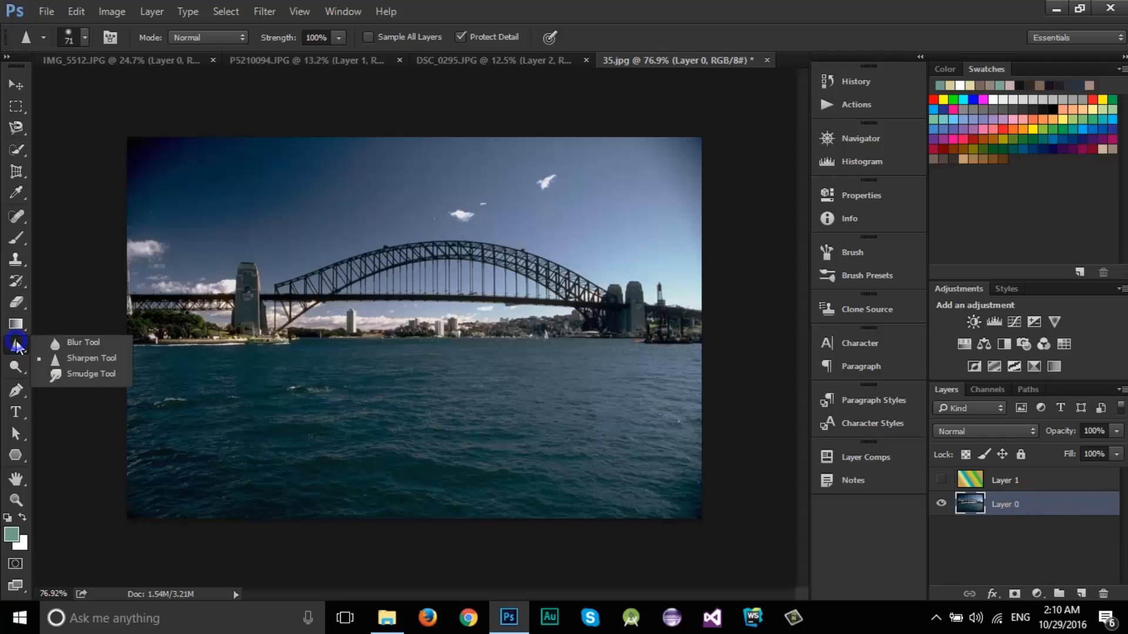
click(86, 342)
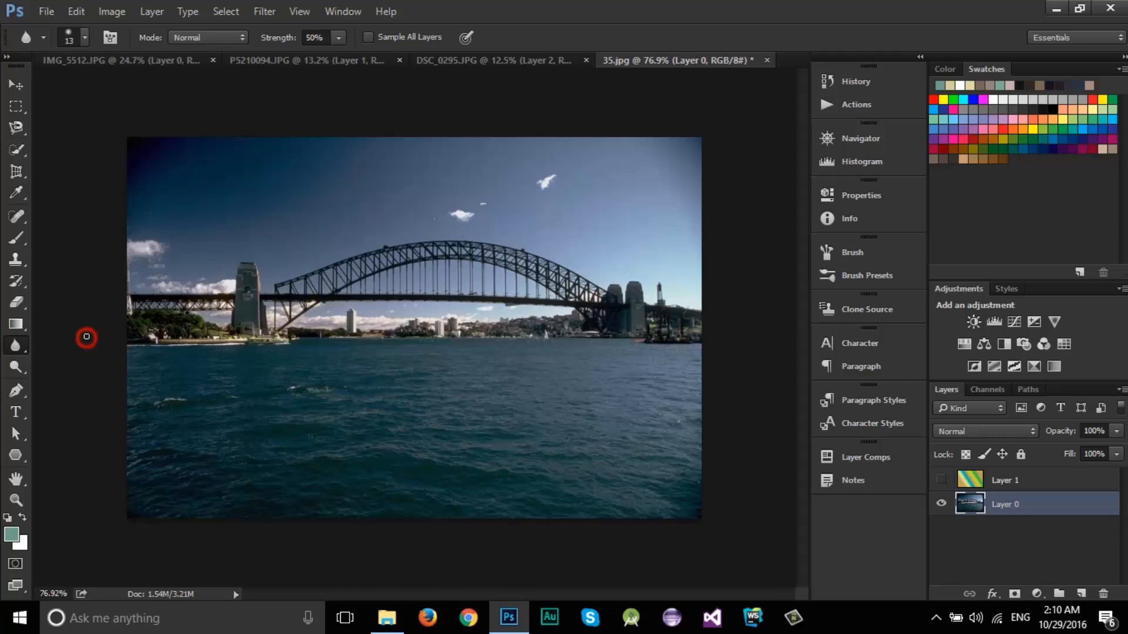
alt+scroll(650, 193, up, 3)
scroll(523, 75, up, 1)
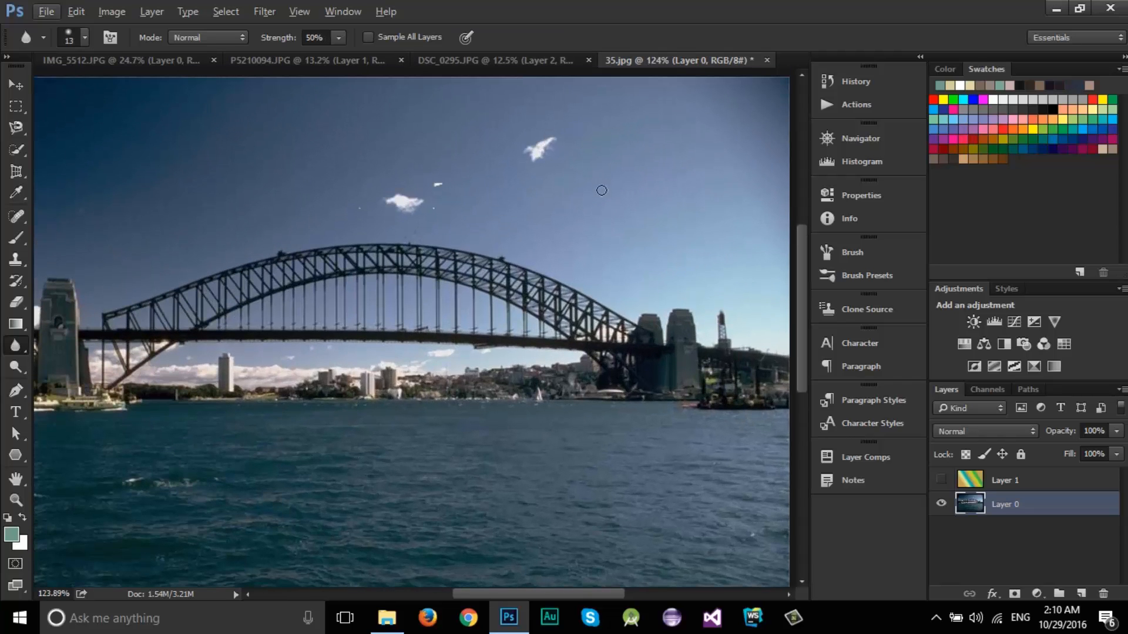
click(85, 39)
click(114, 90)
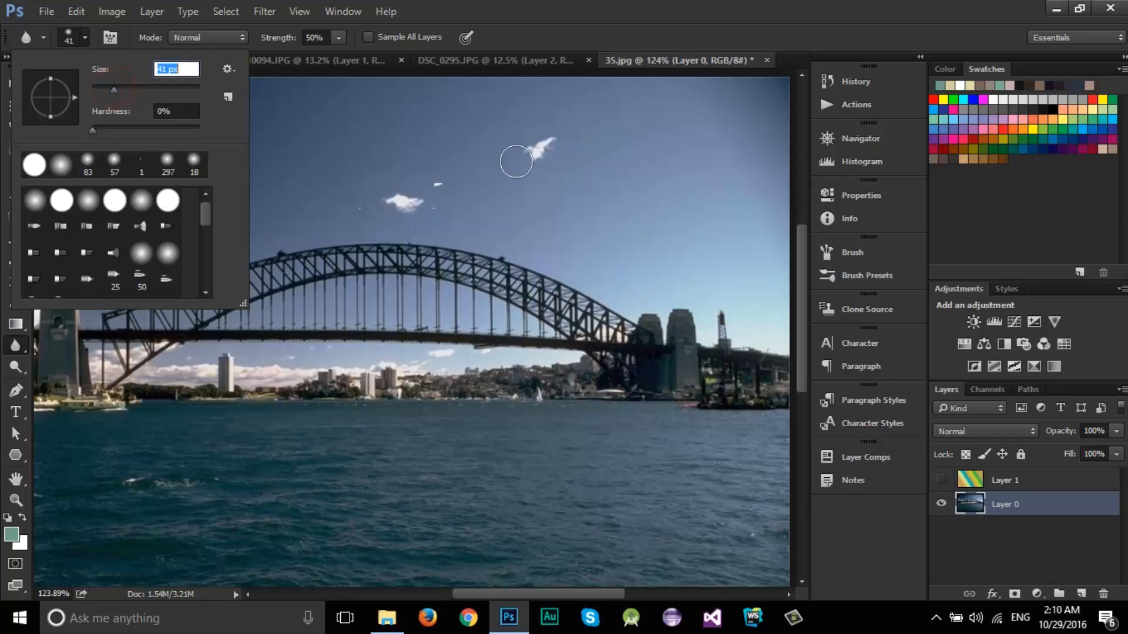
click(518, 164)
drag(541, 133, 497, 164)
drag(582, 136, 487, 165)
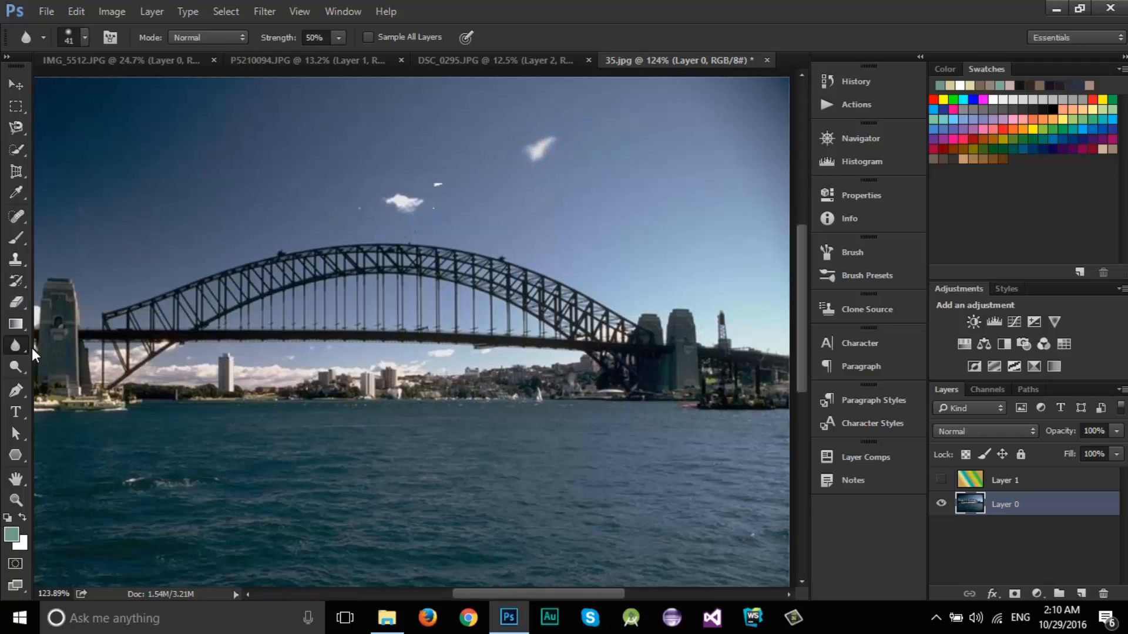
Paint over the lower cloud just above the arch with the Sharpen Tool.
right_click(16, 346)
click(83, 358)
mouse_move(377, 194)
mouse_down()
mouse_move(421, 191)
mouse_move(376, 196)
mouse_move(418, 201)
mouse_move(447, 184)
mouse_move(403, 219)
mouse_move(431, 195)
mouse_move(420, 200)
mouse_move(473, 204)
mouse_move(402, 185)
mouse_move(448, 225)
mouse_move(413, 195)
mouse_move(364, 200)
mouse_move(431, 185)
mouse_move(340, 215)
mouse_move(451, 202)
mouse_move(344, 207)
mouse_move(361, 218)
mouse_move(505, 221)
mouse_move(325, 220)
mouse_move(460, 195)
mouse_move(363, 195)
mouse_move(490, 188)
mouse_move(370, 181)
mouse_move(409, 155)
mouse_move(426, 166)
mouse_move(389, 193)
mouse_move(418, 209)
mouse_move(442, 169)
mouse_up()
Smear the upper cloud with the Smudge Tool.
right_click(15, 347)
click(94, 374)
mouse_move(546, 148)
mouse_down()
mouse_move(457, 145)
mouse_move(582, 152)
mouse_up()
click(534, 157)
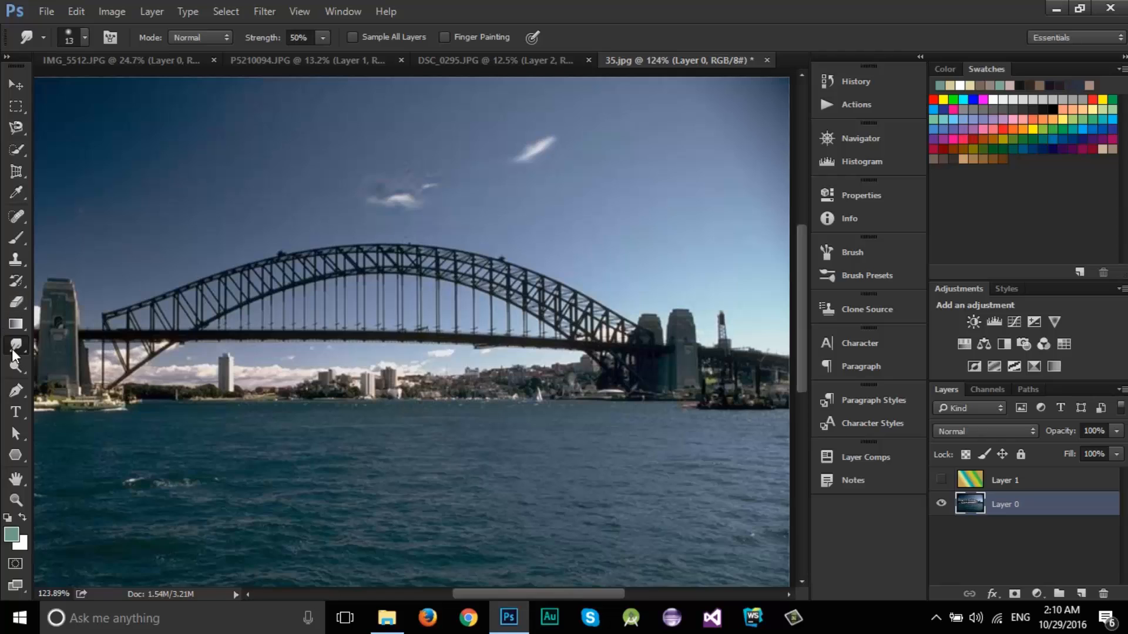
Darken the sky around the upper cloud and the towers at the bridge's right end with the Burn Tool.
click(15, 367)
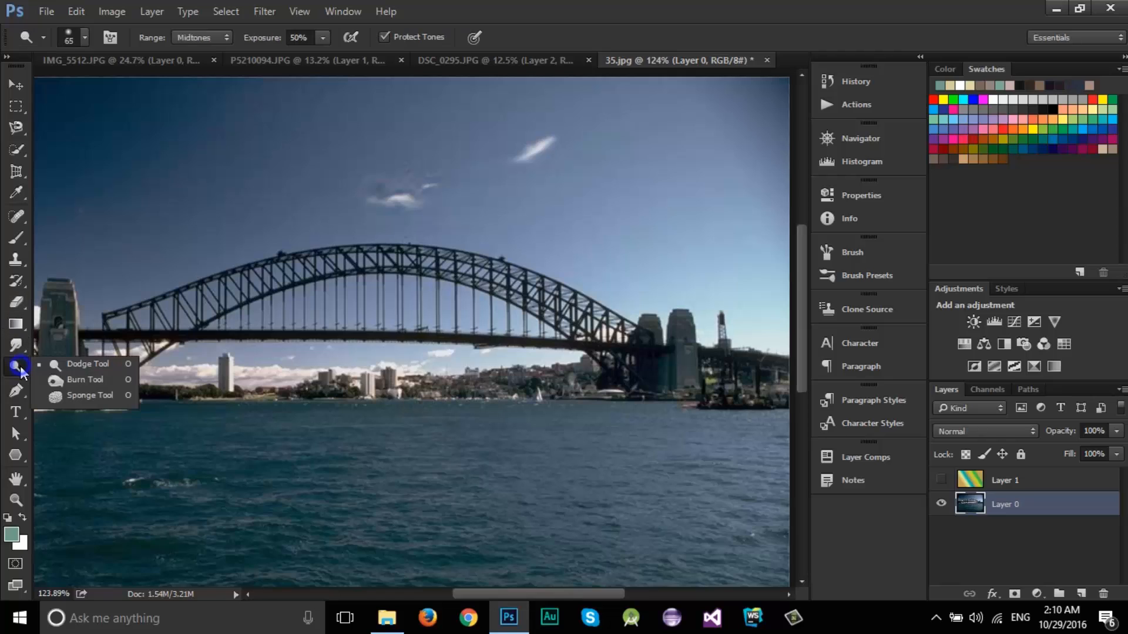
click(79, 379)
mouse_move(528, 151)
mouse_down()
mouse_move(552, 138)
mouse_move(485, 175)
mouse_move(536, 148)
mouse_up()
mouse_move(585, 330)
mouse_down()
mouse_move(391, 288)
mouse_move(443, 274)
mouse_move(227, 331)
mouse_move(108, 333)
mouse_move(141, 349)
mouse_move(112, 364)
mouse_up()
mouse_move(511, 316)
mouse_down()
mouse_move(698, 314)
mouse_move(524, 347)
mouse_move(636, 366)
mouse_move(700, 306)
mouse_move(739, 346)
mouse_move(742, 374)
mouse_move(740, 320)
mouse_move(726, 338)
mouse_move(740, 360)
mouse_move(626, 321)
mouse_move(729, 347)
mouse_move(735, 332)
mouse_move(640, 359)
mouse_move(748, 374)
mouse_up()
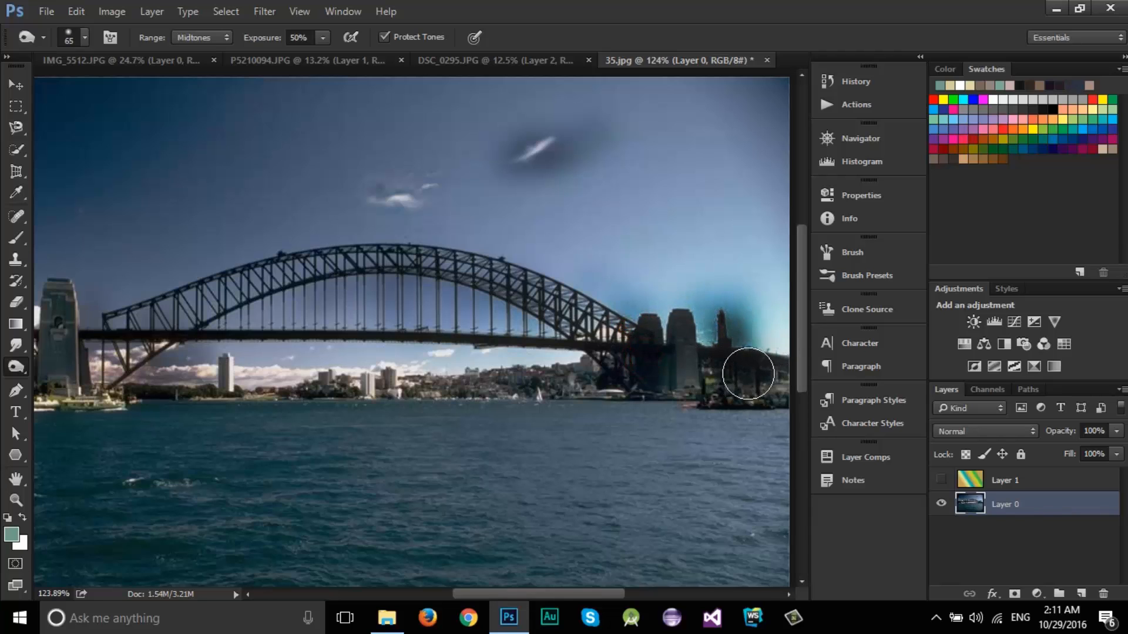
right_click(10, 371)
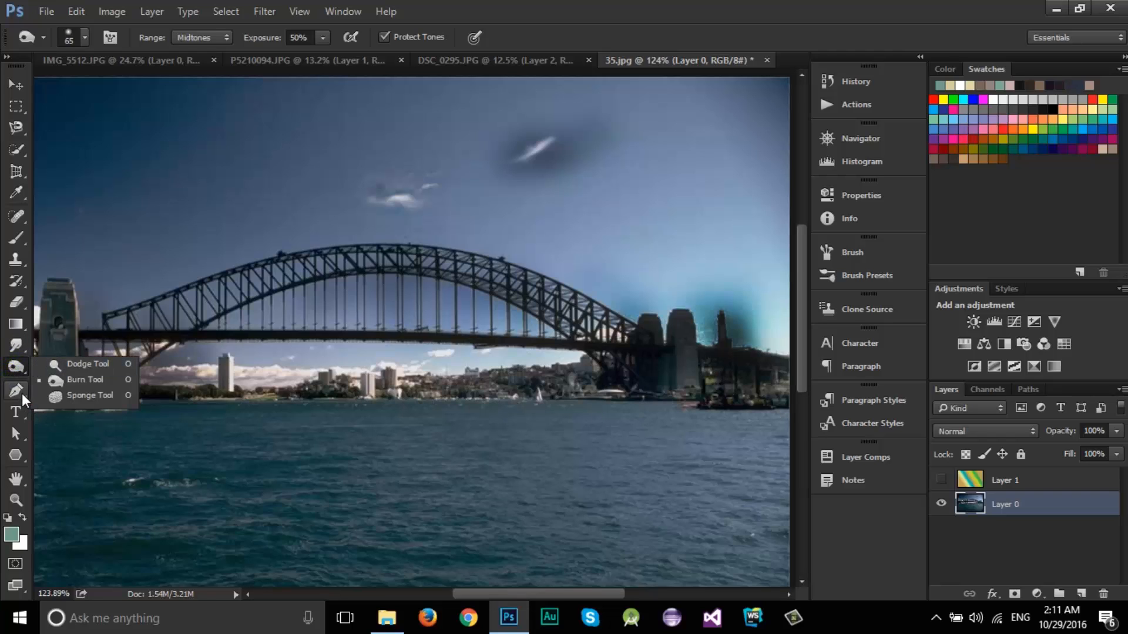
Place an 18 pt Arial Bold text line reading "sdfsdfsdflksdlf" over the top of the bridge arch.
click(18, 392)
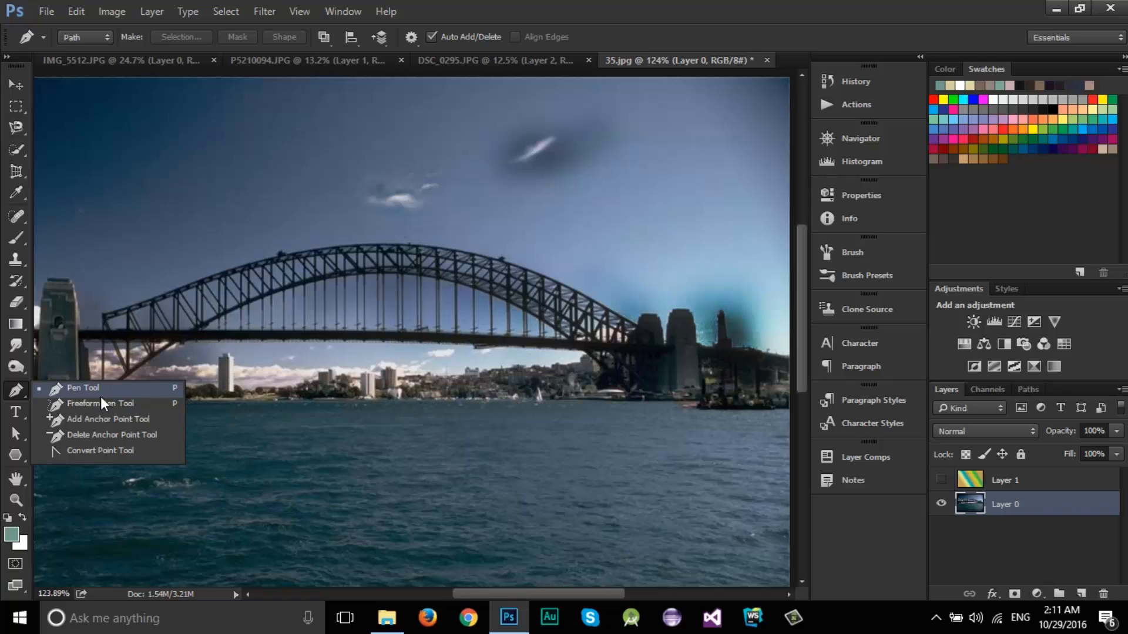
click(23, 415)
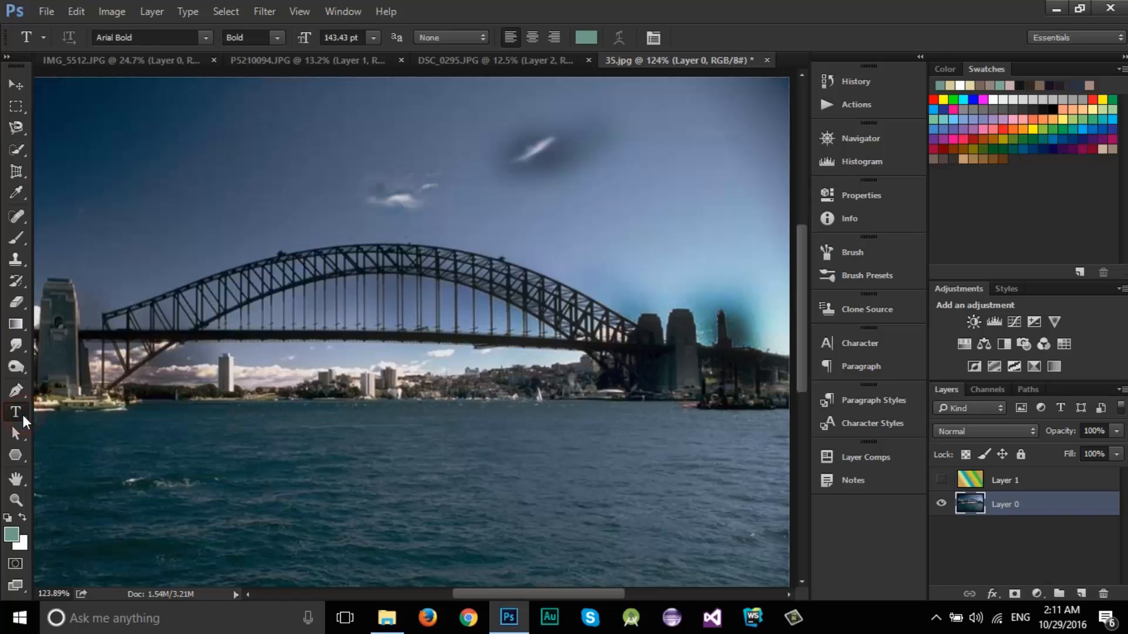
click(404, 259)
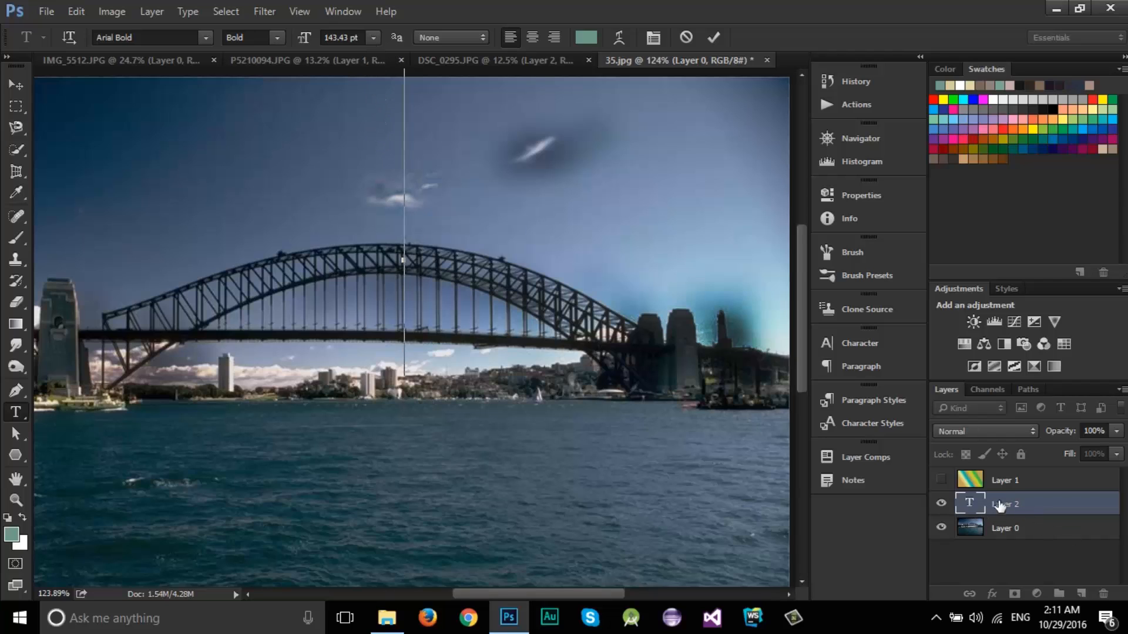
click(373, 37)
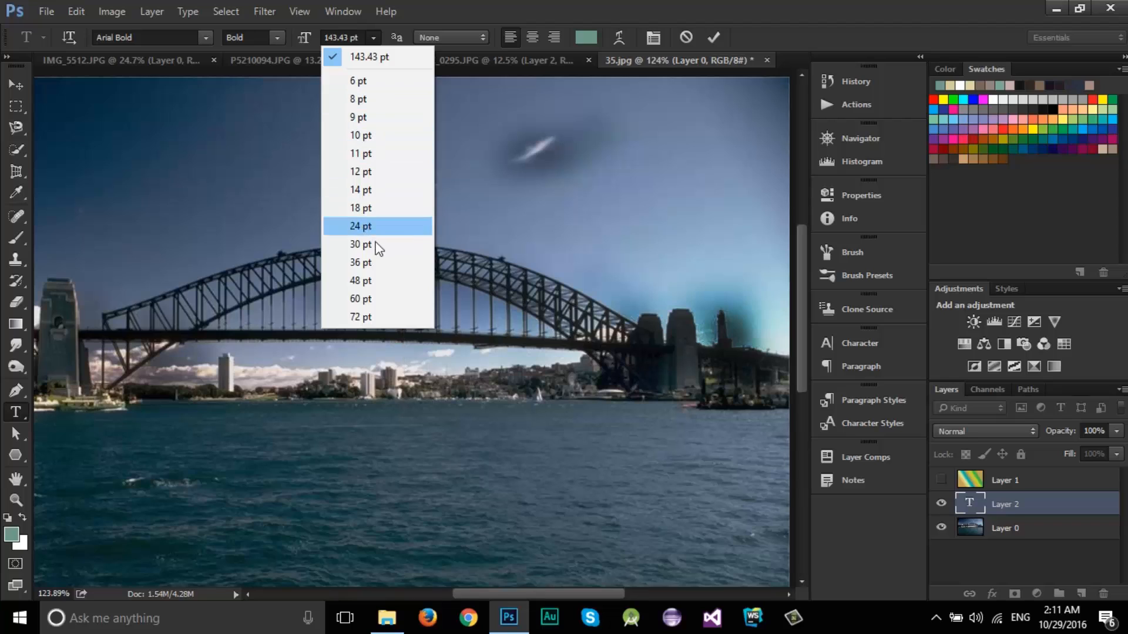
click(360, 208)
text(sdfsdfsdflksdlf)
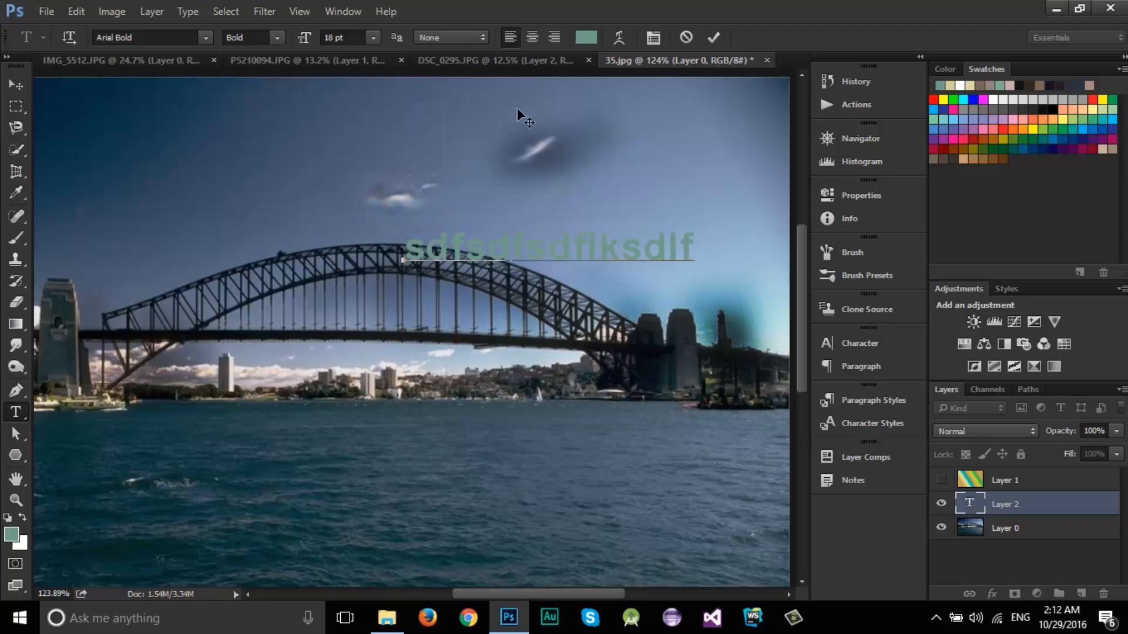
Set the colour of the whole text line to white (ffffff).
key(ctrl+a)
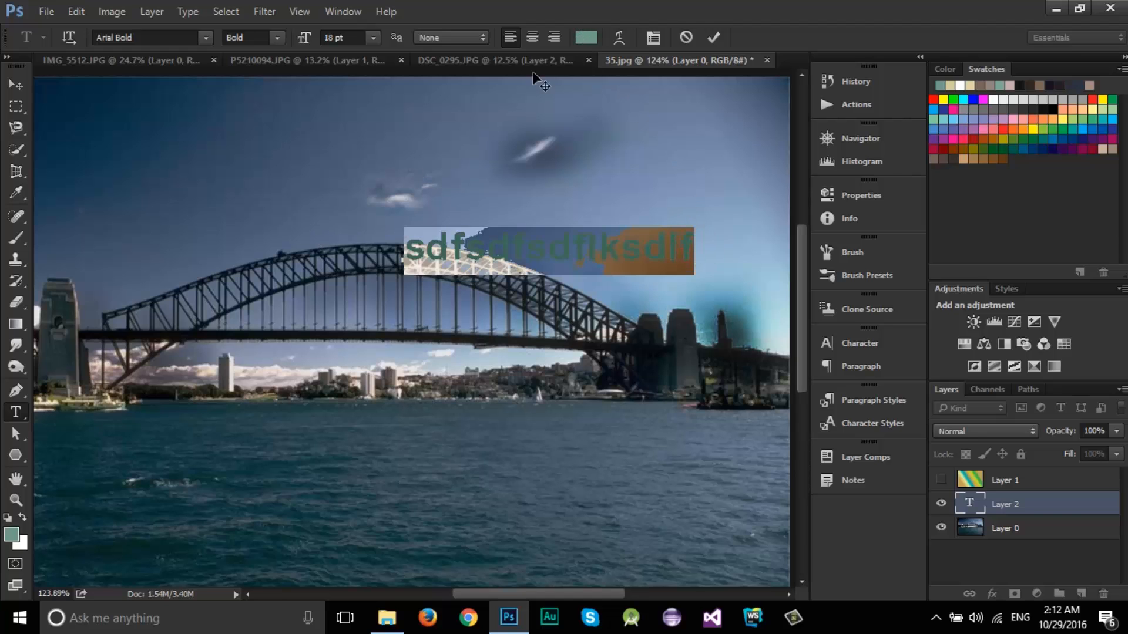
click(586, 37)
click(676, 172)
click(1031, 164)
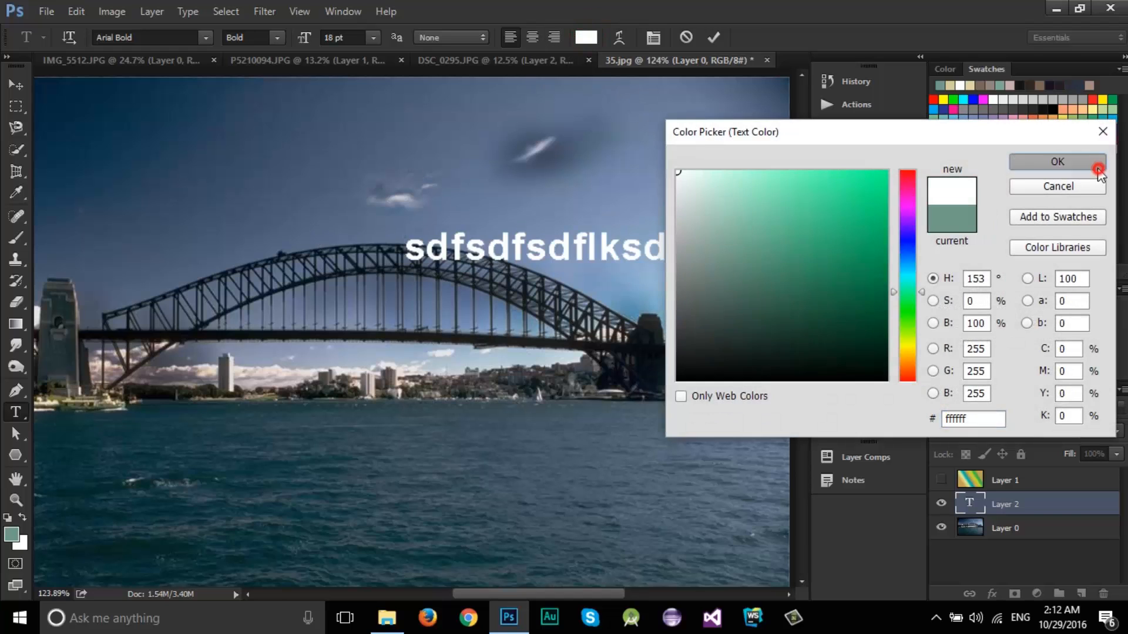
Add two more lines below the first text line, each reading "sdflkjsdf".
click(680, 247)
click(696, 251)
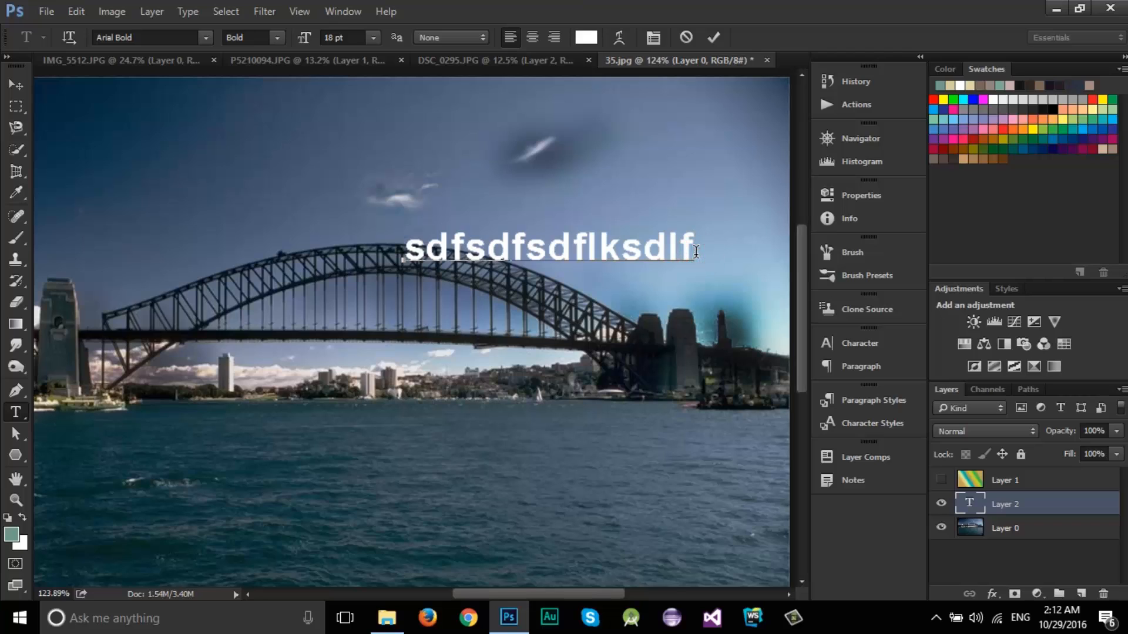
key(Return)
text(sdflkjsdf)
key(Return)
text(sdflkjsdf)
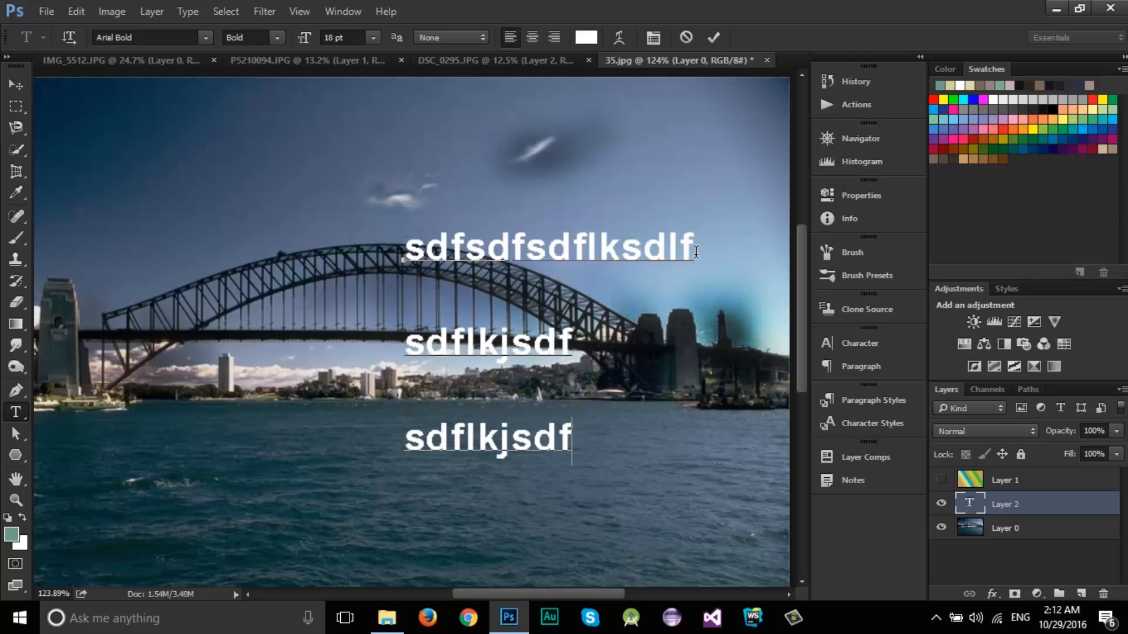
Tighten all three text lines to 34.63 pt leading and -40 tracking.
drag(410, 241, 570, 357)
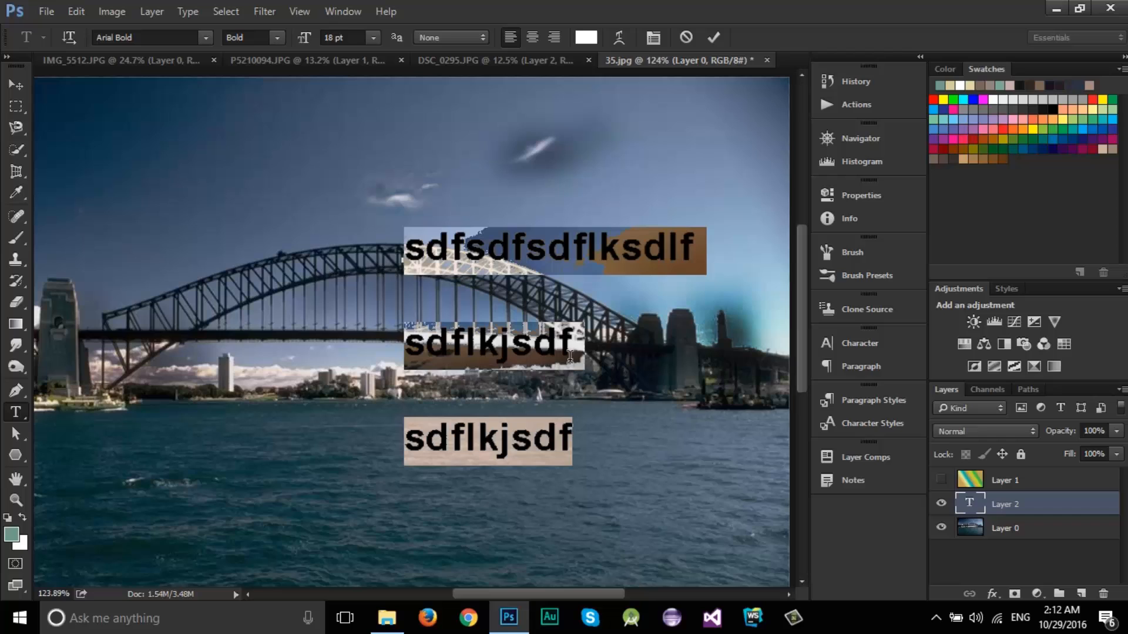
click(863, 345)
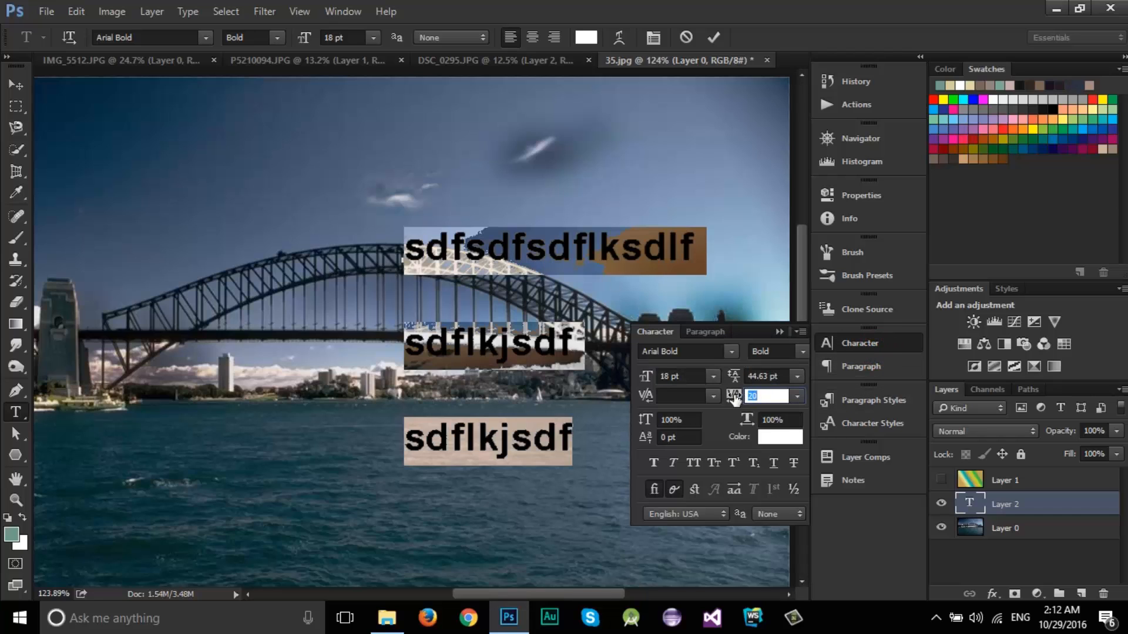
mouse_move(734, 398)
mouse_down()
mouse_move(718, 395)
mouse_move(744, 398)
mouse_move(725, 386)
mouse_up()
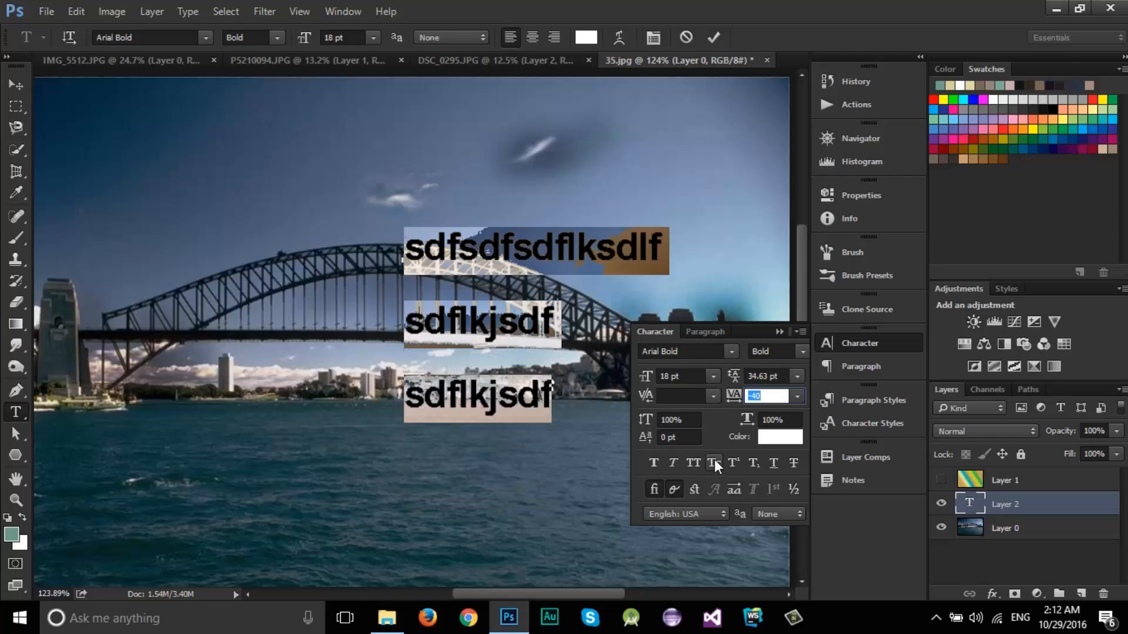
Try faux italic on the selected text, switch it off and apply All Caps instead.
click(674, 463)
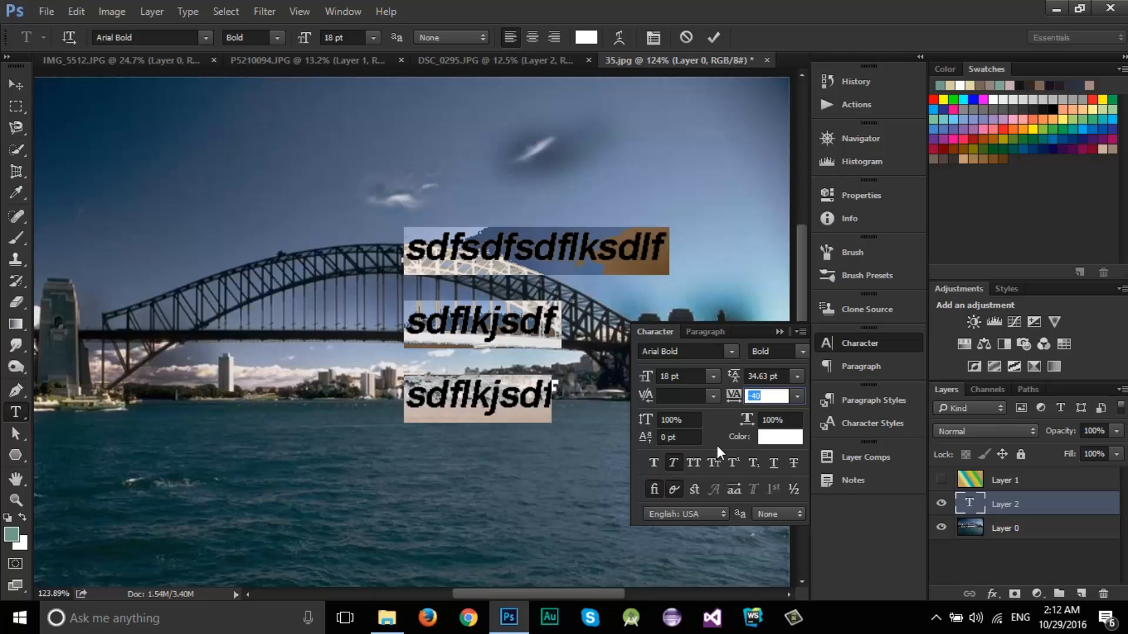
click(694, 463)
click(674, 462)
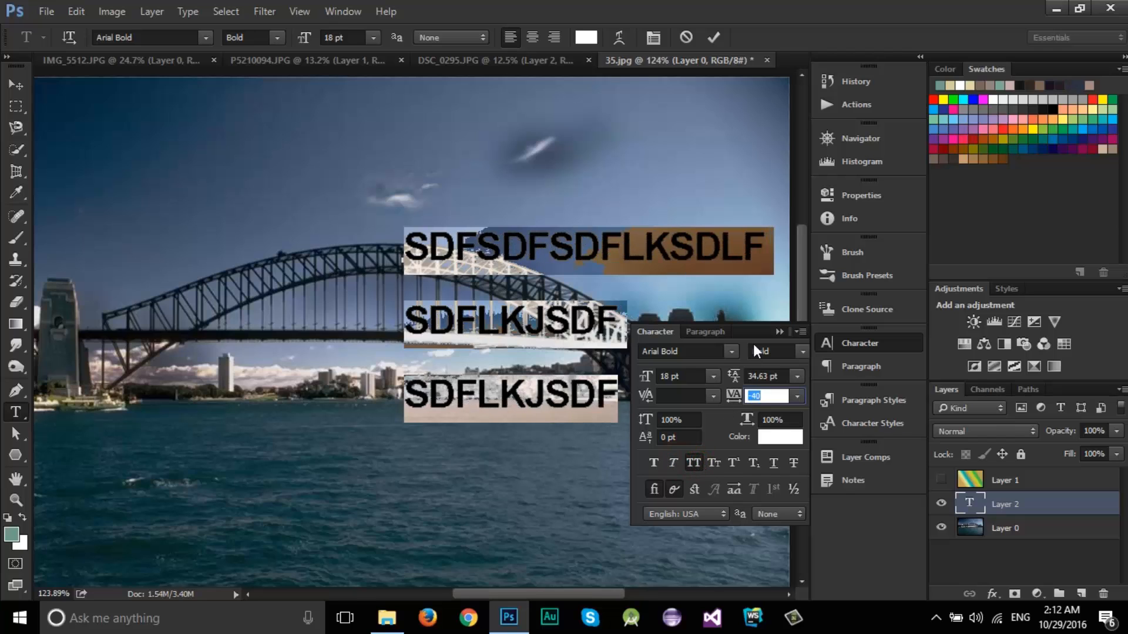
click(775, 332)
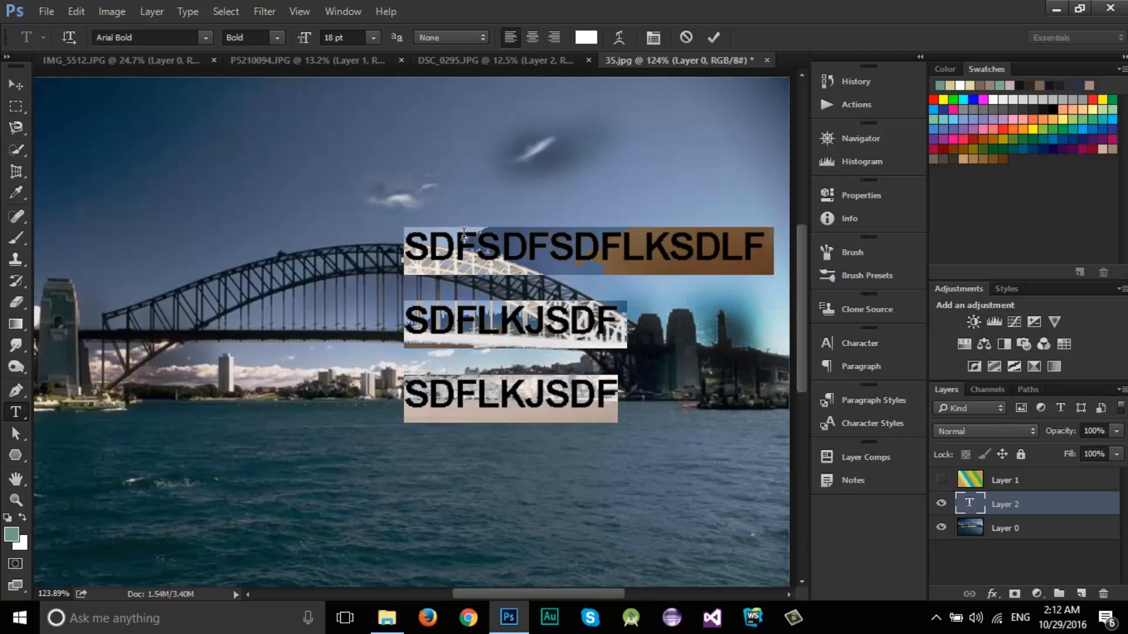
Try warp styles such as Arch and Shell Upper on the selected text and discard the warp.
click(618, 37)
click(588, 168)
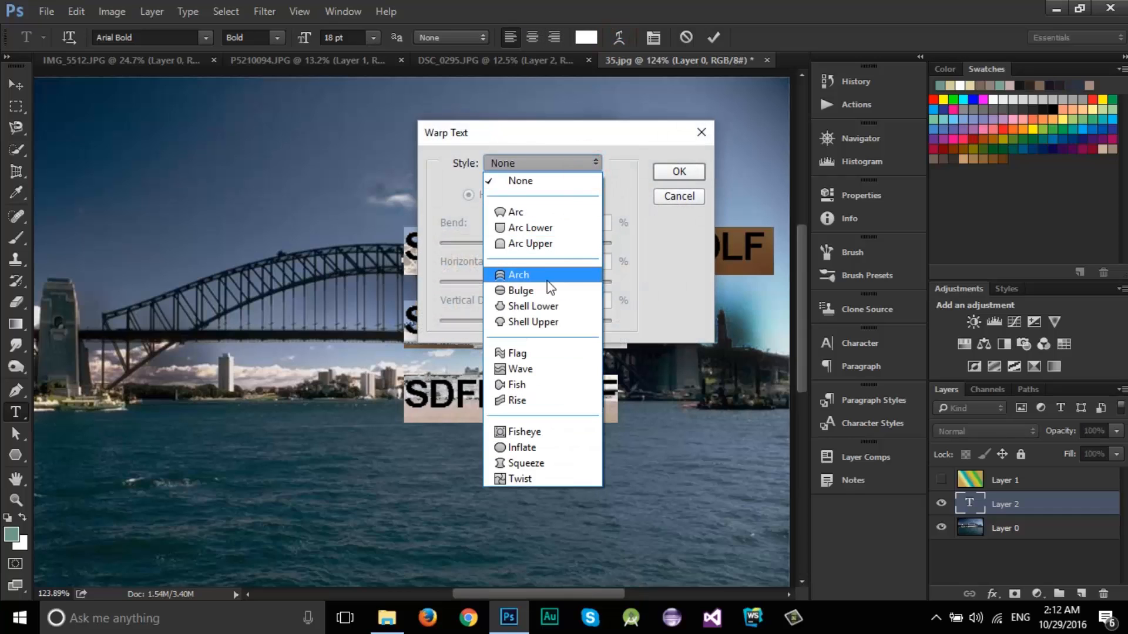
click(547, 274)
drag(570, 152, 237, 176)
click(223, 187)
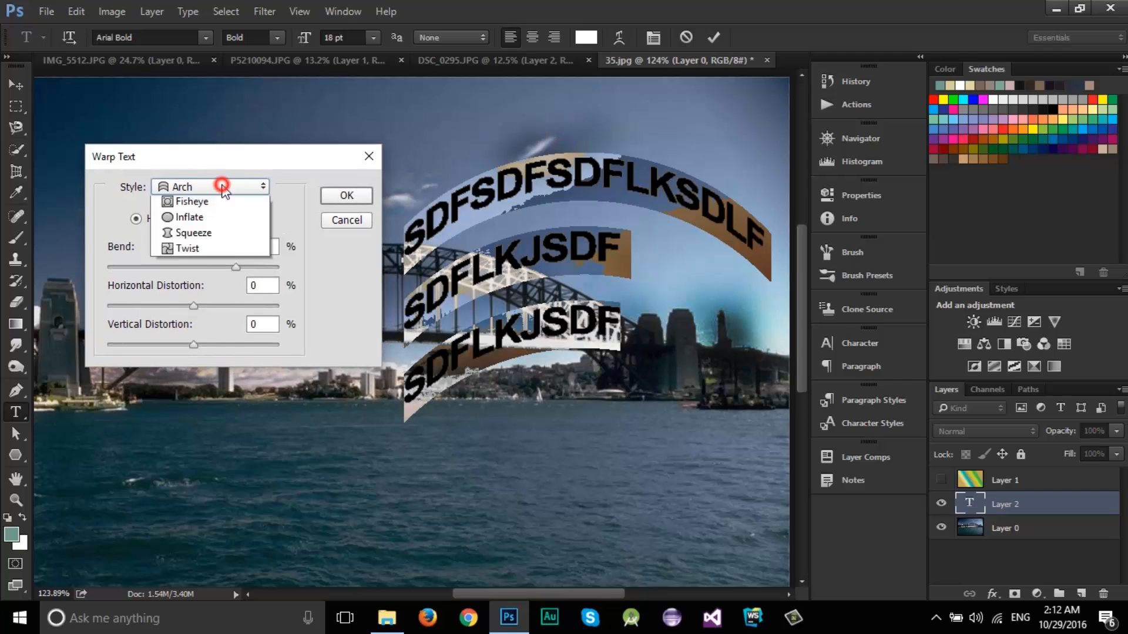
click(212, 343)
click(231, 186)
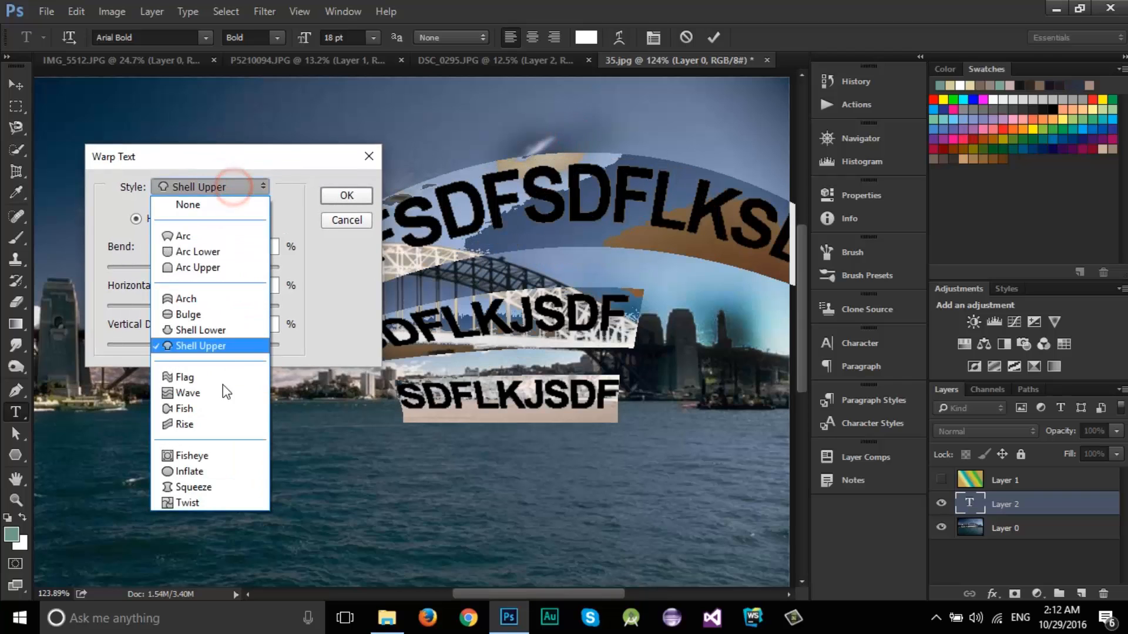
click(223, 386)
click(344, 220)
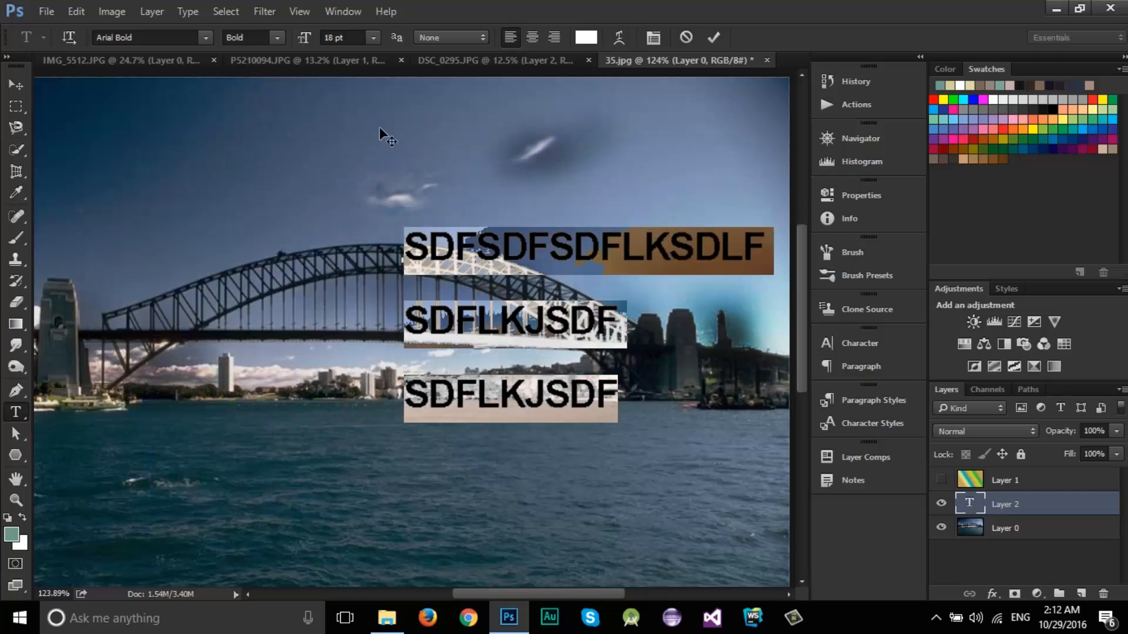
Try other fonts such as Arial Black and Arial Italic on the selected text.
click(206, 39)
click(195, 246)
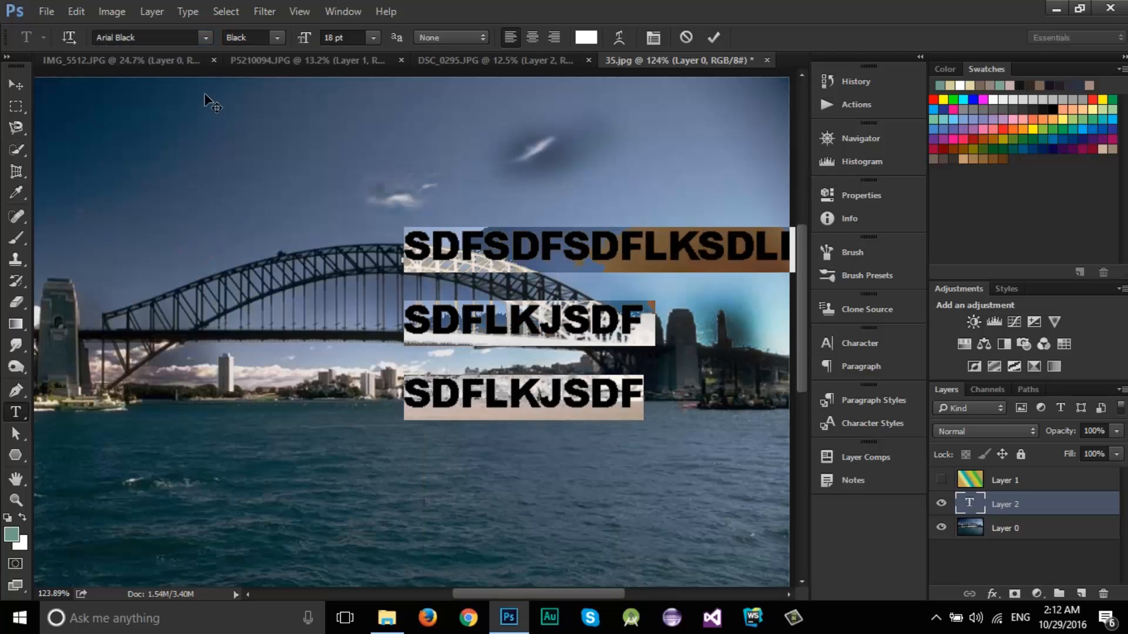
click(203, 37)
click(215, 192)
click(203, 37)
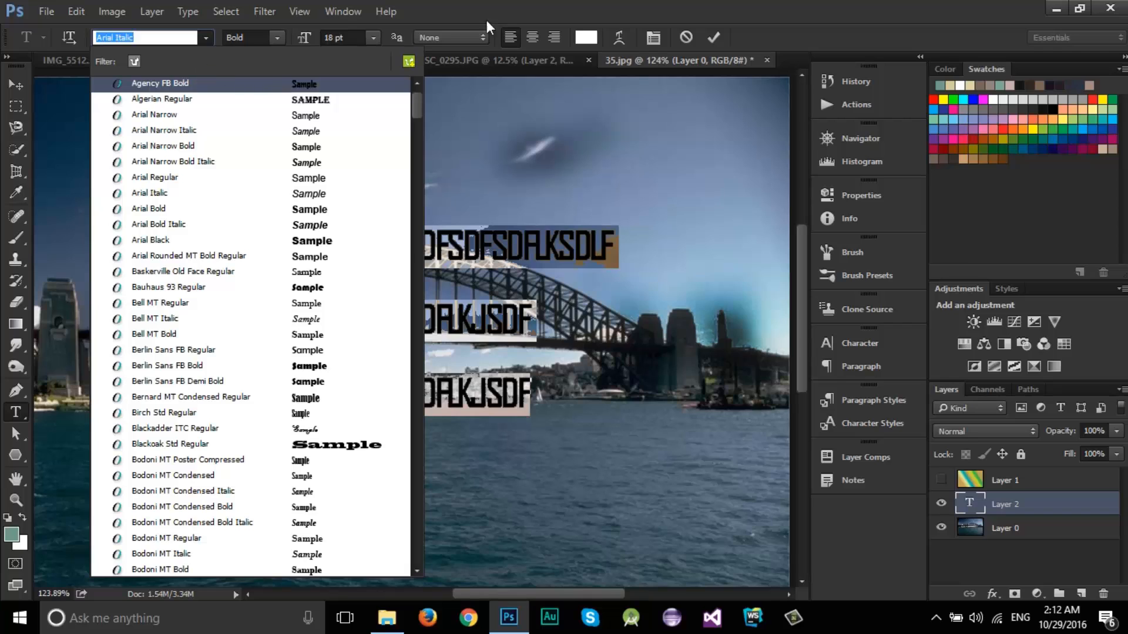
click(487, 20)
Hide the text layer and draw a rectangle shape about 304 by 206 px across the bridge's arch.
click(940, 503)
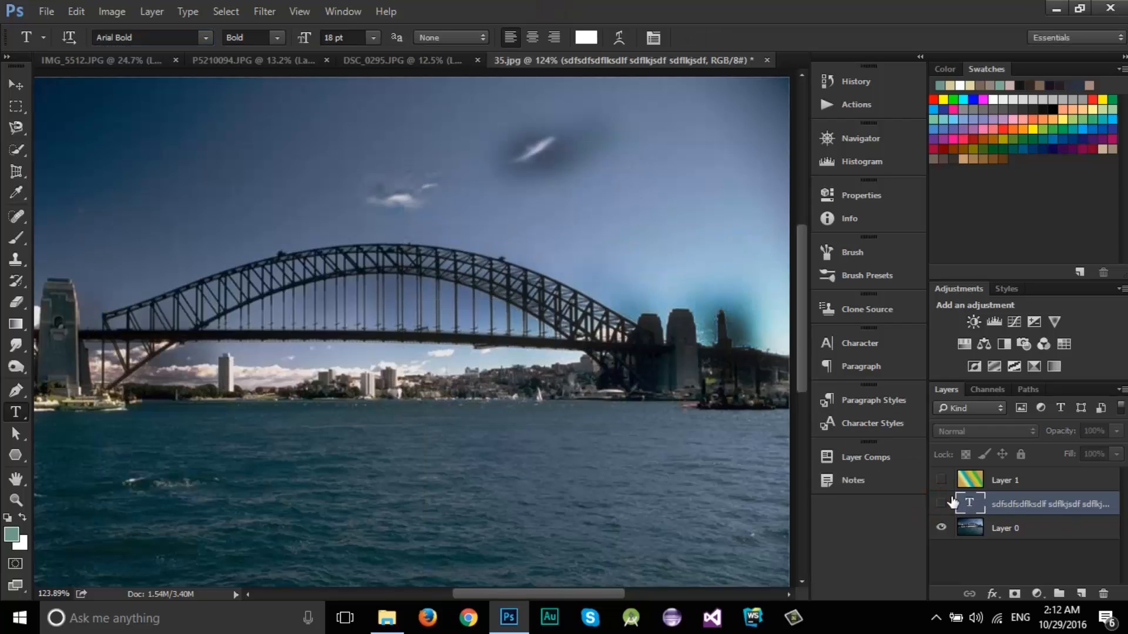
click(16, 435)
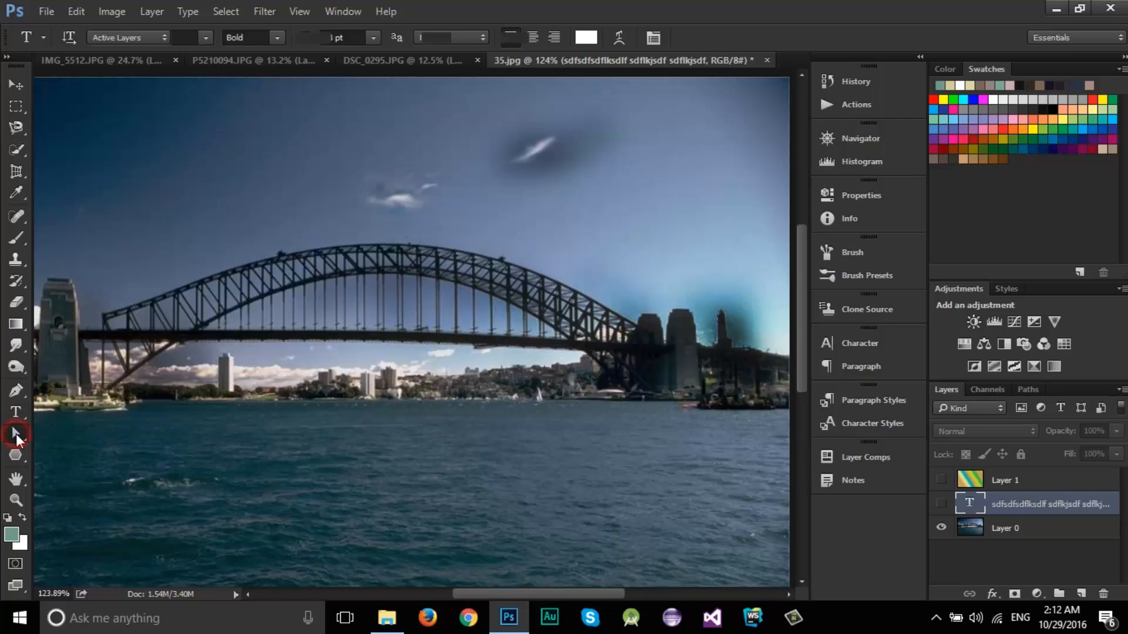
right_click(16, 435)
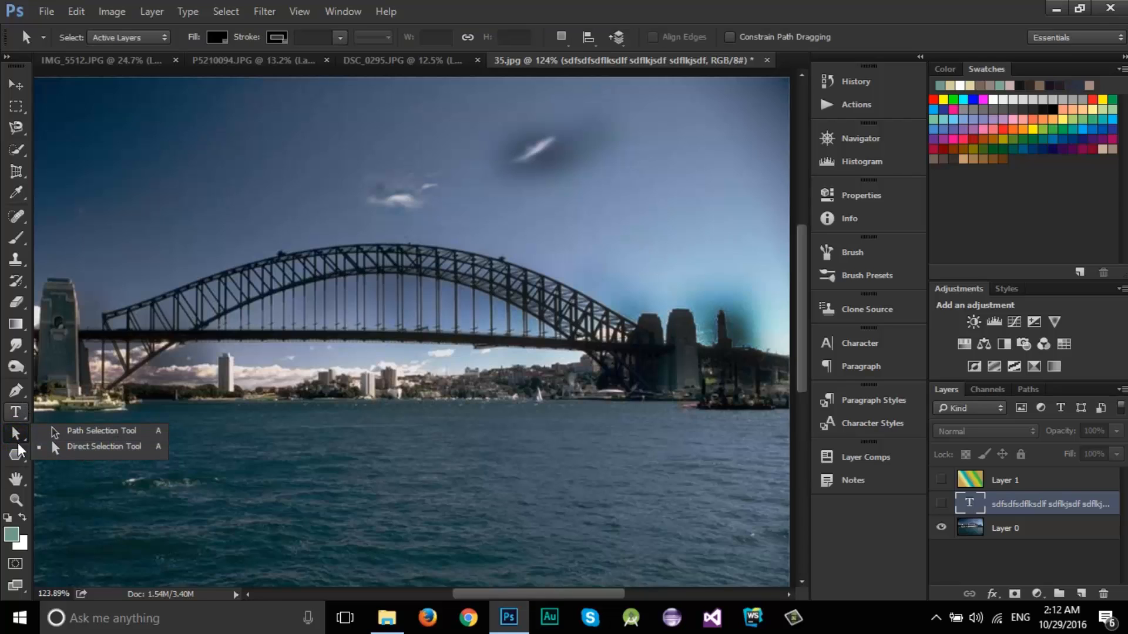
click(20, 456)
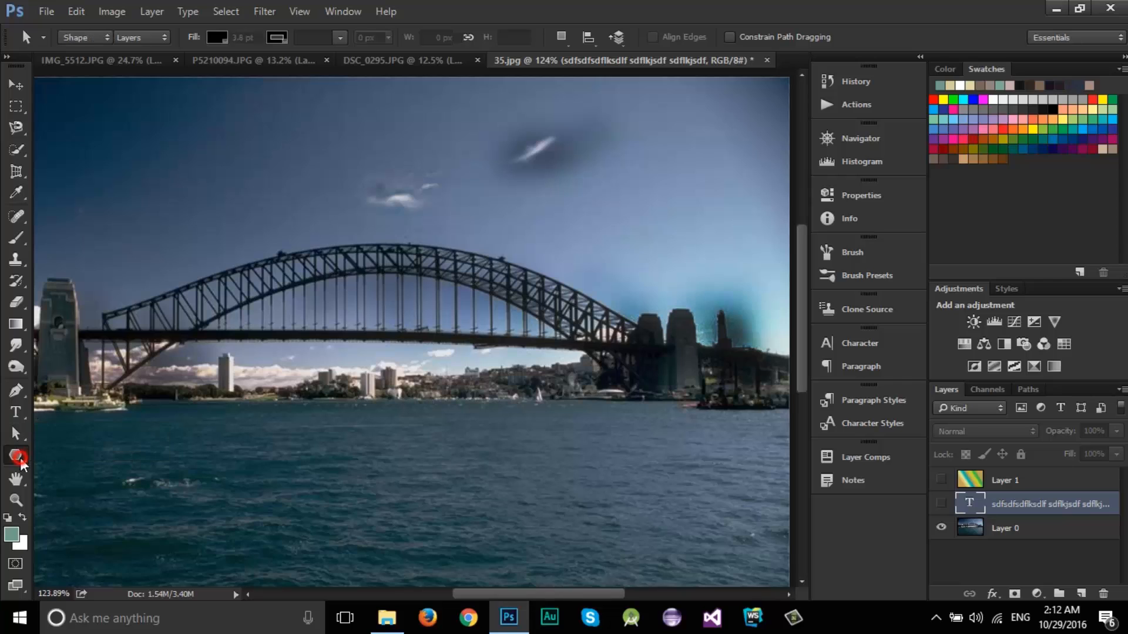
right_click(20, 455)
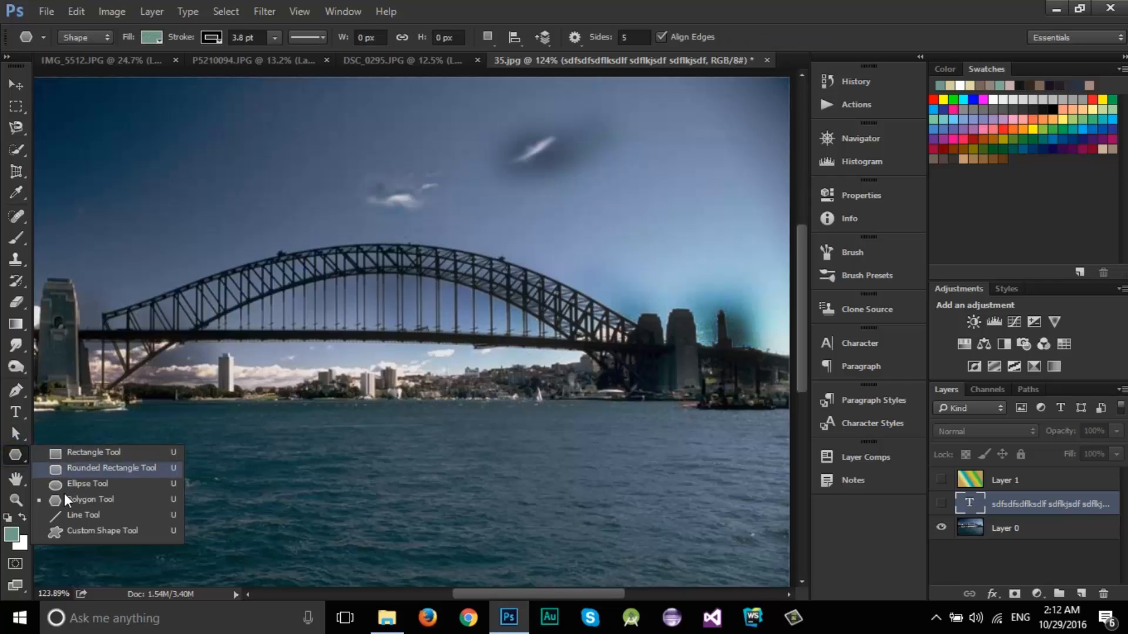
click(79, 453)
drag(190, 219, 501, 429)
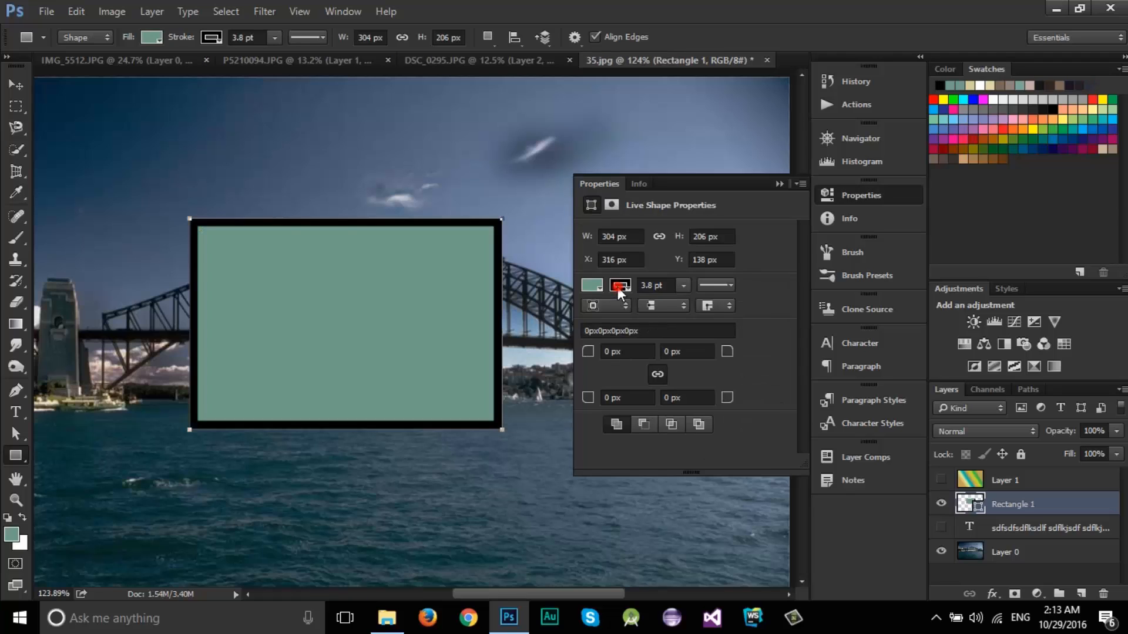
Thicken the rectangle's black stroke to 13.29 pt.
click(618, 287)
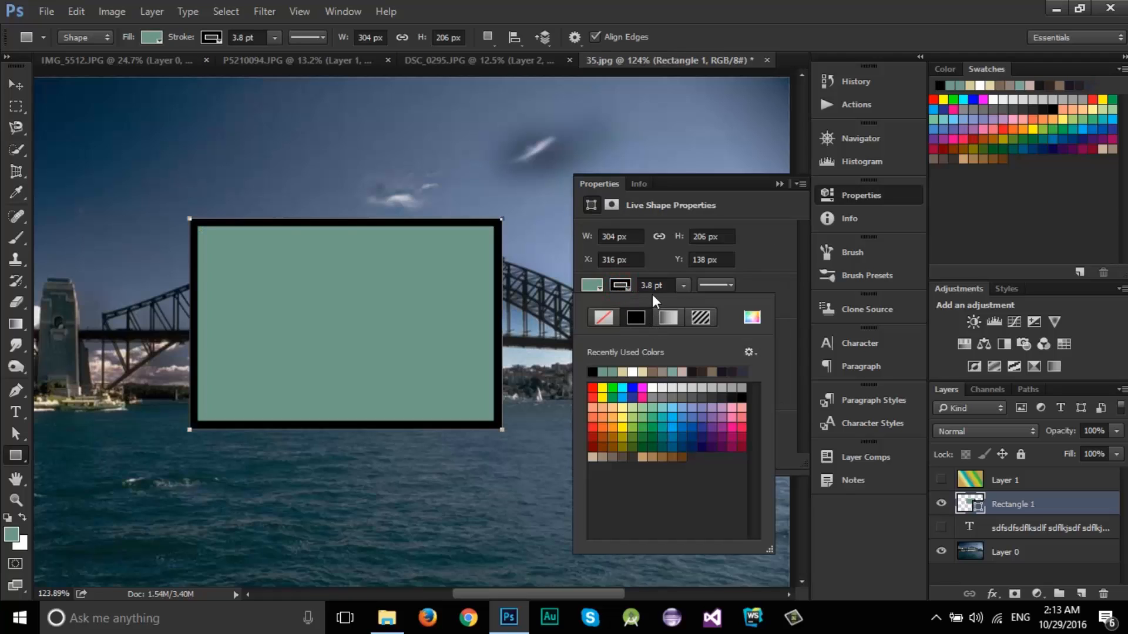
click(684, 287)
click(697, 303)
Try several fill colours on the rectangle, leave it with no fill, and check its mask properties.
click(596, 286)
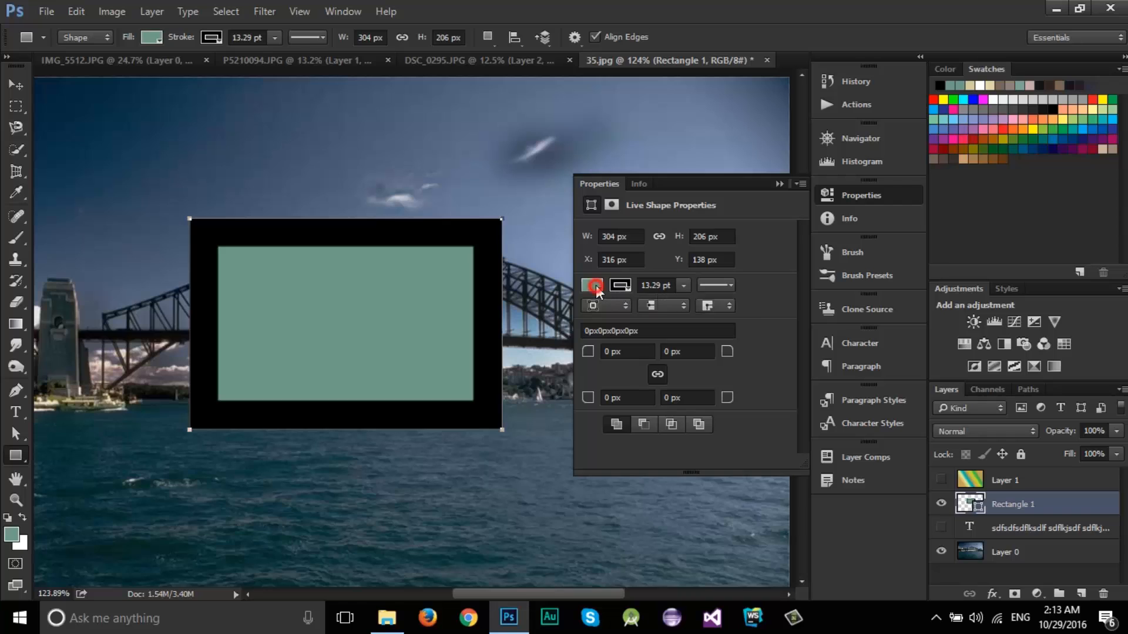
click(685, 417)
click(712, 428)
click(663, 418)
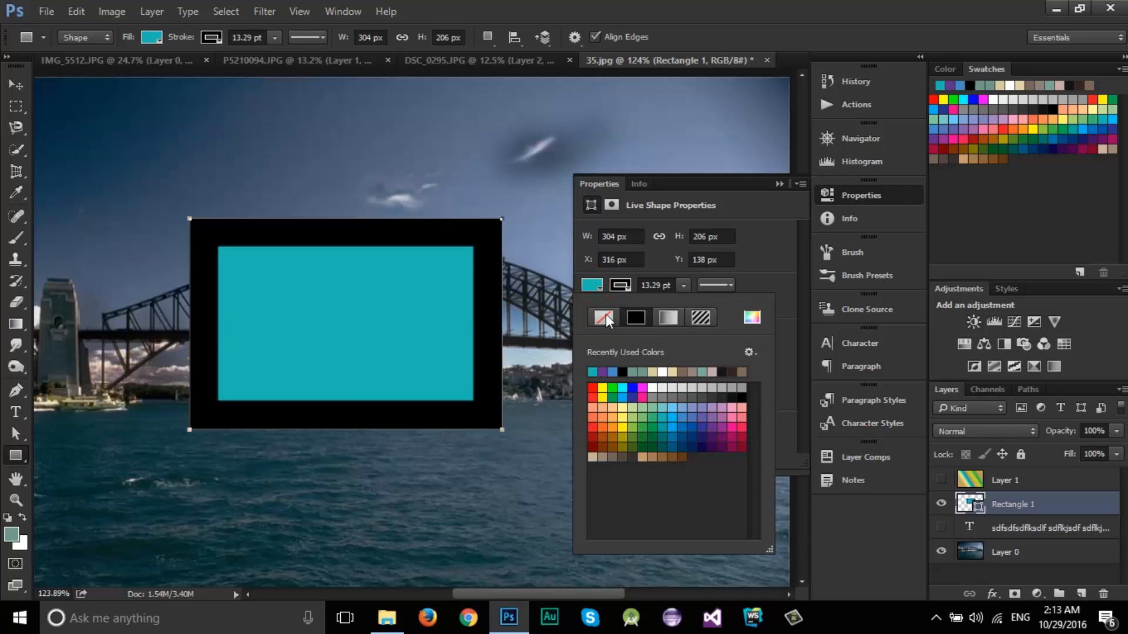
click(606, 316)
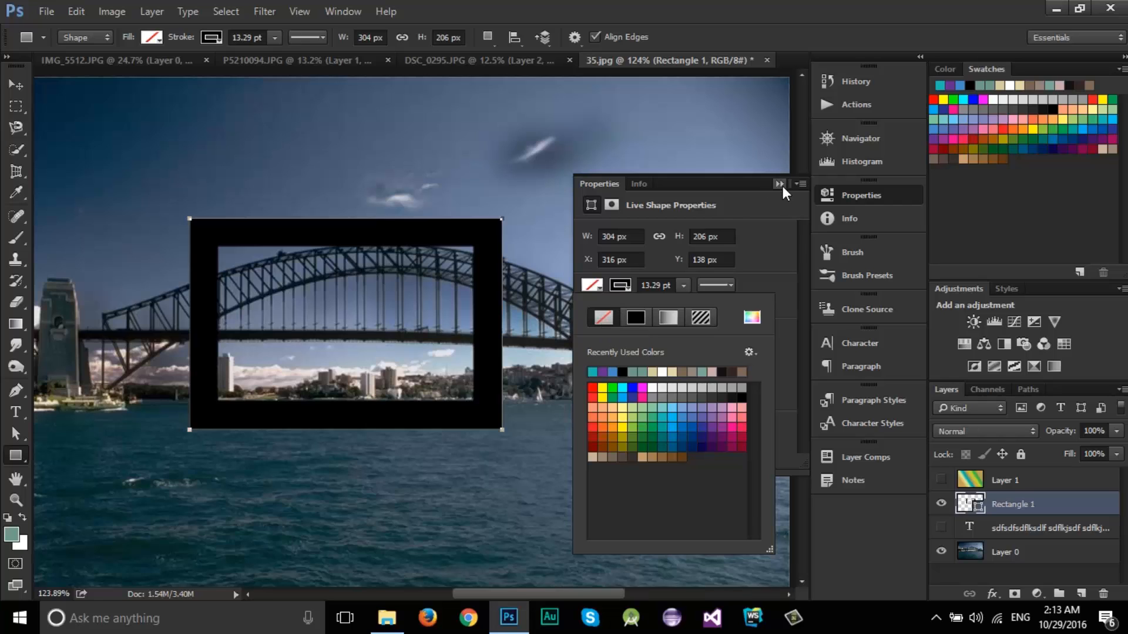
click(617, 205)
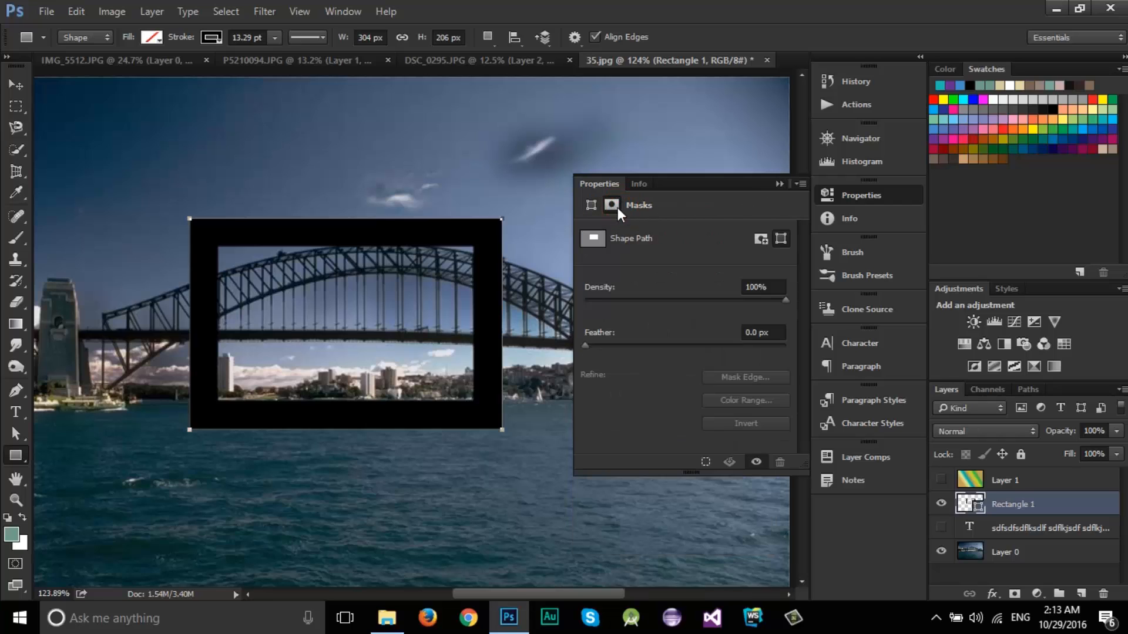
click(591, 205)
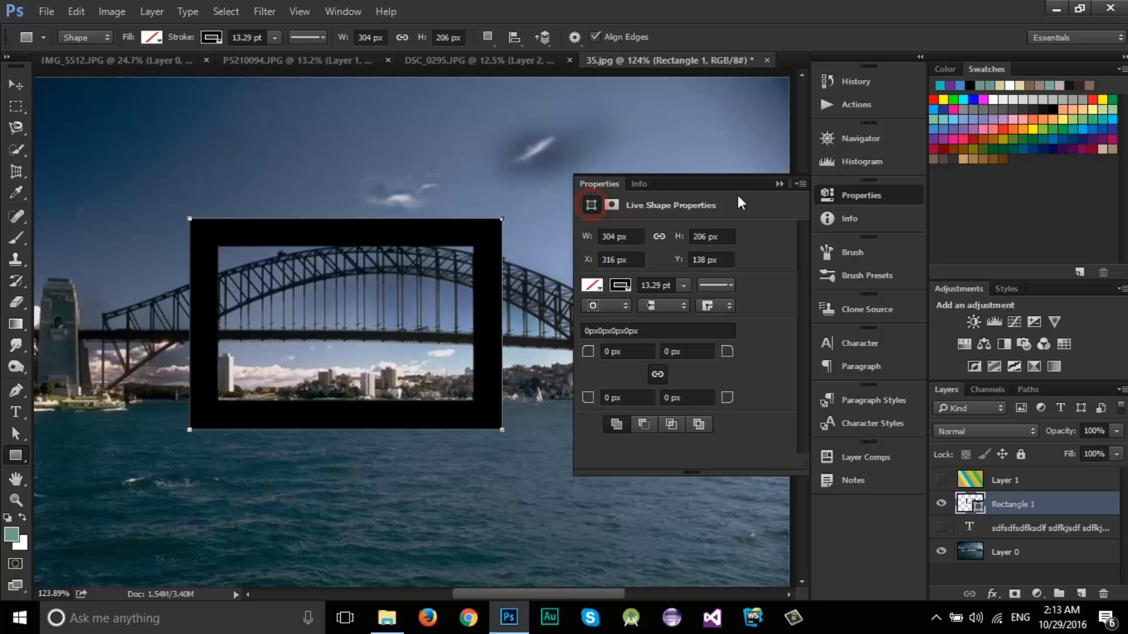
click(783, 184)
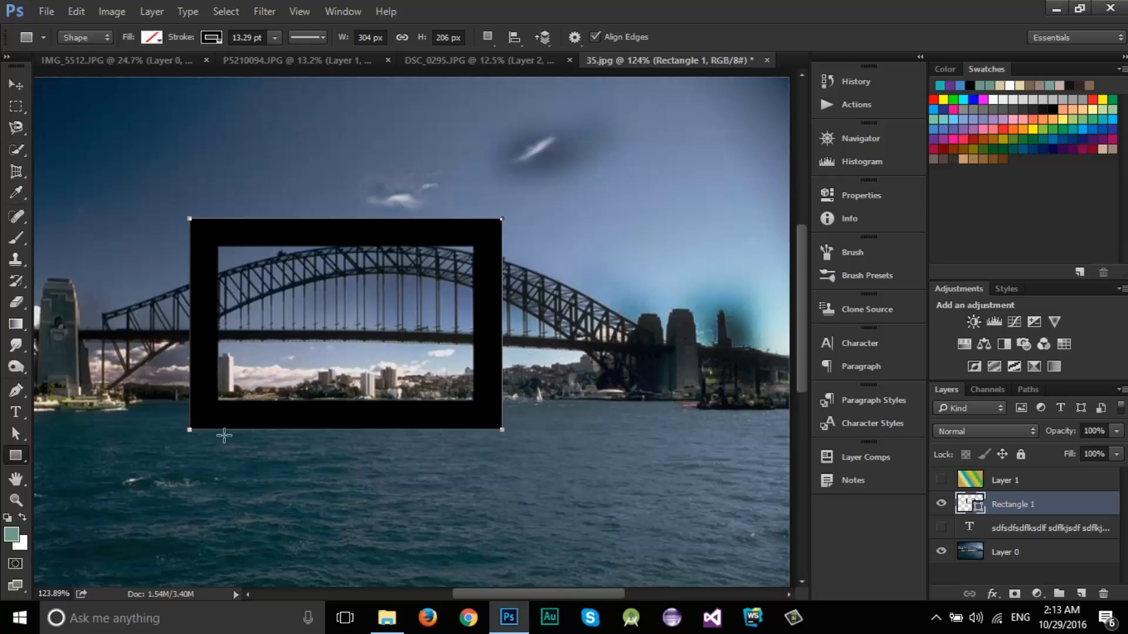
Browse the preset shapes available for the Custom Shape Tool in an enlarged shape list.
right_click(18, 458)
click(107, 530)
right_click(26, 456)
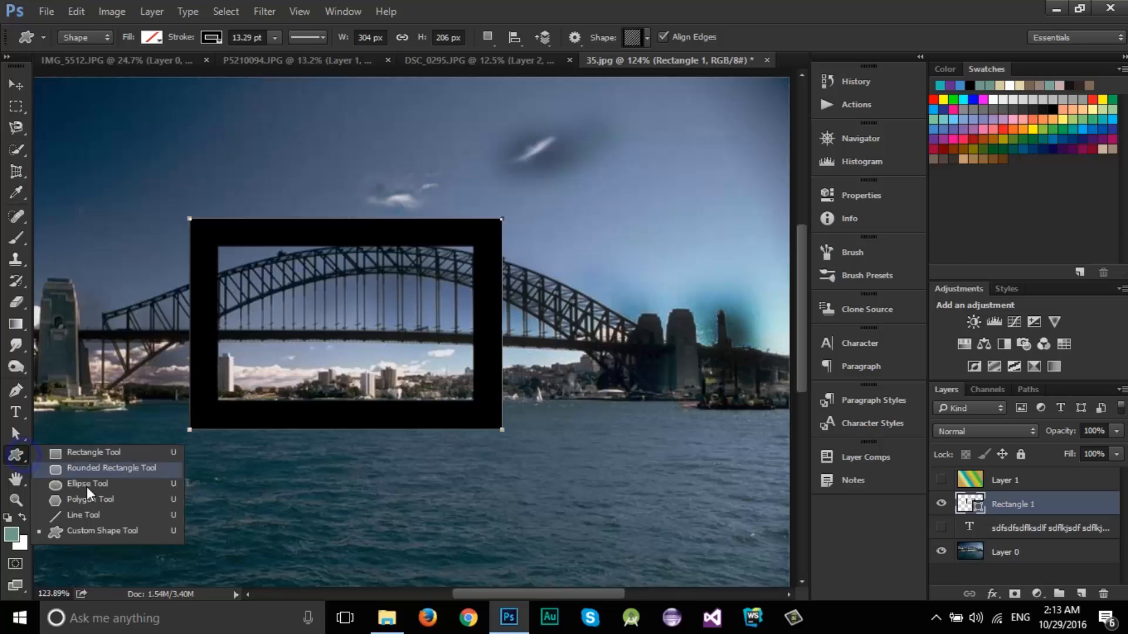
click(96, 530)
click(647, 38)
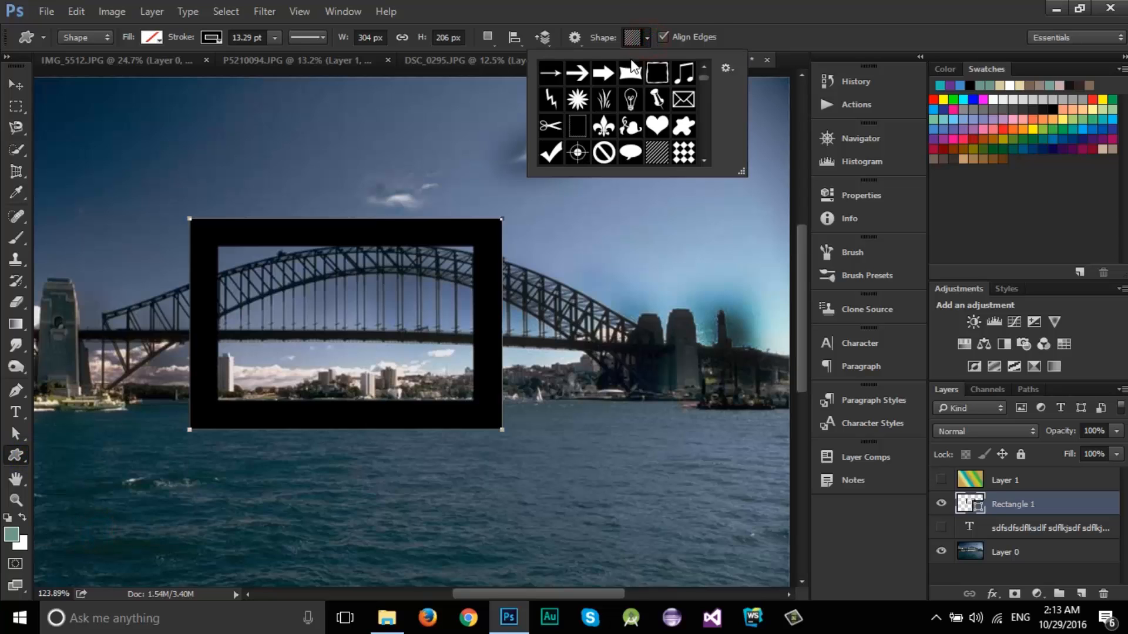
drag(744, 174, 759, 369)
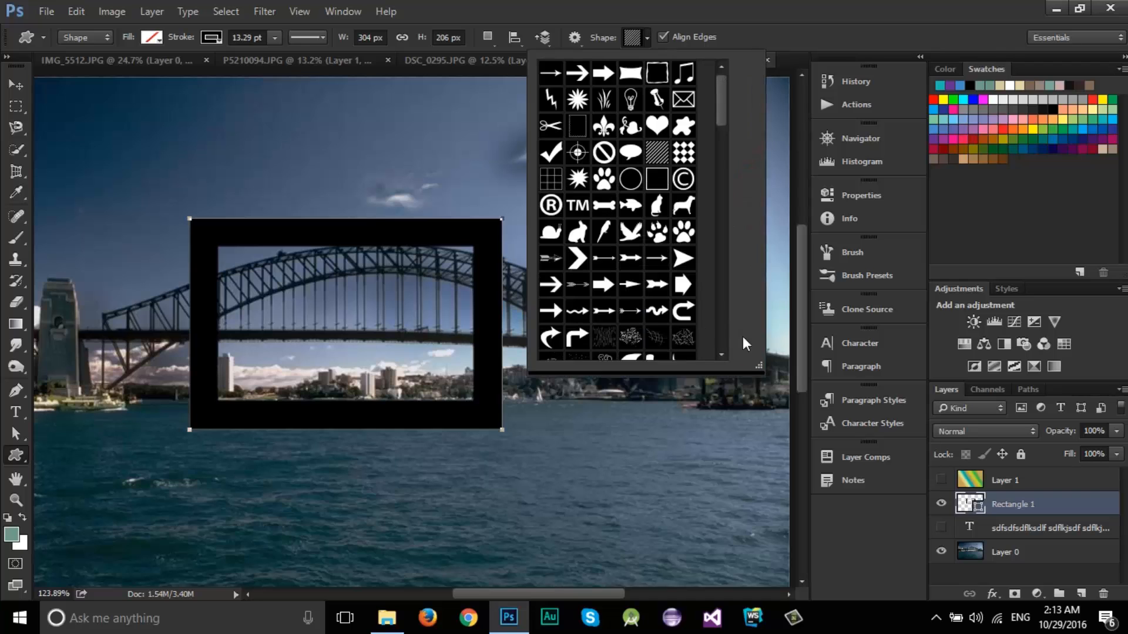
scroll(672, 245, down, 5)
scroll(672, 246, down, 5)
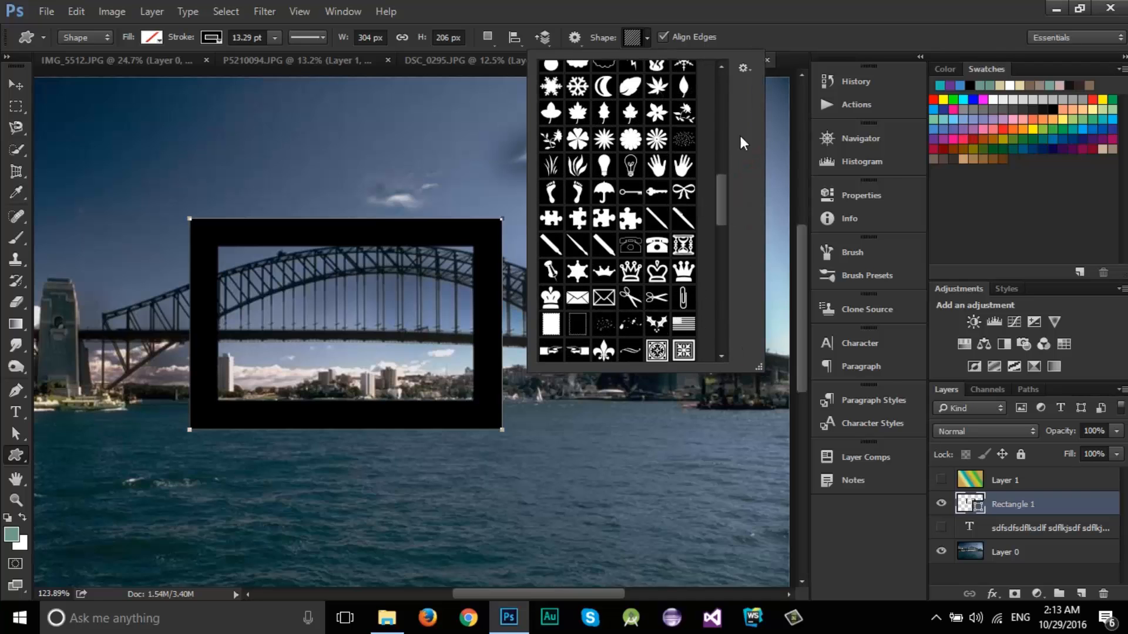
Load the All shape set into the custom shape picker and choose the crown shape with four ball-tipped points.
click(744, 68)
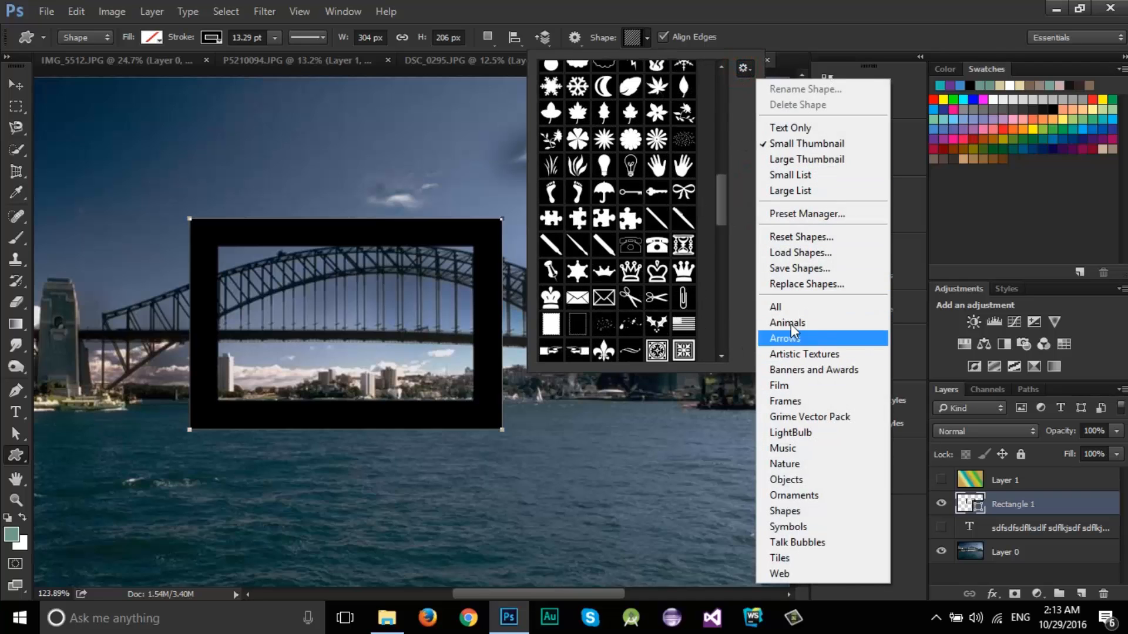
click(785, 307)
click(663, 243)
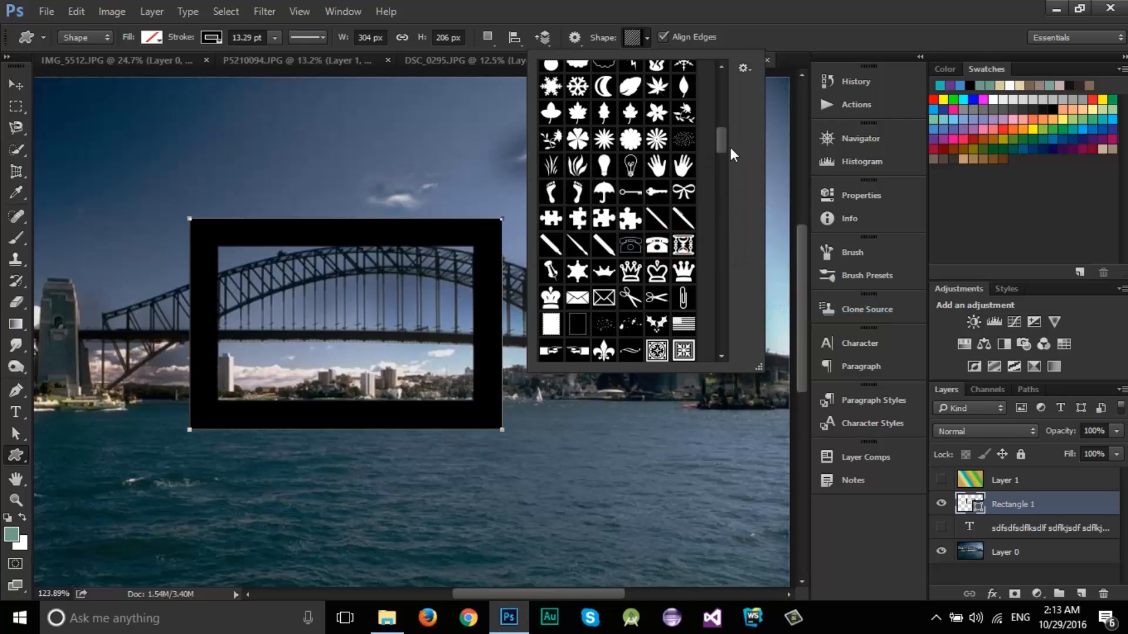
drag(722, 147, 720, 283)
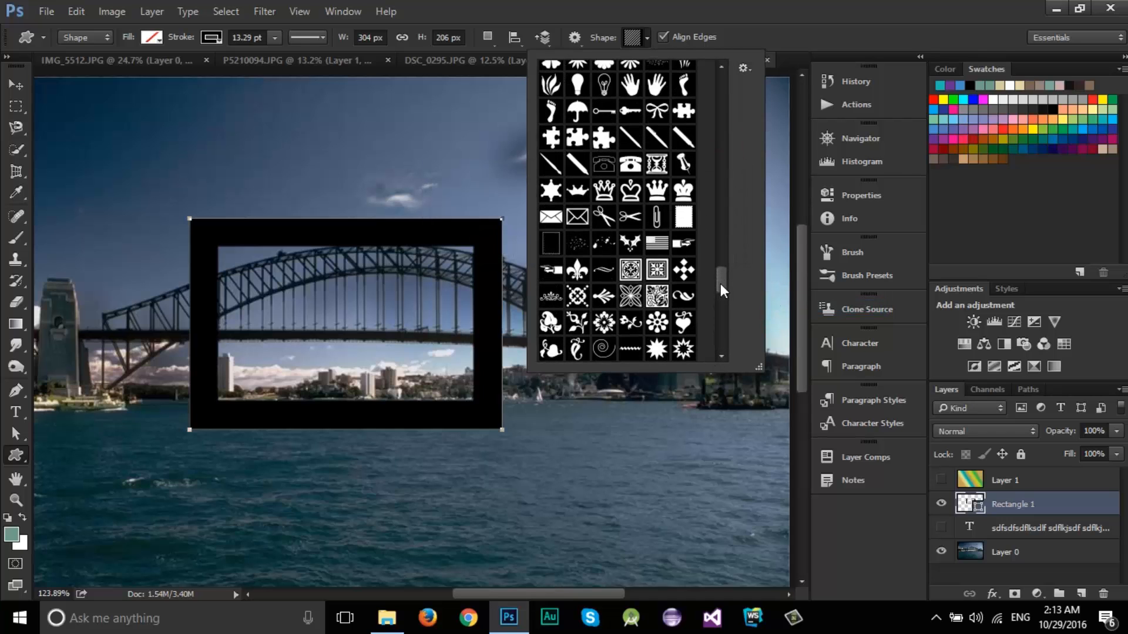
click(744, 67)
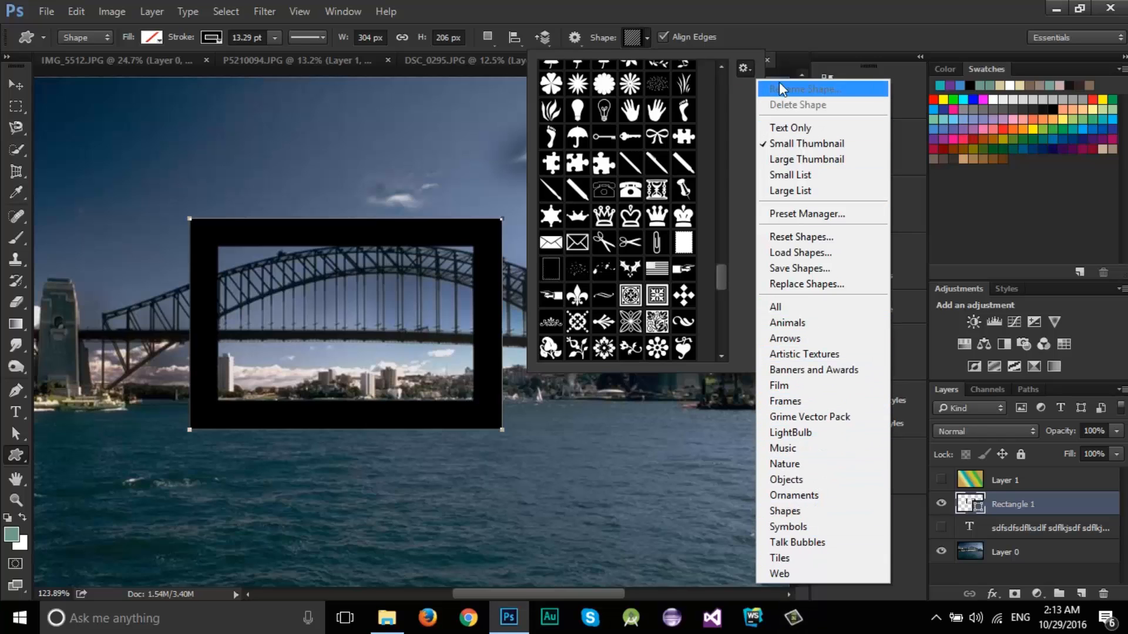
click(658, 211)
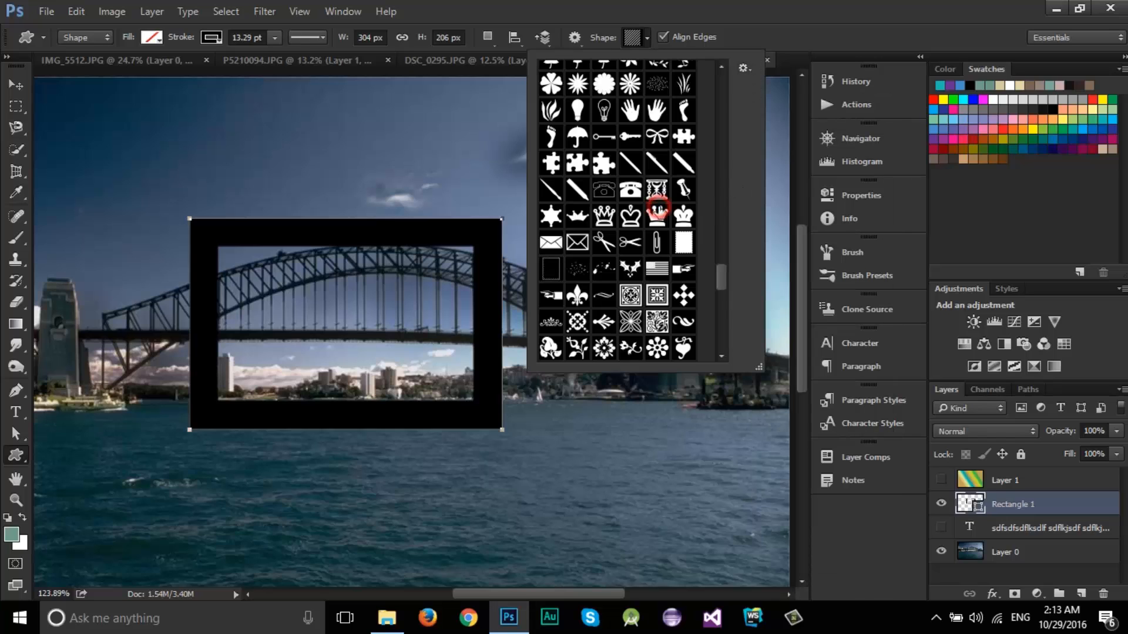
click(657, 211)
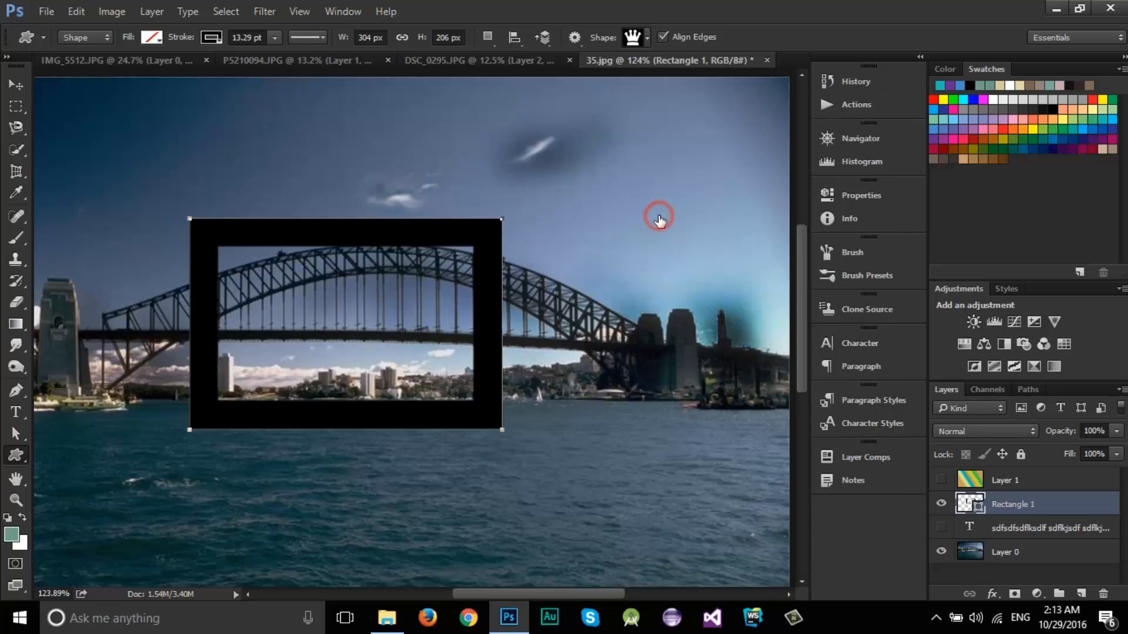
Draw three crowns: about 267 × 306 px over the bridge's right end, 215 × 177 px at upper left, 101 × 69 px on the water.
drag(483, 154, 758, 468)
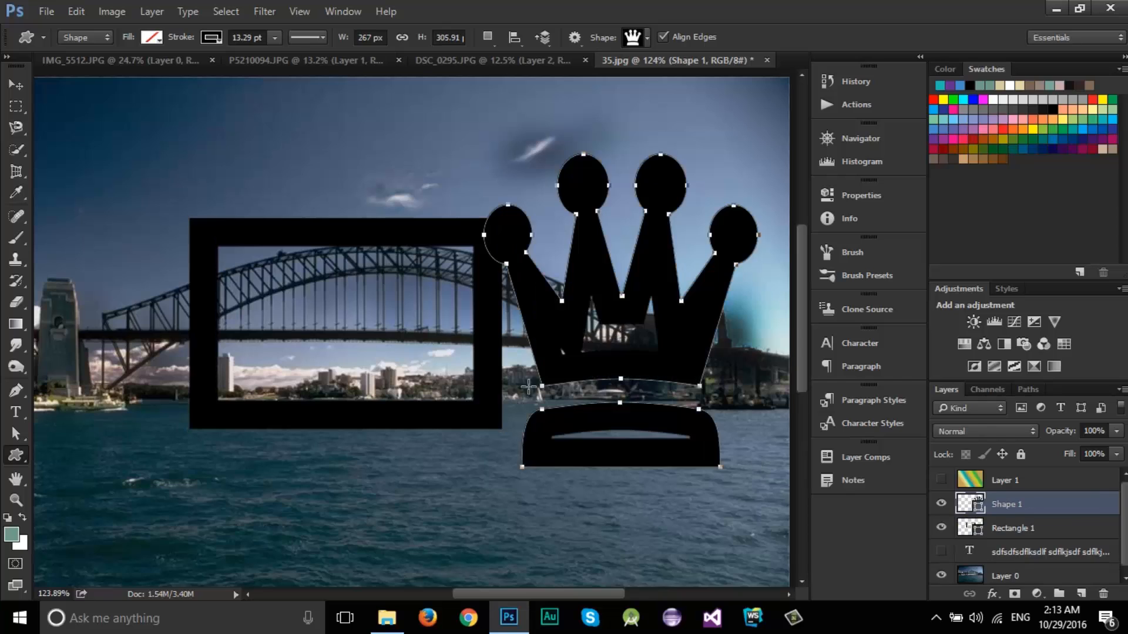
drag(89, 130, 308, 314)
drag(322, 463, 405, 534)
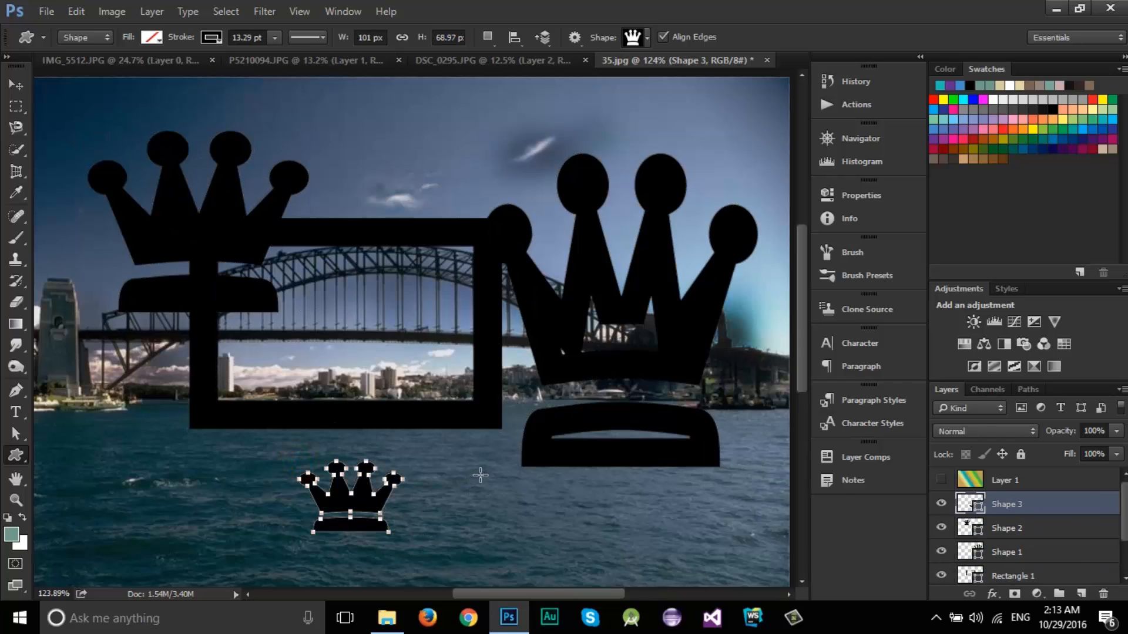
click(16, 392)
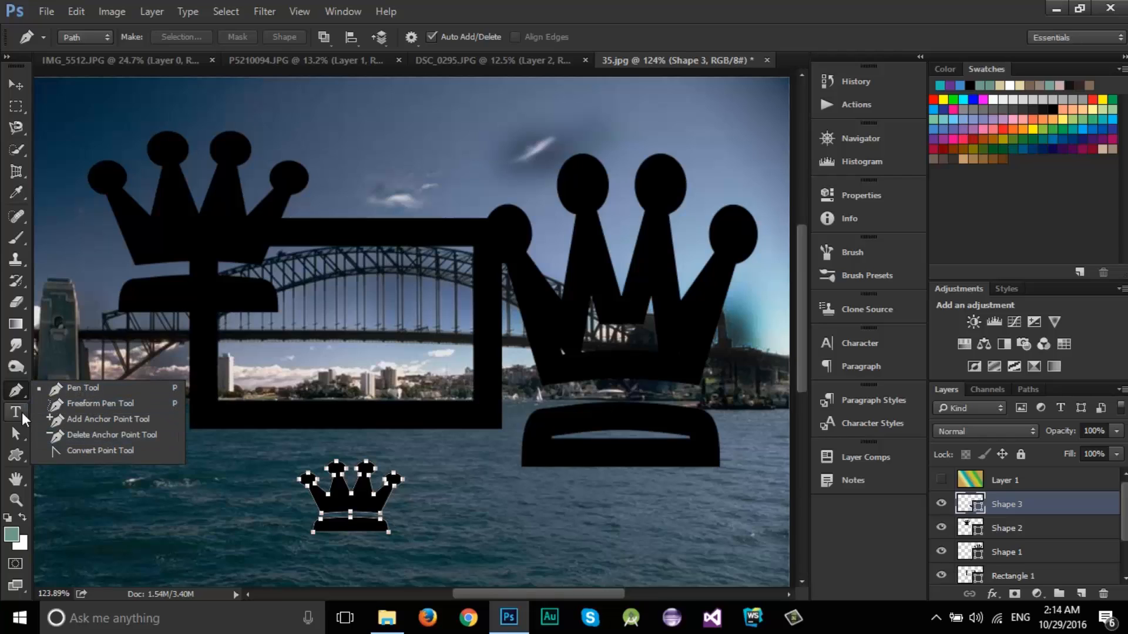
click(15, 455)
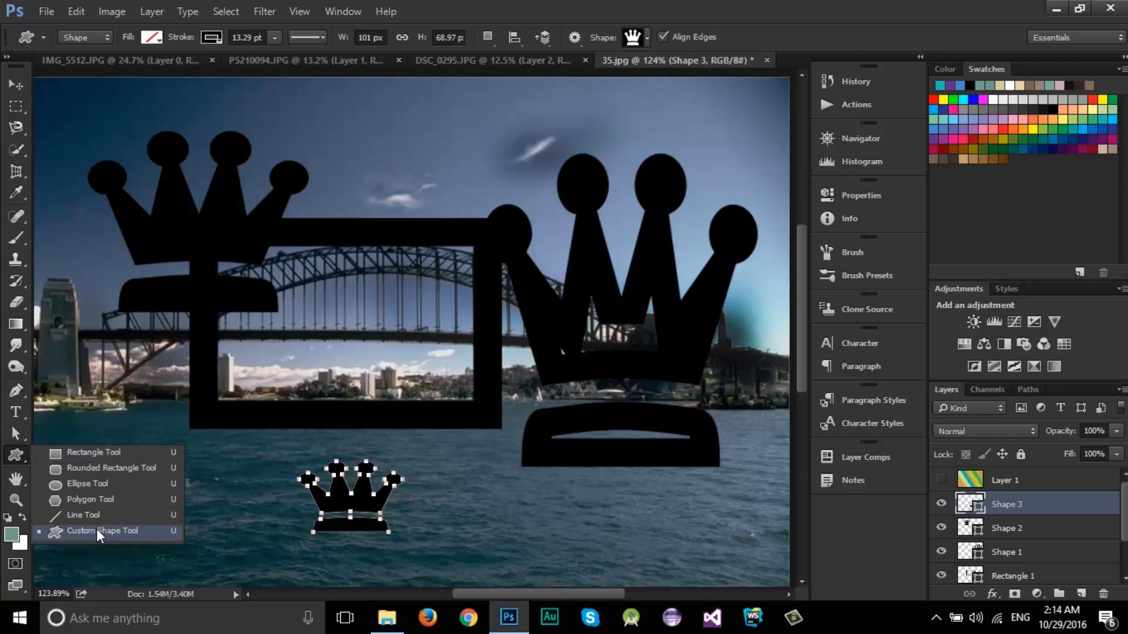
click(763, 7)
Undo the three crown shapes and the black rectangle frame, restoring the plain bridge photo.
key(ctrl+alt+z)
key(ctrl+alt+z)
key(ctrl+alt+z)
key(ctrl+alt+z)
key(ctrl+alt+z)
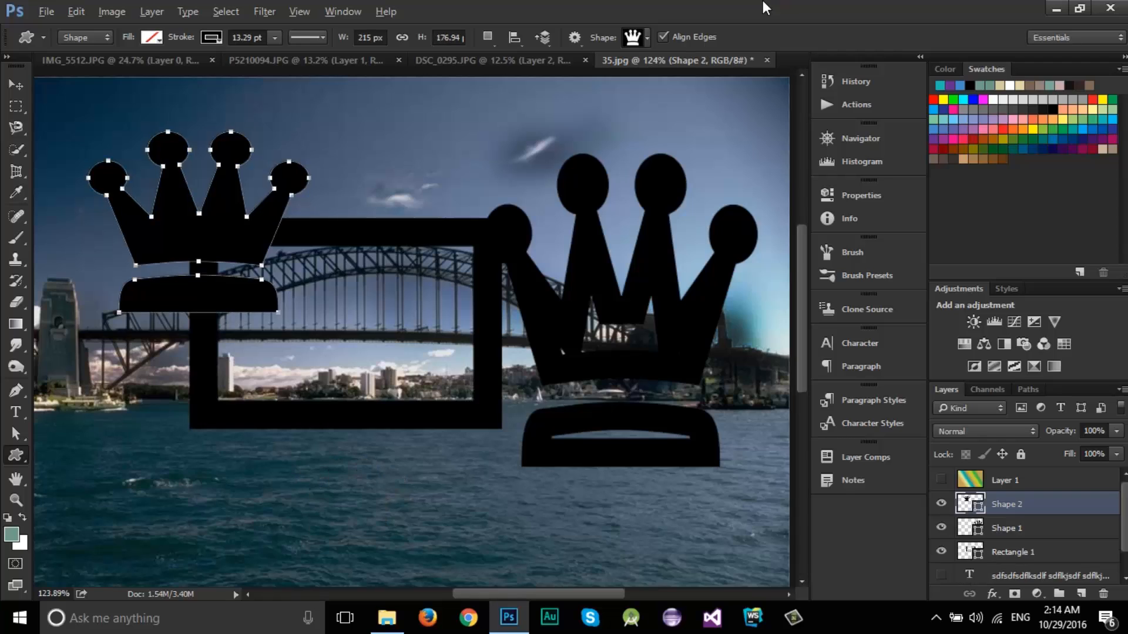
key(ctrl+alt+z)
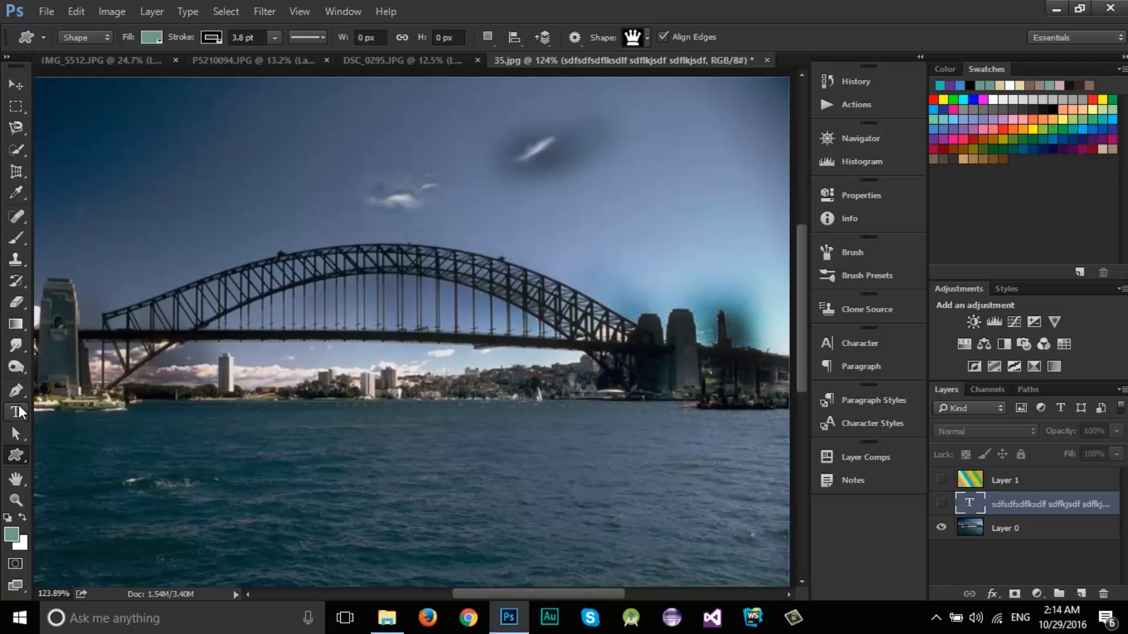
click(16, 433)
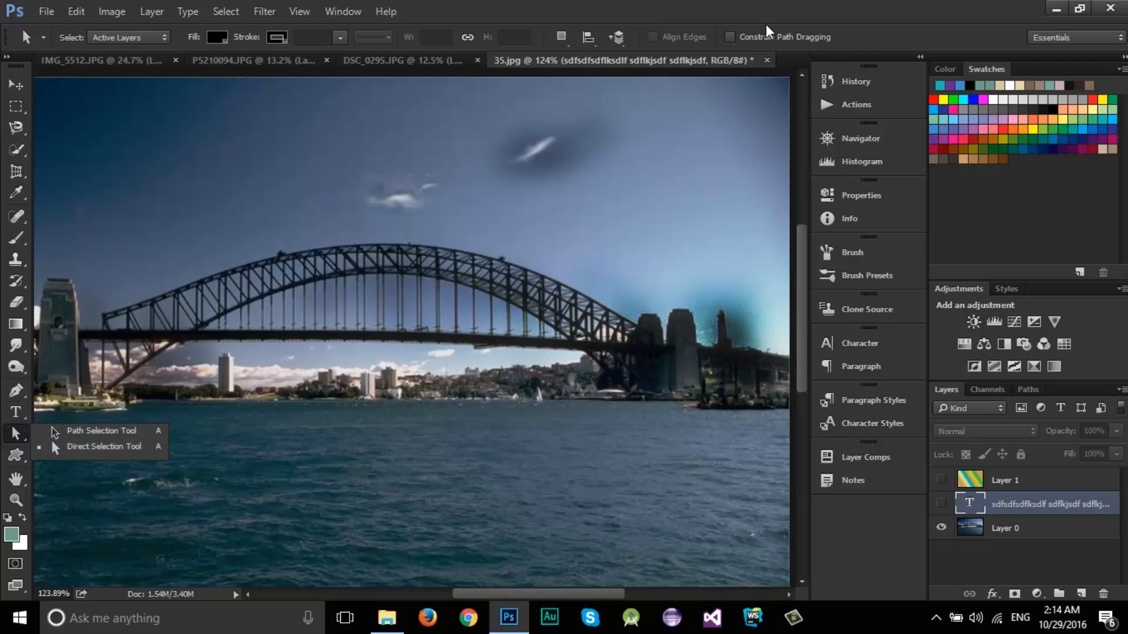
click(804, 4)
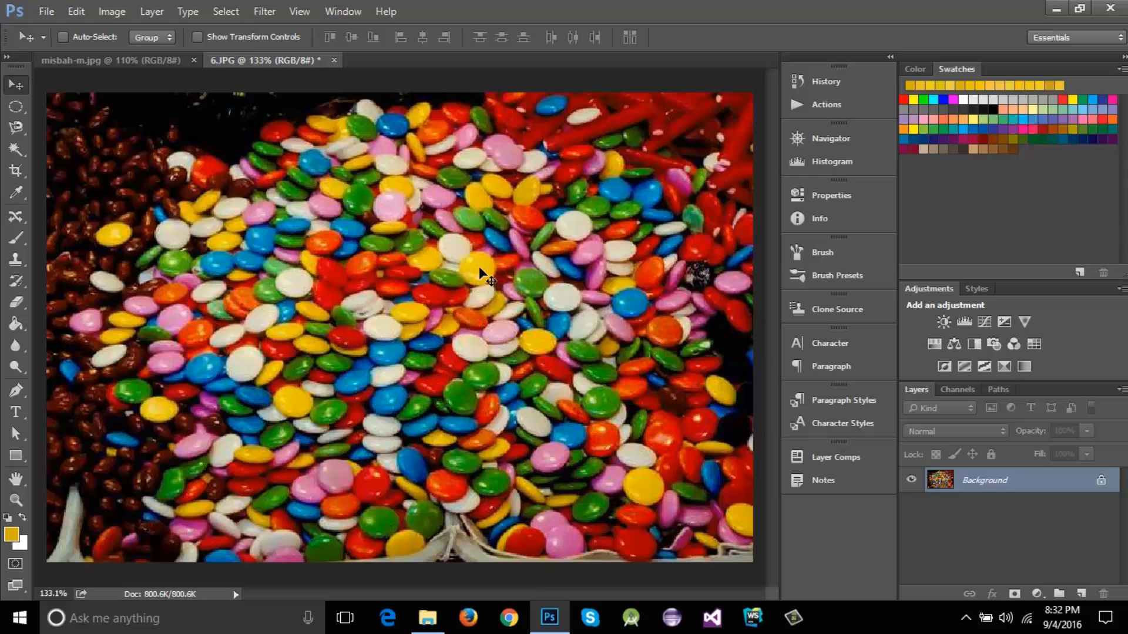
click(22, 149)
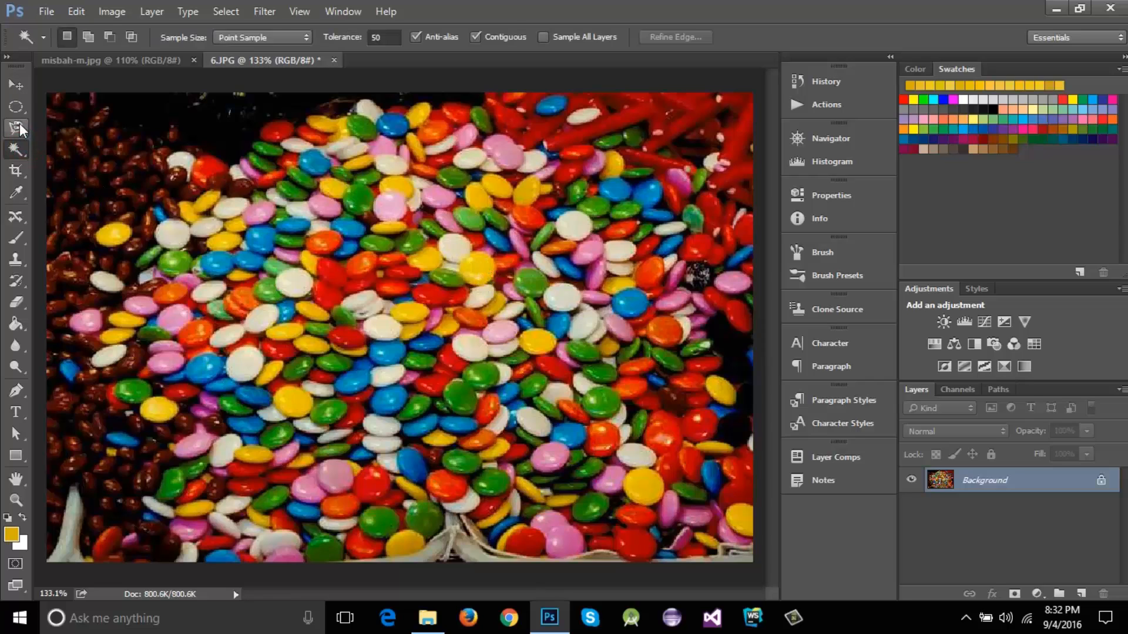
click(18, 124)
click(17, 156)
Start a Color Range selection based on Sampled Colors and set the eyedropper to add to the sample.
click(226, 13)
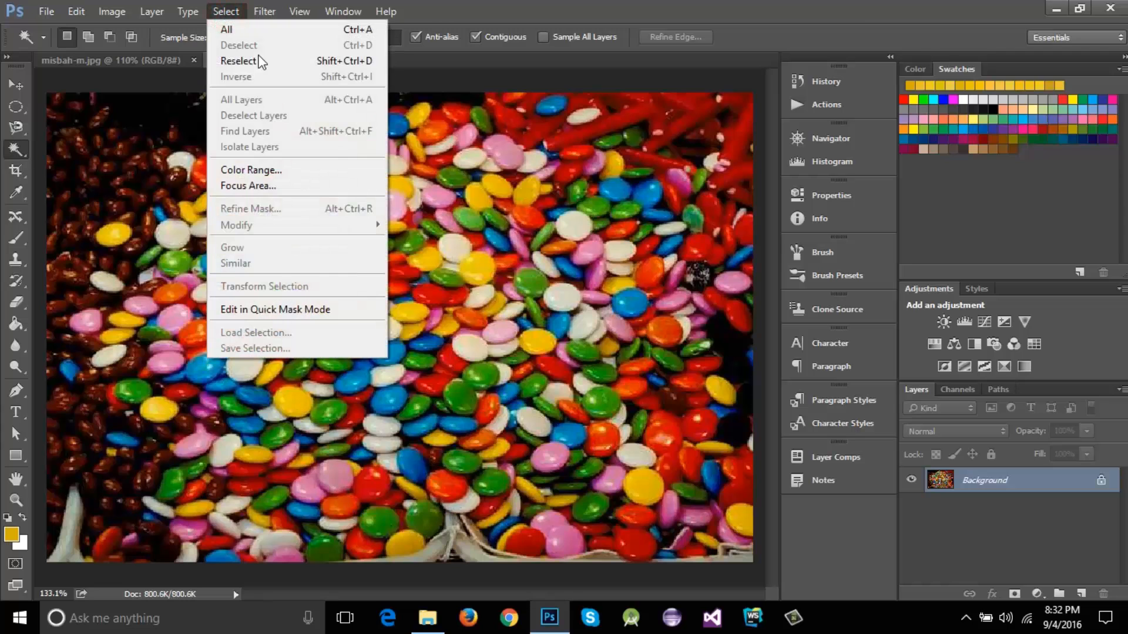
click(259, 170)
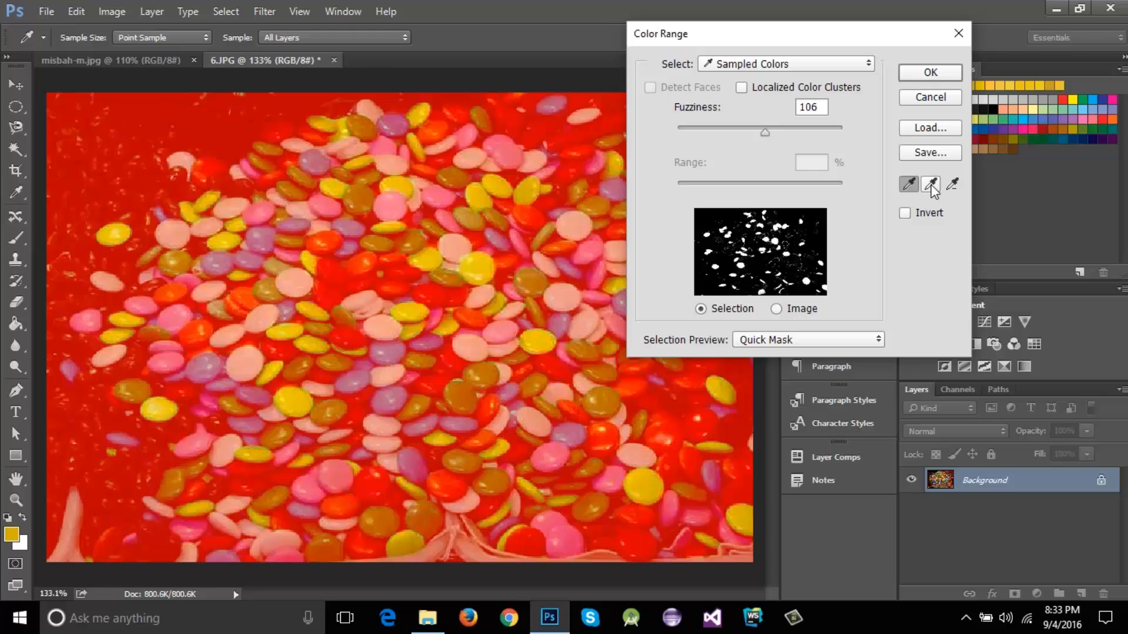
click(784, 66)
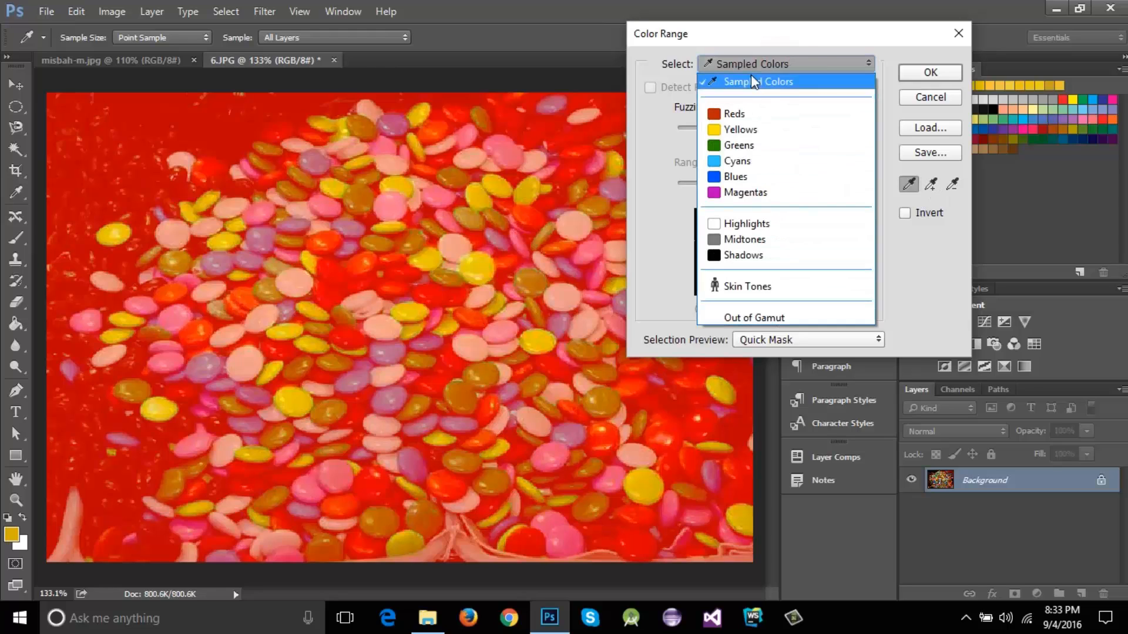
click(794, 45)
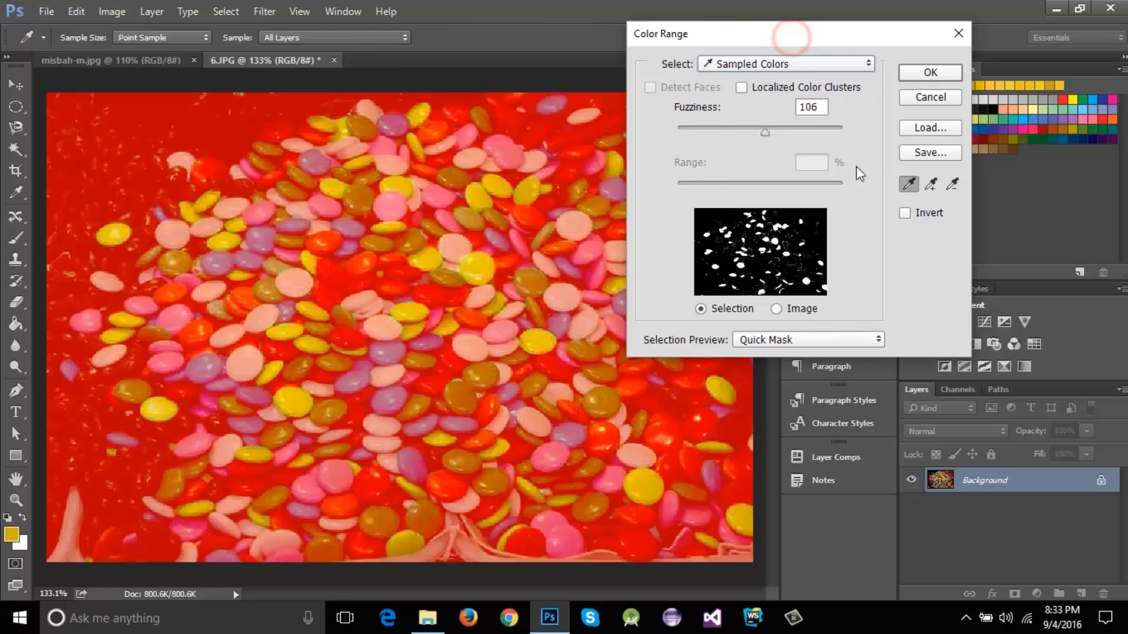
click(933, 187)
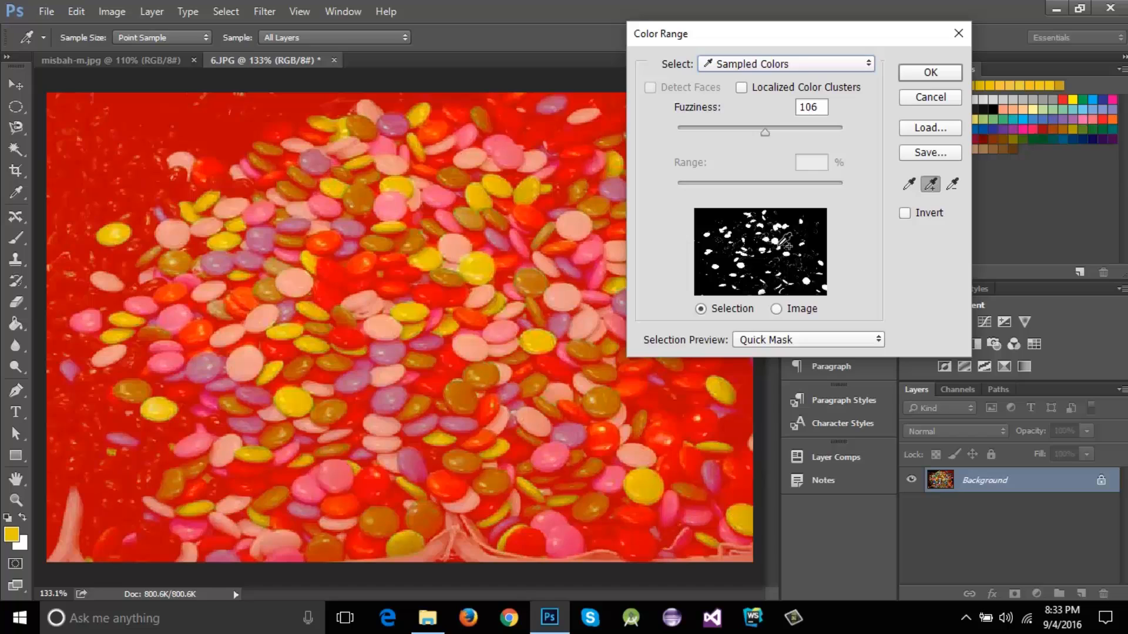
Add the light and dark yellow shades of the large yellow candy near the image centre to the sampled colors.
click(473, 260)
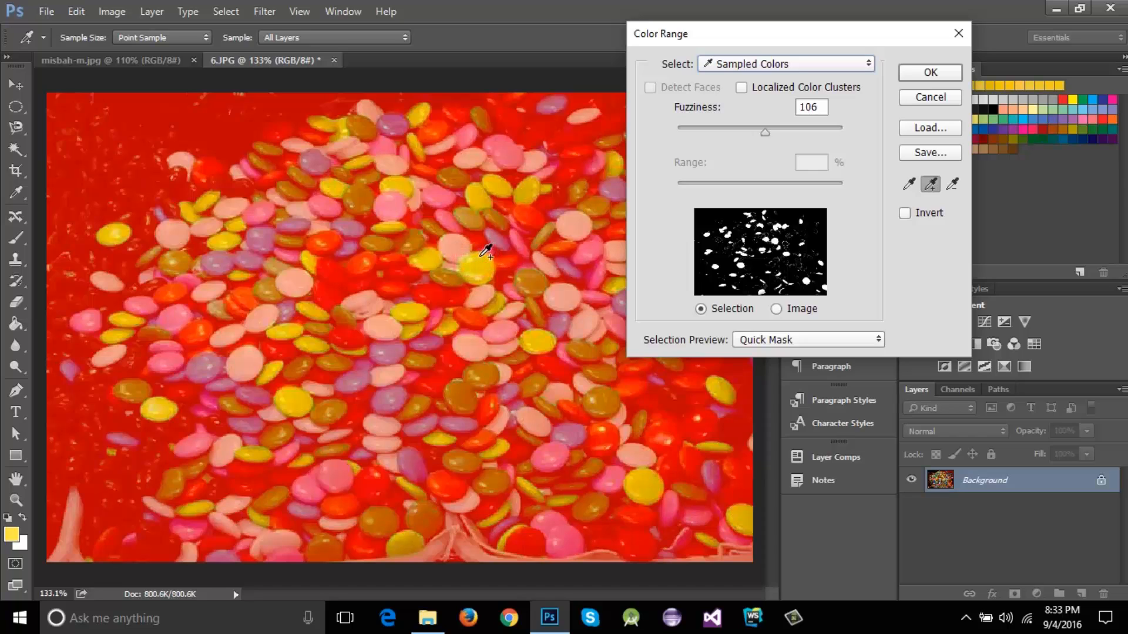
click(477, 261)
click(483, 272)
click(487, 275)
click(483, 281)
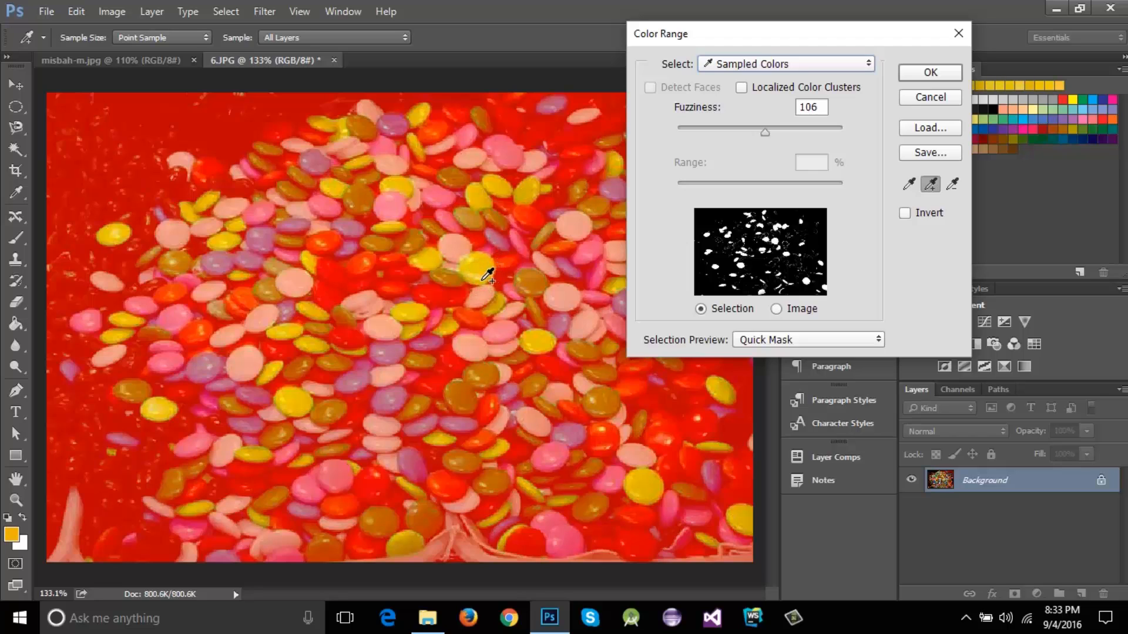
click(481, 275)
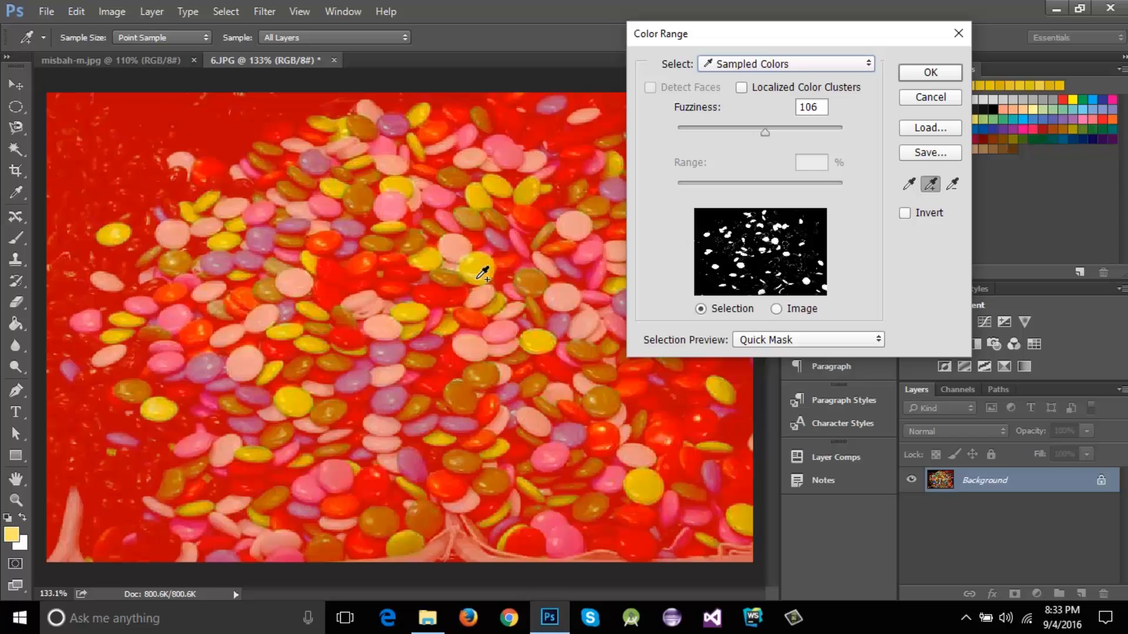
click(477, 279)
click(471, 272)
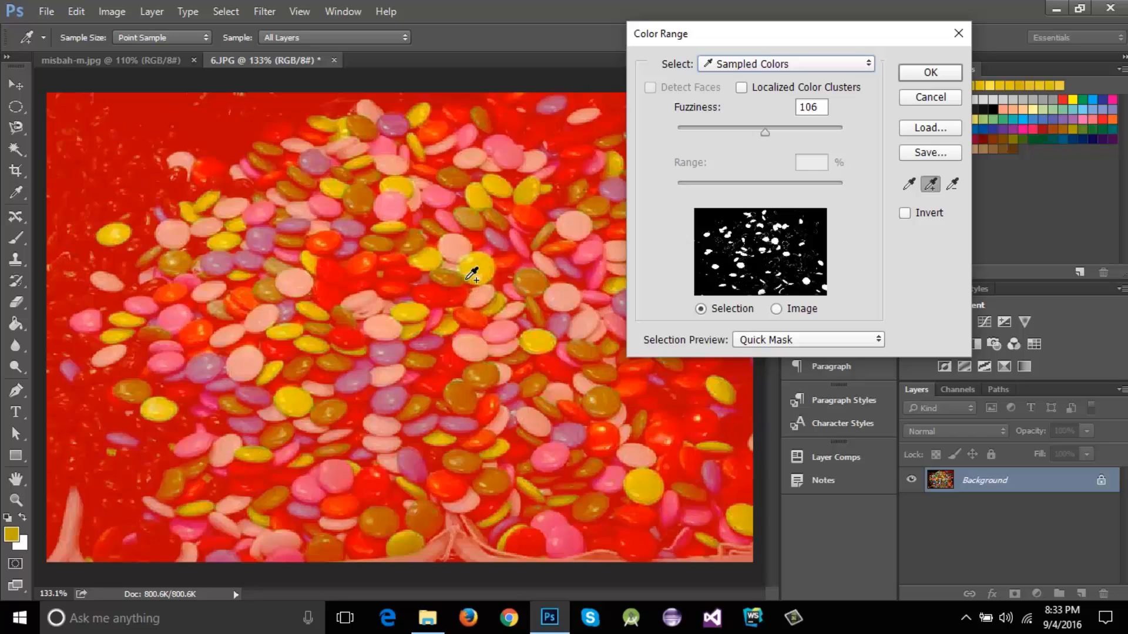
click(466, 271)
click(466, 265)
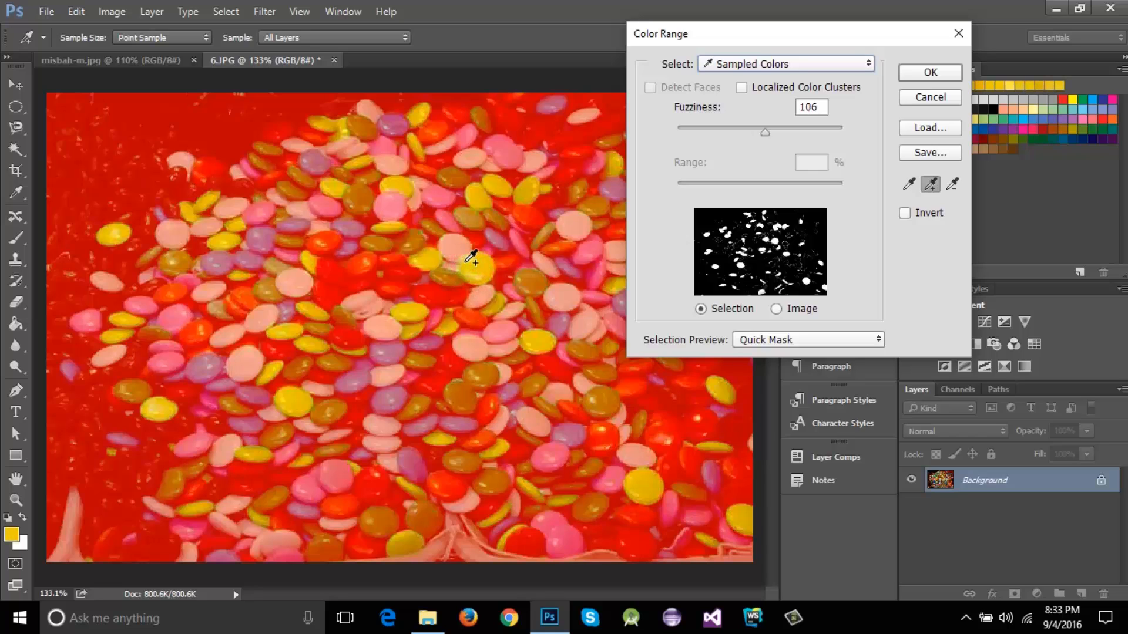
click(468, 263)
Sample more yellow shades from candies elsewhere in the photo and apply the color range as a selection.
click(402, 316)
click(402, 317)
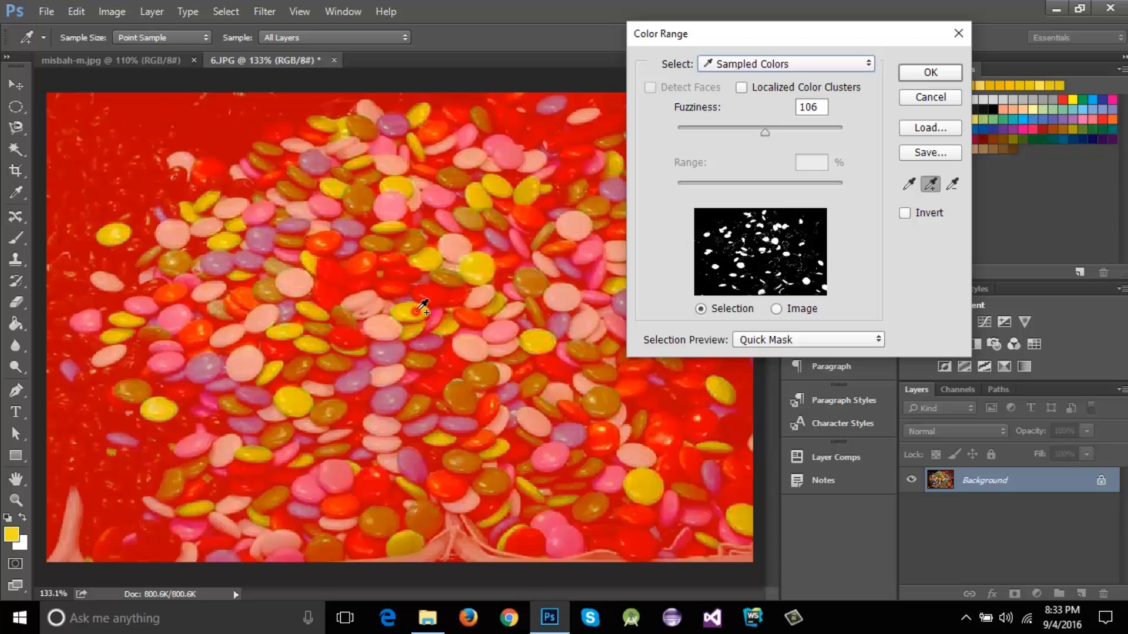
click(405, 315)
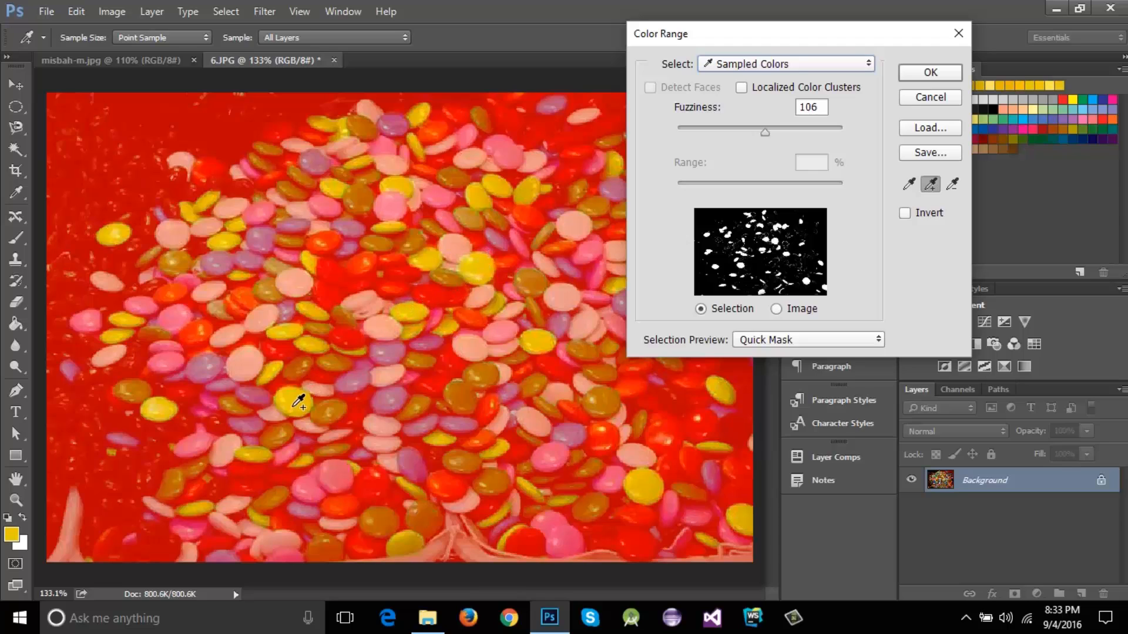
click(286, 412)
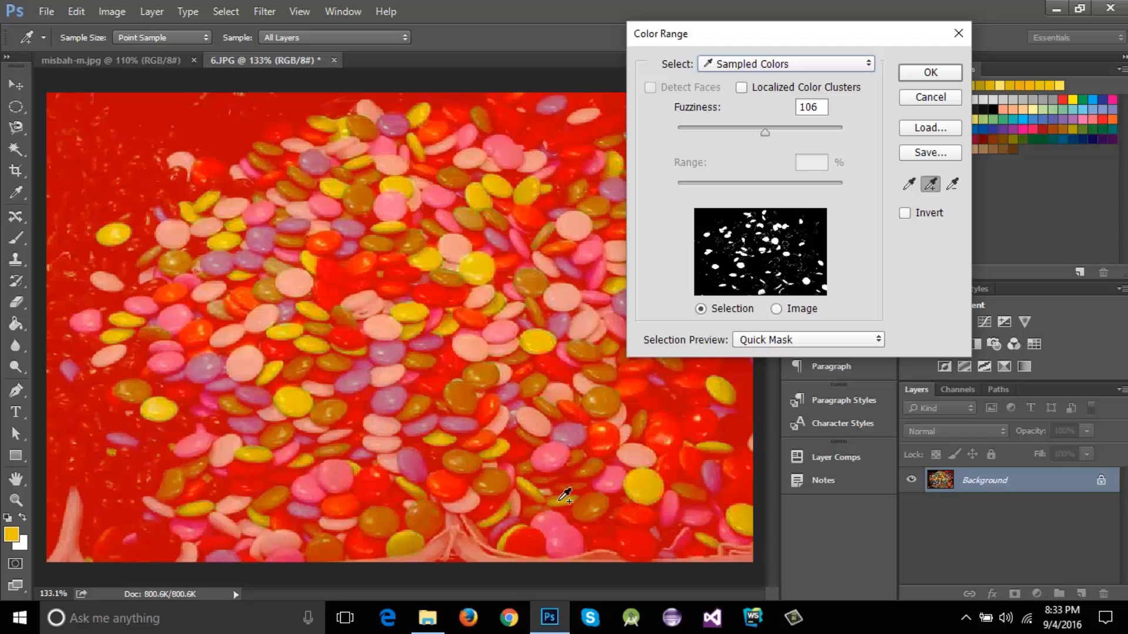
click(561, 499)
click(564, 500)
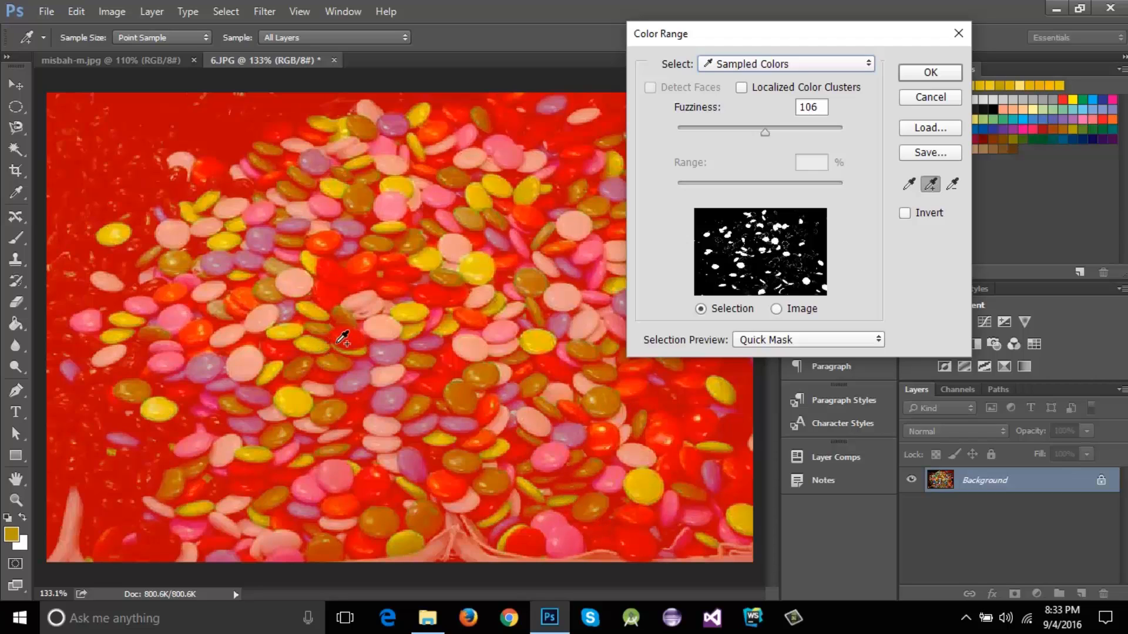
click(934, 73)
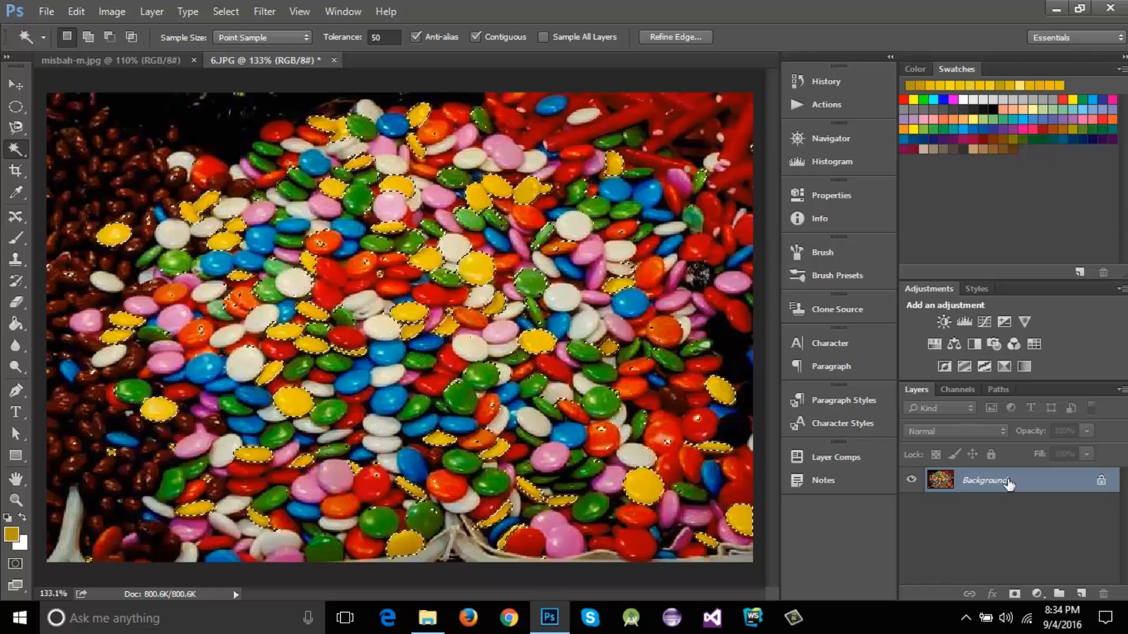
Add a Hue/Saturation adjustment layer for the selected yellow candies and set its Hue to -141.
click(935, 343)
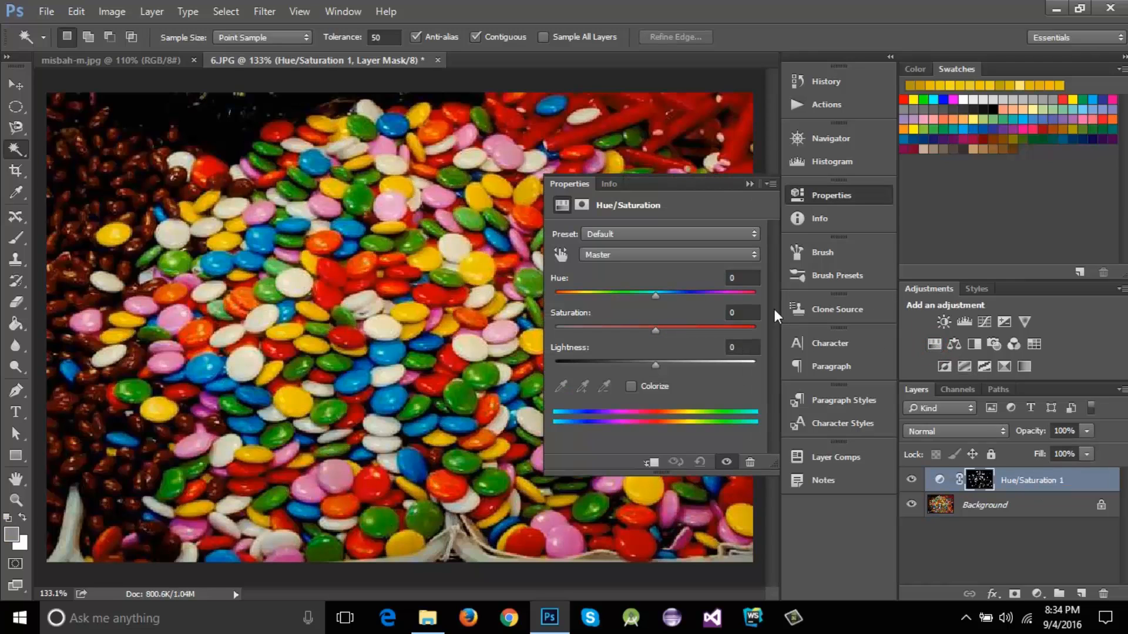
drag(656, 297, 571, 295)
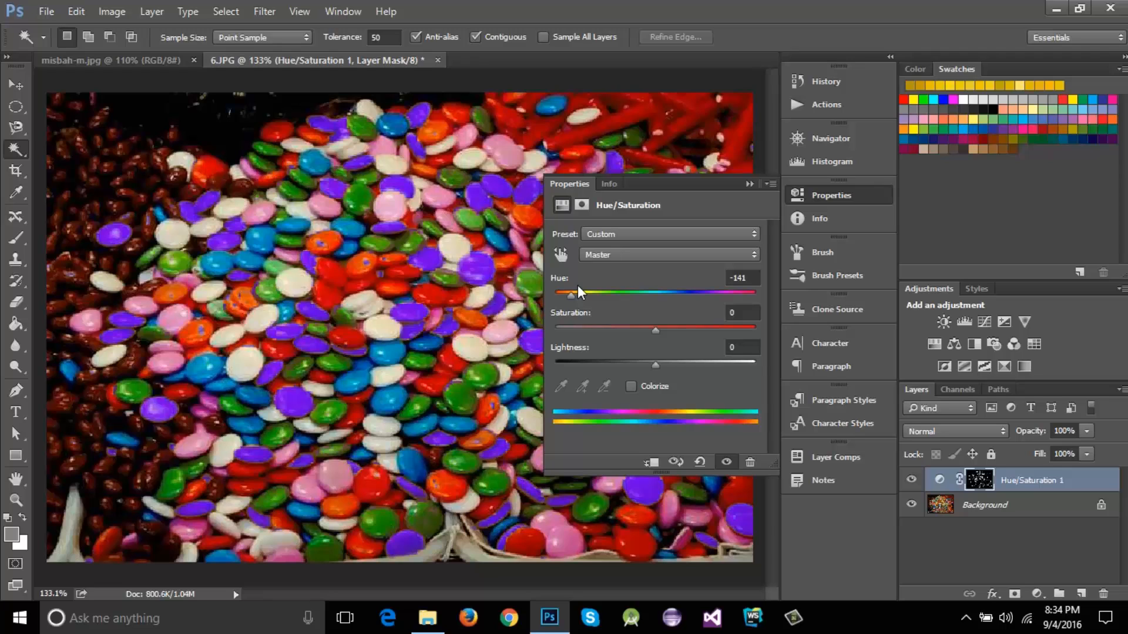
click(750, 184)
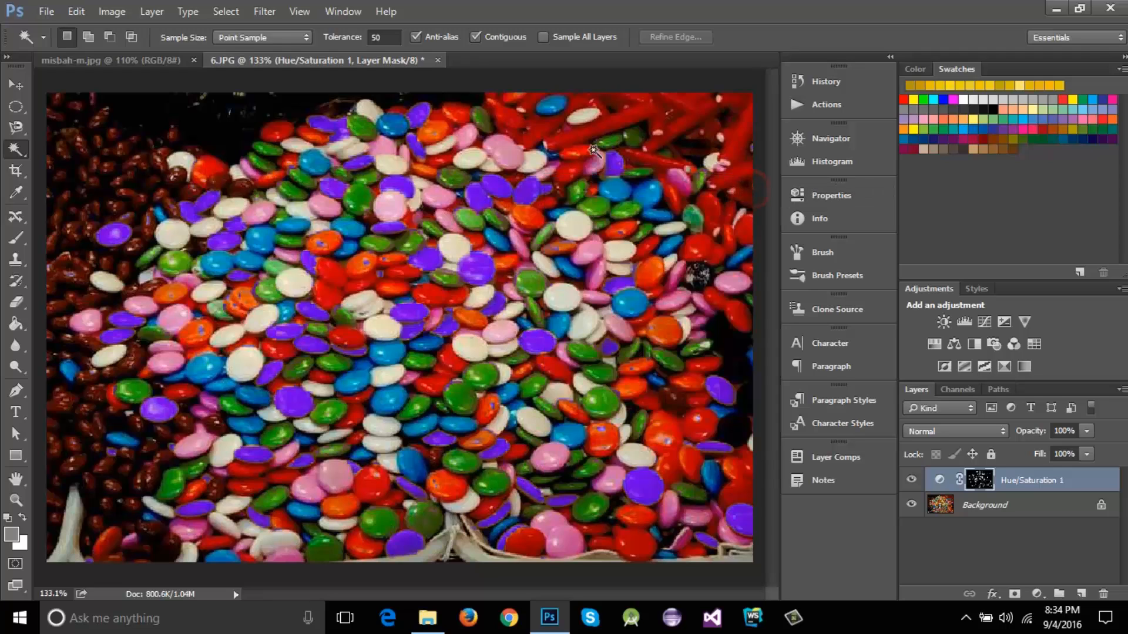
click(226, 11)
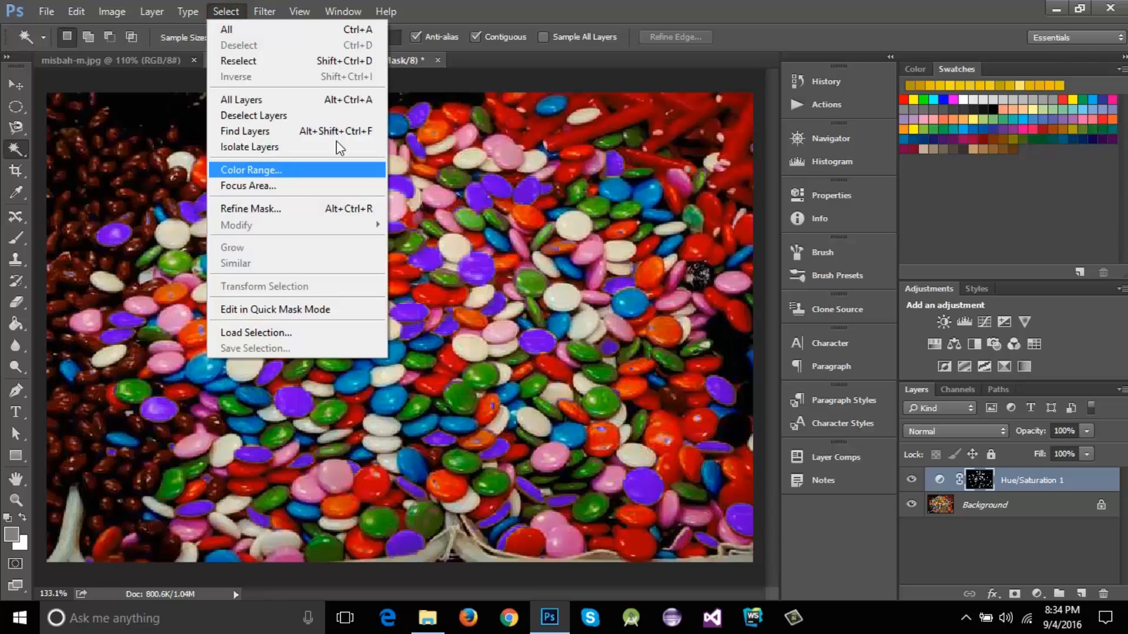
click(725, 12)
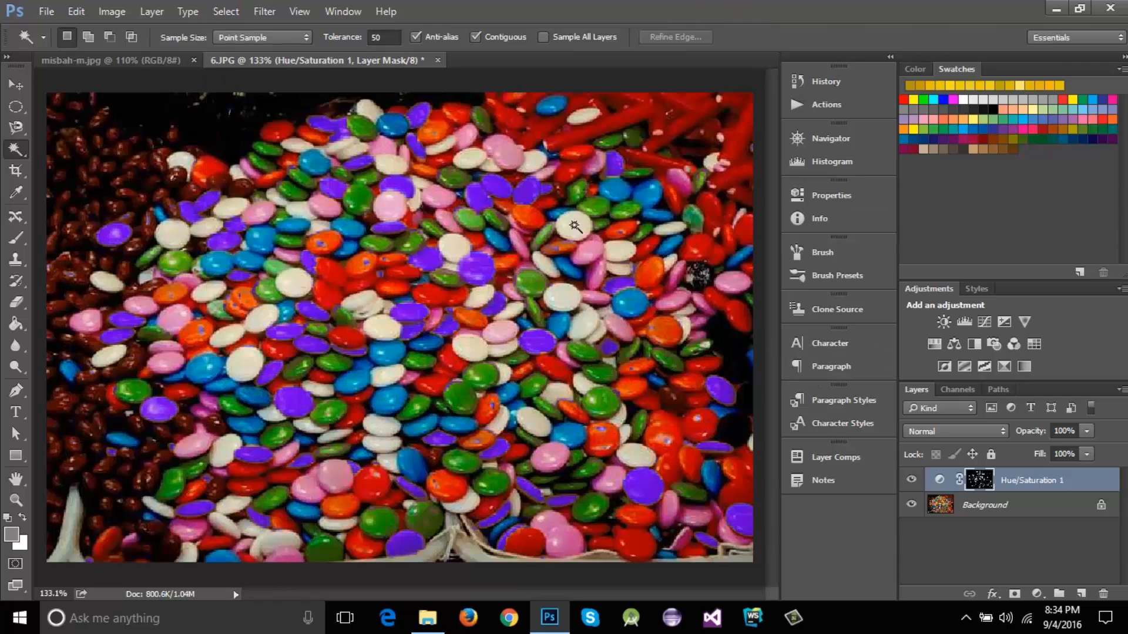
click(225, 11)
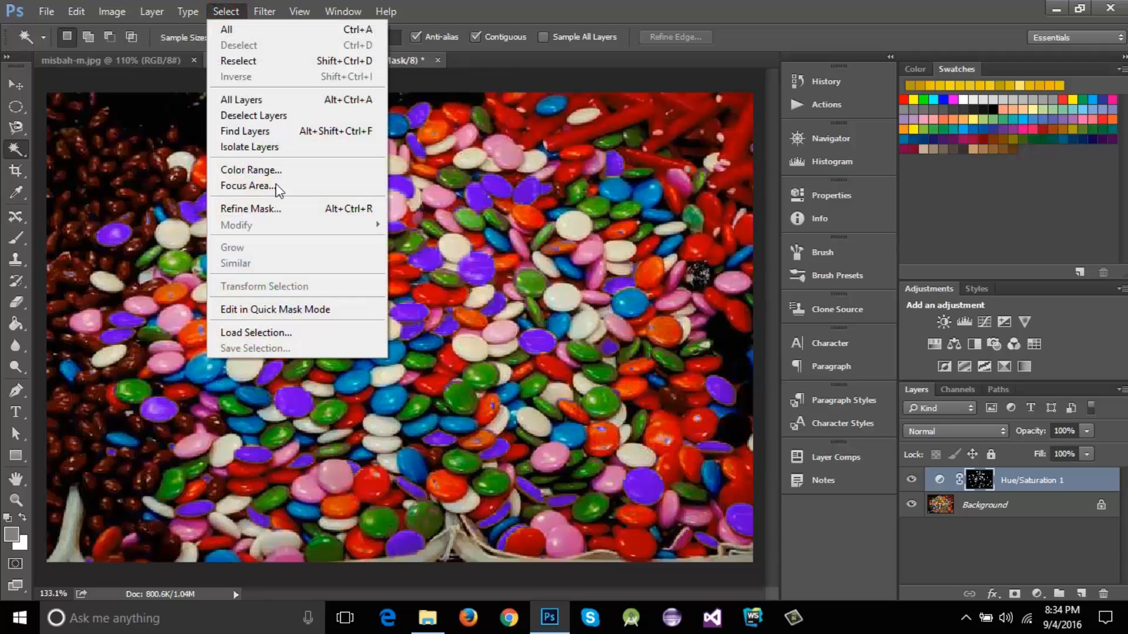
click(749, 3)
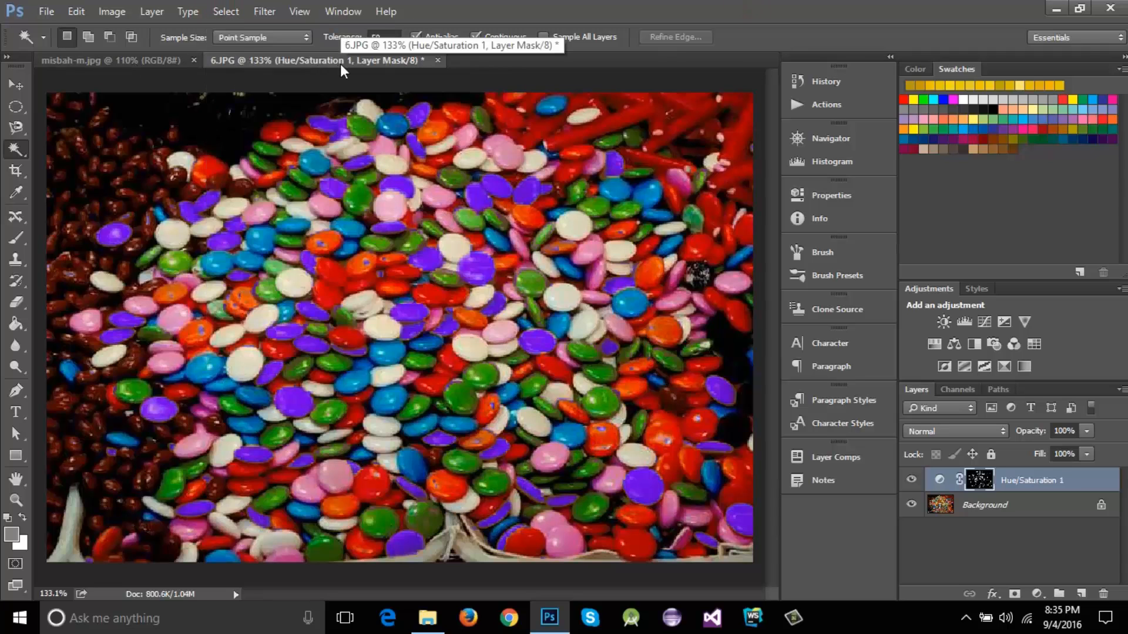
Switch to the cricketer photo and try to select his white clothing with the Magic Wand at tolerance 50.
click(147, 60)
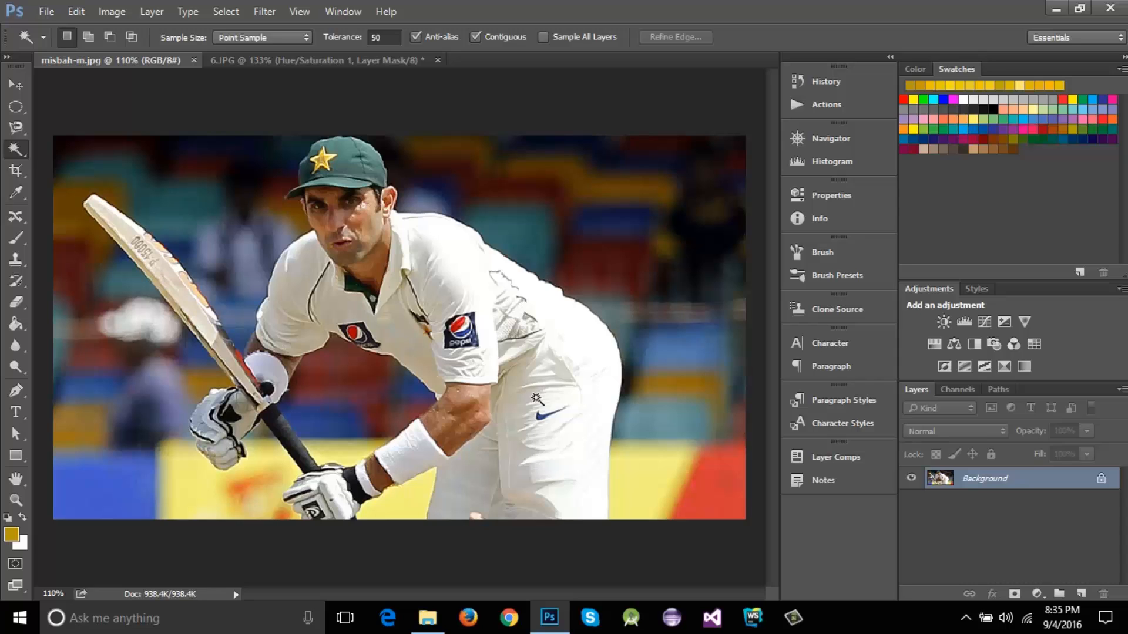
click(16, 127)
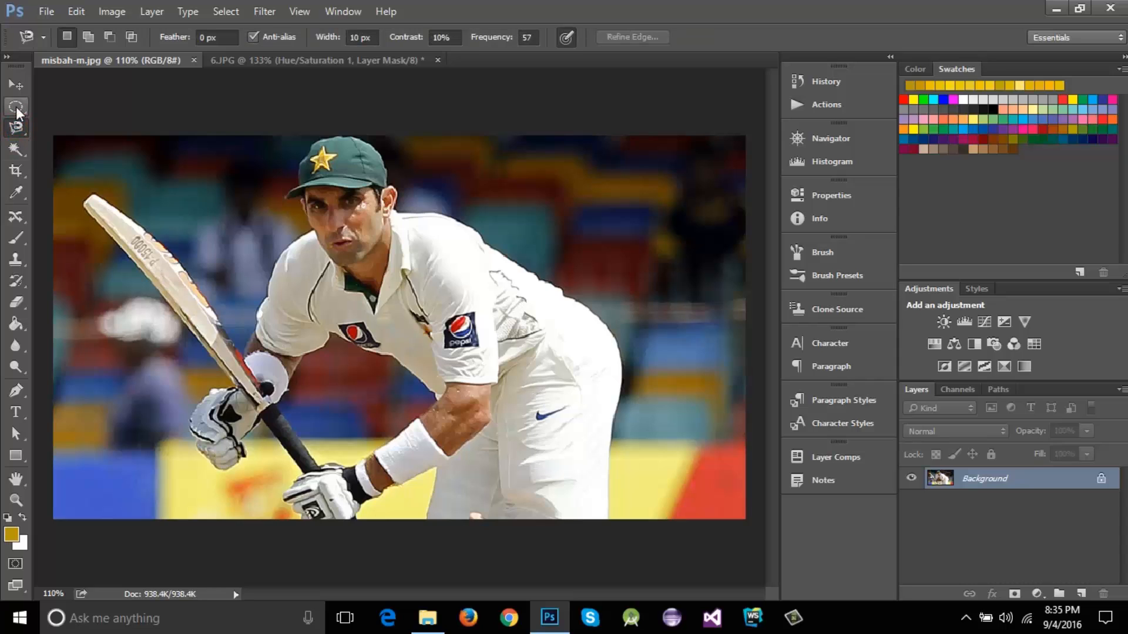
click(16, 150)
click(441, 256)
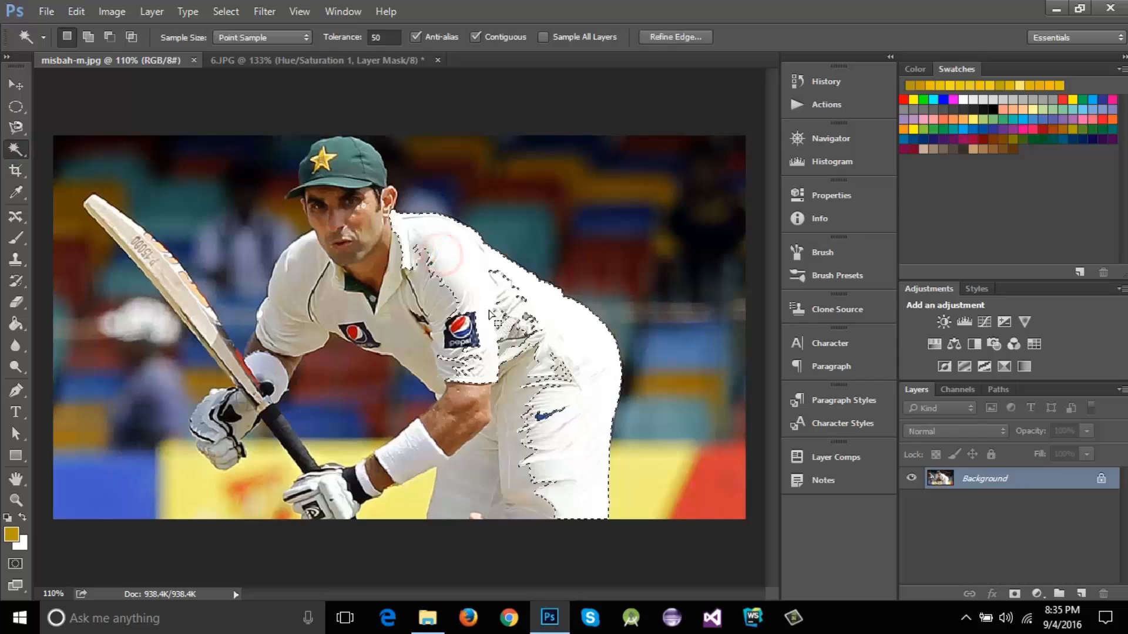
click(591, 341)
click(536, 402)
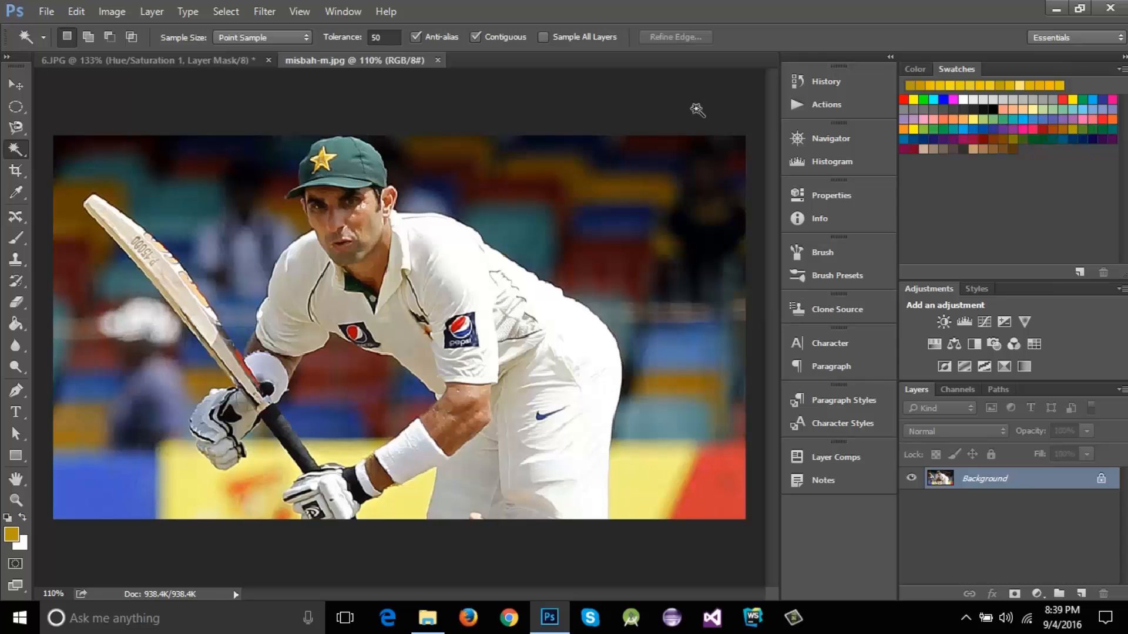
Start a Focus Area selection of the batsman and subtract the leftover background enclosed by his arms, bat and body.
click(227, 11)
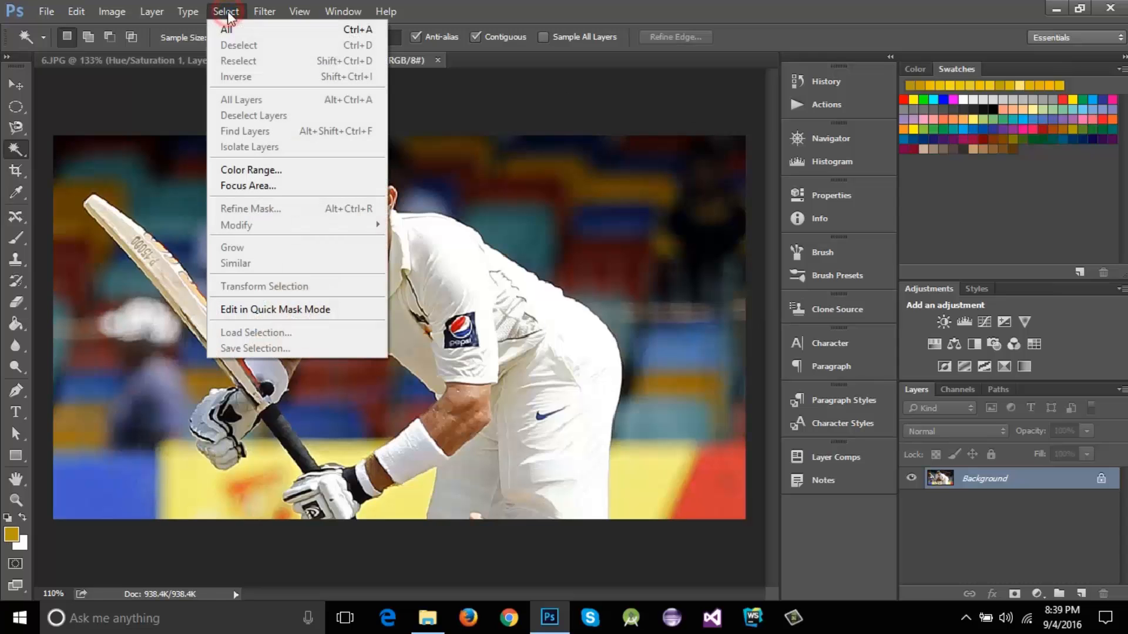
click(264, 185)
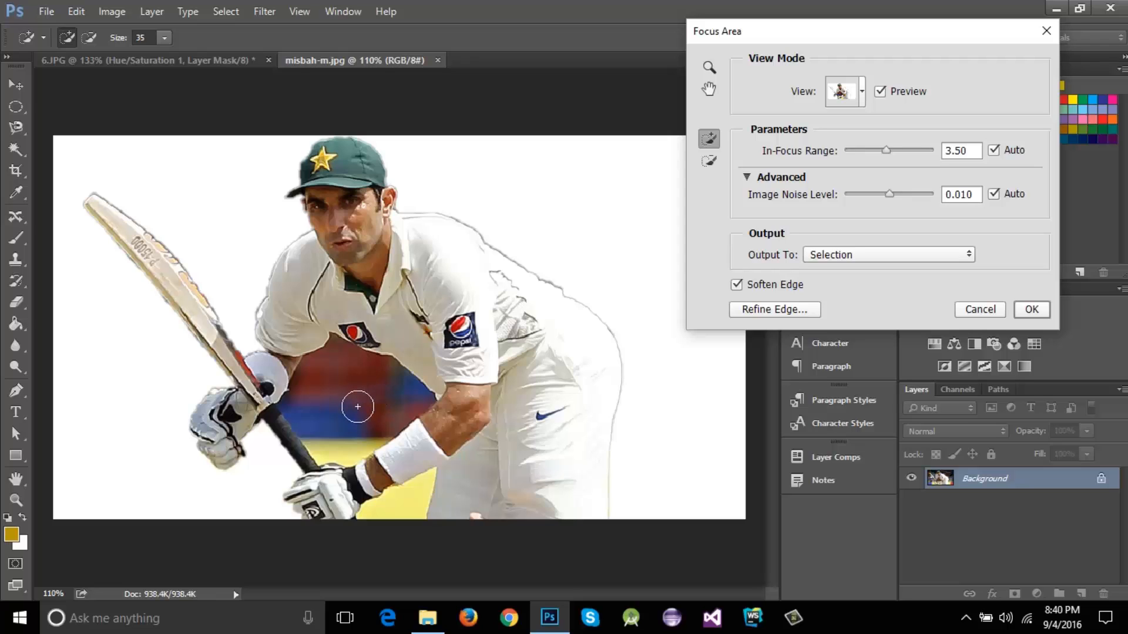
click(709, 163)
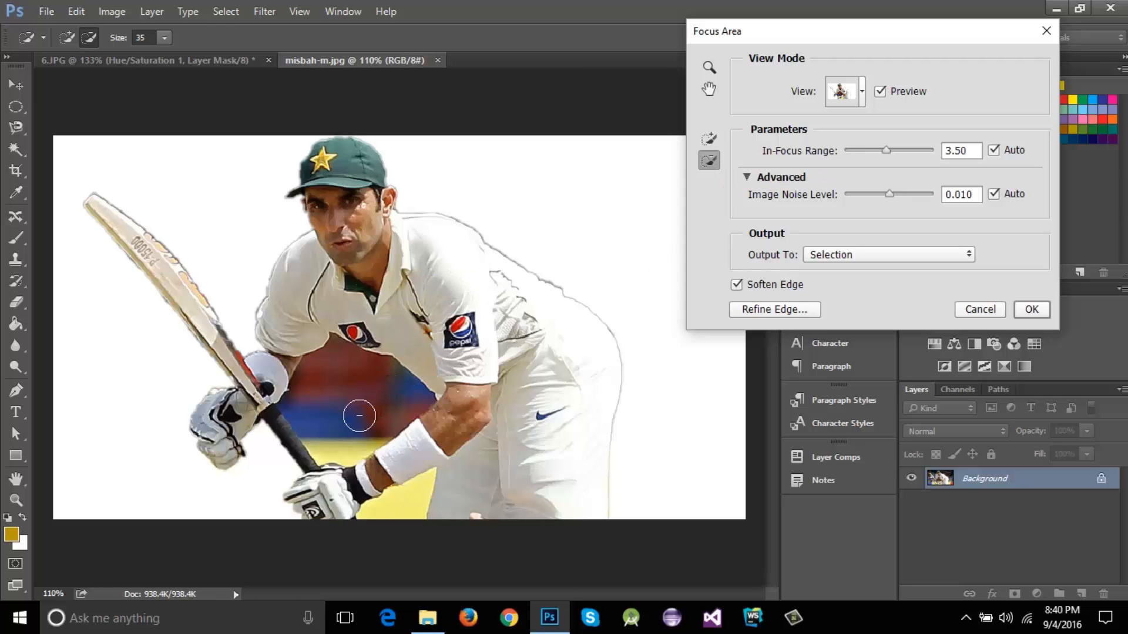
click(347, 382)
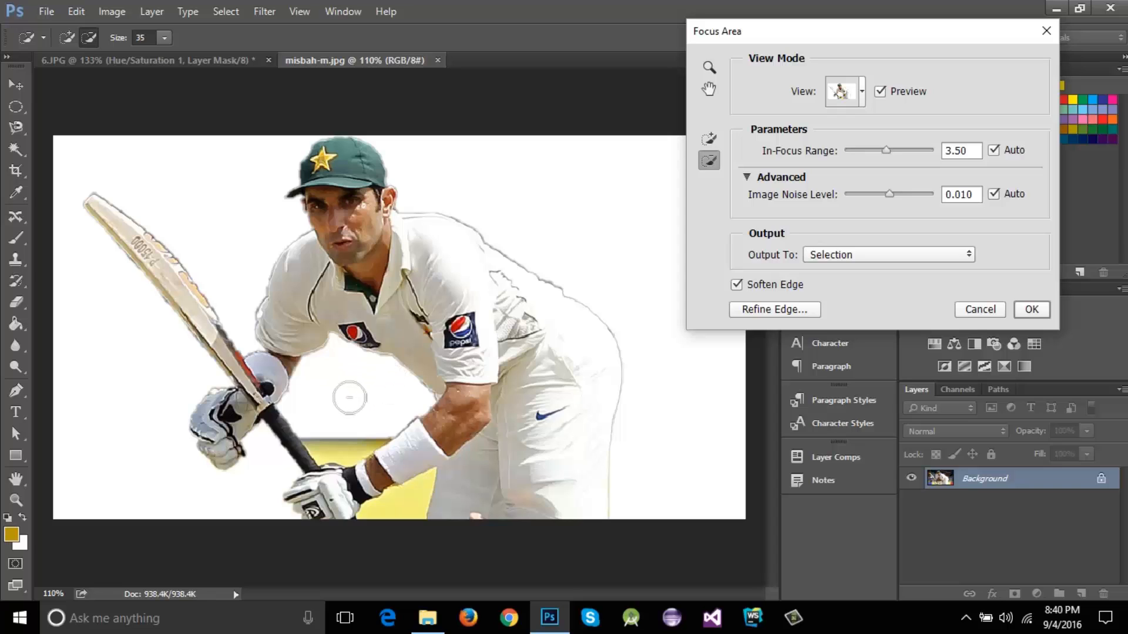
drag(340, 423, 347, 458)
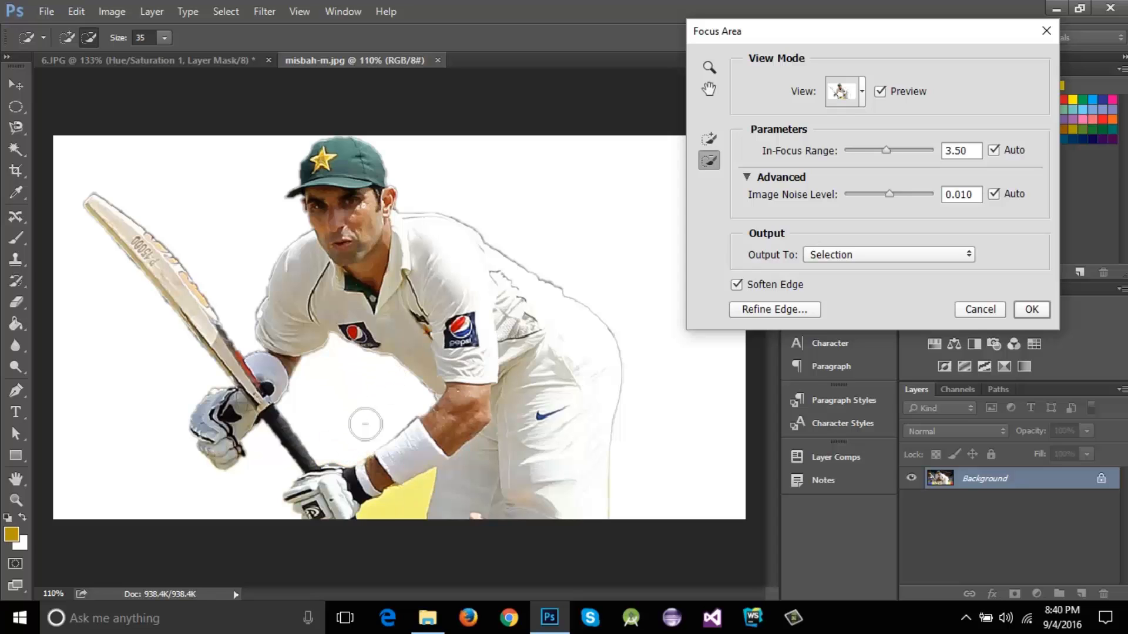
drag(400, 505, 400, 509)
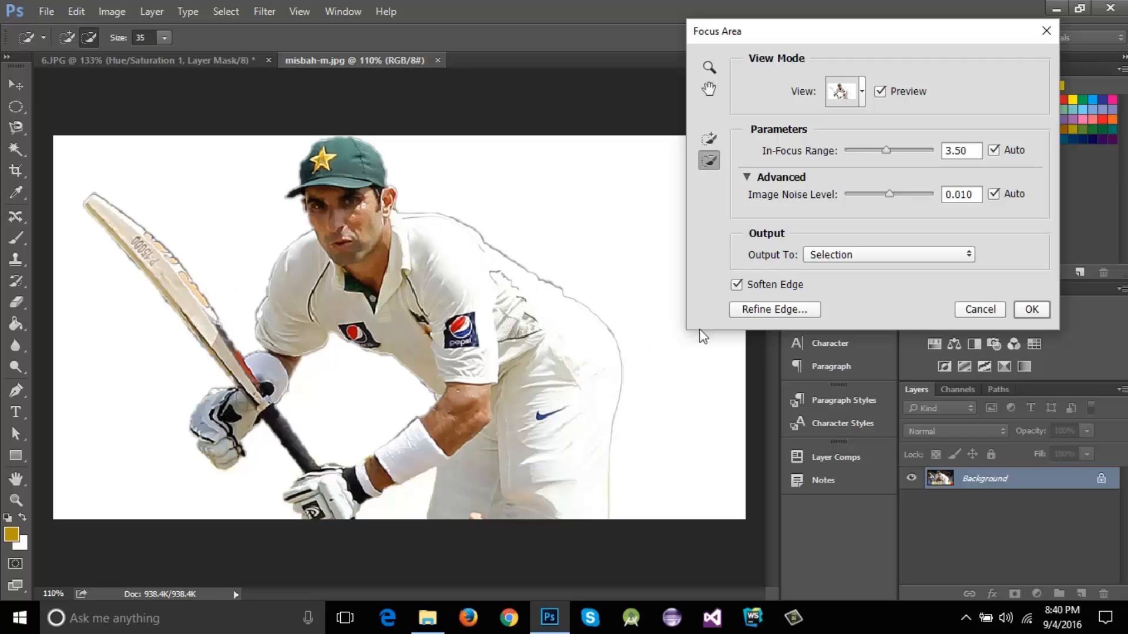
Refine the focus selection's edge with Smooth 17 and Feather 1.2 px, and output it as a selection.
click(738, 286)
click(775, 310)
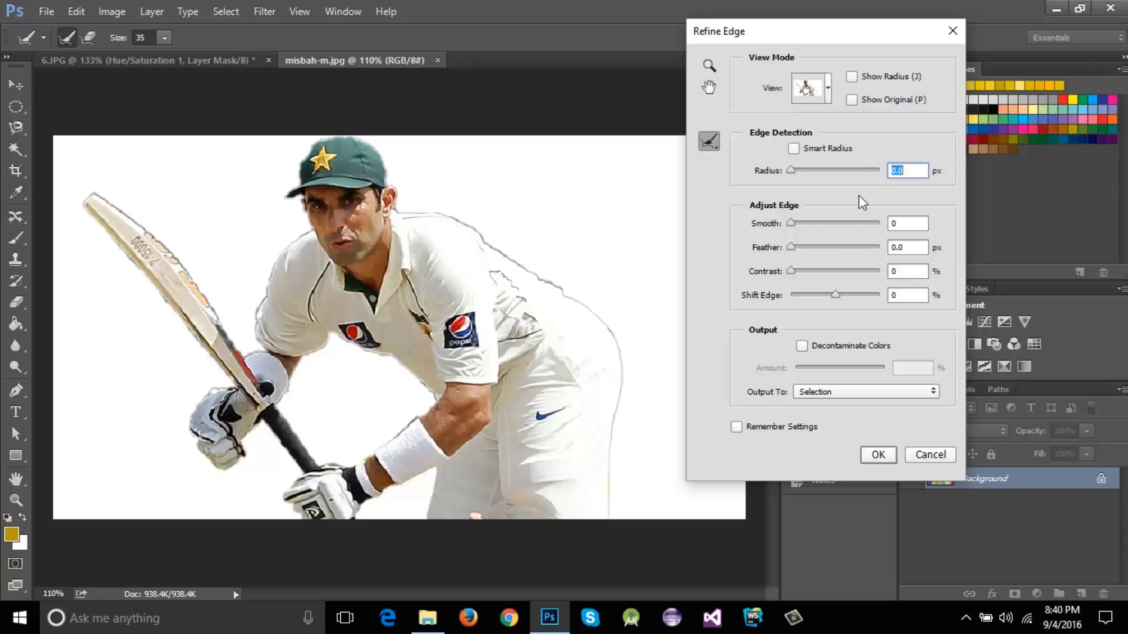
click(793, 223)
mouse_move(793, 224)
mouse_down()
mouse_move(847, 224)
mouse_move(800, 225)
mouse_move(791, 247)
mouse_move(813, 248)
mouse_move(796, 250)
mouse_up()
click(813, 249)
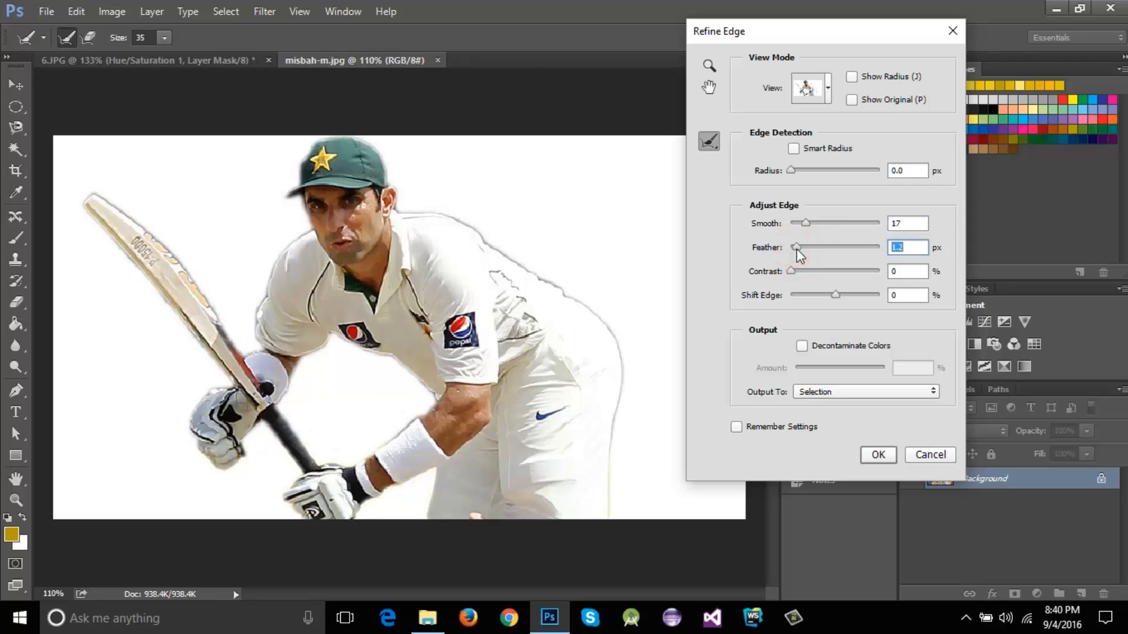
click(878, 454)
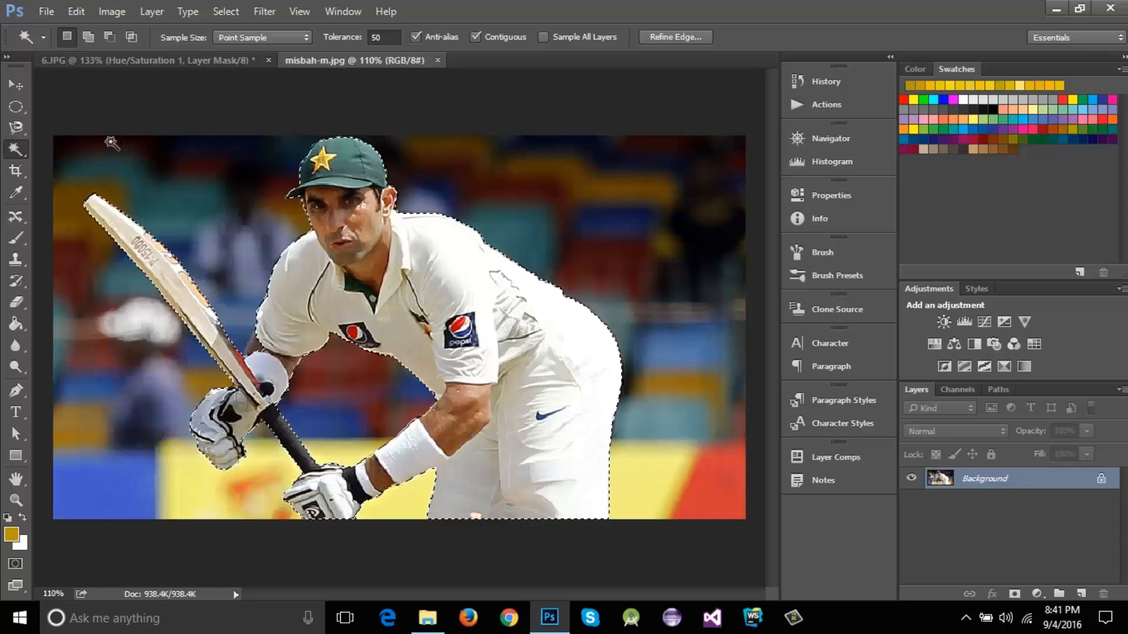
Try moving the selected batsman within the photo with the Move tool.
click(16, 86)
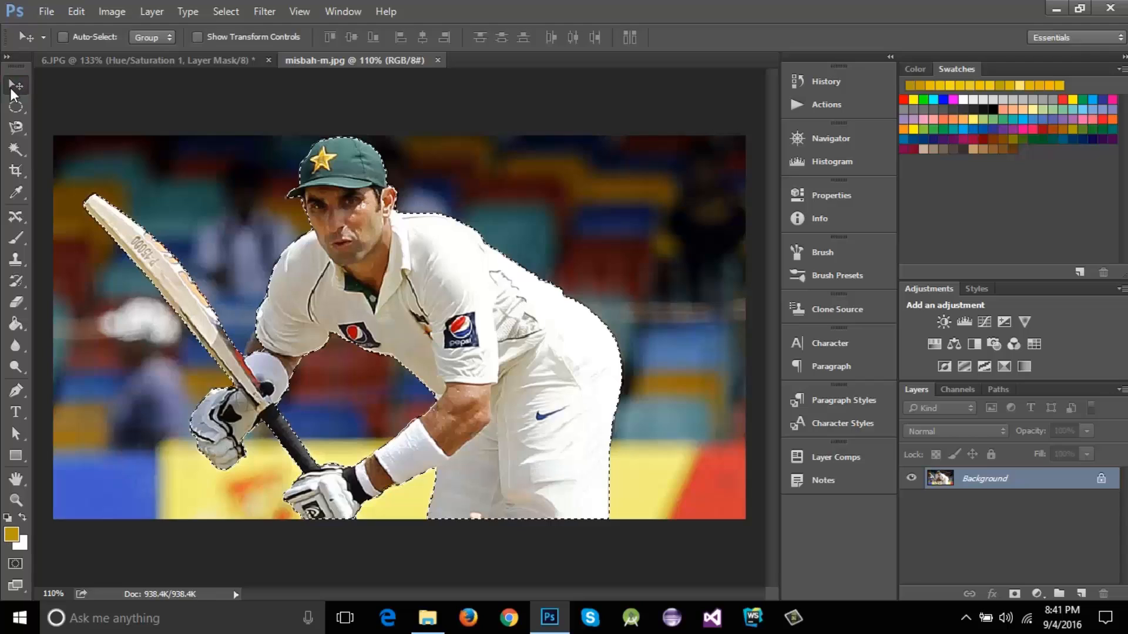
mouse_move(476, 329)
mouse_down()
mouse_move(581, 290)
mouse_move(485, 315)
mouse_up()
mouse_move(481, 362)
mouse_down()
mouse_move(540, 305)
mouse_move(553, 397)
mouse_move(436, 334)
mouse_move(578, 352)
mouse_move(482, 356)
mouse_move(561, 334)
mouse_move(476, 342)
mouse_up()
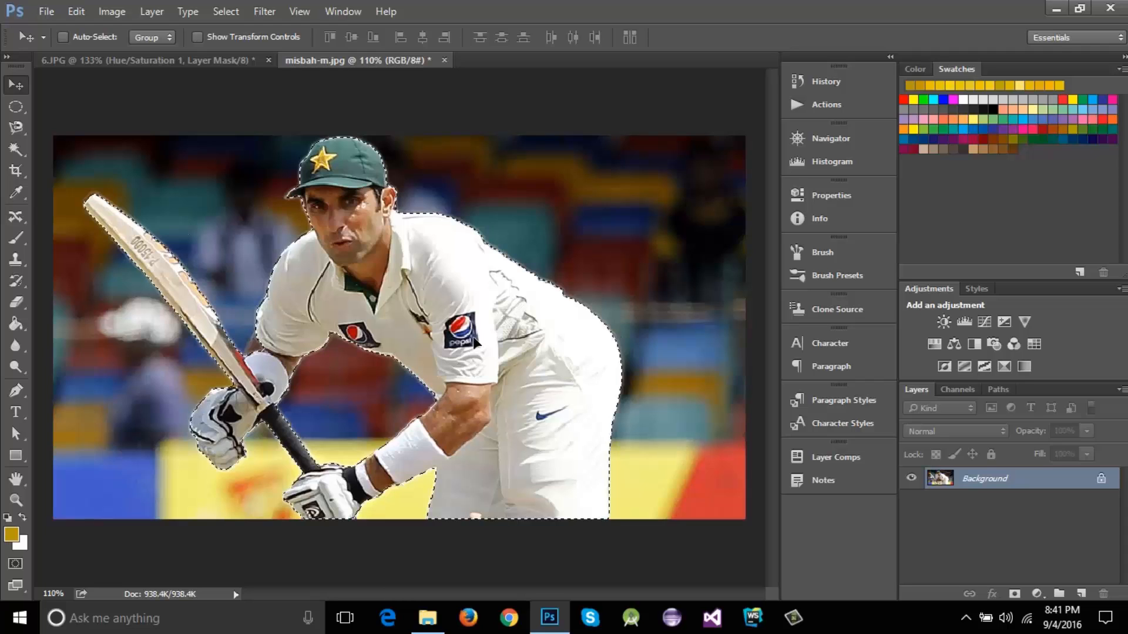
click(225, 11)
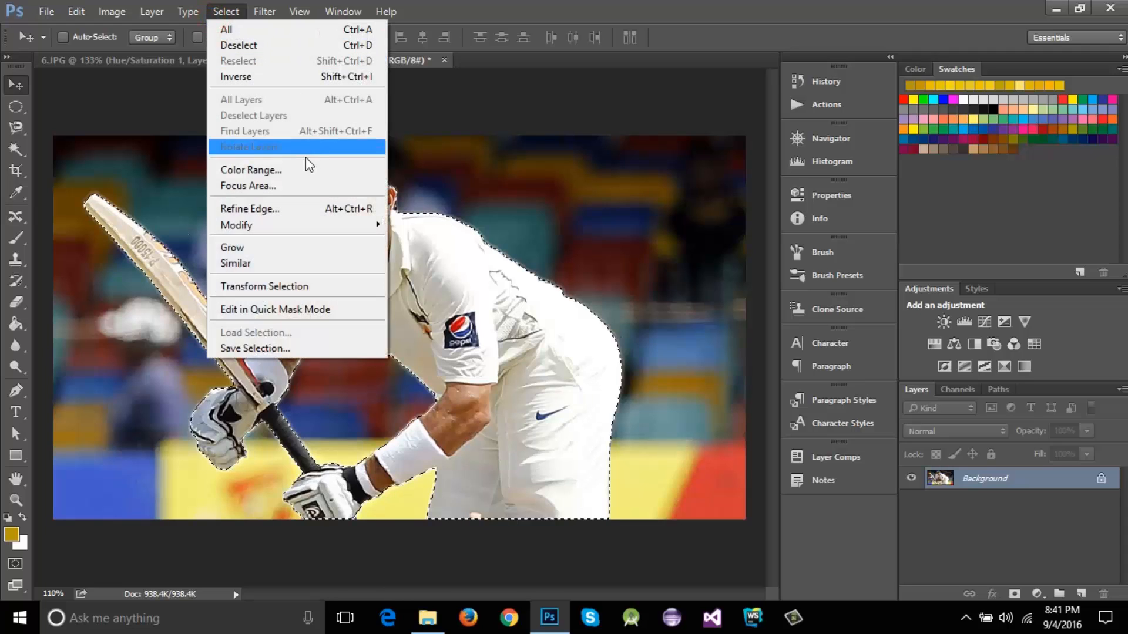
key(Escape)
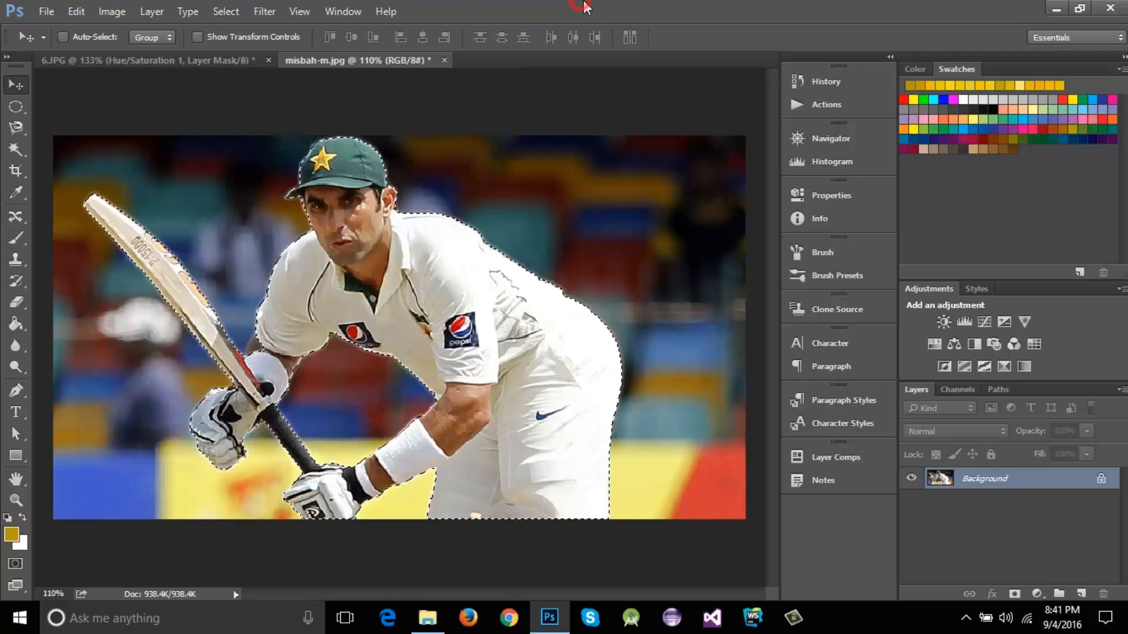
click(181, 61)
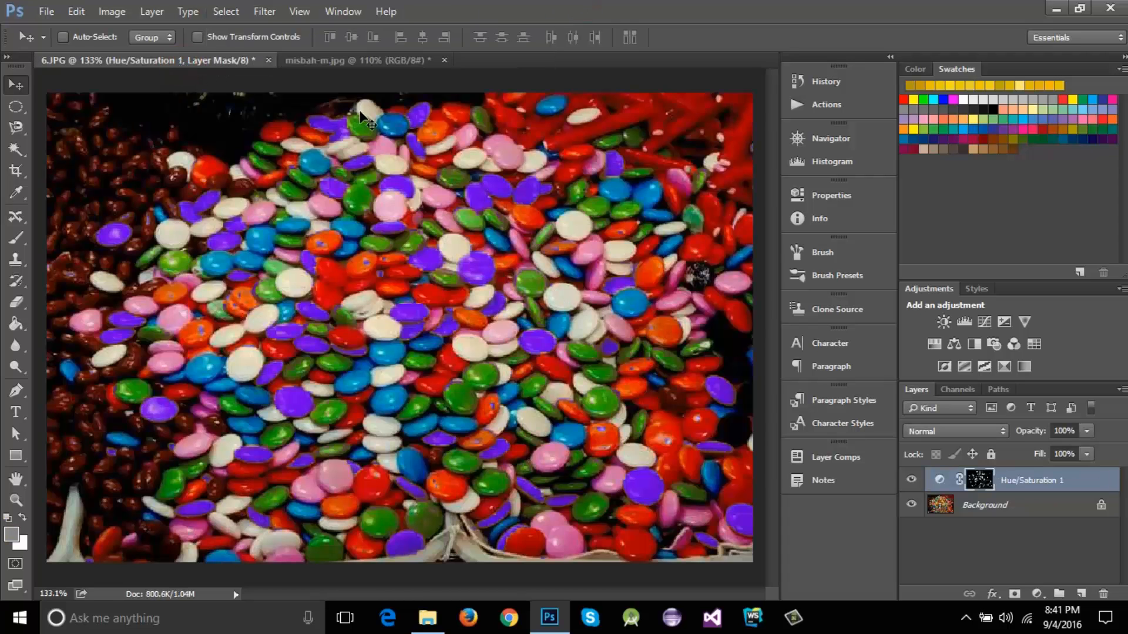
click(361, 62)
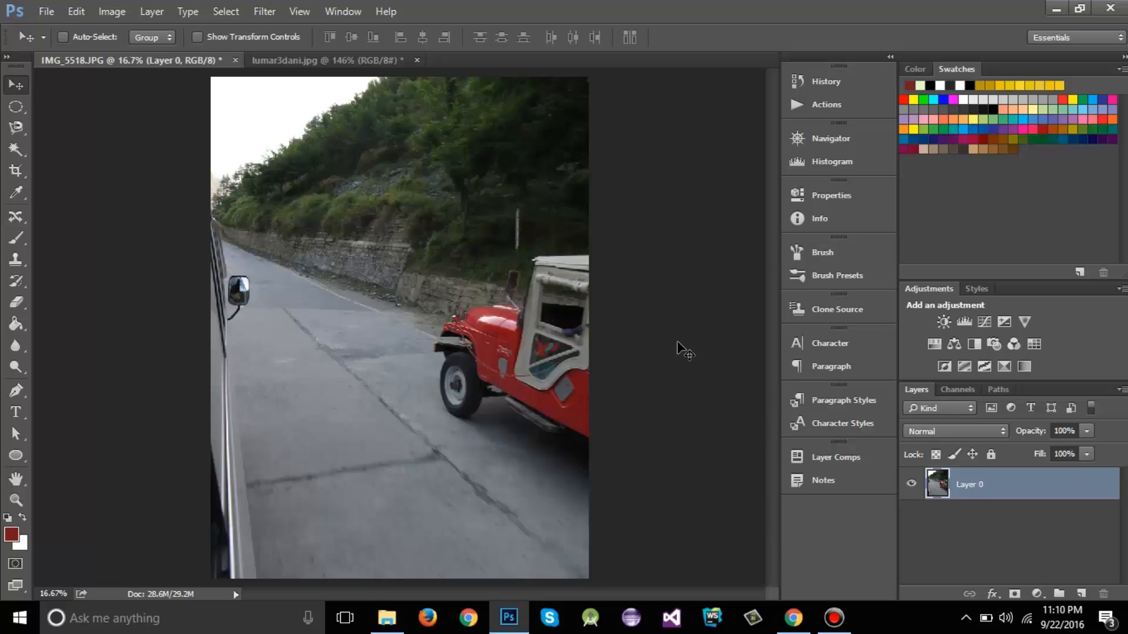
Add a Brightness/Contrast adjustment layer to the jeep photo with Brightness 131 and Contrast 56.
click(943, 322)
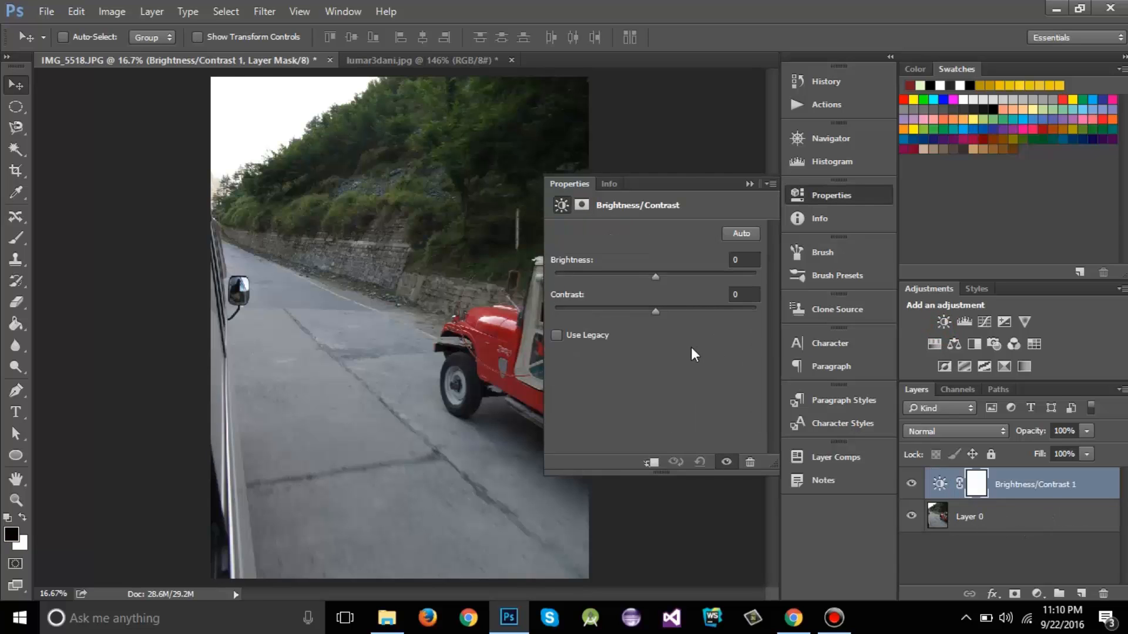
drag(657, 277, 720, 277)
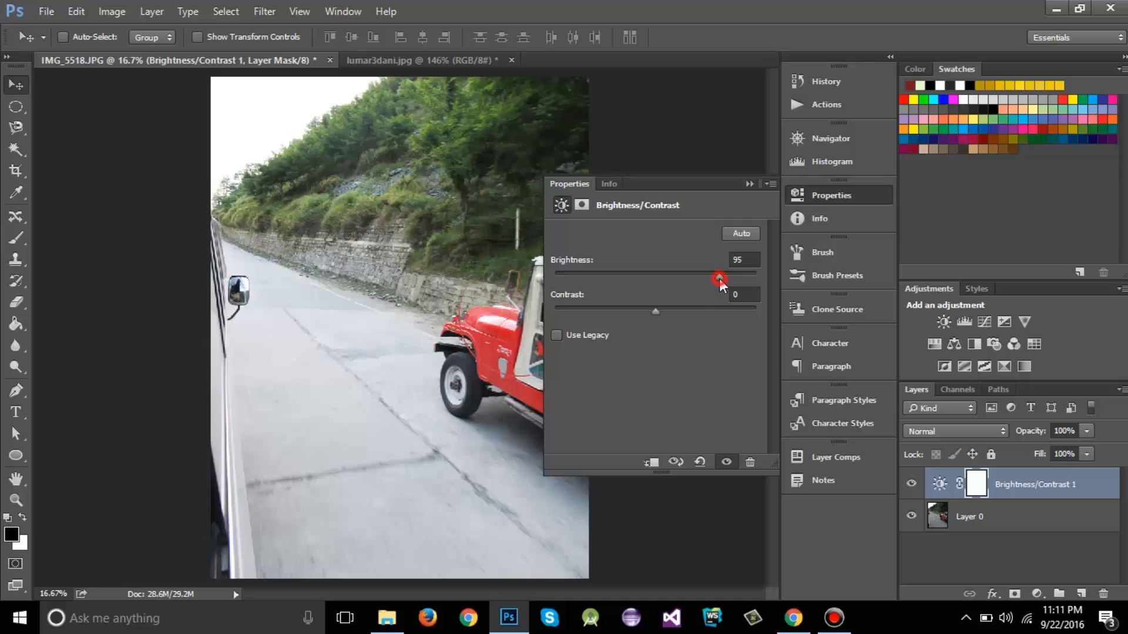
drag(720, 277, 744, 278)
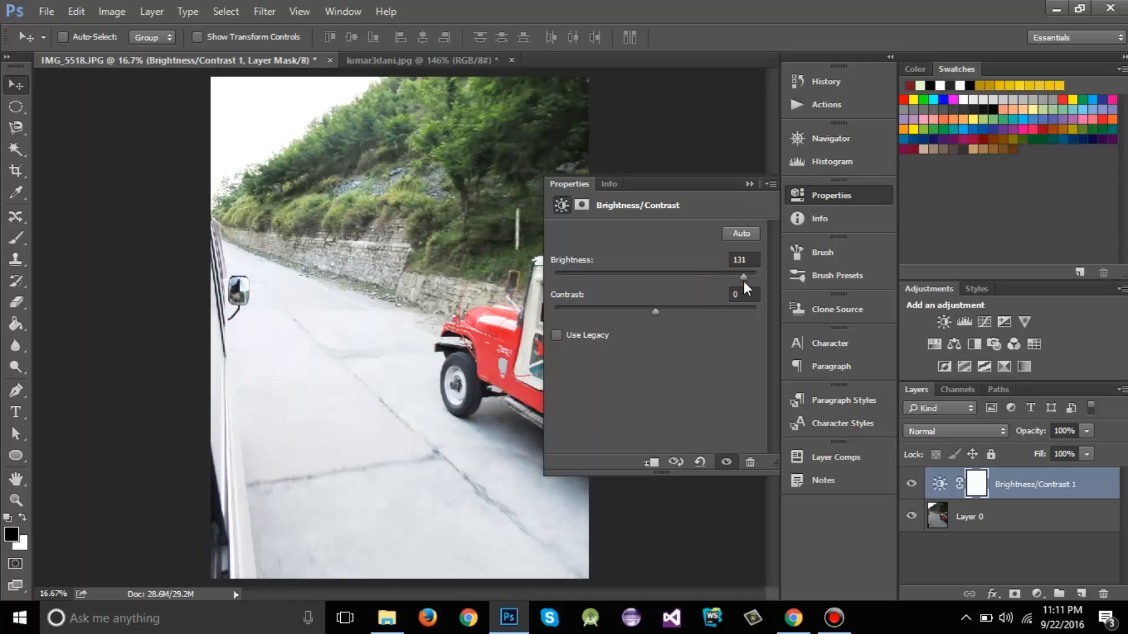
drag(655, 311, 734, 315)
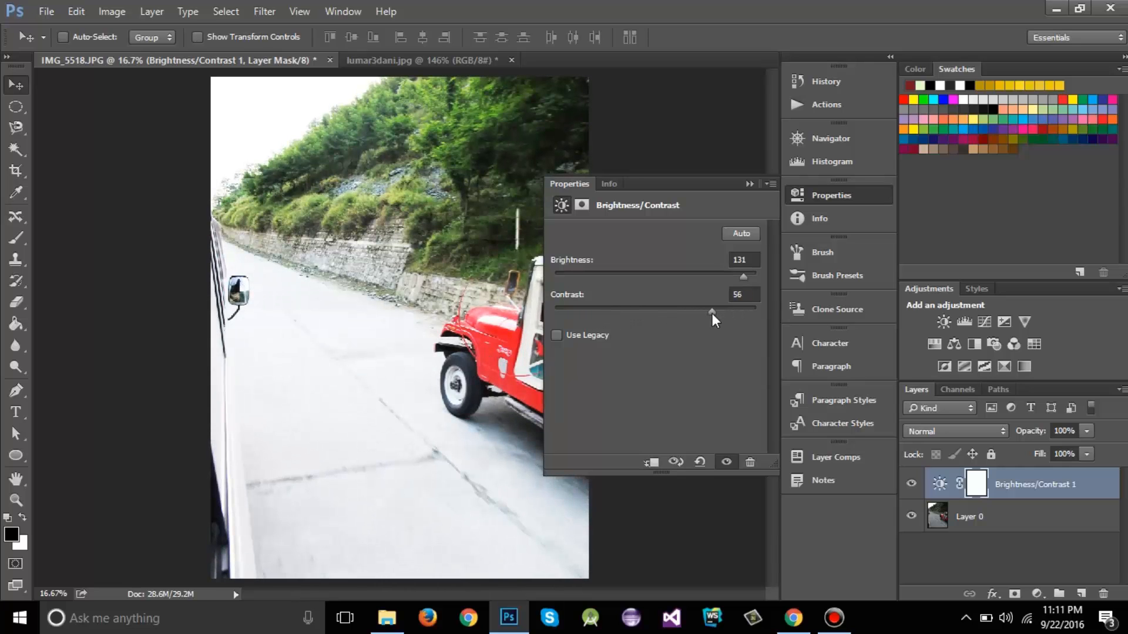
Reopen the Brightness/Contrast adjustment layer's settings for review and close them.
click(749, 184)
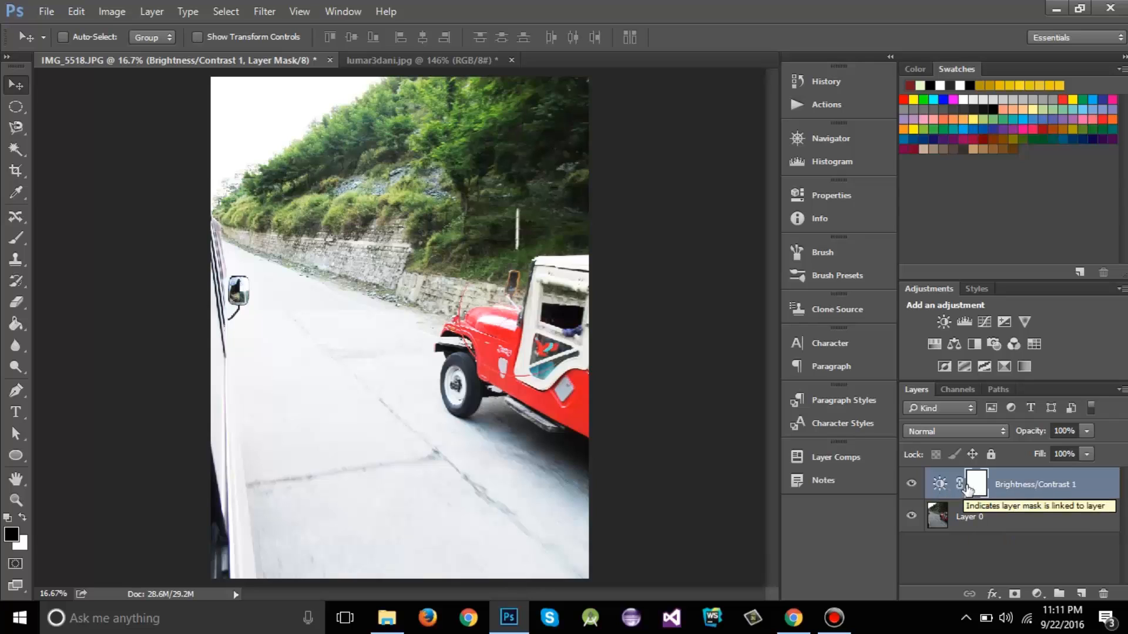
click(941, 487)
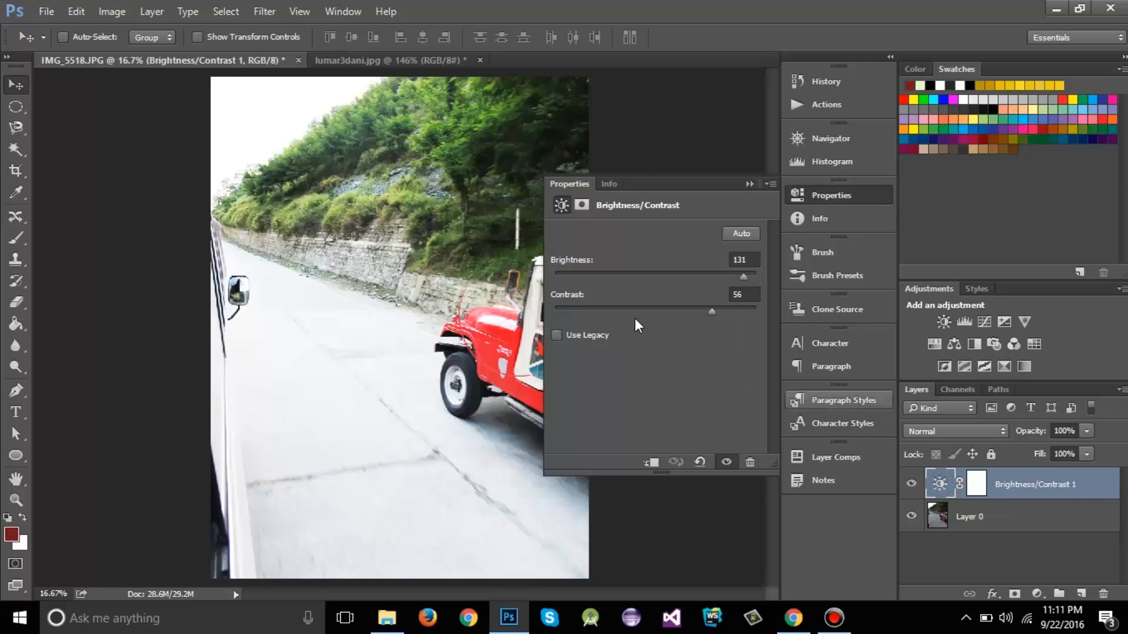
click(748, 184)
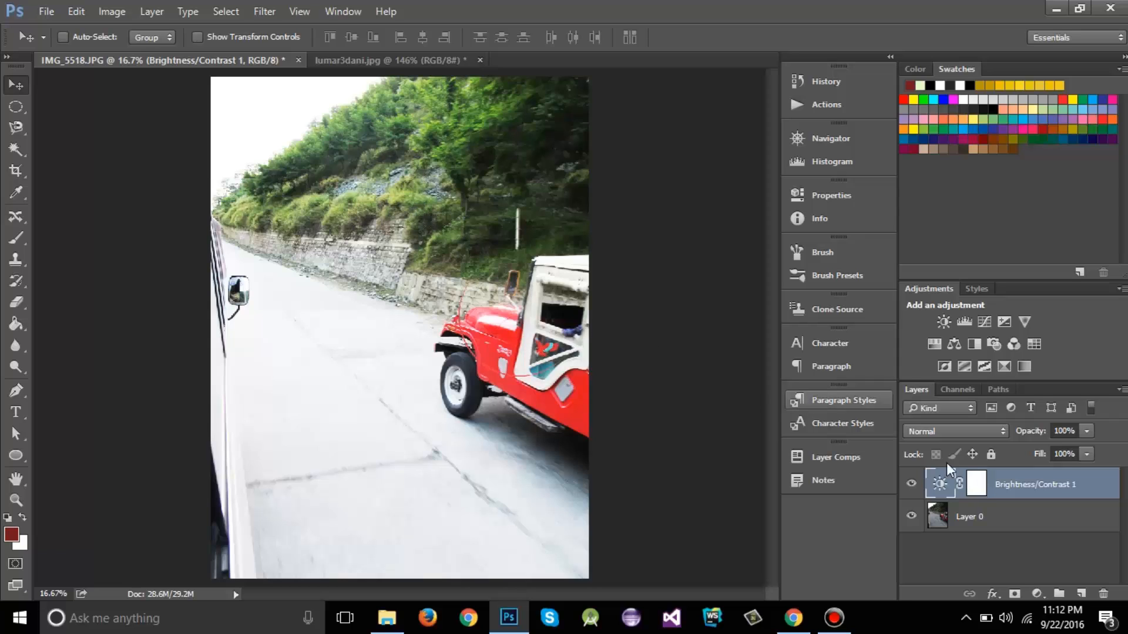
Target the Brightness/Contrast layer's mask and set up a hard round Brush of 467 px at 100% hardness.
click(977, 485)
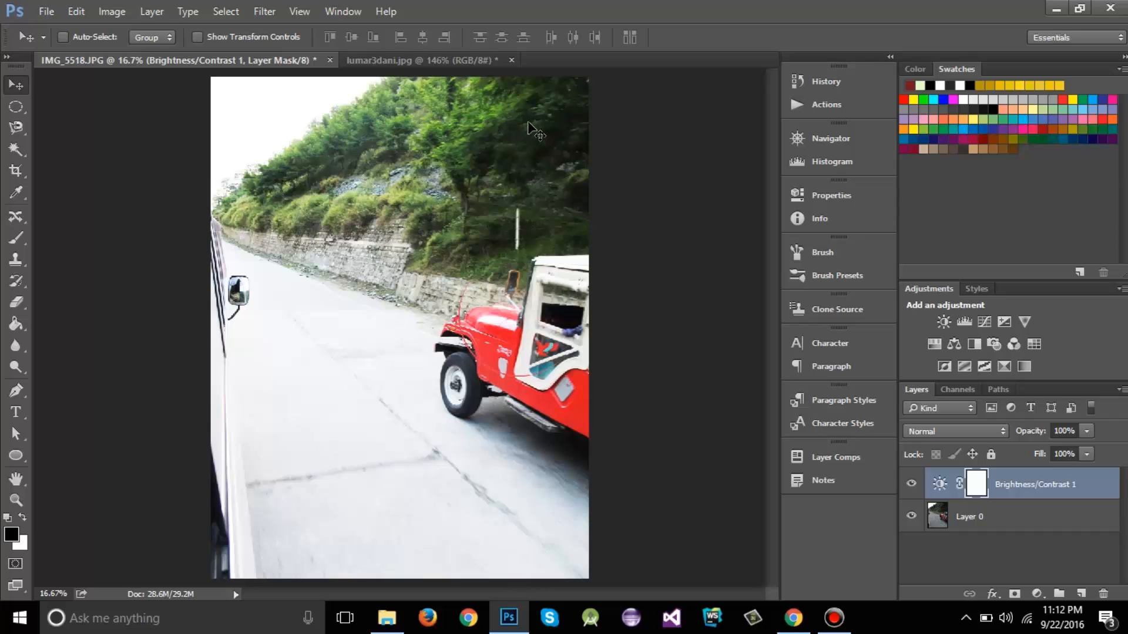
click(17, 238)
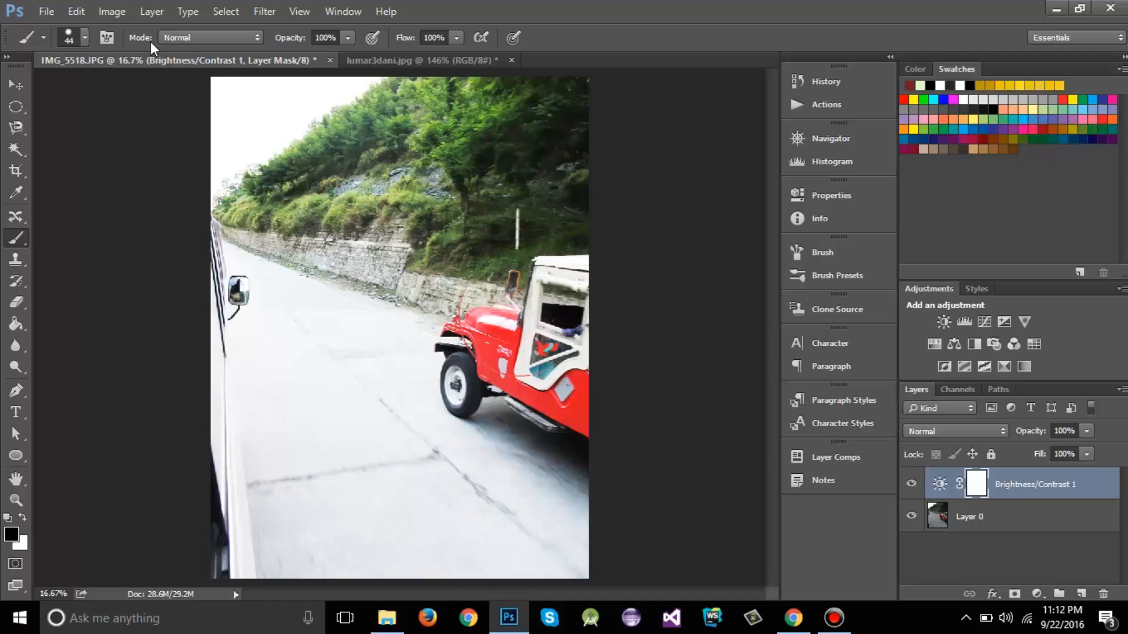
click(84, 37)
click(139, 89)
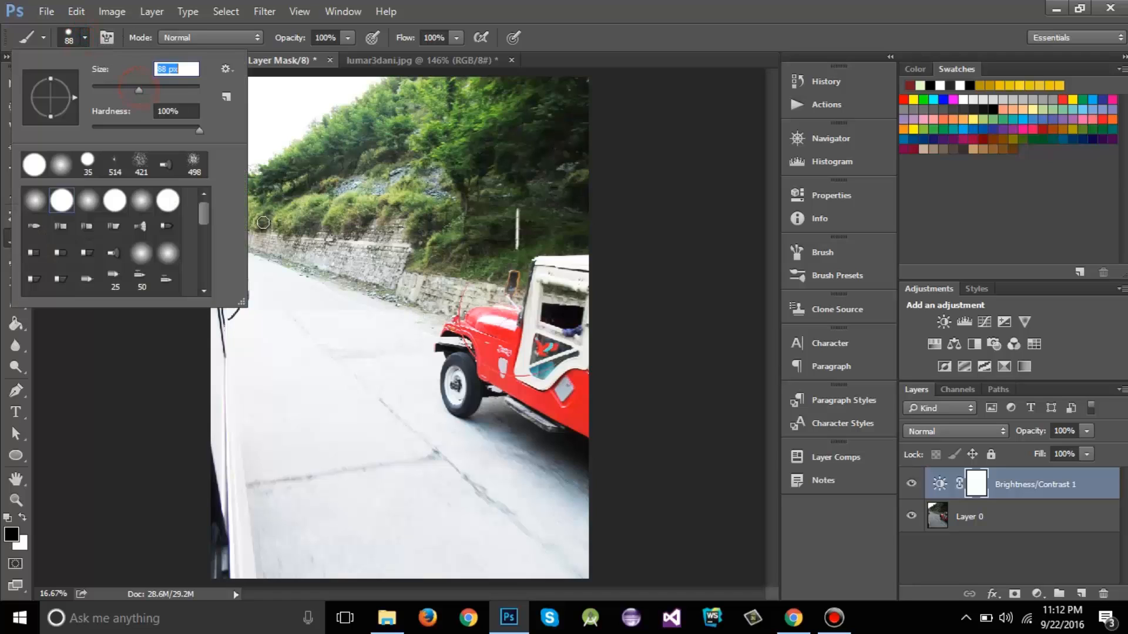
click(188, 89)
click(188, 89)
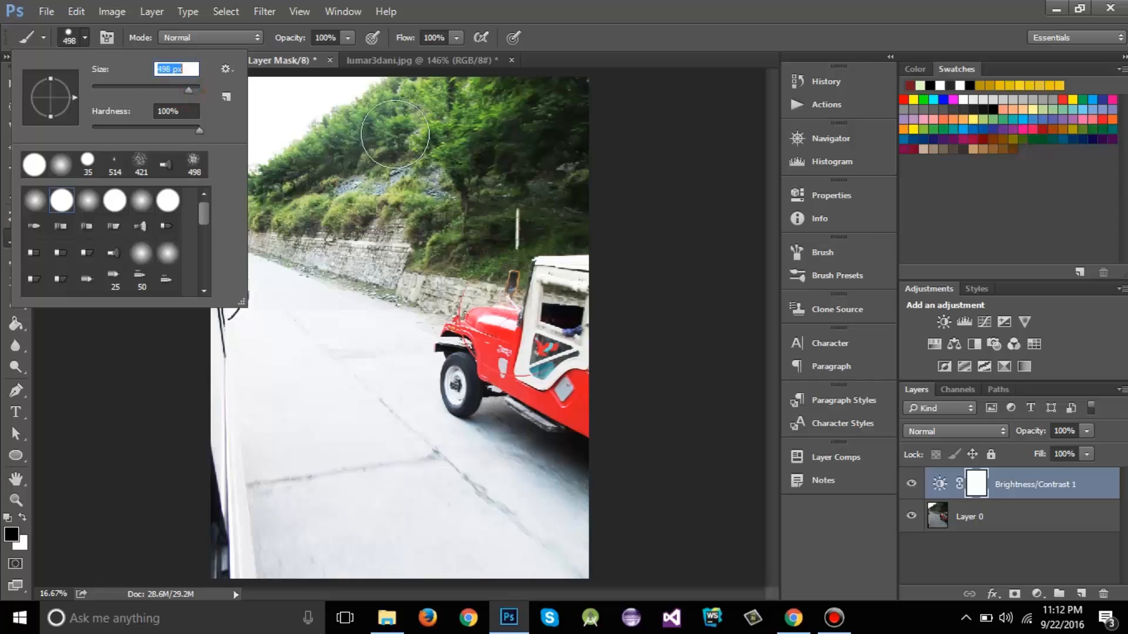
click(192, 88)
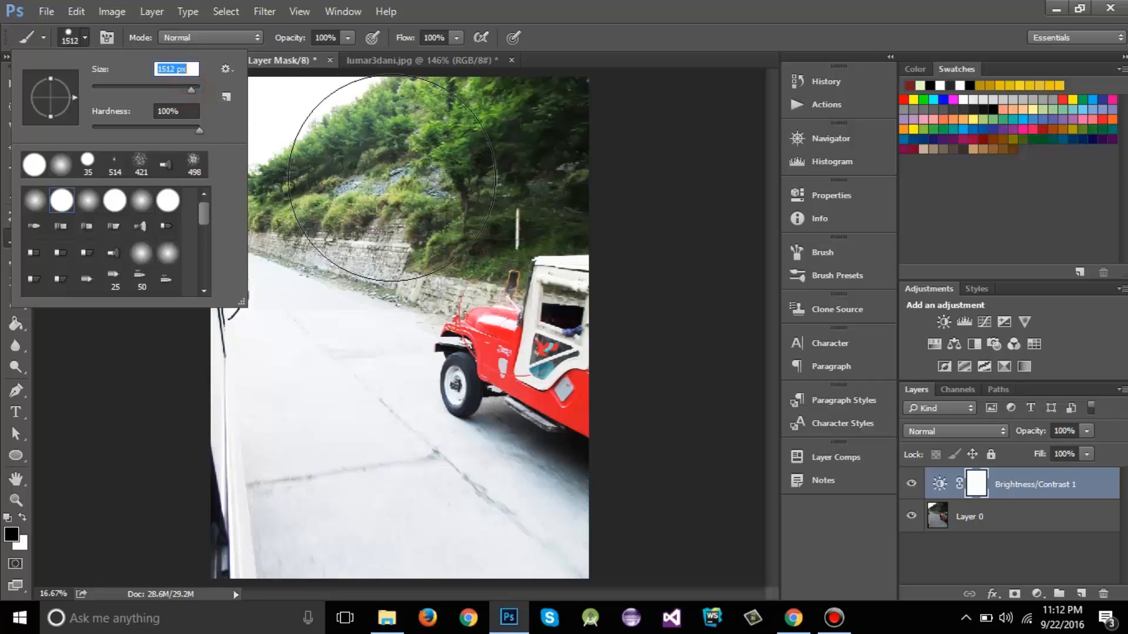
click(187, 88)
click(663, 6)
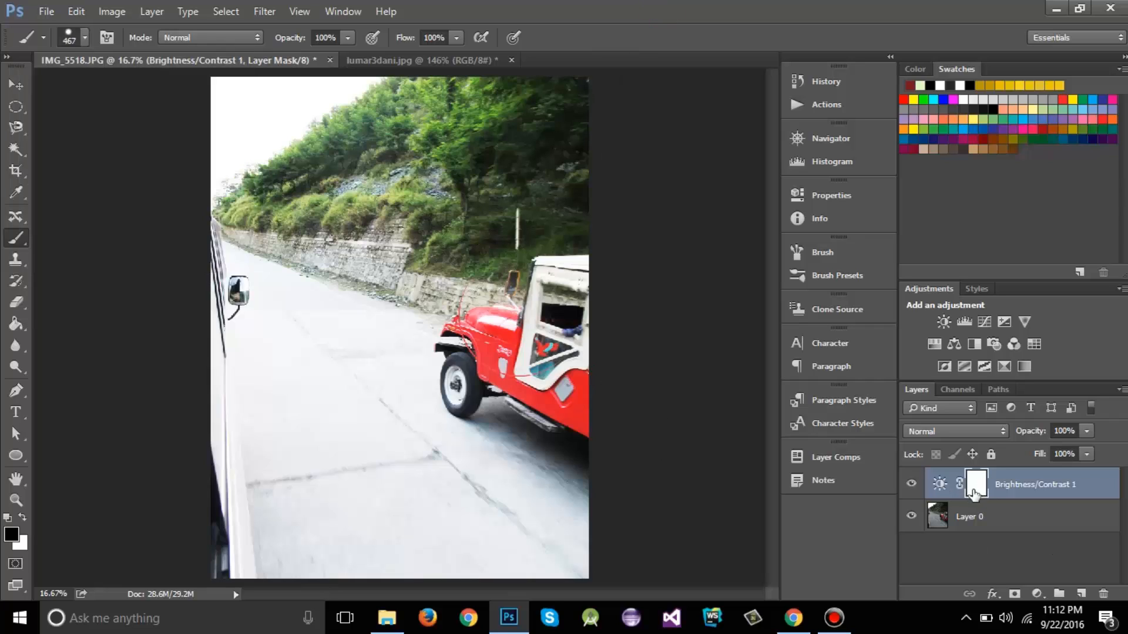
Paint black over the sky, hillside and road on the Brightness/Contrast mask so the adjustment affects only the jeep.
click(976, 491)
click(943, 480)
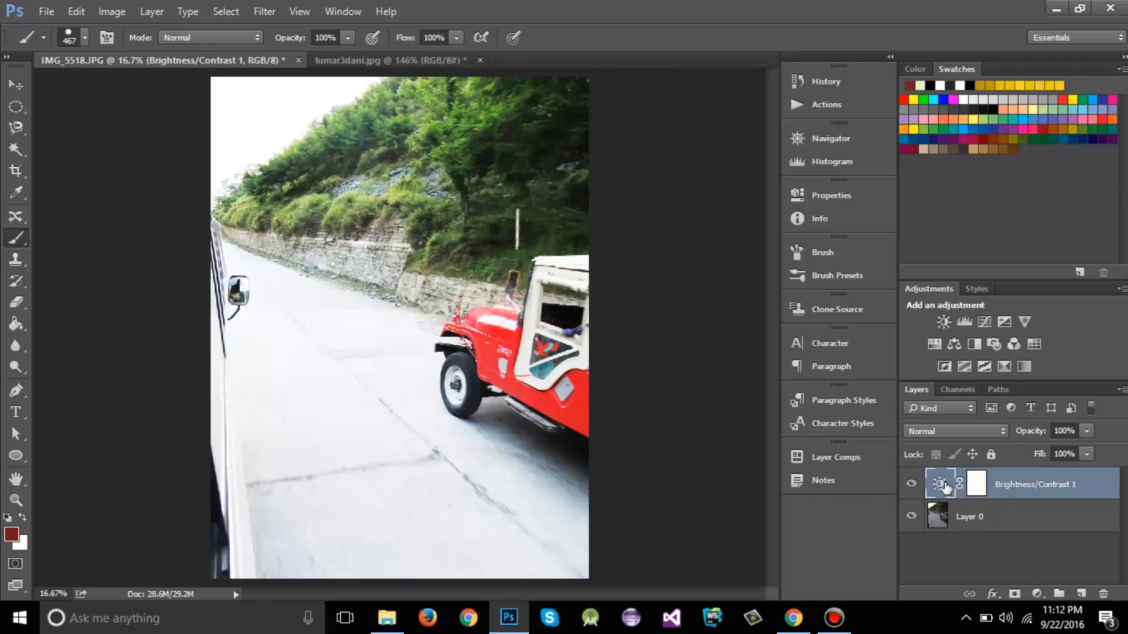
click(977, 484)
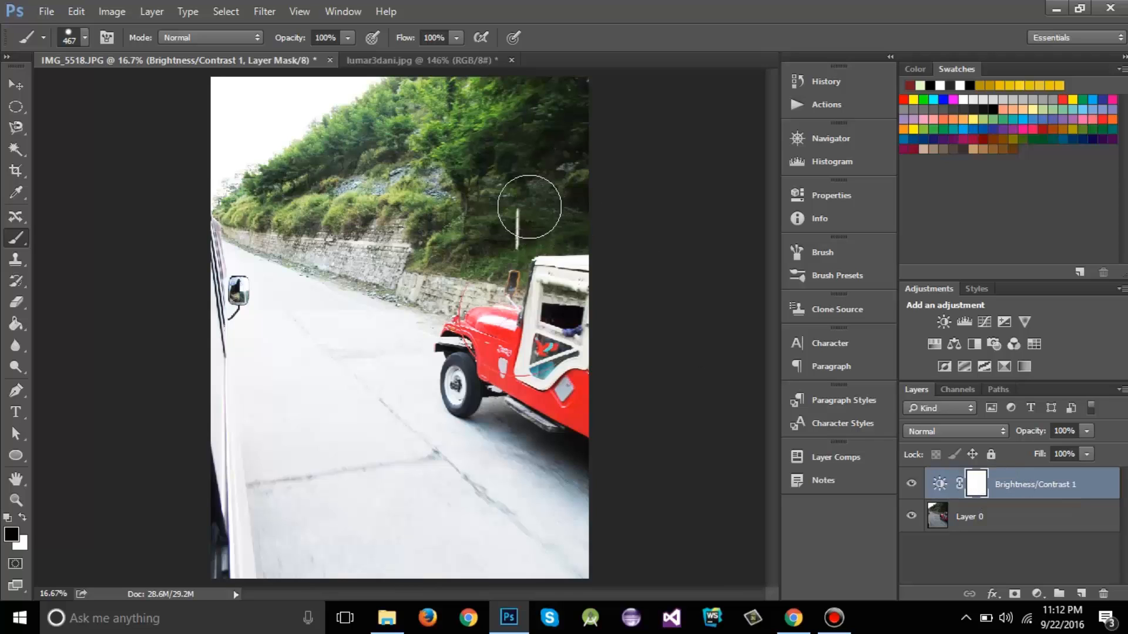
click(346, 39)
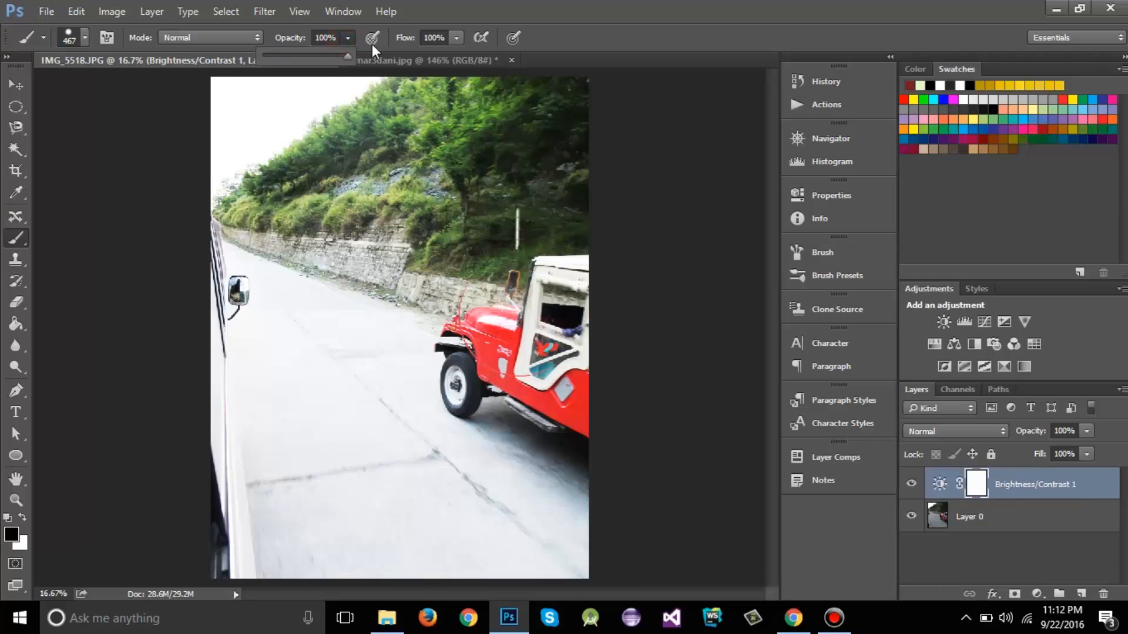
click(459, 40)
click(600, 13)
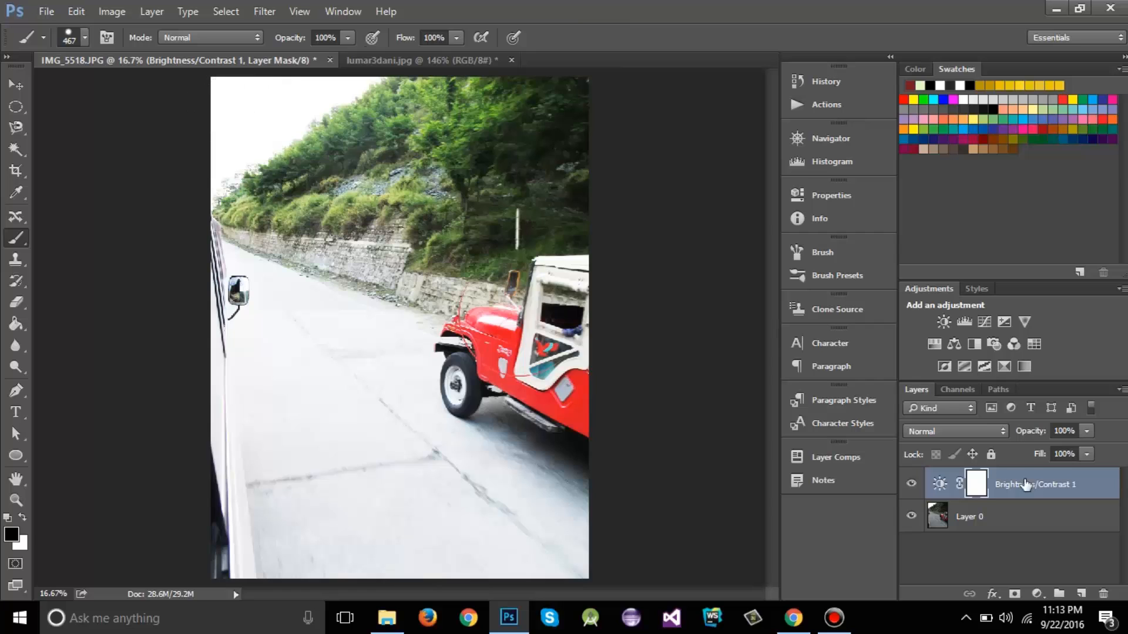
click(228, 96)
drag(234, 108, 236, 131)
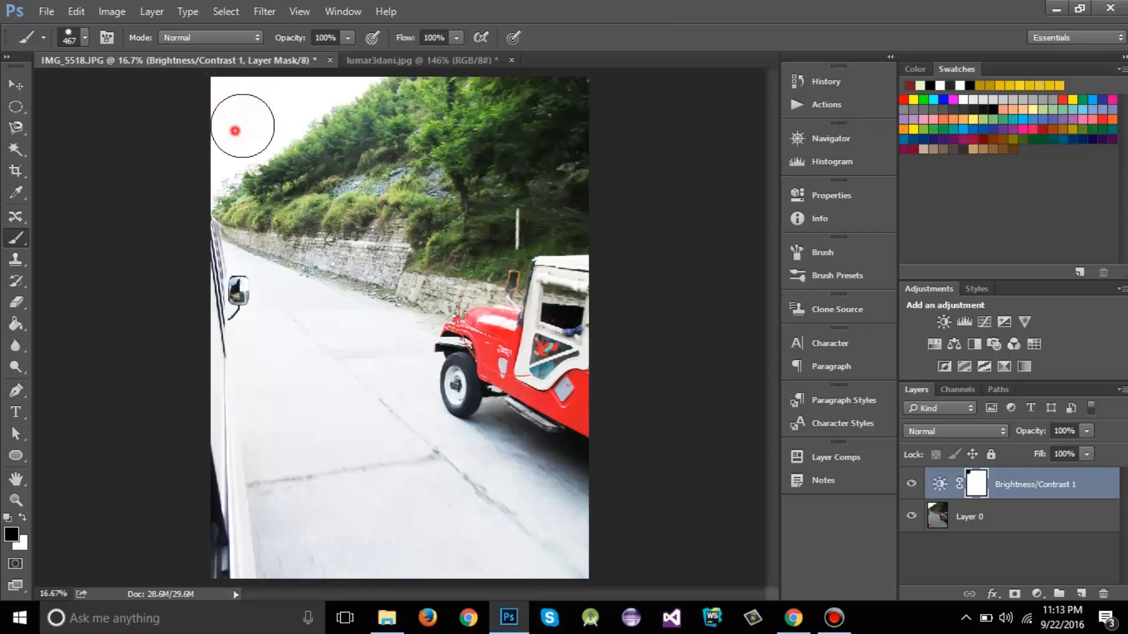
mouse_move(326, 89)
mouse_down()
mouse_move(246, 136)
mouse_move(184, 220)
mouse_move(378, 93)
mouse_move(447, 75)
mouse_move(503, 88)
mouse_move(413, 118)
mouse_move(296, 190)
mouse_move(253, 232)
mouse_move(212, 330)
mouse_move(309, 217)
mouse_move(397, 154)
mouse_move(524, 91)
mouse_move(601, 68)
mouse_up()
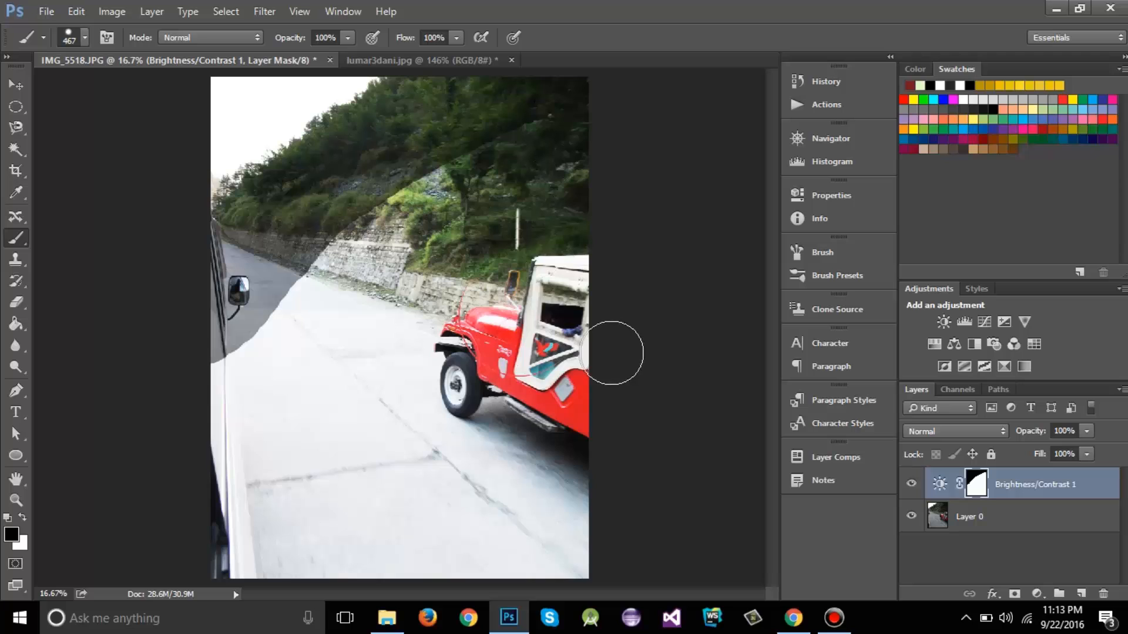
mouse_move(566, 104)
mouse_down()
mouse_move(573, 153)
mouse_move(563, 136)
mouse_move(476, 149)
mouse_move(407, 191)
mouse_move(285, 332)
mouse_move(187, 395)
mouse_move(266, 384)
mouse_move(203, 497)
mouse_move(199, 543)
mouse_move(668, 555)
mouse_move(475, 506)
mouse_move(566, 514)
mouse_move(546, 476)
mouse_move(567, 468)
mouse_move(536, 467)
mouse_move(500, 435)
mouse_move(436, 501)
mouse_move(280, 506)
mouse_move(258, 494)
mouse_move(274, 485)
mouse_move(308, 396)
mouse_move(350, 448)
mouse_move(446, 503)
mouse_move(350, 469)
mouse_move(443, 460)
mouse_move(407, 434)
mouse_move(388, 282)
mouse_move(474, 217)
mouse_move(367, 273)
mouse_move(347, 430)
mouse_move(405, 288)
mouse_move(460, 251)
mouse_move(469, 207)
mouse_move(514, 184)
mouse_move(602, 189)
mouse_move(530, 218)
mouse_move(580, 223)
mouse_move(534, 223)
mouse_move(483, 244)
mouse_move(416, 298)
mouse_move(394, 341)
mouse_move(406, 416)
mouse_move(428, 441)
mouse_move(499, 441)
mouse_move(485, 450)
mouse_move(390, 377)
mouse_move(411, 358)
mouse_move(377, 323)
mouse_move(486, 274)
mouse_up()
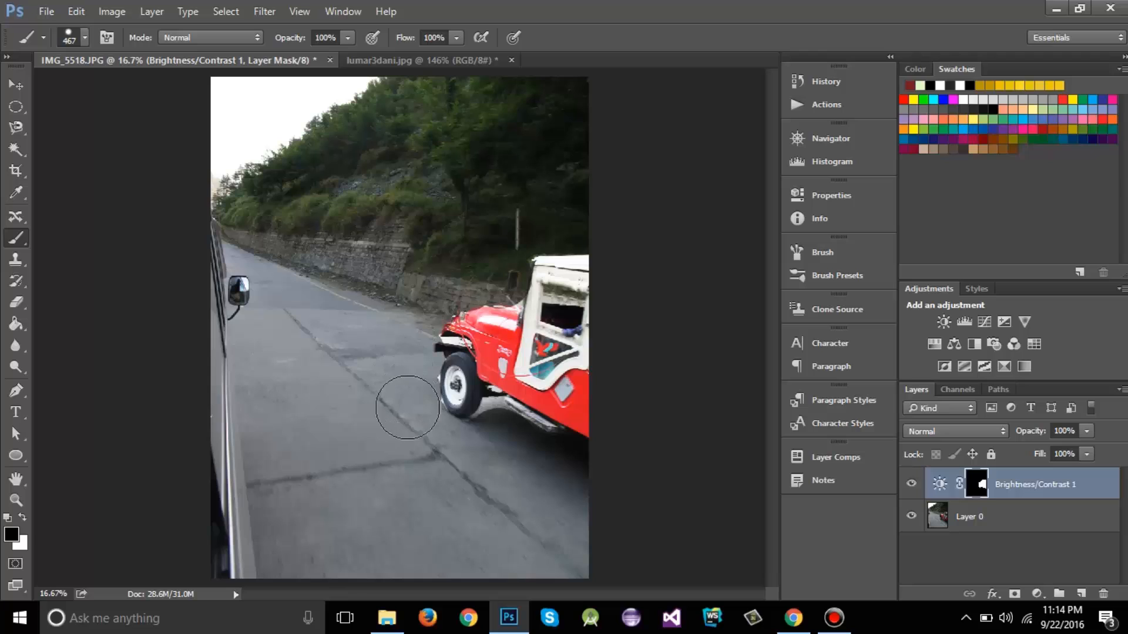
drag(501, 438, 524, 443)
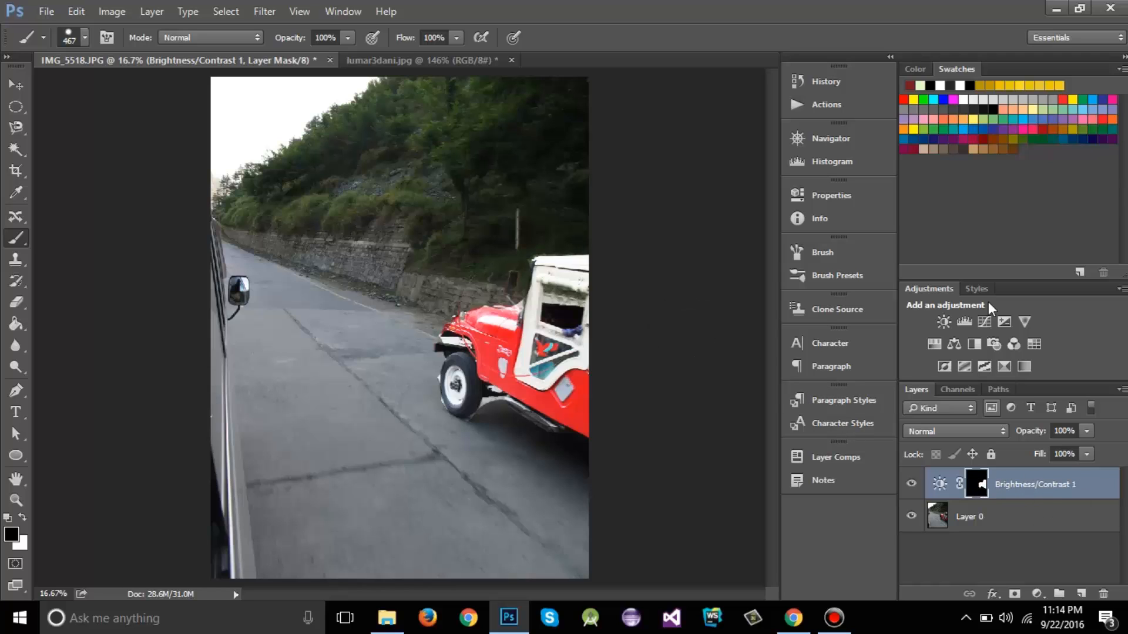
Compare the photo with and without the Brightness/Contrast layer, leaving that layer hidden.
click(1027, 522)
click(1025, 480)
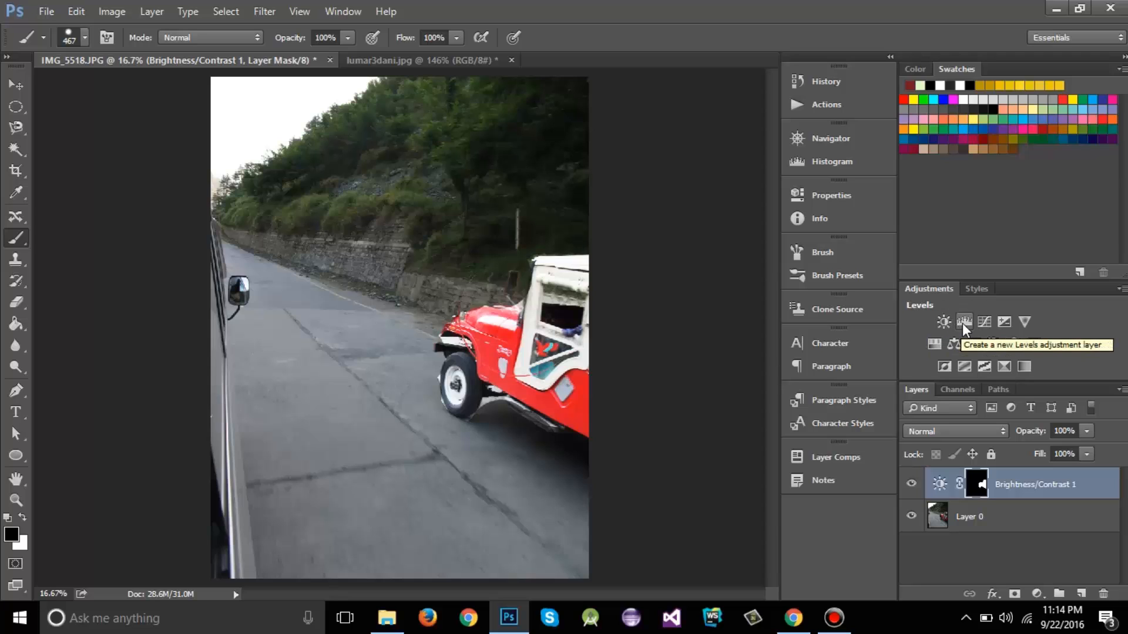
click(912, 484)
click(912, 485)
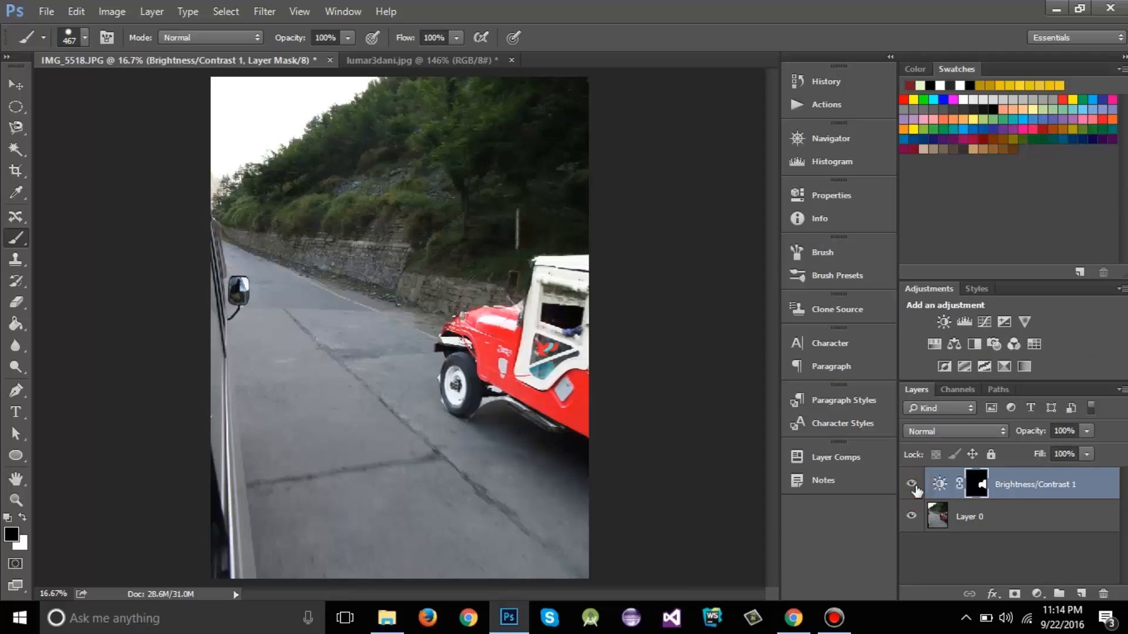
click(913, 485)
click(912, 485)
click(912, 485)
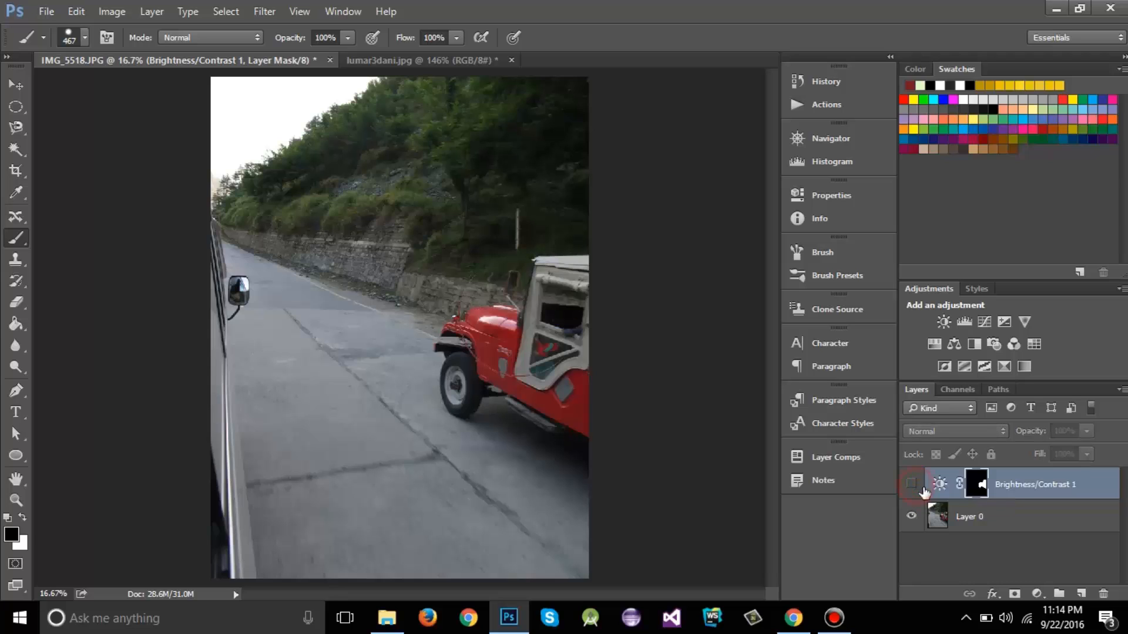
Add a Hue/Saturation adjustment layer above Layer 0 with Hue +87 and paint black on its mask over the hillside.
click(992, 519)
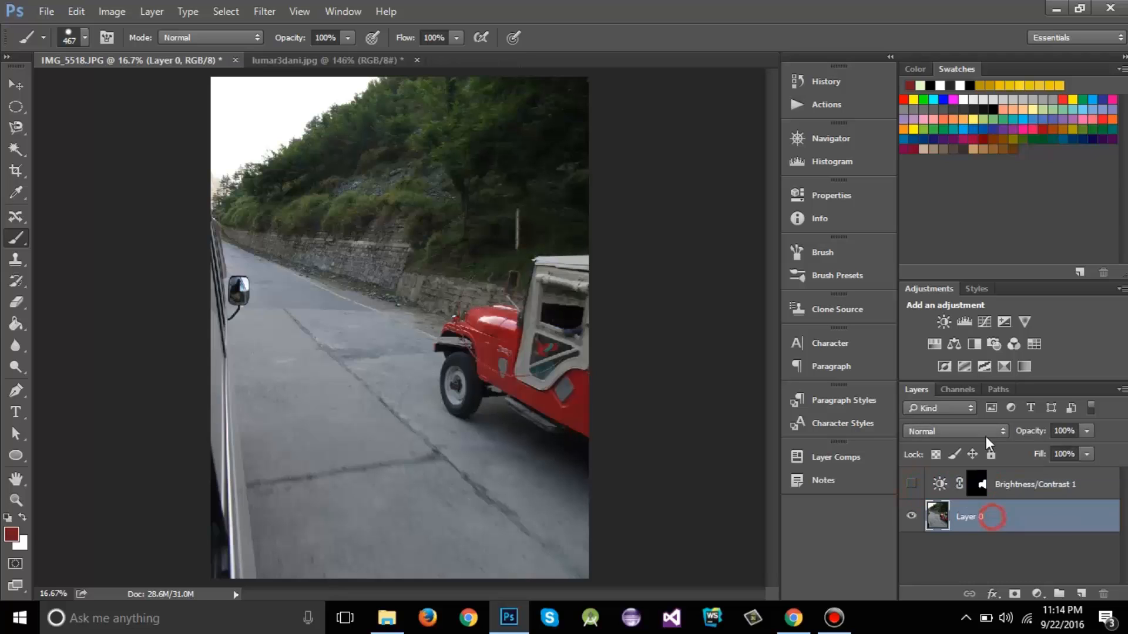
click(934, 344)
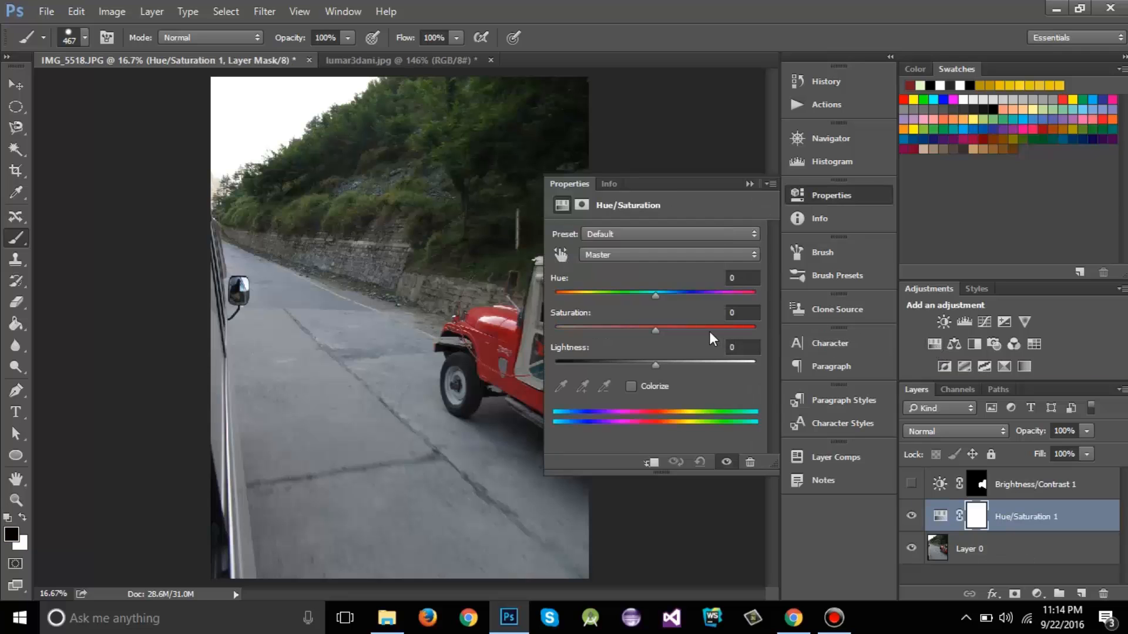
drag(654, 294, 718, 301)
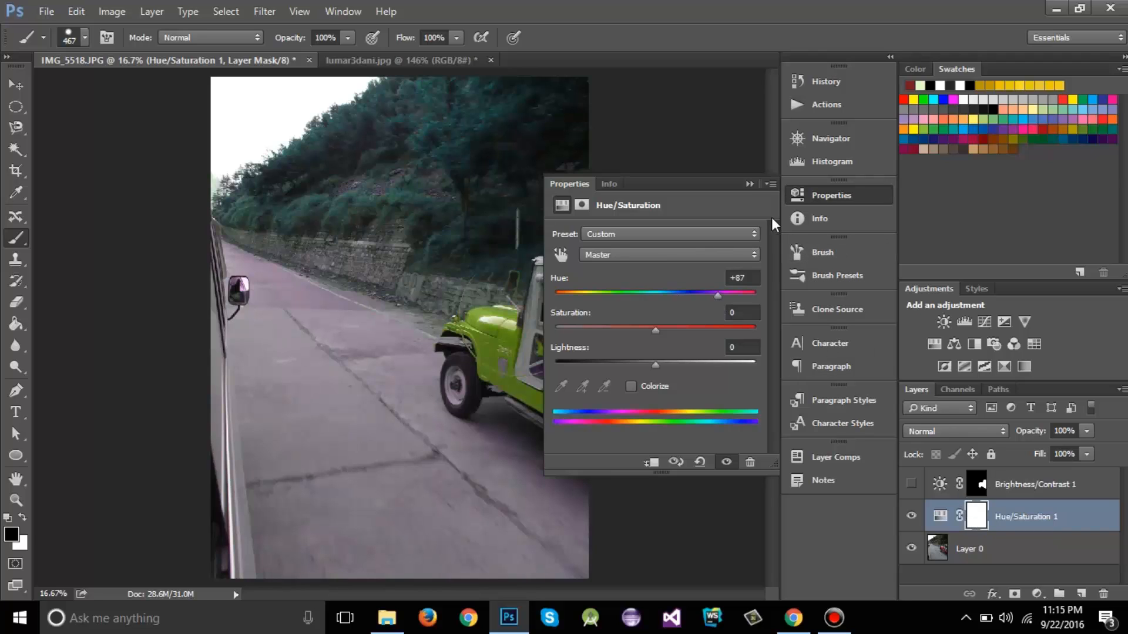
click(751, 184)
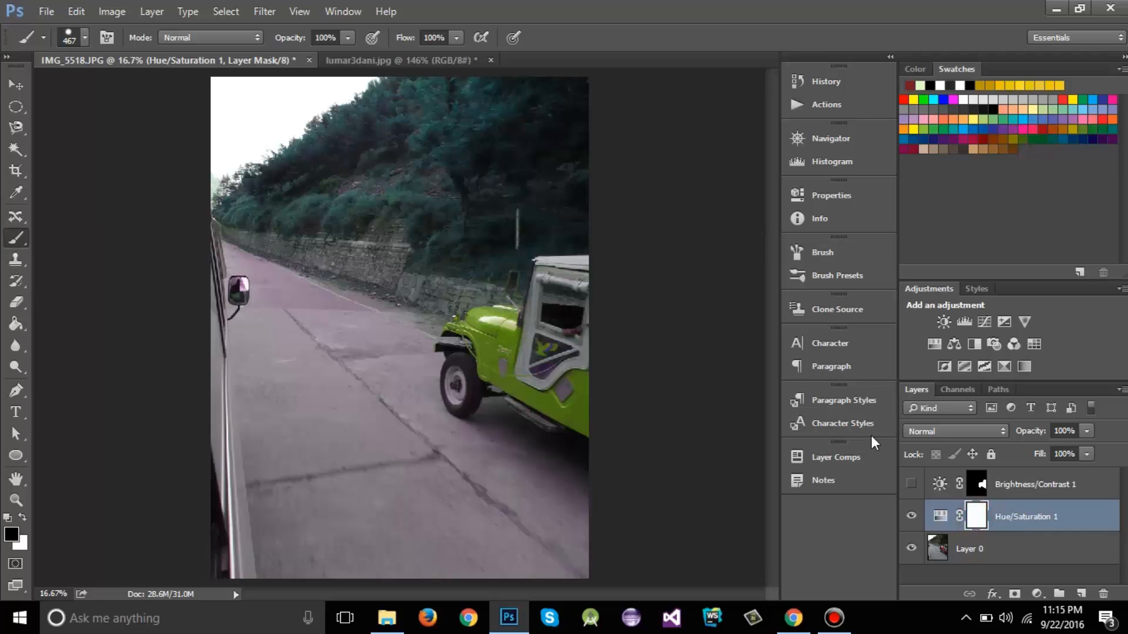
mouse_move(399, 103)
mouse_down()
mouse_move(343, 131)
mouse_move(369, 113)
mouse_move(299, 129)
mouse_move(364, 138)
mouse_move(463, 112)
mouse_move(449, 130)
mouse_move(634, 113)
mouse_up()
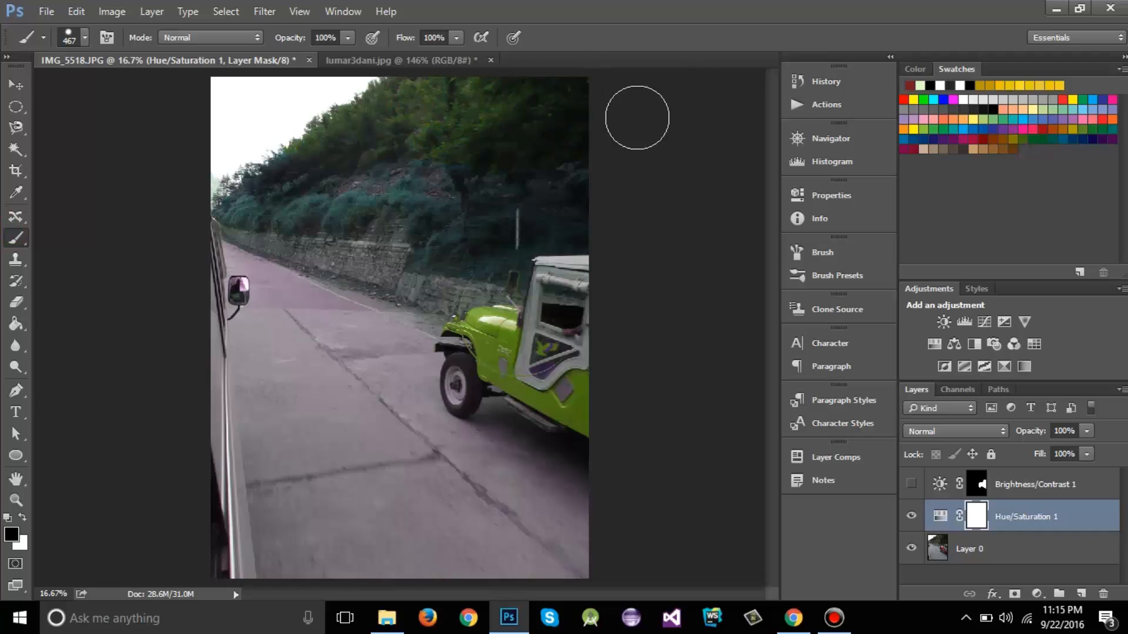
mouse_move(585, 209)
mouse_down()
mouse_move(523, 225)
mouse_move(496, 242)
mouse_move(500, 258)
mouse_move(438, 247)
mouse_move(472, 207)
mouse_move(560, 197)
mouse_move(392, 197)
mouse_move(410, 208)
mouse_move(330, 210)
mouse_move(238, 184)
mouse_move(537, 164)
mouse_move(226, 192)
mouse_move(344, 94)
mouse_move(209, 112)
mouse_move(187, 87)
mouse_move(513, 120)
mouse_move(584, 162)
mouse_move(287, 169)
mouse_move(233, 194)
mouse_move(388, 201)
mouse_move(492, 165)
mouse_move(518, 140)
mouse_move(335, 168)
mouse_up()
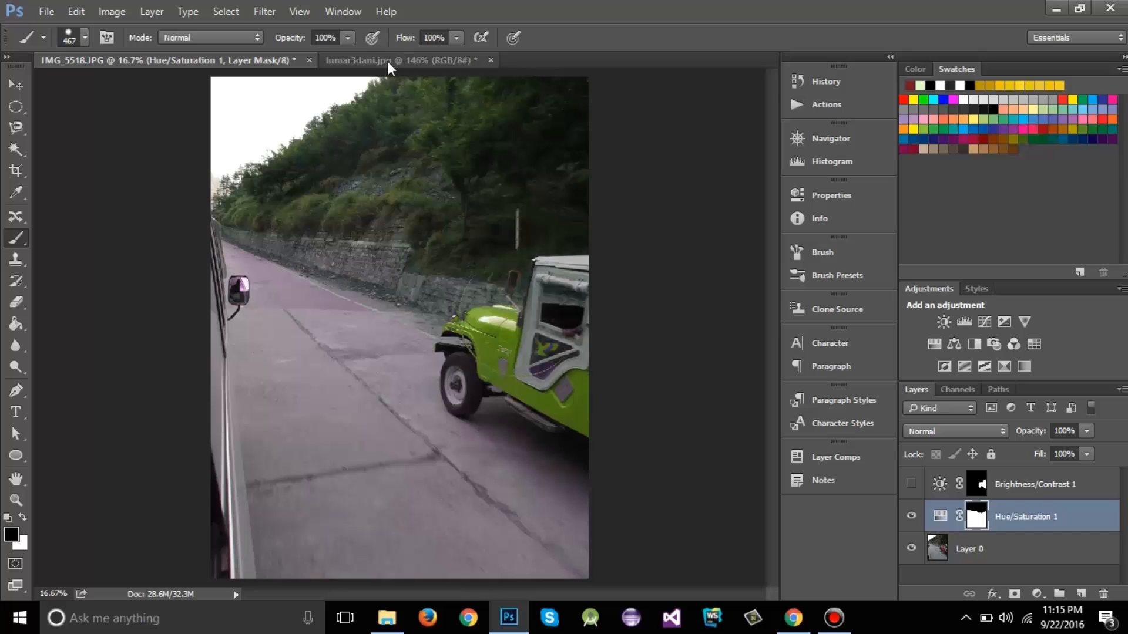
Delete both the Brightness/Contrast and Hue/Saturation adjustment layers.
click(911, 516)
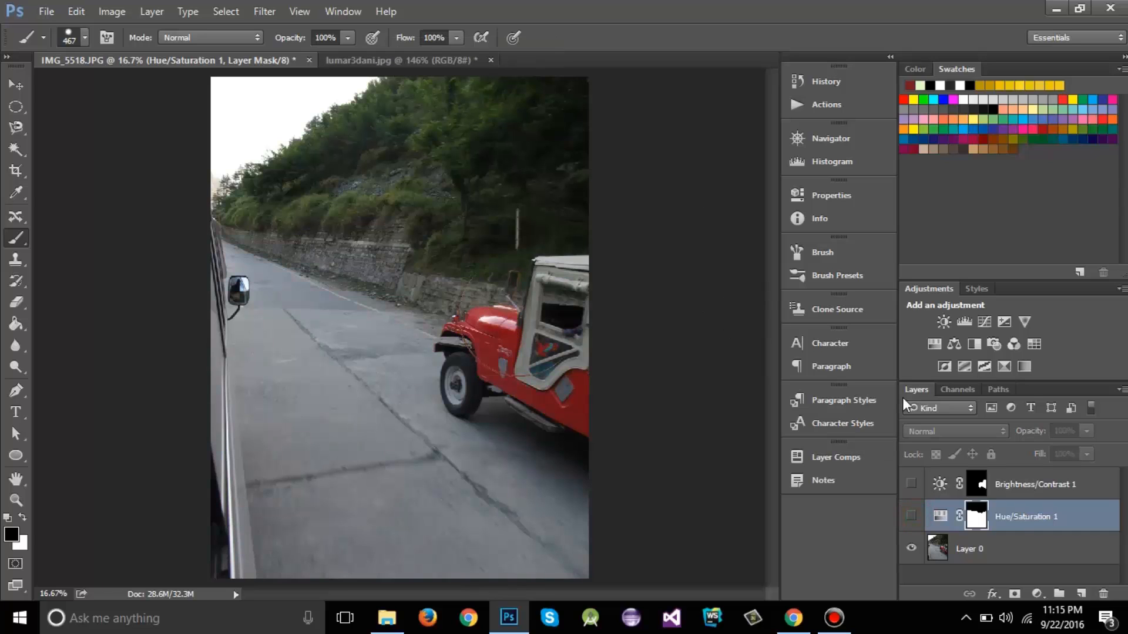
shift+click(1008, 488)
right_click(1008, 488)
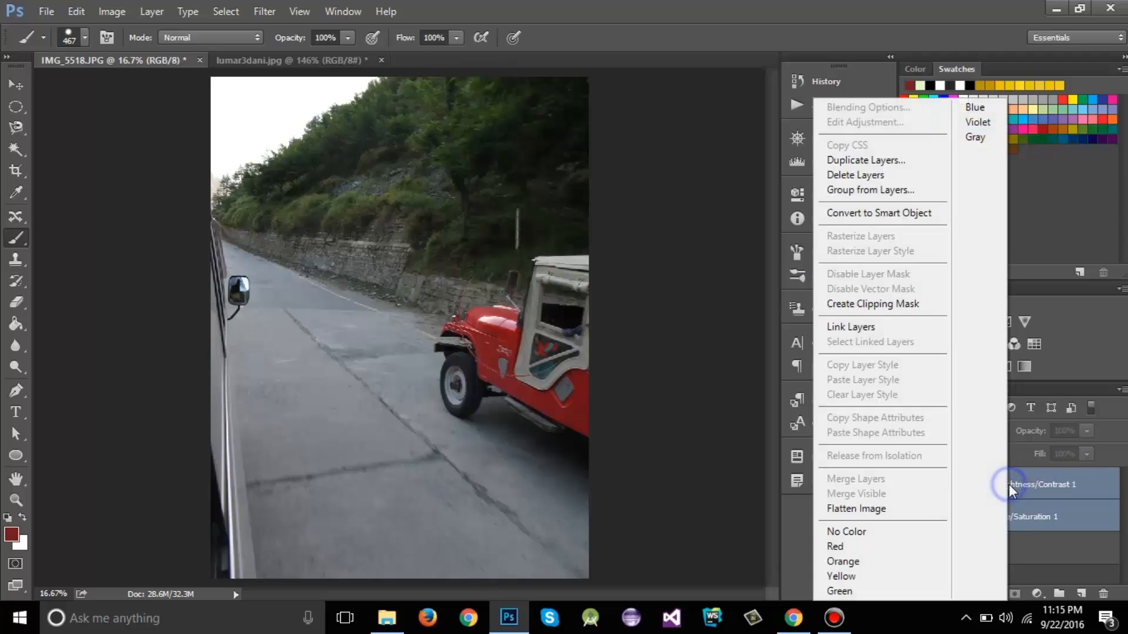
click(855, 176)
key(Return)
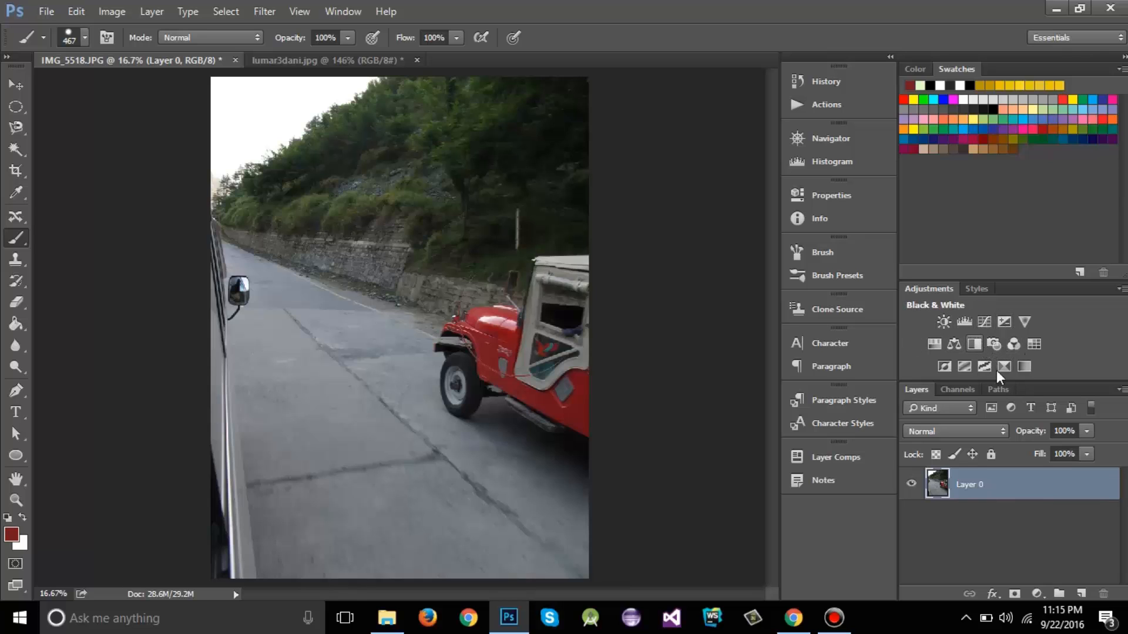
Add a layer mask to Layer 0 and paint black to hide the lower road, the near vehicle and the sky.
click(1013, 595)
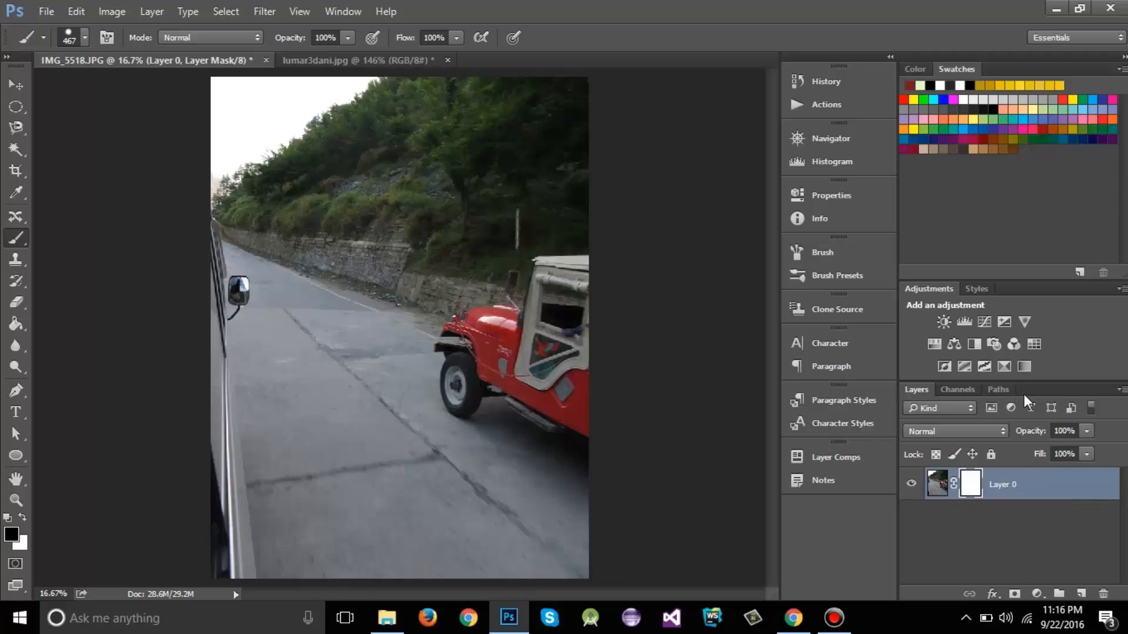
drag(1035, 381, 1037, 334)
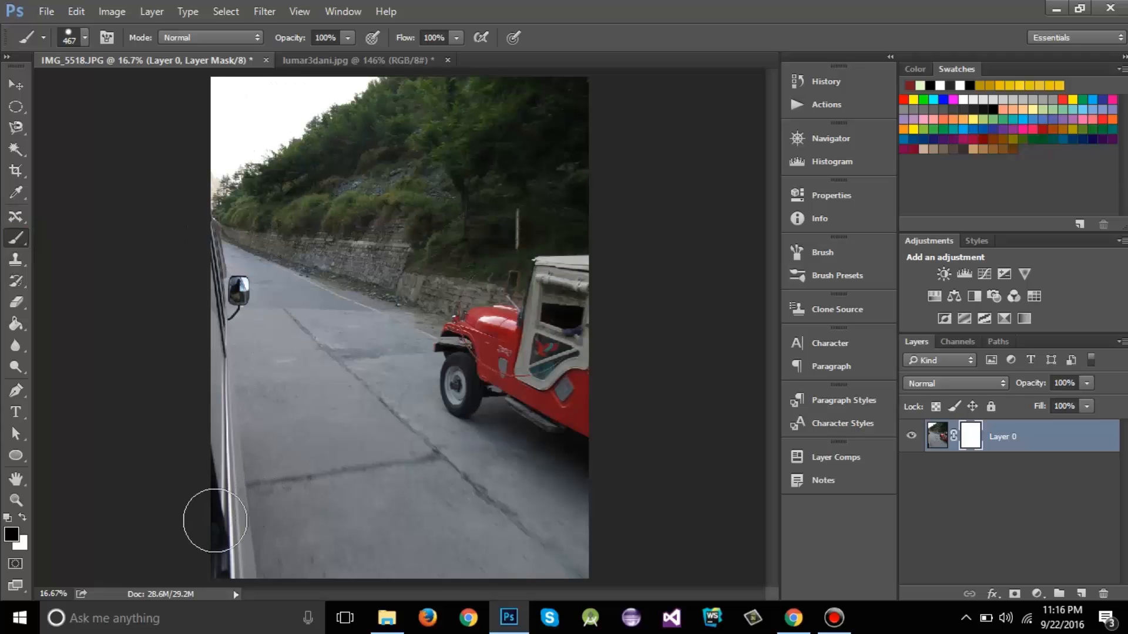
mouse_move(208, 548)
mouse_down()
mouse_move(311, 565)
mouse_move(622, 553)
mouse_move(591, 538)
mouse_move(160, 543)
mouse_move(245, 527)
mouse_move(448, 524)
mouse_move(645, 534)
mouse_up()
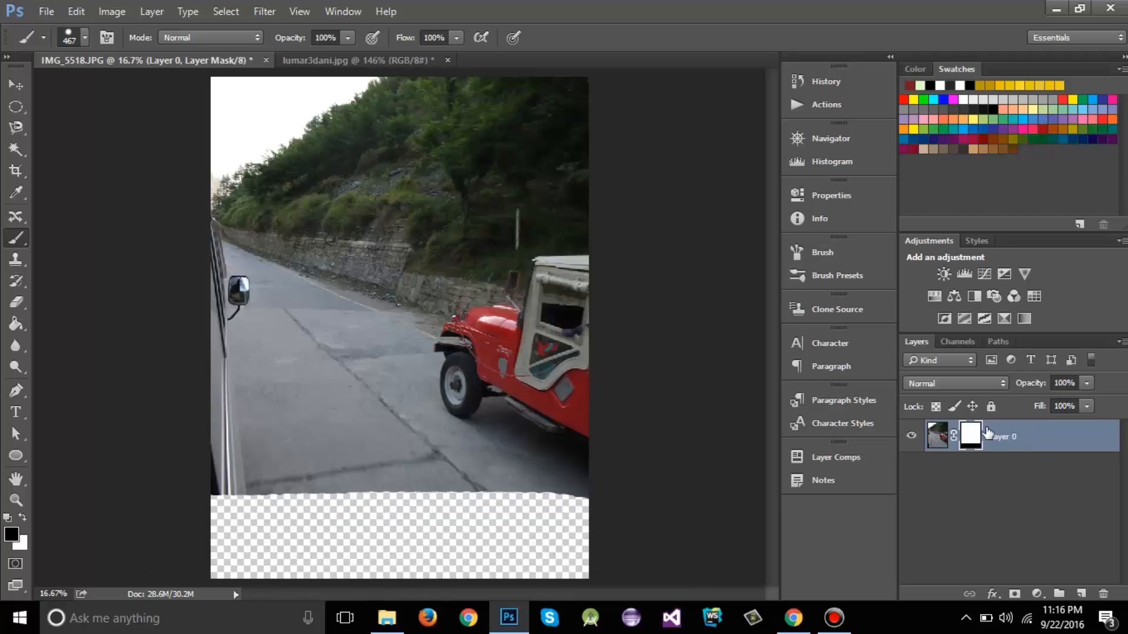
mouse_move(252, 478)
mouse_down()
mouse_move(227, 466)
mouse_move(260, 403)
mouse_move(231, 390)
mouse_move(397, 479)
mouse_move(202, 307)
mouse_move(471, 512)
mouse_move(574, 535)
mouse_move(214, 301)
mouse_move(194, 272)
mouse_up()
mouse_move(641, 509)
mouse_down()
mouse_move(532, 488)
mouse_move(393, 428)
mouse_move(325, 381)
mouse_move(183, 231)
mouse_up()
mouse_move(297, 273)
mouse_down()
mouse_move(282, 192)
mouse_move(337, 82)
mouse_move(263, 92)
mouse_move(283, 63)
mouse_move(211, 103)
mouse_up()
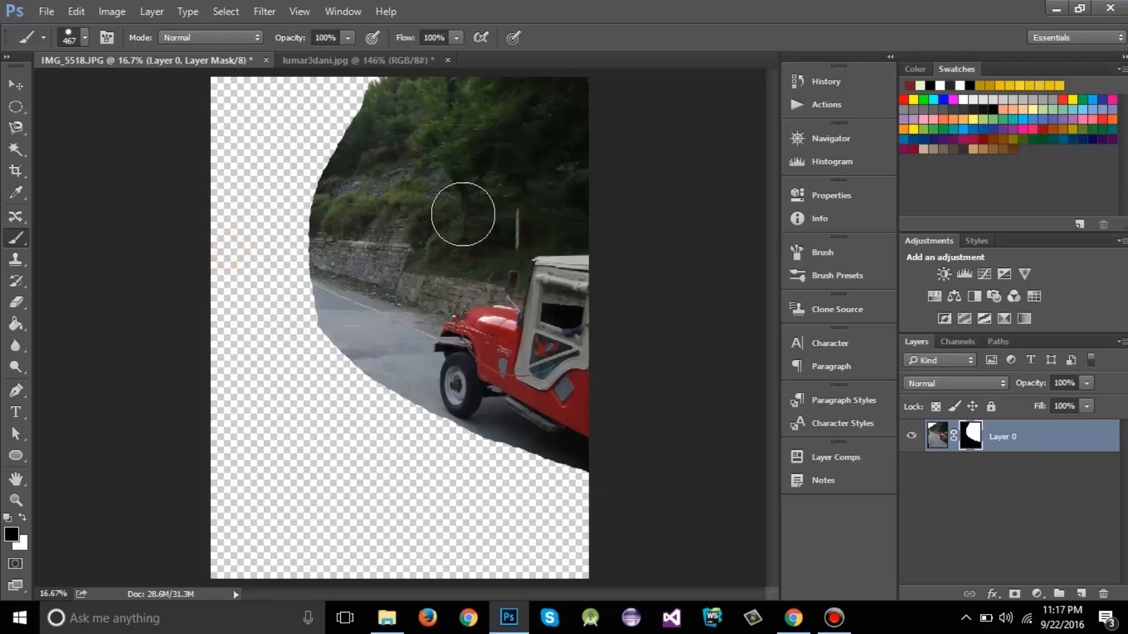
Paint white on Layer 0's mask with the Brush to restore part of the hidden hillside and road.
click(16, 106)
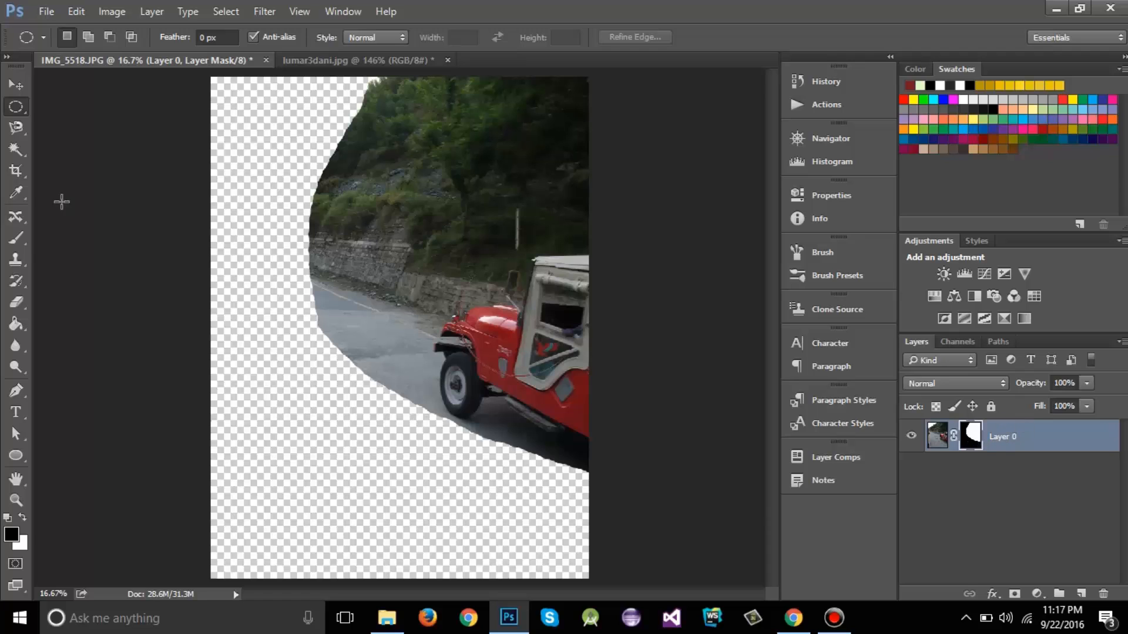
click(16, 241)
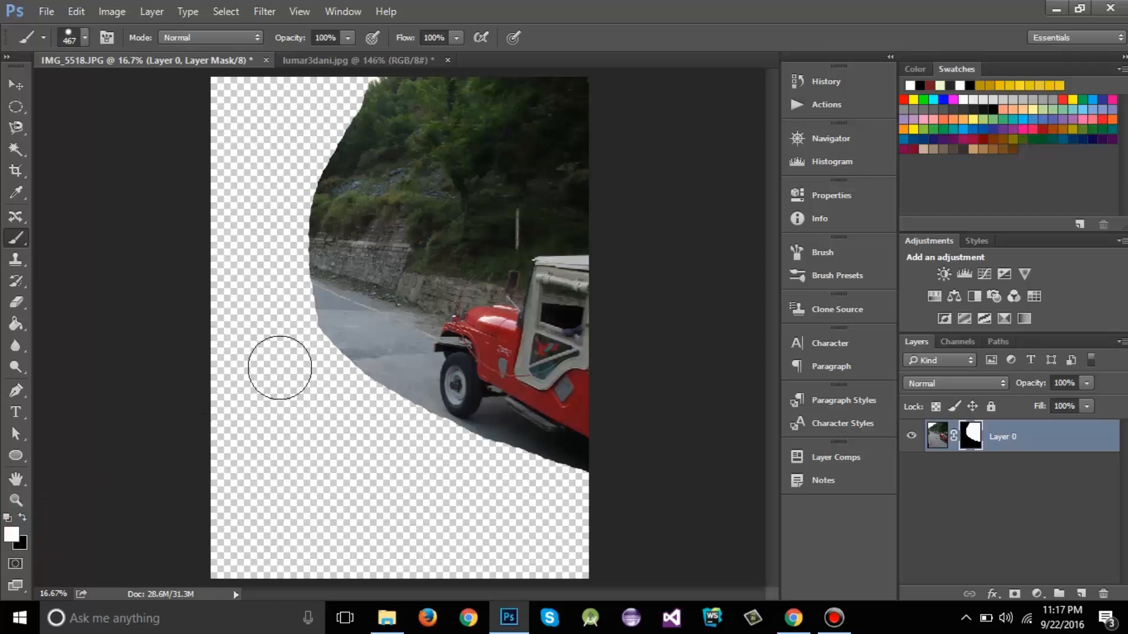
mouse_move(400, 100)
mouse_down()
mouse_move(368, 126)
mouse_move(352, 171)
mouse_move(339, 216)
mouse_move(344, 311)
mouse_move(398, 100)
mouse_move(347, 222)
mouse_move(336, 300)
mouse_up()
mouse_move(390, 96)
mouse_down()
mouse_move(361, 142)
mouse_move(334, 260)
mouse_move(377, 363)
mouse_move(347, 304)
mouse_up()
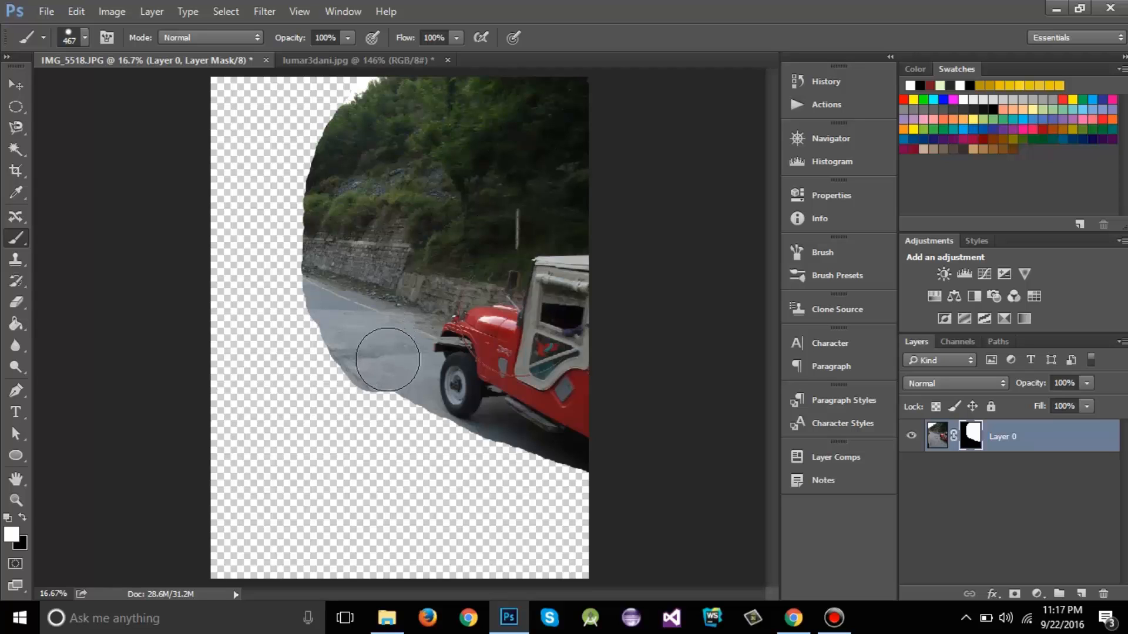
mouse_move(382, 353)
mouse_down()
mouse_move(354, 342)
mouse_move(331, 241)
mouse_move(375, 138)
mouse_move(406, 104)
mouse_move(381, 109)
mouse_move(359, 134)
mouse_move(337, 220)
mouse_move(341, 329)
mouse_move(362, 357)
mouse_move(329, 221)
mouse_move(368, 139)
mouse_move(316, 207)
mouse_move(323, 356)
mouse_move(350, 394)
mouse_move(320, 297)
mouse_move(327, 163)
mouse_move(319, 184)
mouse_move(298, 317)
mouse_move(337, 385)
mouse_up()
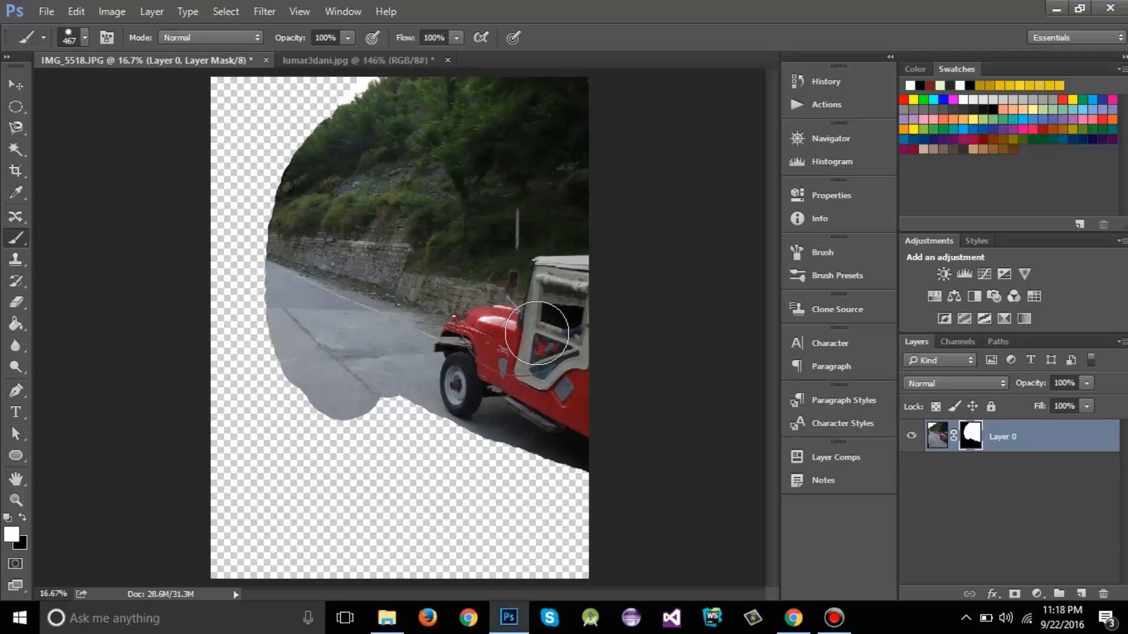
In lumar3dani.jpg, set the brush size to 68 px and add a Black & White adjustment layer with default settings.
click(352, 62)
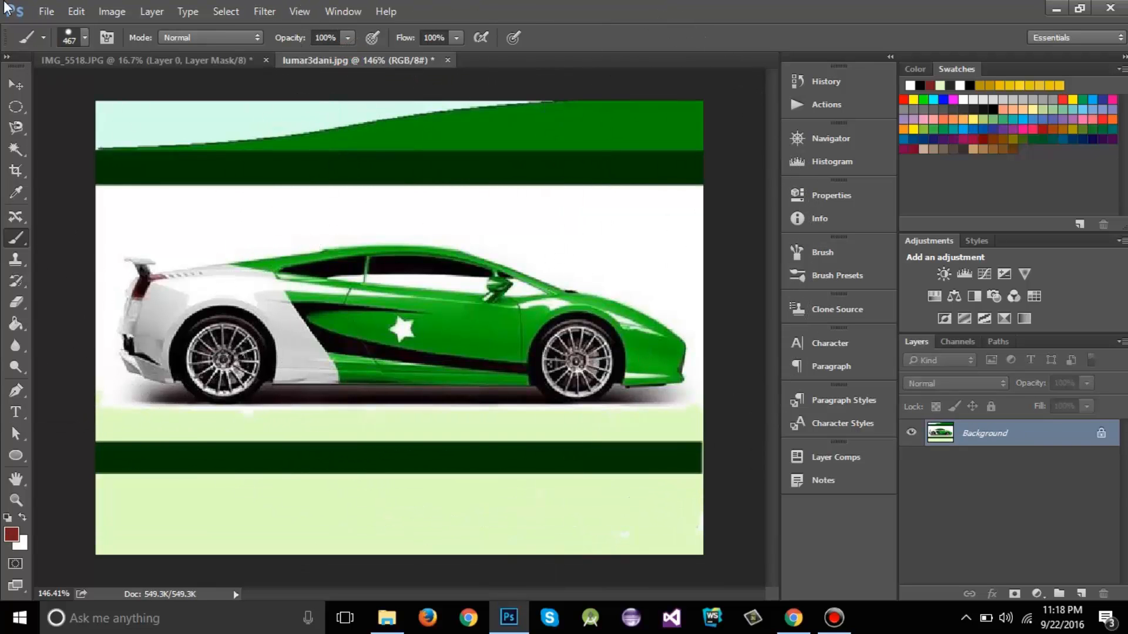
click(85, 37)
drag(187, 89, 128, 87)
click(718, 16)
click(975, 297)
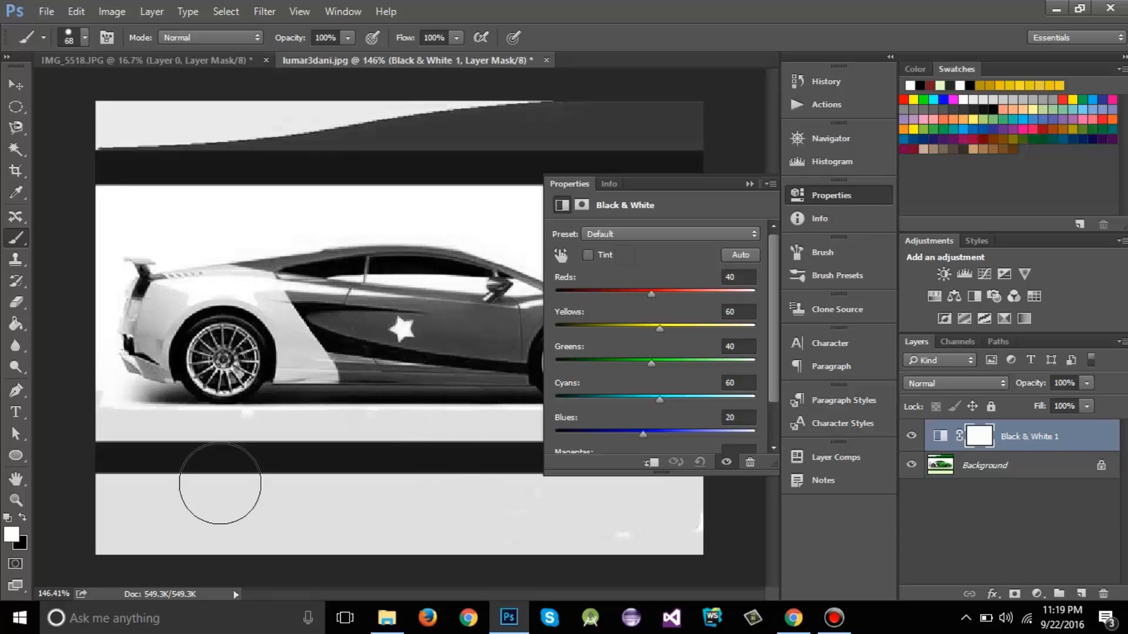
click(749, 184)
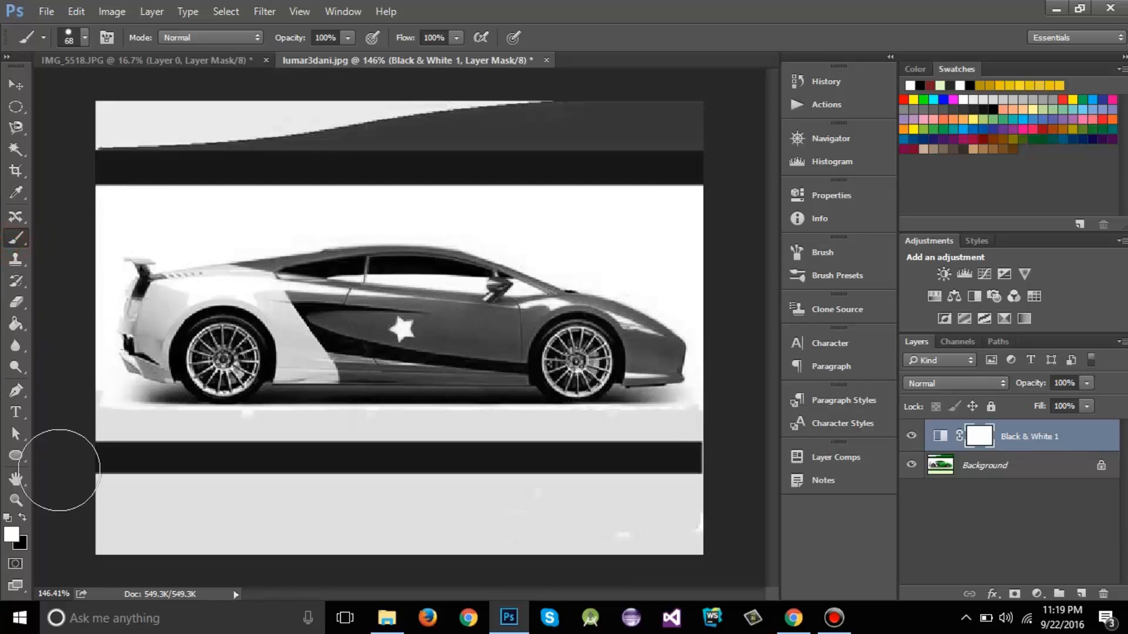
Paint black on the Black & White layer's mask to bring back the green colours above the car.
click(24, 517)
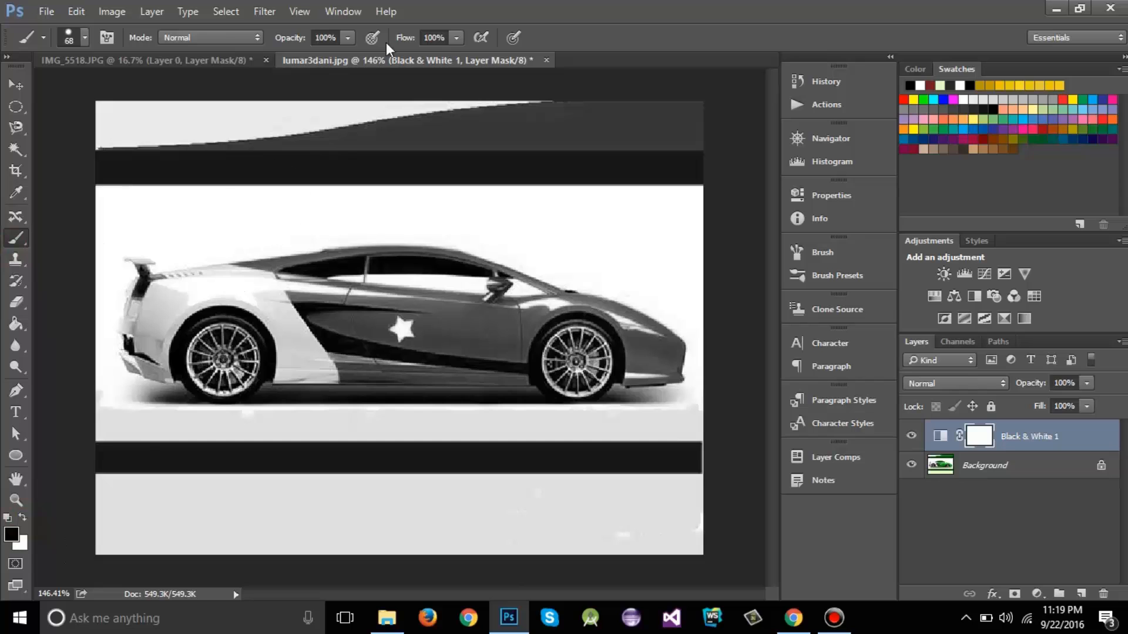
mouse_move(108, 120)
mouse_down()
mouse_move(574, 113)
mouse_move(717, 151)
mouse_move(276, 168)
mouse_up()
drag(178, 163, 151, 181)
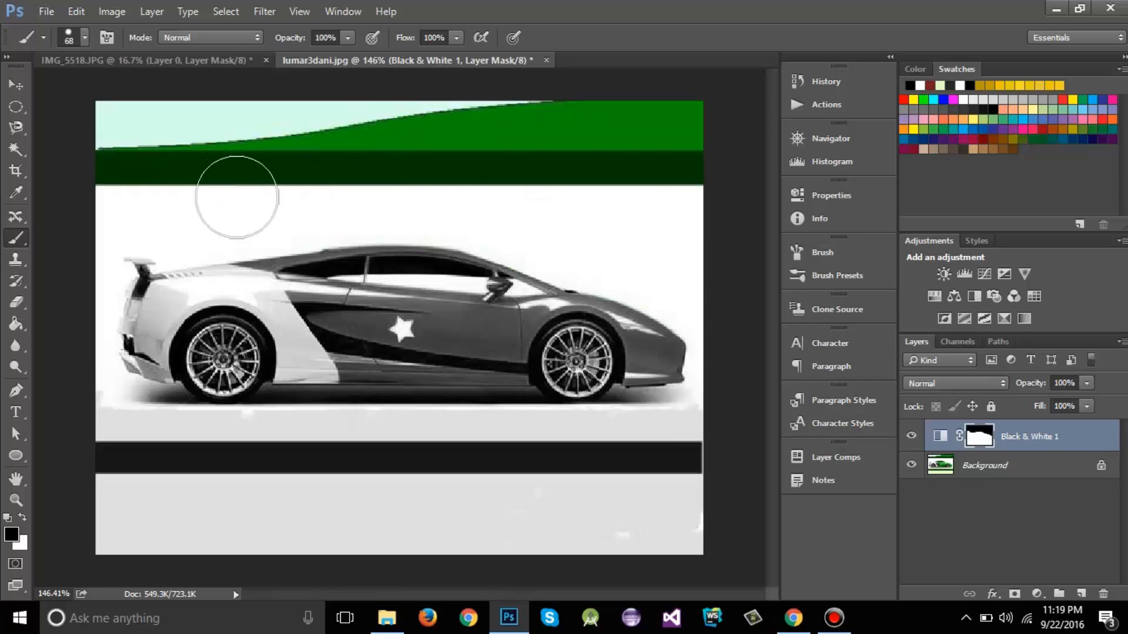
drag(189, 221, 125, 198)
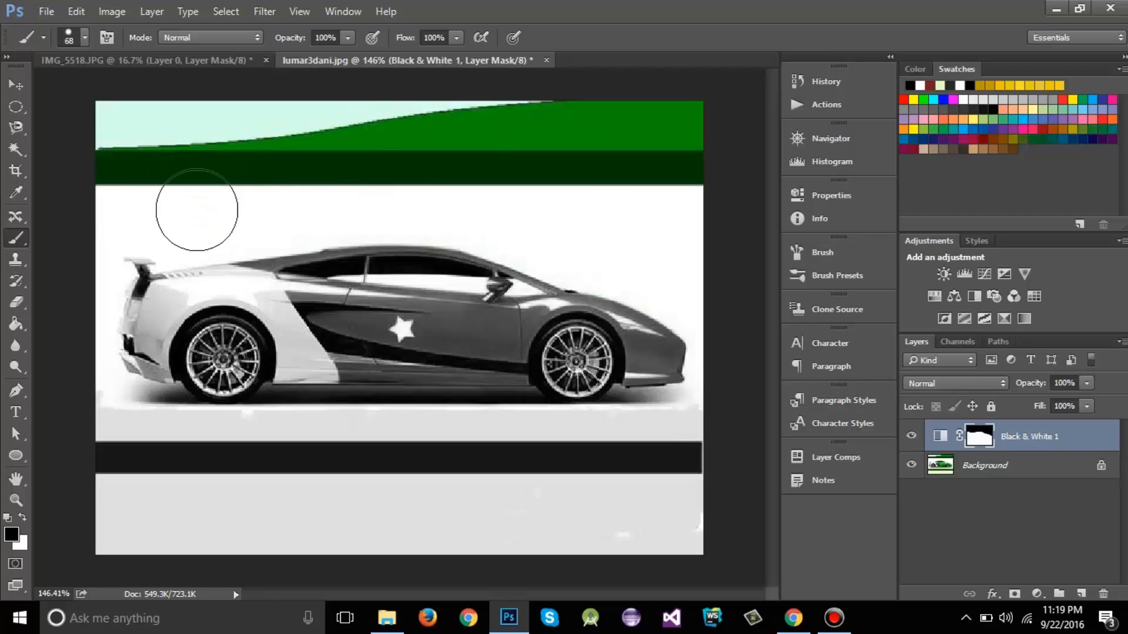
click(178, 227)
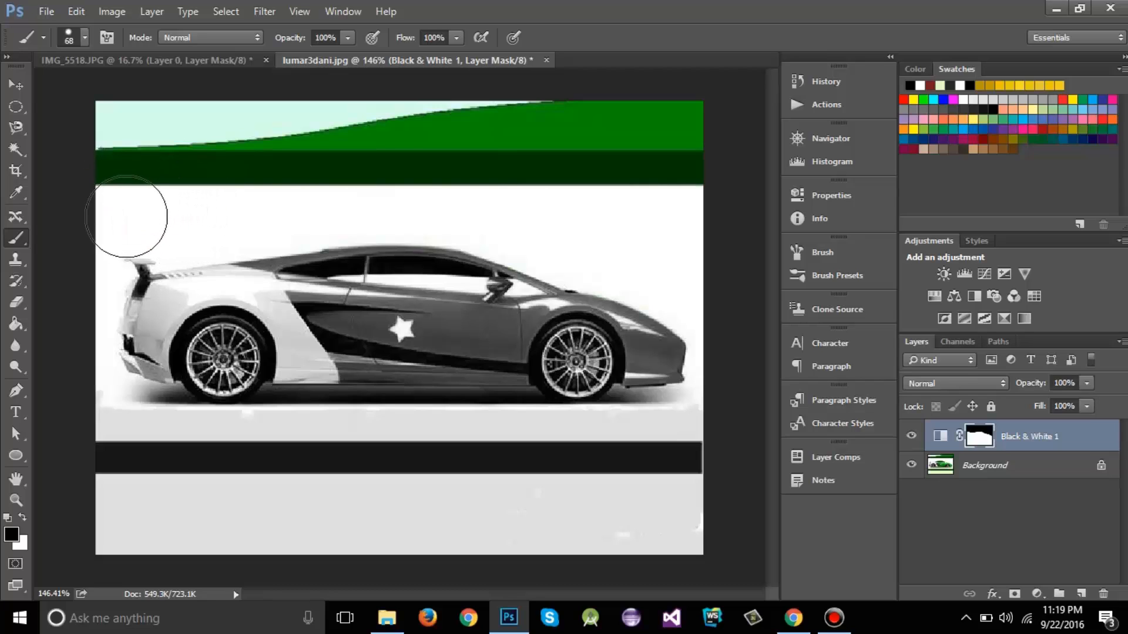
Paint black on the Black & White layer's mask below the car to bring back the green bands in the lower background.
click(172, 227)
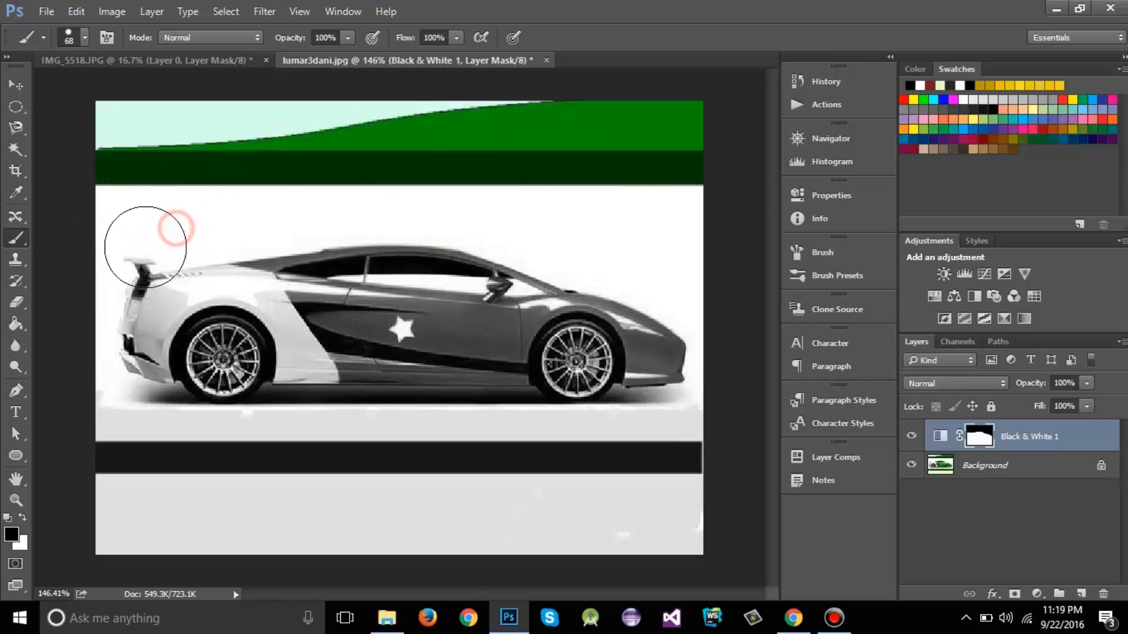
click(89, 264)
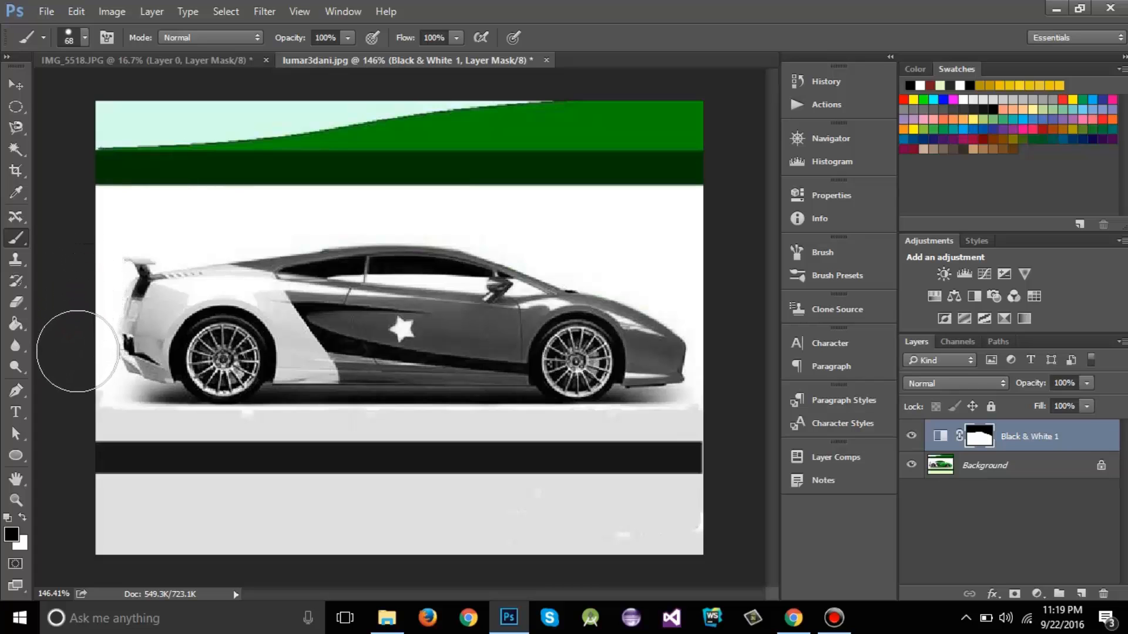
mouse_move(75, 389)
mouse_down()
mouse_move(161, 443)
mouse_move(756, 447)
mouse_up()
mouse_move(632, 431)
mouse_down()
mouse_move(701, 422)
mouse_move(559, 452)
mouse_up()
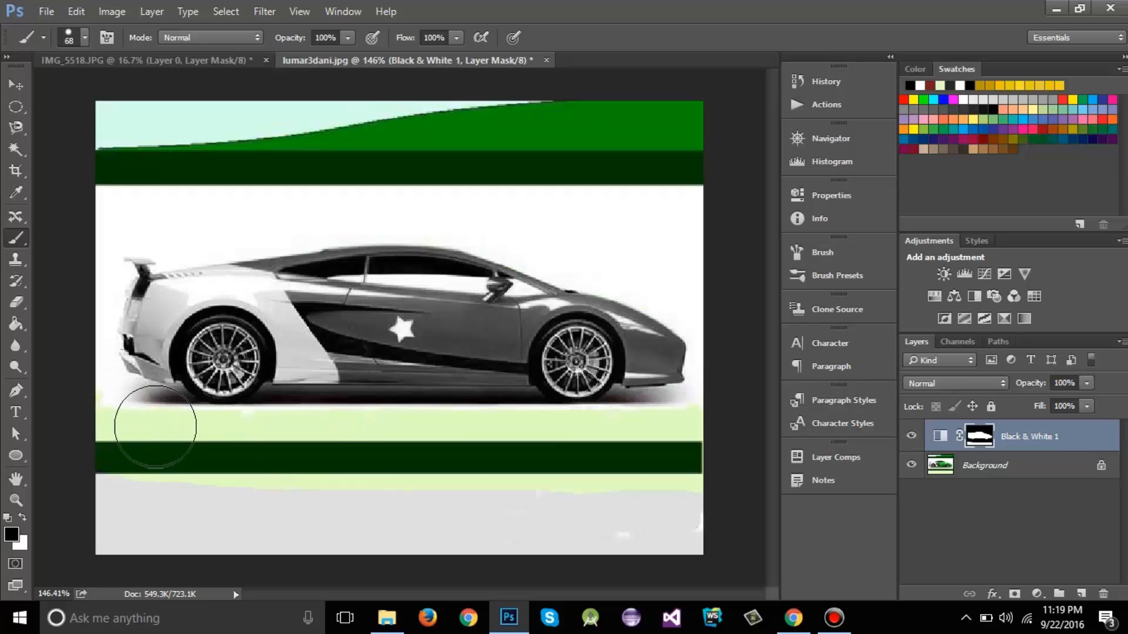
mouse_move(79, 510)
mouse_down()
mouse_move(219, 492)
mouse_move(669, 491)
mouse_up()
mouse_move(703, 532)
mouse_down()
mouse_move(88, 536)
mouse_move(227, 461)
mouse_move(99, 461)
mouse_move(80, 375)
mouse_up()
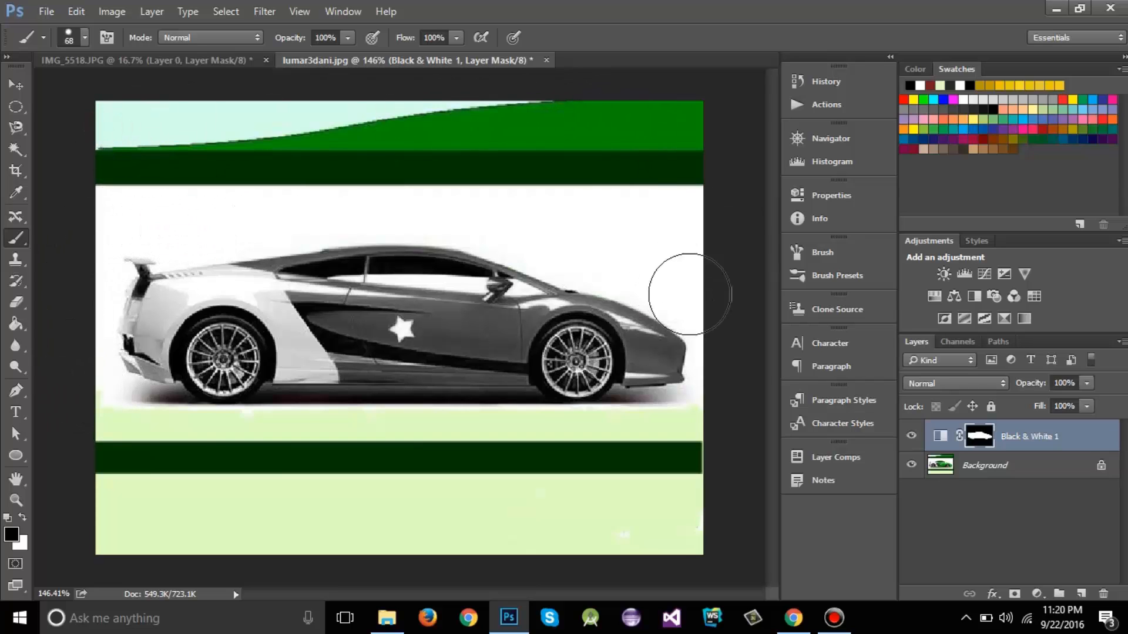
click(698, 433)
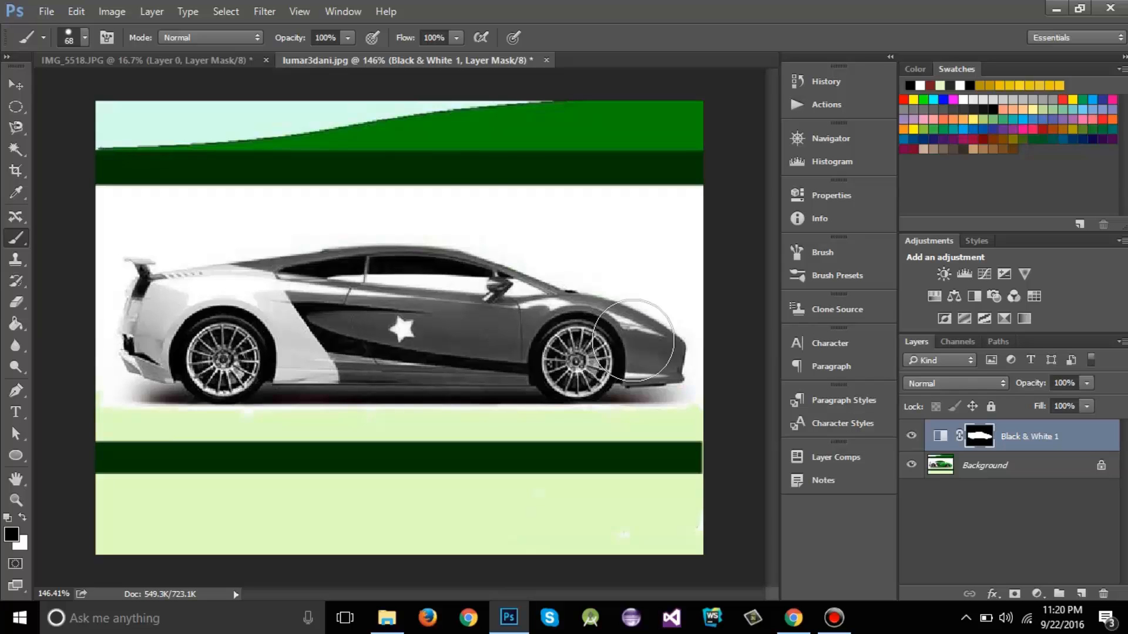
Feather the Black & White layer's mask by 4.7 px and load the mask as a selection around the car.
click(943, 435)
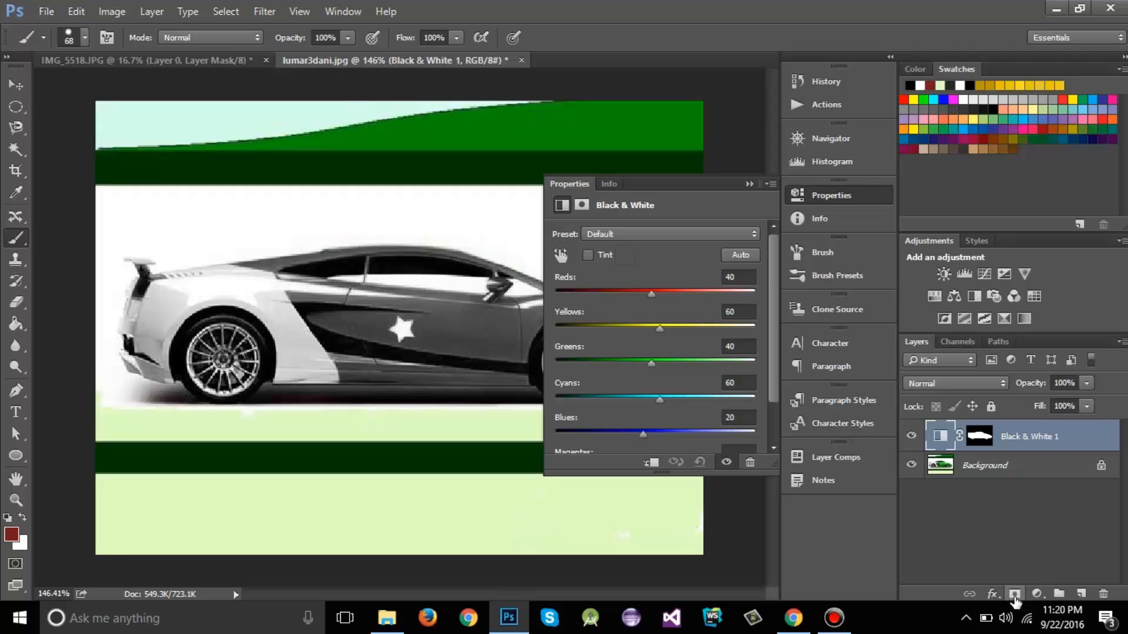
click(582, 205)
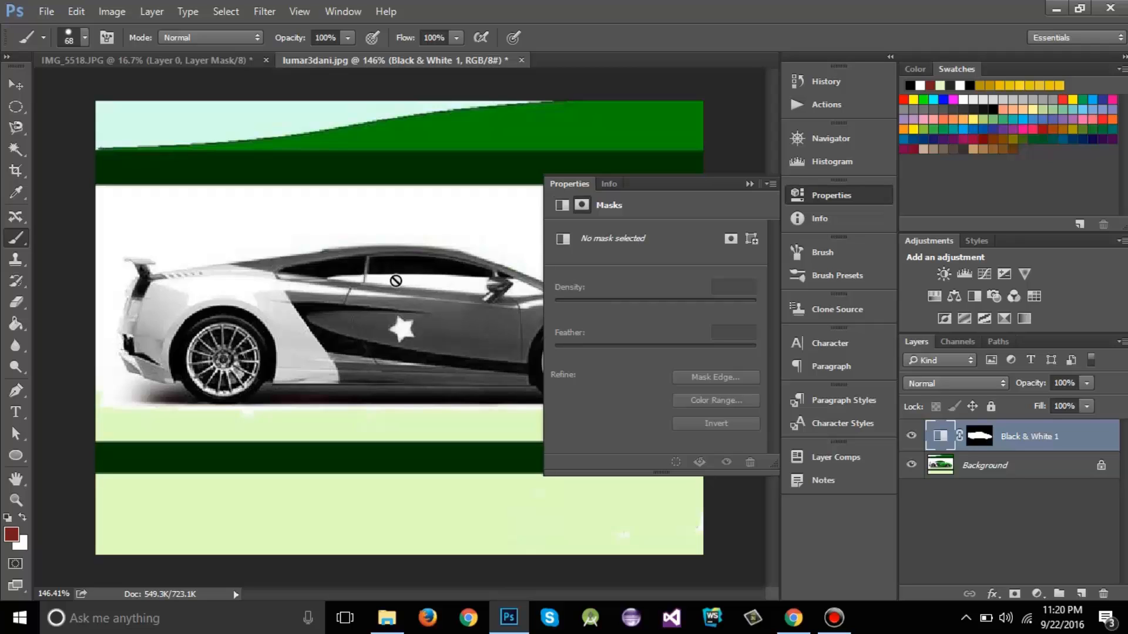
click(982, 442)
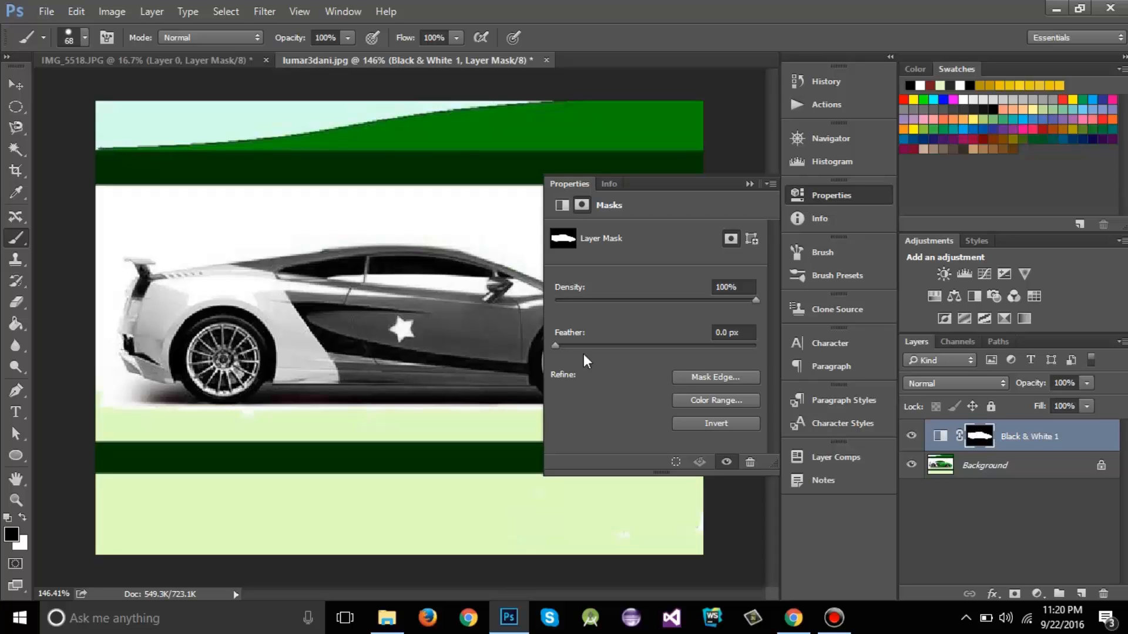
drag(556, 345, 624, 346)
drag(628, 346, 643, 346)
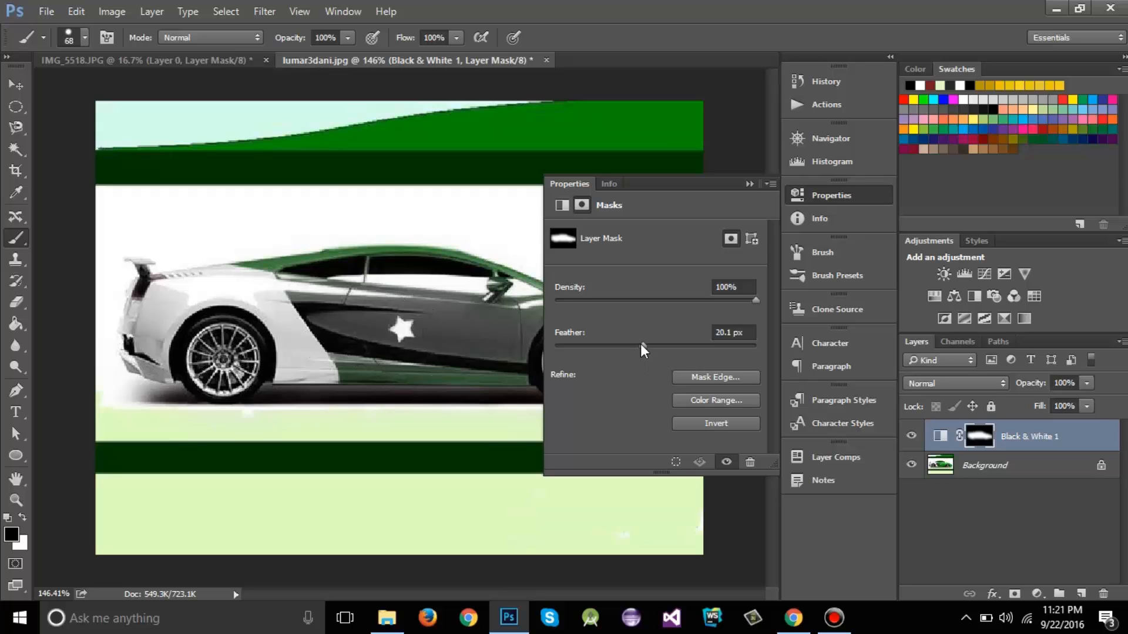
drag(644, 348, 609, 348)
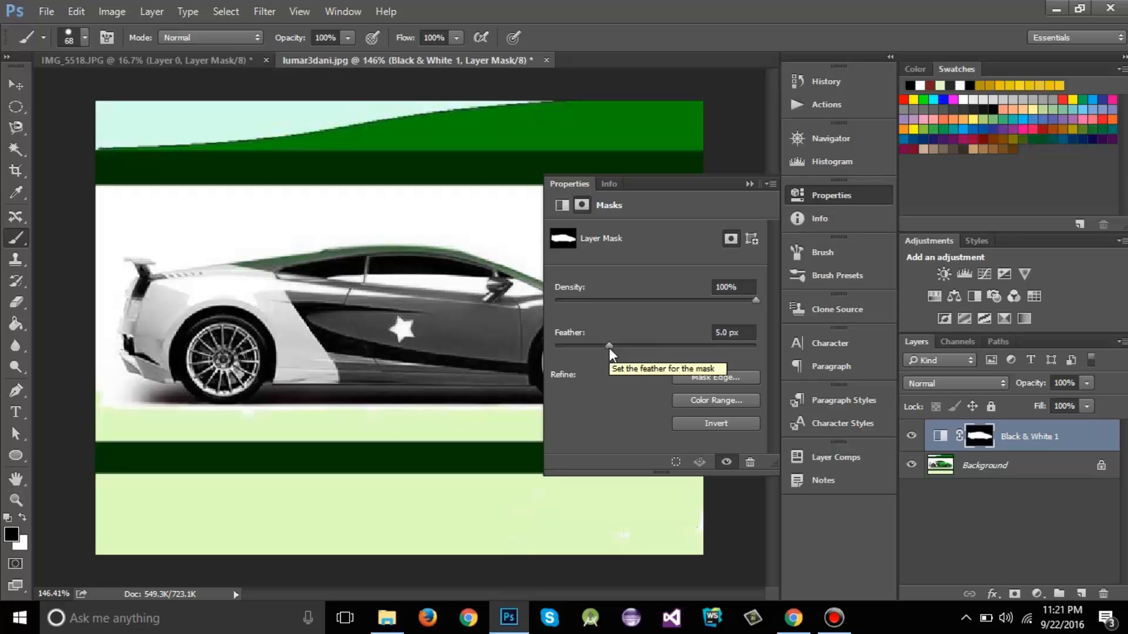
mouse_move(610, 348)
mouse_down()
mouse_move(584, 348)
mouse_move(622, 348)
mouse_move(605, 349)
mouse_up()
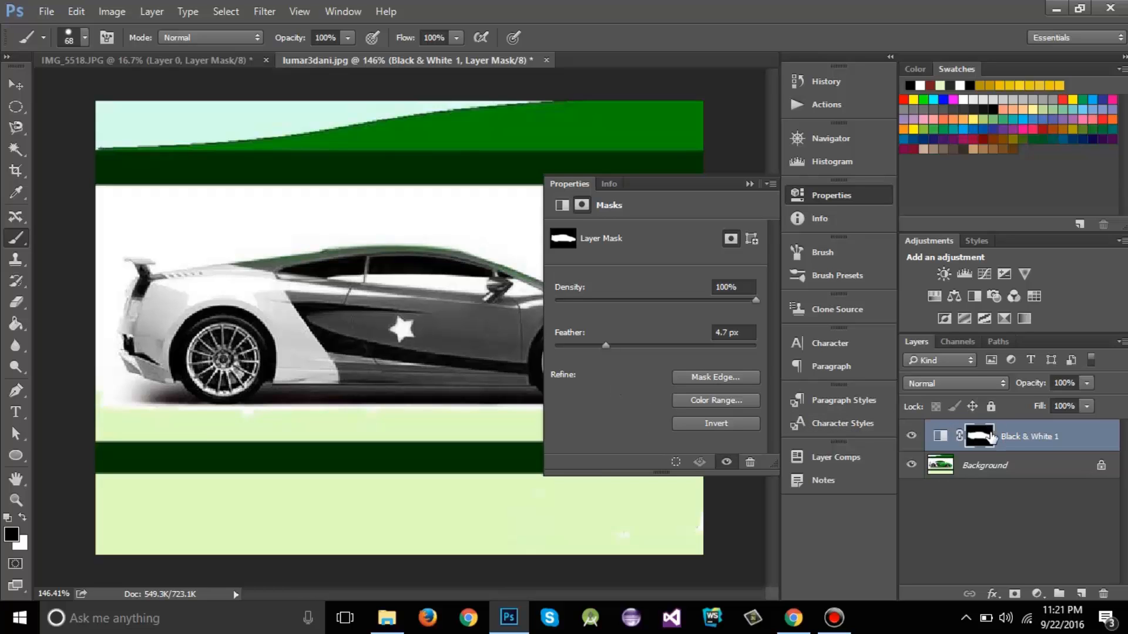
click(680, 464)
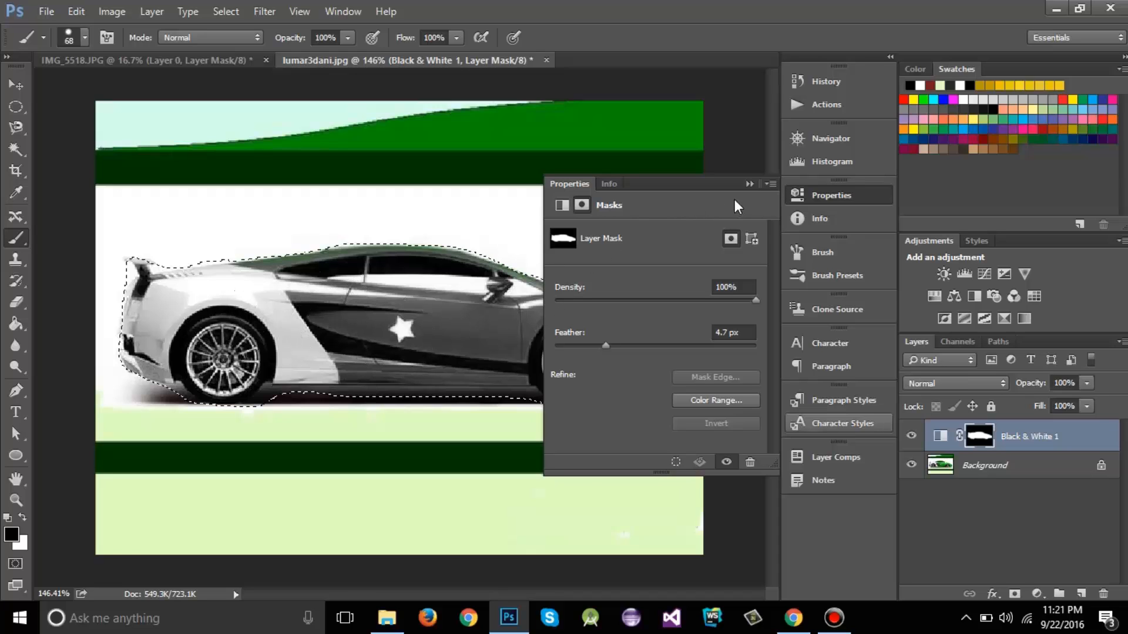
click(751, 184)
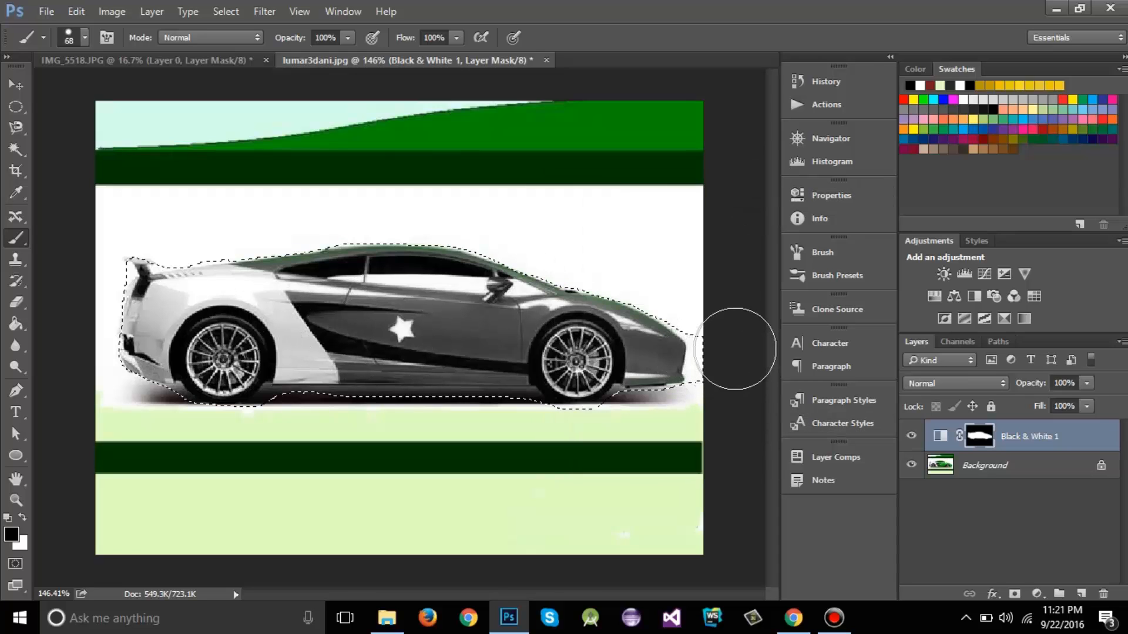
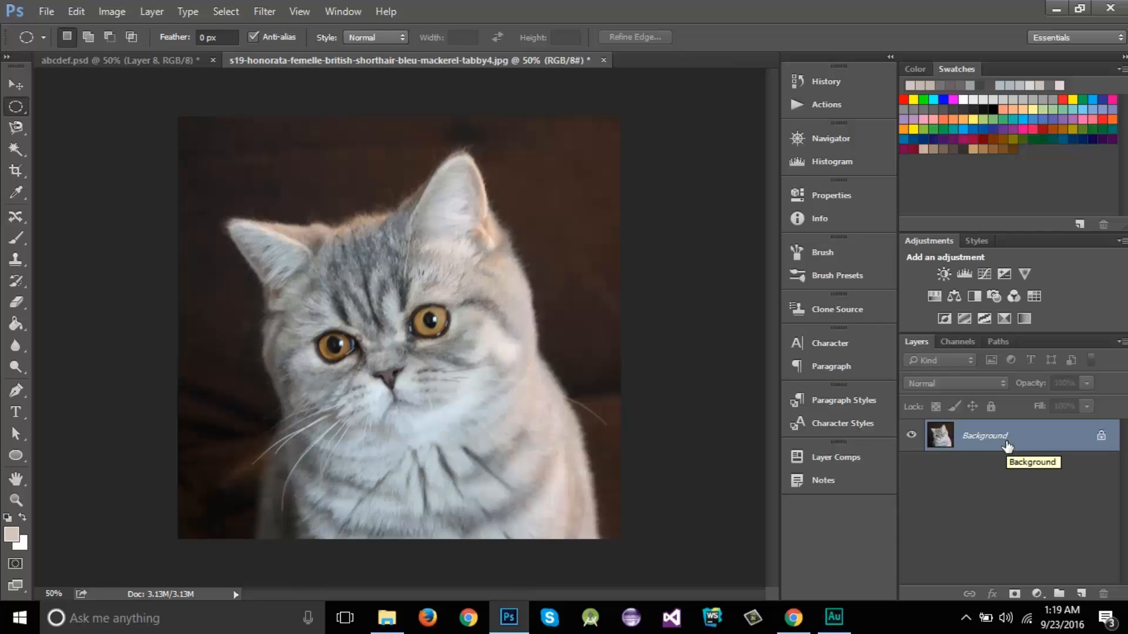
In the cat photo, select the cat's light fur with the Magic Wand at tolerance 50, adding the face and muzzle areas.
click(17, 150)
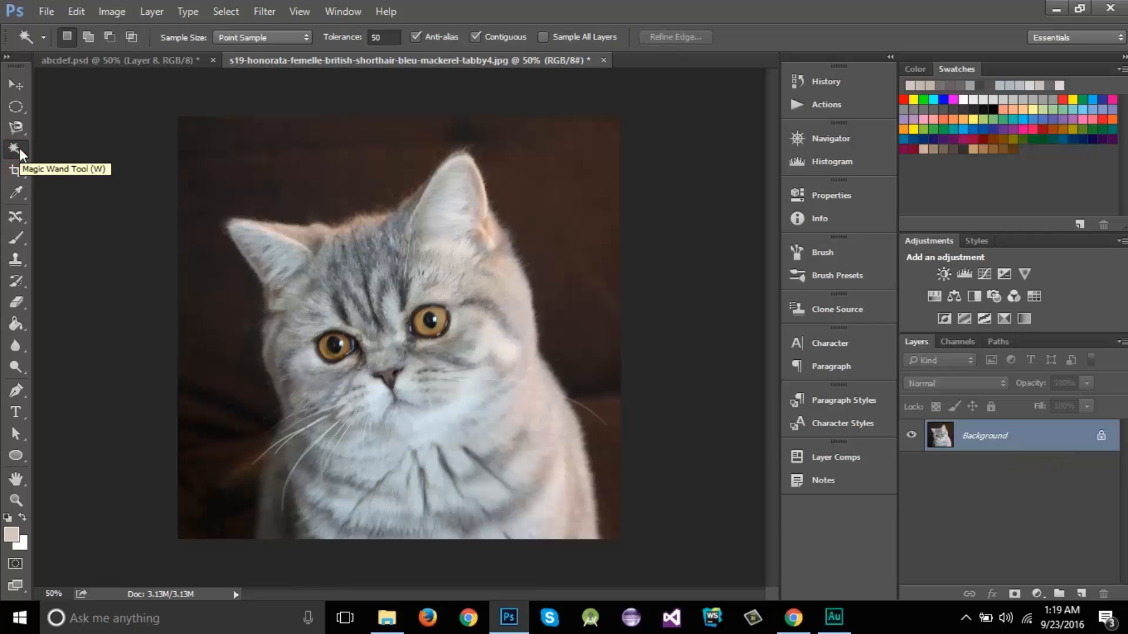
click(348, 269)
shift+click(383, 324)
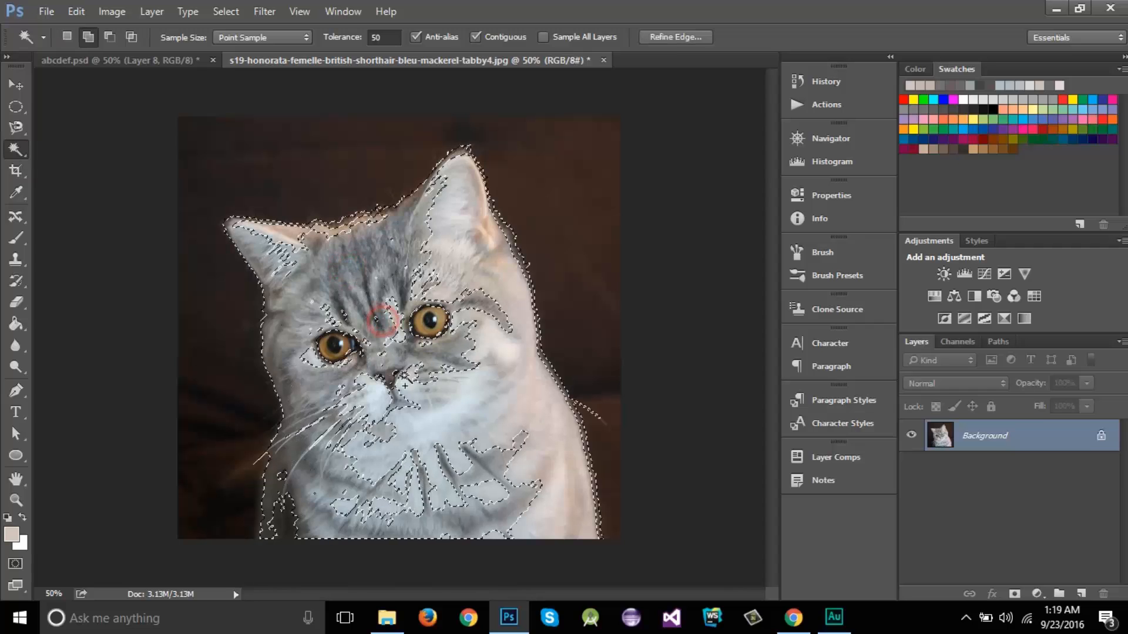
shift+click(411, 388)
shift+click(390, 321)
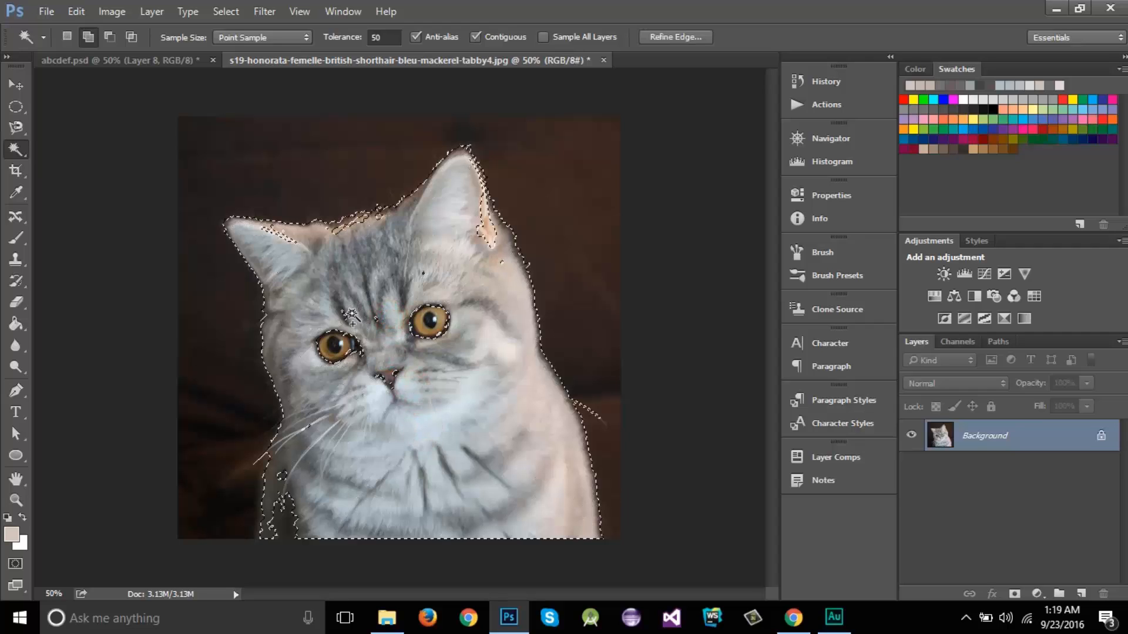
Add the cat's nose, the dark areas around both eyes and the small forehead gaps to the Magic Wand selection.
shift+click(352, 350)
shift+click(355, 337)
shift+click(395, 375)
shift+click(390, 389)
shift+click(370, 310)
shift+click(343, 313)
shift+click(353, 356)
shift+click(408, 326)
shift+click(418, 275)
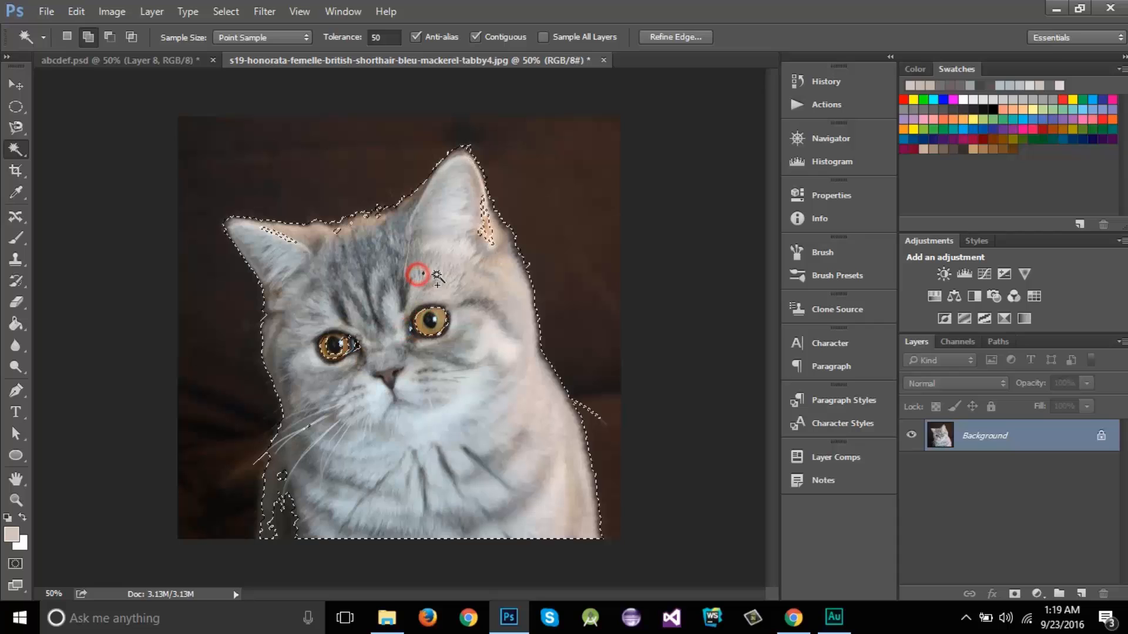
Add the orange inner edge of the raised ear and the eye below it to the cat selection.
shift+click(484, 245)
shift+click(484, 230)
shift+click(475, 234)
shift+click(446, 215)
shift+click(418, 272)
shift+click(438, 322)
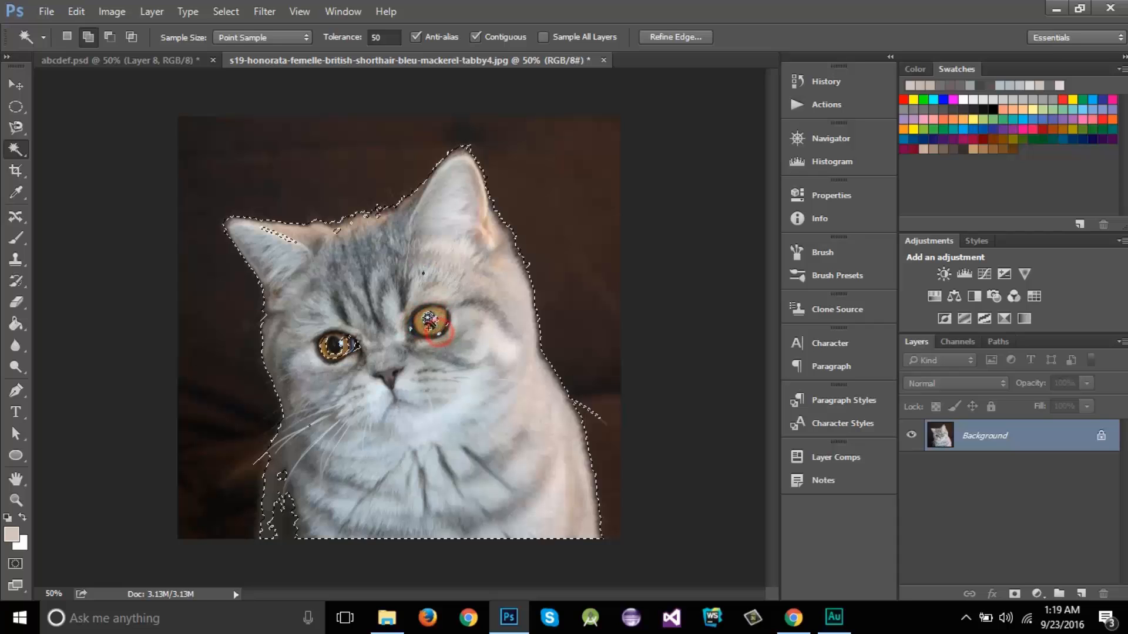
shift+click(450, 322)
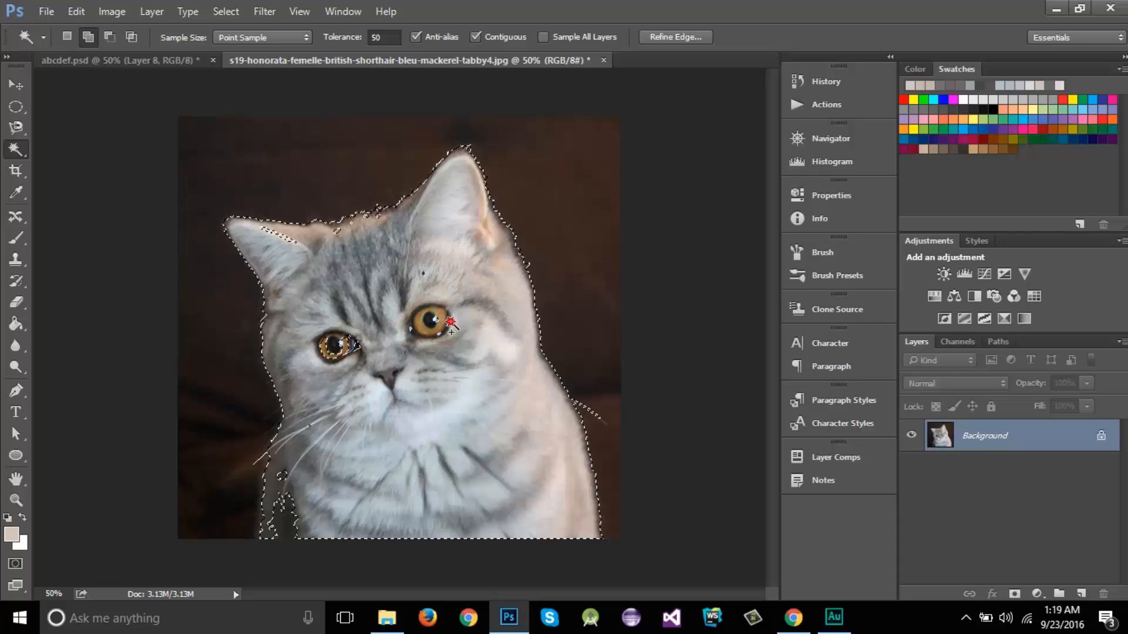
Add the cat's other eye, the fur at the top of the head and the lower ear to the selection.
shift+click(335, 346)
shift+click(333, 340)
shift+click(332, 337)
shift+click(434, 321)
shift+click(329, 238)
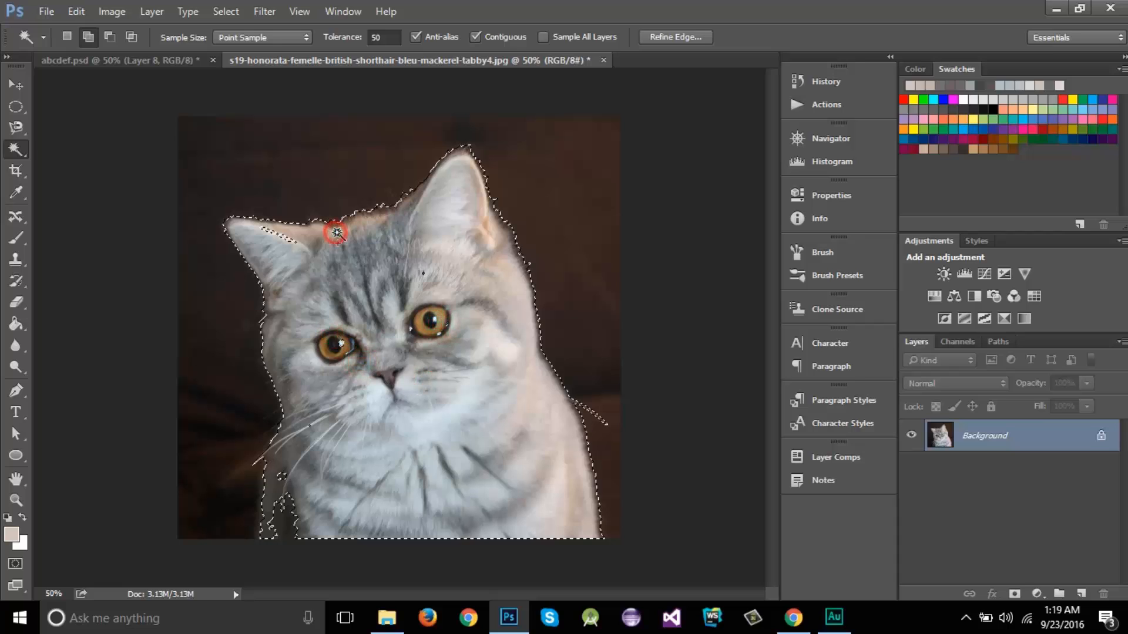
shift+click(290, 237)
shift+click(264, 238)
shift+click(435, 272)
shift+click(344, 349)
shift+click(425, 326)
Fill the remaining holes in the cat's face and lower body by adding Elliptical Marquee areas to the selection.
click(16, 106)
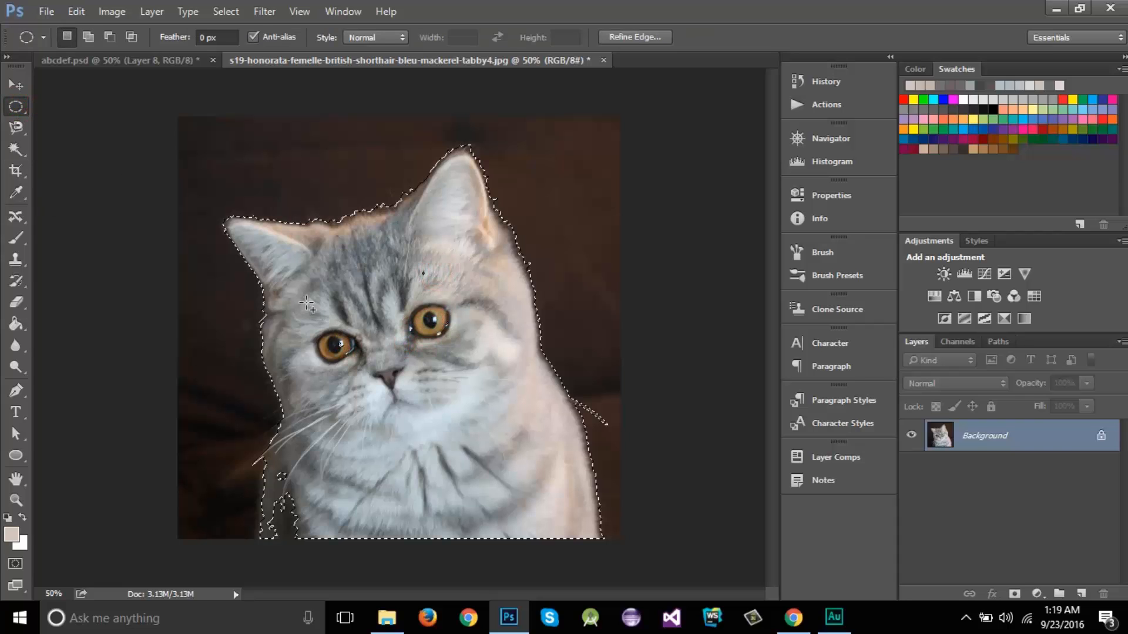
drag(303, 290, 483, 387)
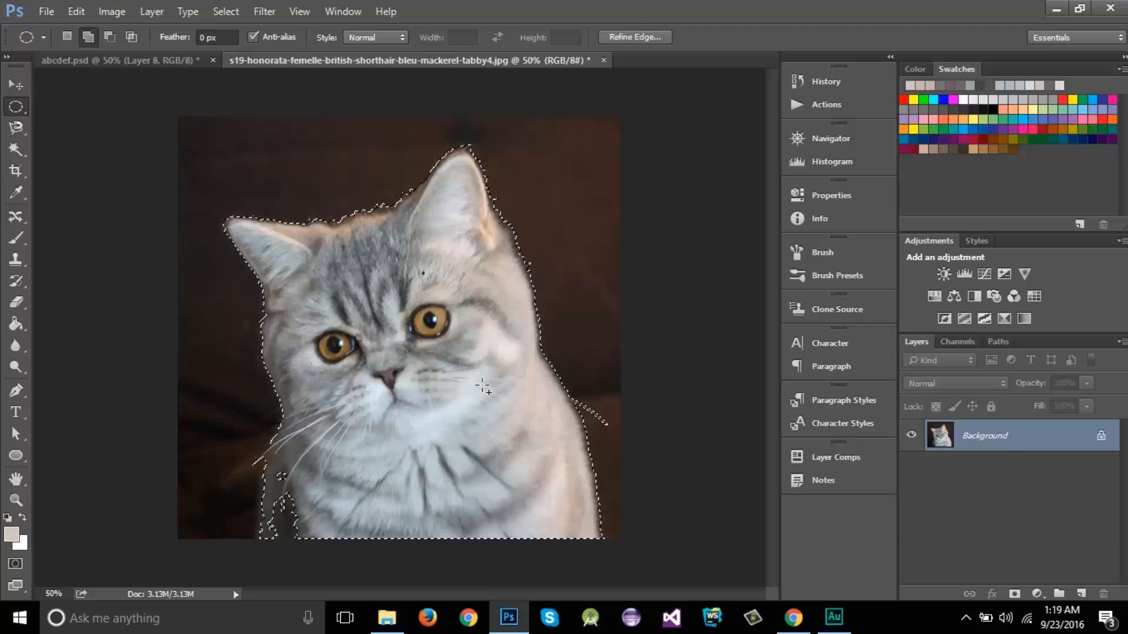
drag(265, 464, 268, 555)
drag(368, 244, 457, 310)
drag(365, 360, 415, 378)
drag(345, 301, 440, 406)
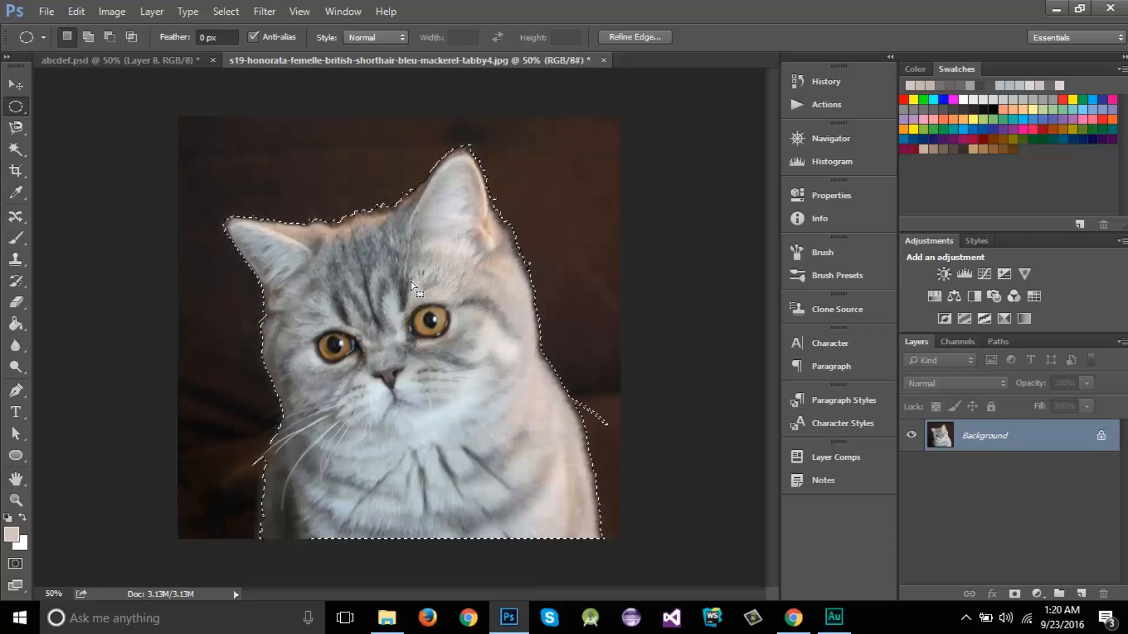
Open Refine Edge for the cat selection and preview it in the Marching Ants, On Black and Black & White views.
click(636, 37)
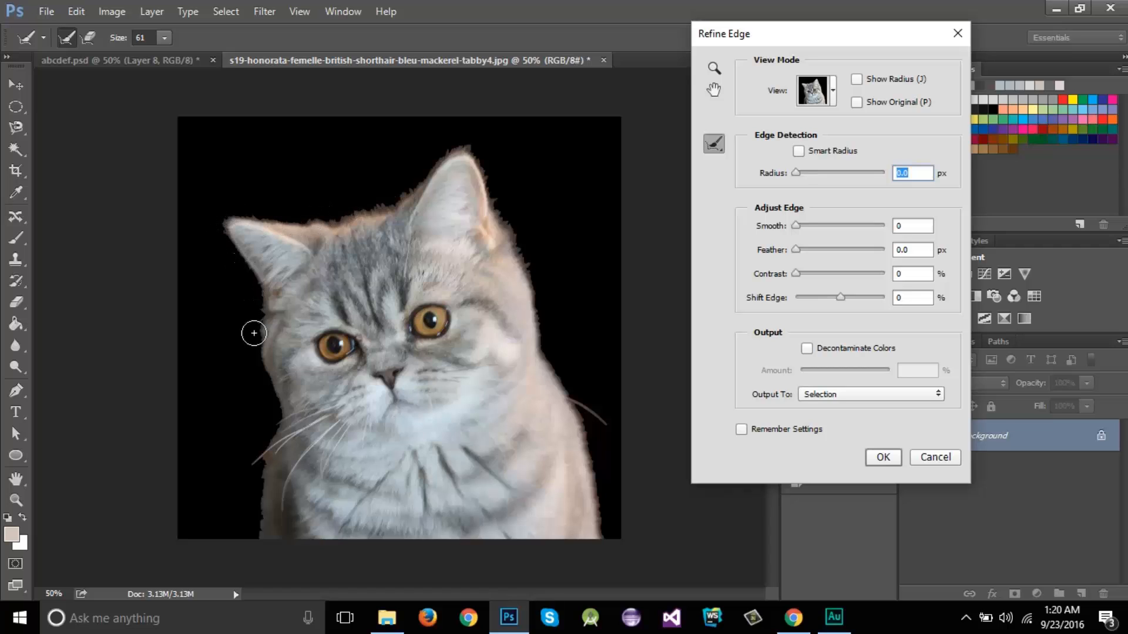
click(835, 94)
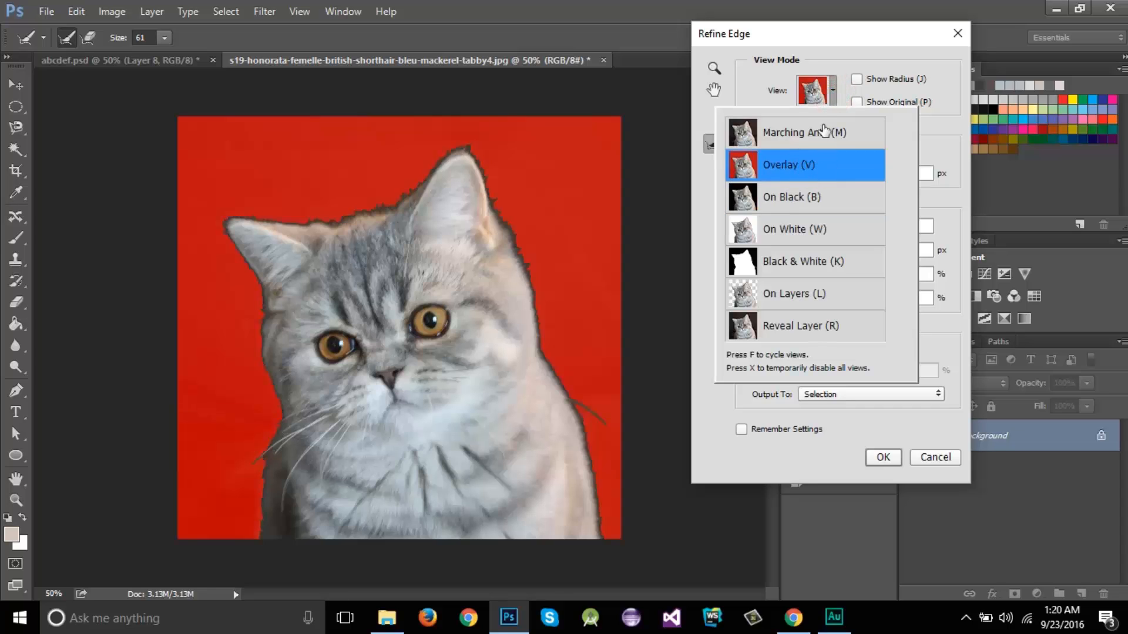
click(820, 130)
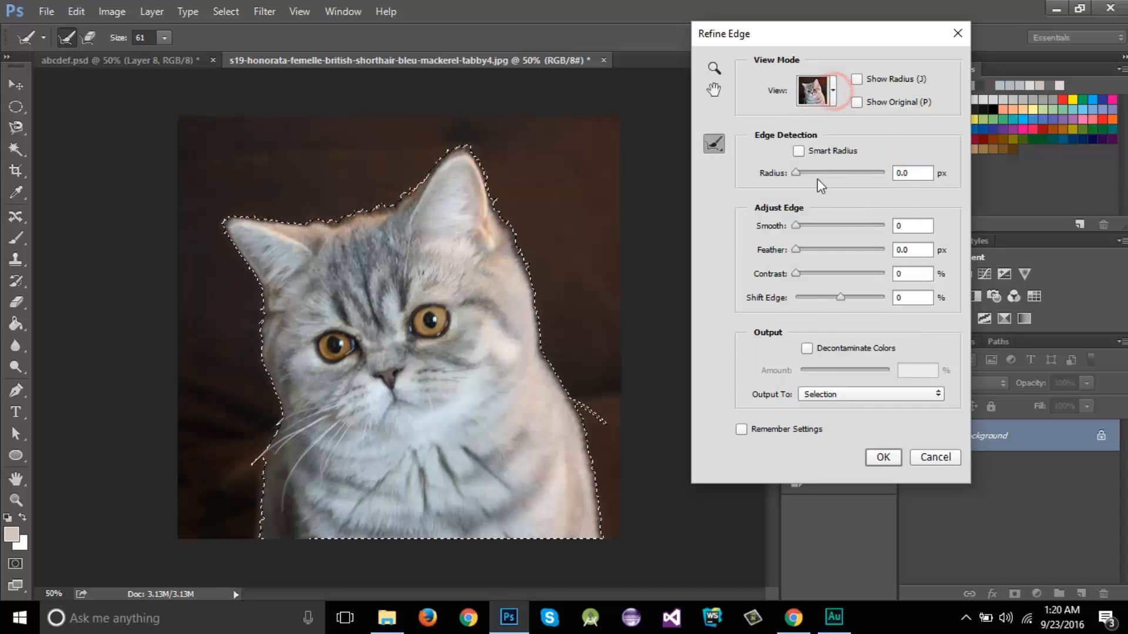
click(832, 92)
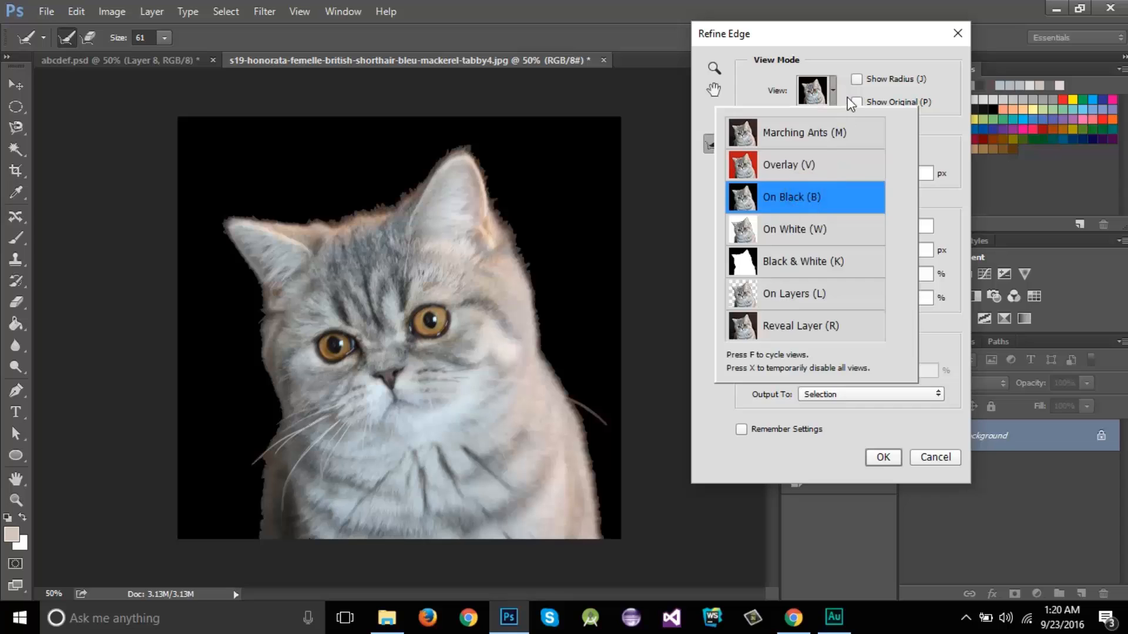
click(851, 104)
click(833, 94)
click(786, 270)
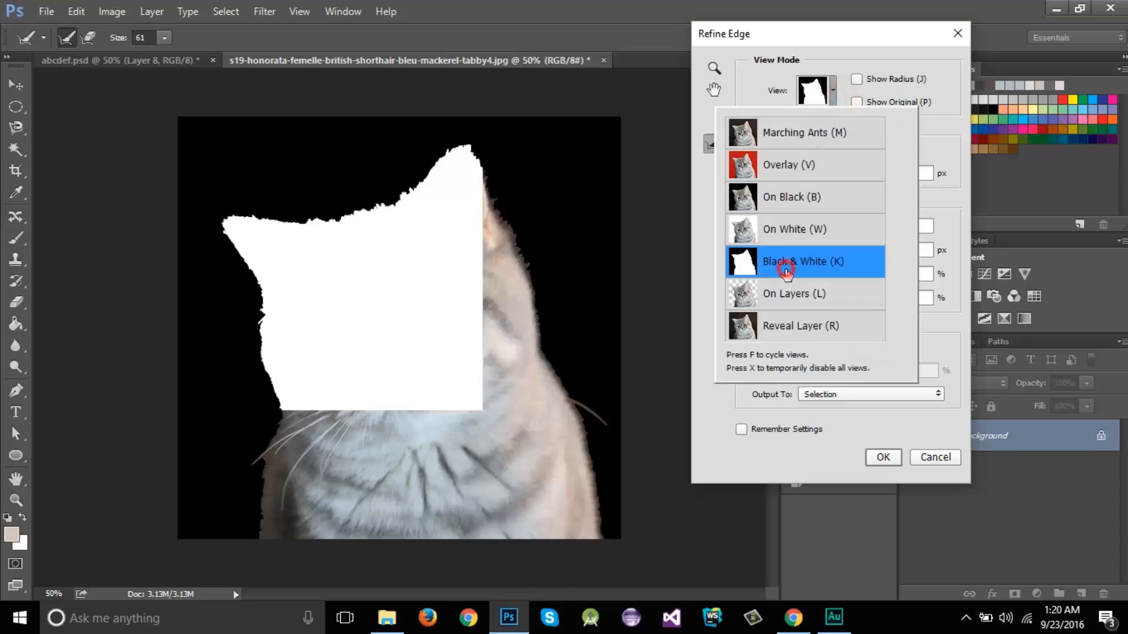
click(836, 34)
Check the Show Radius option, turn on Smart Radius with a 0.0 px radius and set the preview to On Black.
click(859, 79)
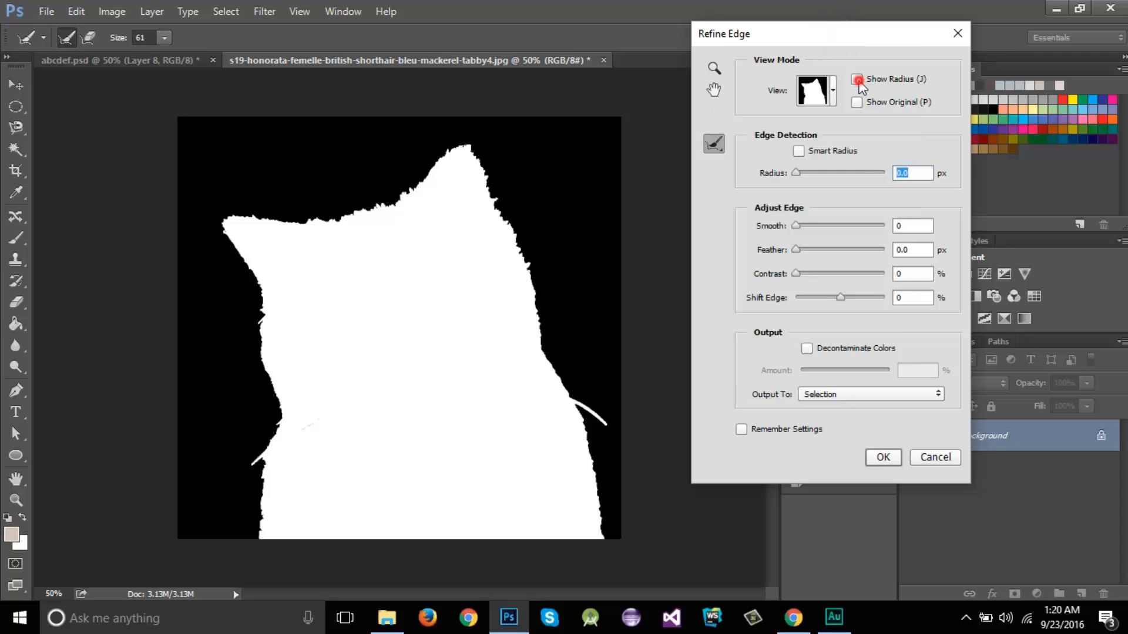
click(857, 80)
click(799, 151)
click(827, 97)
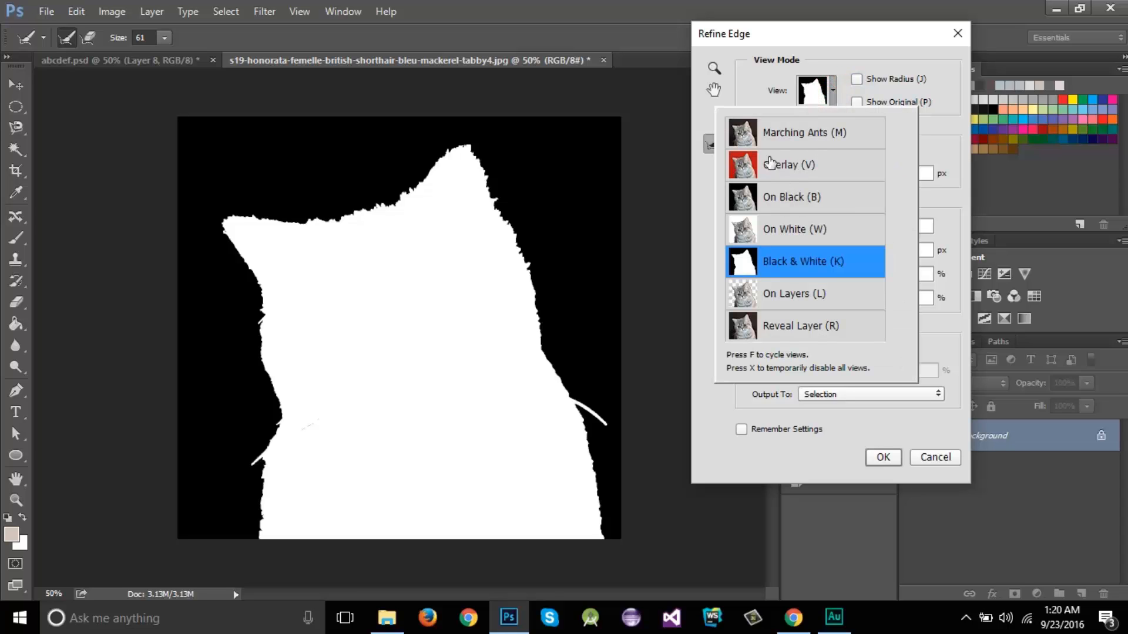
click(782, 199)
click(815, 40)
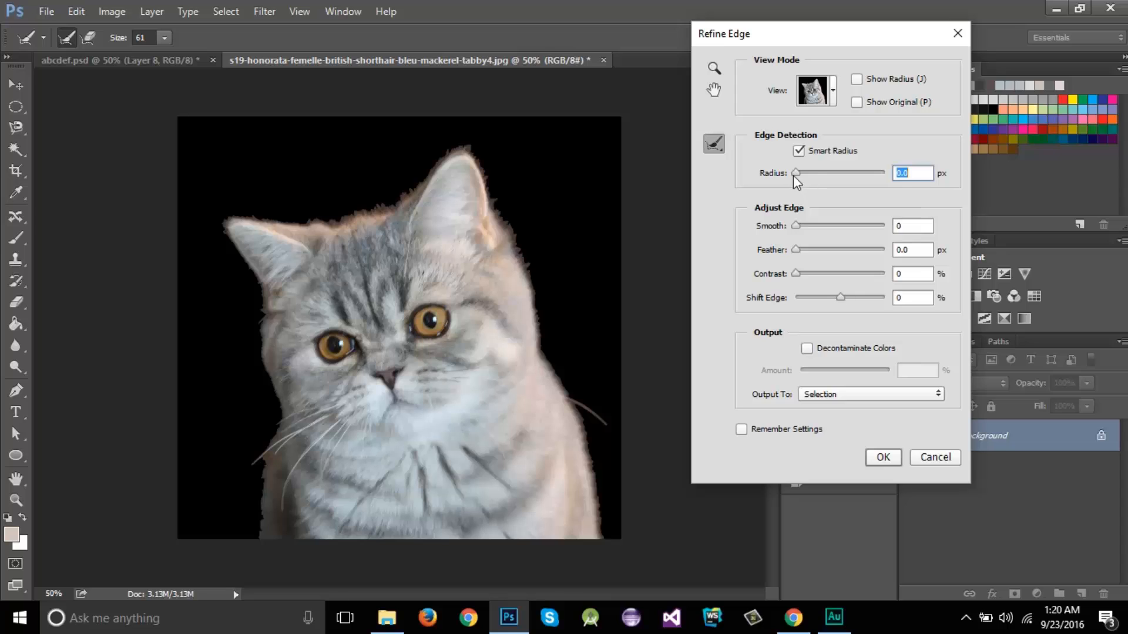
drag(793, 176, 770, 174)
Paint along the cat's furry outline and whiskers with the Refine Radius tool at size 61, and preview the edge in Black & White view.
click(70, 39)
mouse_move(432, 170)
mouse_down()
mouse_move(343, 219)
mouse_move(389, 204)
mouse_move(373, 216)
mouse_move(303, 225)
mouse_move(360, 223)
mouse_move(225, 221)
mouse_move(264, 296)
mouse_move(259, 285)
mouse_move(261, 361)
mouse_move(279, 413)
mouse_move(273, 396)
mouse_move(253, 476)
mouse_move(265, 464)
mouse_move(254, 536)
mouse_up()
drag(440, 173, 454, 153)
mouse_move(435, 161)
mouse_down()
mouse_move(478, 158)
mouse_move(500, 220)
mouse_up()
mouse_move(492, 196)
mouse_down()
mouse_move(520, 255)
mouse_move(536, 342)
mouse_move(585, 419)
mouse_up()
drag(568, 388, 605, 438)
mouse_move(554, 388)
mouse_down()
mouse_move(593, 471)
mouse_move(598, 494)
mouse_move(588, 452)
mouse_move(599, 555)
mouse_up()
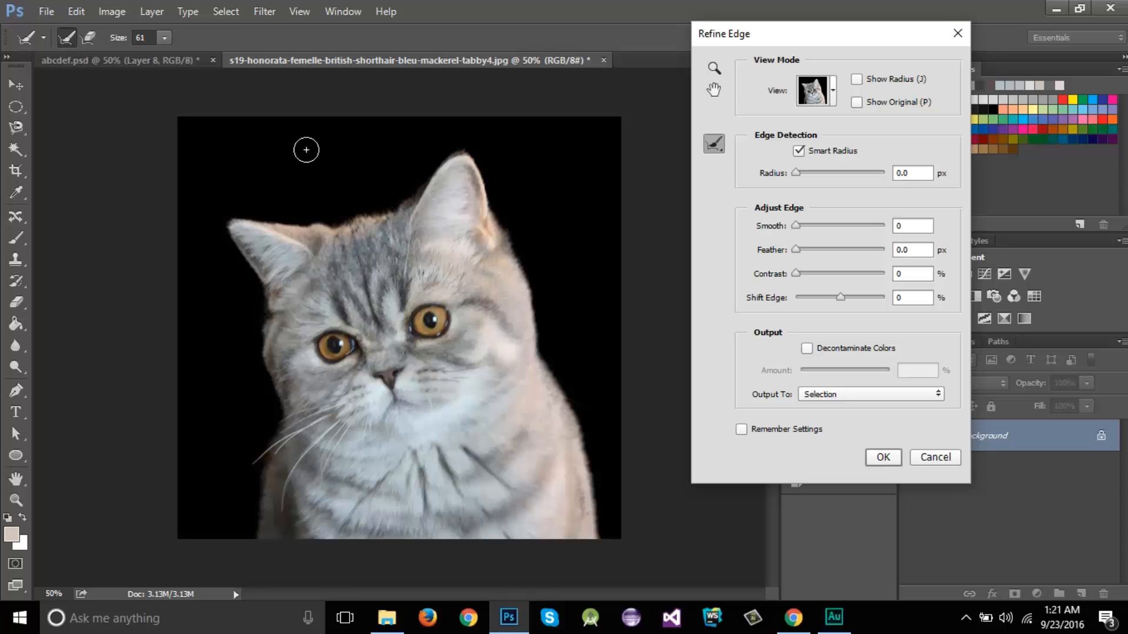
click(830, 99)
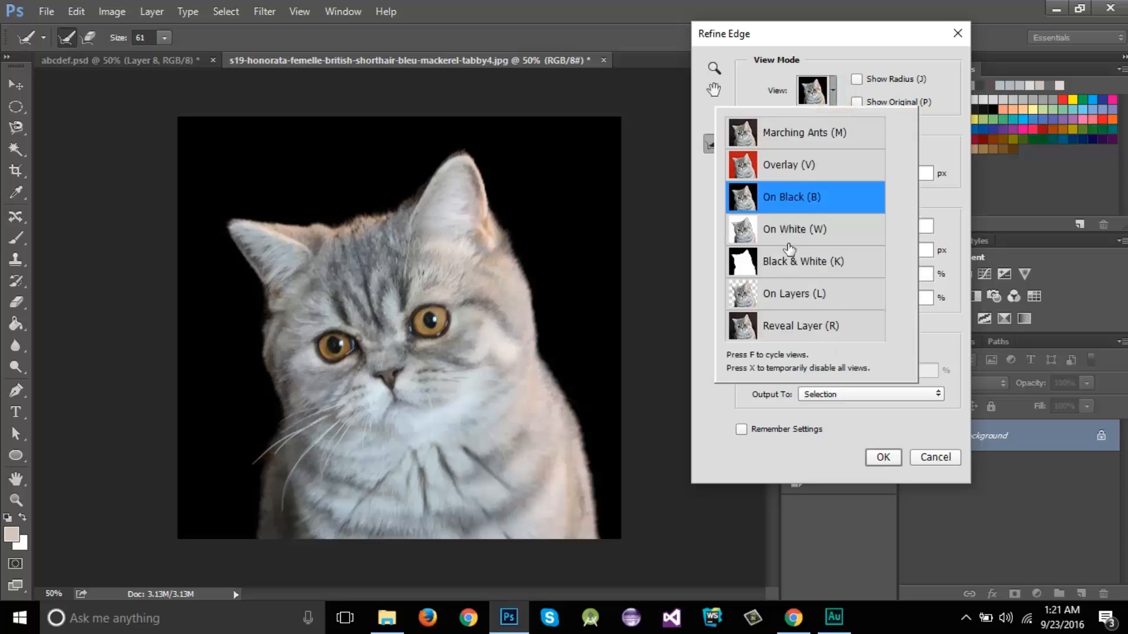
click(793, 263)
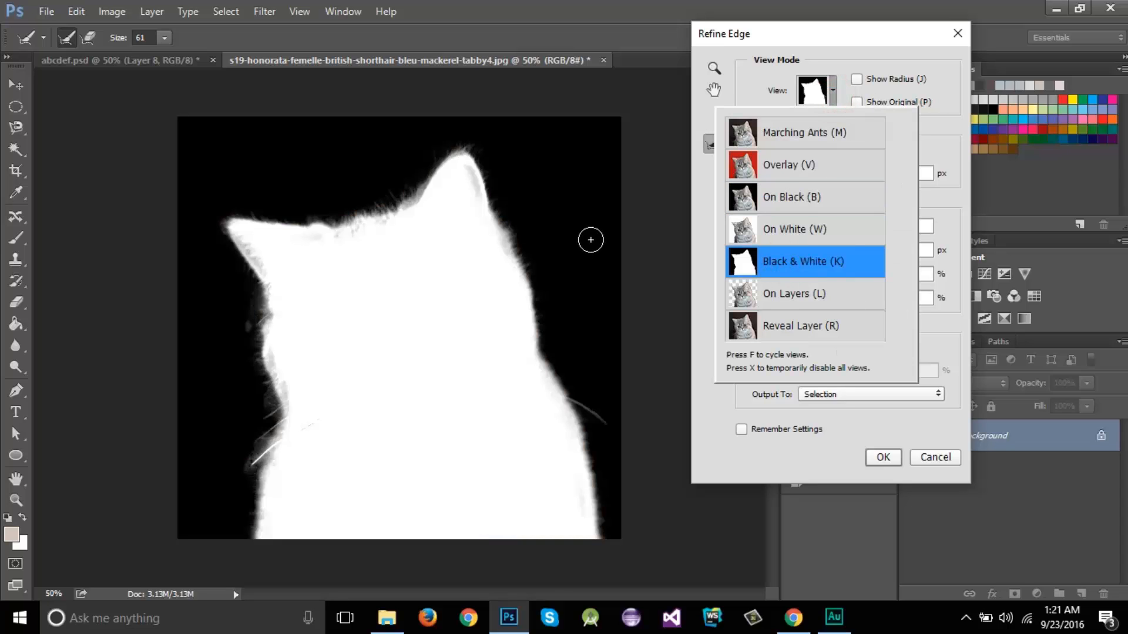
Preview the refined cat selection On Black, set Smooth to 25 and keep Feather at 0.0 px.
click(786, 204)
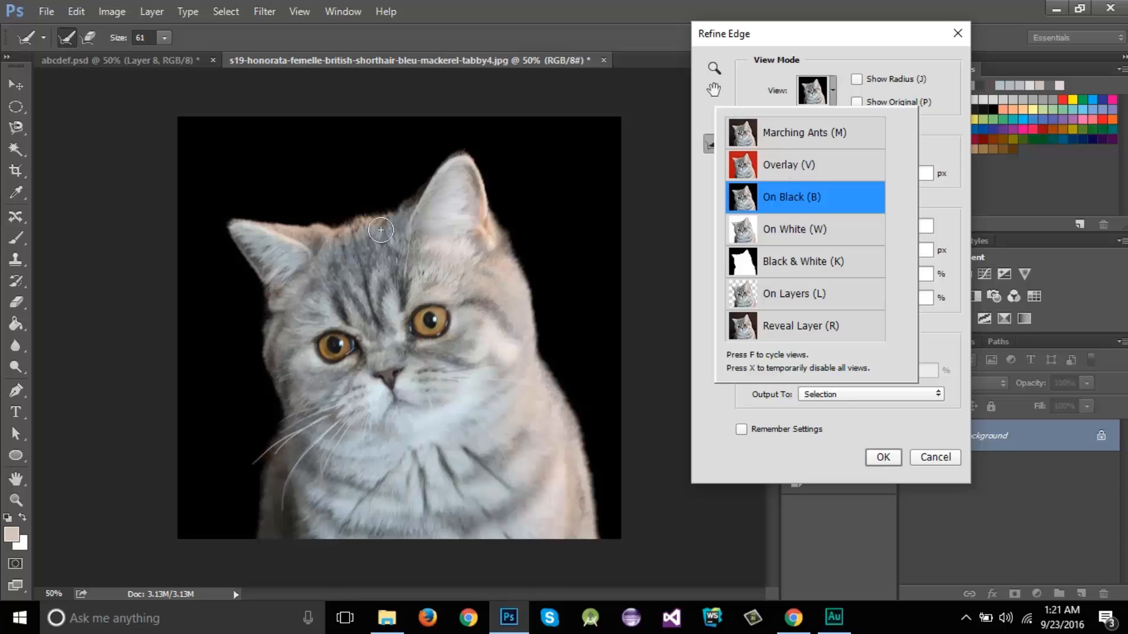
click(837, 32)
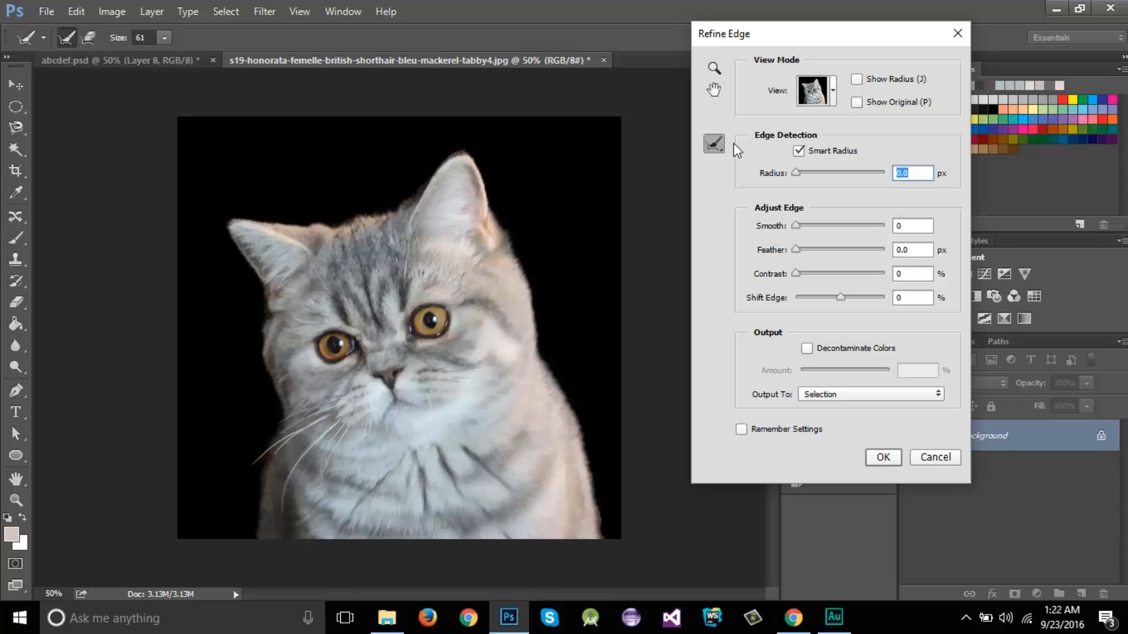
key(alt)
click(766, 38)
key(alt)
drag(796, 226, 841, 231)
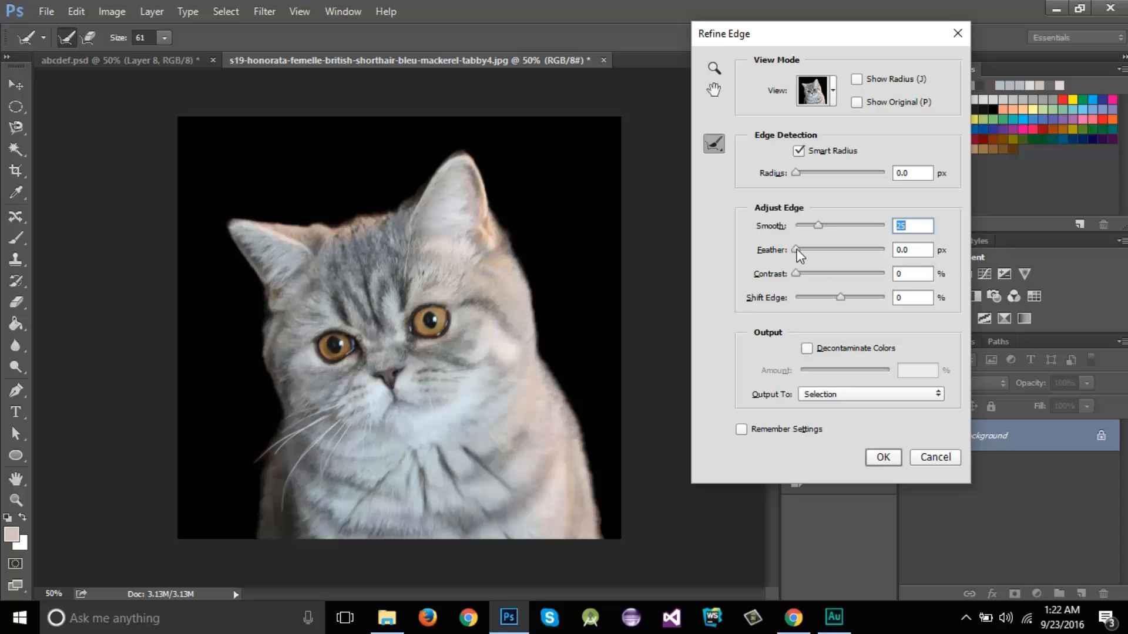
drag(797, 249, 775, 253)
Set the Refine Edge output to Layer Mask and apply it to the cat's background layer.
drag(864, 35, 817, 16)
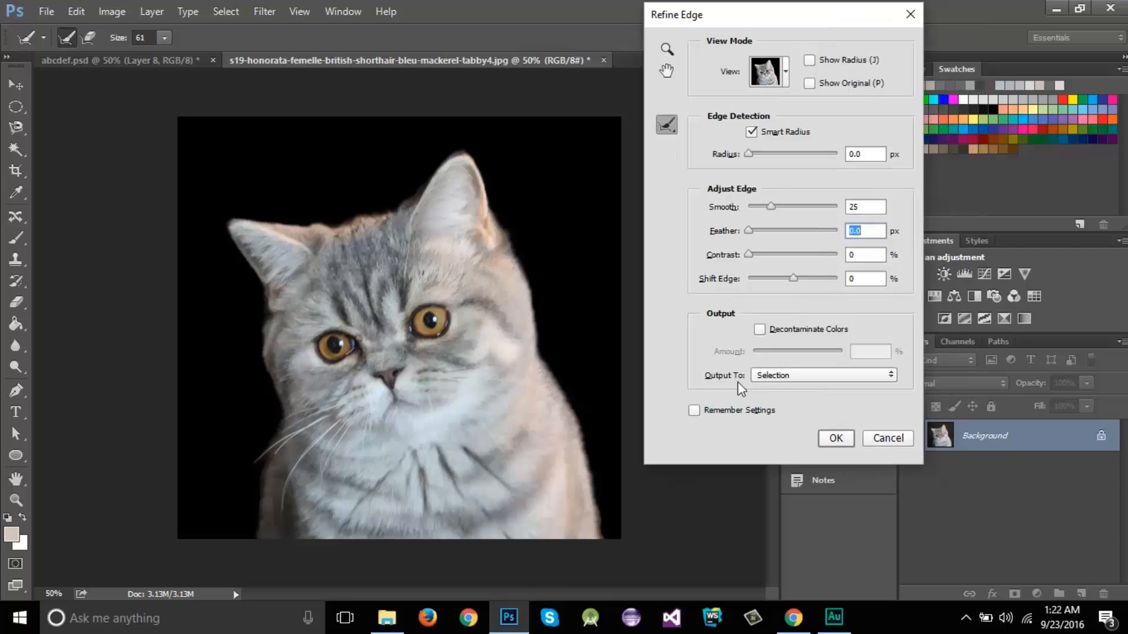
click(805, 376)
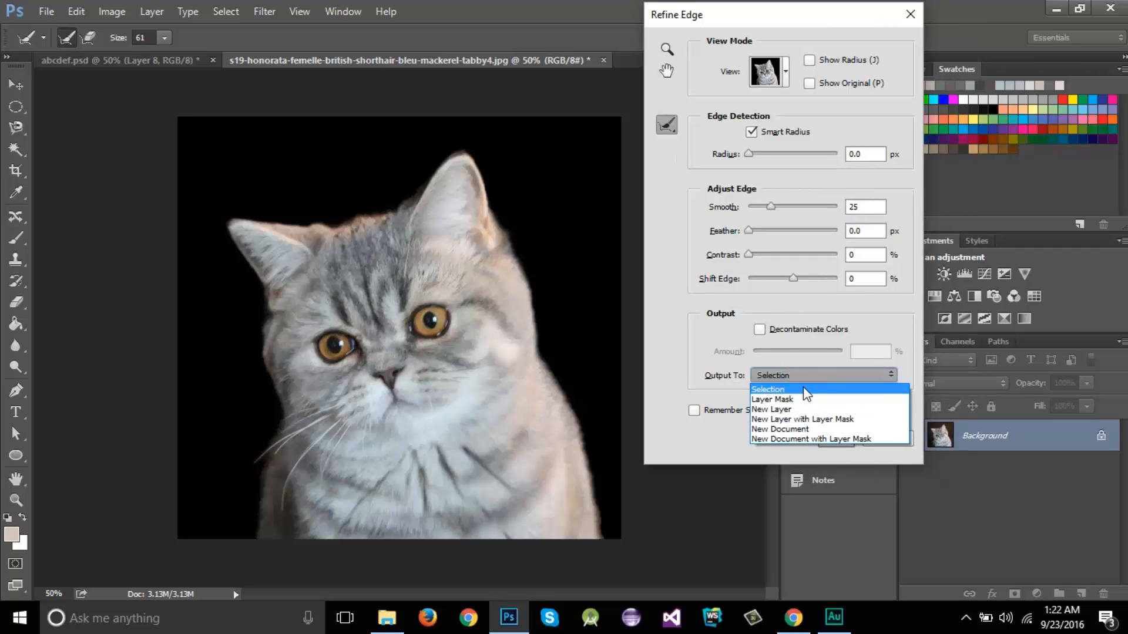
click(805, 391)
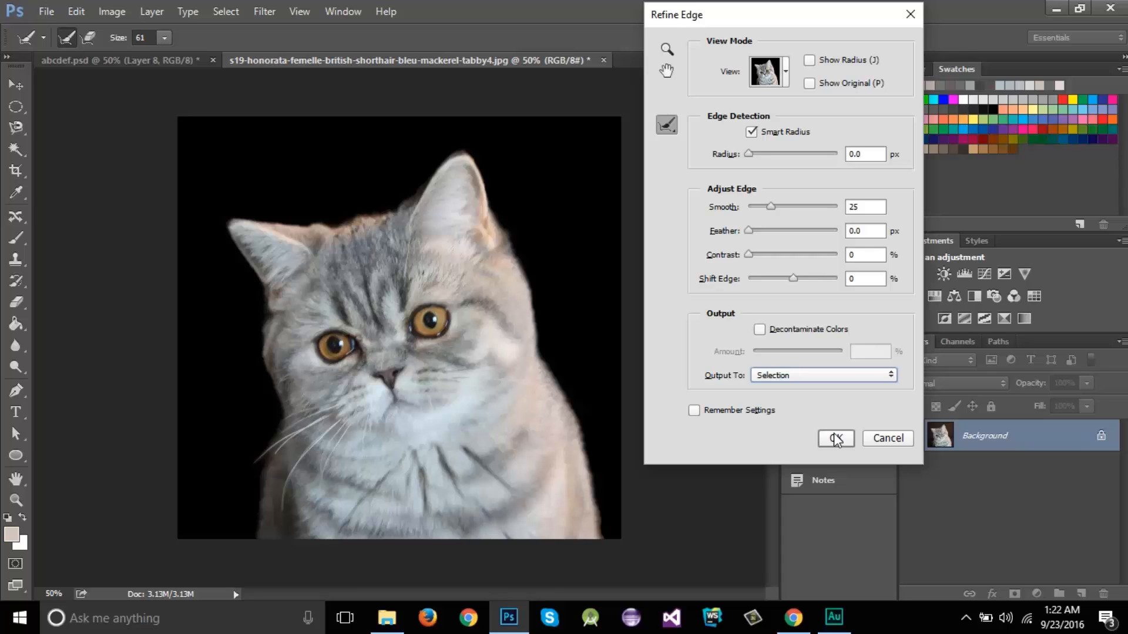
click(819, 376)
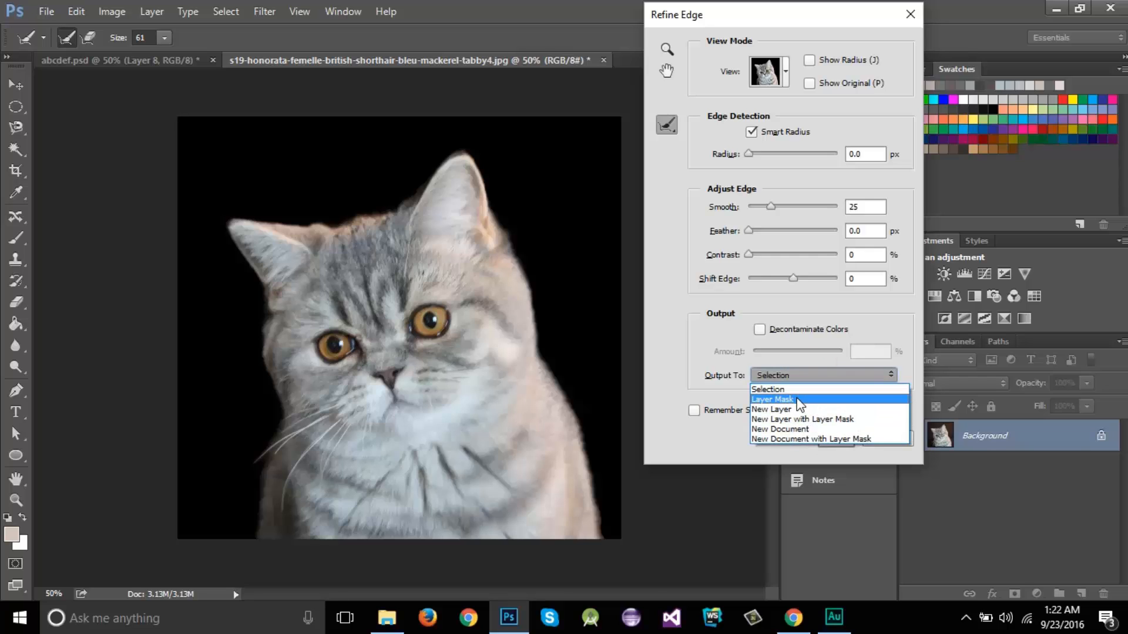
click(798, 400)
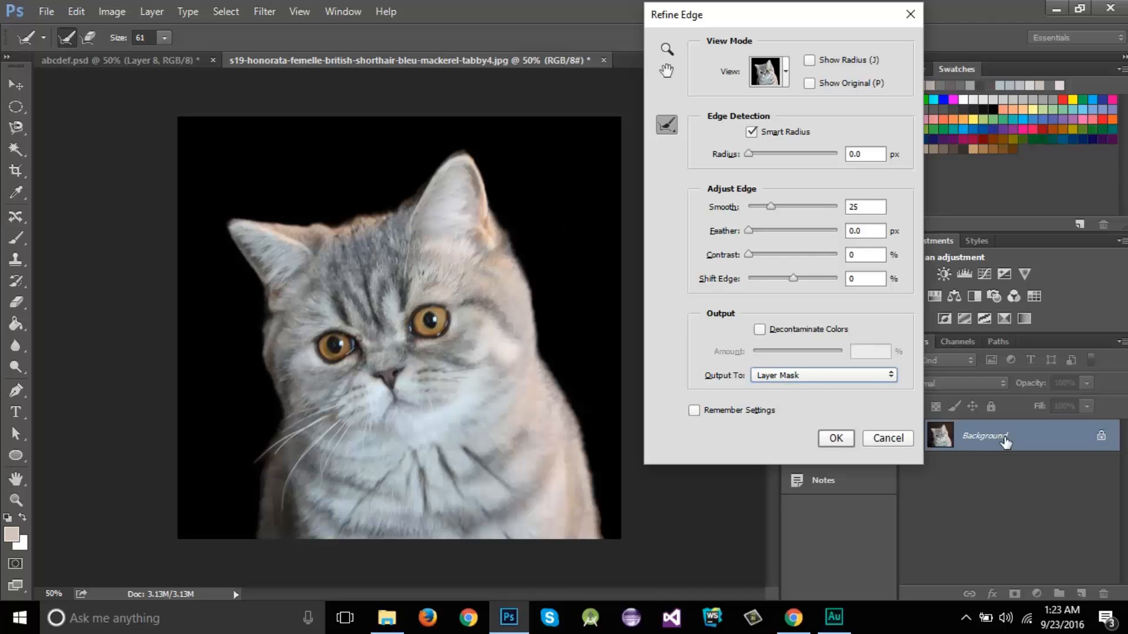
click(837, 440)
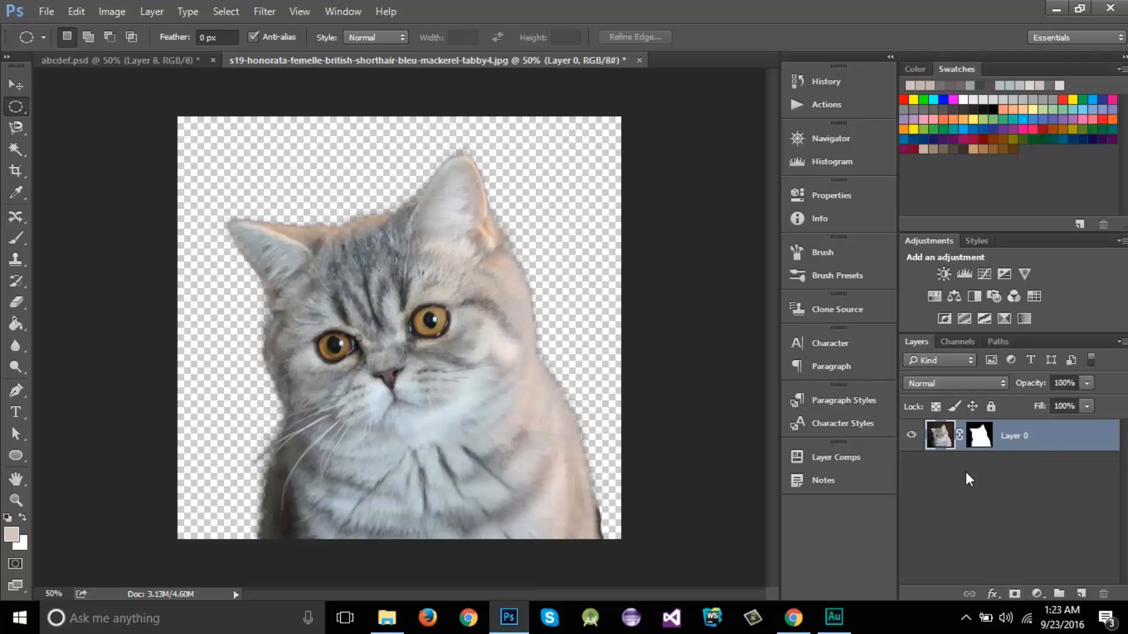
Paint black on the layer mask with a size 68 brush to hide background remnants beside the cat's lower body and right-hand outline.
click(980, 438)
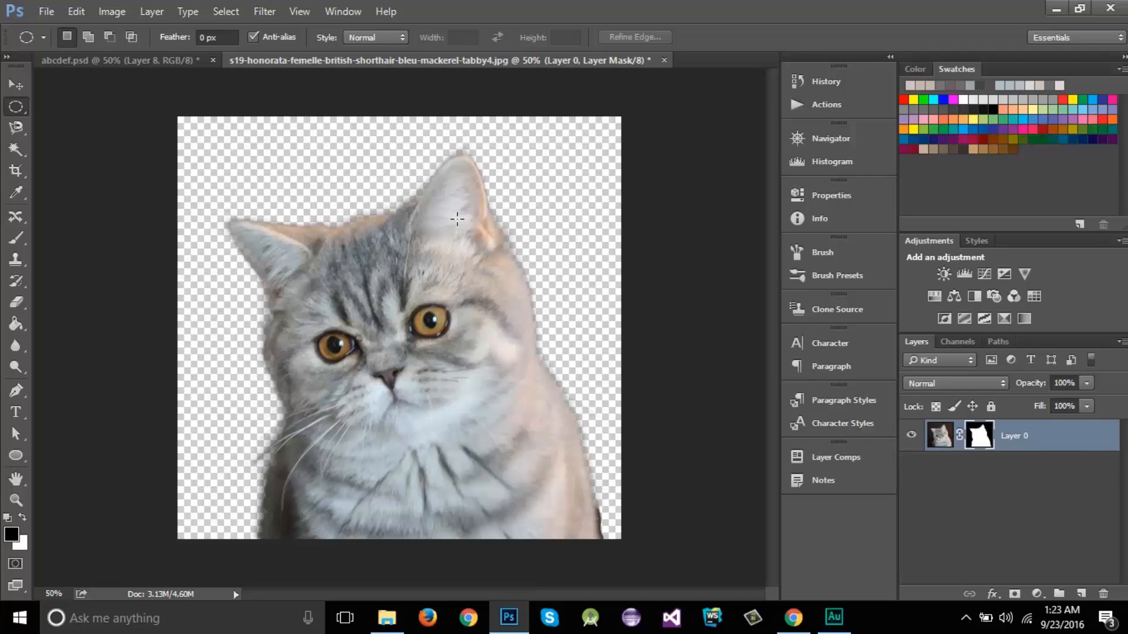
click(16, 238)
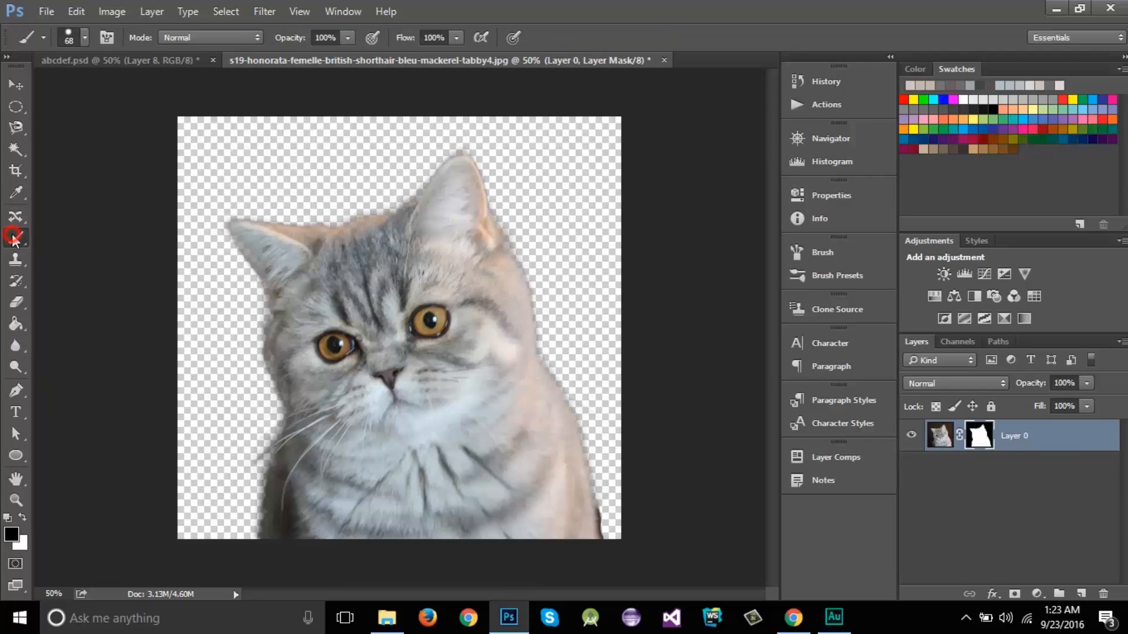
drag(616, 503, 611, 546)
mouse_move(236, 450)
mouse_down()
mouse_move(252, 455)
mouse_move(254, 439)
mouse_move(253, 455)
mouse_up()
drag(255, 436, 240, 518)
click(240, 518)
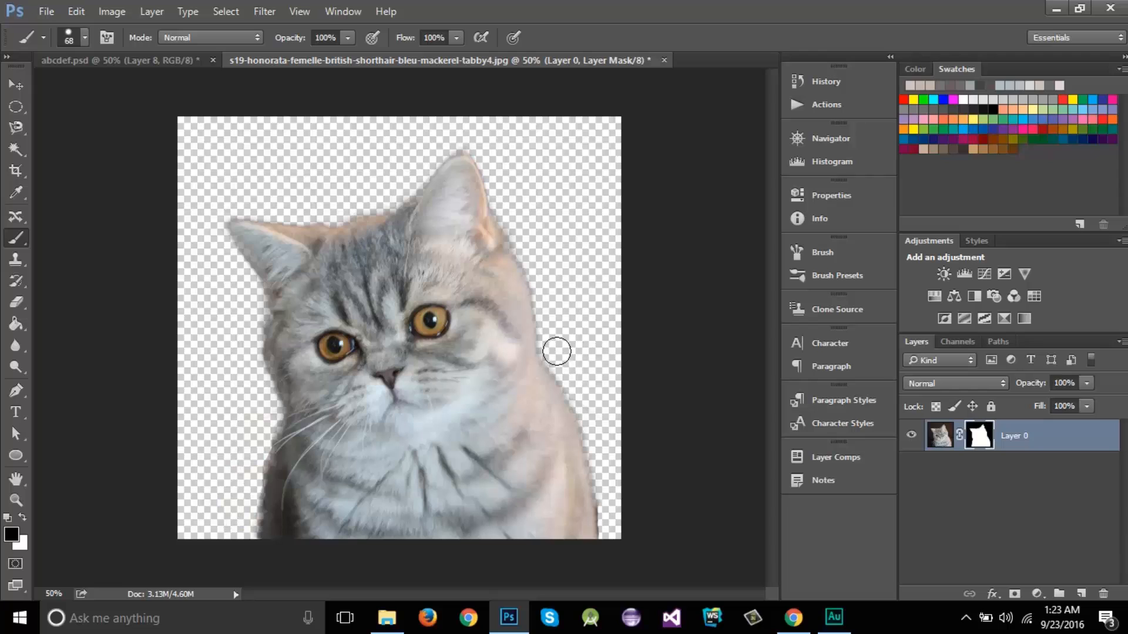
click(553, 347)
mouse_move(554, 348)
mouse_down()
mouse_move(559, 287)
mouse_move(530, 199)
mouse_up()
Add a new layer beneath the masked cat and fill it with light beige #d3c5bc.
click(1081, 593)
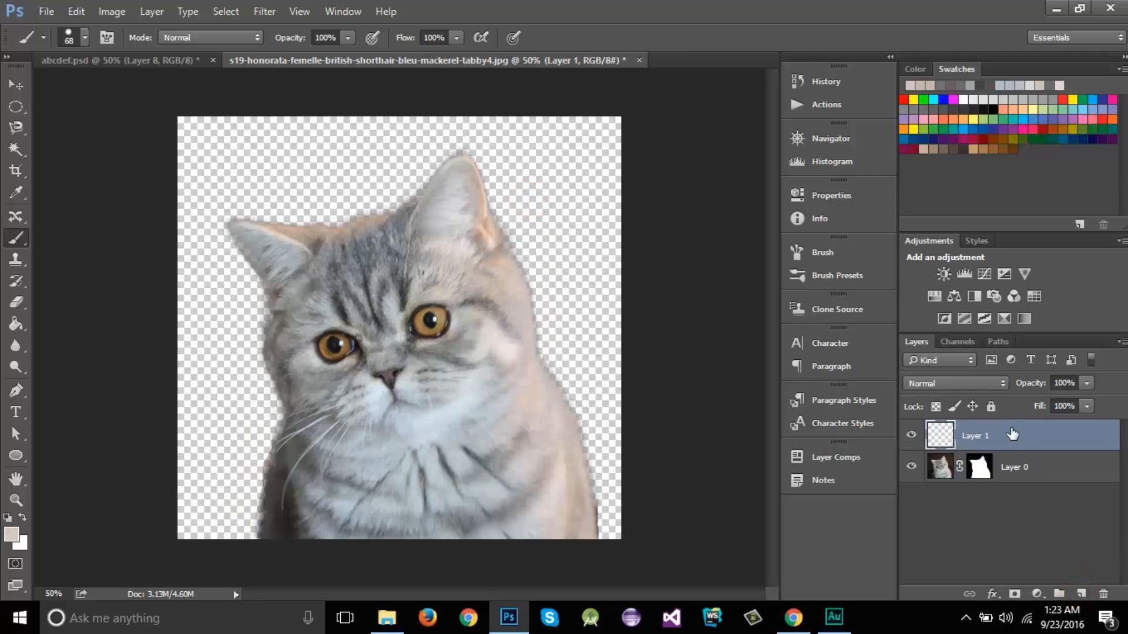
drag(1012, 436, 1009, 488)
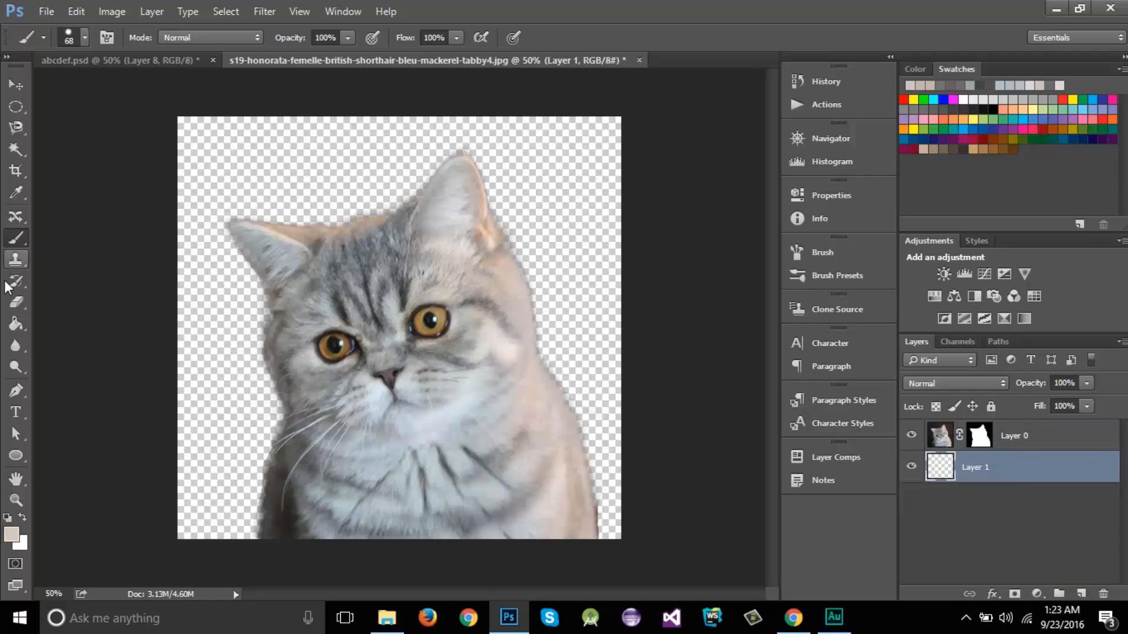
click(23, 322)
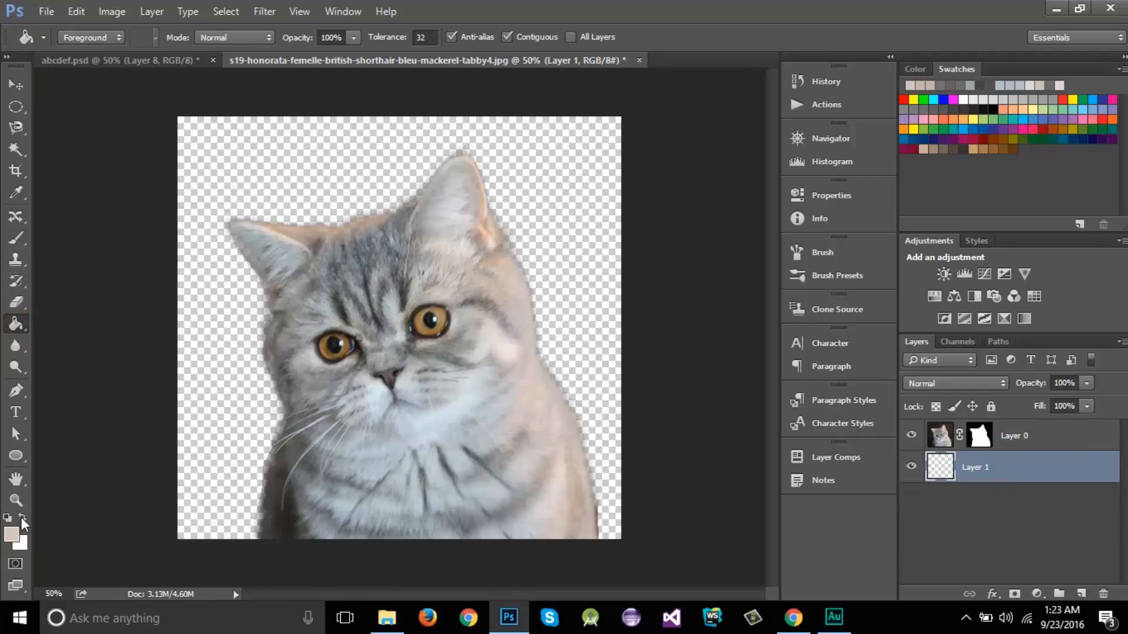
click(16, 538)
click(1028, 162)
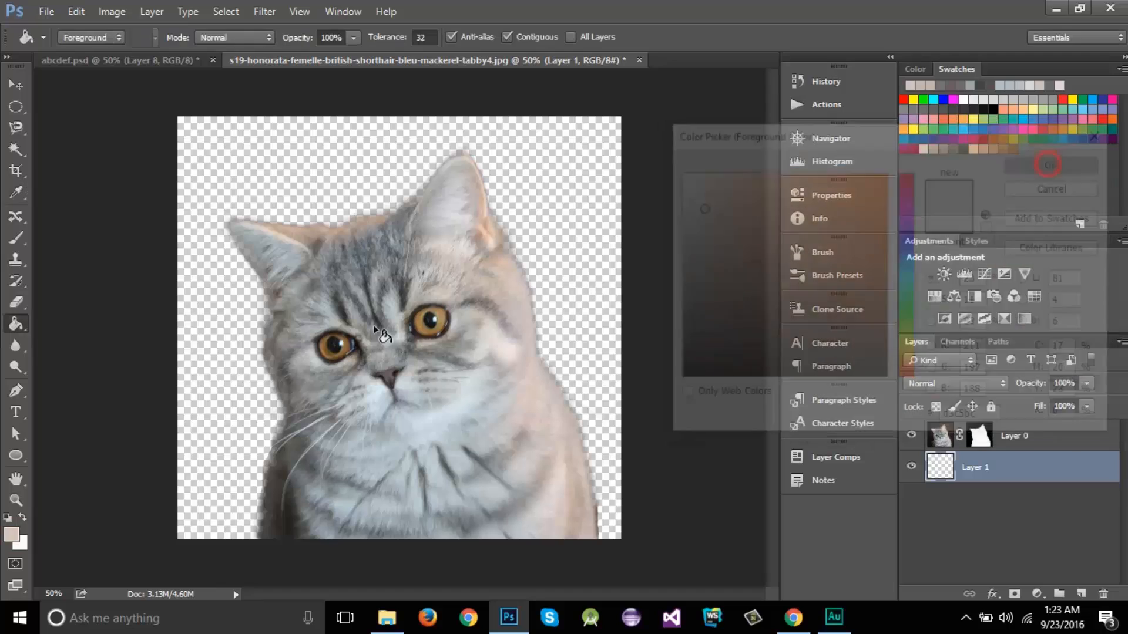
click(196, 388)
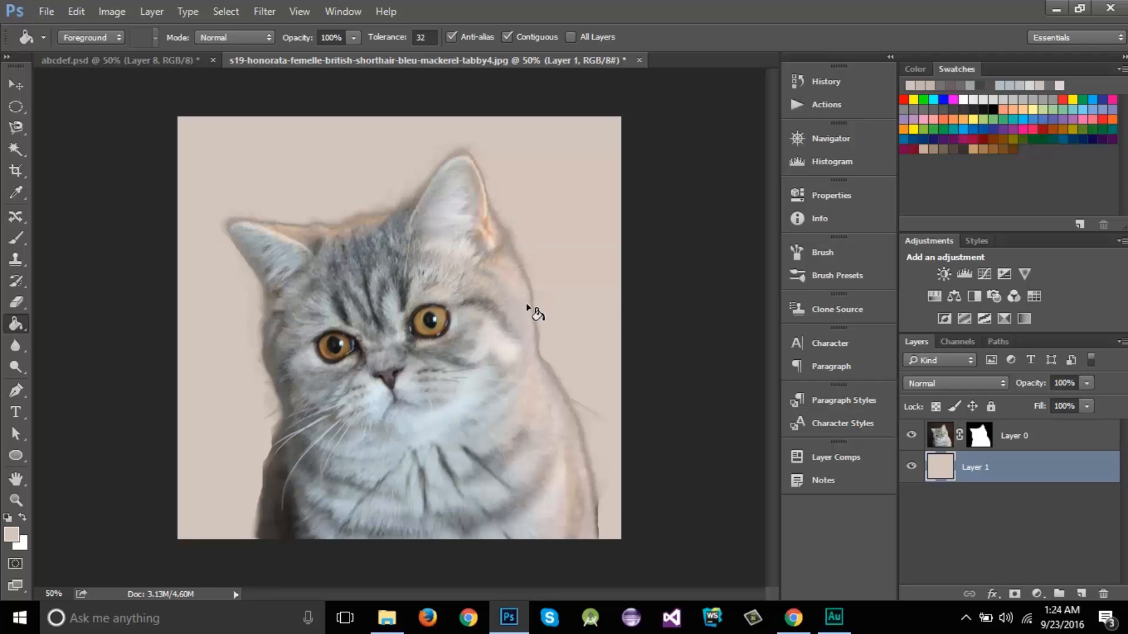
Refill the layer behind the cat with the darker brown-grey #9f8e84.
click(12, 534)
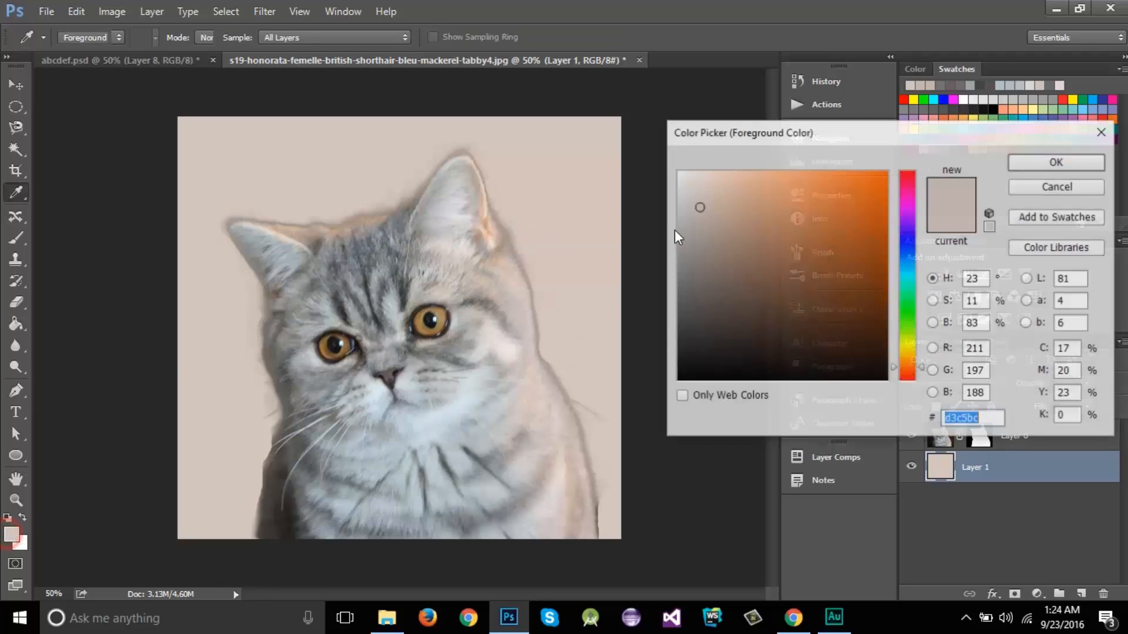
click(712, 249)
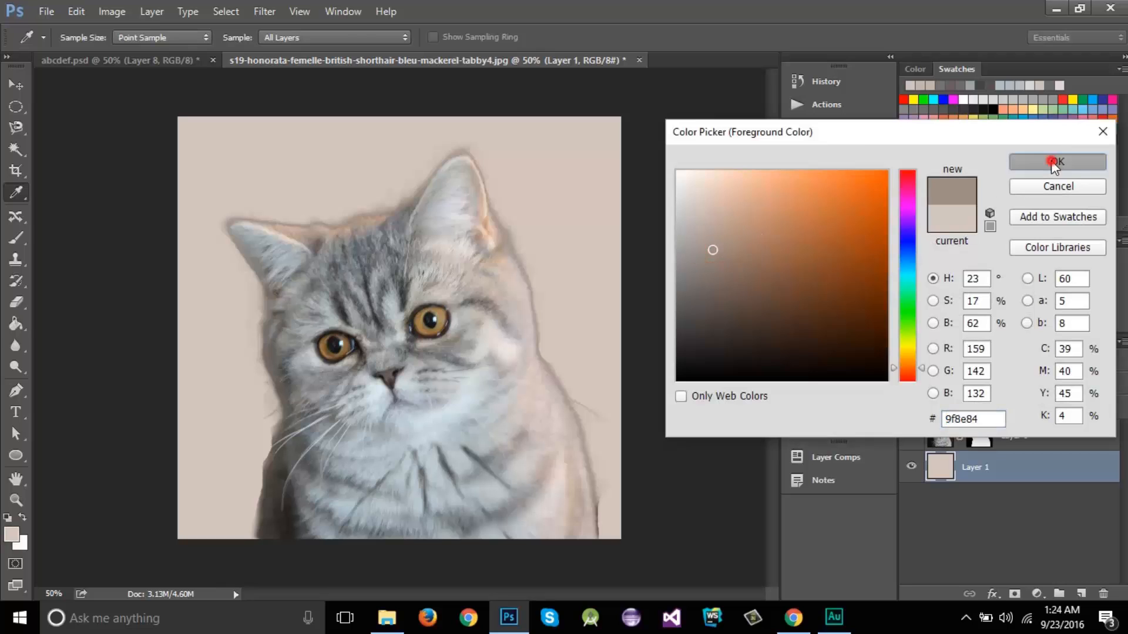
click(1033, 162)
click(204, 296)
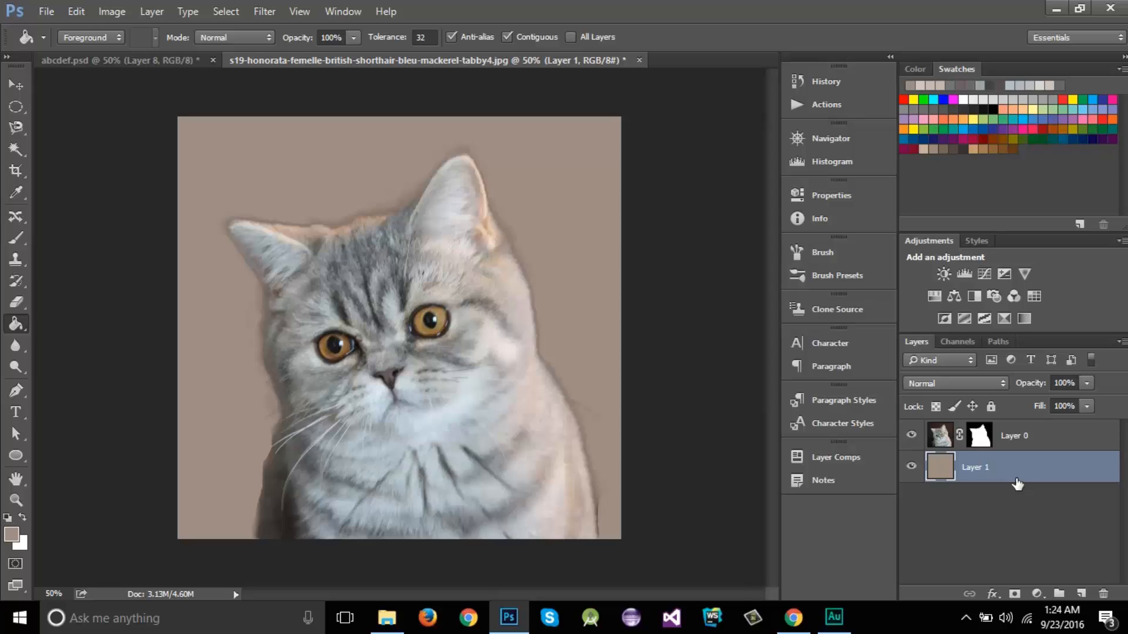
Undo the background fills and the added layer, and delete the cat layer's mask.
key(ctrl+alt+z)
key(ctrl+alt+z)
key(ctrl+alt+z)
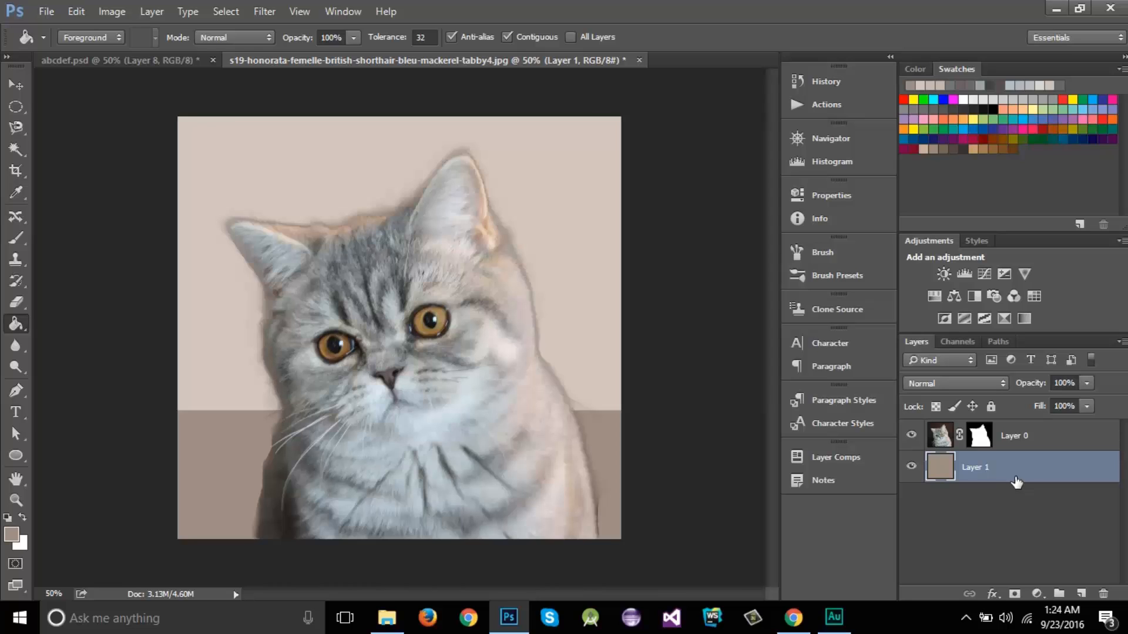
key(ctrl+alt+z)
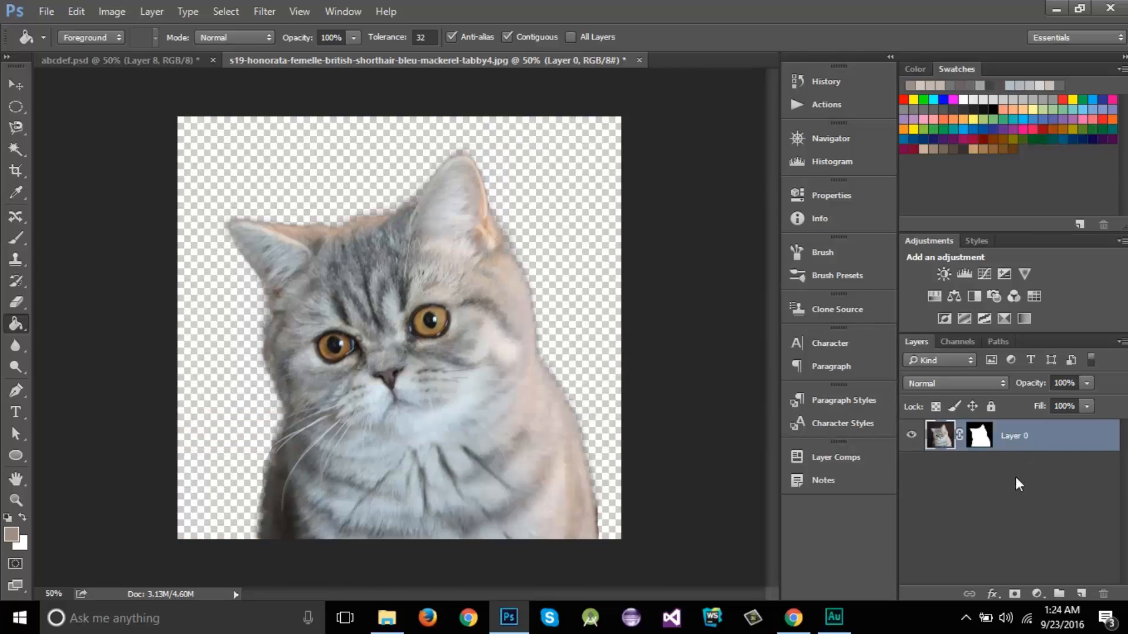
right_click(984, 440)
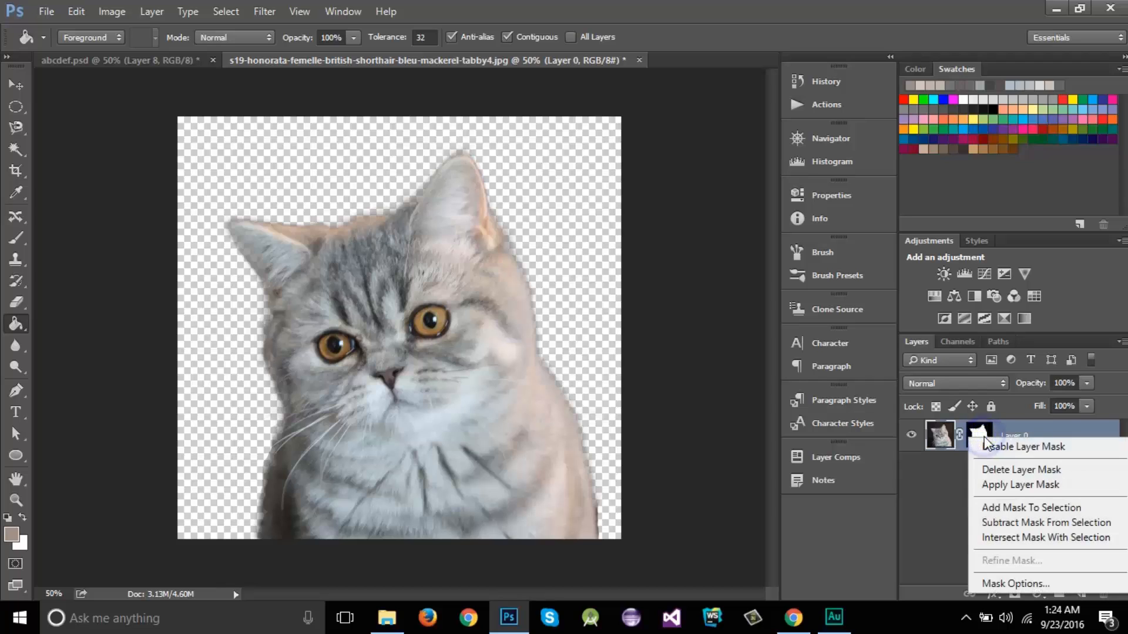
click(1009, 468)
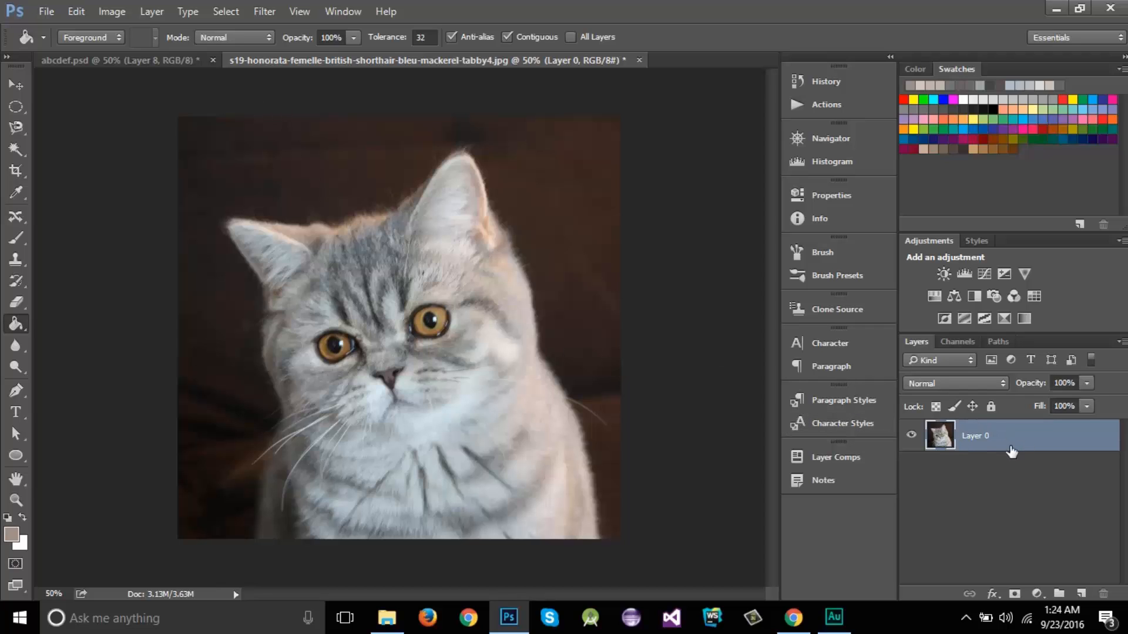
Open Color Range for the cat layer, check the preset colour choices and keep Sampled Colors.
click(225, 11)
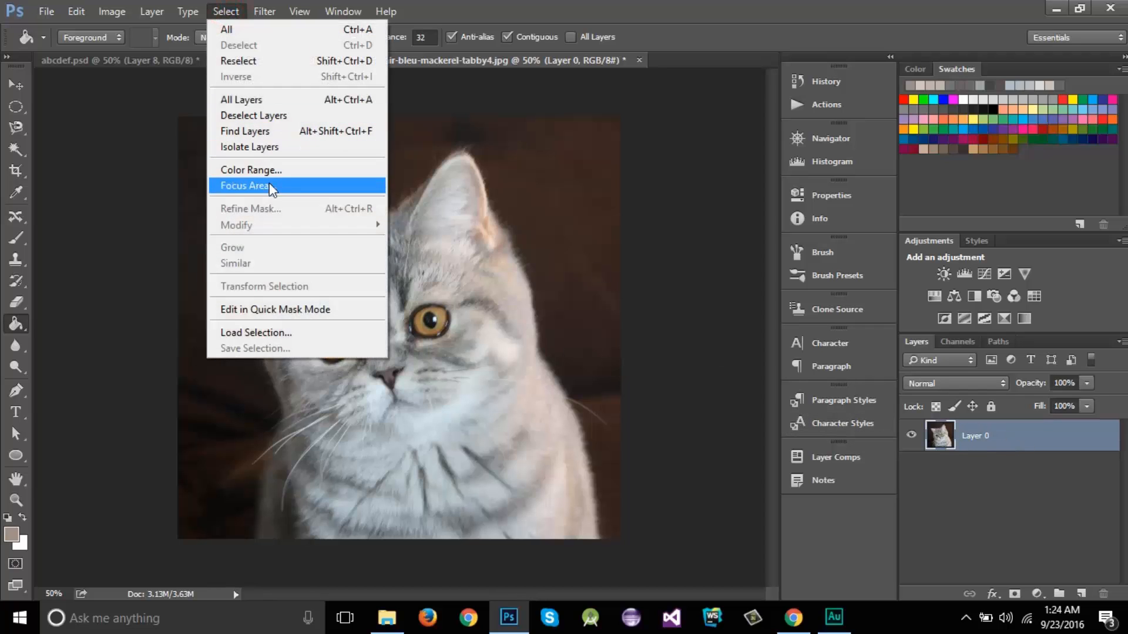
click(271, 170)
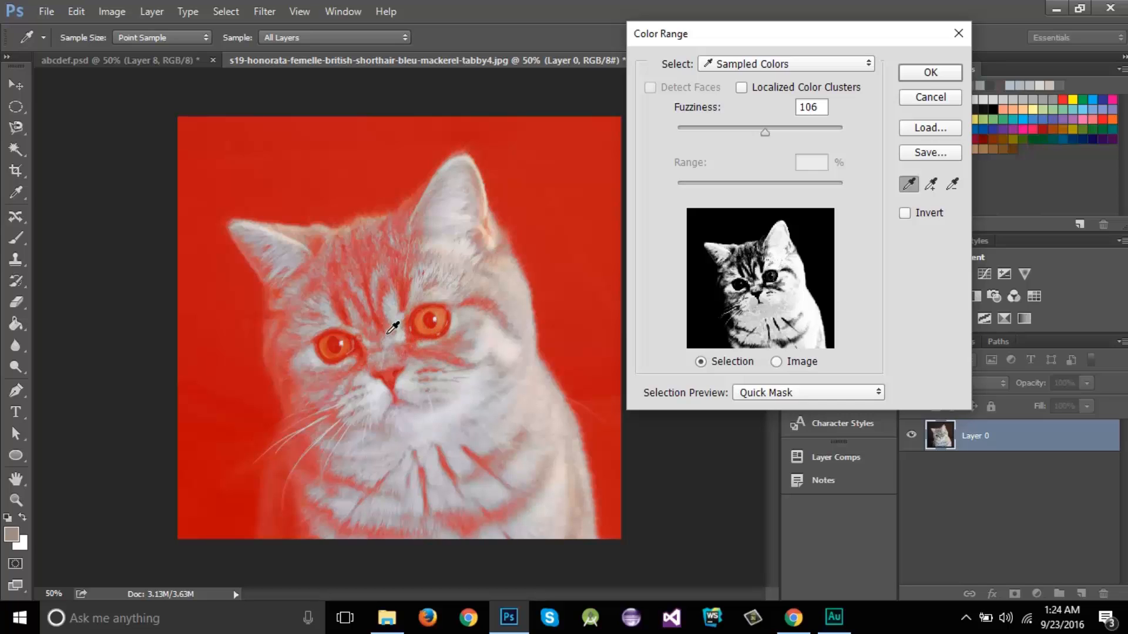
click(791, 66)
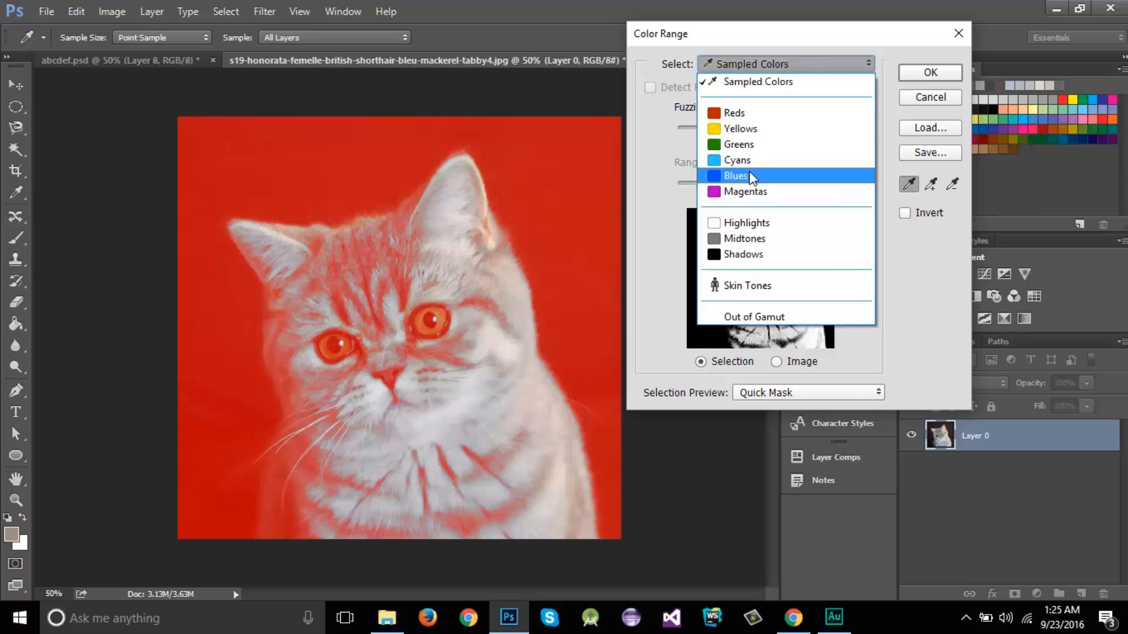
click(760, 82)
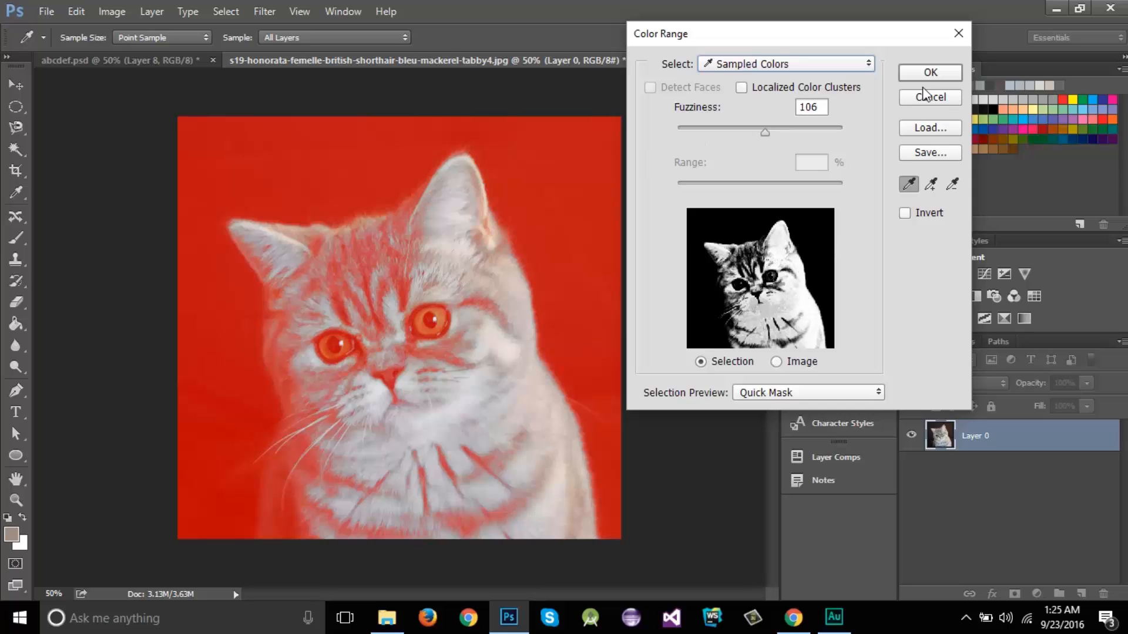
Try adding the dark forehead fur colour to the range with the Add to Sample eyedropper.
click(930, 184)
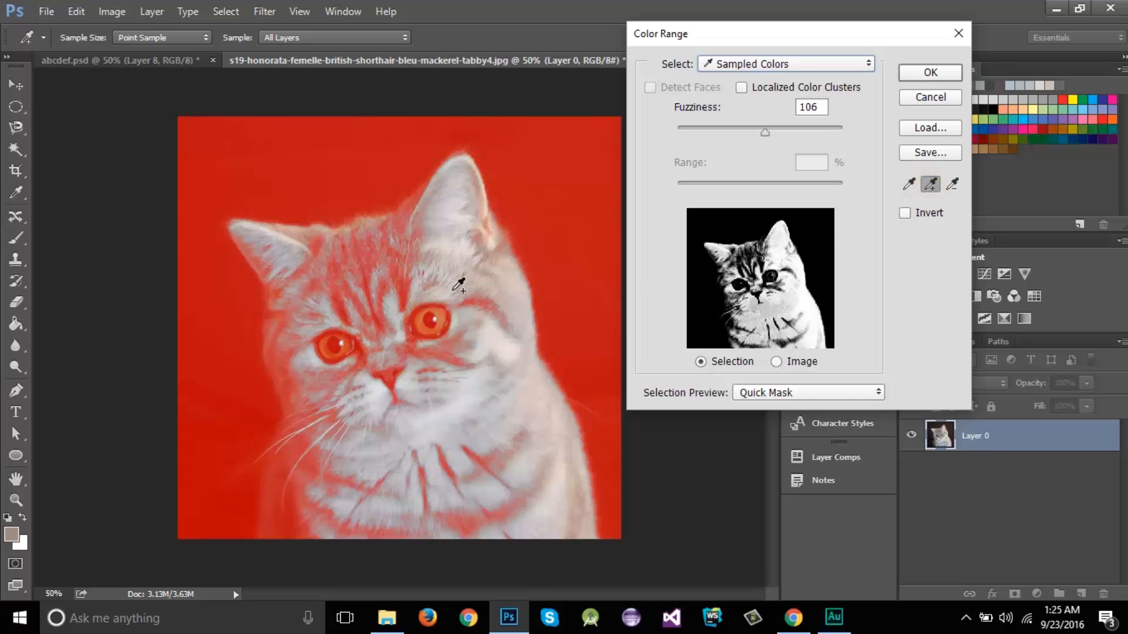
click(404, 293)
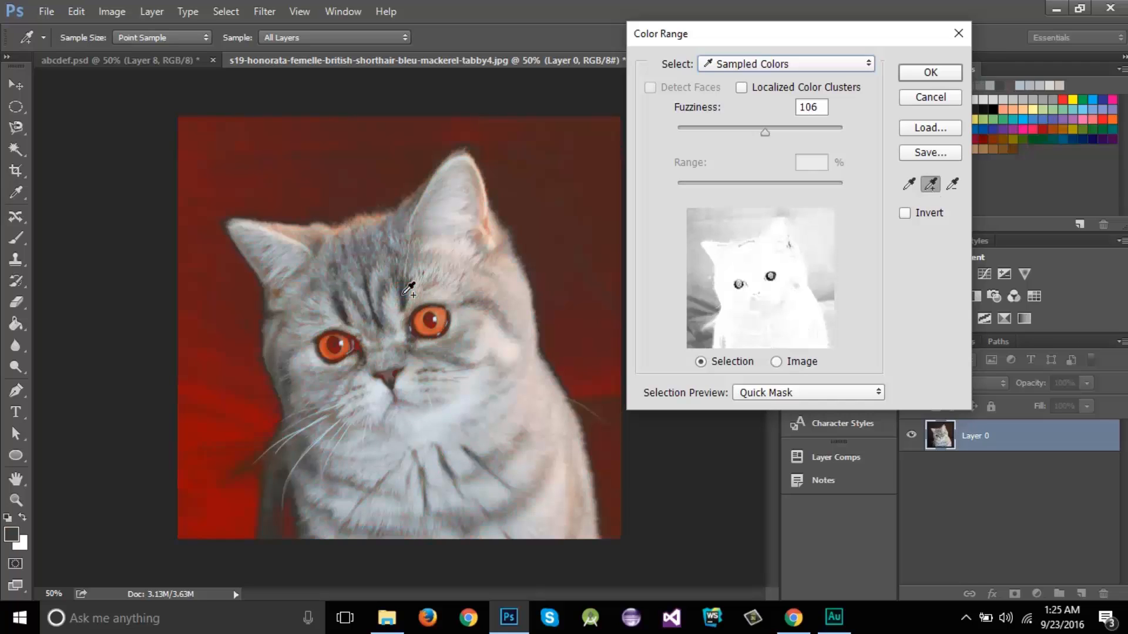
click(409, 288)
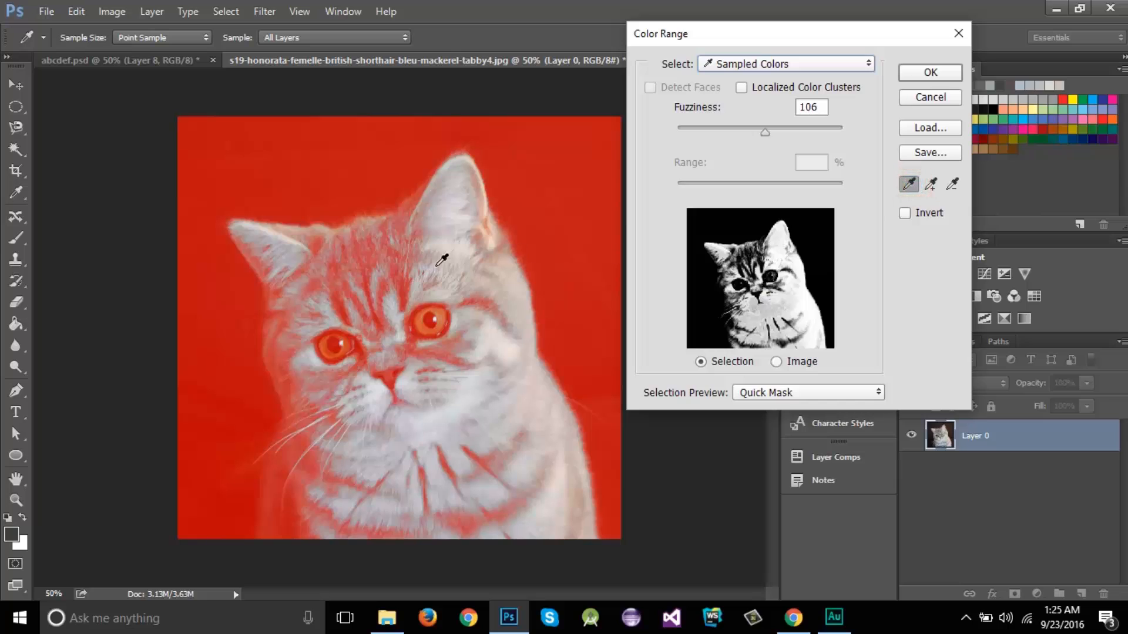
Sample several light fur tones on the cat's face with the standard Color Range eyedropper.
click(387, 317)
click(449, 283)
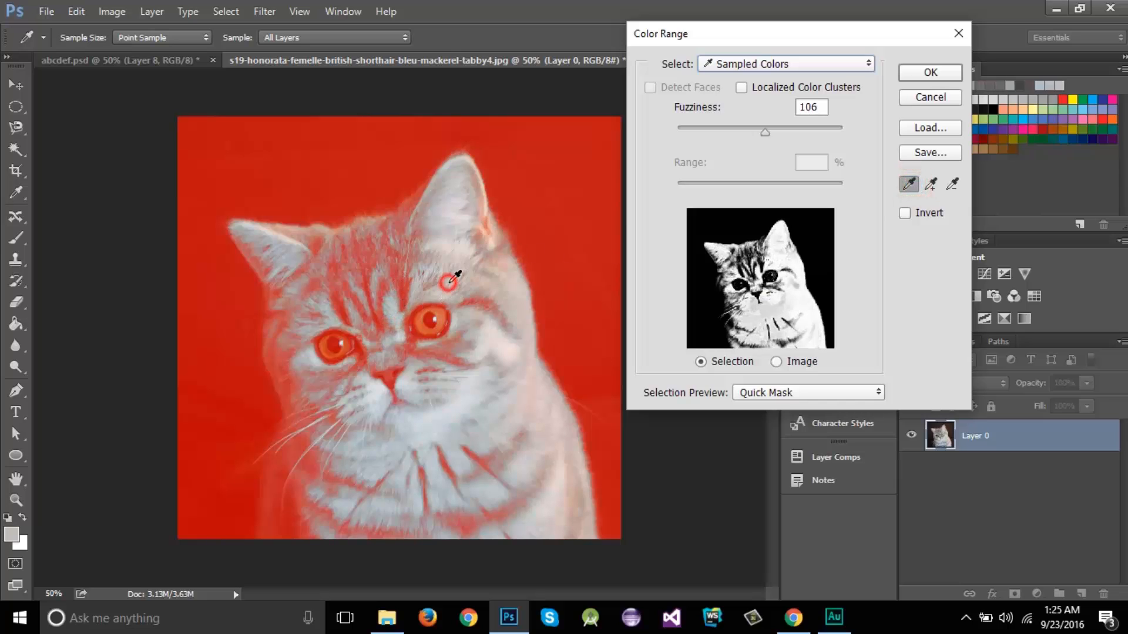
click(475, 350)
click(445, 375)
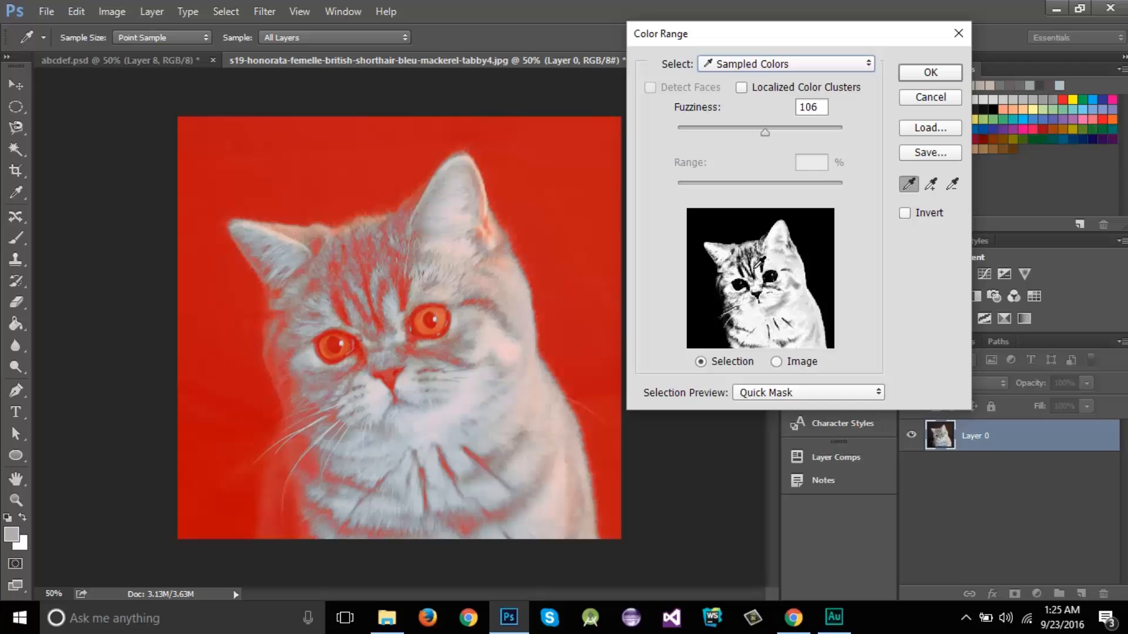
Sample the amber iris of the cat's right-hand eye as the Color Range colour.
click(448, 311)
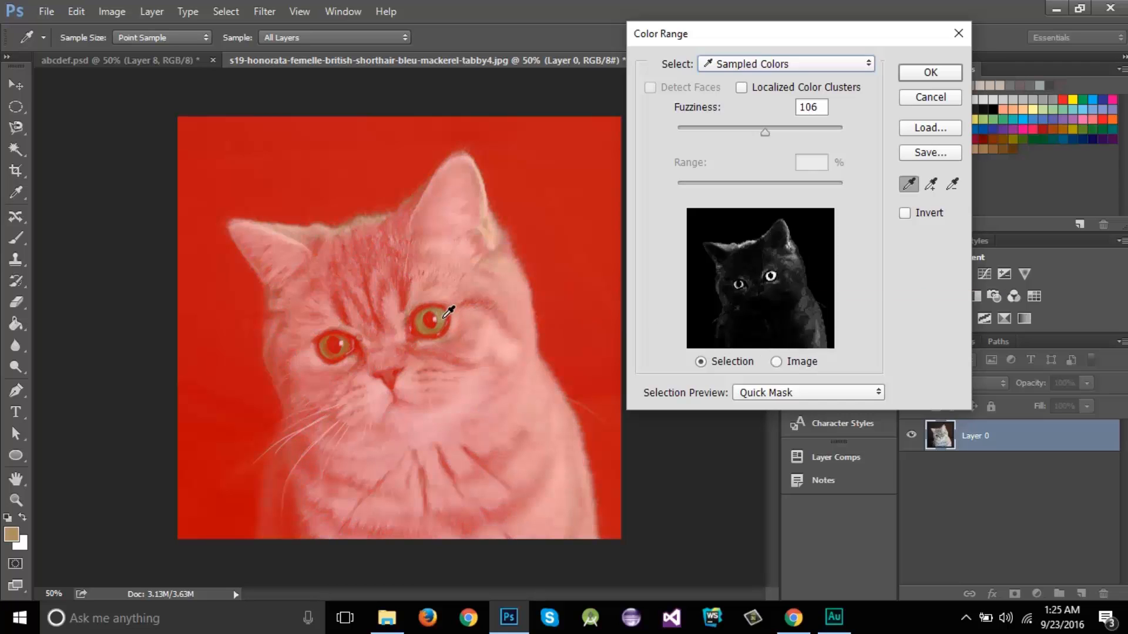
click(438, 319)
click(442, 317)
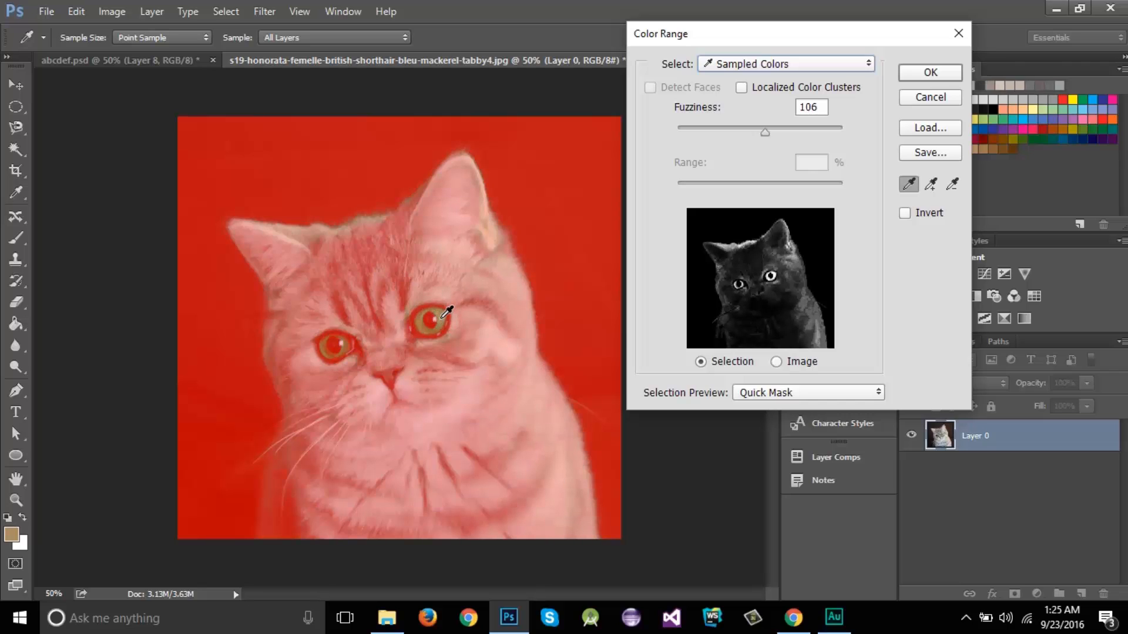
Resample the amber iris of the cat's right-hand eye and lower the Color Range Fuzziness to 55.
click(476, 346)
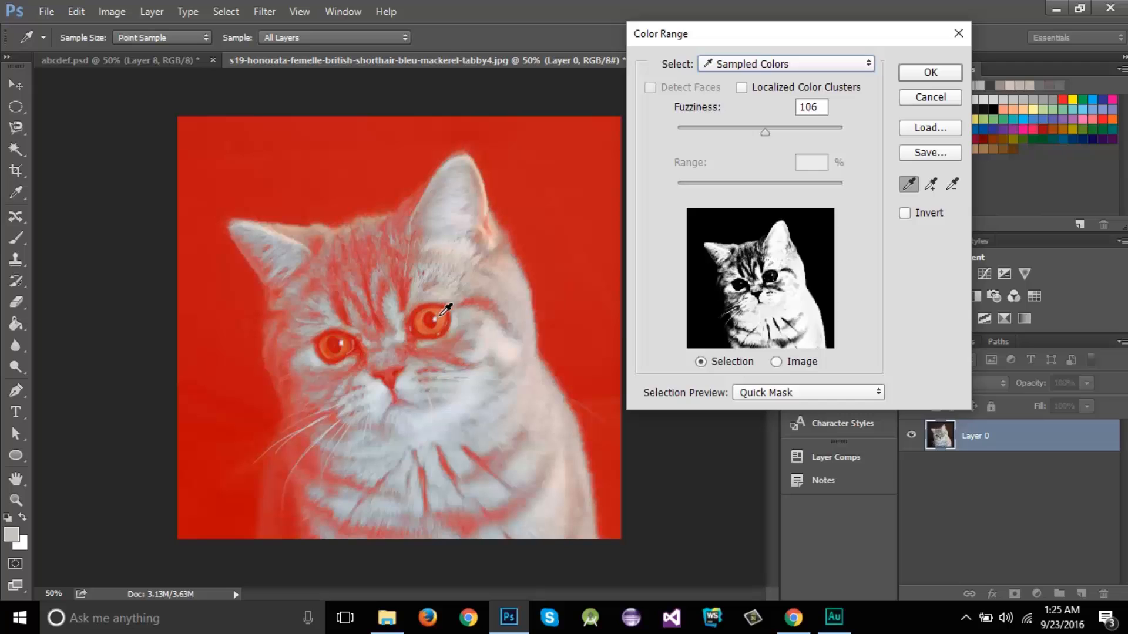
click(442, 315)
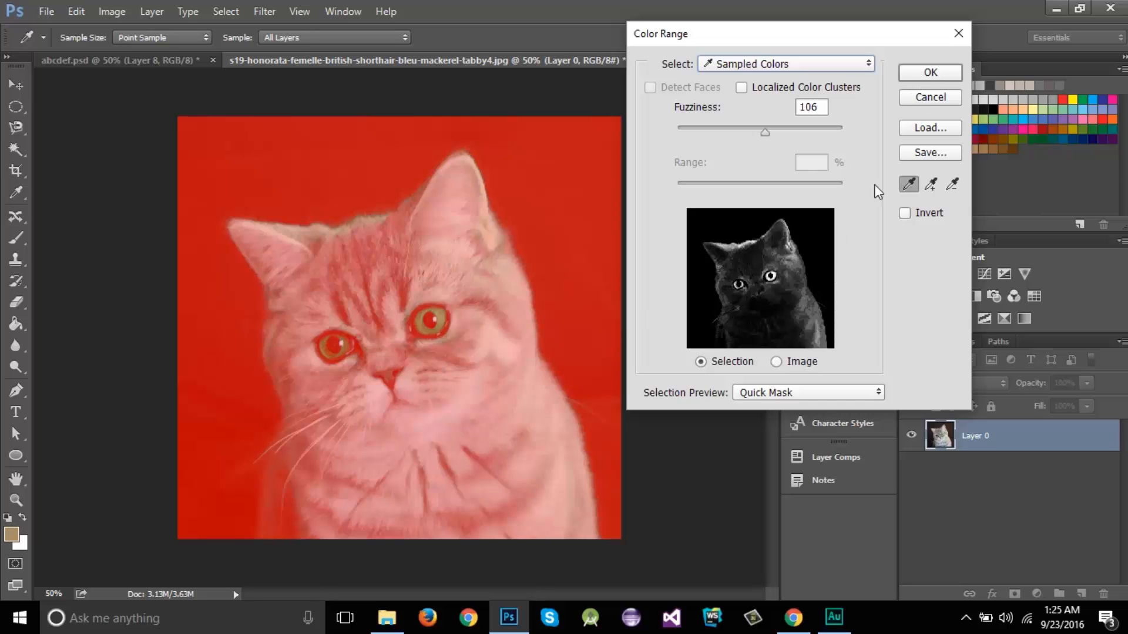
mouse_move(769, 134)
mouse_down()
mouse_move(723, 135)
mouse_move(795, 144)
mouse_move(722, 138)
mouse_move(760, 141)
mouse_up()
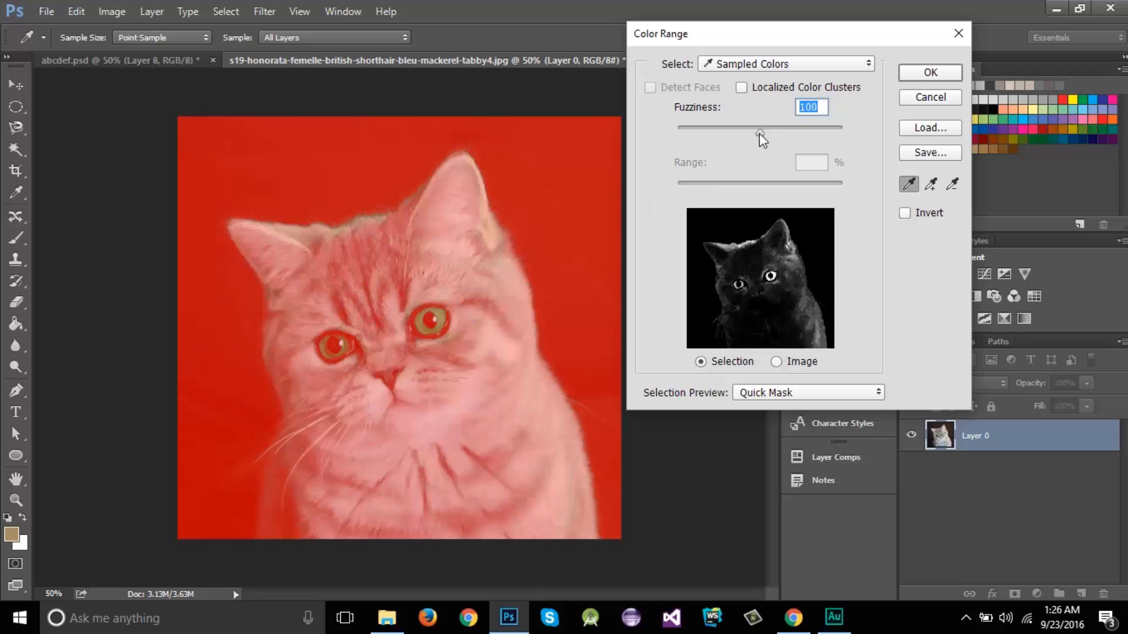
drag(759, 132, 723, 138)
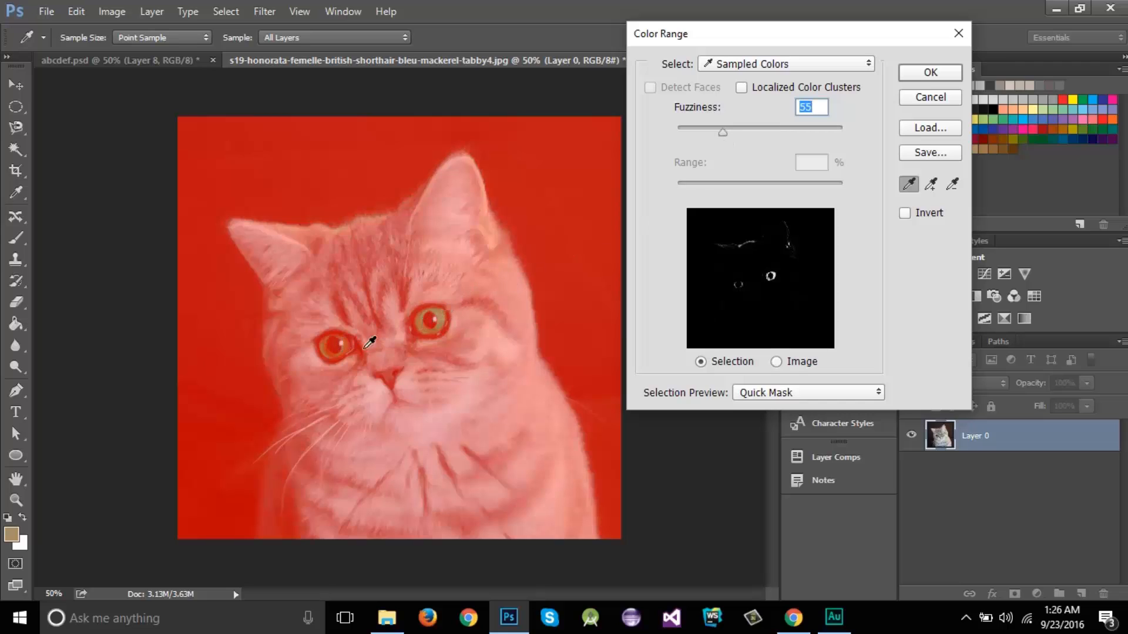
click(428, 317)
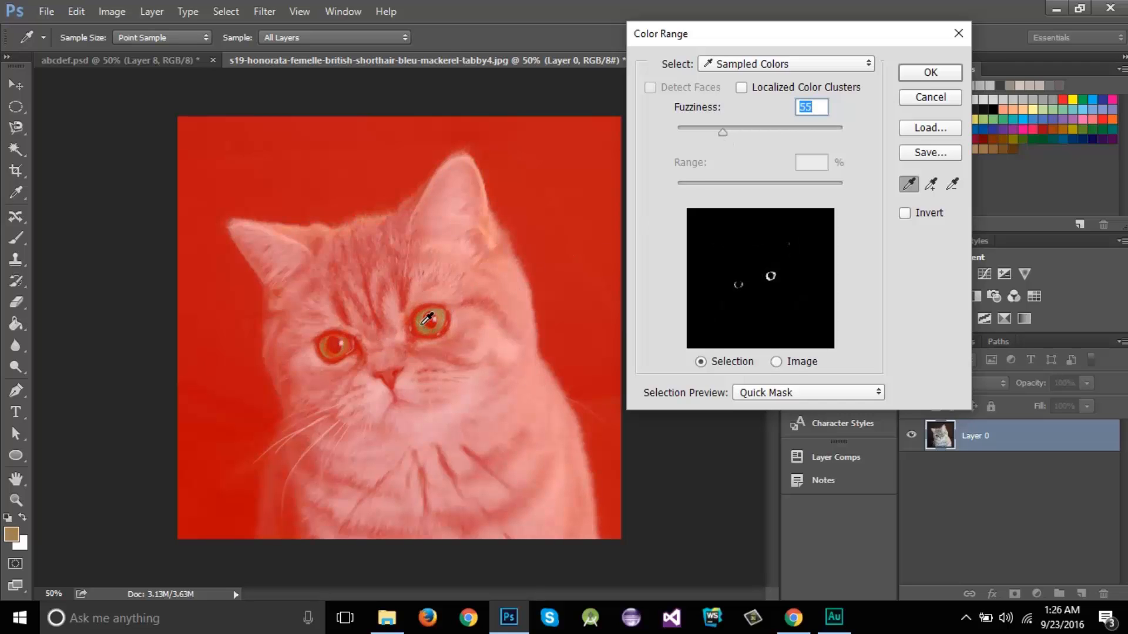
click(422, 326)
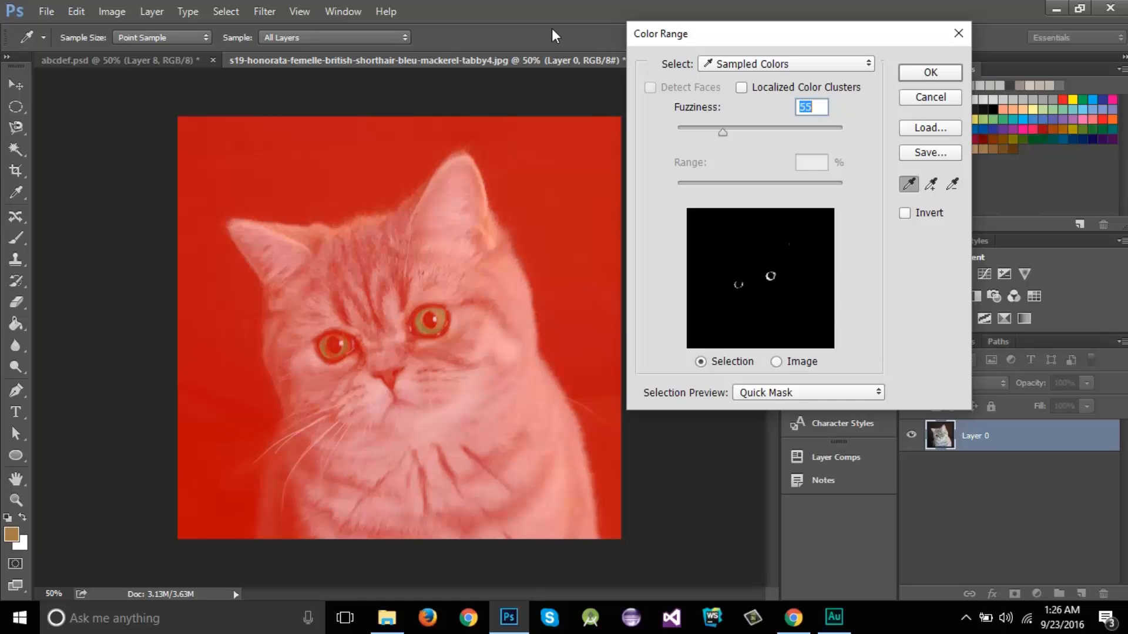
Keep Quick Mask as the selection preview and apply the Color Range selection of the irises.
click(789, 392)
click(756, 468)
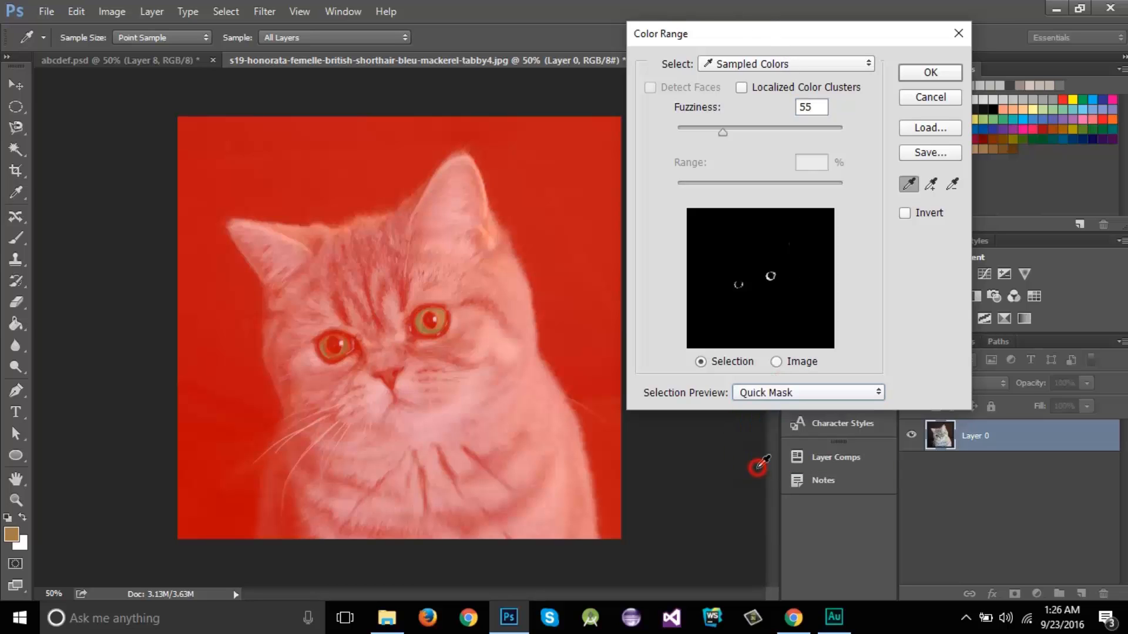
click(793, 396)
click(756, 467)
click(930, 72)
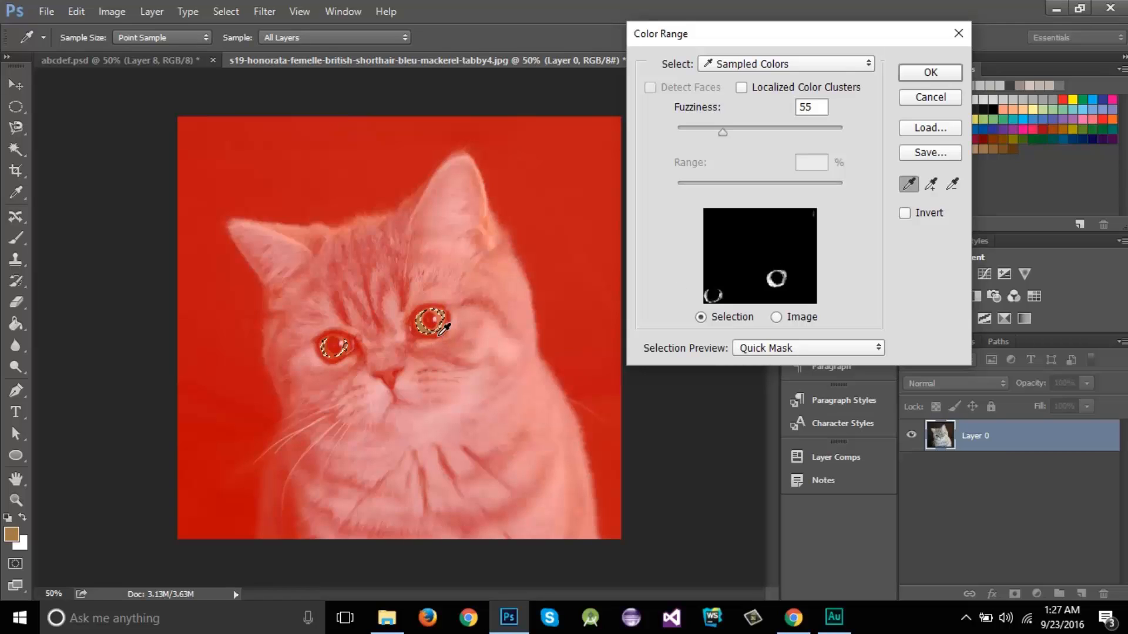
Sample the left-hand iris in Color Range within the current selection, apply it, and turn the selection into a layer mask.
click(332, 353)
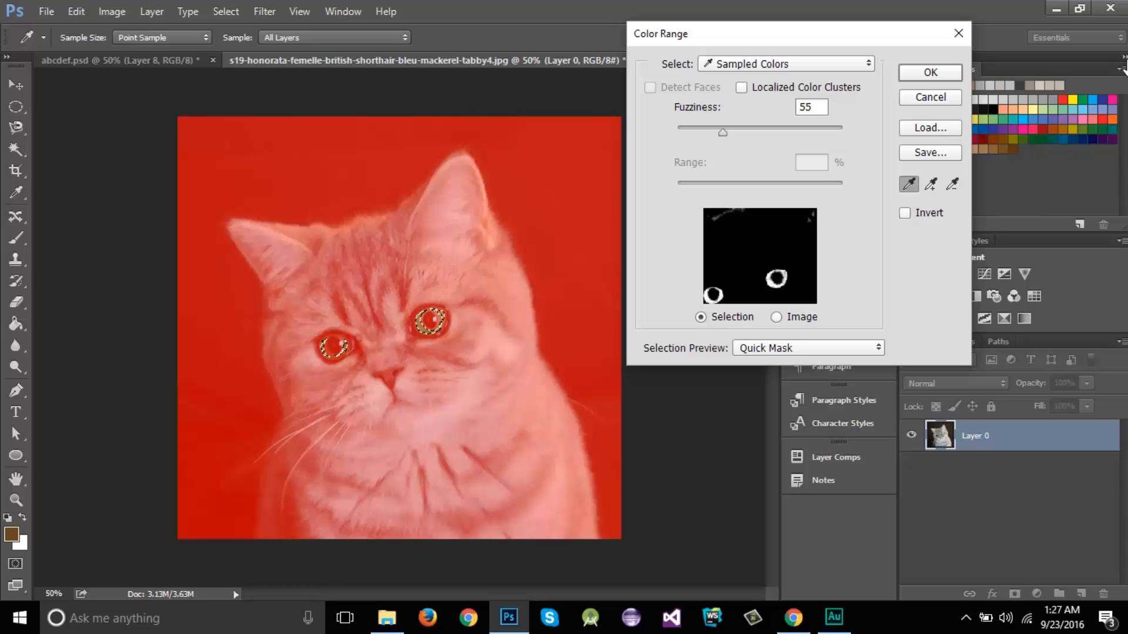
click(927, 74)
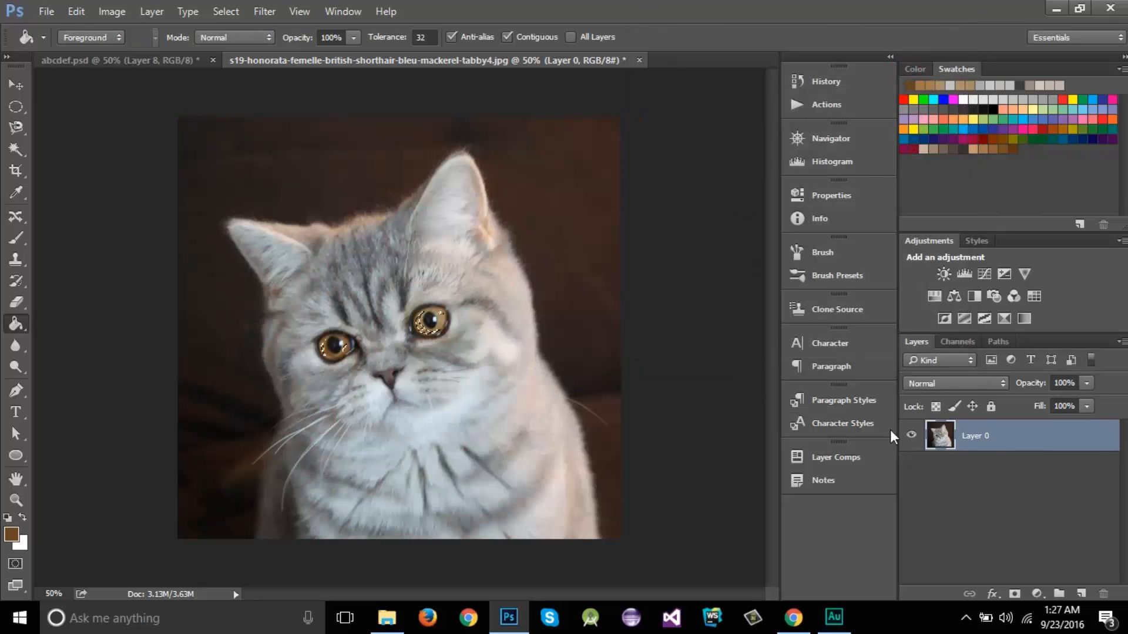
click(1014, 595)
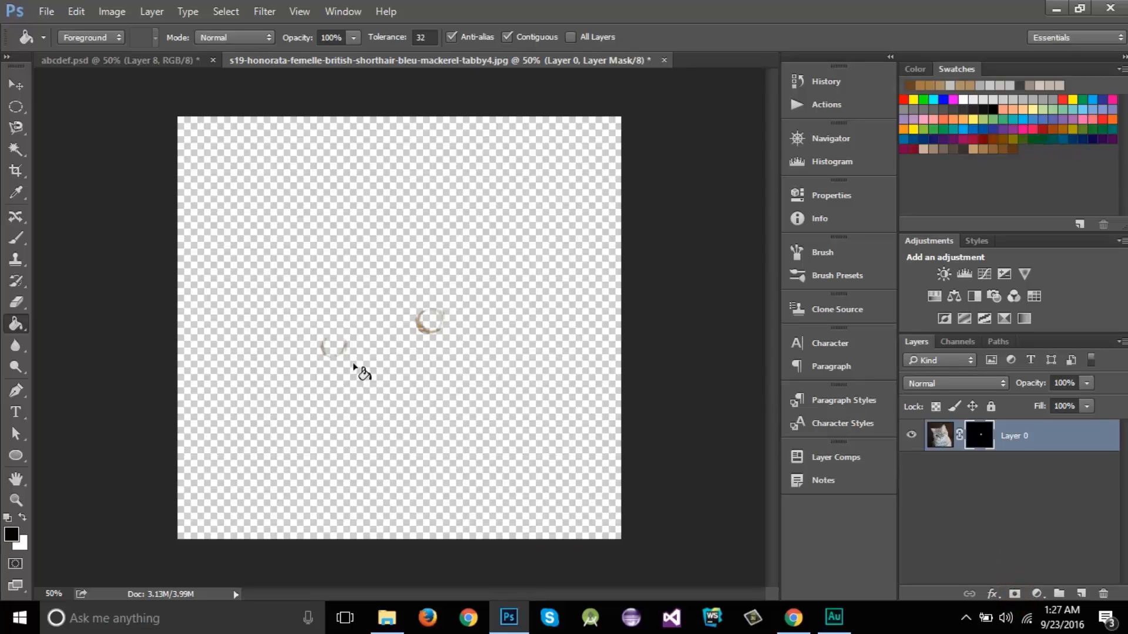
Paint white on the layer mask with the 68-pixel Brush over both eyes to reveal them completely.
scroll(351, 332, up, 3)
scroll(358, 364, down, 3)
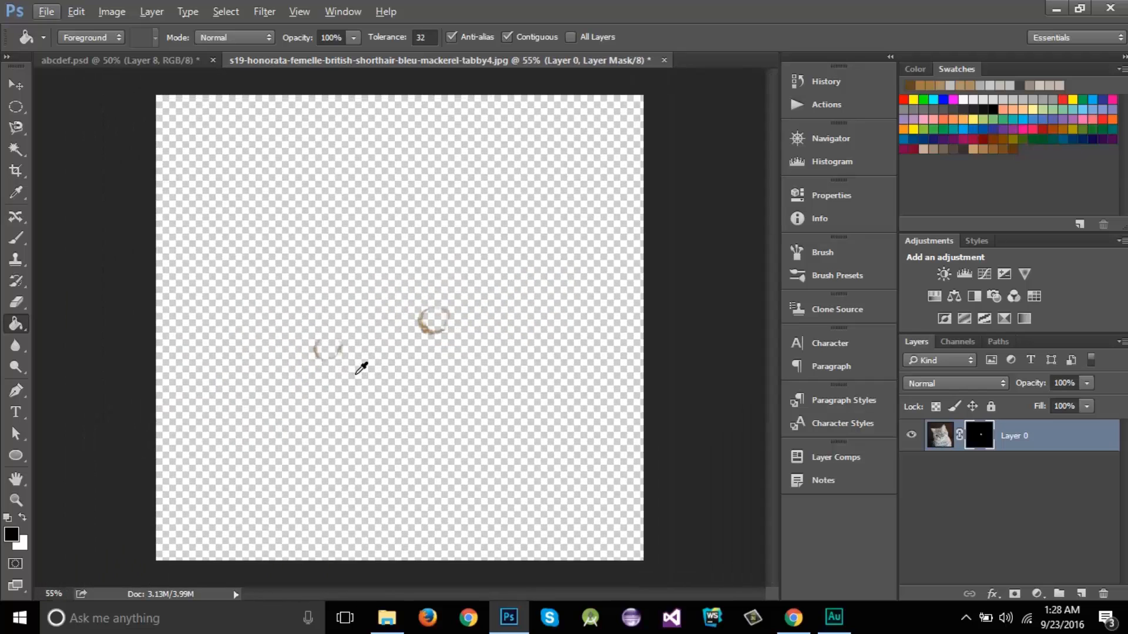
scroll(361, 368, down, 1)
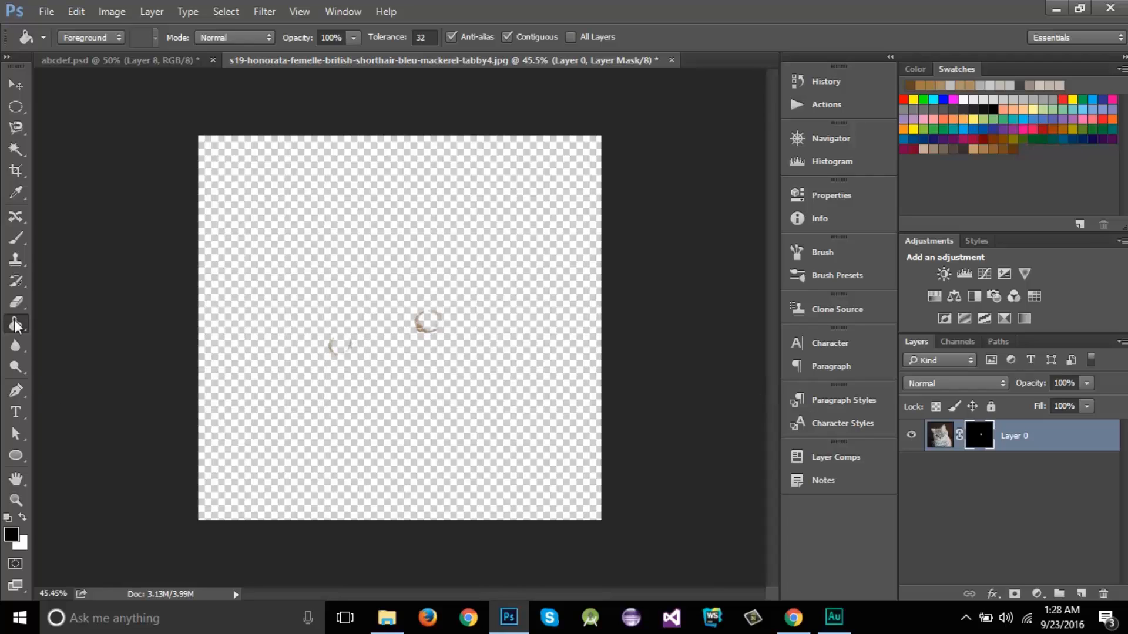
click(23, 238)
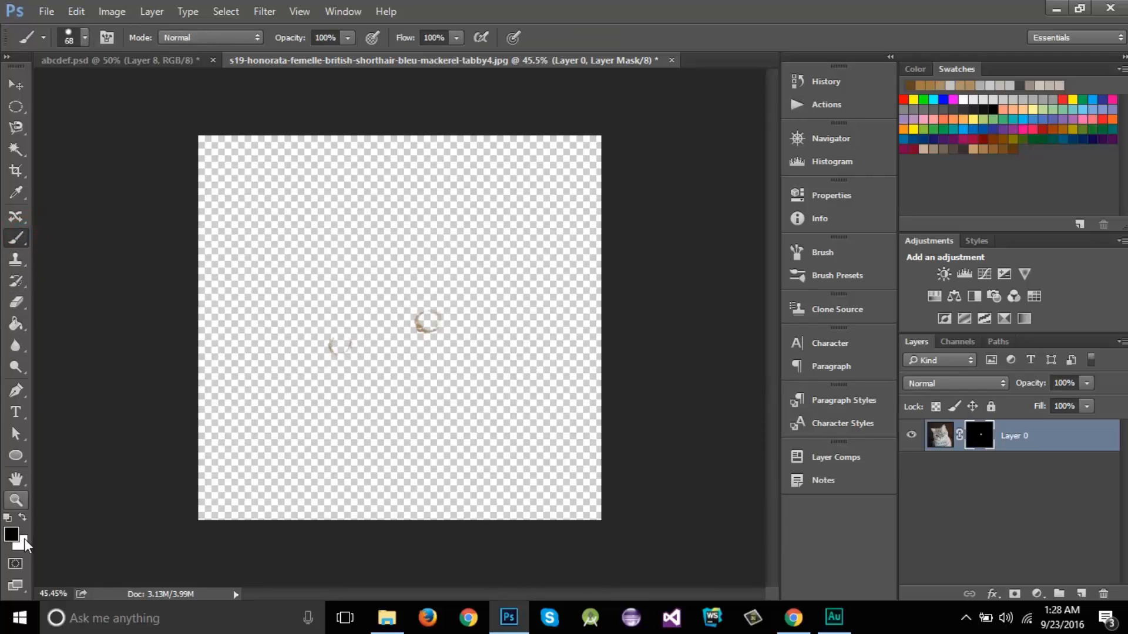
click(24, 517)
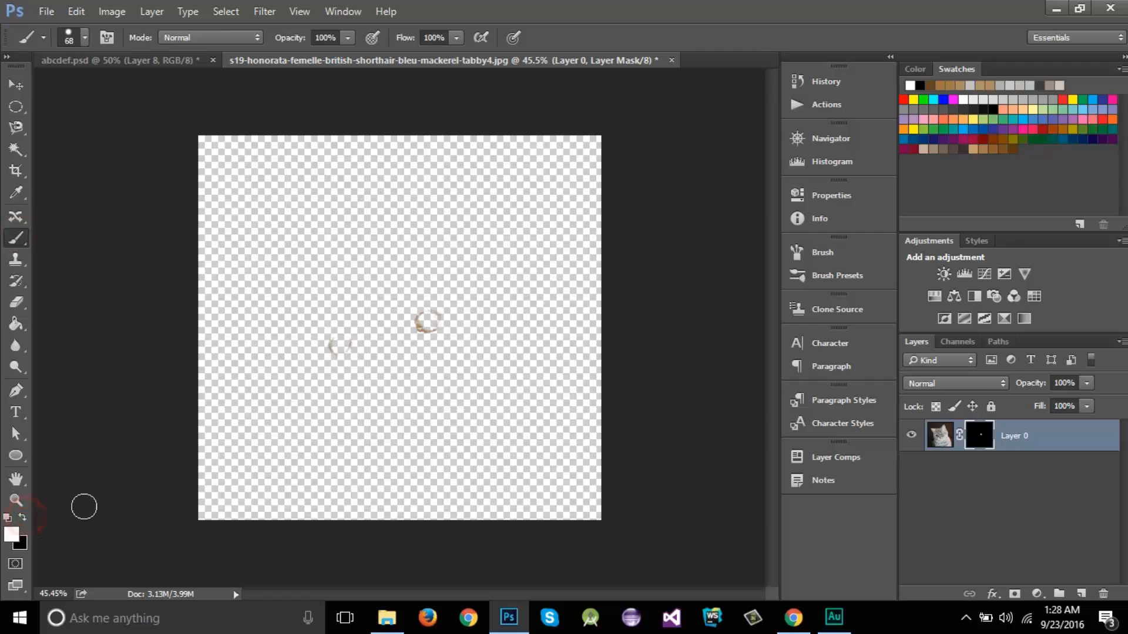
click(339, 343)
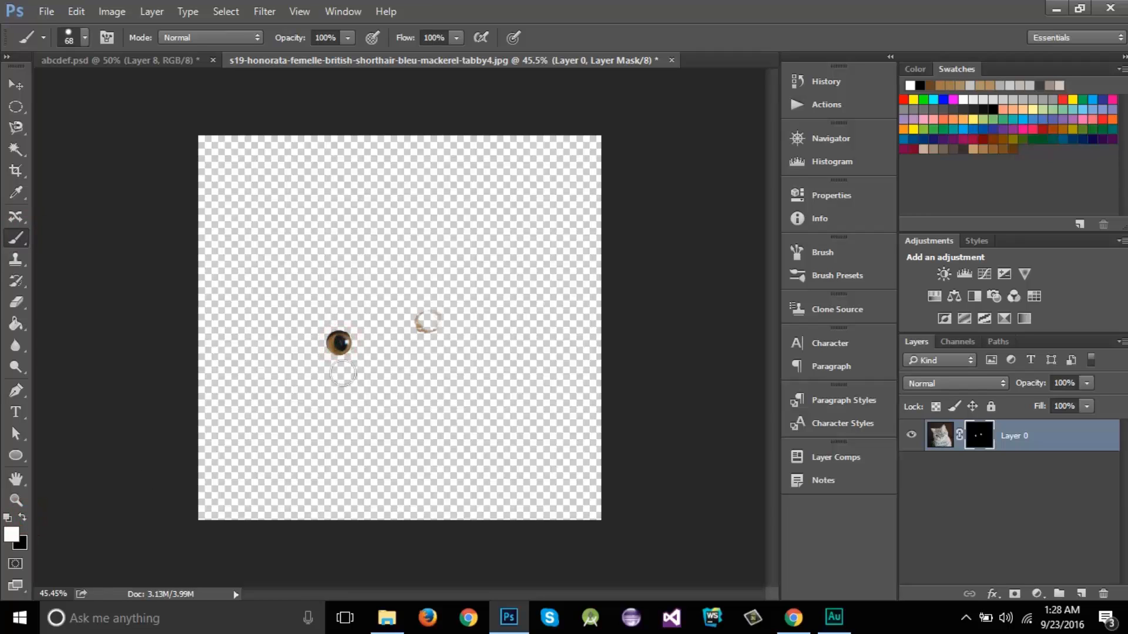
click(428, 321)
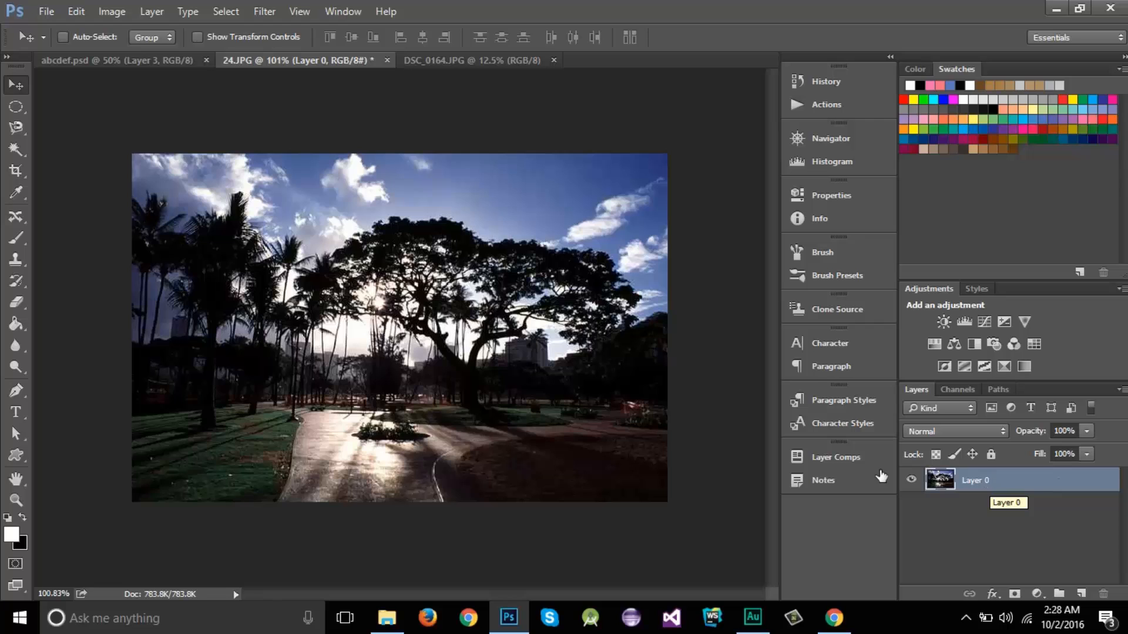
Resize the 24.JPG tree photo to a width of 100 pixels, keeping its proportions.
click(111, 11)
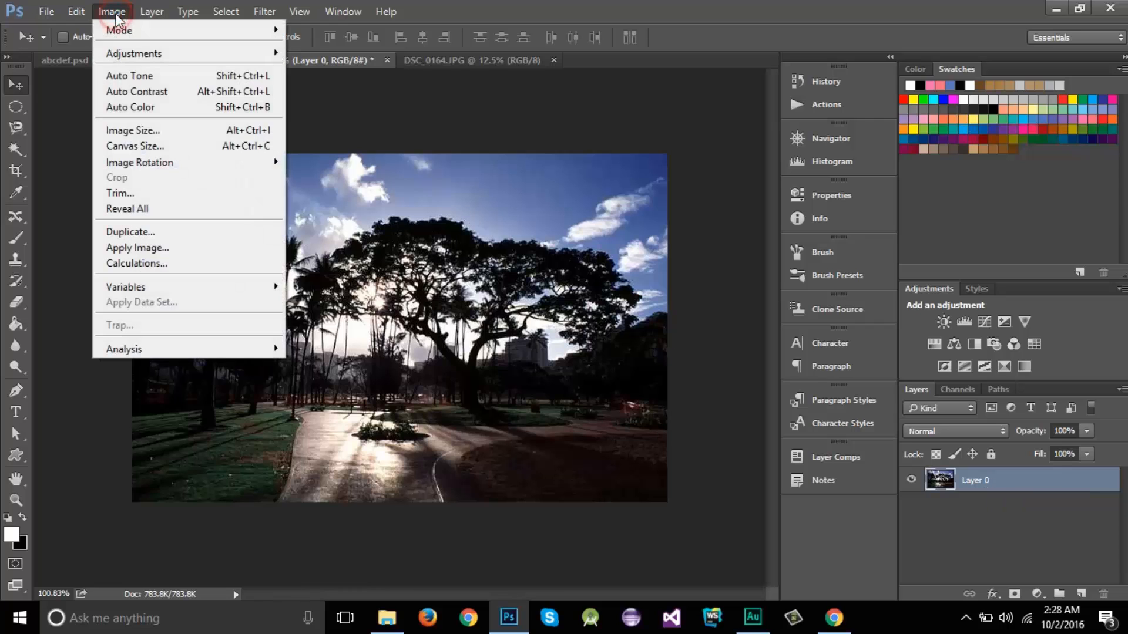
click(168, 131)
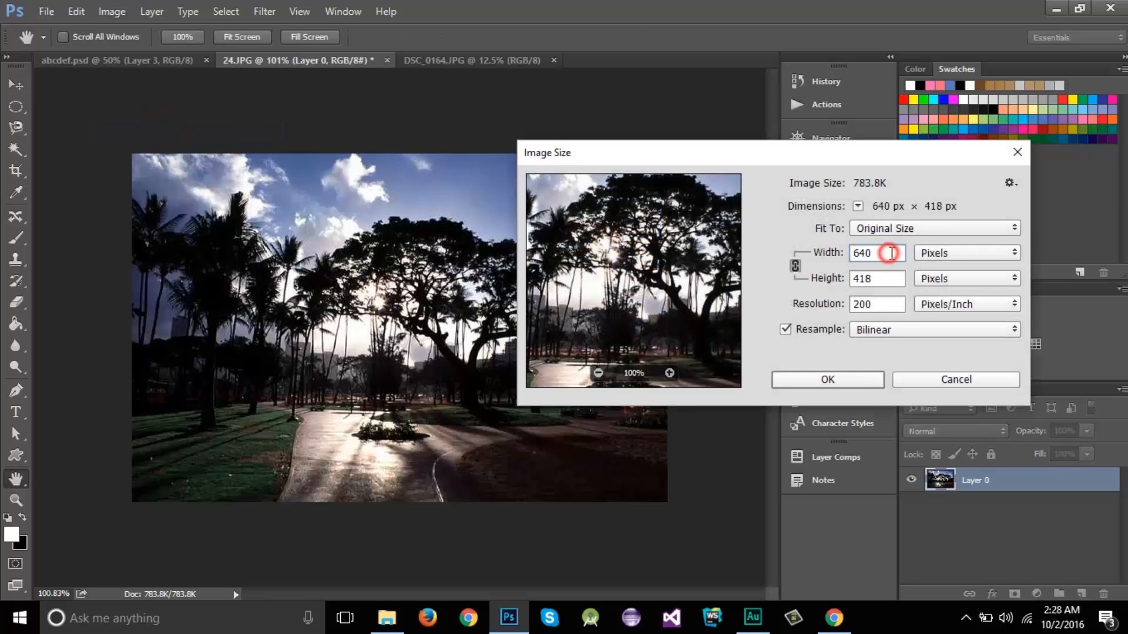
double_click(887, 251)
text(100)
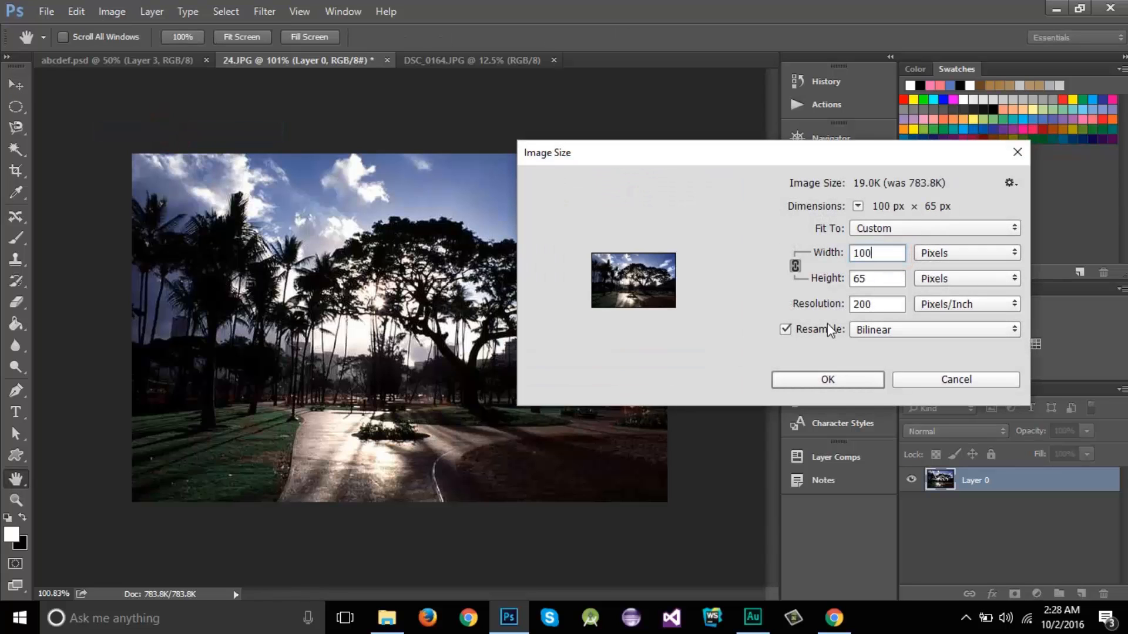
click(821, 378)
key(v)
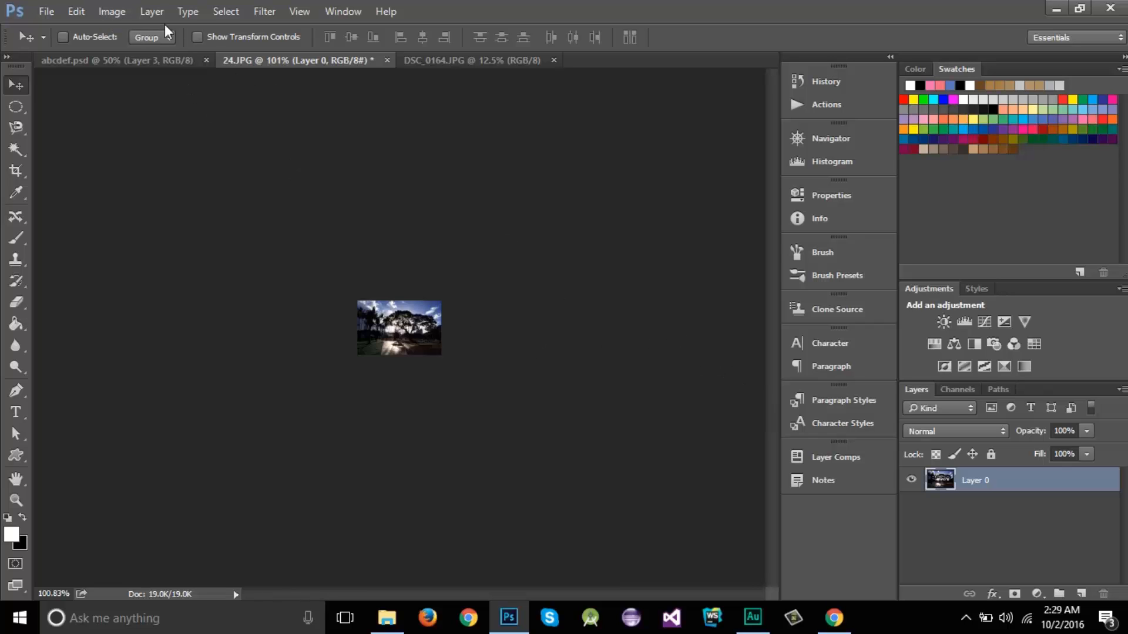
Enlarge the shrunken tree photo to a width of 640 pixels.
click(111, 11)
click(179, 130)
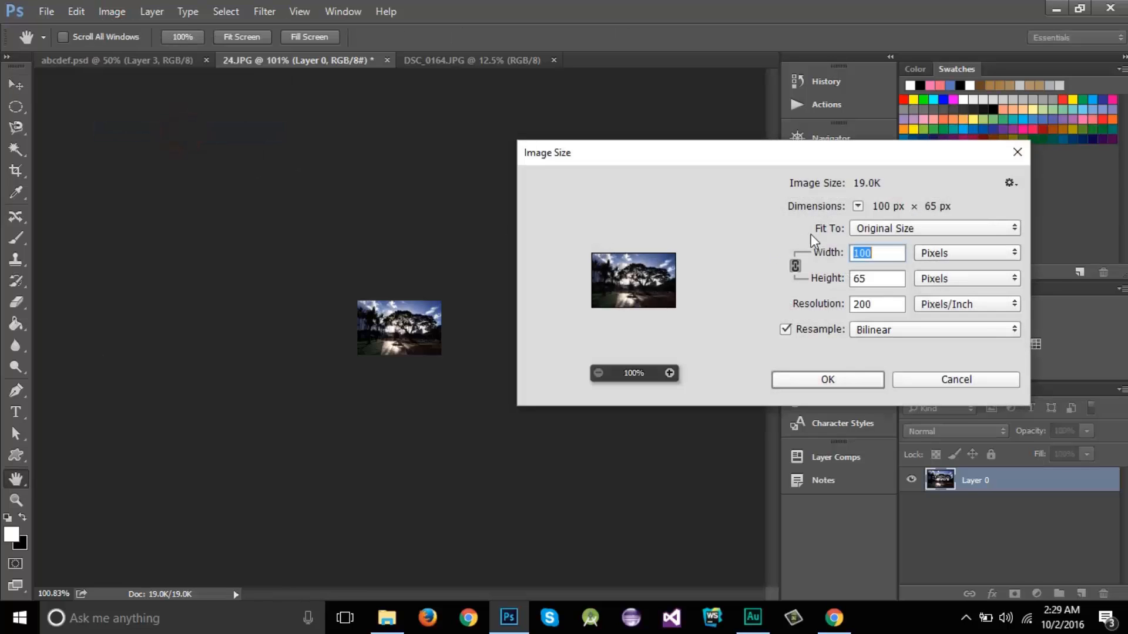
click(891, 256)
drag(891, 253, 802, 251)
text(640)
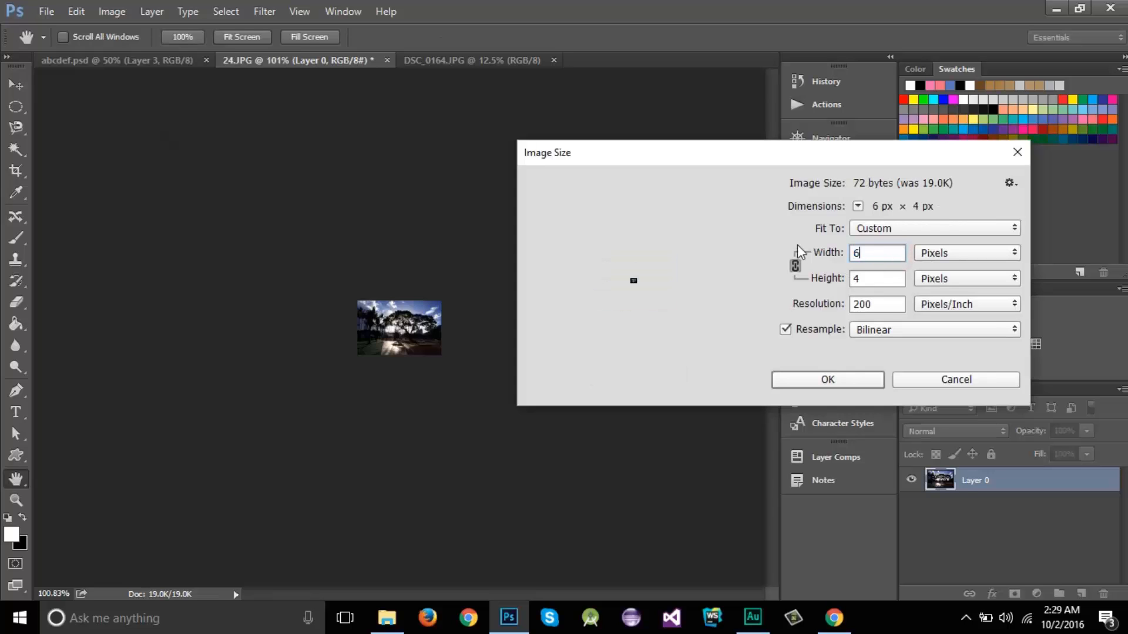
click(825, 381)
key(v)
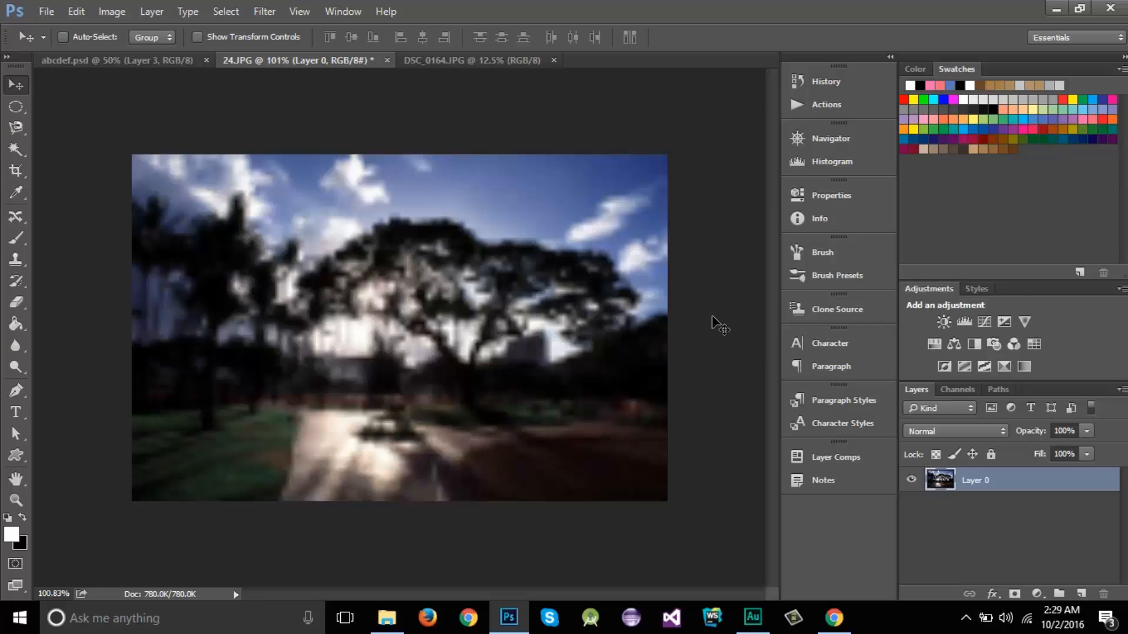
Undo both image resizes of the tree photo.
key(ctrl+z)
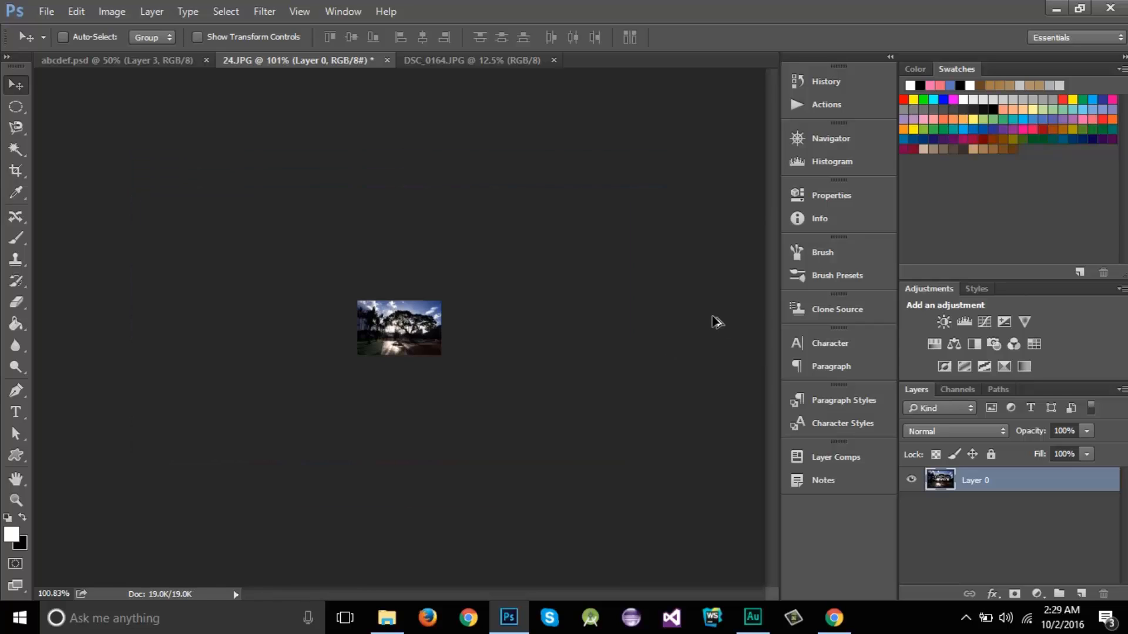
key(ctrl+alt+z)
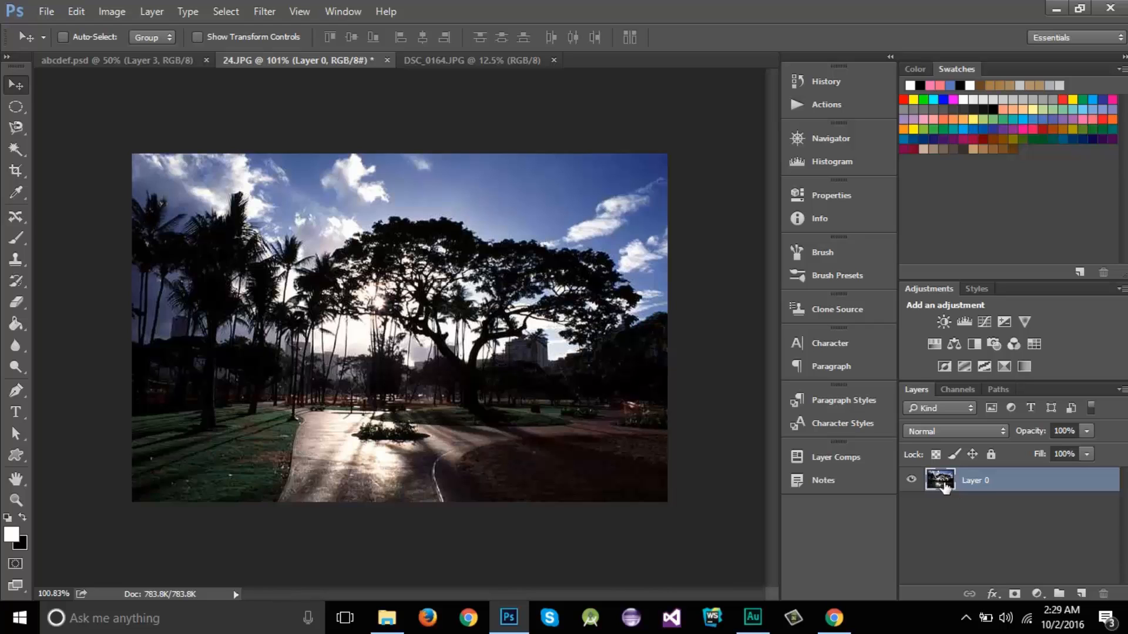
Convert Layer 0 to a Smart Object and resize the image to a width of 100 pixels.
right_click(986, 482)
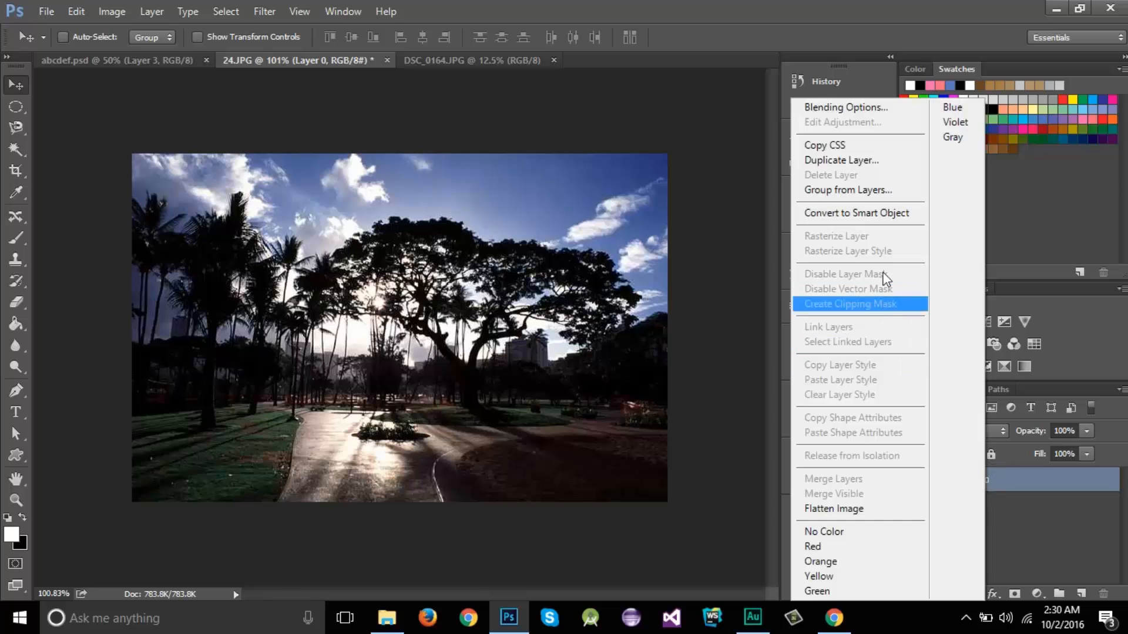
click(866, 213)
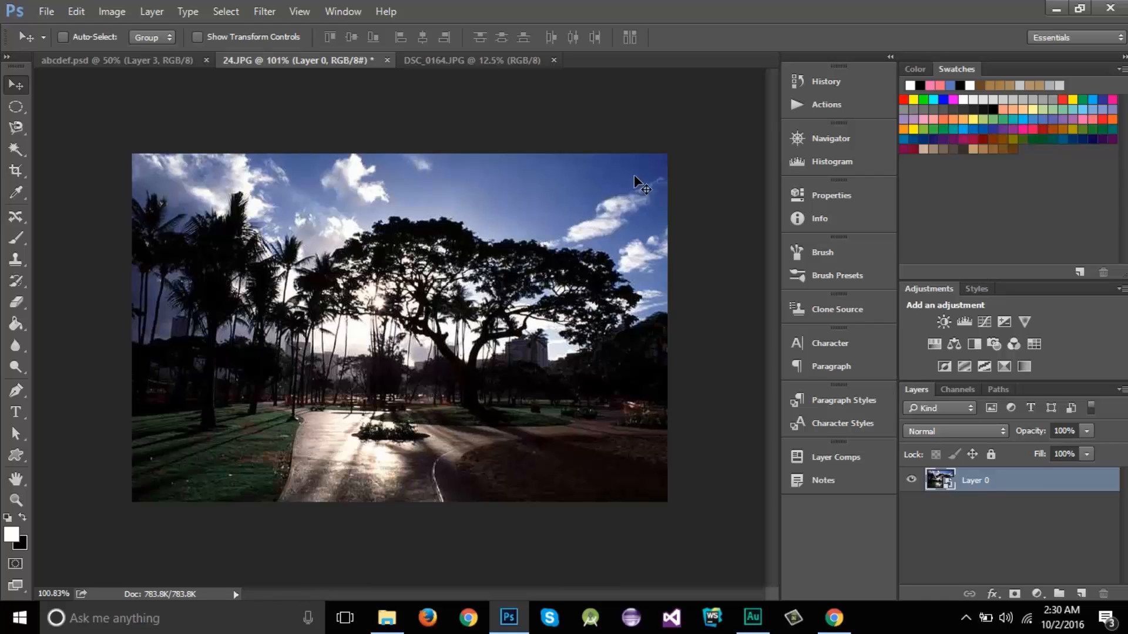
click(118, 11)
click(153, 122)
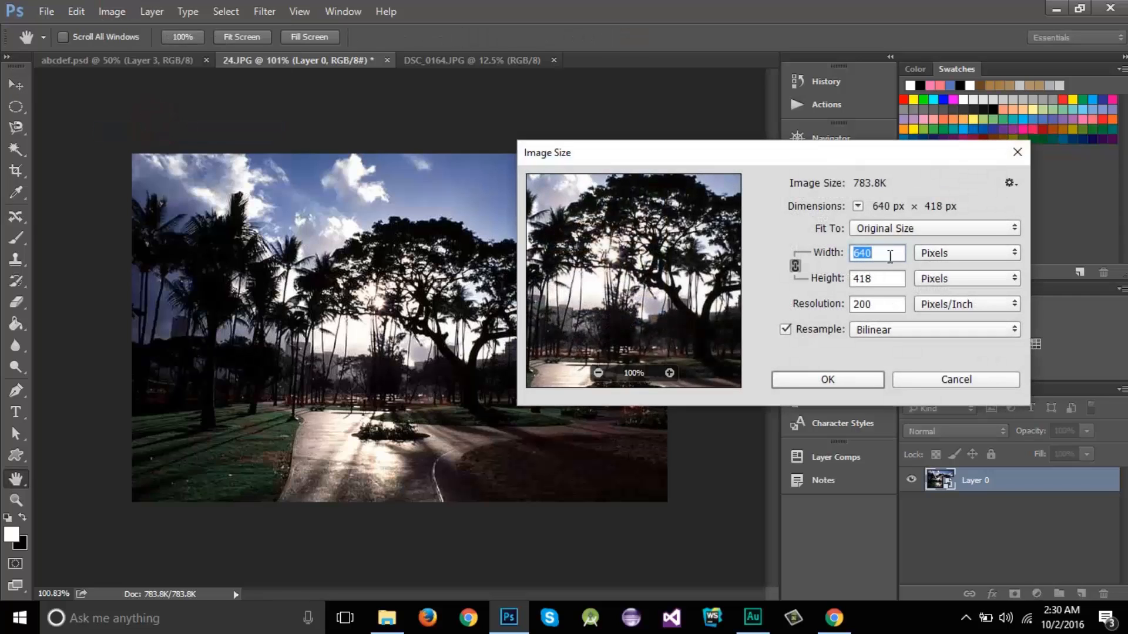
click(890, 257)
double_click(887, 254)
text(100)
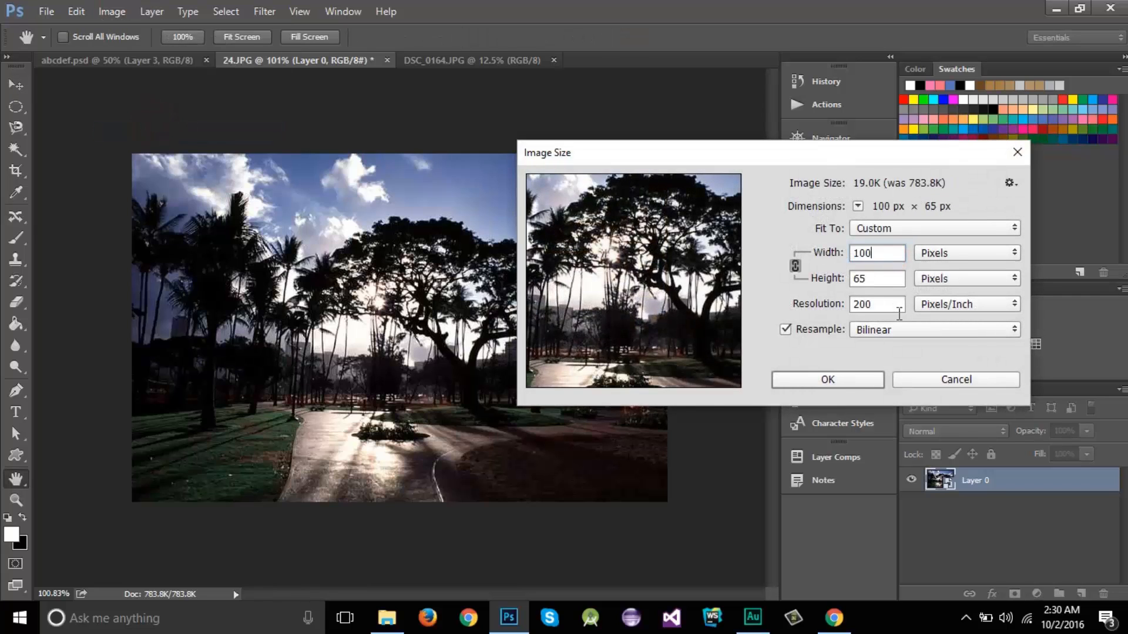
click(831, 379)
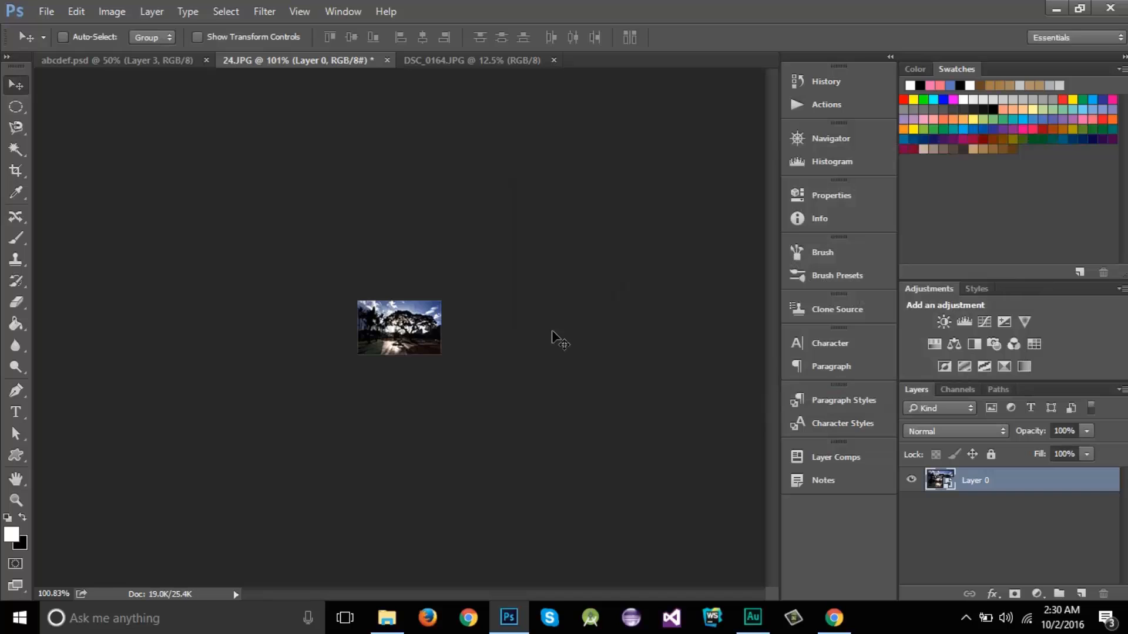
Enlarge the image containing the Smart Object to a width of 640 pixels.
scroll(502, 337, up, 7)
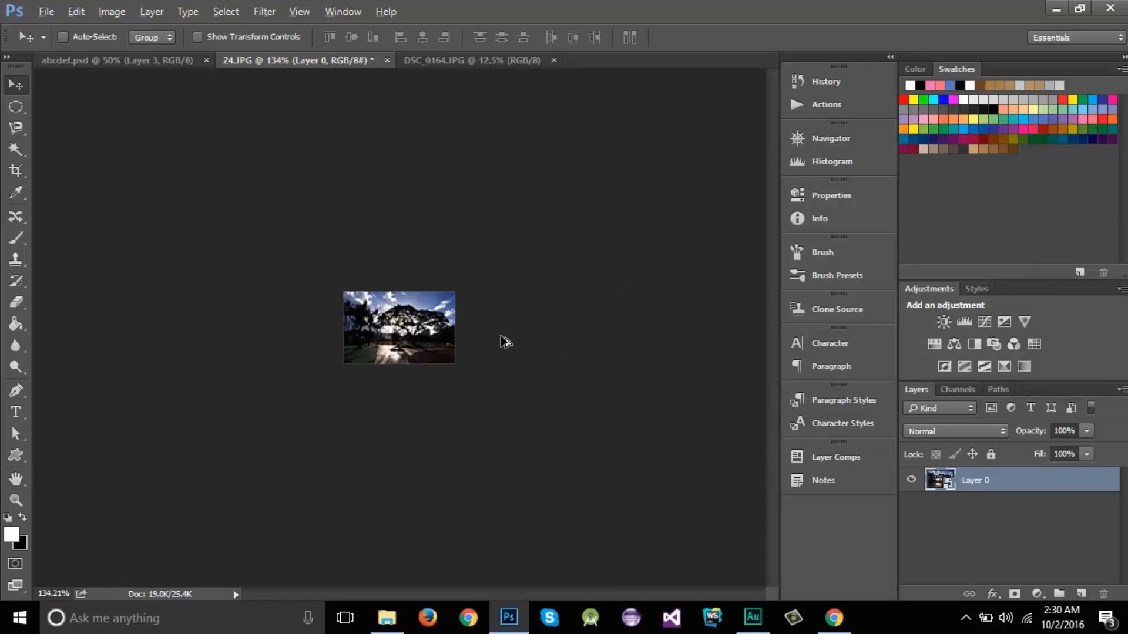
scroll(502, 336, down, 7)
click(113, 12)
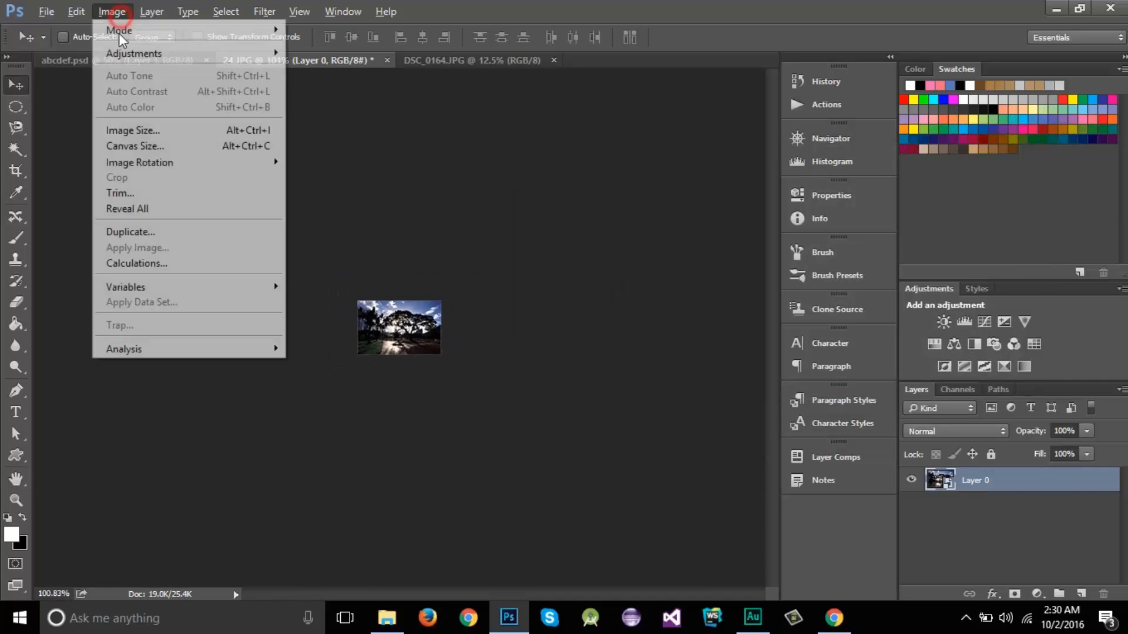
click(149, 127)
drag(889, 254, 806, 255)
text(640)
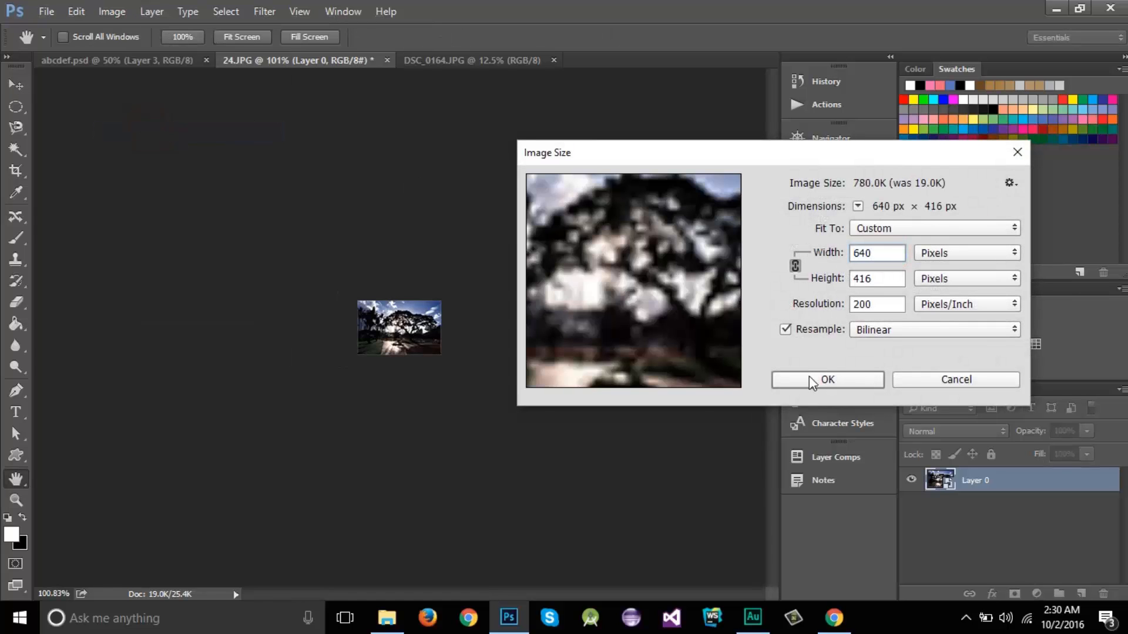
click(809, 376)
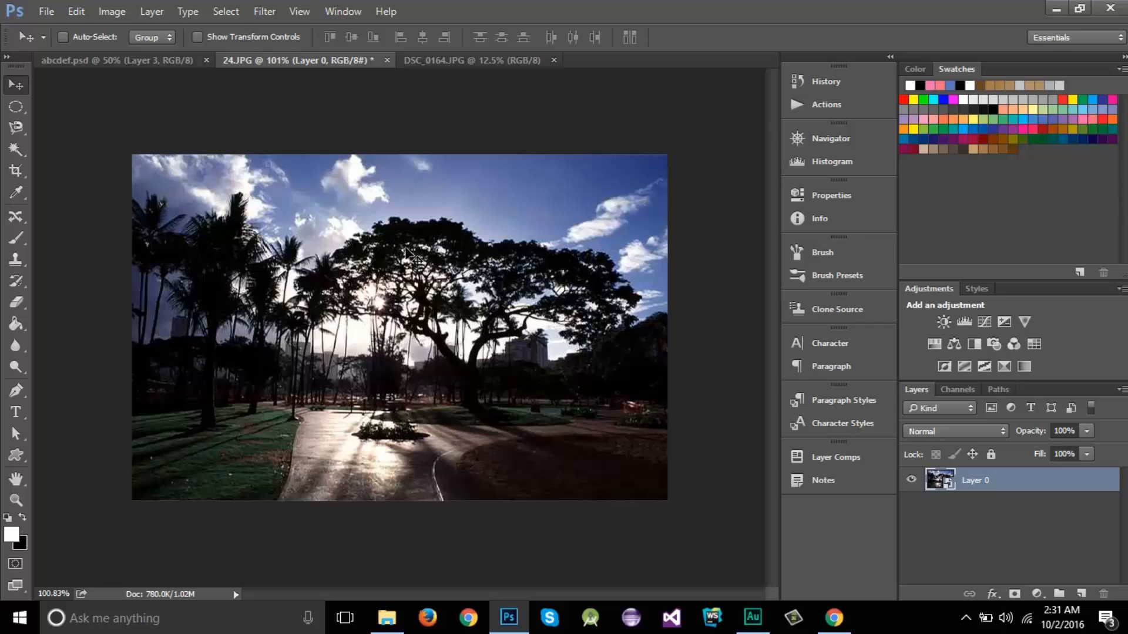
click(265, 12)
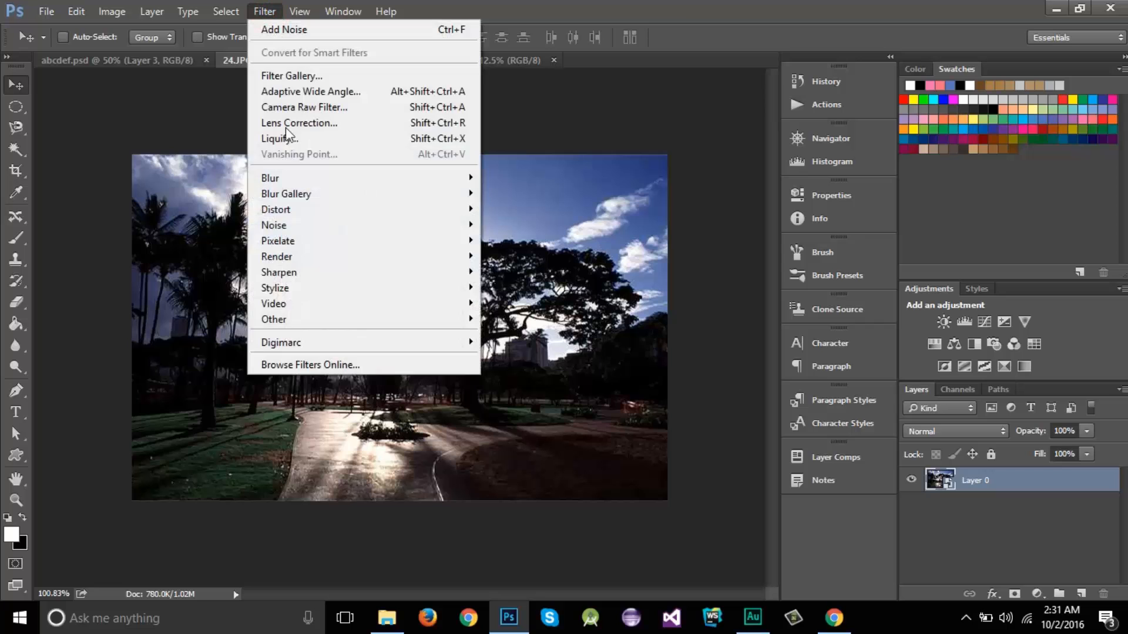
mouse_move(105, 10)
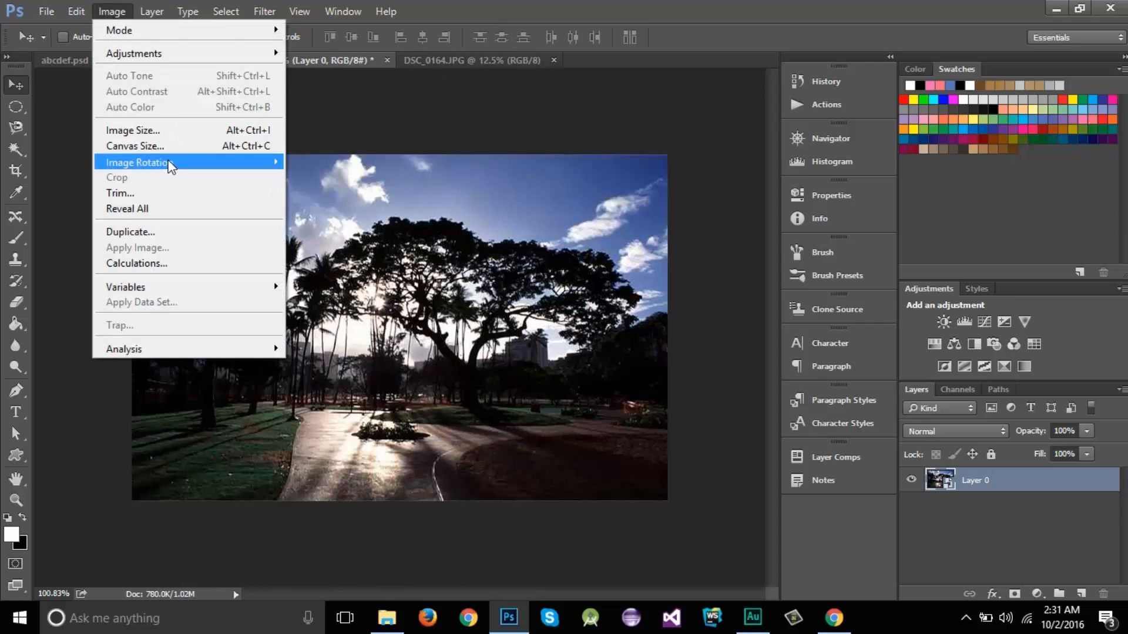
mouse_move(170, 169)
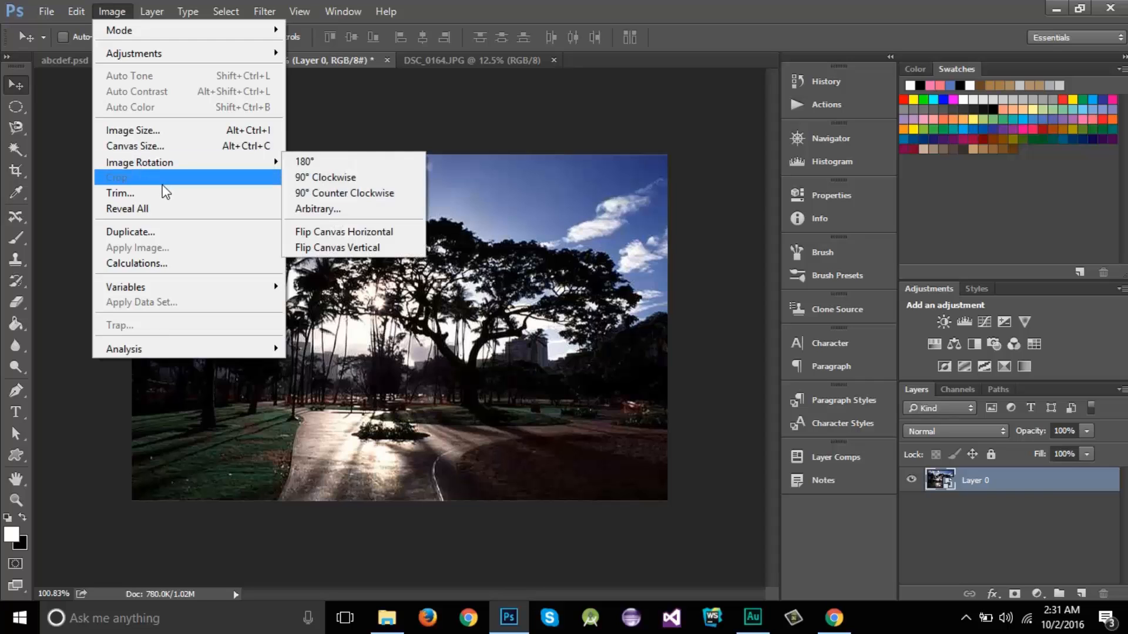
click(683, 13)
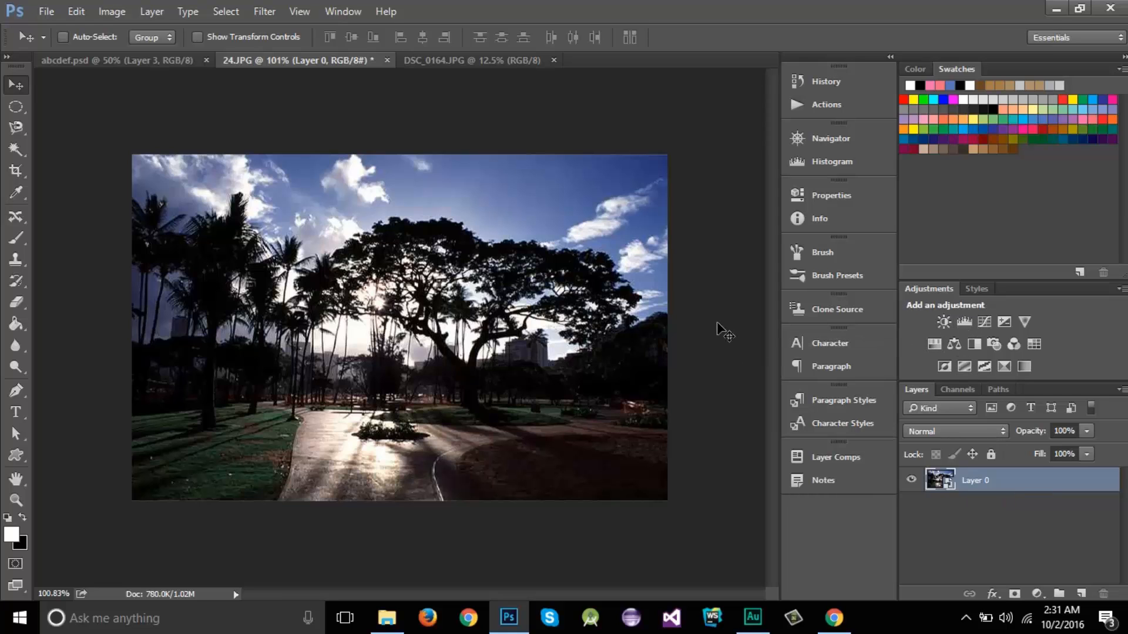
Undo the image resizes and the Smart Object conversion of Layer 0.
key(ctrl+alt+z)
key(ctrl+alt+z)
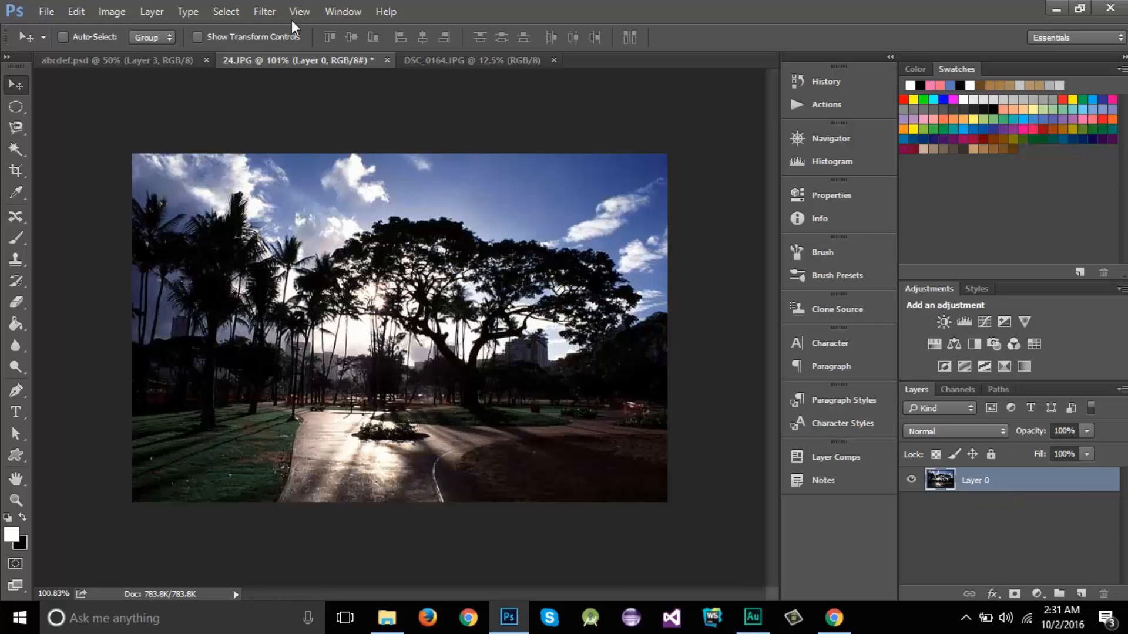
click(267, 14)
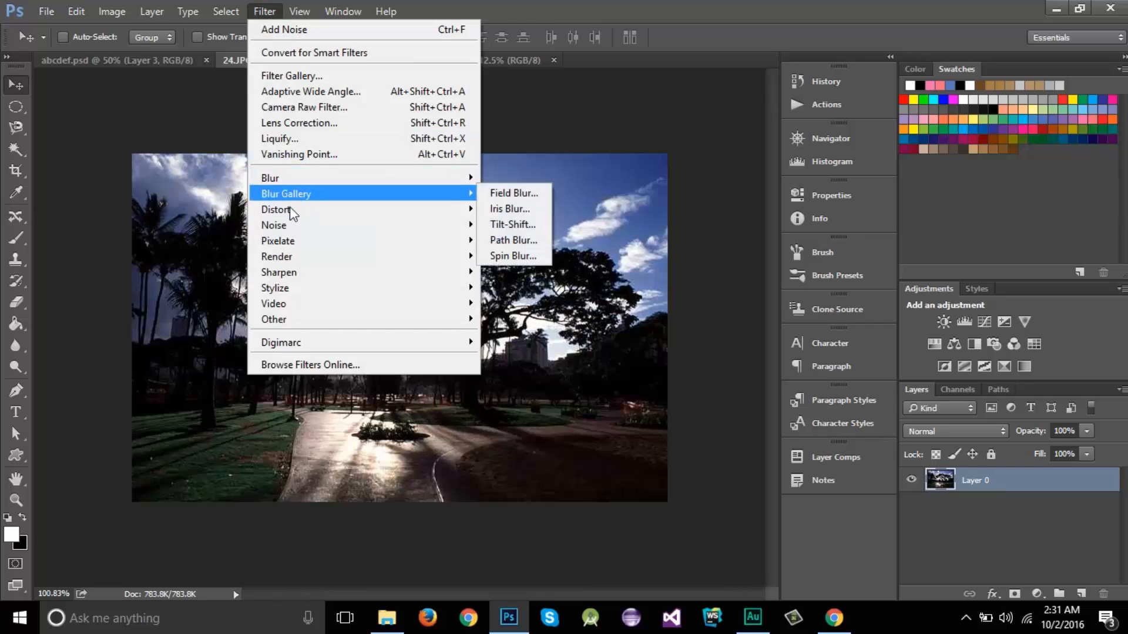
mouse_move(353, 216)
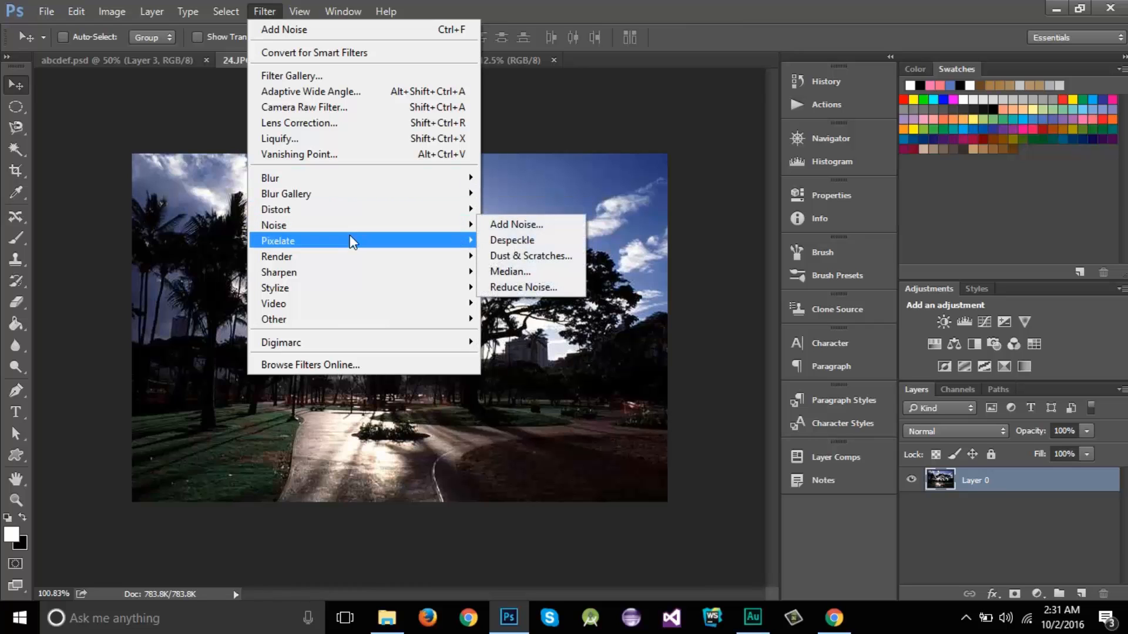
mouse_move(350, 241)
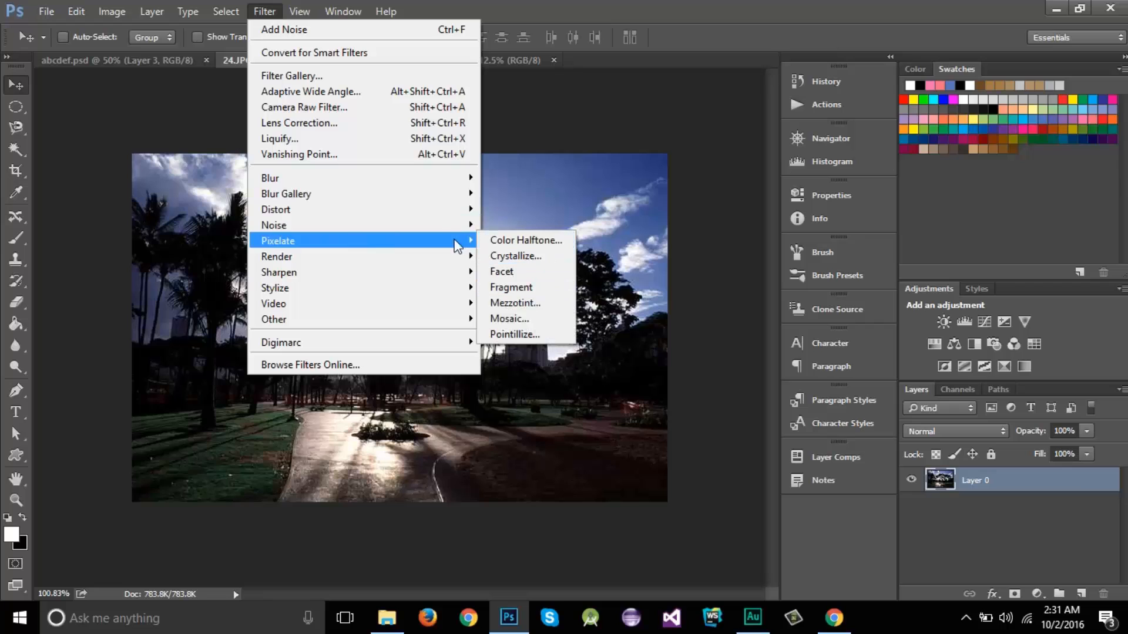
click(733, 19)
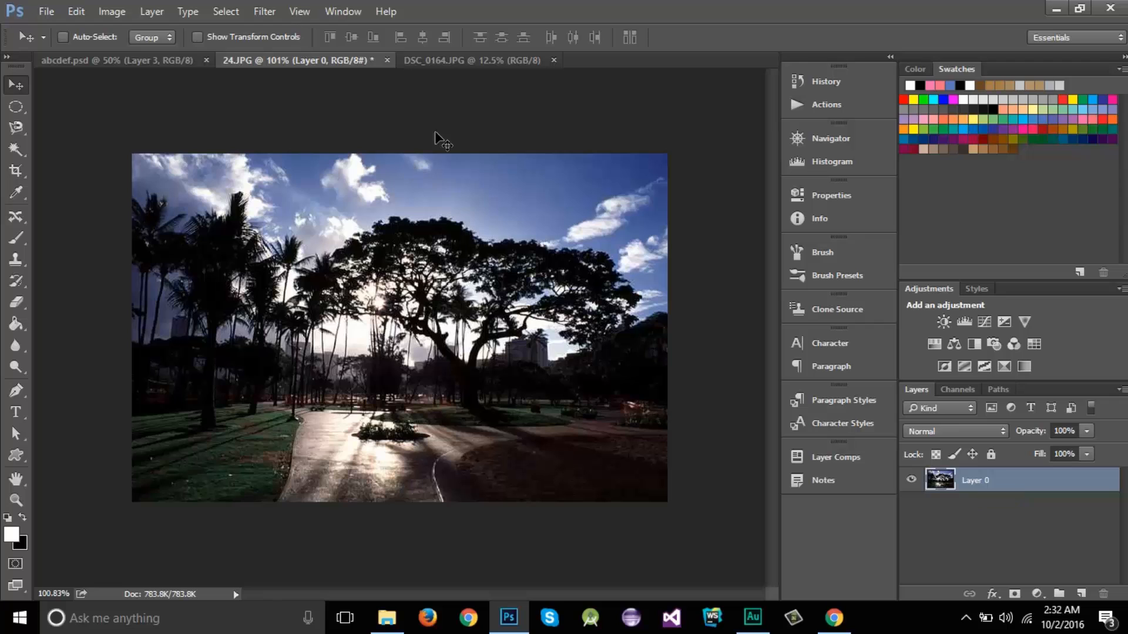
Apply a Gaussian Blur with a radius of 2.0 pixels directly to Layer 0 of the tree photo.
click(267, 11)
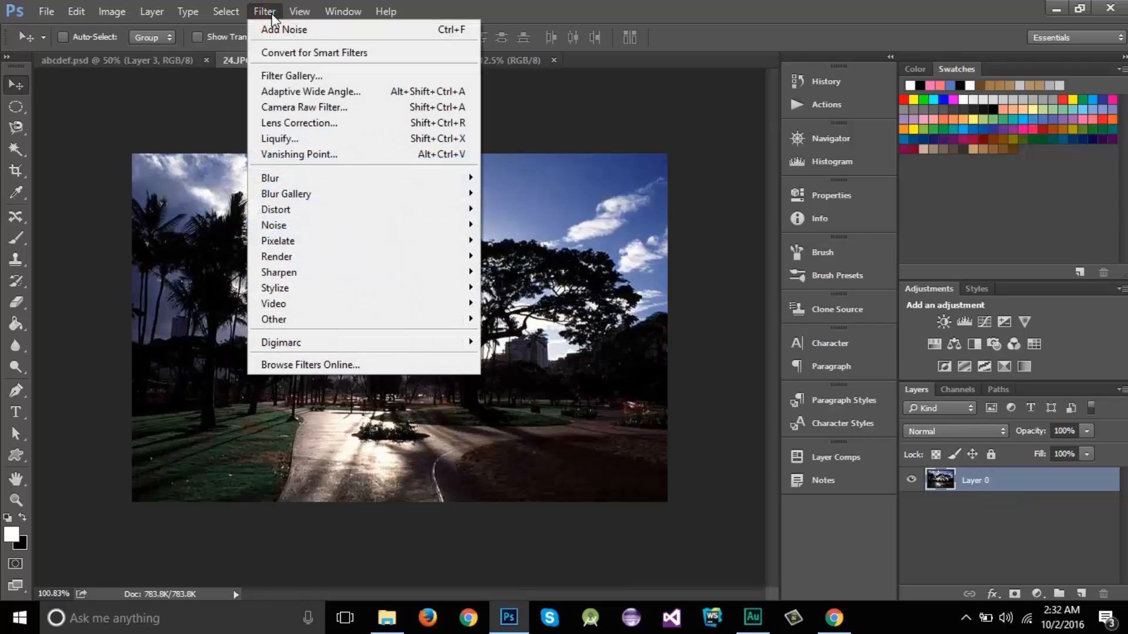
mouse_move(295, 179)
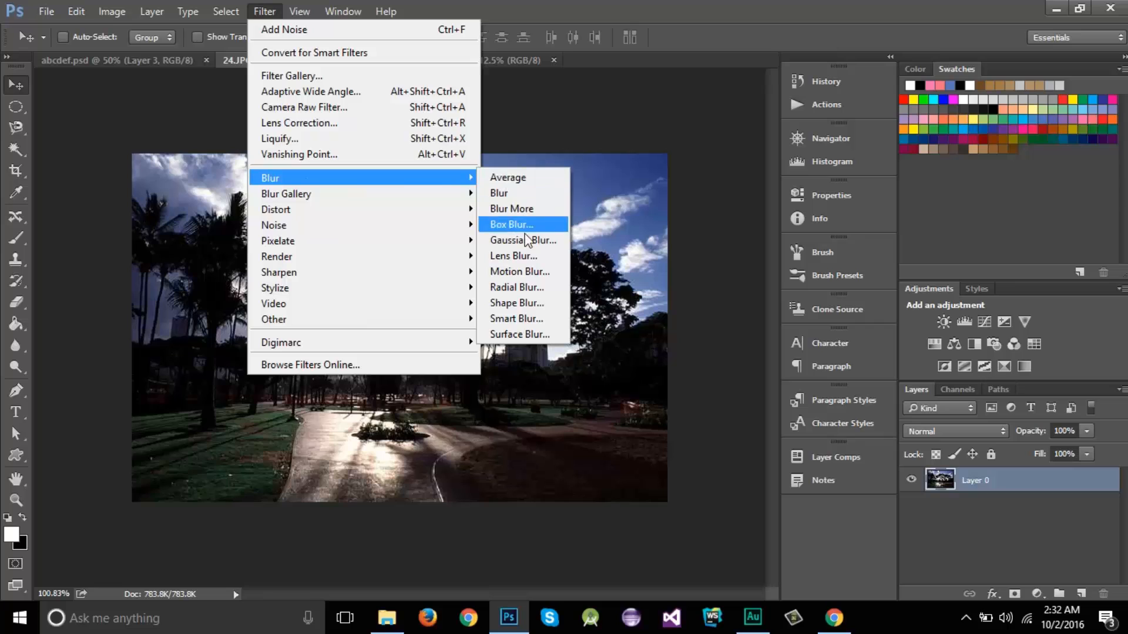
click(558, 247)
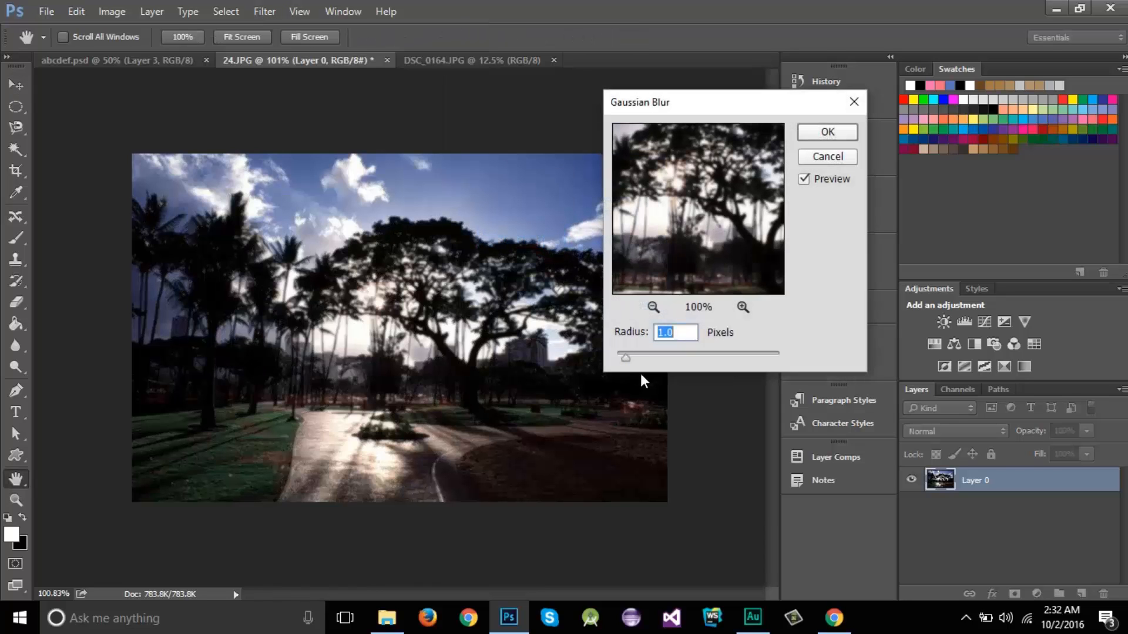
drag(628, 357, 635, 356)
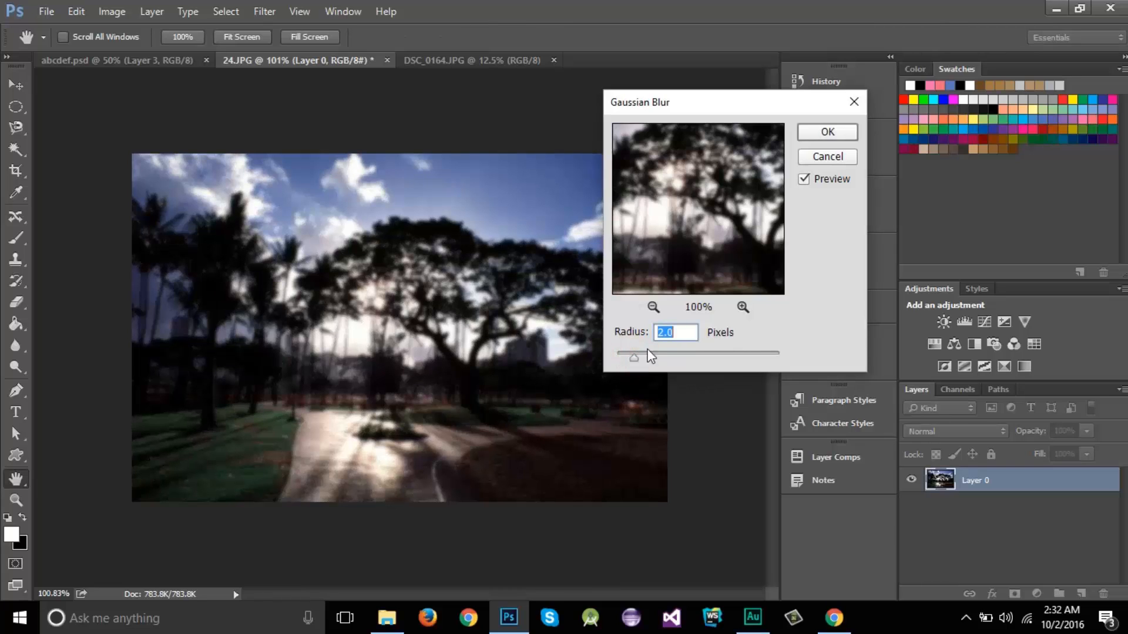
click(662, 333)
click(827, 131)
key(v)
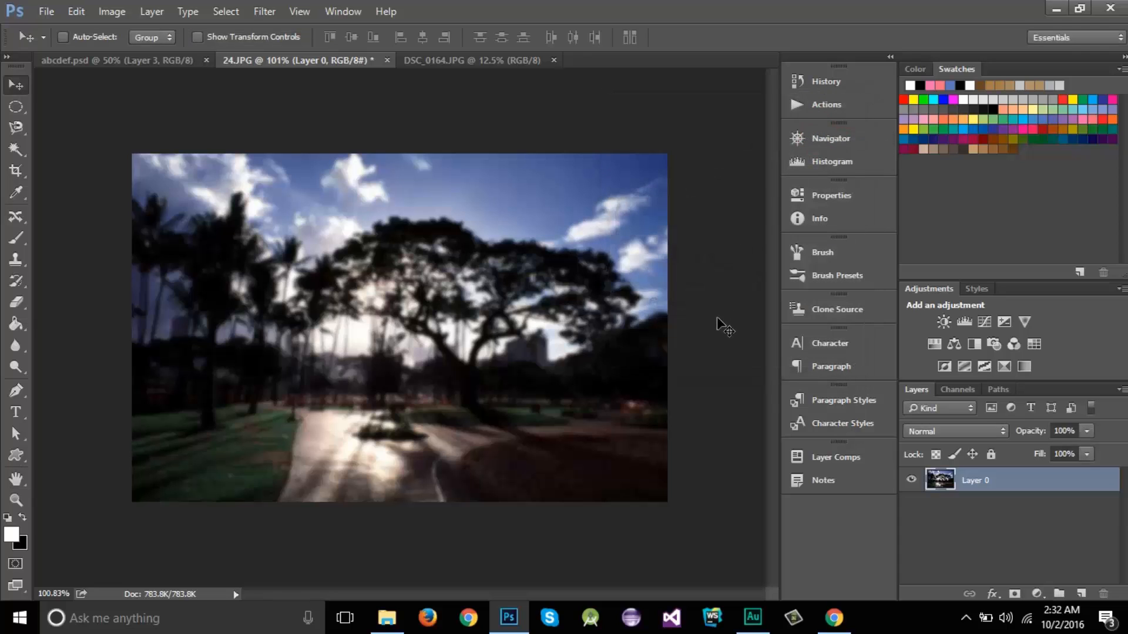
Add a Brightness/Contrast adjustment layer with raised brightness and a Hue/Saturation adjustment layer with slightly reduced saturation above the blurred photo.
click(944, 322)
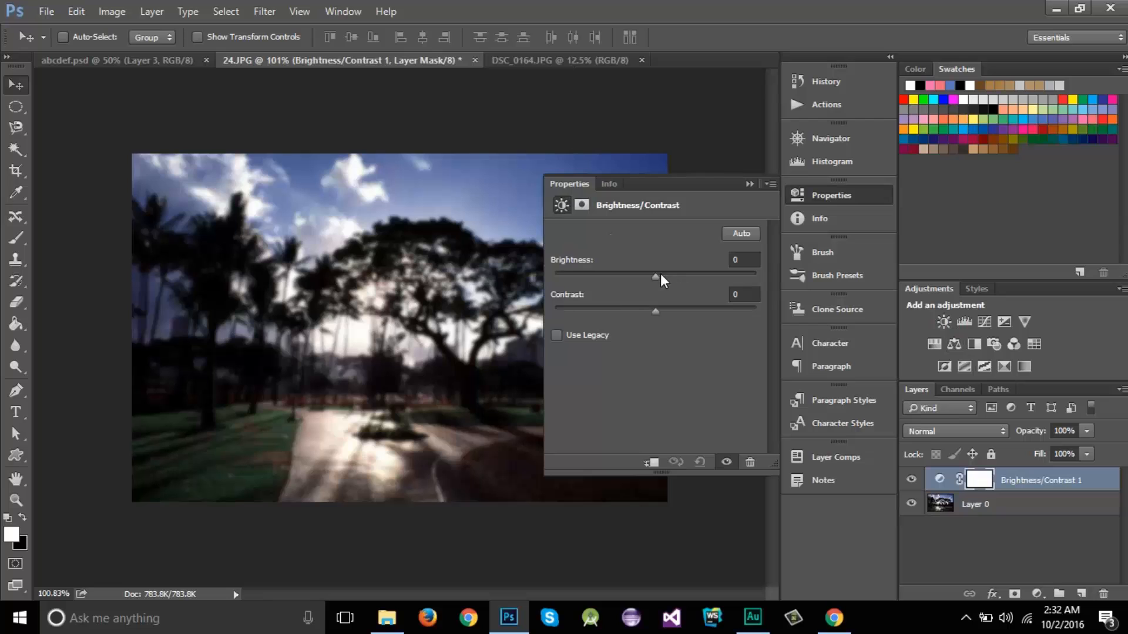
drag(660, 274, 727, 276)
click(750, 183)
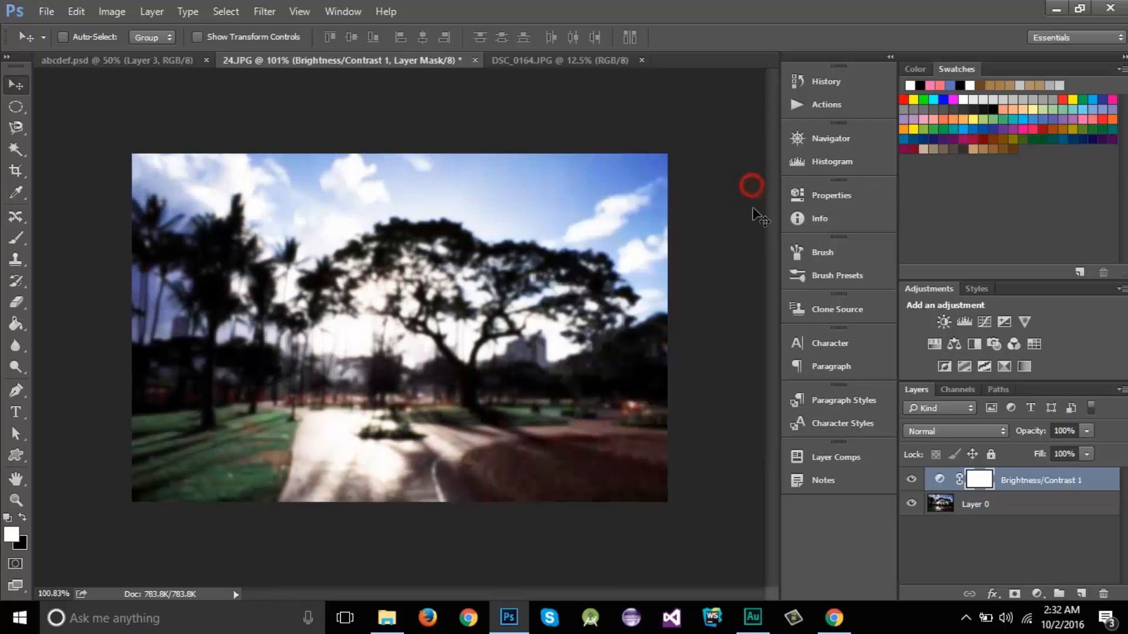
click(934, 345)
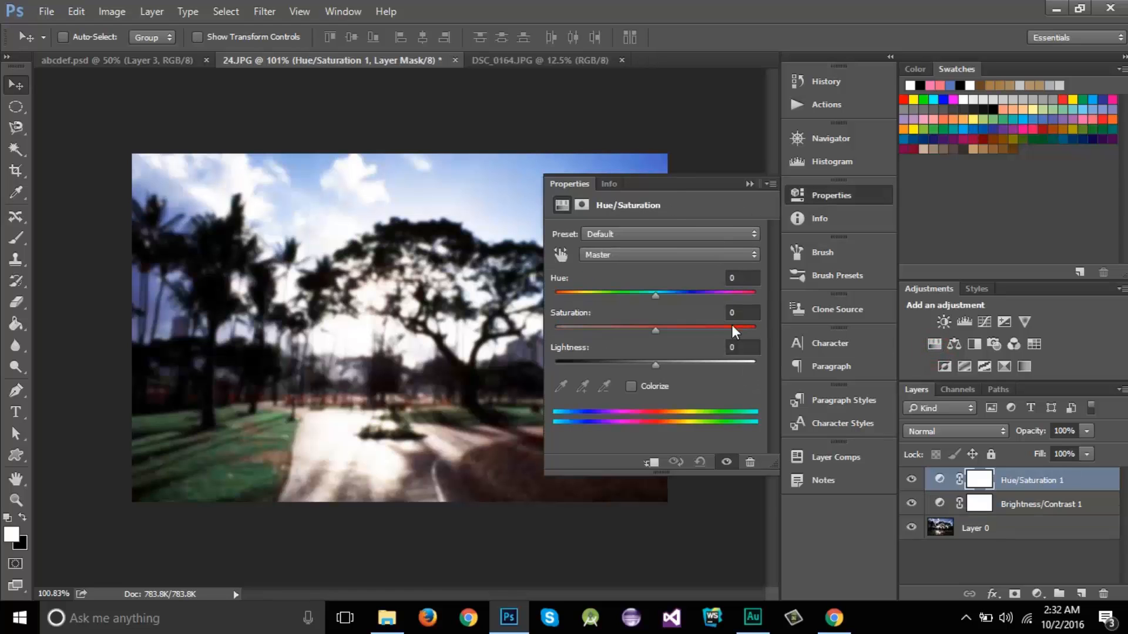
drag(657, 336, 635, 328)
click(748, 183)
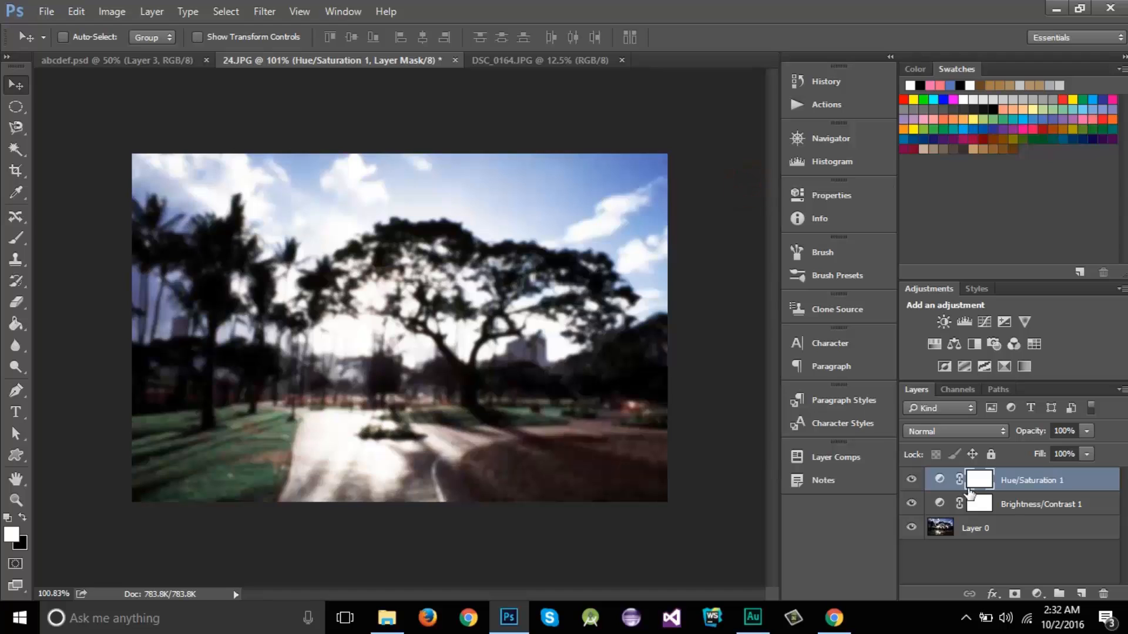
click(990, 528)
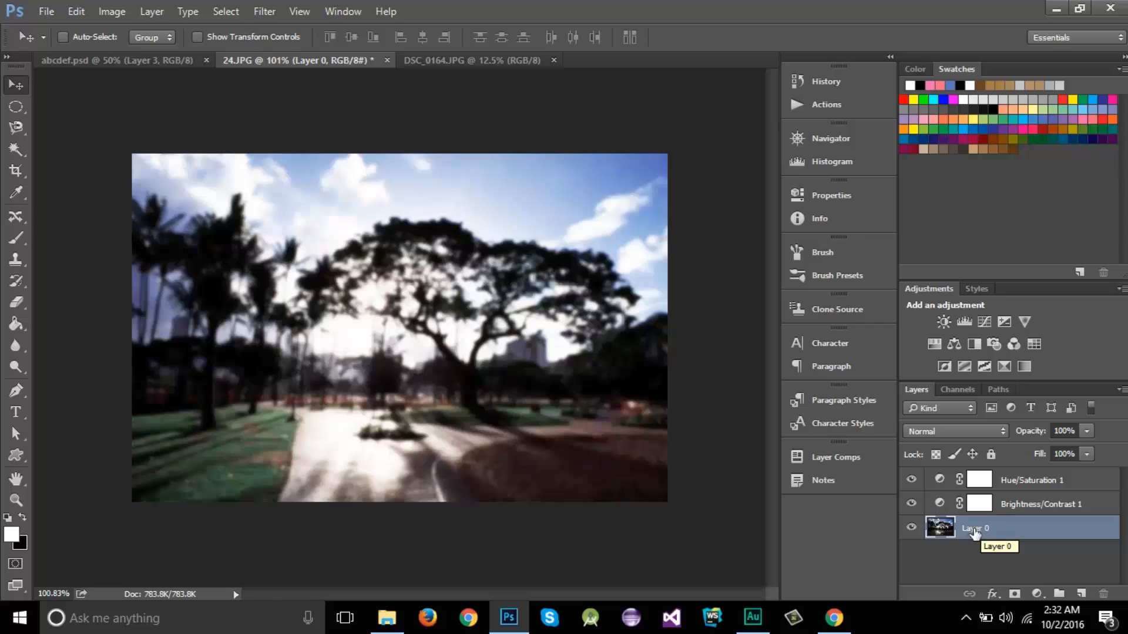
click(1003, 528)
click(983, 528)
click(264, 11)
mouse_move(414, 185)
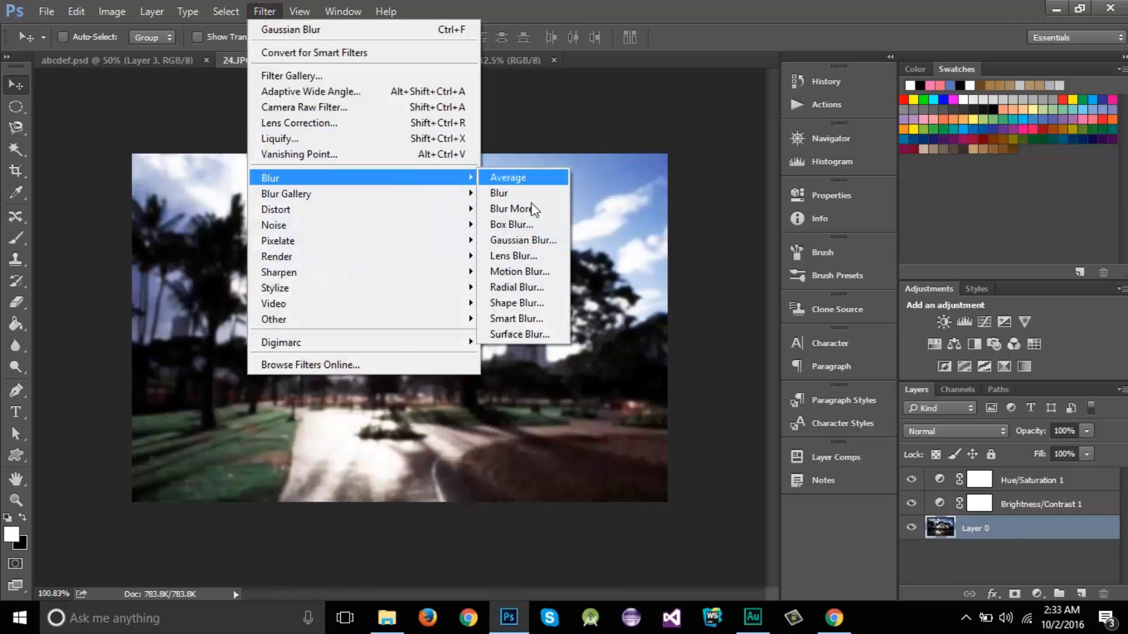
click(535, 240)
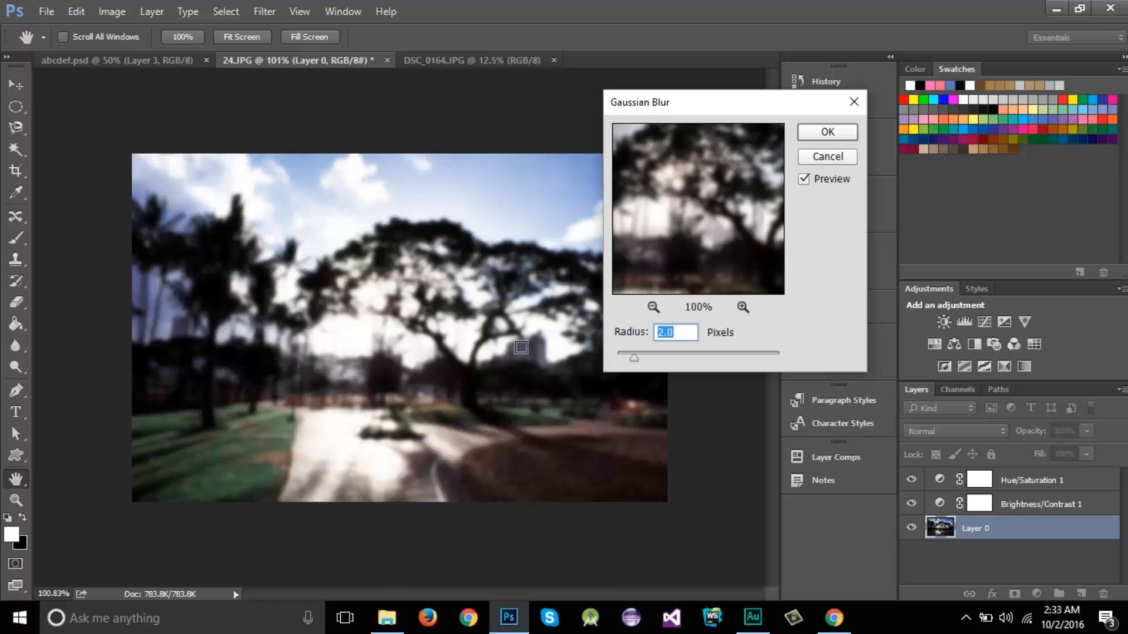
click(827, 156)
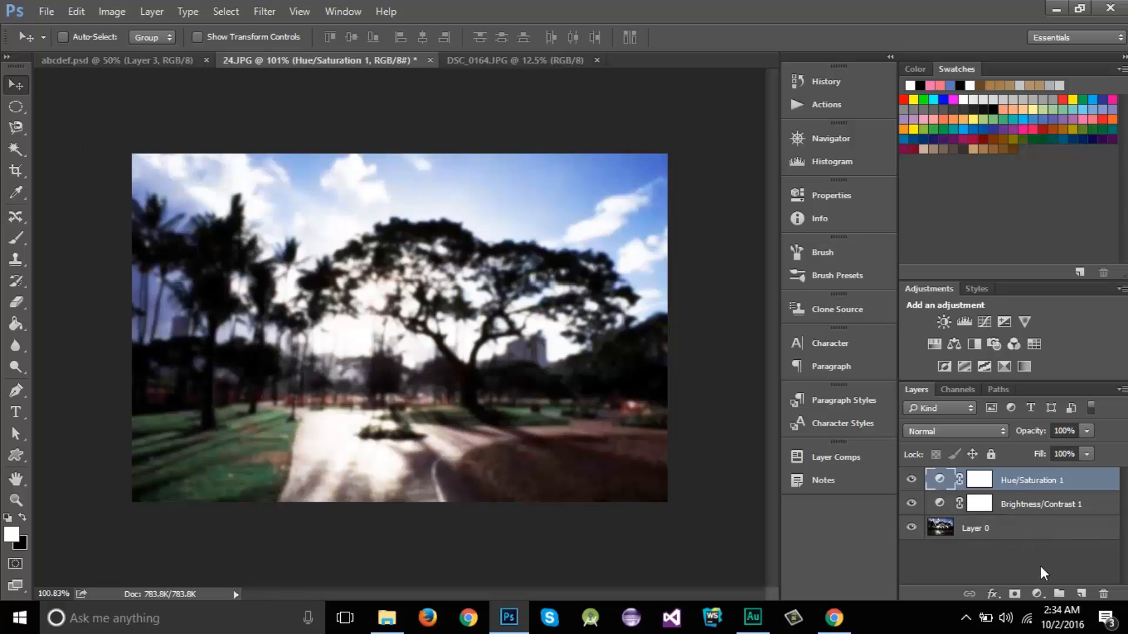
Delete the Hue/Saturation and Brightness/Contrast adjustment layers and revert the Gaussian Blur on Layer 0.
key(Delete)
key(Delete)
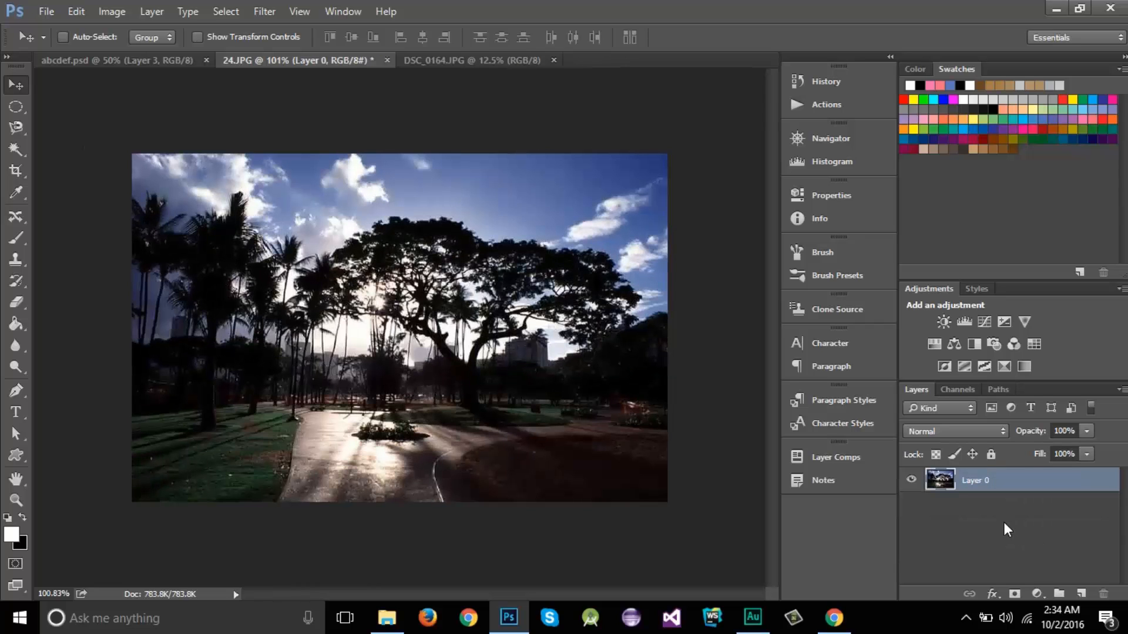
Convert Layer 0 to a Smart Object and apply a Gaussian Blur smart filter with a radius of 2.0 pixels.
right_click(974, 479)
click(840, 213)
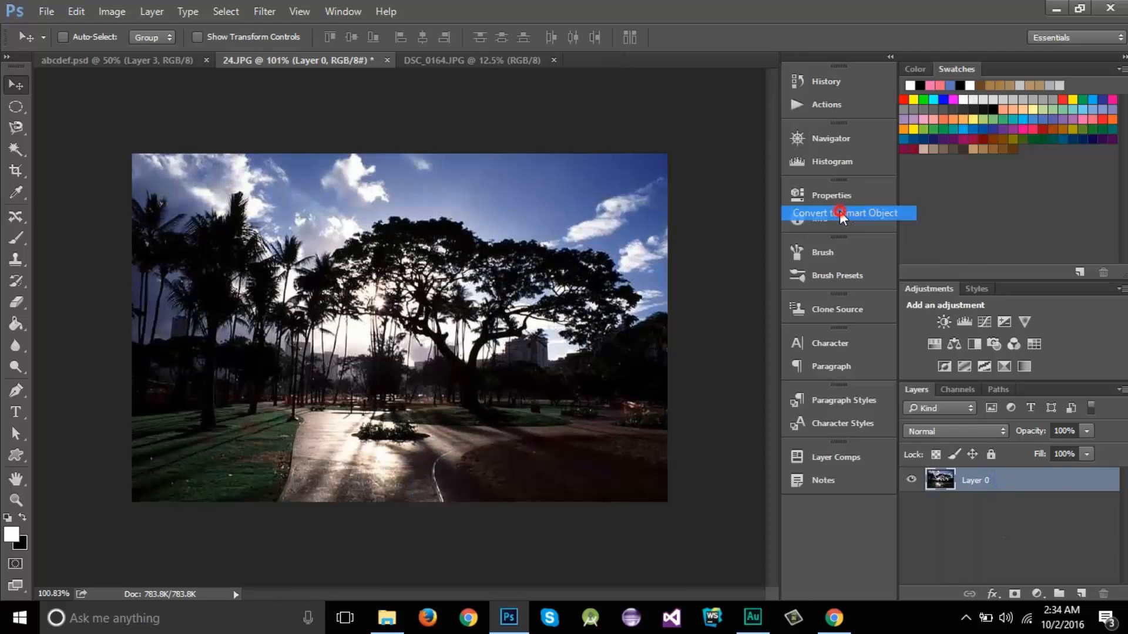
click(266, 13)
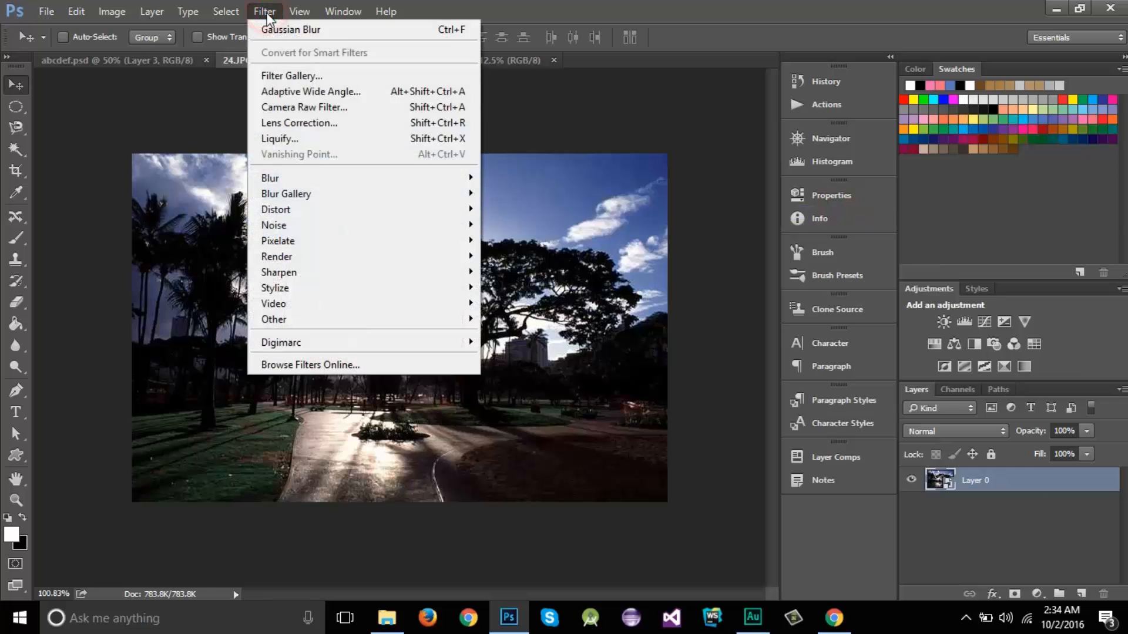
mouse_move(428, 185)
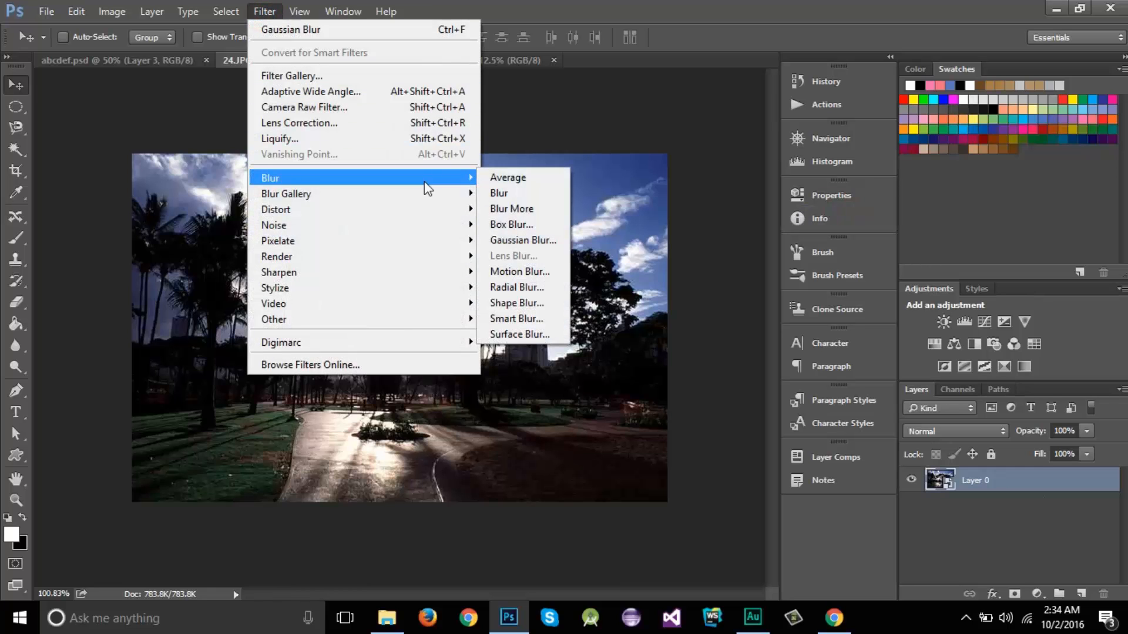
click(520, 241)
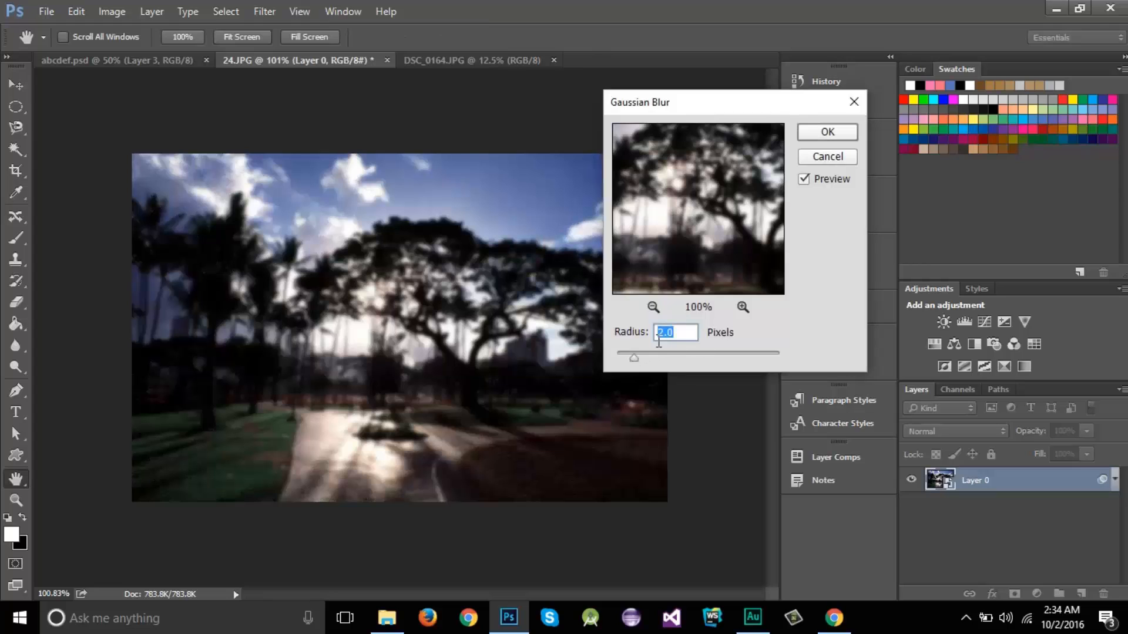
click(823, 132)
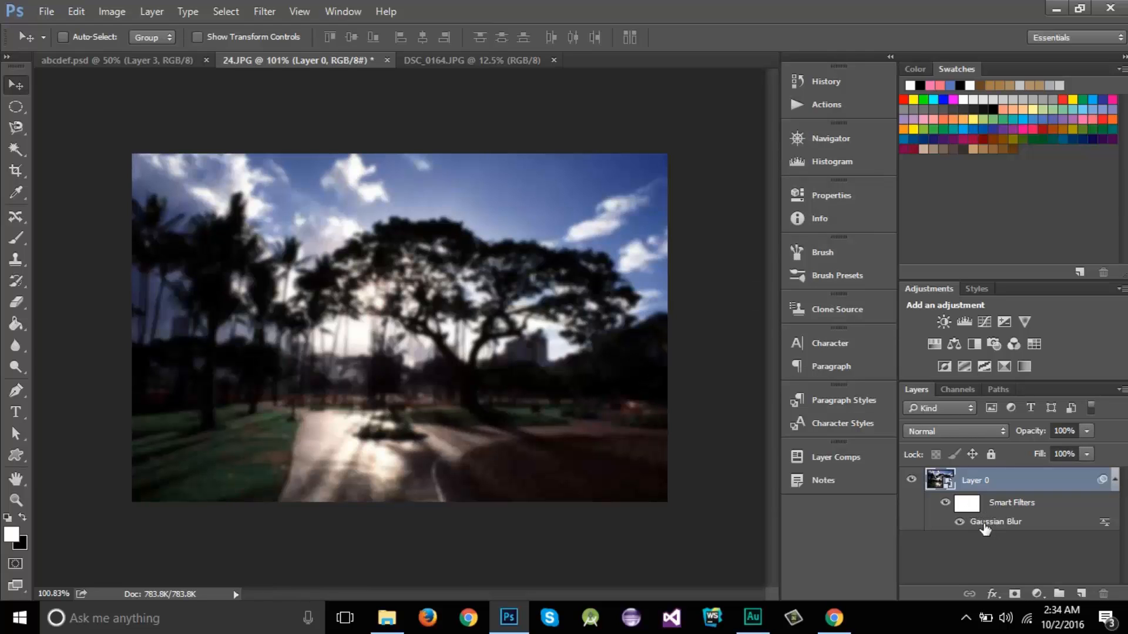
Toggle the visibility of the Gaussian Blur smart filter off and on twice to compare the photo with and without blur.
click(960, 522)
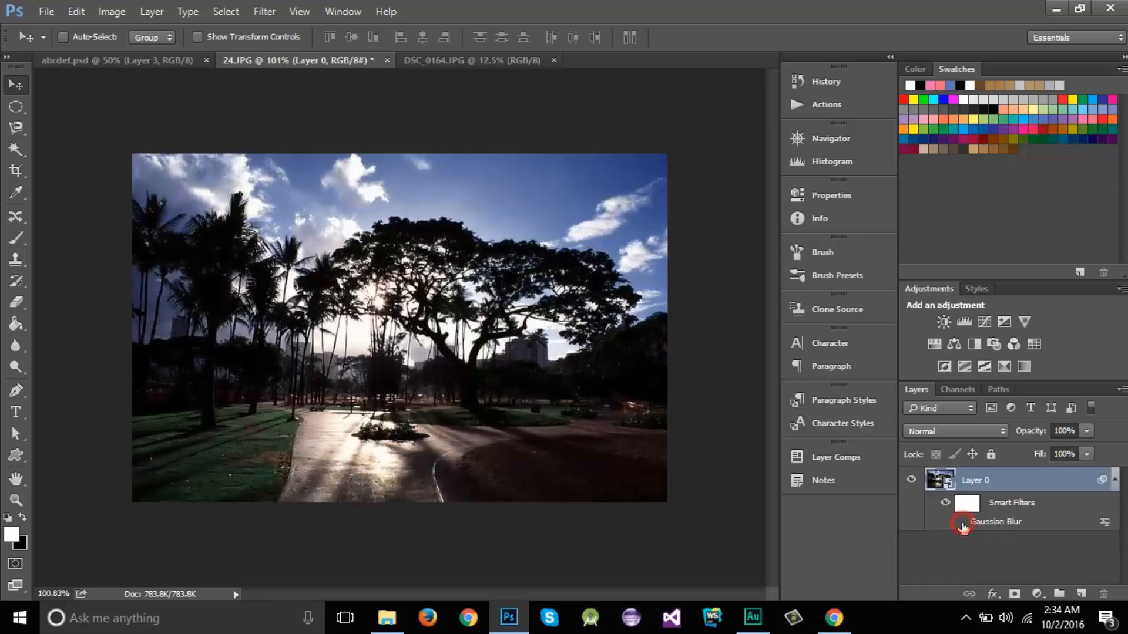
click(960, 522)
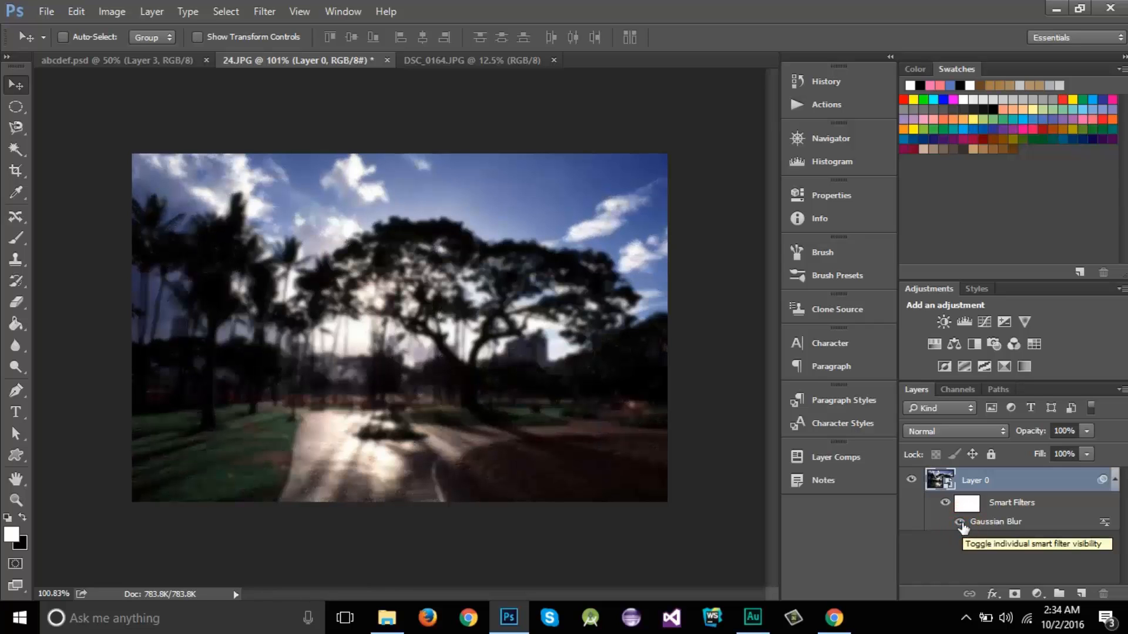
click(960, 523)
click(960, 523)
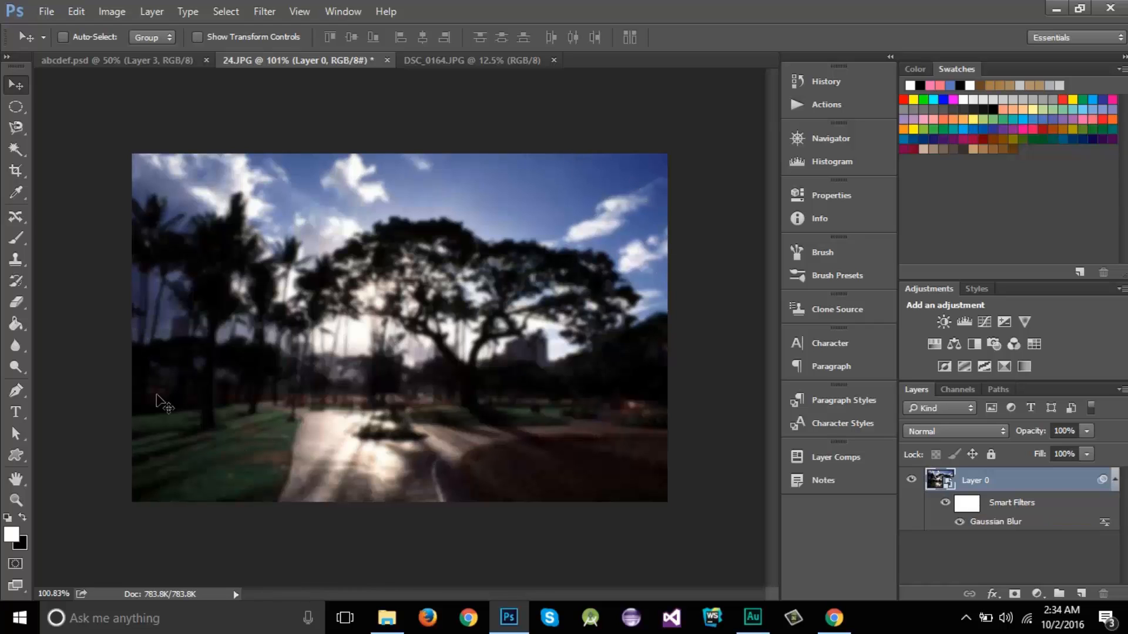
Paint with the black Brush on Layer 0's smart filter mask over the large tree's crown to hide the blur there.
click(16, 238)
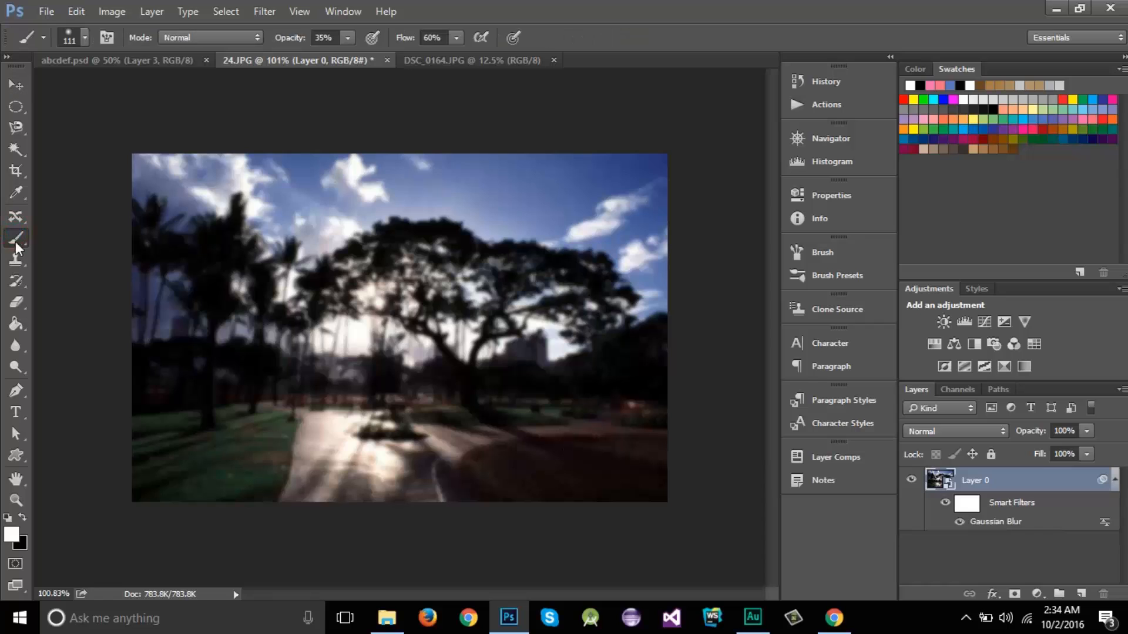
click(965, 503)
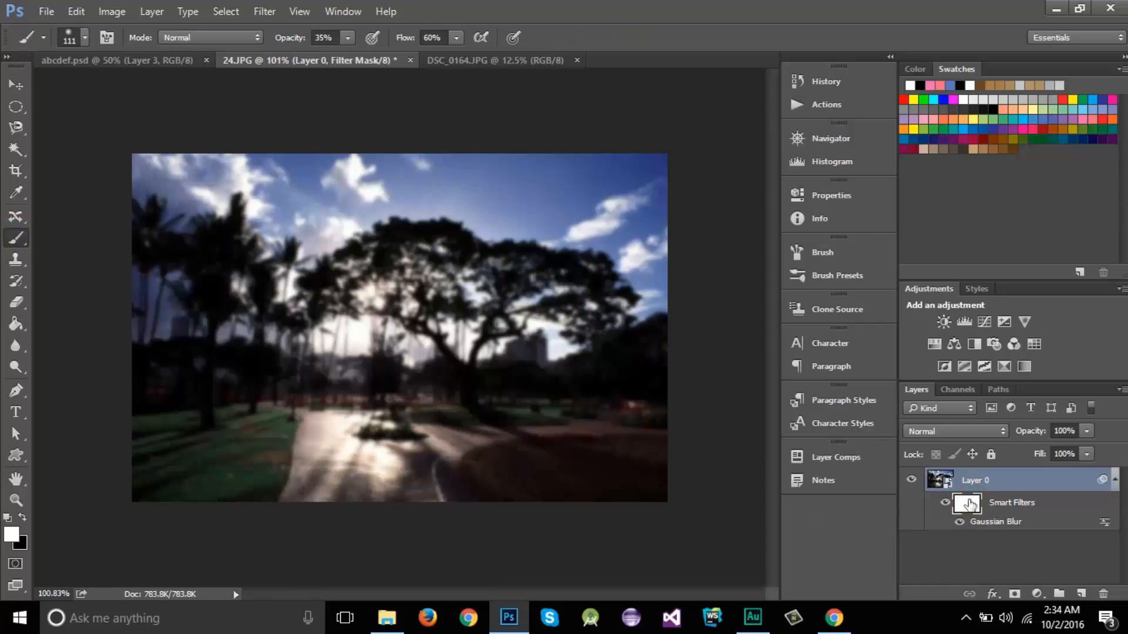
click(1003, 505)
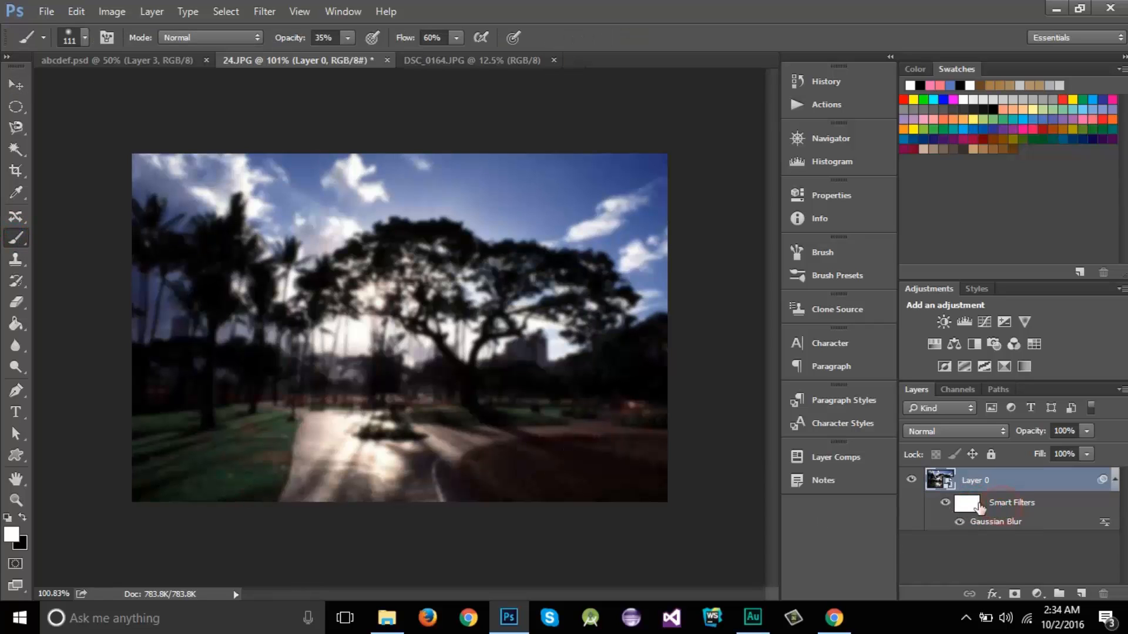
click(966, 503)
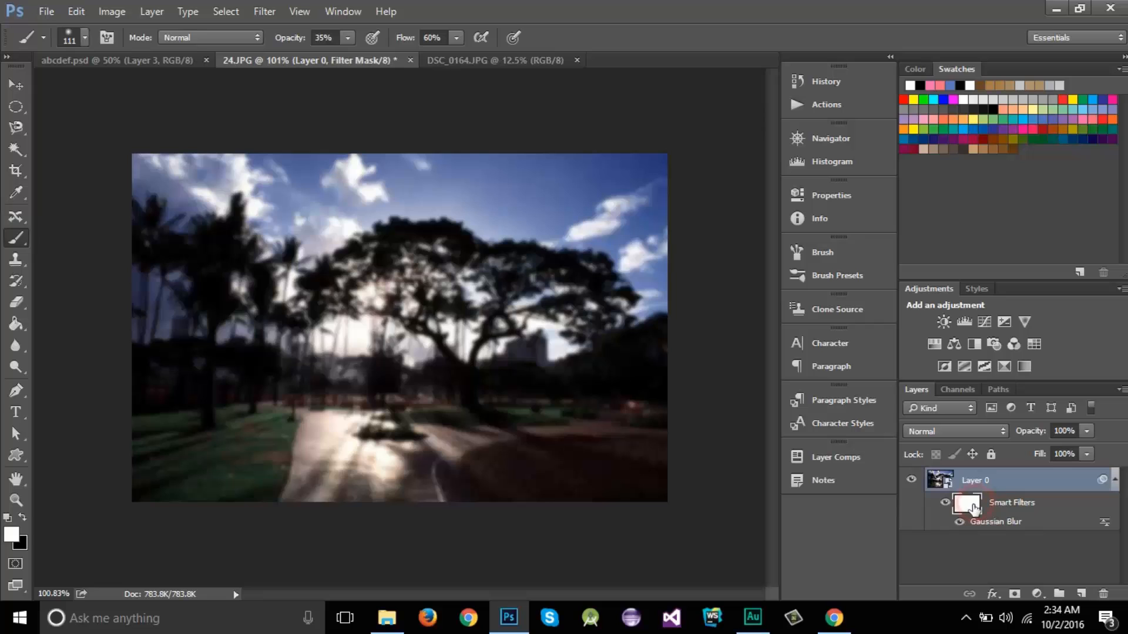
click(23, 518)
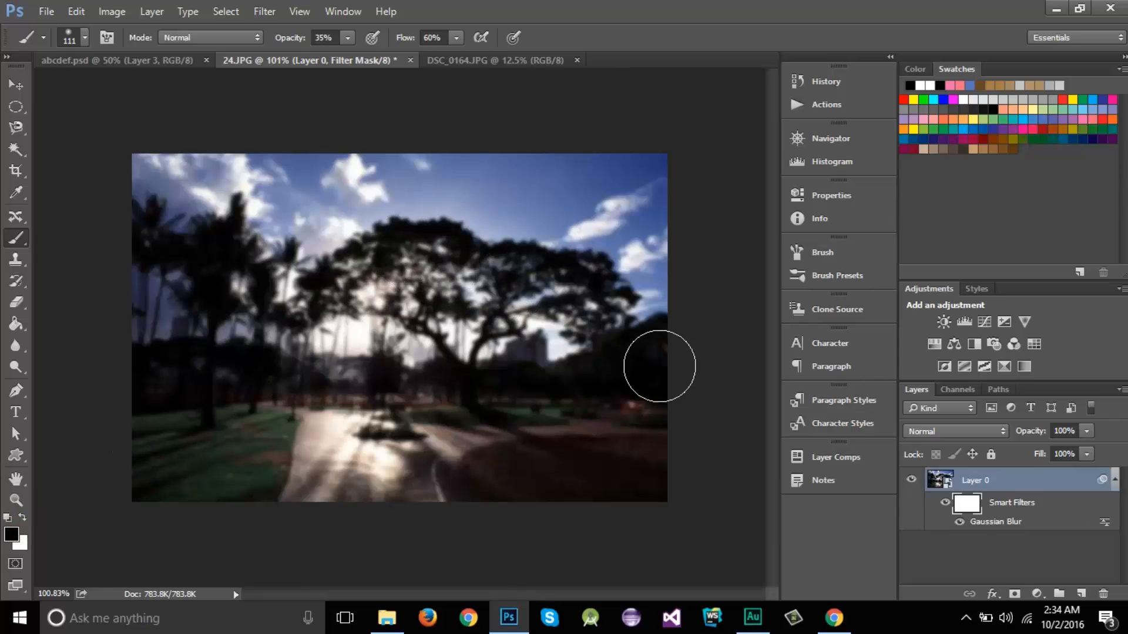
mouse_move(475, 245)
mouse_down()
mouse_move(453, 238)
mouse_move(520, 253)
mouse_move(498, 253)
mouse_move(597, 300)
mouse_move(576, 284)
mouse_move(597, 300)
mouse_move(507, 274)
mouse_move(489, 291)
mouse_move(418, 265)
mouse_move(329, 292)
mouse_move(405, 285)
mouse_move(366, 269)
mouse_move(417, 260)
mouse_move(339, 281)
mouse_move(420, 285)
mouse_move(432, 313)
mouse_move(504, 284)
mouse_up()
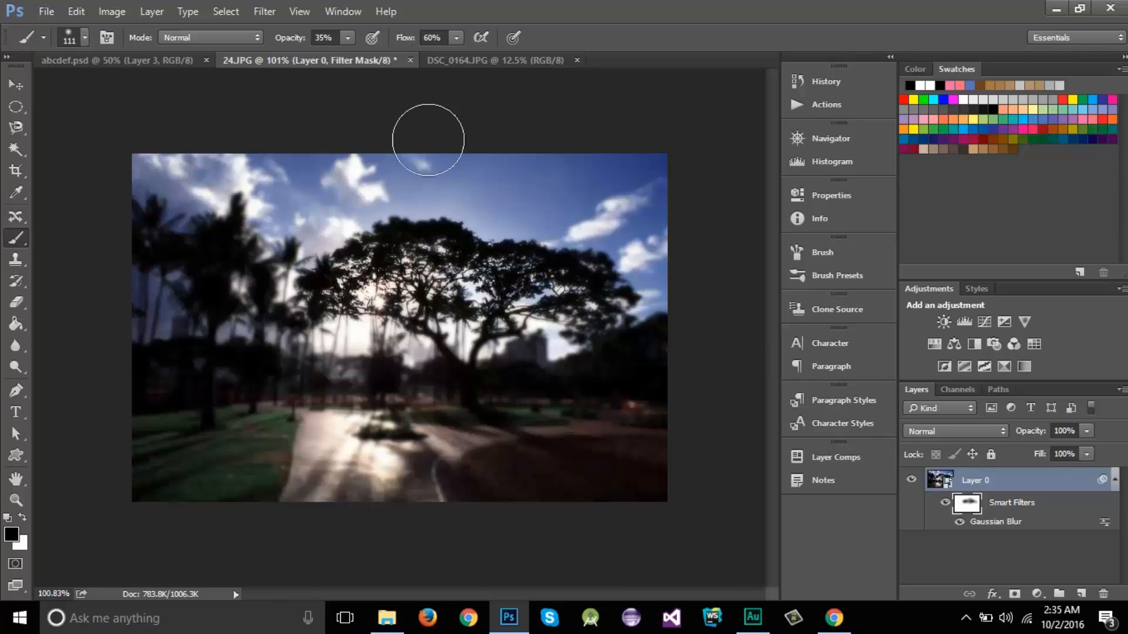
mouse_move(353, 273)
mouse_down()
mouse_move(319, 292)
mouse_move(377, 257)
mouse_up()
mouse_move(467, 267)
mouse_down()
mouse_move(600, 299)
mouse_move(521, 300)
mouse_move(564, 292)
mouse_up()
drag(527, 294, 435, 300)
mouse_move(414, 304)
mouse_down()
mouse_move(476, 364)
mouse_move(471, 316)
mouse_move(498, 297)
mouse_up()
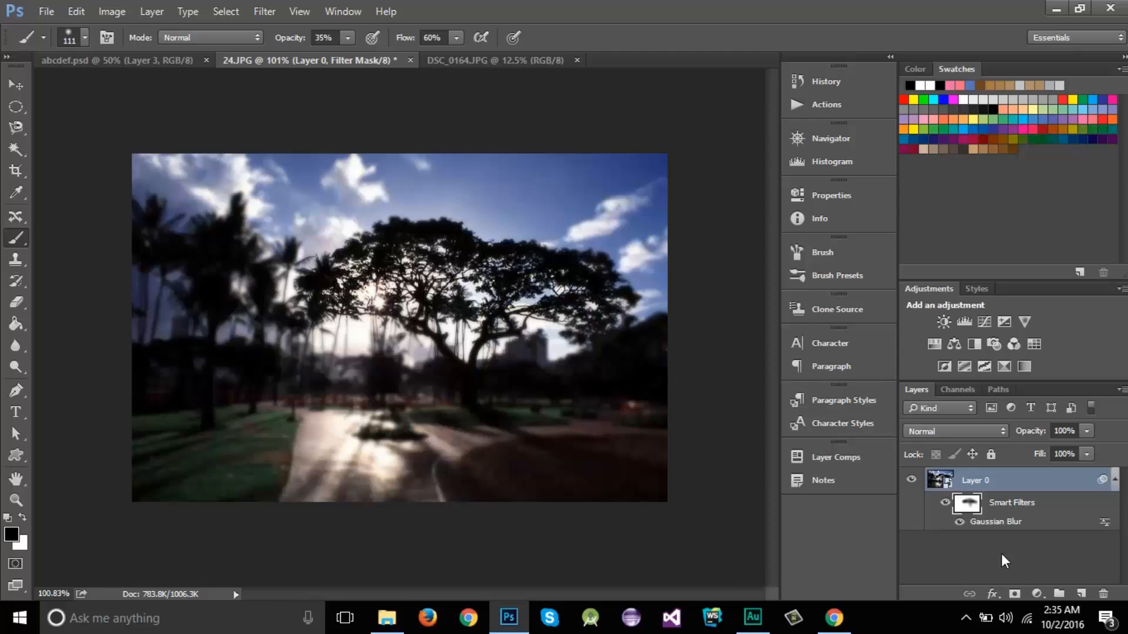
Edit the Gaussian Blur smart filter on Layer 0 and set its radius to 4 pixels.
double_click(994, 521)
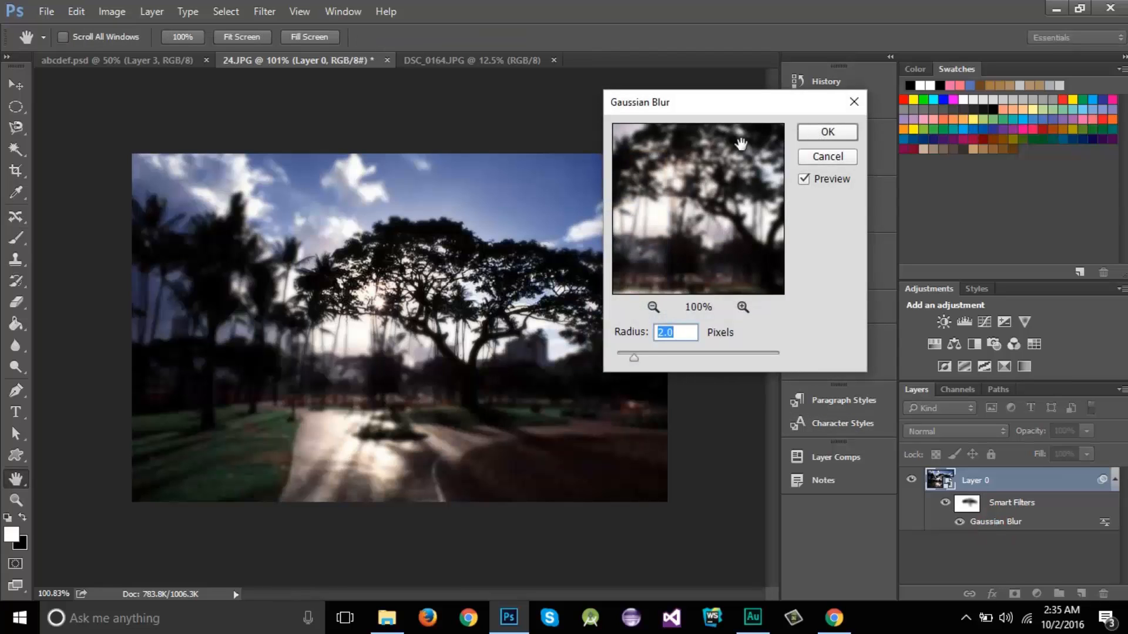
drag(730, 104, 714, 108)
click(668, 336)
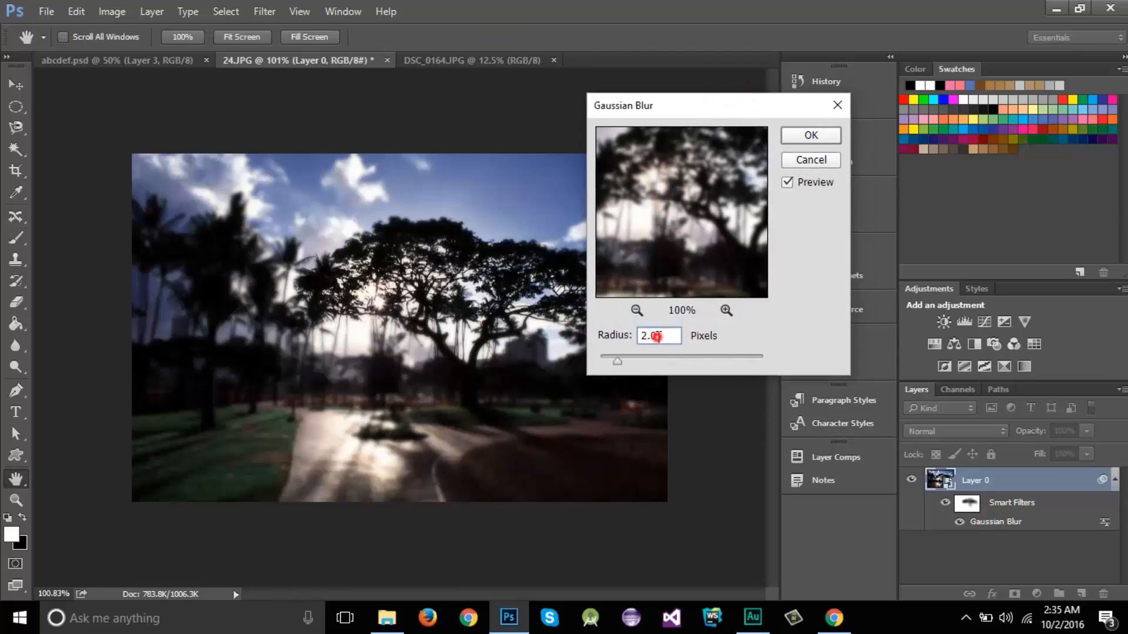
key(BackSpace)
key(BackSpace)
key(BackSpace)
text(4)
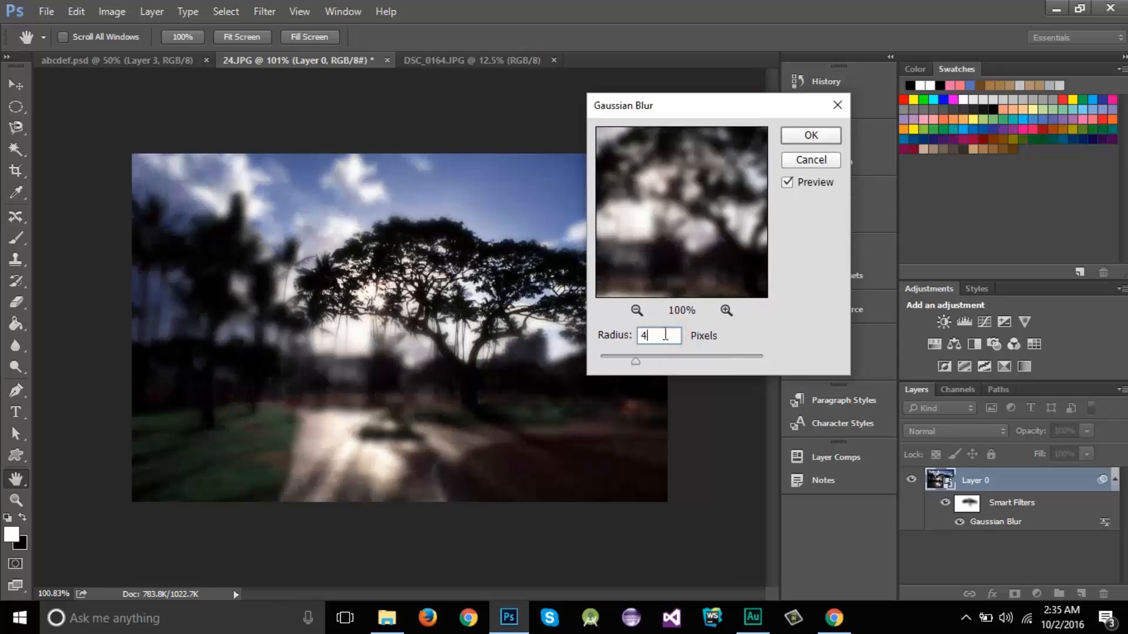
click(811, 135)
key(b)
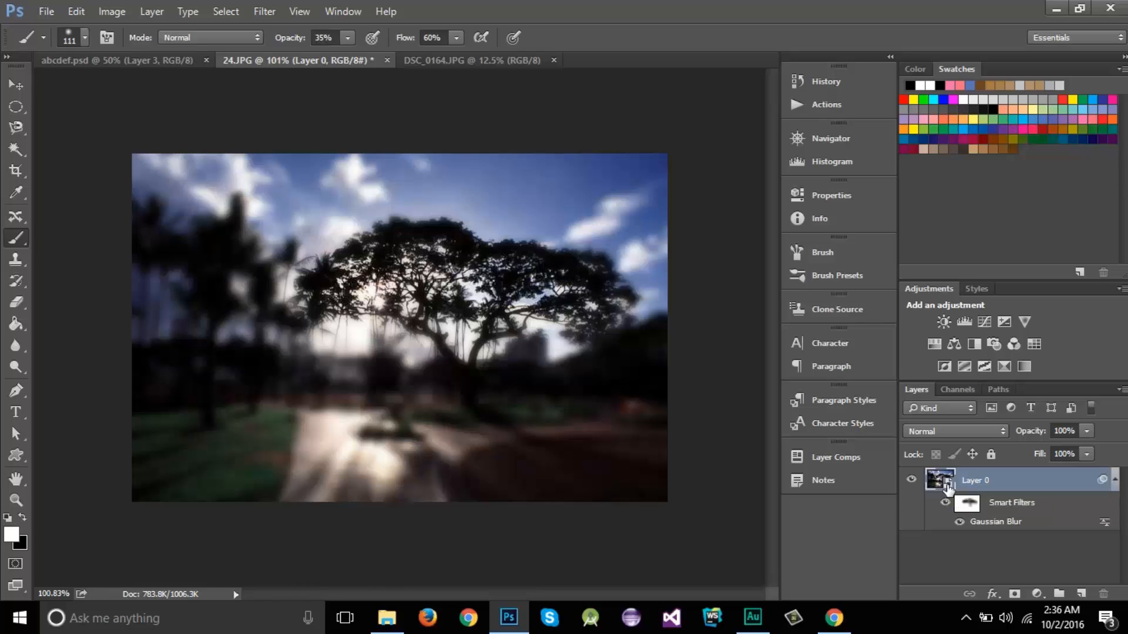
click(265, 12)
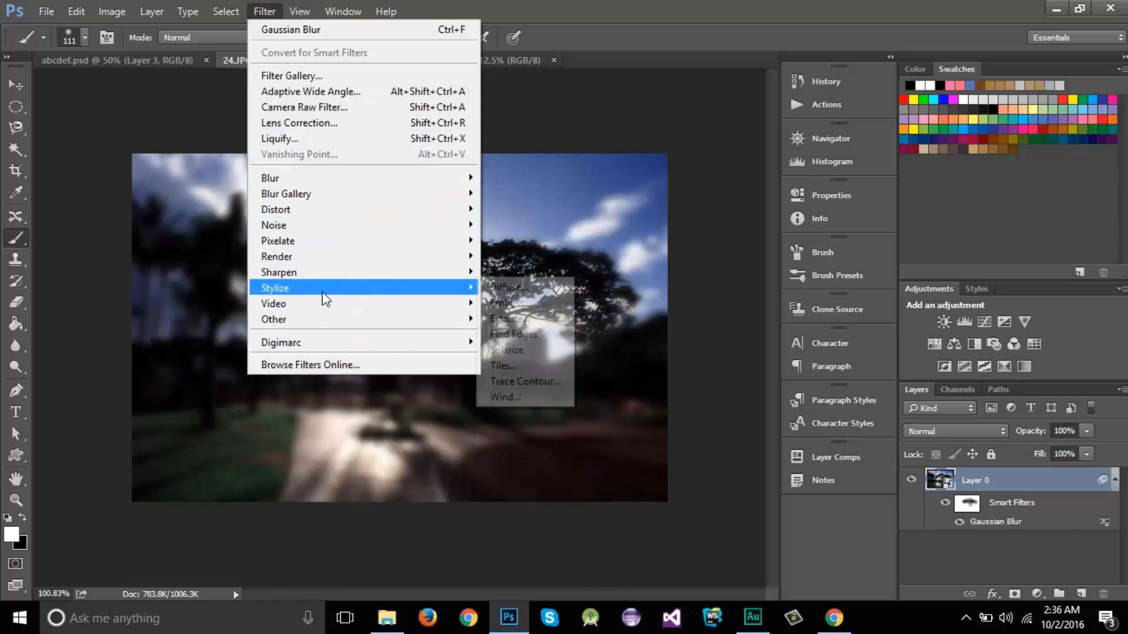
click(644, 19)
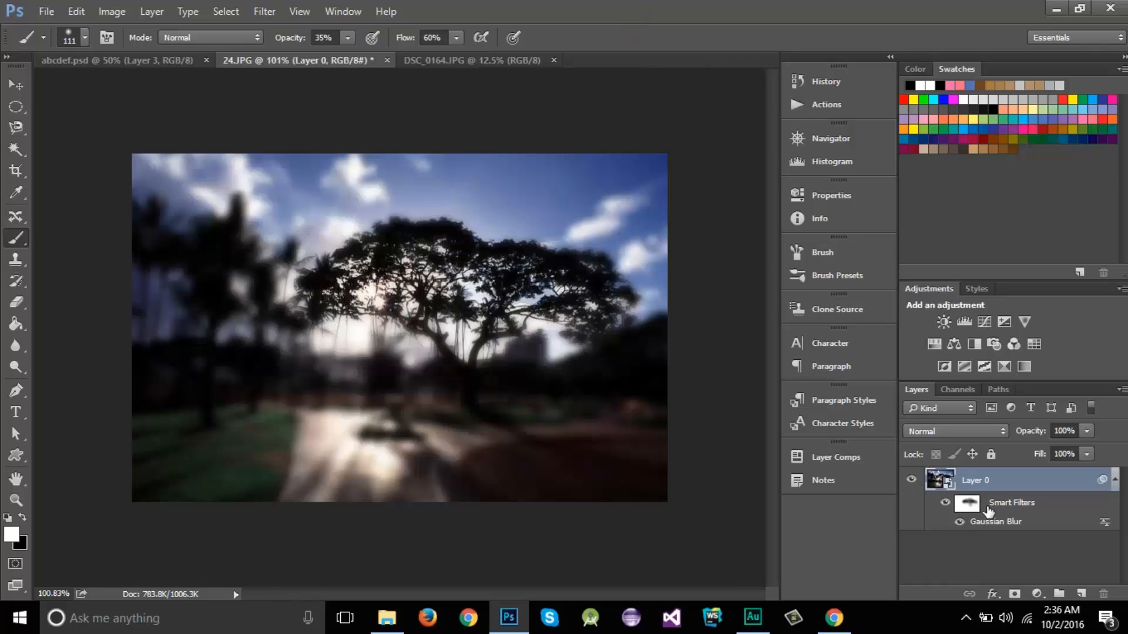
double_click(1021, 518)
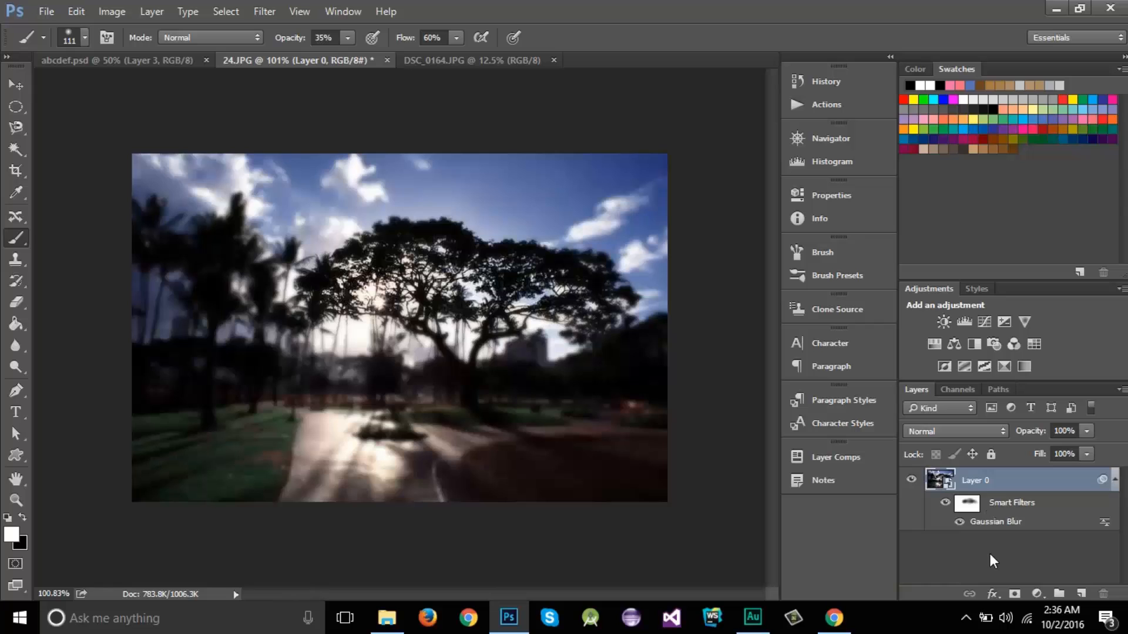
Undo the blur radius change, the filter mask painting, the Gaussian Blur smart filter and the Smart Object conversion on Layer 0.
key(ctrl+alt+z)
key(ctrl+alt+z)
key(ctrl+alt+z)
key(ctrl+alt+z)
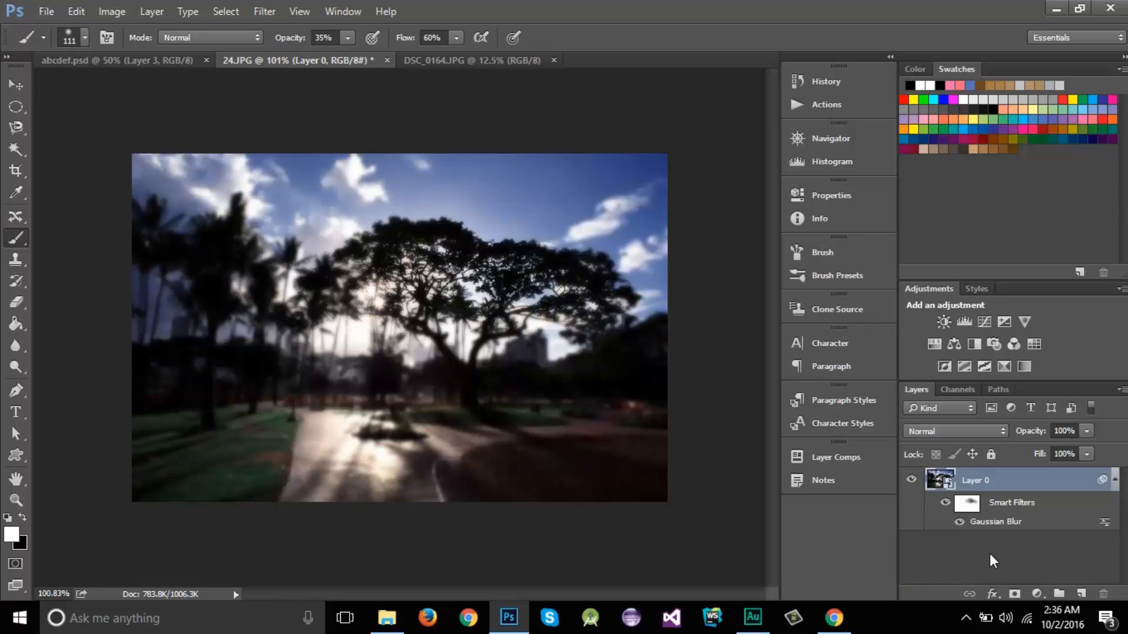
key(ctrl+alt+z)
key(ctrl+alt+z)
key(ctrl+alt+z)
key(ctrl+alt+z)
key(ctrl+alt+z)
key(ctrl+alt+z)
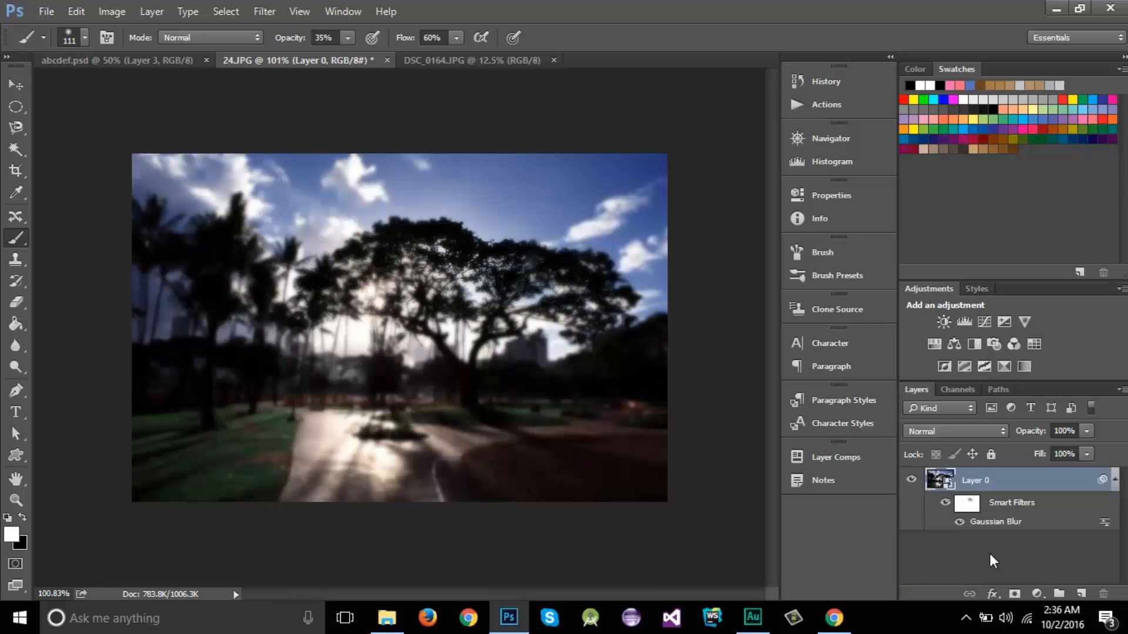
key(ctrl+alt+z)
key(ctrl+alt+z)
key(ctrl+alt+z)
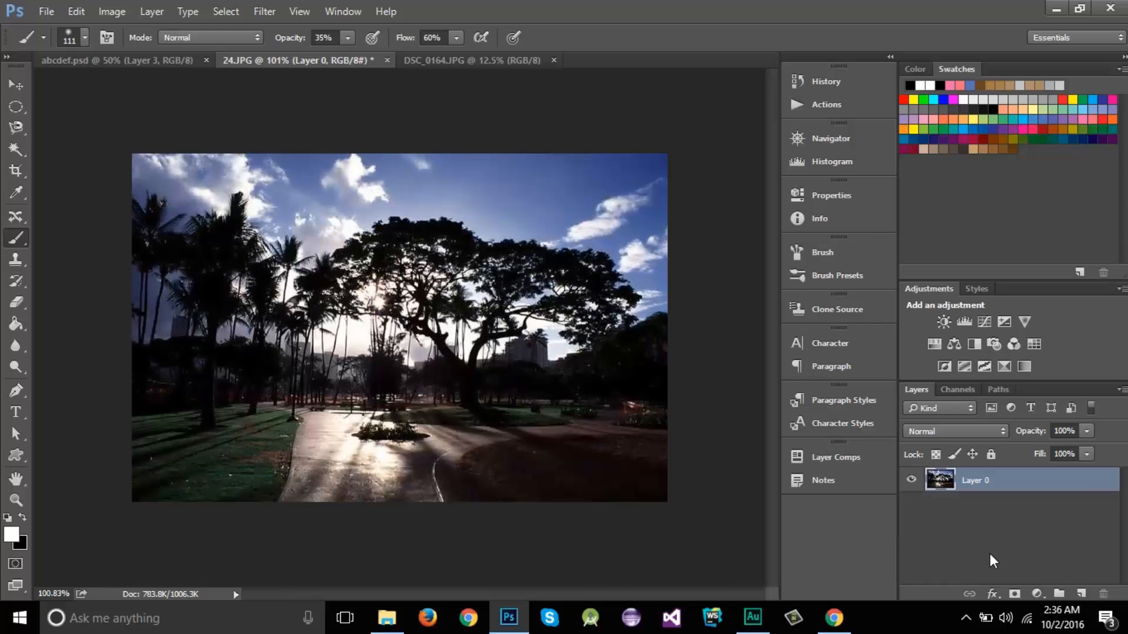
Convert Layer 0 to a Smart Object and open the Lens Flare filter for it, keeping its dialog clear of the photo.
right_click(987, 480)
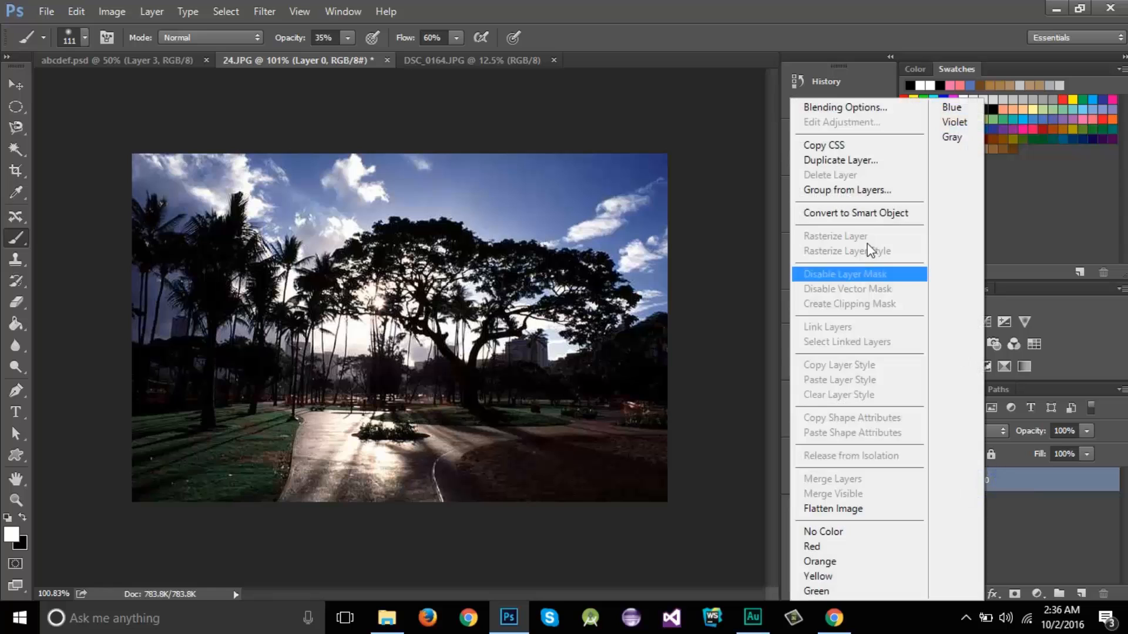
click(852, 214)
click(264, 12)
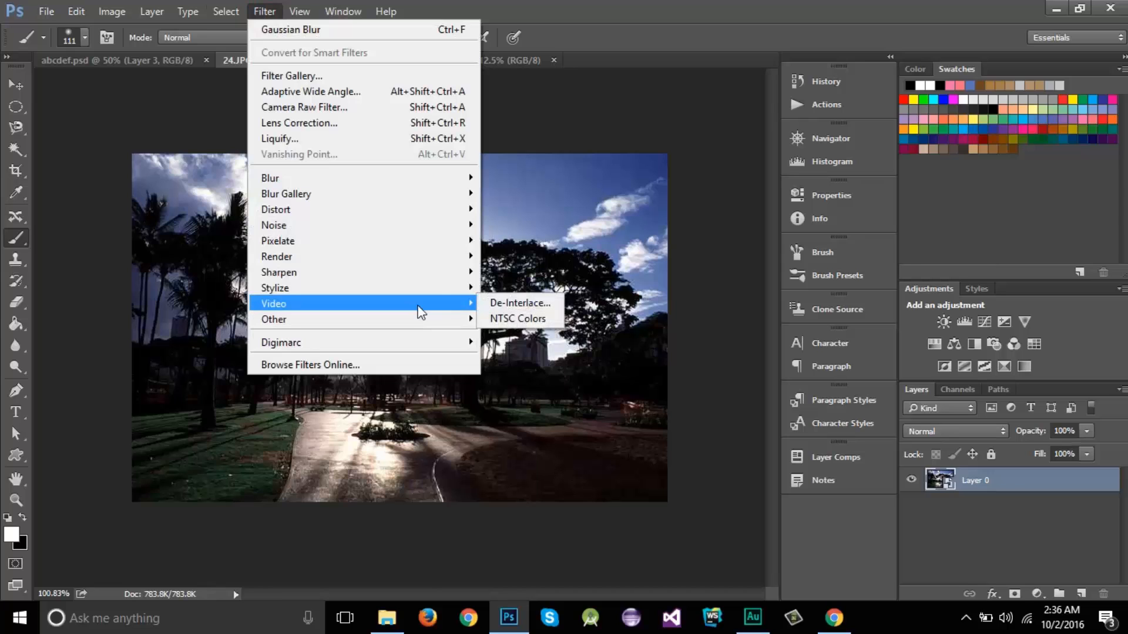
mouse_move(422, 298)
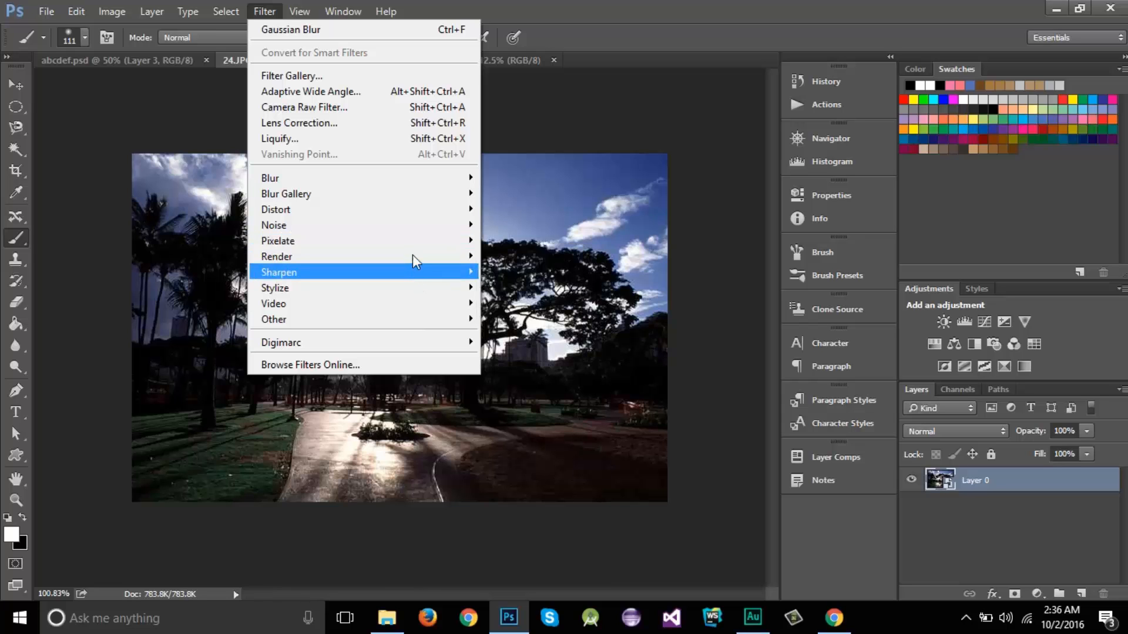
mouse_move(416, 261)
click(527, 302)
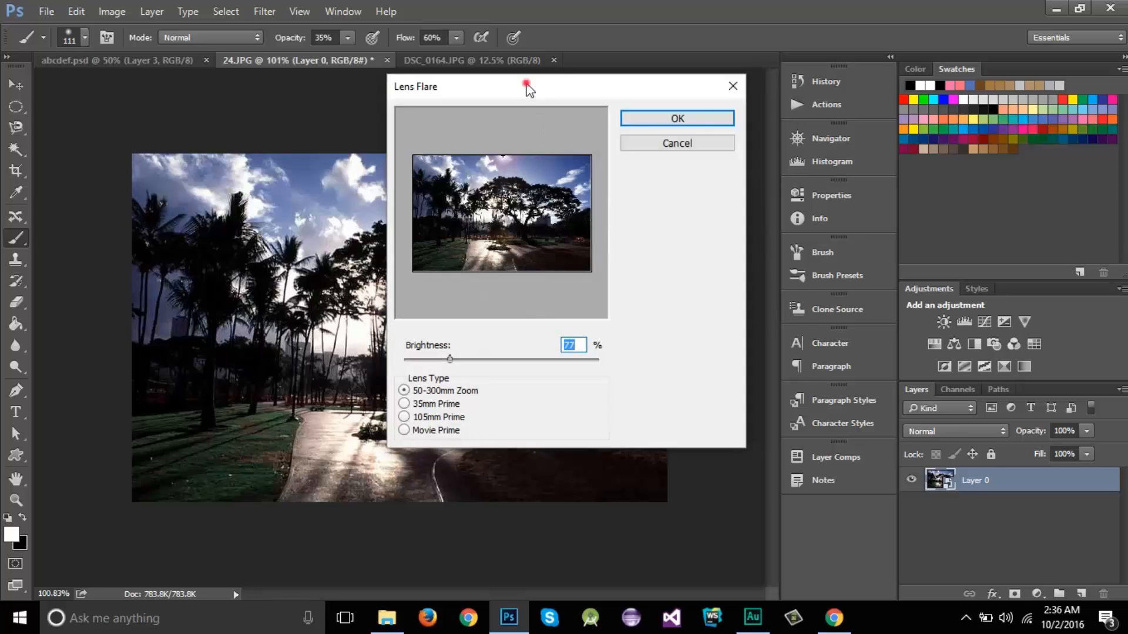
drag(527, 85, 779, 122)
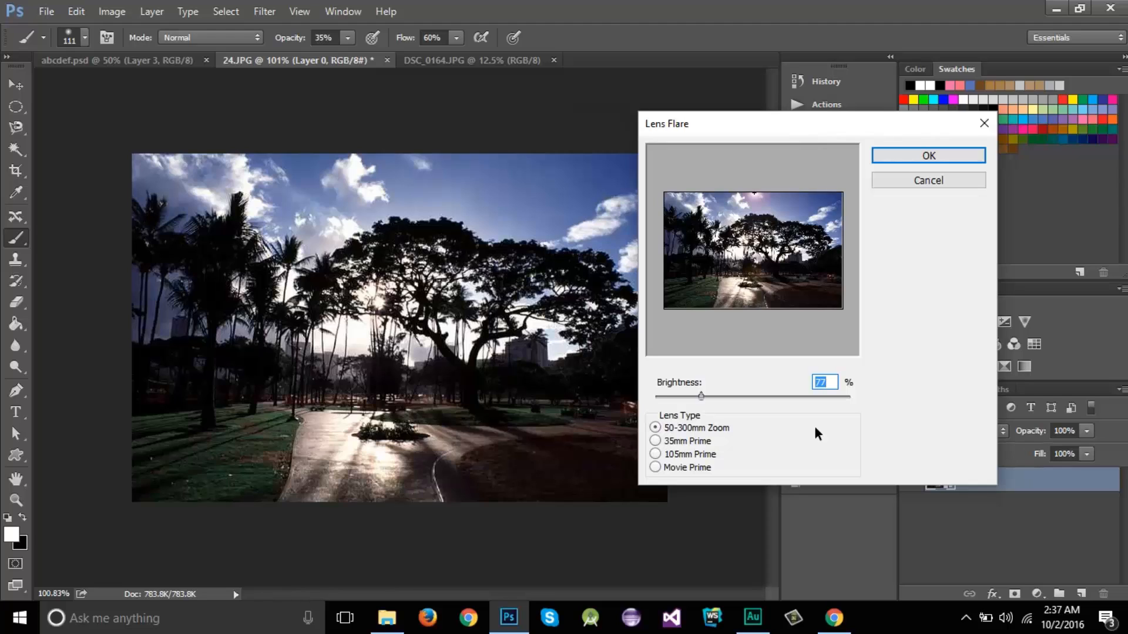
Place the lens flare's centre on the bright sun beside the large tree and set the brightness to 84%.
drag(754, 194, 704, 237)
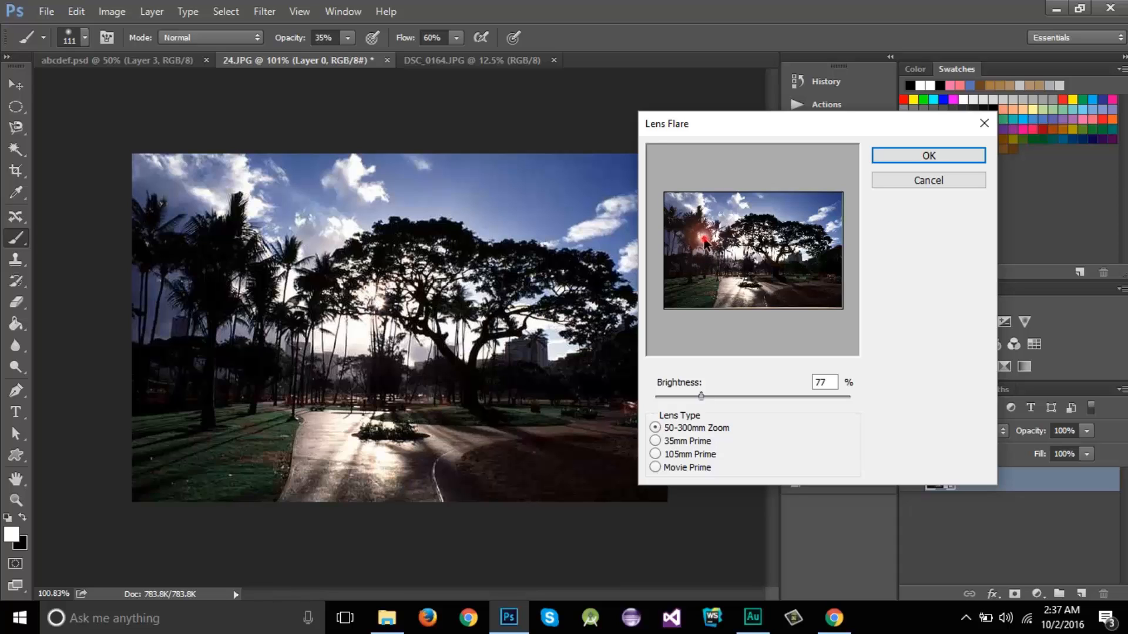
drag(703, 237, 741, 240)
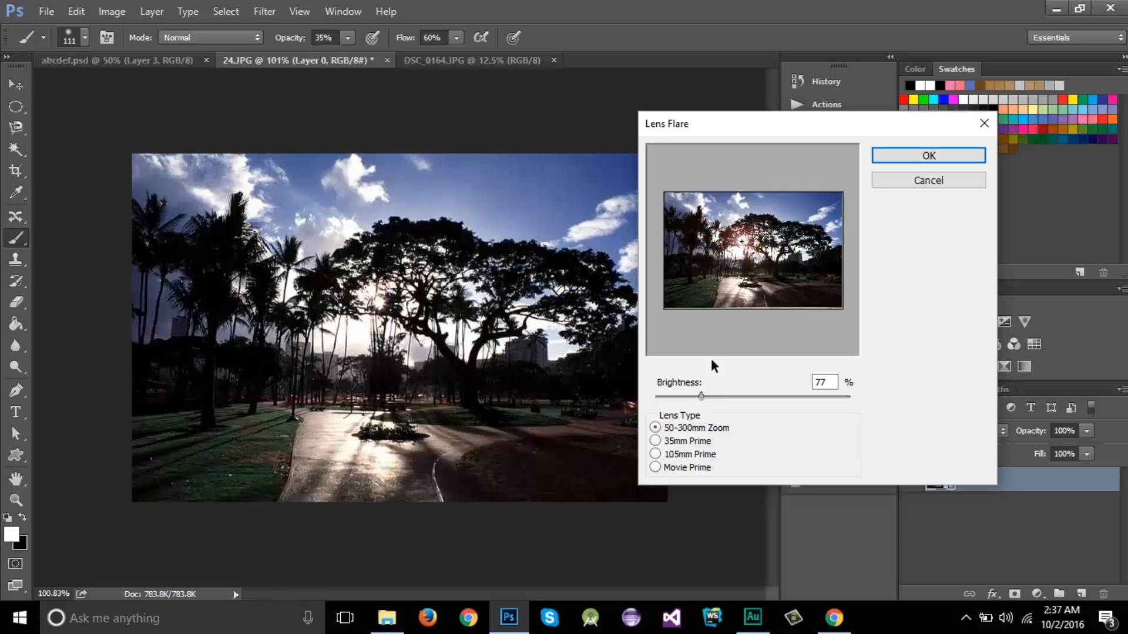
drag(683, 398, 706, 397)
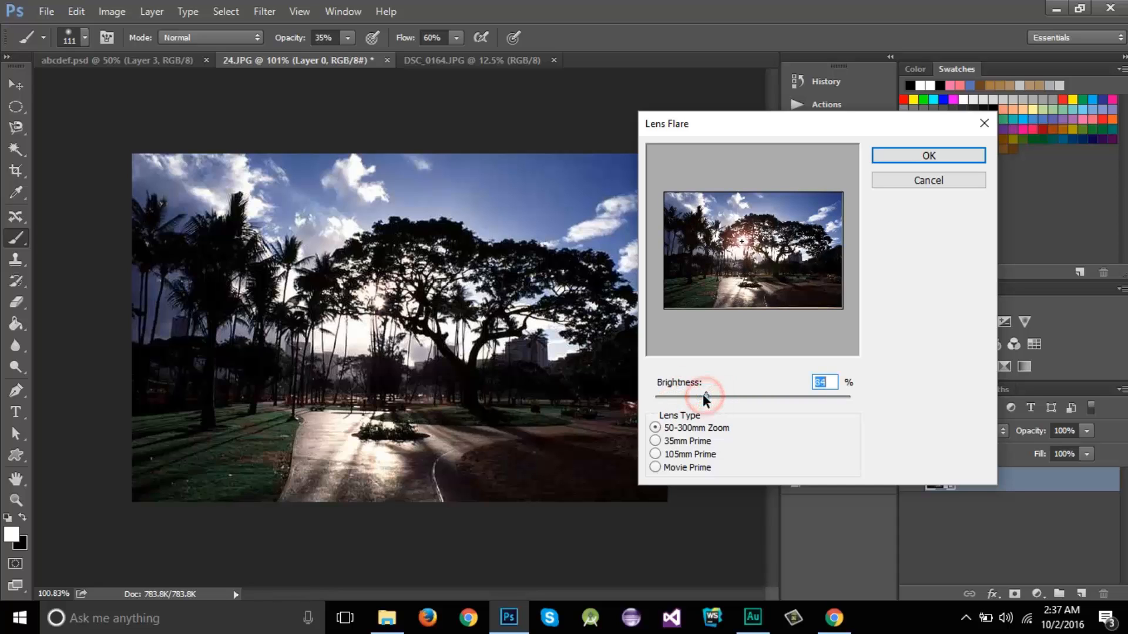
Try the 35mm Prime and 105mm Prime lens types for the flare, ending on 50-300mm Zoom.
click(657, 444)
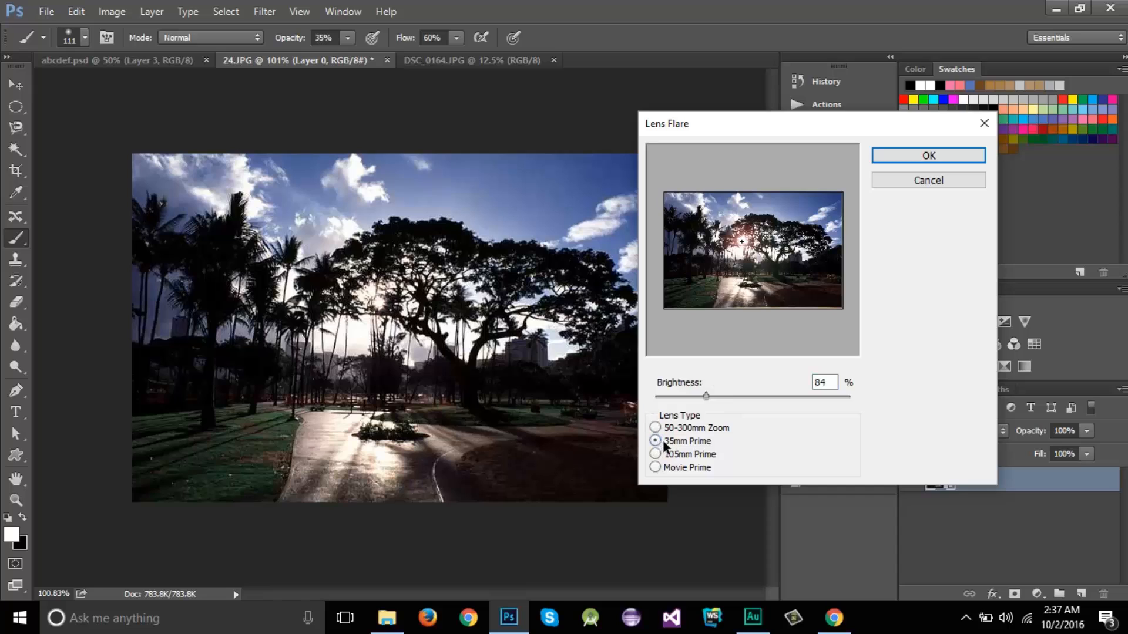
click(657, 454)
click(657, 441)
click(656, 428)
Set the flare brightness to 87%, nudge its centre slightly over the sun and apply the Lens Flare smart filter.
click(703, 395)
drag(707, 395, 705, 395)
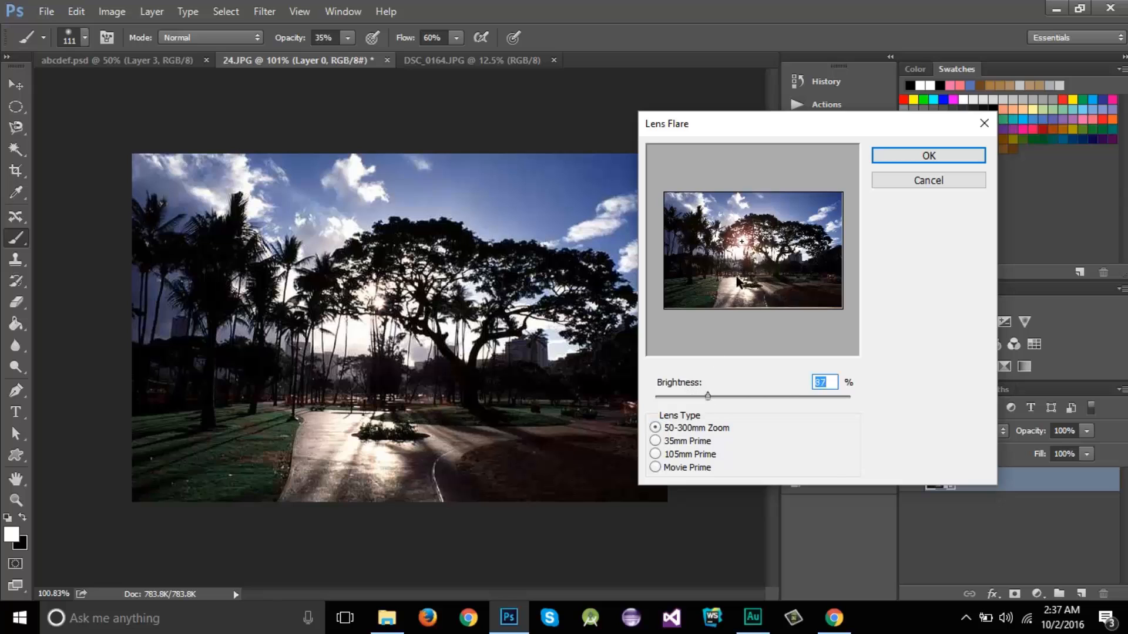
drag(740, 240, 736, 239)
click(912, 157)
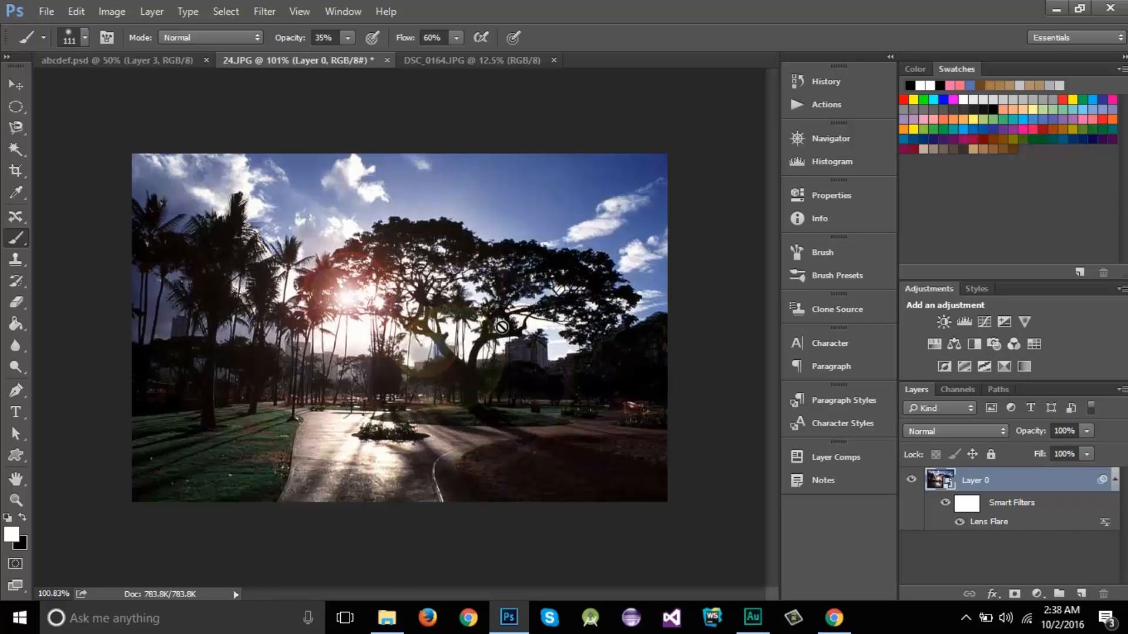
Paint with the black Brush on the smart filter mask over the flare's centre and the dark ground beside the path.
click(976, 508)
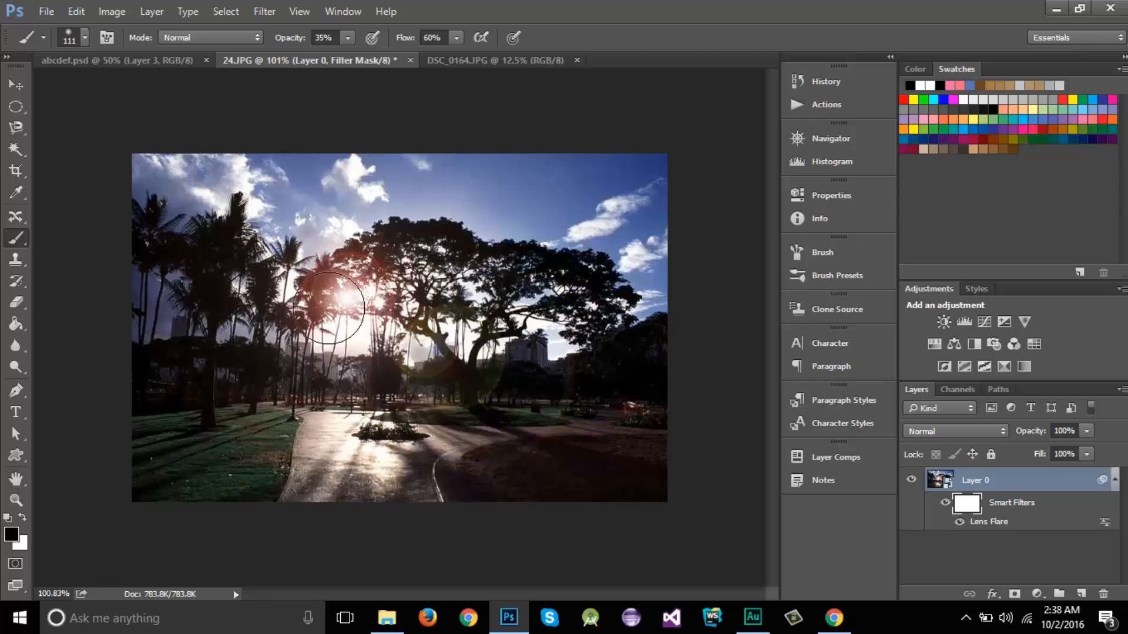
drag(340, 299, 348, 296)
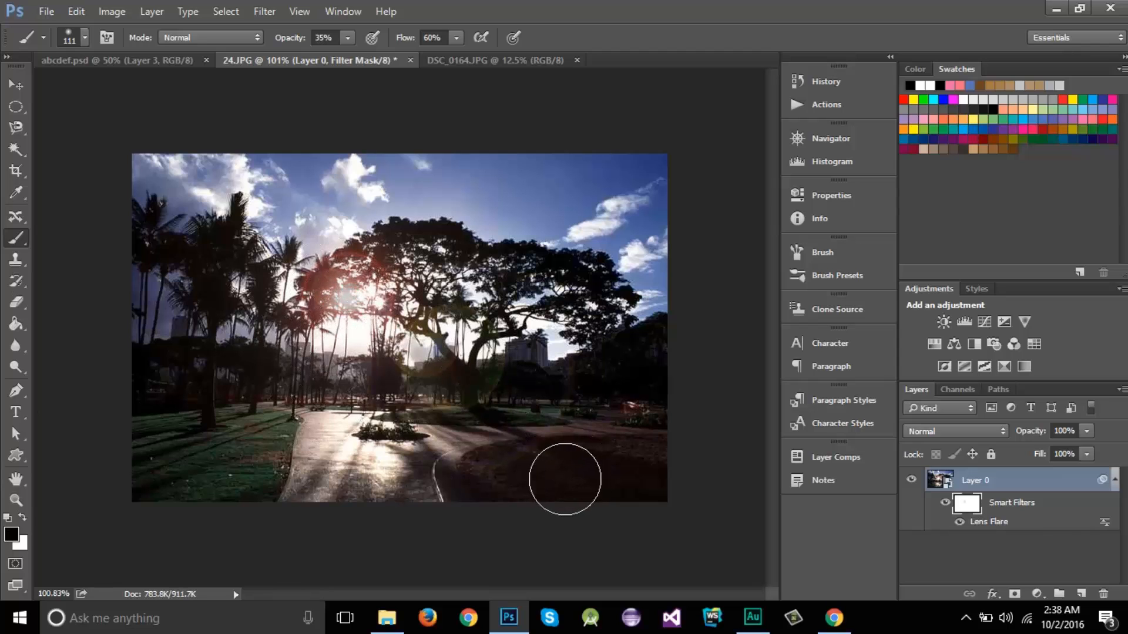
mouse_move(554, 461)
mouse_down()
mouse_move(434, 473)
mouse_move(585, 426)
mouse_move(588, 367)
mouse_move(527, 466)
mouse_move(422, 467)
mouse_move(555, 445)
mouse_move(575, 365)
mouse_move(469, 469)
mouse_move(421, 465)
mouse_move(594, 447)
mouse_move(596, 357)
mouse_move(554, 266)
mouse_move(610, 364)
mouse_up()
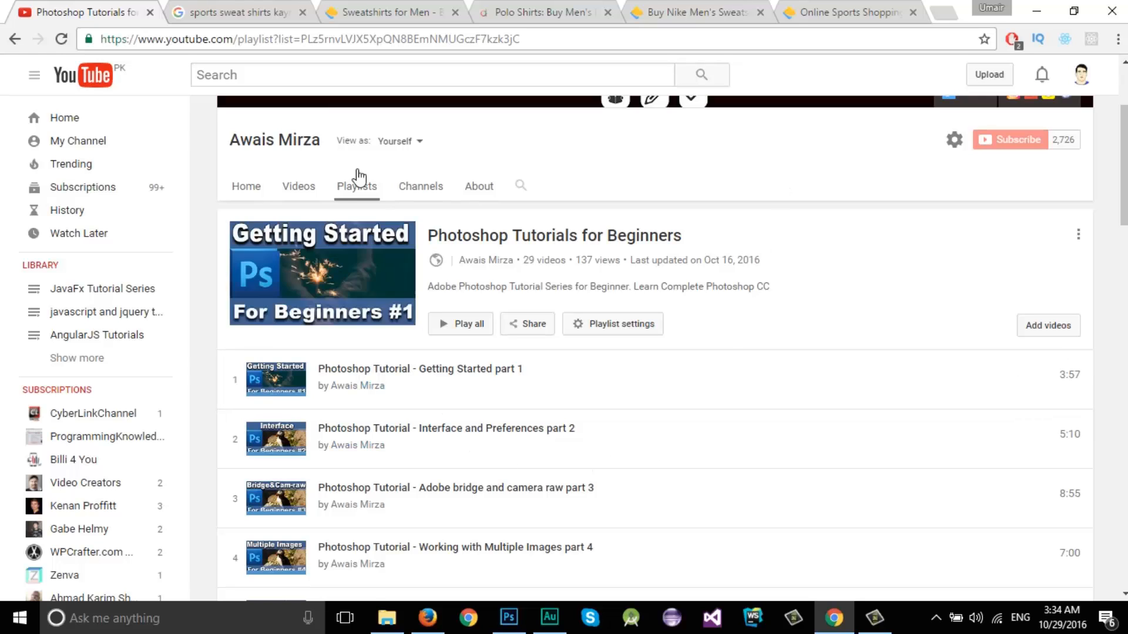
Switch to YouTube in the browser and look through the videos in the Photoshop Tutorials for Beginners playlist.
scroll(366, 163, up, 3)
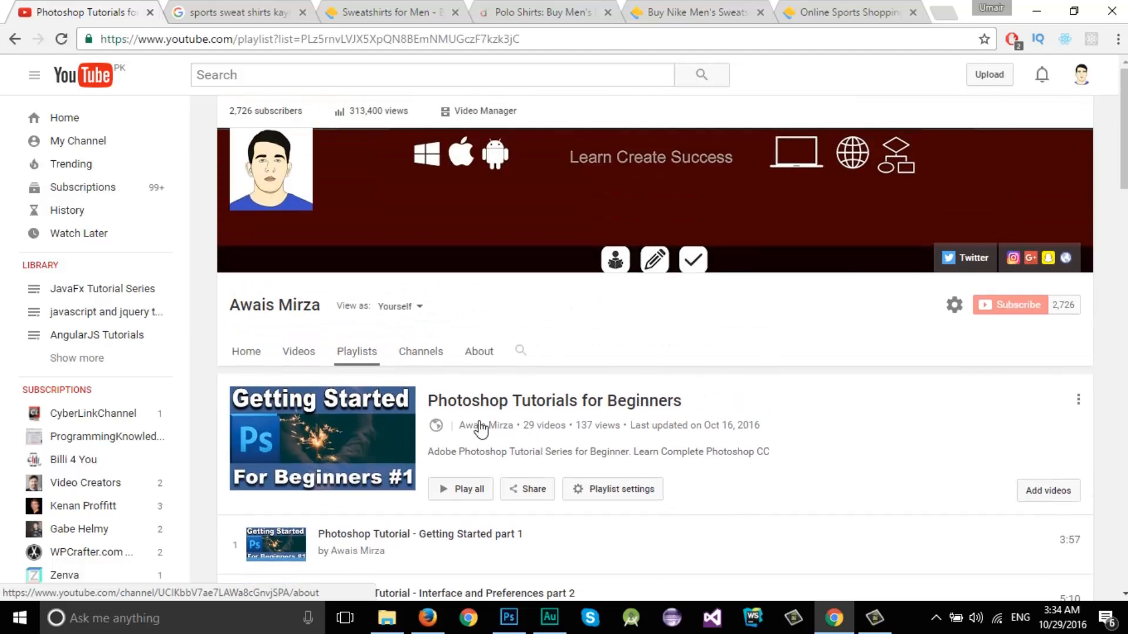
scroll(670, 367, down, 3)
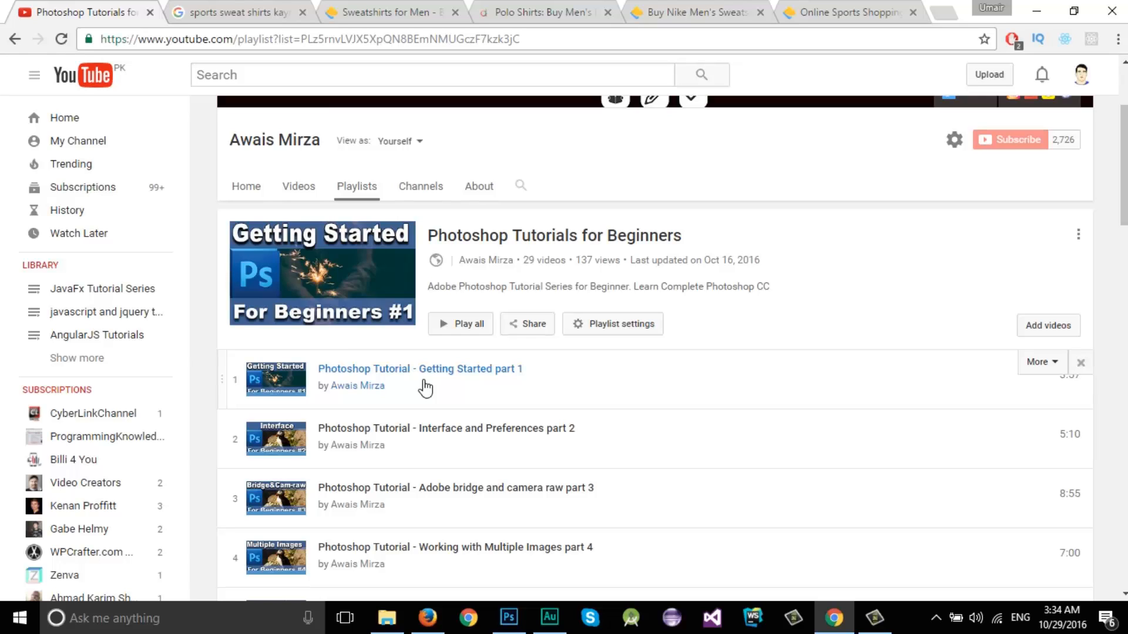
scroll(423, 386, down, 2)
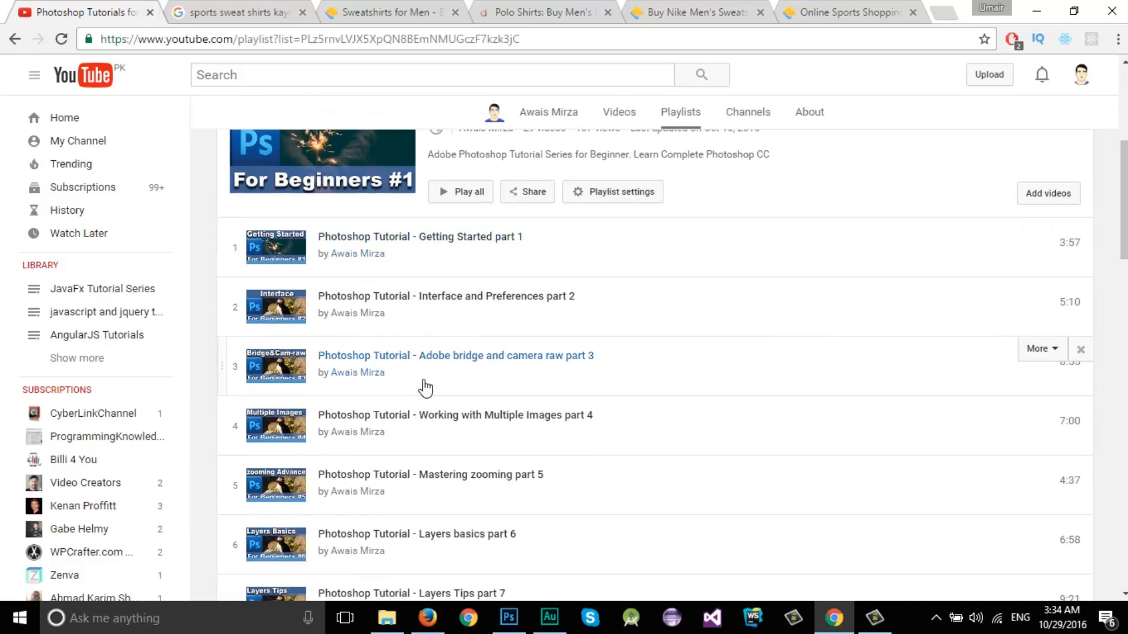
scroll(431, 454, down, 15)
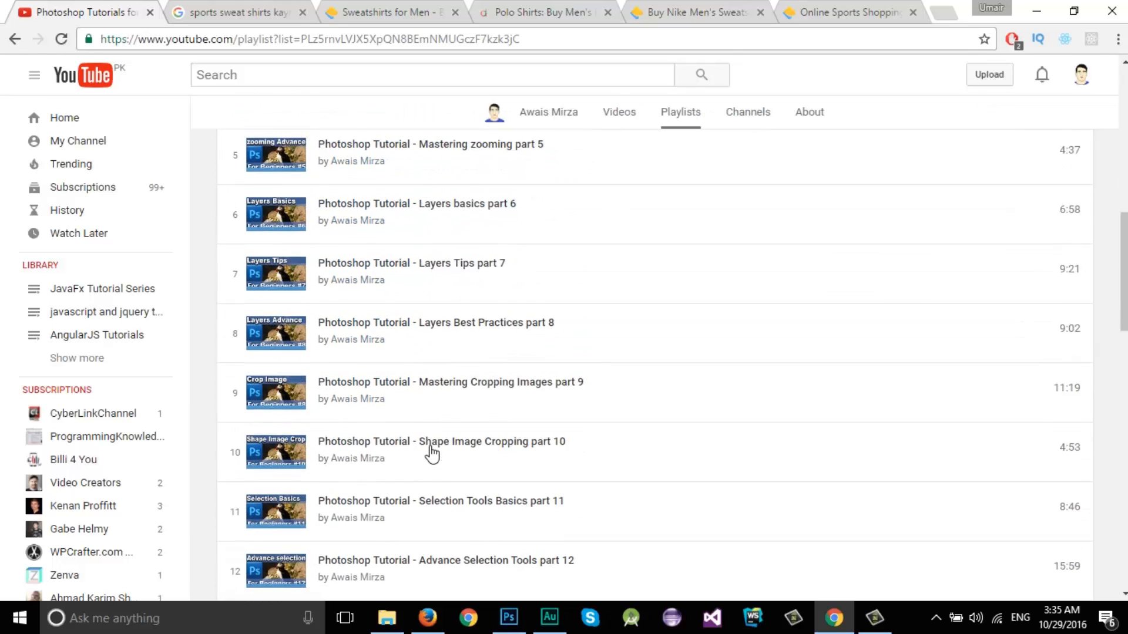
scroll(431, 454, down, 7)
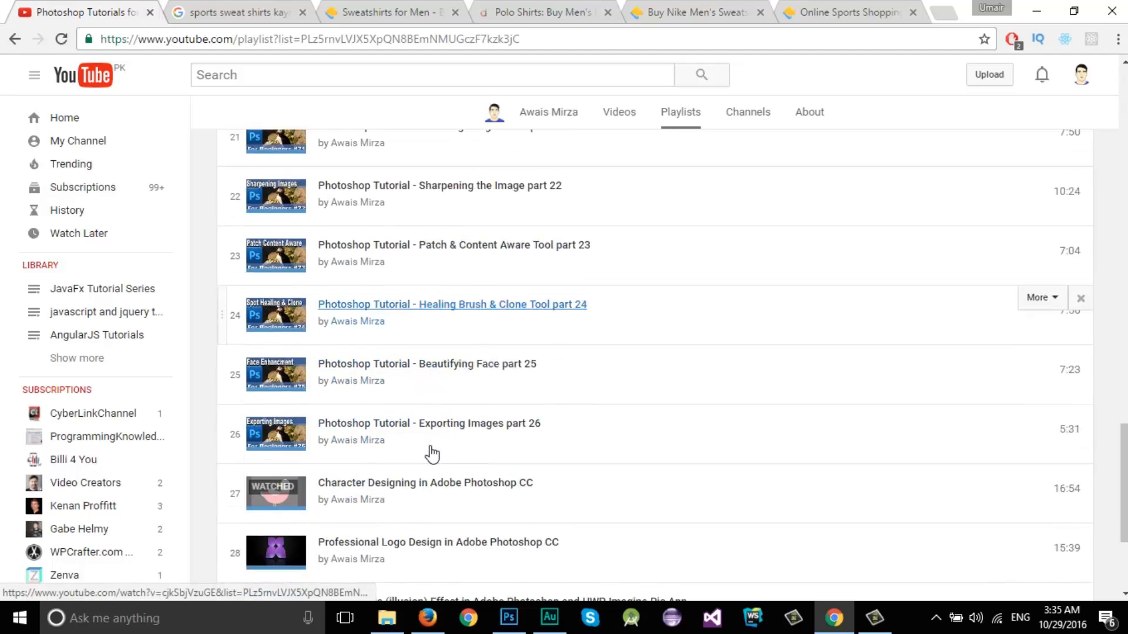